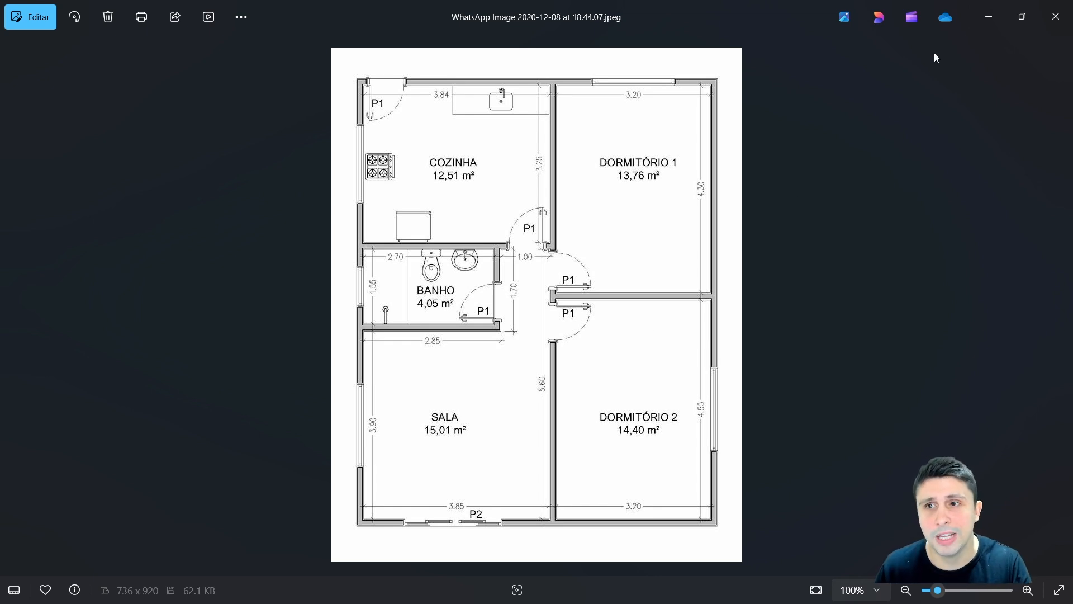
Switch from the floor plan image to SketchUp and check that the Construção and Exibições toolbars are enabled.
{"action": "left_click", "coordinate": [981, 19]}
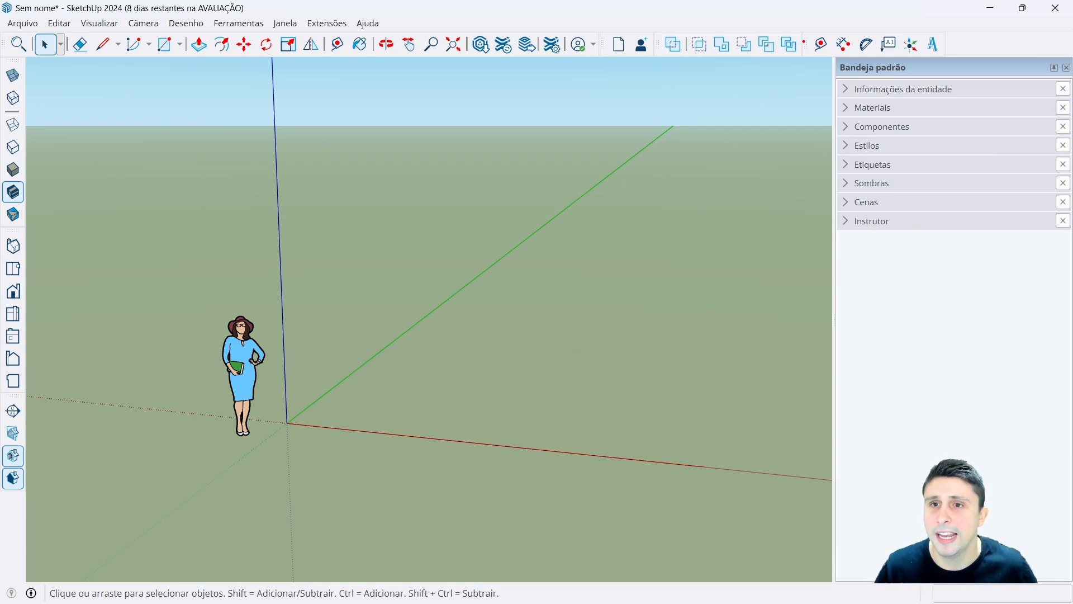
{"action": "mouse_move", "coordinate": [802, 28]}
{"action": "left_mouse_down"}
{"action": "mouse_move", "coordinate": [924, 44]}
{"action": "mouse_move", "coordinate": [953, 61]}
{"action": "left_mouse_up"}
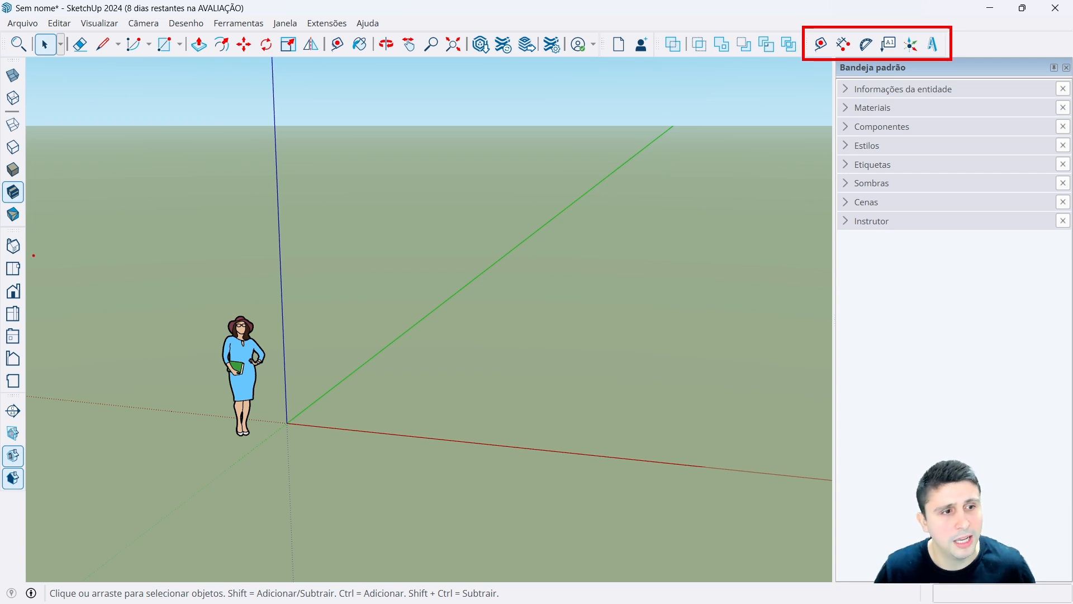
{"action": "mouse_move", "coordinate": [29, 232]}
{"action": "left_mouse_down"}
{"action": "mouse_move", "coordinate": [3, 285]}
{"action": "mouse_move", "coordinate": [1, 395]}
{"action": "left_mouse_up"}
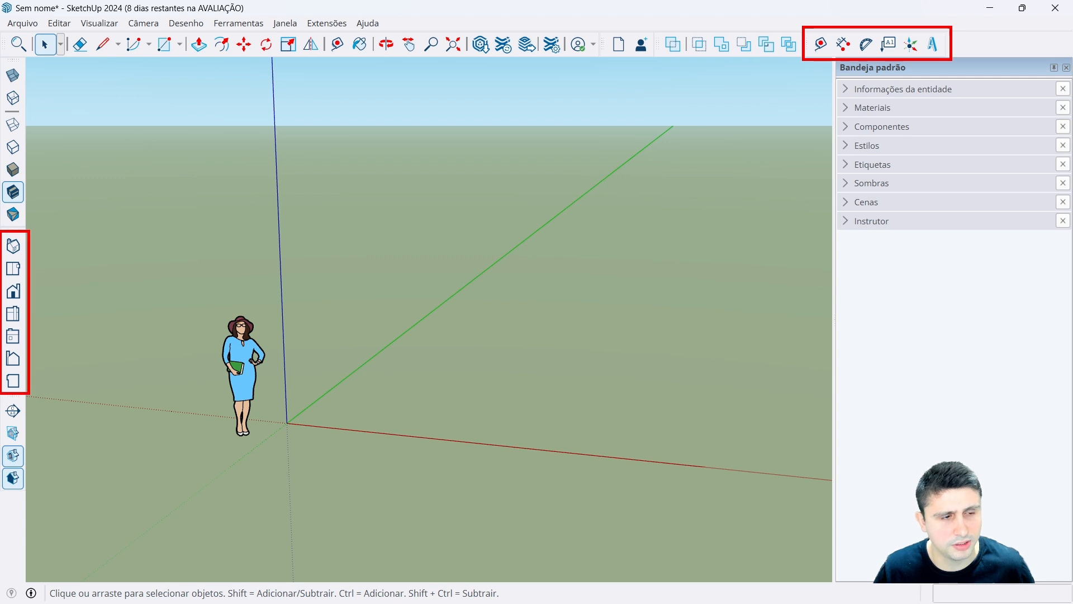
{"action": "key", "text": "Escape"}
{"action": "left_click", "coordinate": [99, 23]}
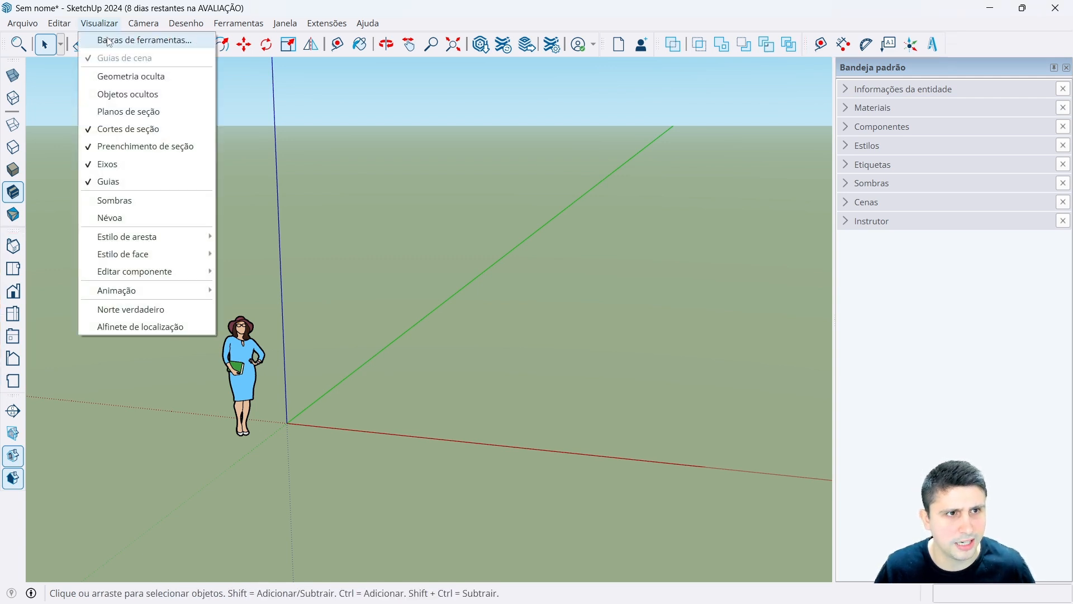
{"action": "left_click", "coordinate": [135, 39]}
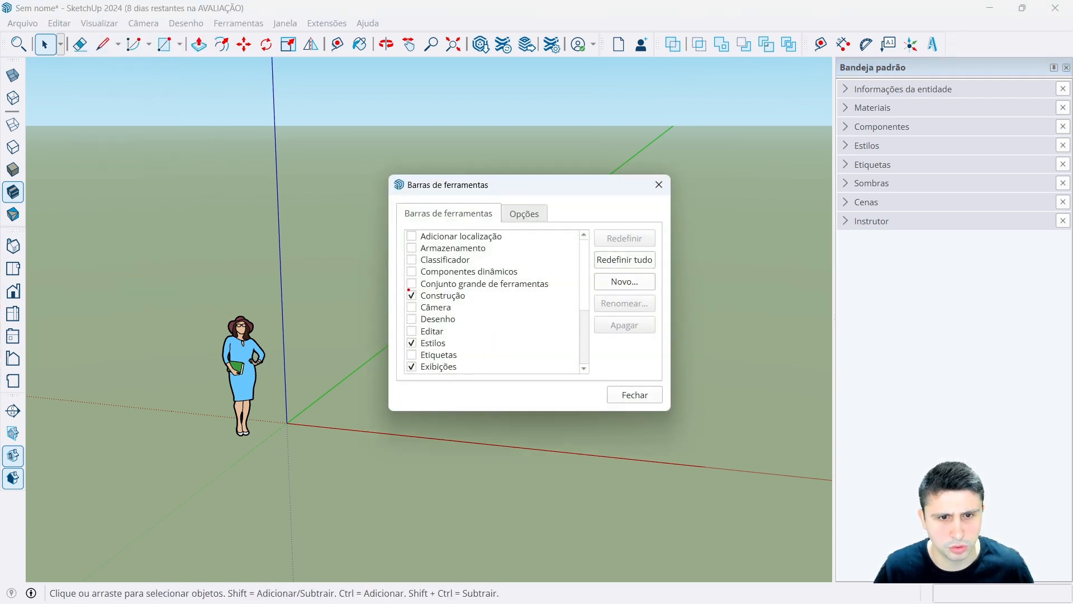
{"action": "left_click_drag", "start_coordinate": [405, 286], "coordinate": [485, 303]}
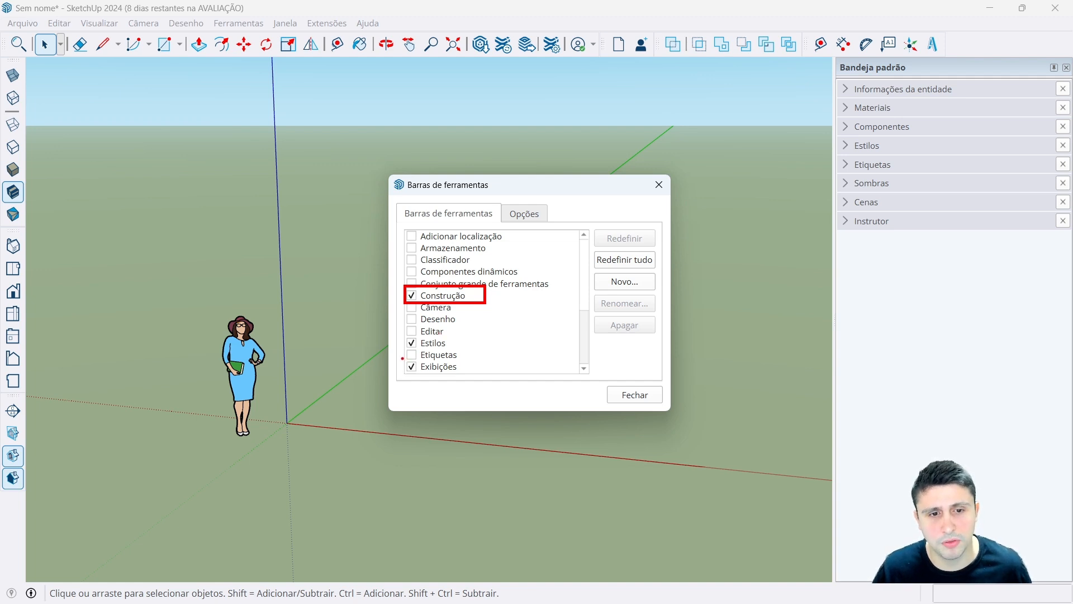
{"action": "left_click_drag", "start_coordinate": [403, 360], "coordinate": [489, 374]}
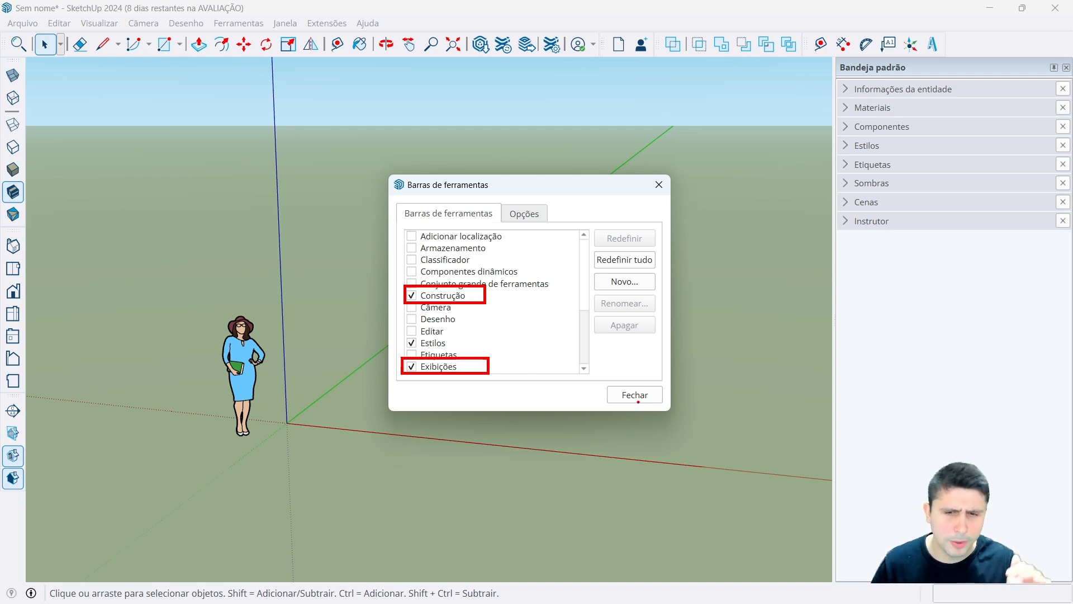
{"action": "left_click", "coordinate": [628, 400]}
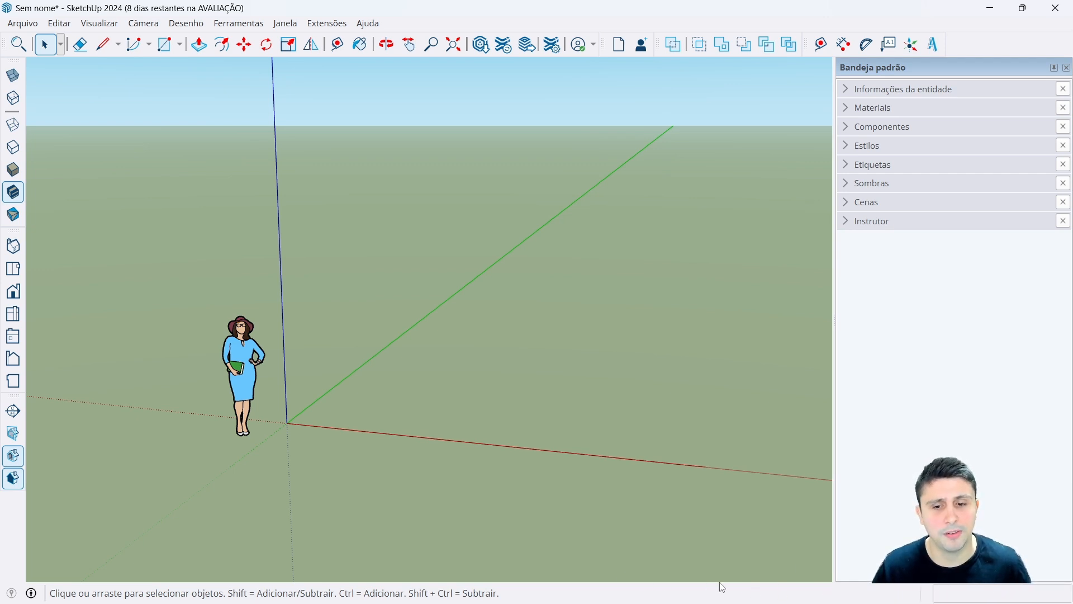
Check the status bar display options for the measurement label and measurement value.
{"action": "right_click", "coordinate": [745, 597]}
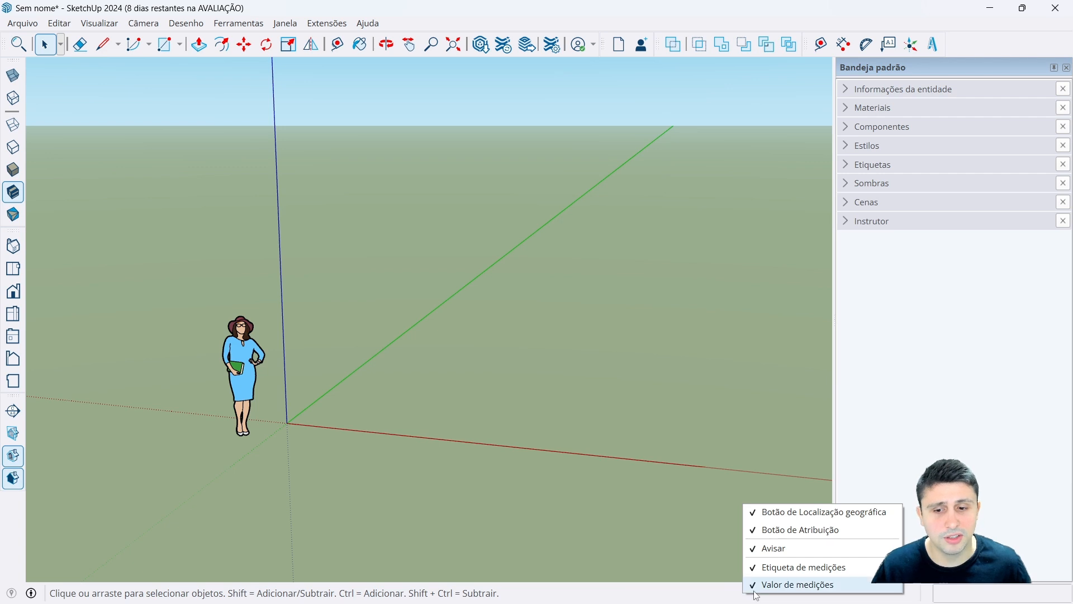
{"action": "right_click", "coordinate": [667, 595]}
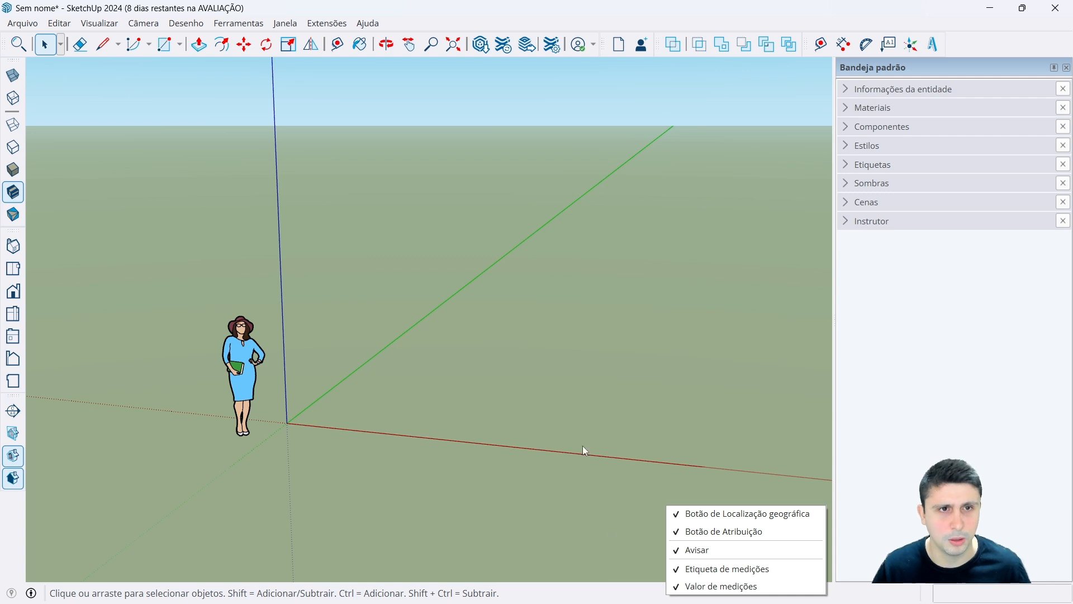
{"action": "left_click", "coordinate": [499, 325]}
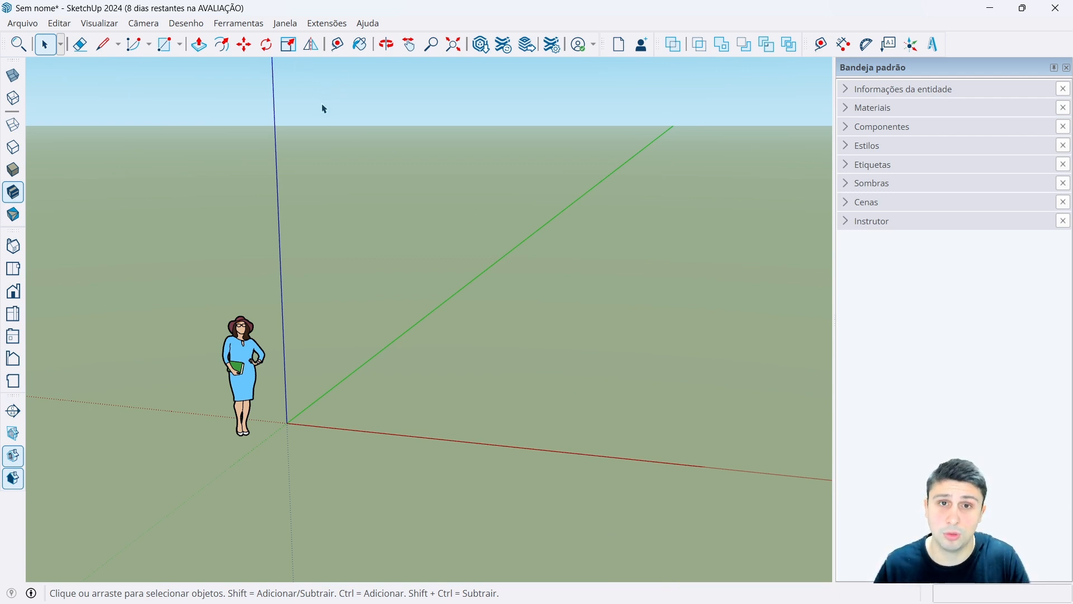
Review the model's unit settings for length, area and volume, including their display precision.
{"action": "left_click", "coordinate": [285, 23]}
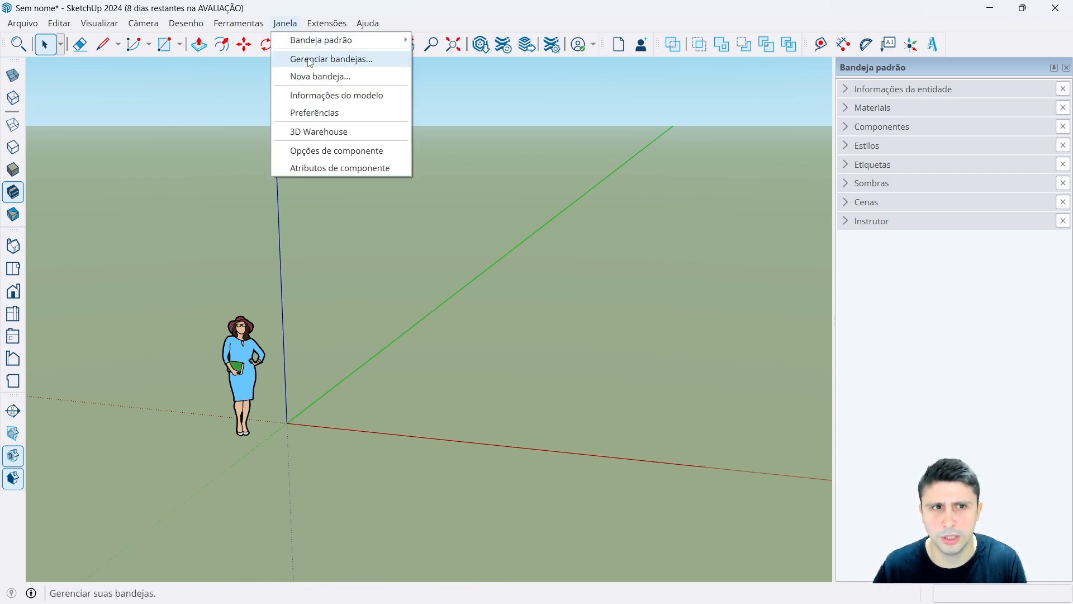
{"action": "left_click", "coordinate": [289, 26]}
{"action": "left_click", "coordinate": [285, 23]}
{"action": "left_click", "coordinate": [313, 92]}
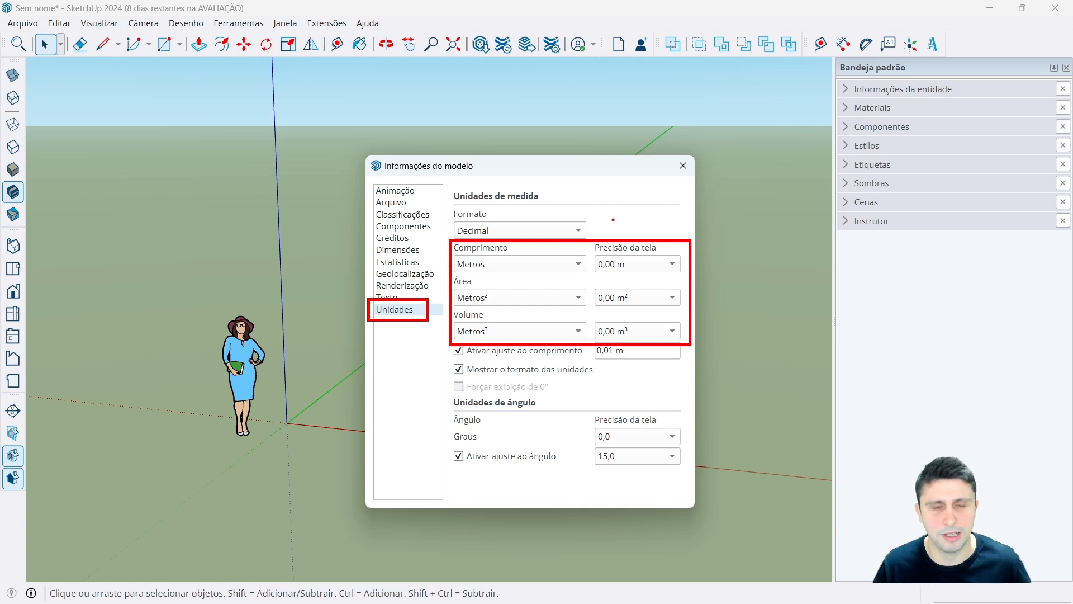
{"action": "left_click", "coordinate": [683, 166]}
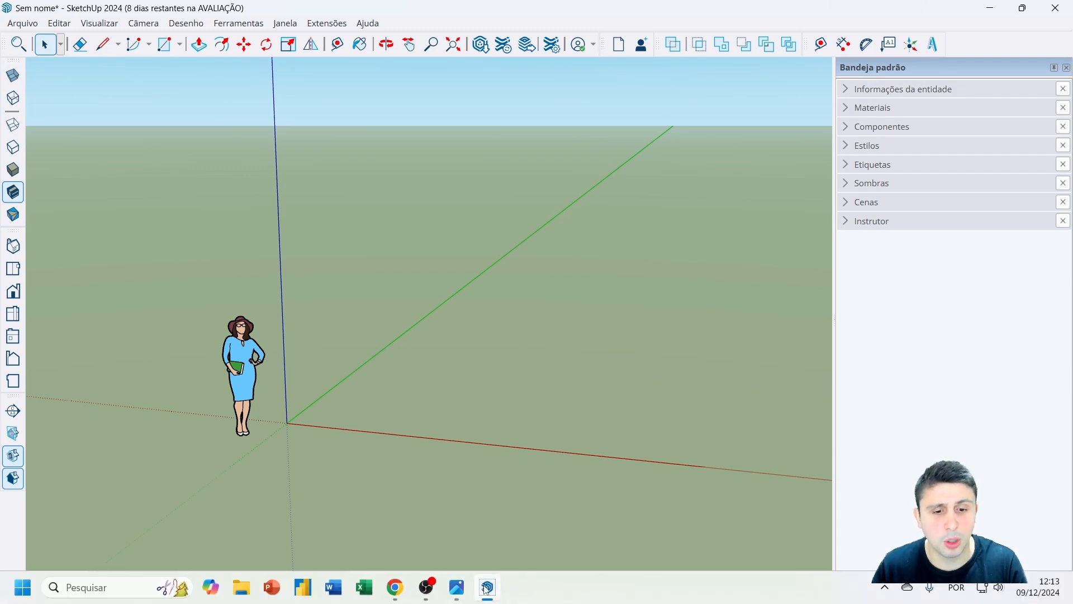
Switch to the floor plan image and examine the front wall, its width dimensions and the outer side wall of the bedrooms.
{"action": "left_click", "coordinate": [456, 594]}
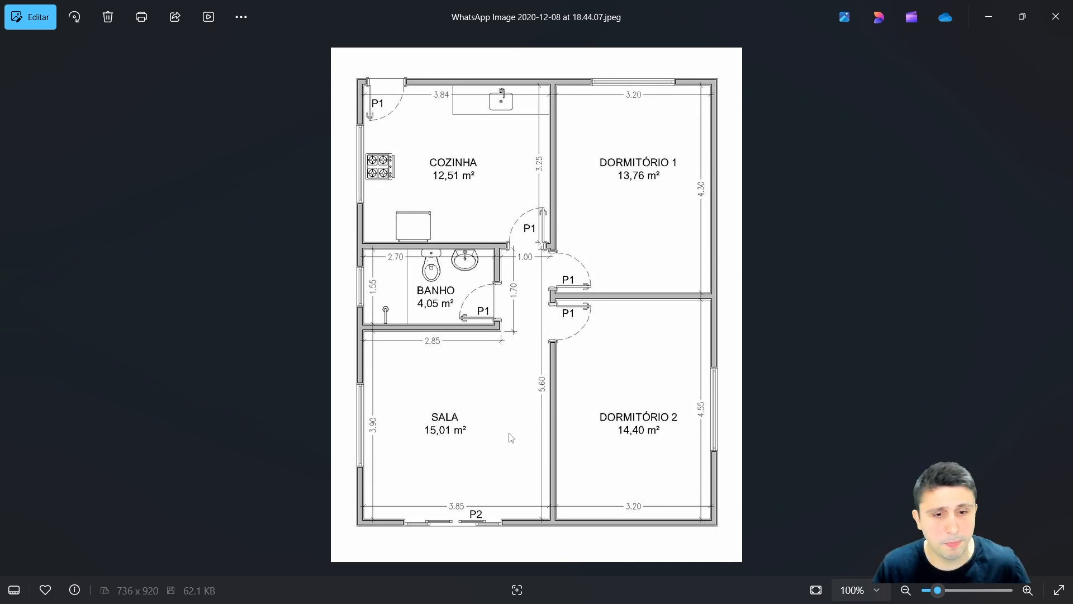
{"action": "left_click_drag", "start_coordinate": [350, 505], "coordinate": [726, 533], "text": "ctrl"}
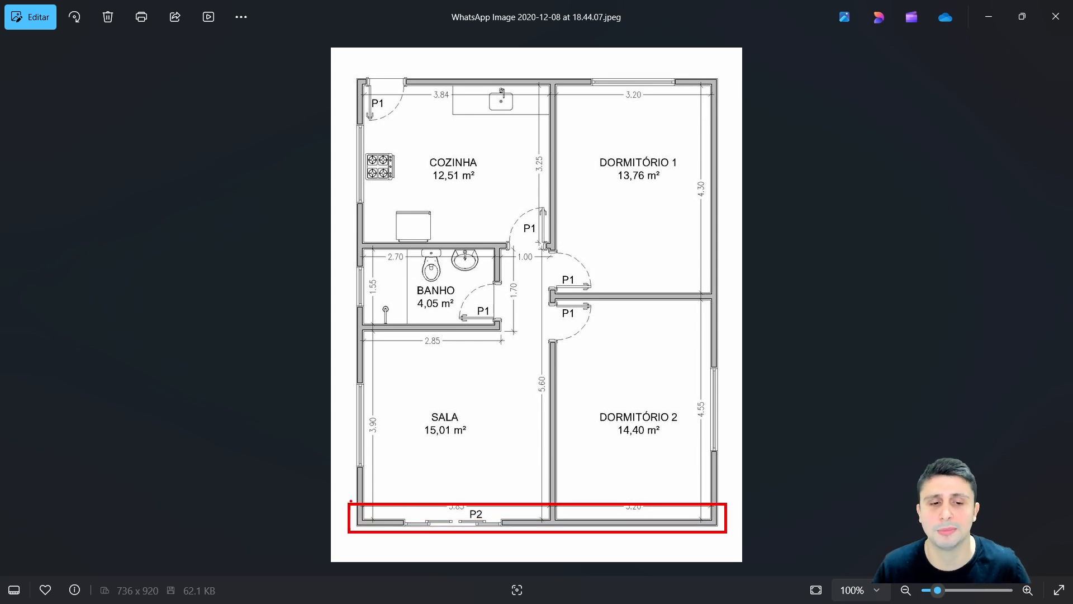
{"action": "key", "text": "Escape"}
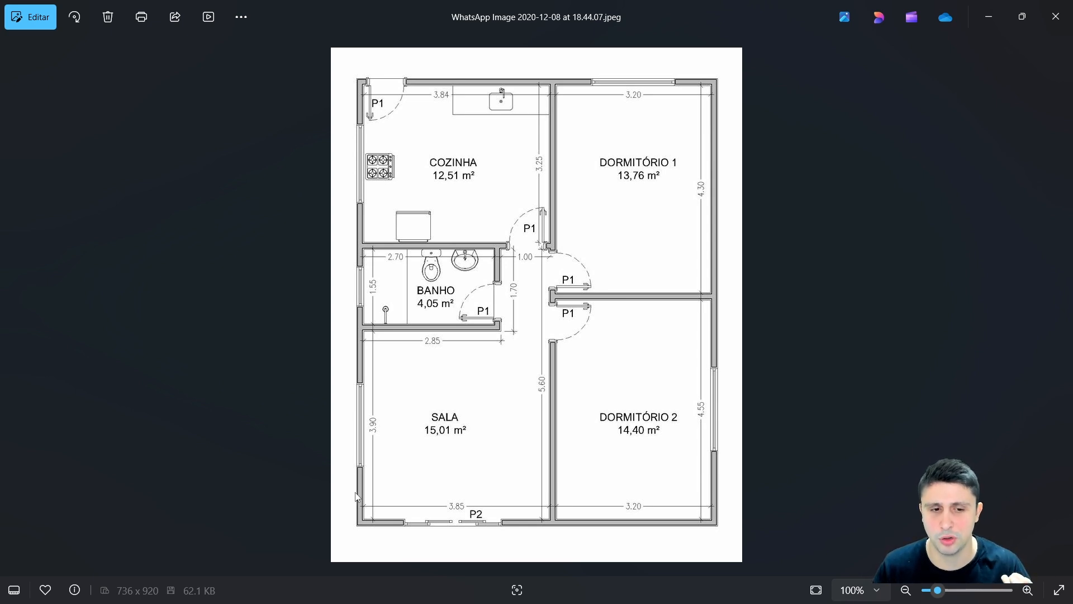
{"action": "key", "text": "ctrl+2"}
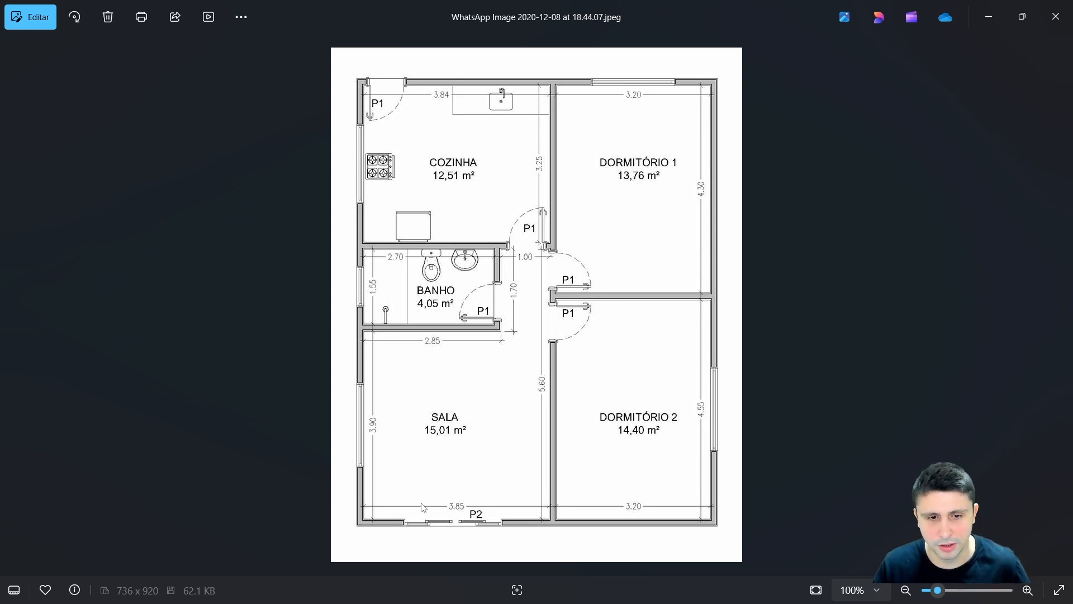
{"action": "left_click_drag", "start_coordinate": [355, 492], "coordinate": [741, 510], "text": "ctrl"}
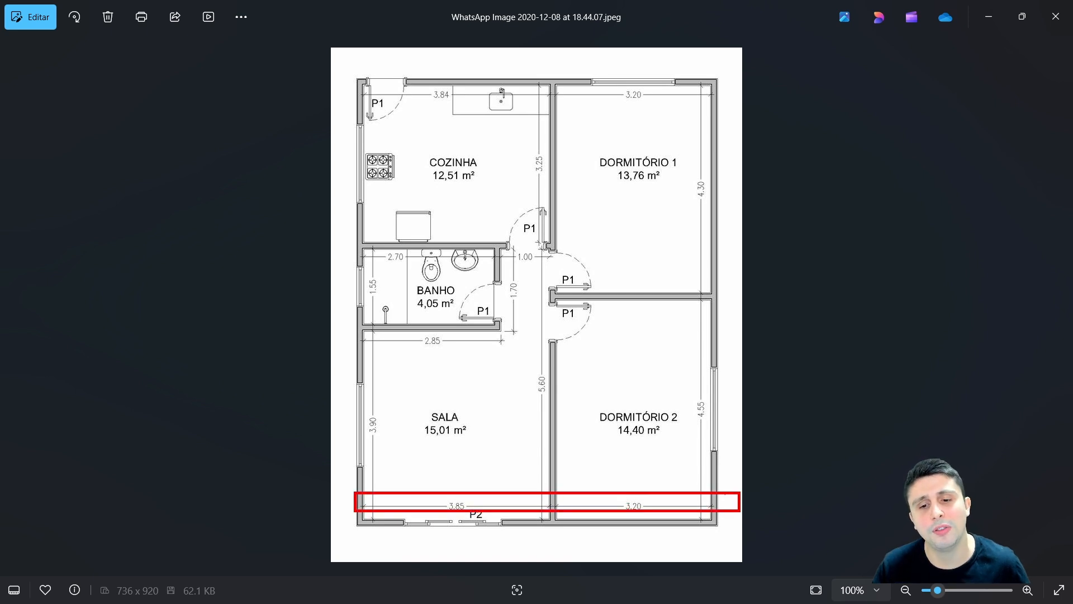
{"action": "key", "text": "Escape"}
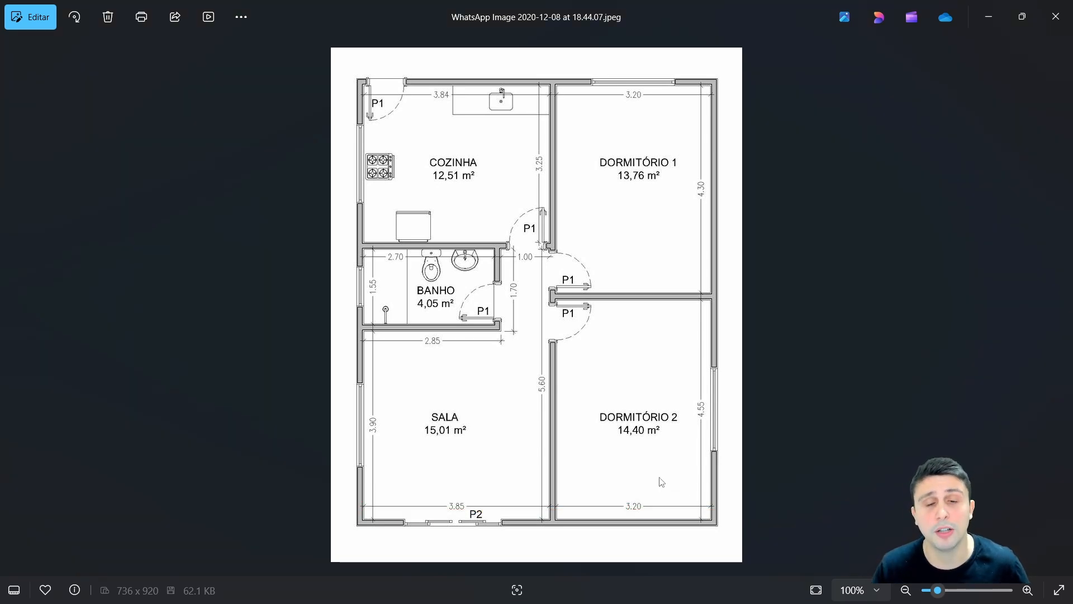
{"action": "key", "text": "ctrl+2"}
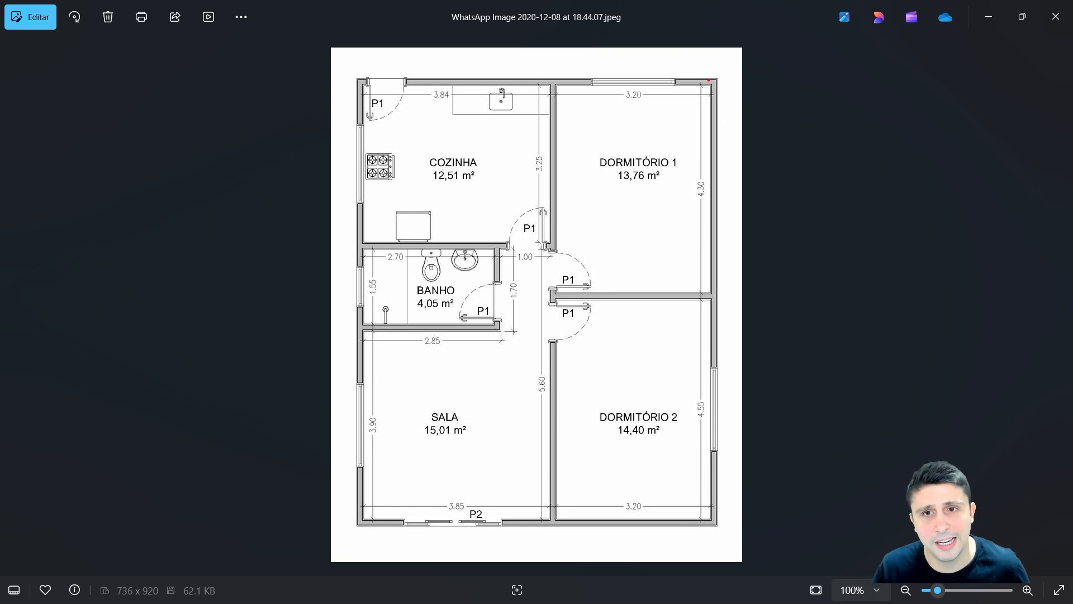
{"action": "left_click_drag", "start_coordinate": [703, 72], "coordinate": [728, 529], "text": "ctrl"}
{"action": "key", "text": "Escape"}
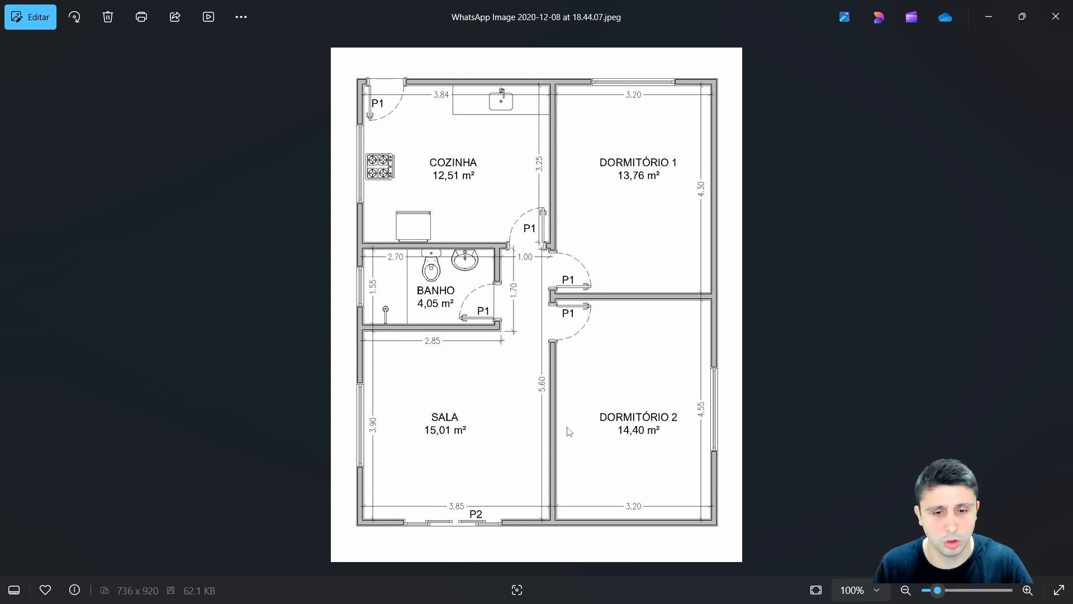
Switch back to SketchUp and draw a 7,50 m line from the origin along the red axis.
{"action": "left_click", "coordinate": [987, 14]}
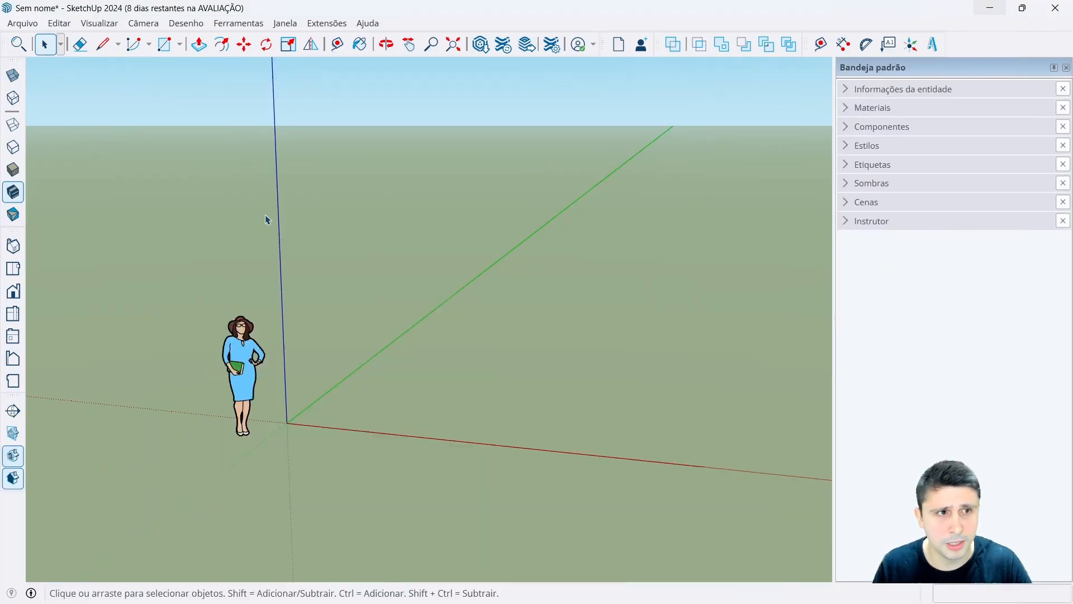
{"action": "left_click", "coordinate": [102, 49]}
{"action": "scroll", "coordinate": [369, 391], "scroll_direction": "up", "scroll_amount": 2}
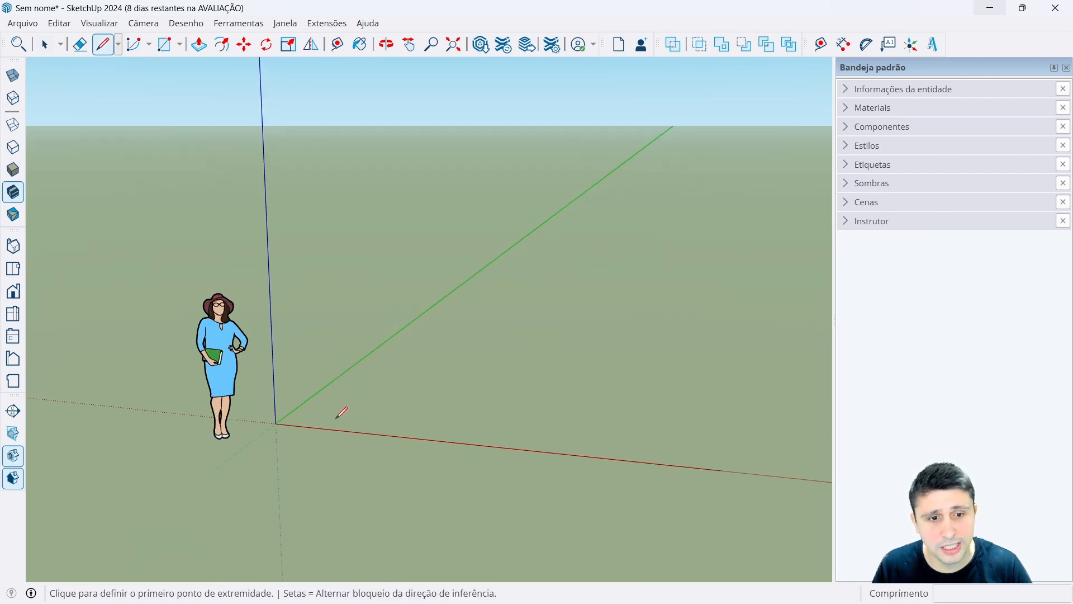
{"action": "middle_click_drag", "start_coordinate": [349, 412], "coordinate": [285, 413]}
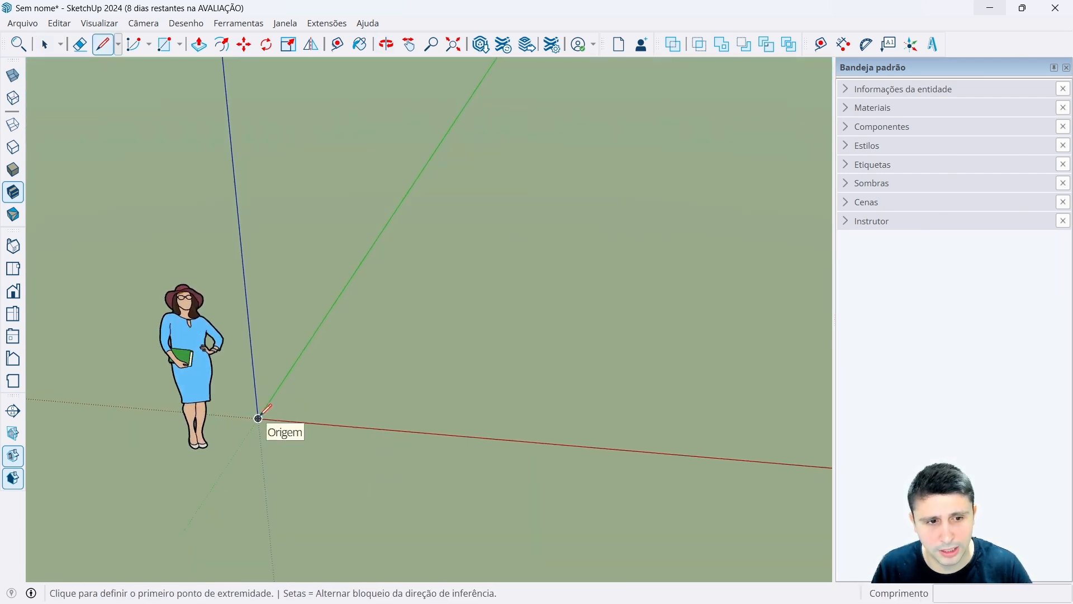
{"action": "left_click", "coordinate": [258, 418]}
{"action": "type", "text": "7,50"}
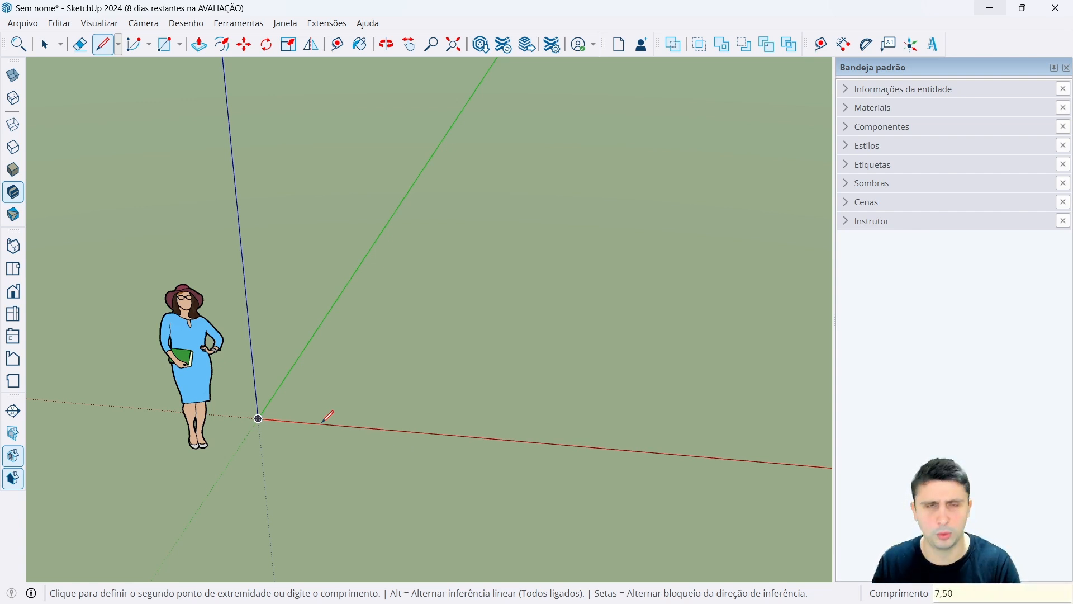
{"action": "key", "text": "Return"}
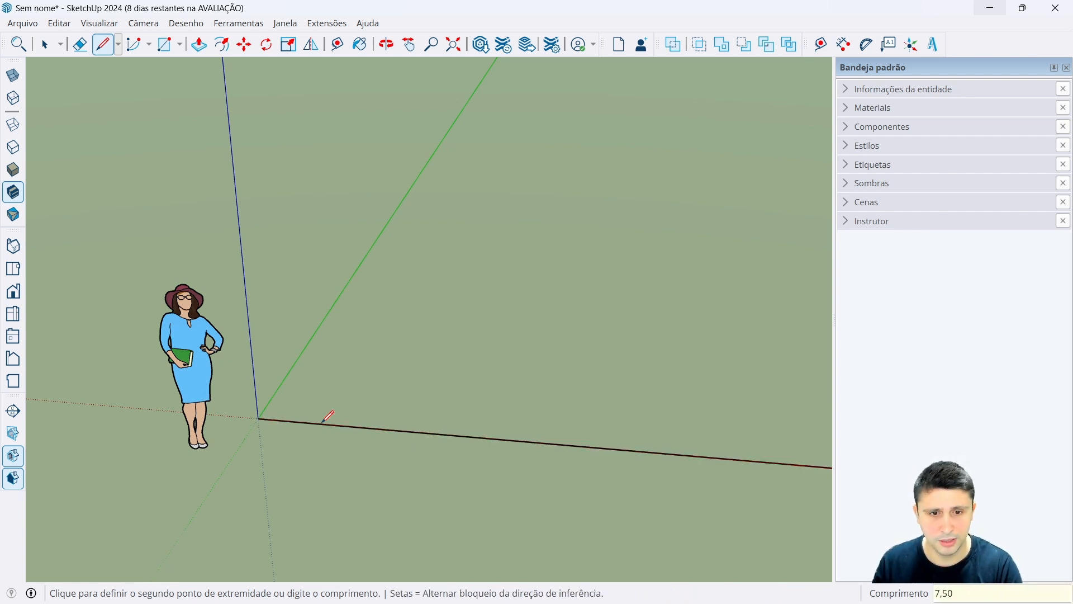
{"action": "scroll", "coordinate": [193, 373], "scroll_direction": "down", "scroll_amount": 3}
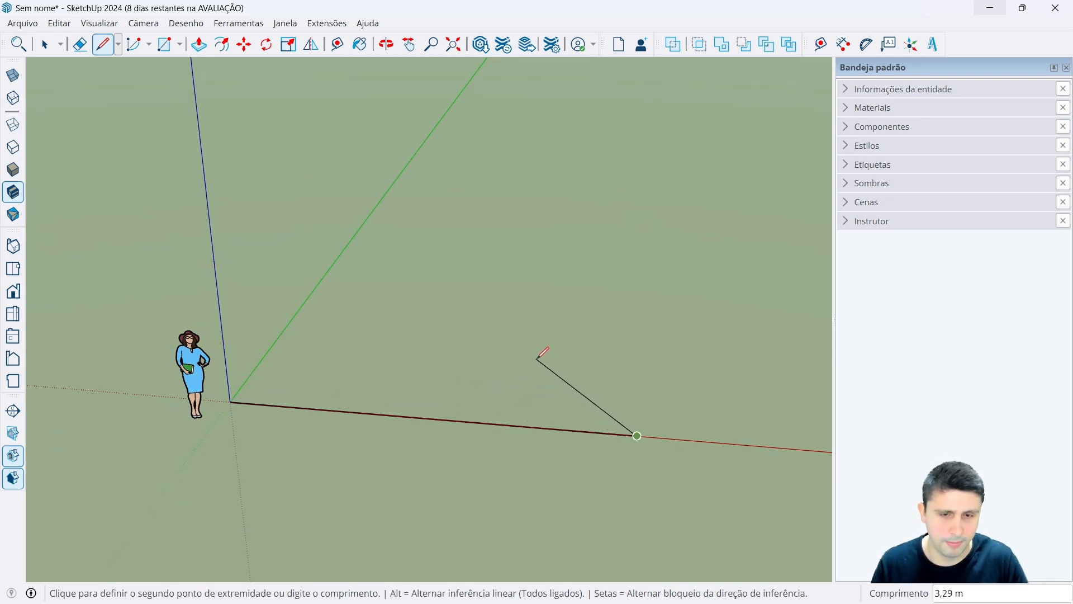
{"action": "key", "text": "space"}
Examine the origin, where the line starts and the red, green and blue axes meet.
{"action": "middle_click_drag", "start_coordinate": [403, 353], "coordinate": [490, 357]}
{"action": "scroll", "coordinate": [332, 312], "scroll_direction": "down", "scroll_amount": 1}
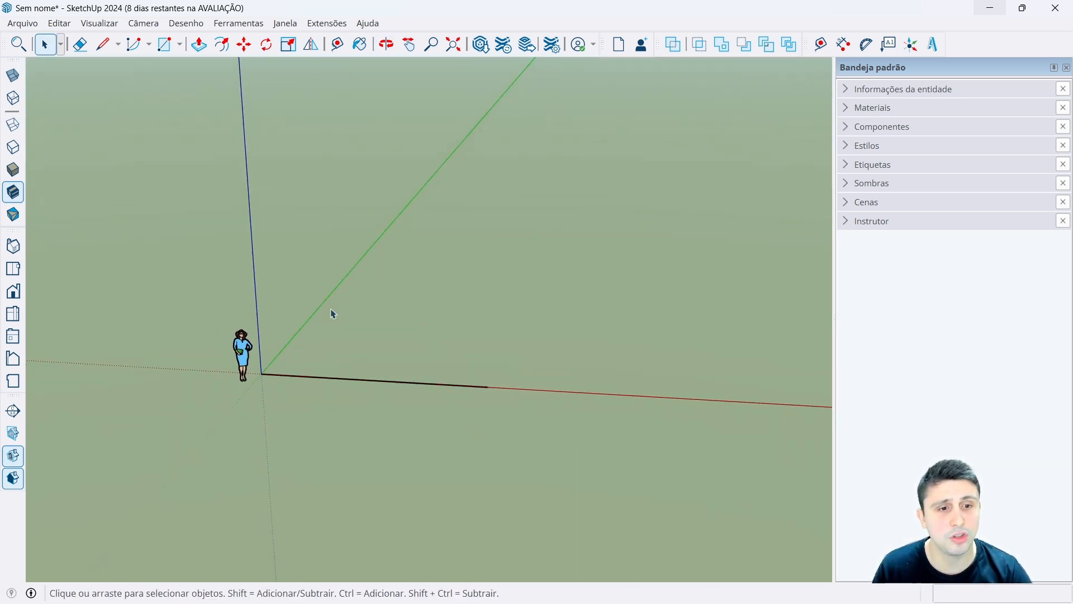
{"action": "scroll", "coordinate": [261, 291], "scroll_direction": "up", "scroll_amount": 1}
{"action": "mouse_move", "coordinate": [425, 378]}
{"action": "middle_mouse_down"}
{"action": "mouse_move", "coordinate": [405, 335]}
{"action": "mouse_move", "coordinate": [421, 369]}
{"action": "middle_mouse_up"}
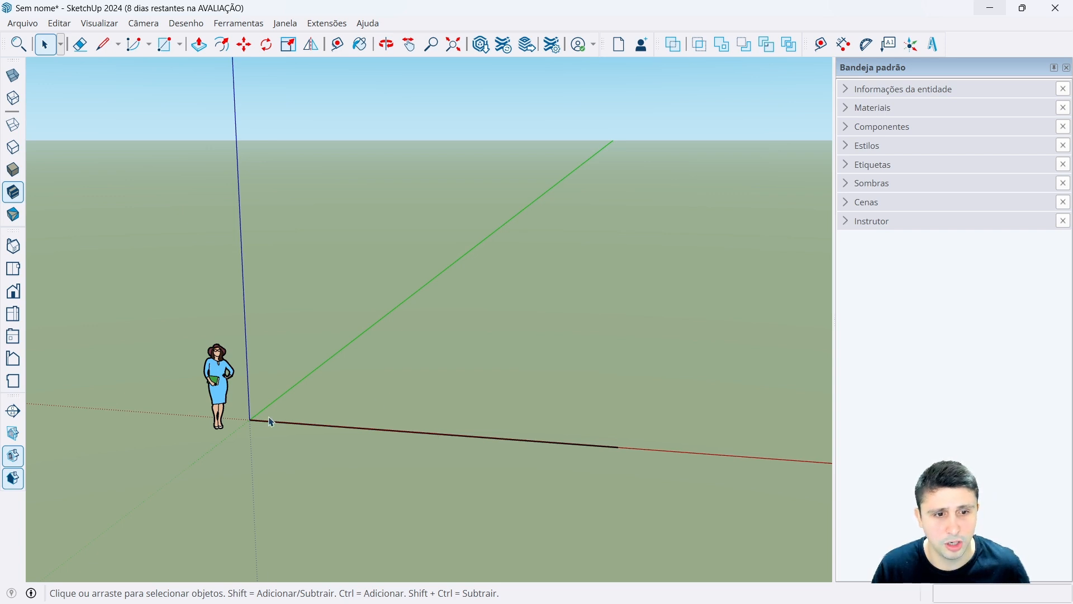
{"action": "left_click_drag", "start_coordinate": [256, 421], "coordinate": [436, 434], "text": "ctrl+shift"}
{"action": "left_click_drag", "start_coordinate": [266, 407], "coordinate": [355, 338], "text": "ctrl+shift"}
{"action": "left_click_drag", "start_coordinate": [247, 405], "coordinate": [250, 277], "text": "ctrl+shift"}
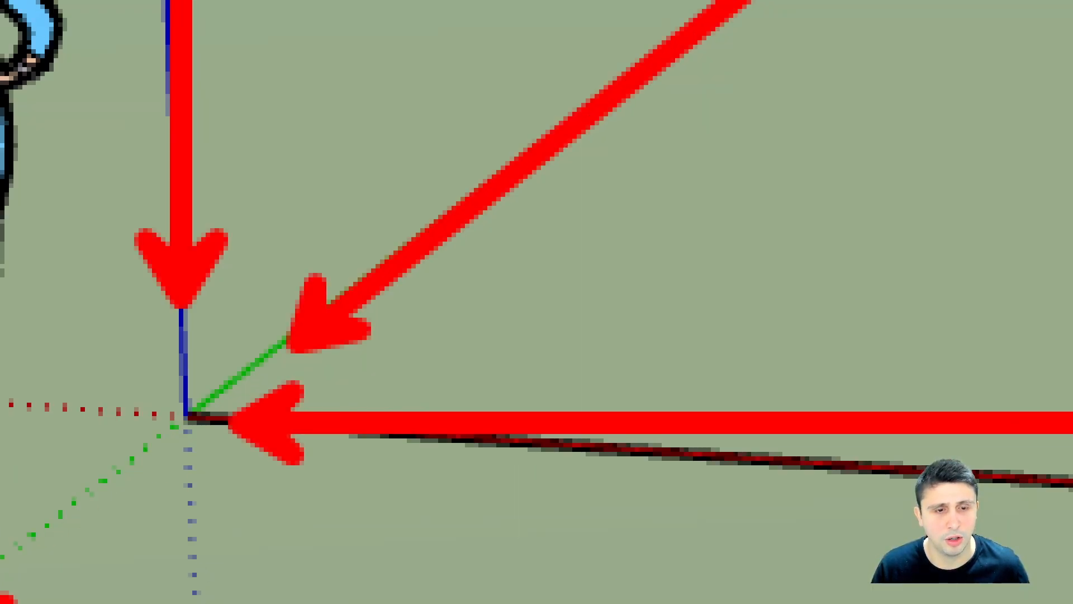
{"action": "key", "text": "Escape"}
{"action": "scroll", "coordinate": [299, 405], "scroll_direction": "up", "scroll_amount": 1}
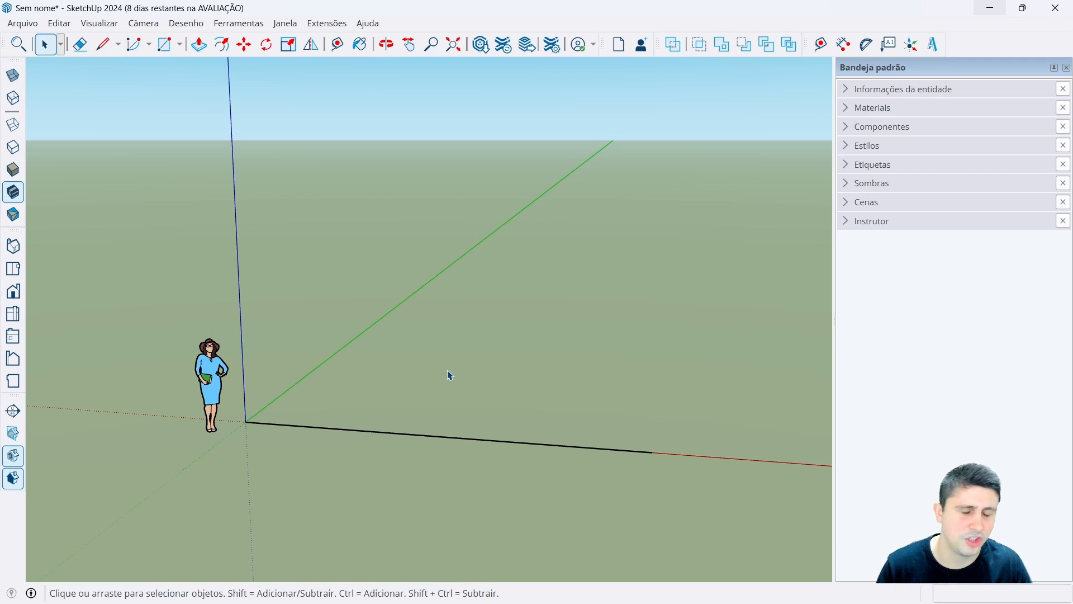
Measure the front wall line from the origin to its far end with the Tape Measure tool.
{"action": "left_click", "coordinate": [414, 438]}
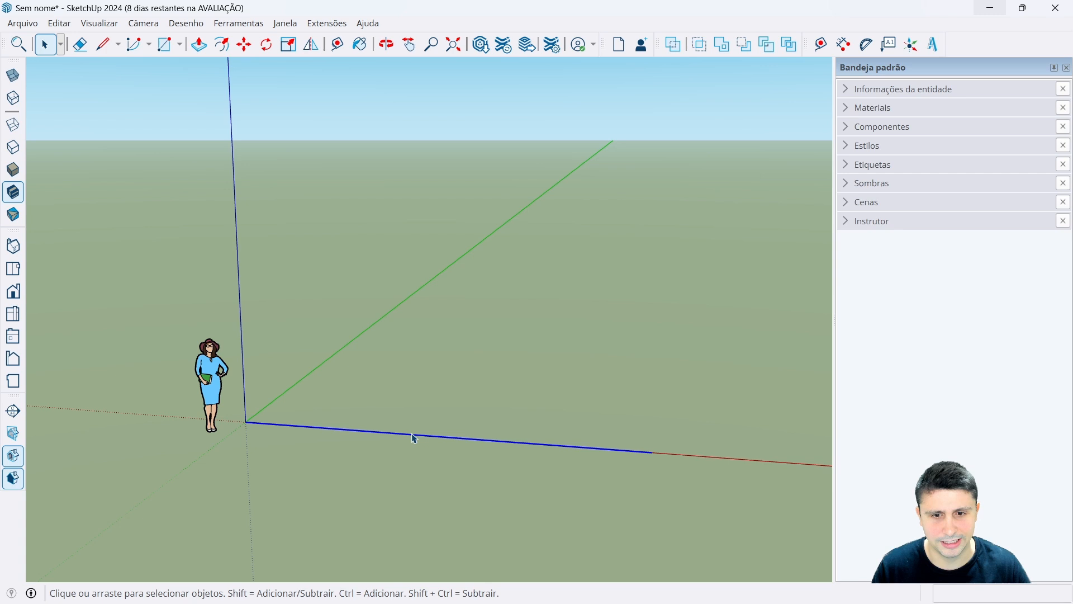
{"action": "left_click", "coordinate": [822, 45]}
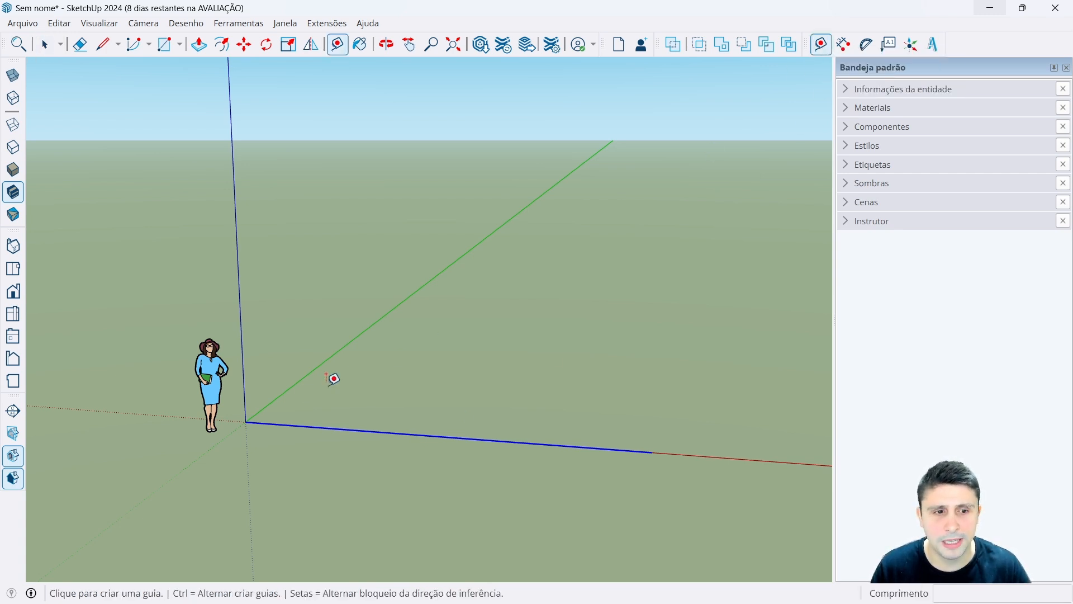
{"action": "left_click", "coordinate": [247, 422]}
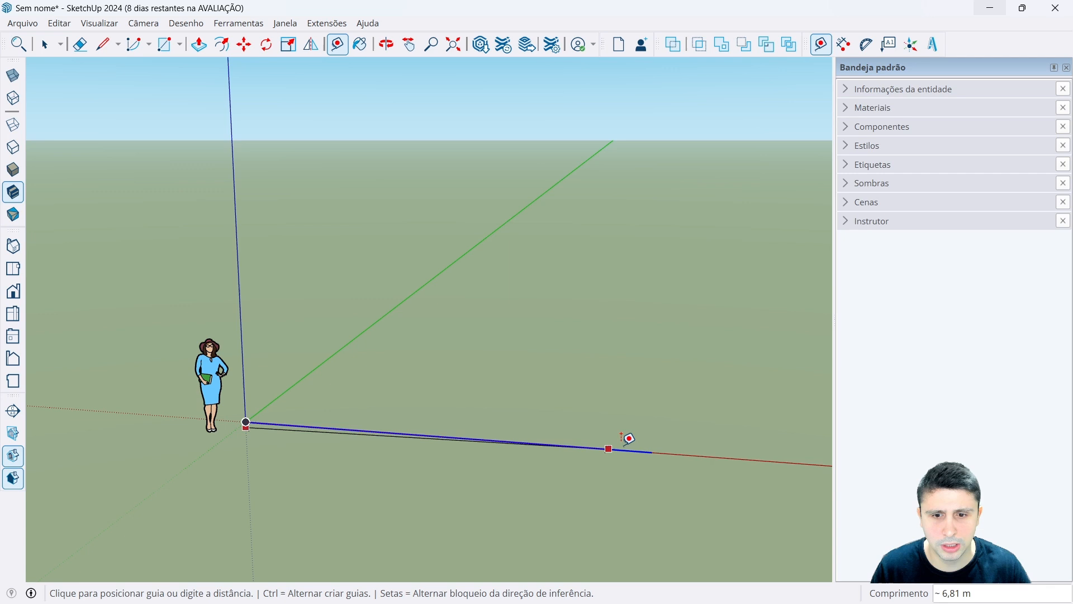
{"action": "left_click", "coordinate": [660, 439]}
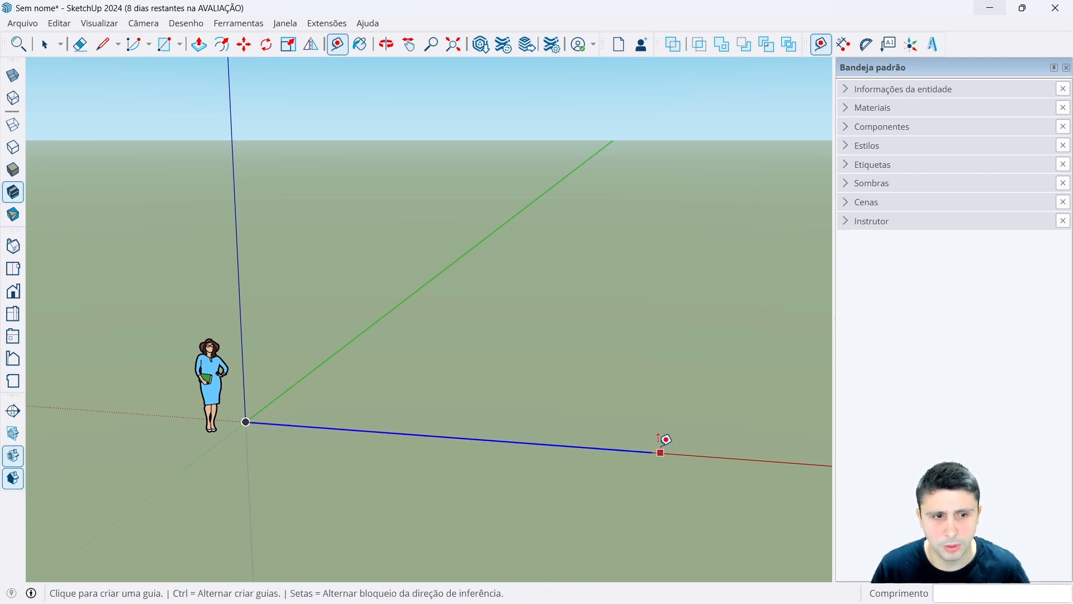
{"action": "left_click", "coordinate": [820, 45]}
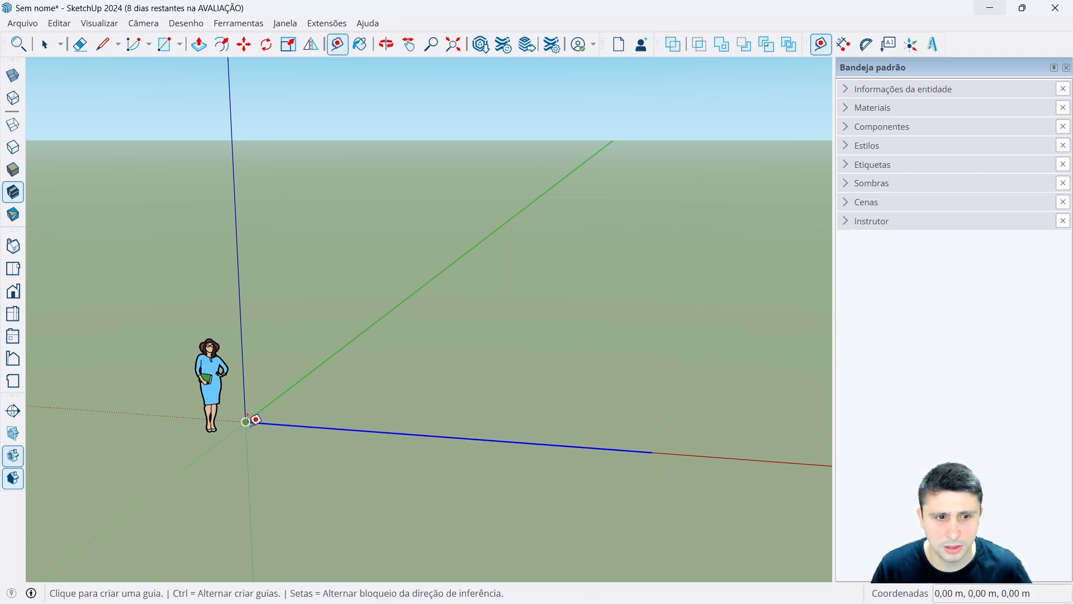
{"action": "left_click", "coordinate": [247, 422]}
{"action": "scroll", "coordinate": [656, 450], "scroll_direction": "up", "scroll_amount": 5}
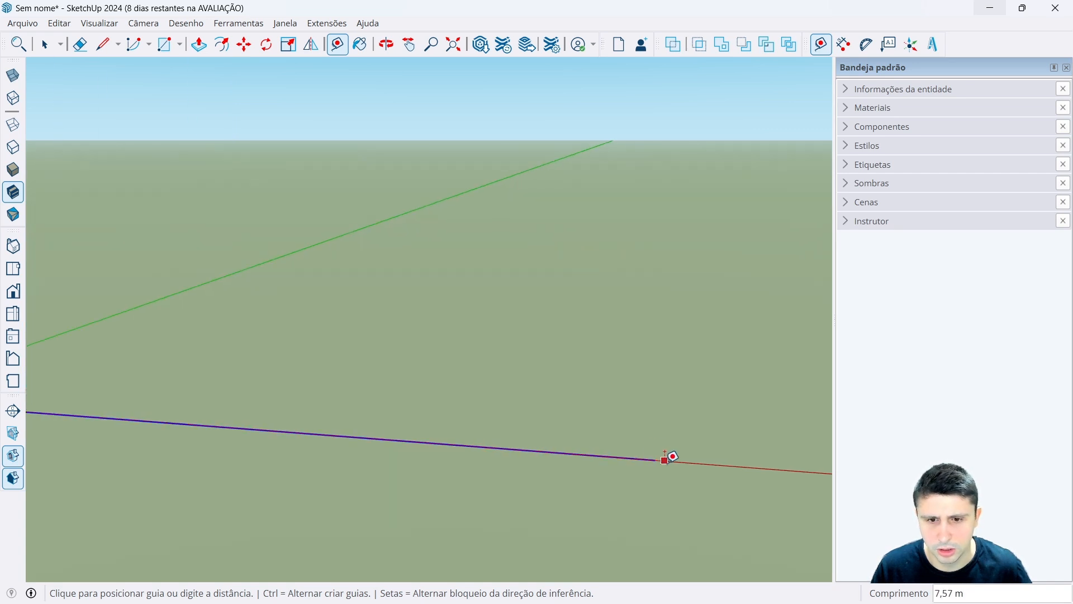
{"action": "left_click", "coordinate": [654, 450]}
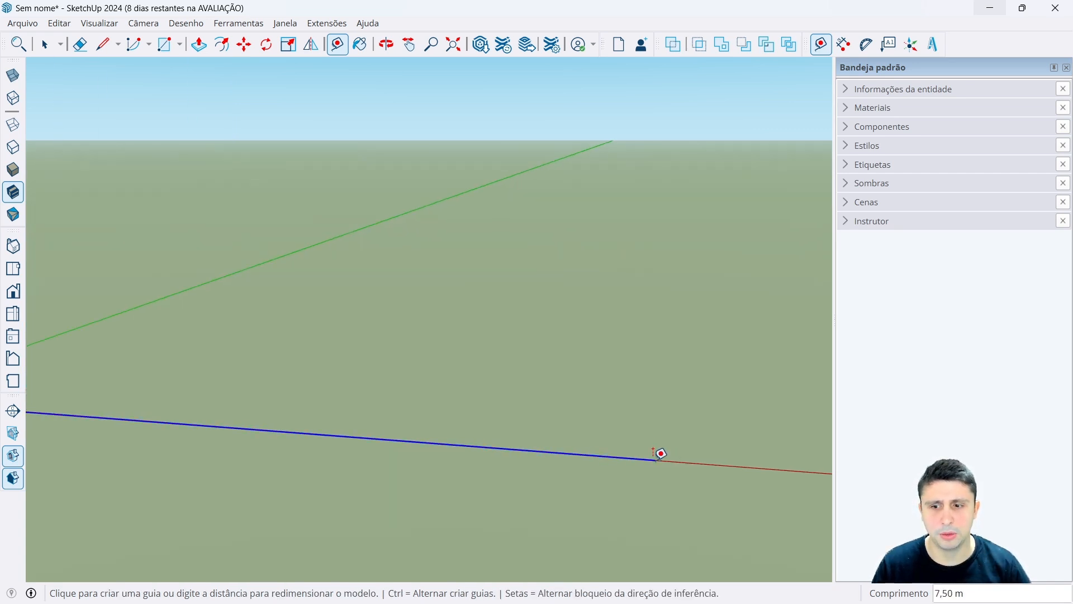
{"action": "scroll", "coordinate": [659, 453], "scroll_direction": "down", "scroll_amount": 4}
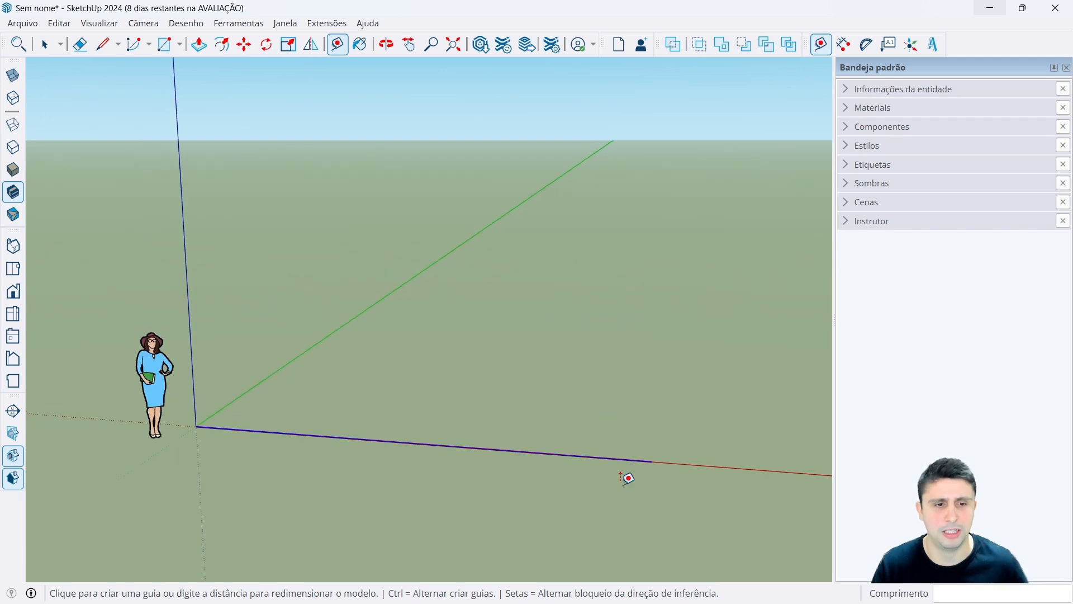
{"action": "scroll", "coordinate": [627, 478], "scroll_direction": "down", "scroll_amount": 1}
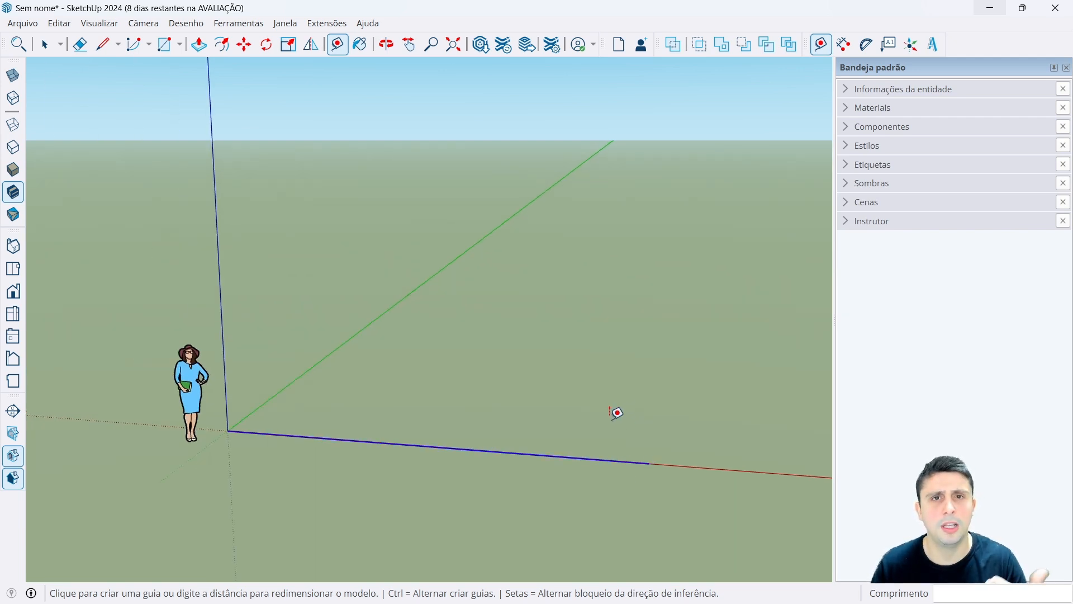
{"action": "key", "text": "space"}
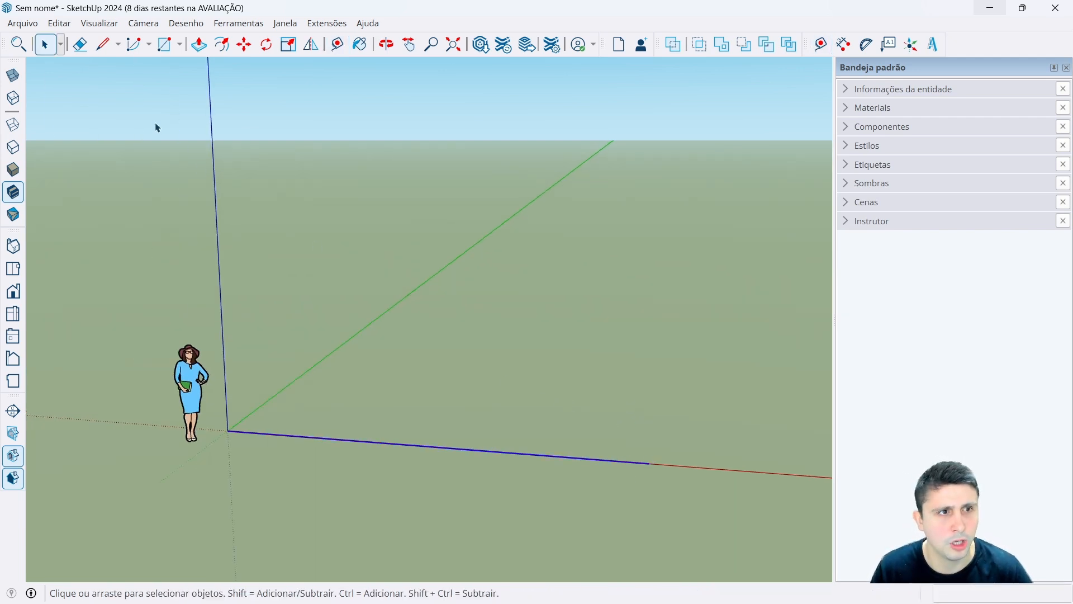
Draw a 9,30 m side wall line from the front line's far end, parallel to the green axis.
{"action": "key", "text": "l"}
{"action": "scroll", "coordinate": [272, 344], "scroll_direction": "down", "scroll_amount": 1}
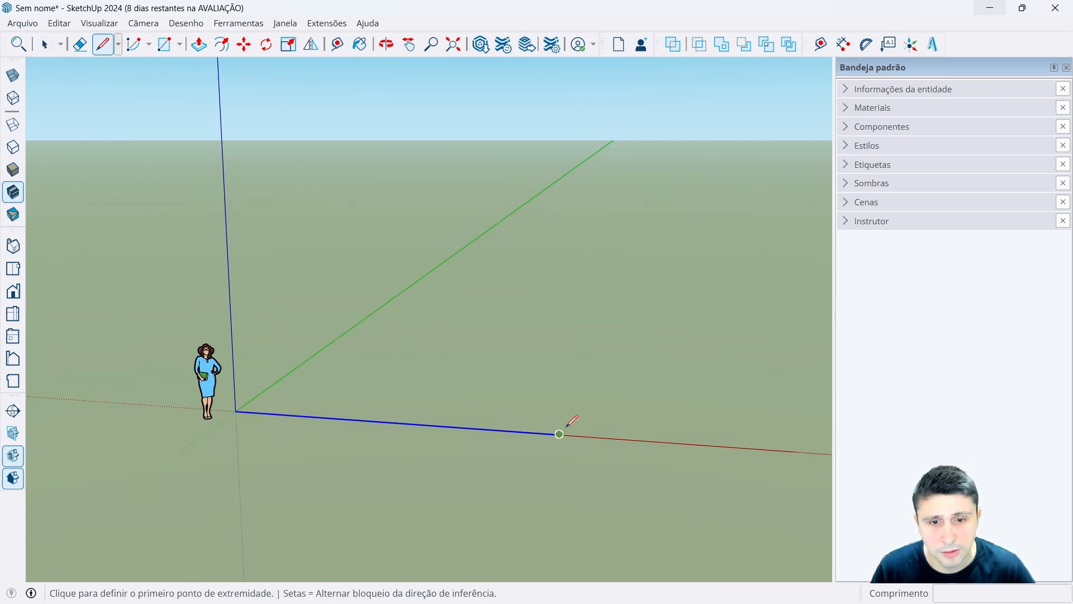
{"action": "left_click", "coordinate": [560, 434]}
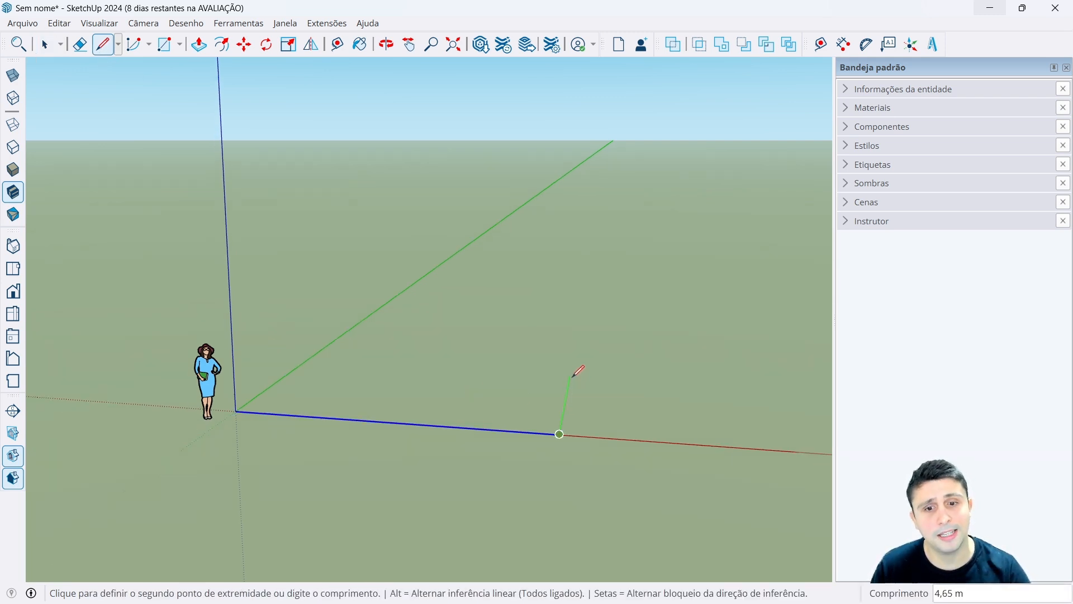
{"action": "middle_click_drag", "start_coordinate": [540, 346], "coordinate": [548, 379]}
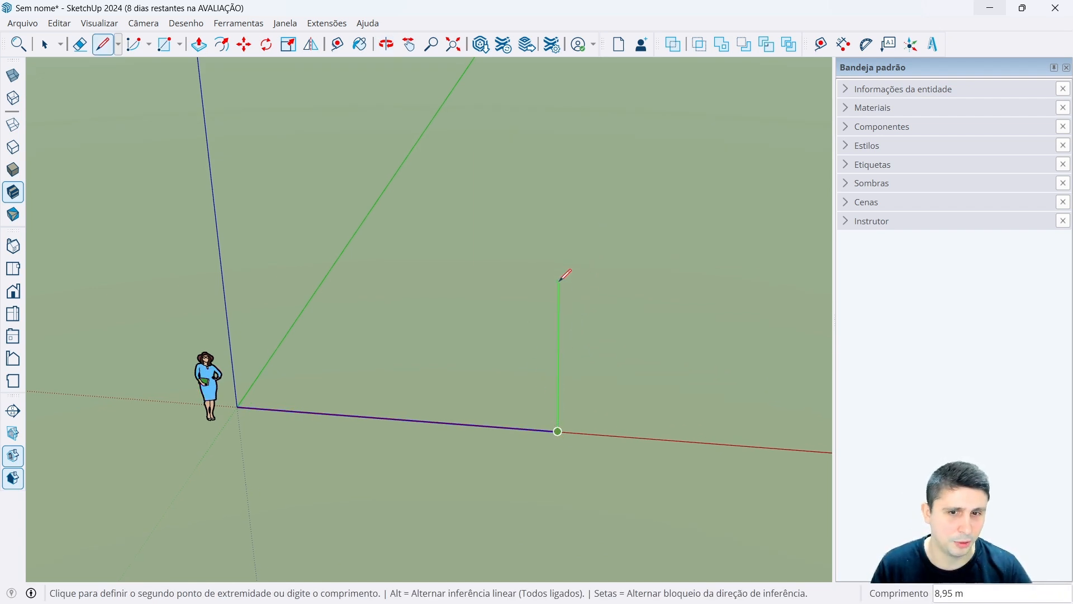
{"action": "type", "text": "9"}
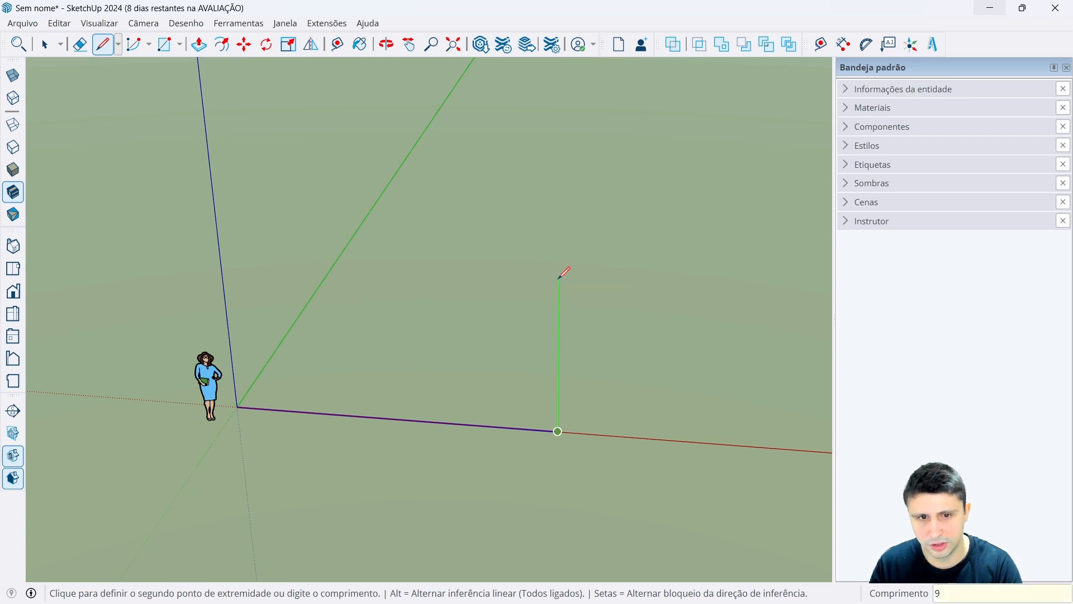
{"action": "type", "text": ",3"}
{"action": "key", "text": "Return"}
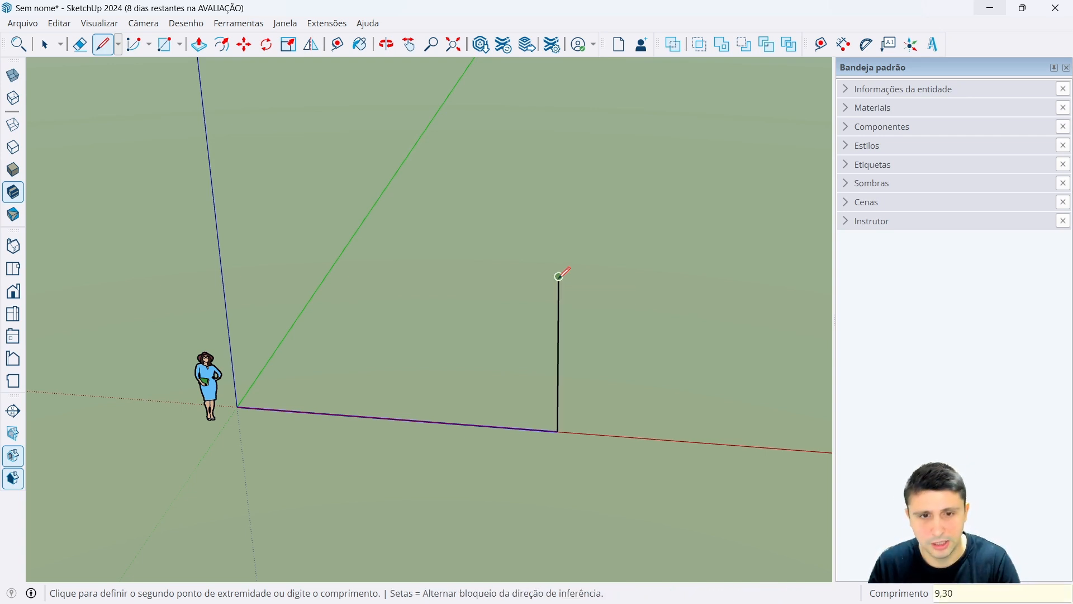
{"action": "scroll", "coordinate": [558, 277], "scroll_direction": "down", "scroll_amount": 2}
{"action": "key", "text": "space"}
Delete the human scale figure standing beside the origin.
{"action": "mouse_move", "coordinate": [637, 381]}
{"action": "middle_mouse_down"}
{"action": "mouse_move", "coordinate": [563, 314]}
{"action": "mouse_move", "coordinate": [532, 333]}
{"action": "mouse_move", "coordinate": [566, 382]}
{"action": "mouse_move", "coordinate": [551, 379]}
{"action": "middle_mouse_up"}
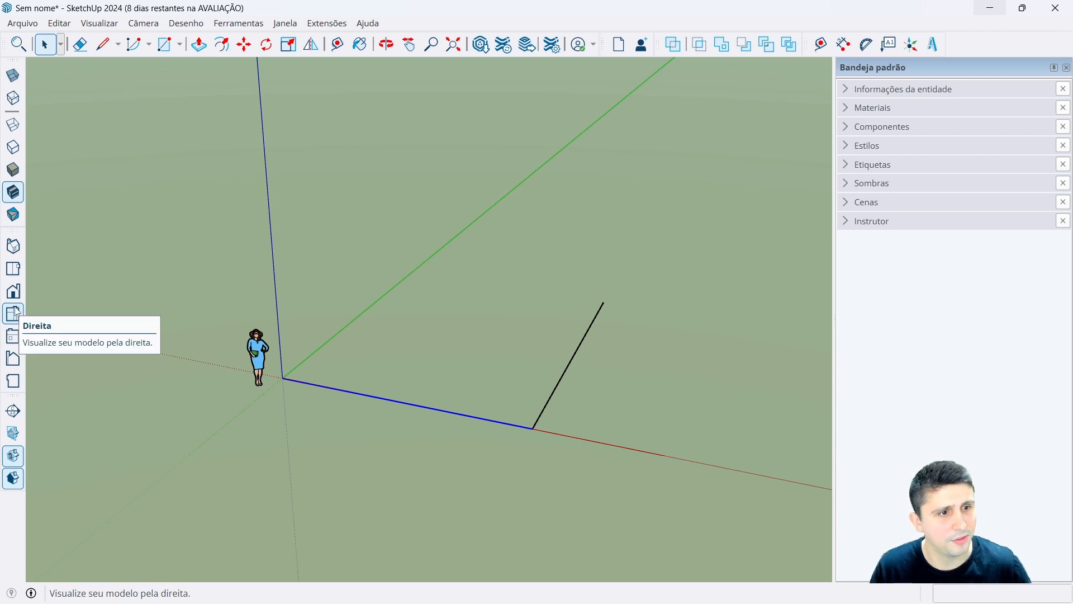
{"action": "left_click", "coordinate": [18, 272]}
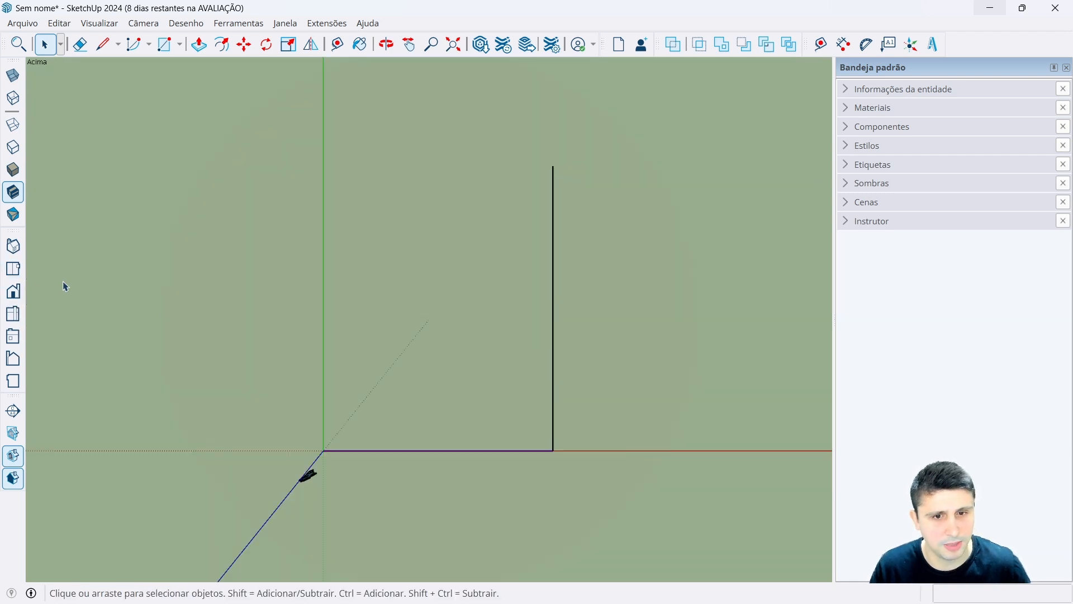
{"action": "scroll", "coordinate": [425, 394], "scroll_direction": "down", "scroll_amount": 1}
{"action": "scroll", "coordinate": [399, 404], "scroll_direction": "up", "scroll_amount": 2}
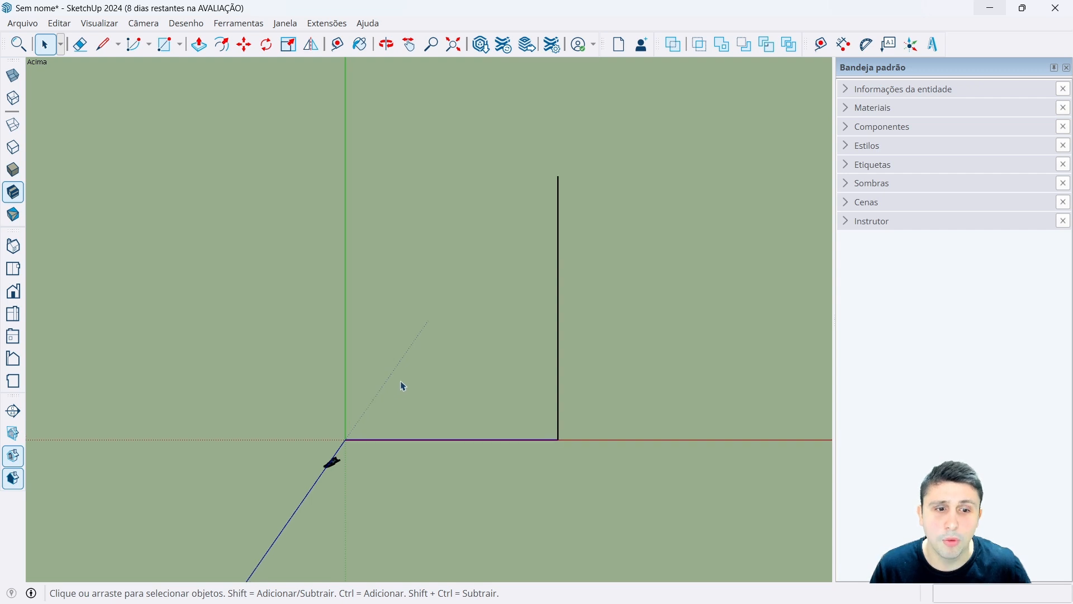
{"action": "middle_click_drag", "start_coordinate": [371, 460], "coordinate": [318, 448]}
{"action": "scroll", "coordinate": [318, 448], "scroll_direction": "up", "scroll_amount": 1}
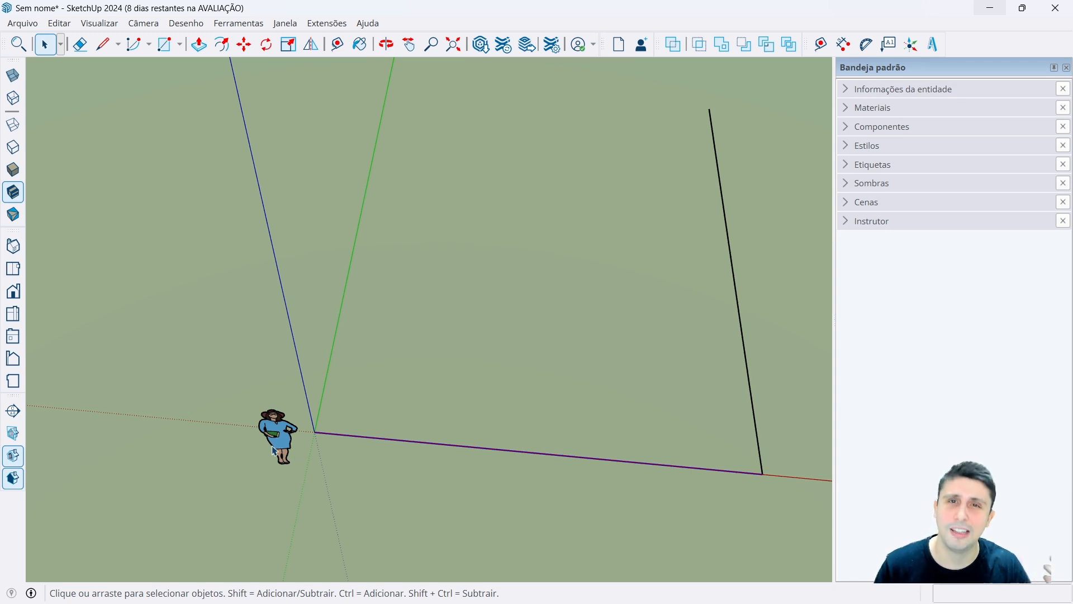
{"action": "left_click", "coordinate": [280, 439]}
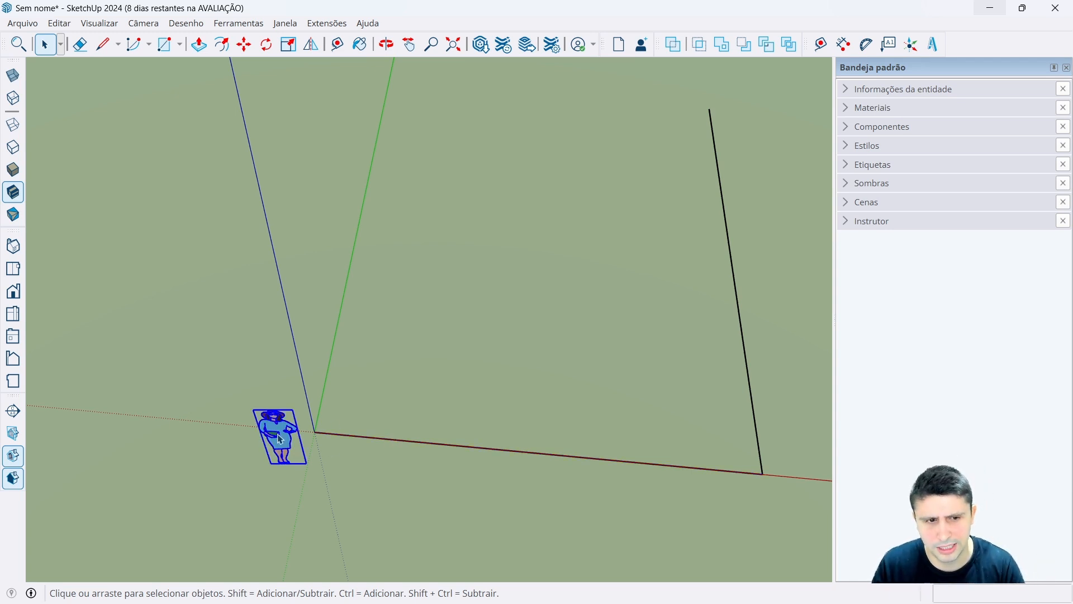
{"action": "key", "text": "Delete"}
In top view, draw a 7,50 m back wall line and a 9,30 m line down to the origin, closing the rectangle.
{"action": "left_click", "coordinate": [13, 268]}
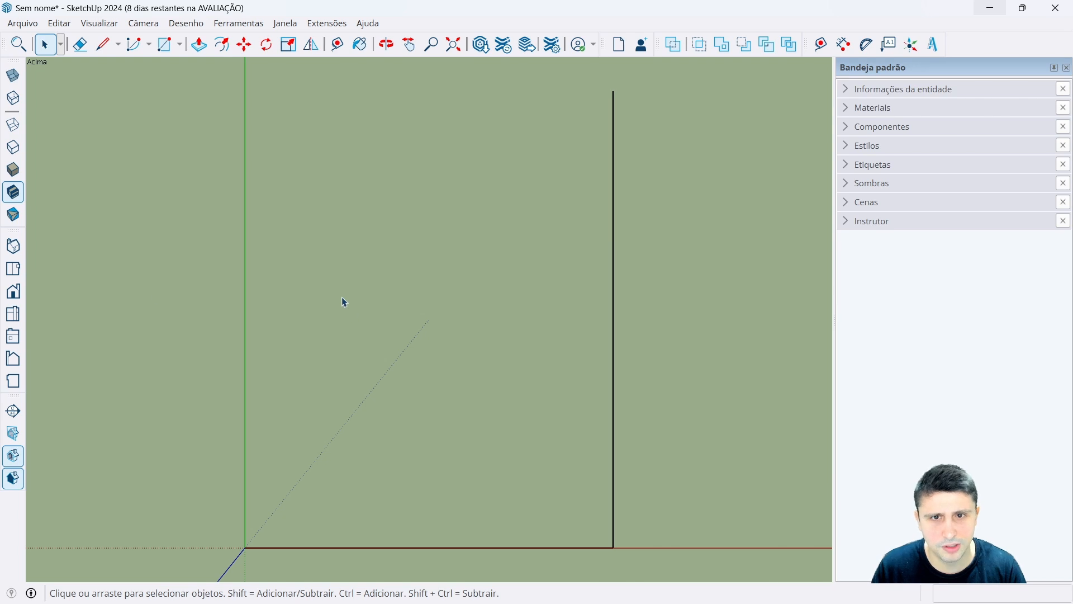
{"action": "left_click", "coordinate": [105, 52]}
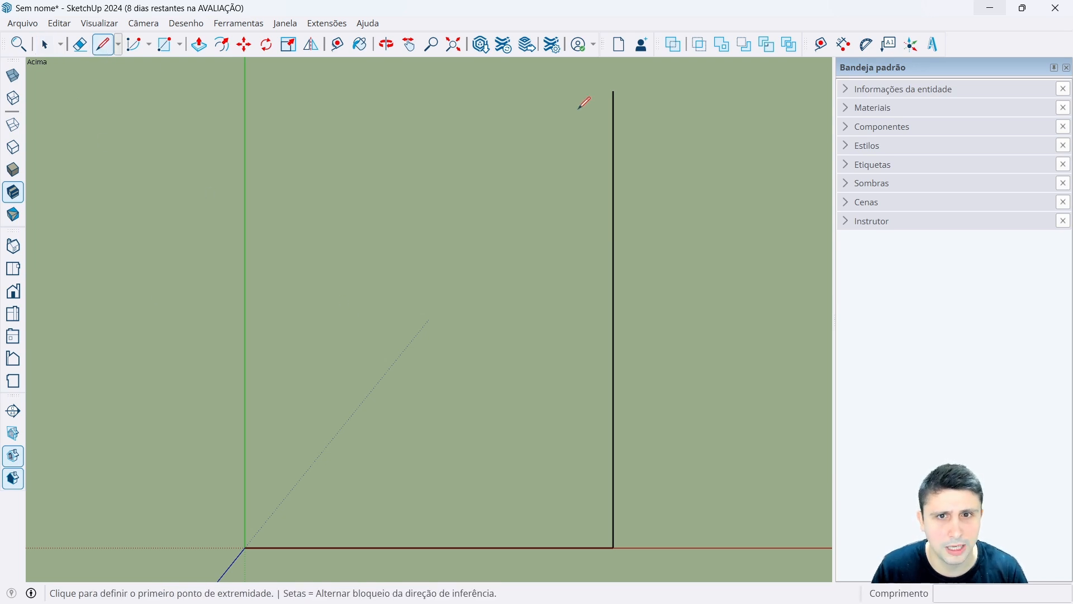
{"action": "left_click", "coordinate": [613, 90]}
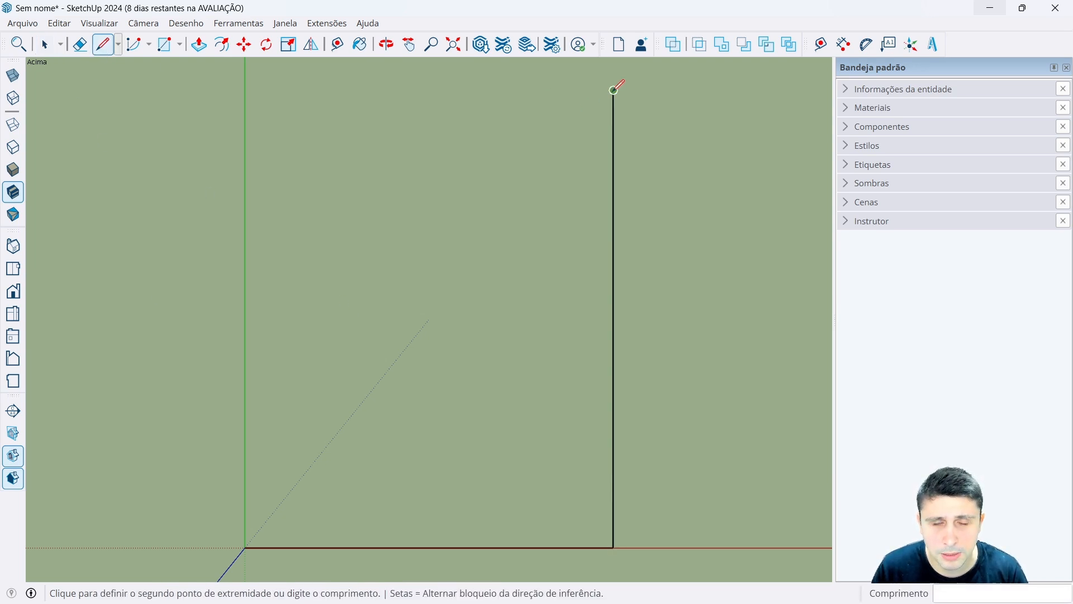
{"action": "left_click", "coordinate": [245, 90]}
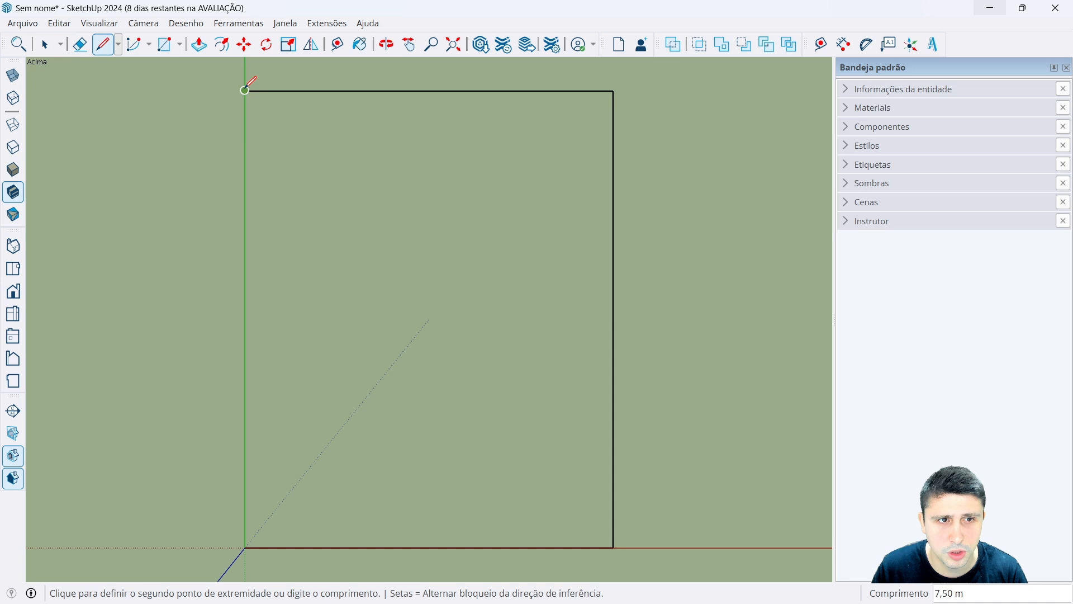
{"action": "left_click", "coordinate": [245, 548]}
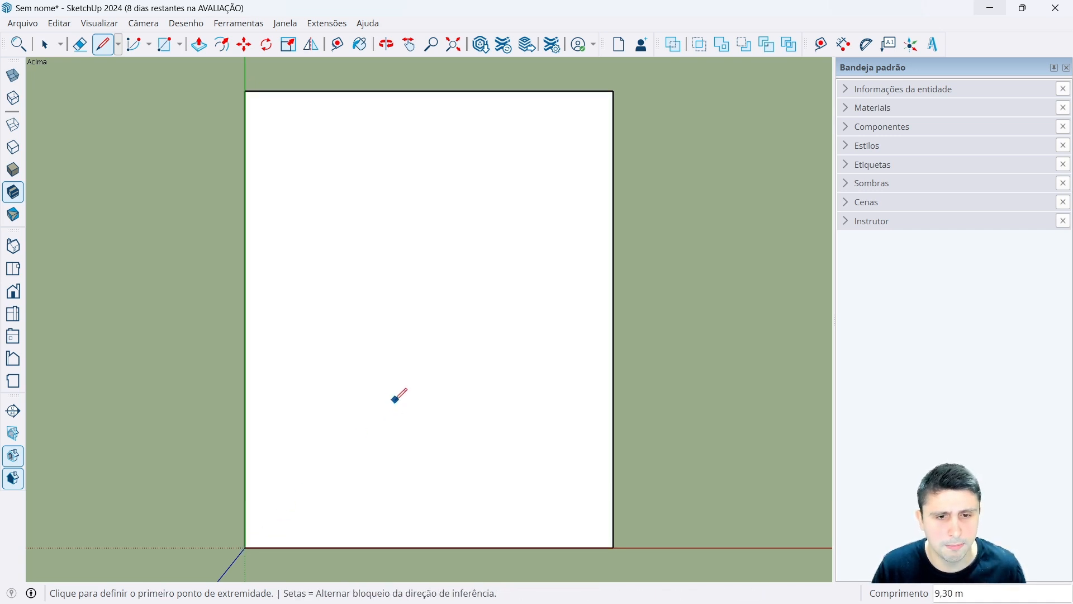
{"action": "key", "text": "space"}
Place a guide 0,15 m inside the rectangle's side edge opposite the green axis for the wall thickness.
{"action": "scroll", "coordinate": [417, 338], "scroll_direction": "down", "scroll_amount": 2}
{"action": "scroll", "coordinate": [421, 359], "scroll_direction": "up", "scroll_amount": 1}
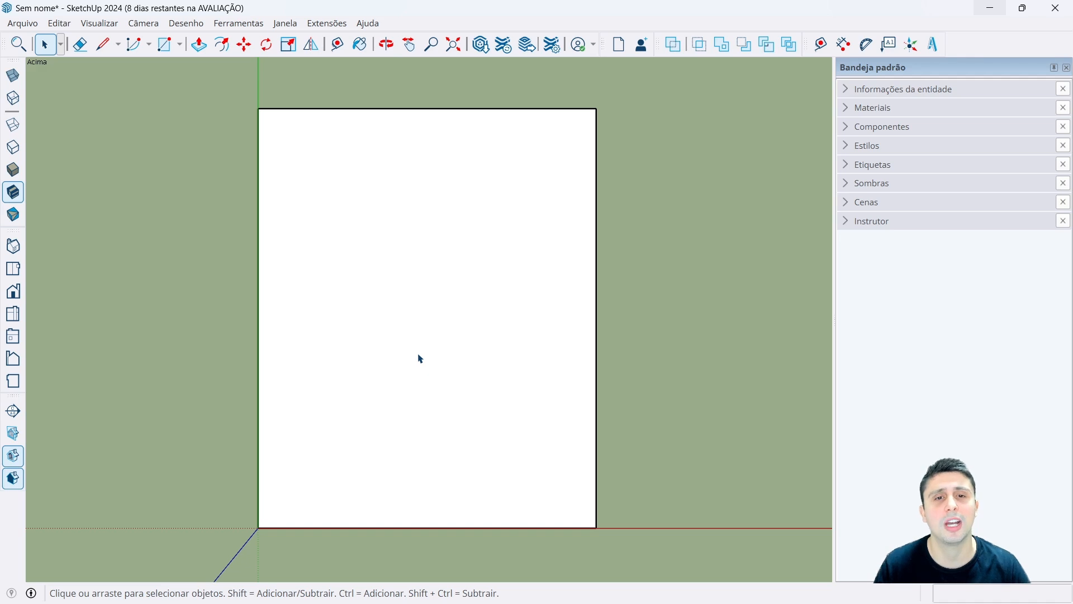
{"action": "scroll", "coordinate": [416, 355], "scroll_direction": "up", "scroll_amount": 1}
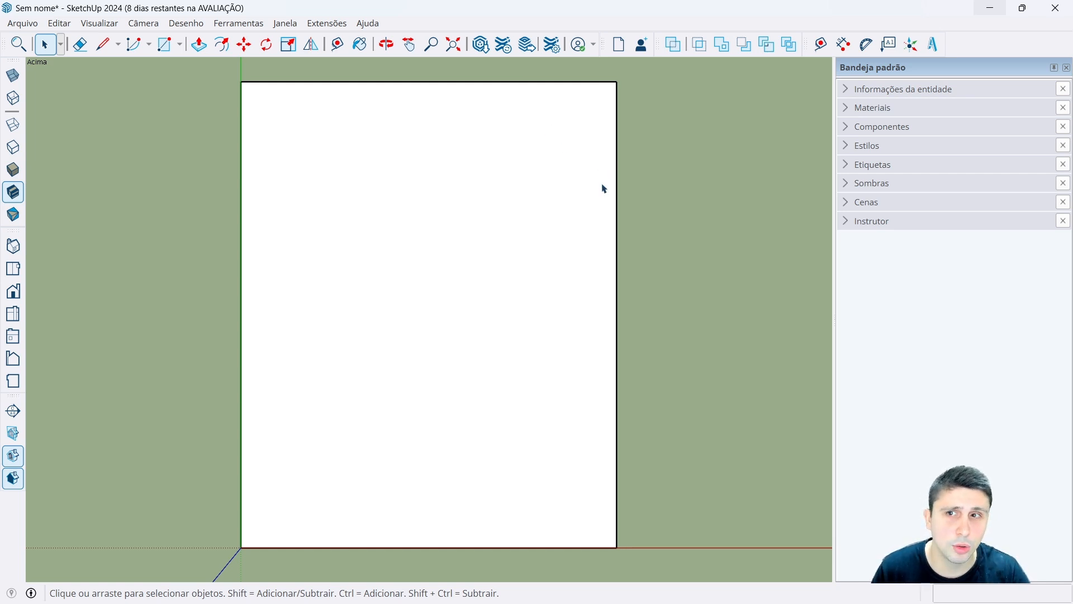
{"action": "left_click", "coordinate": [825, 48]}
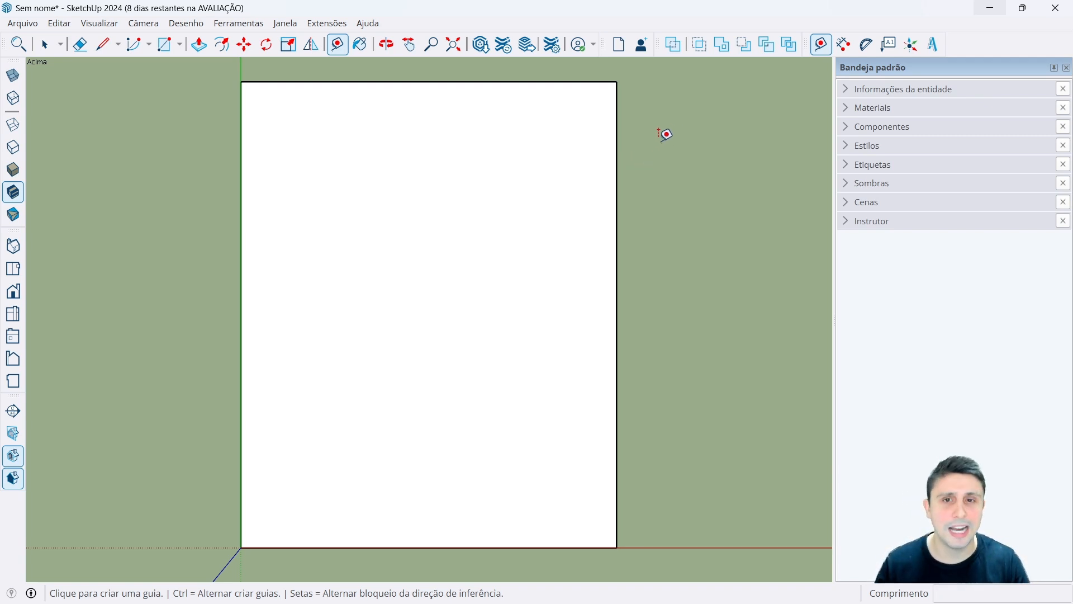
{"action": "left_click", "coordinate": [617, 172]}
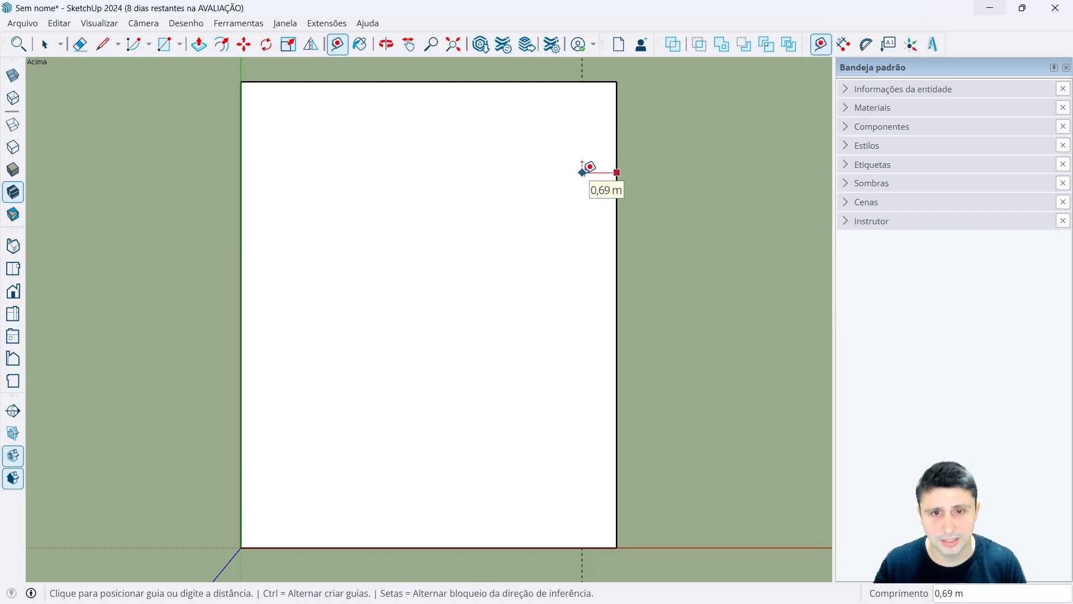
{"action": "type", "text": "0,"}
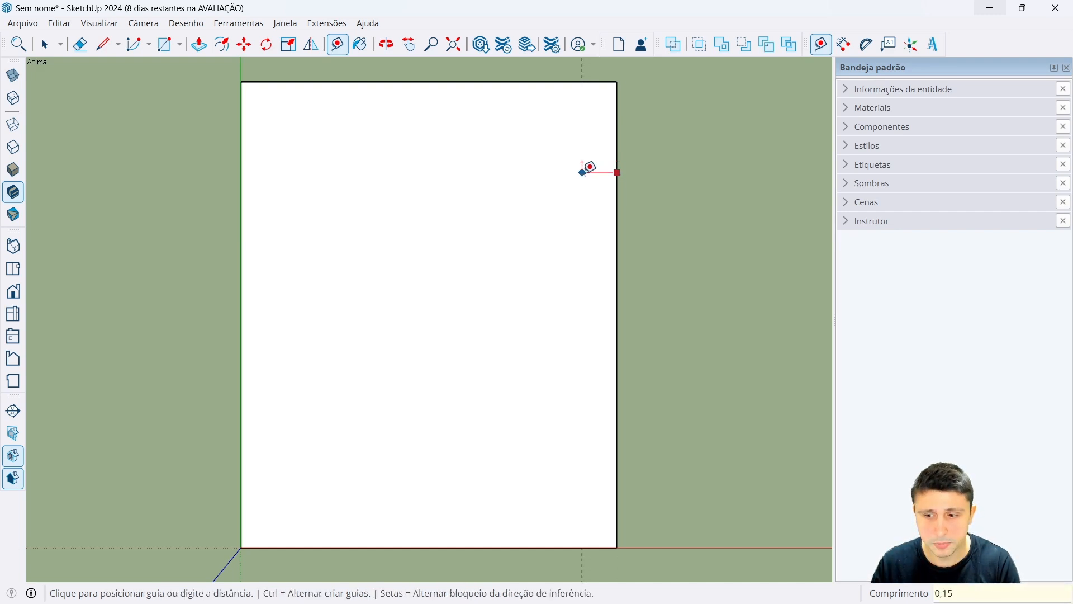
{"action": "type", "text": "15"}
{"action": "key", "text": "Return"}
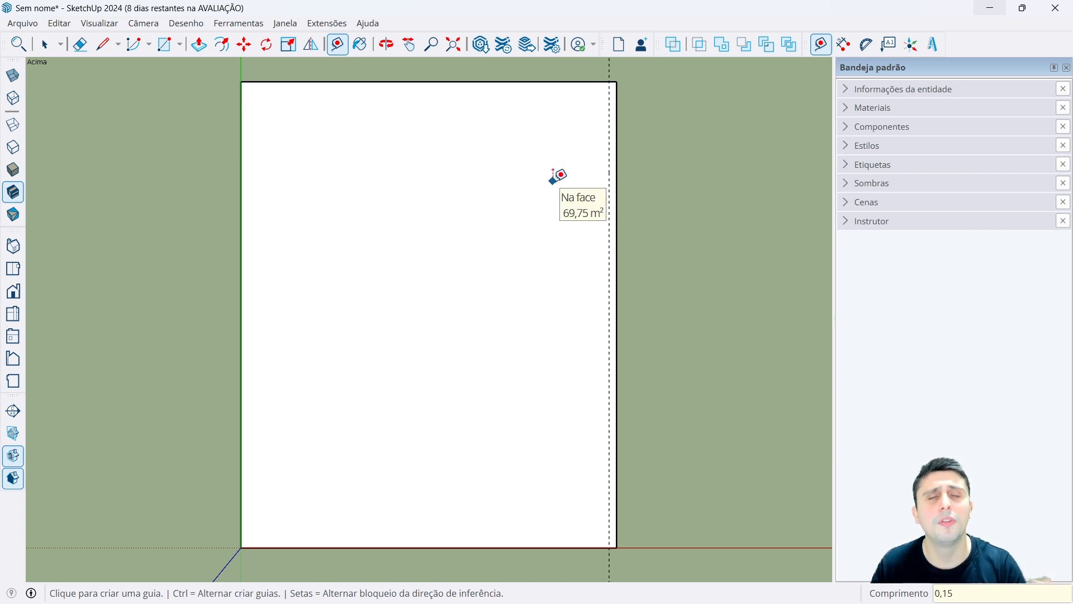
Place guides 0,15 m inside the rectangle's back edge and its side edge on the green axis.
{"action": "left_click", "coordinate": [459, 80]}
{"action": "type", "text": "0,1"}
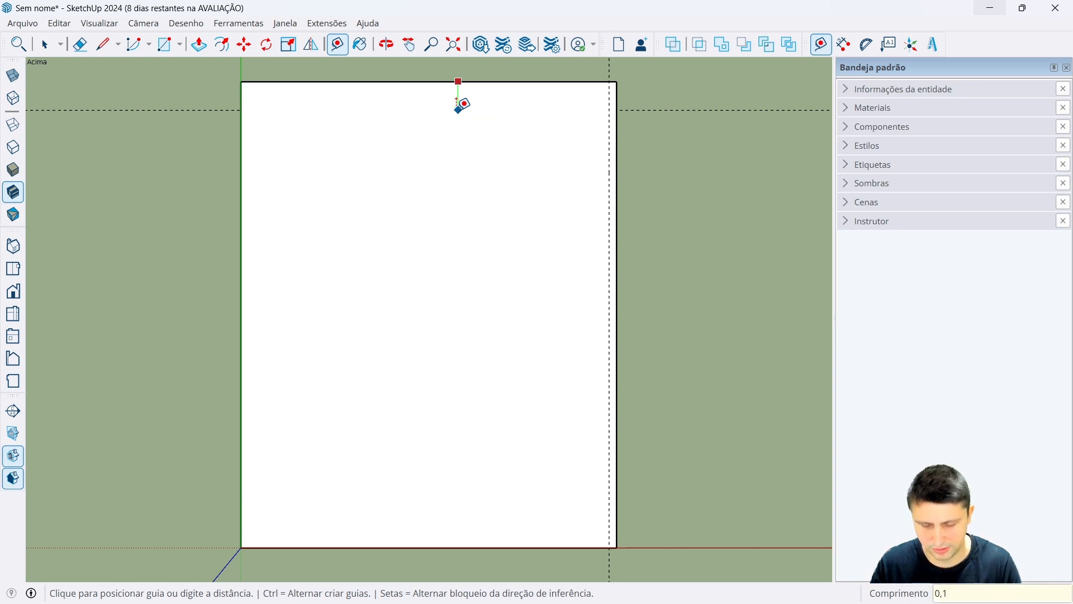
{"action": "type", "text": "5"}
{"action": "key", "text": "Return"}
{"action": "left_click", "coordinate": [241, 204]}
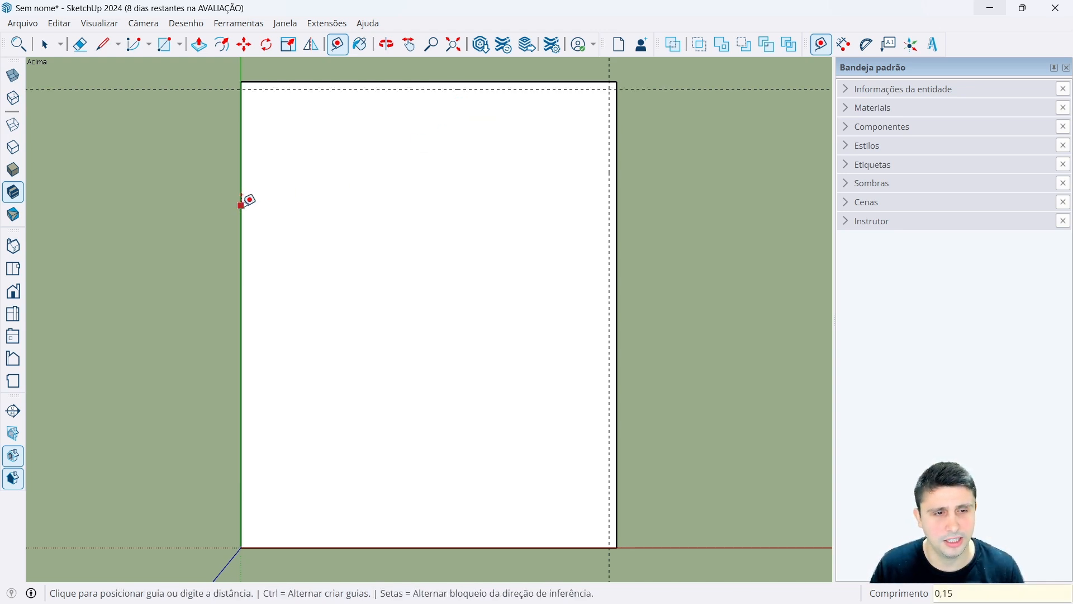
{"action": "type", "text": "0"}
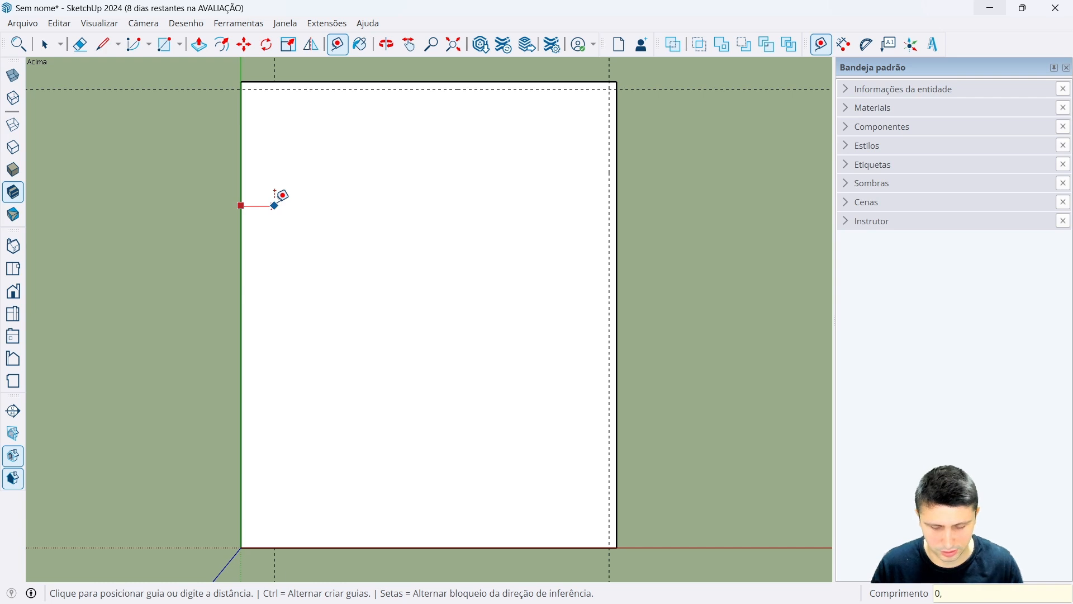
{"action": "key", "text": "Return"}
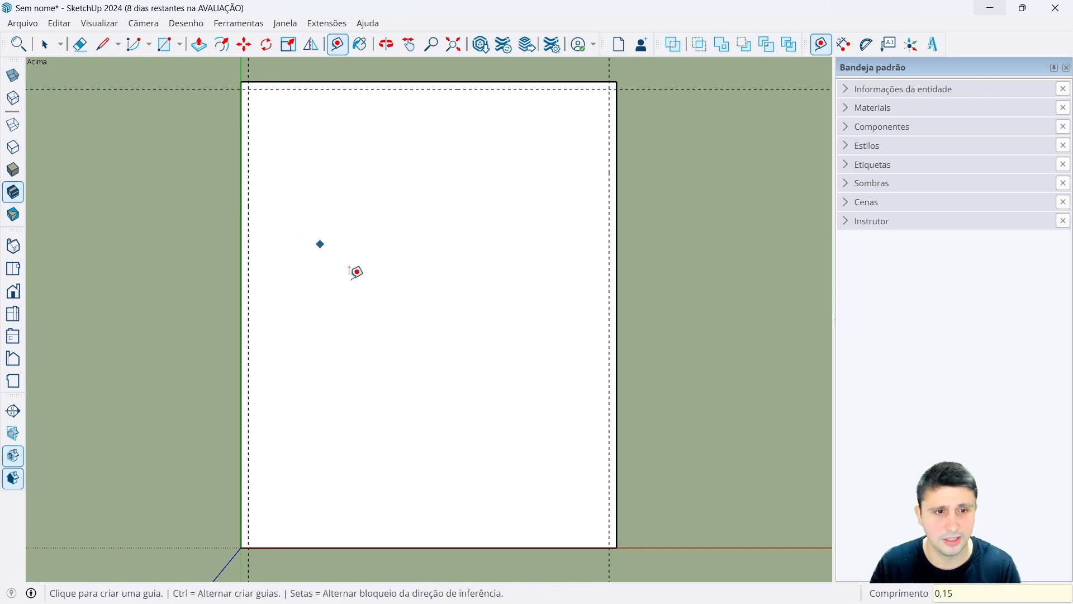
Place a guide 0,15 m inside the rectangle's front edge on the red axis.
{"action": "left_click", "coordinate": [429, 547]}
{"action": "type", "text": "0,"}
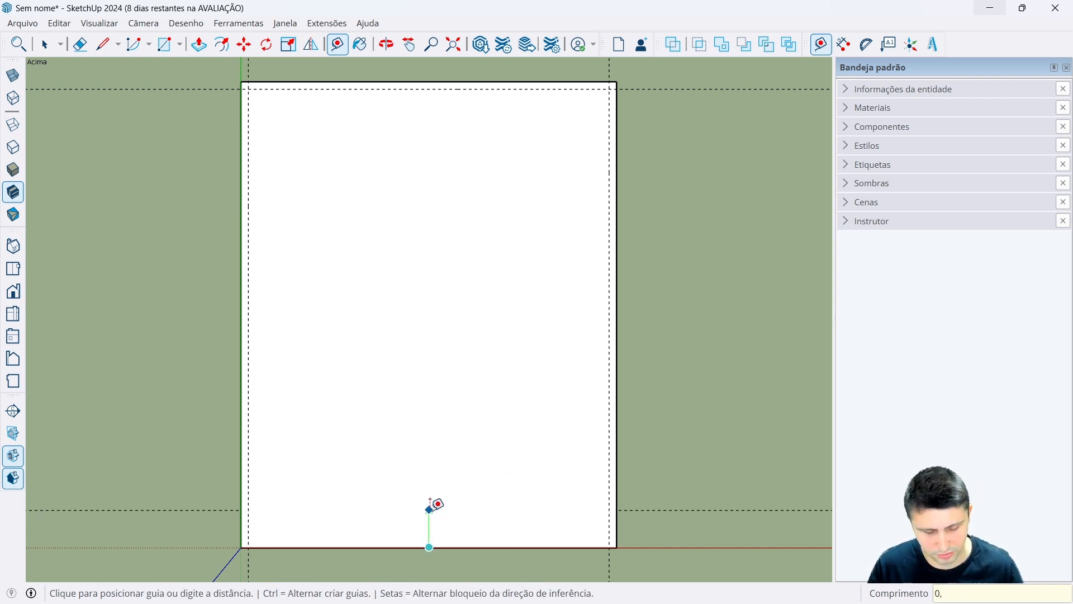
{"action": "type", "text": "15"}
{"action": "key", "text": "Return"}
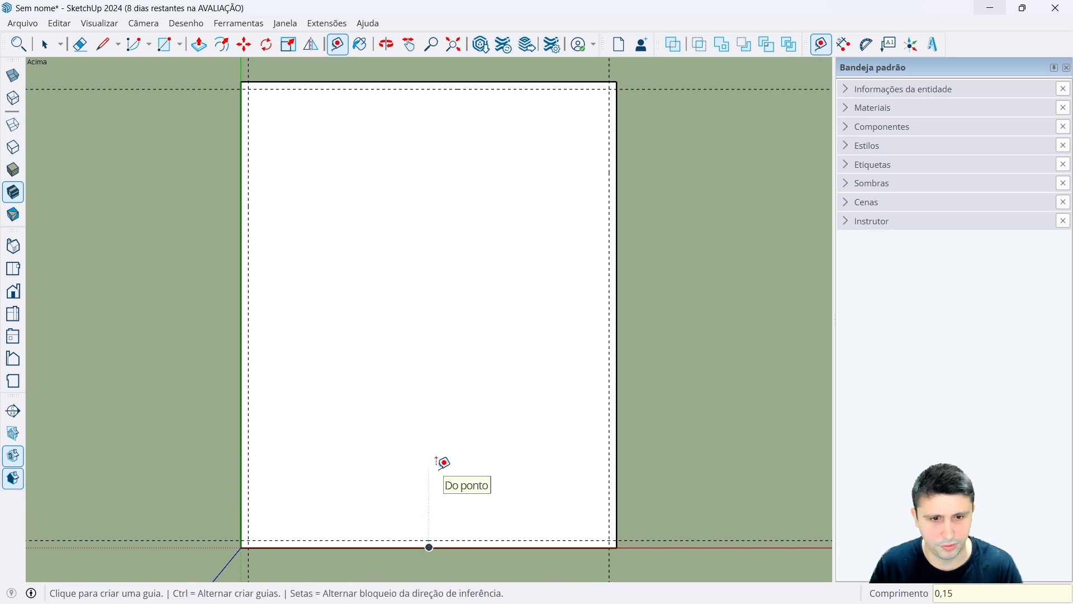
{"action": "key", "text": "space"}
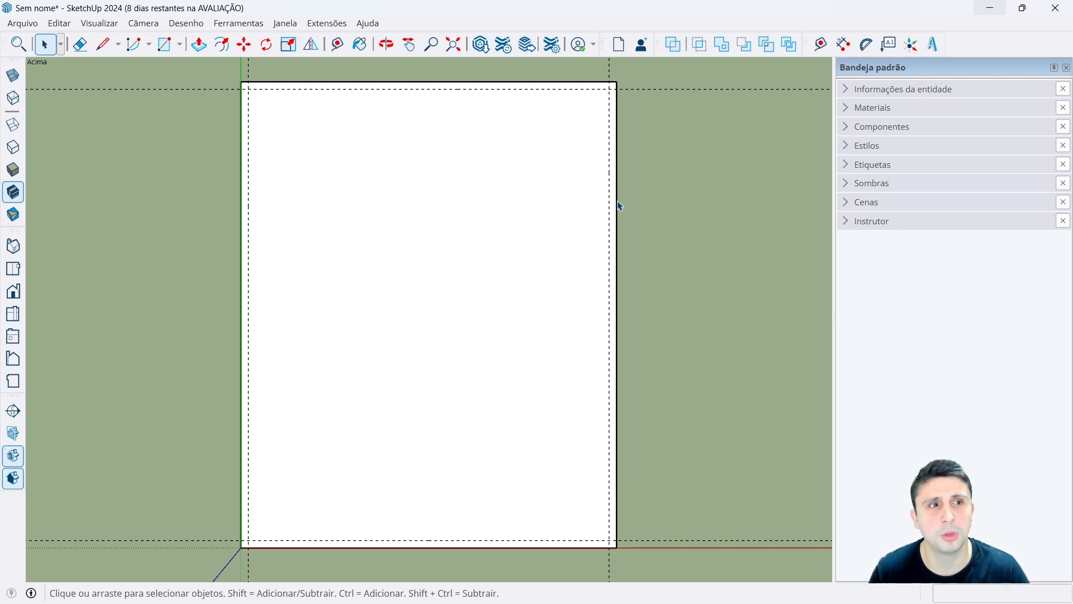
Draw the inner wall rectangle, 7,20 by 9,00 m, between opposite corner intersections of the guides.
{"action": "left_click", "coordinate": [181, 46]}
{"action": "left_click", "coordinate": [197, 66]}
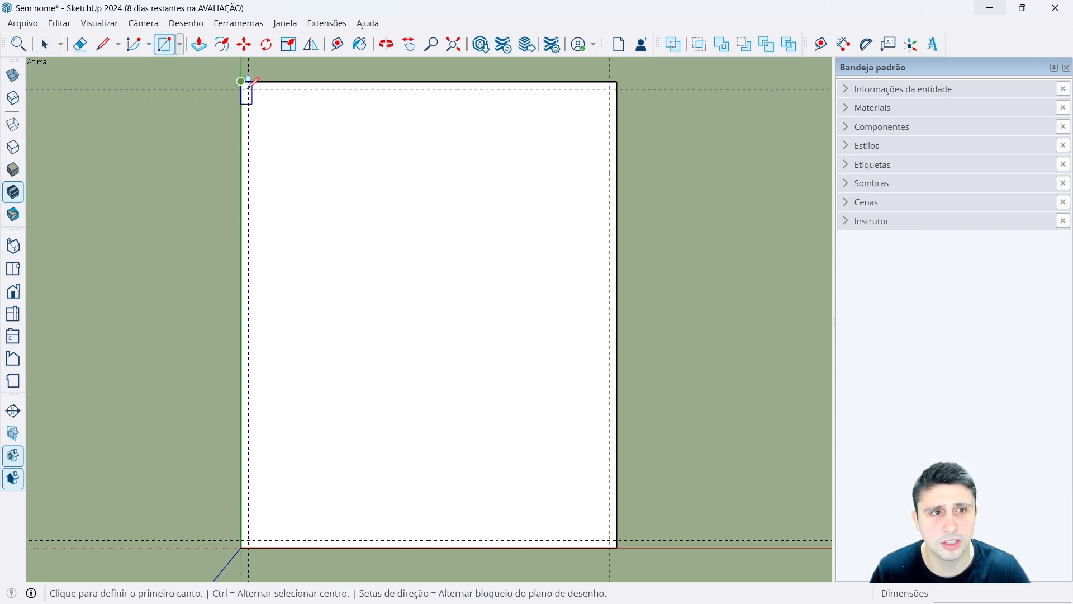
{"action": "left_click", "coordinate": [248, 89]}
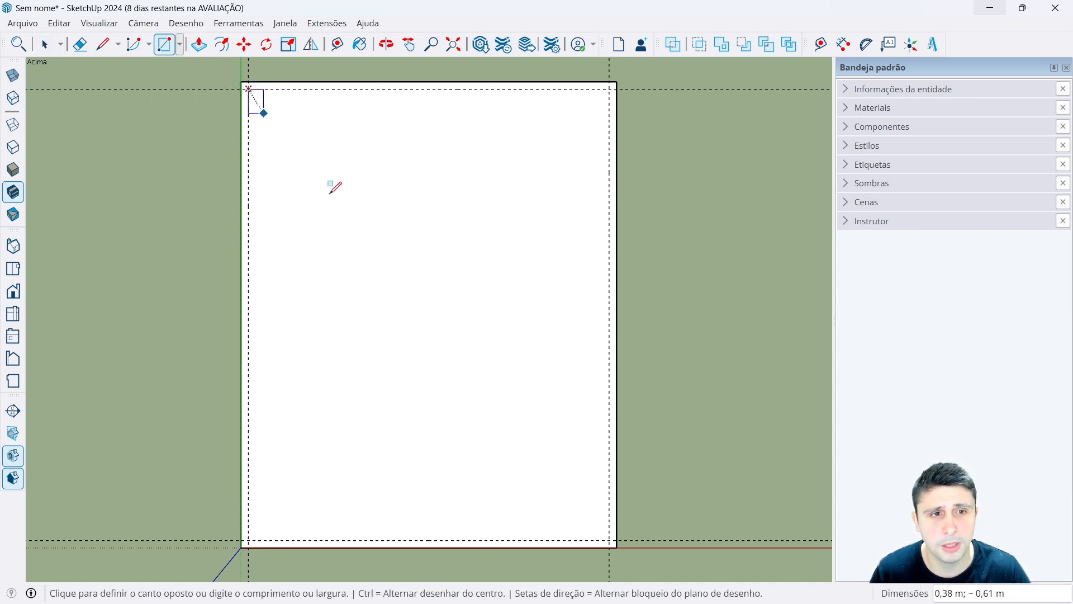
{"action": "left_click", "coordinate": [610, 540]}
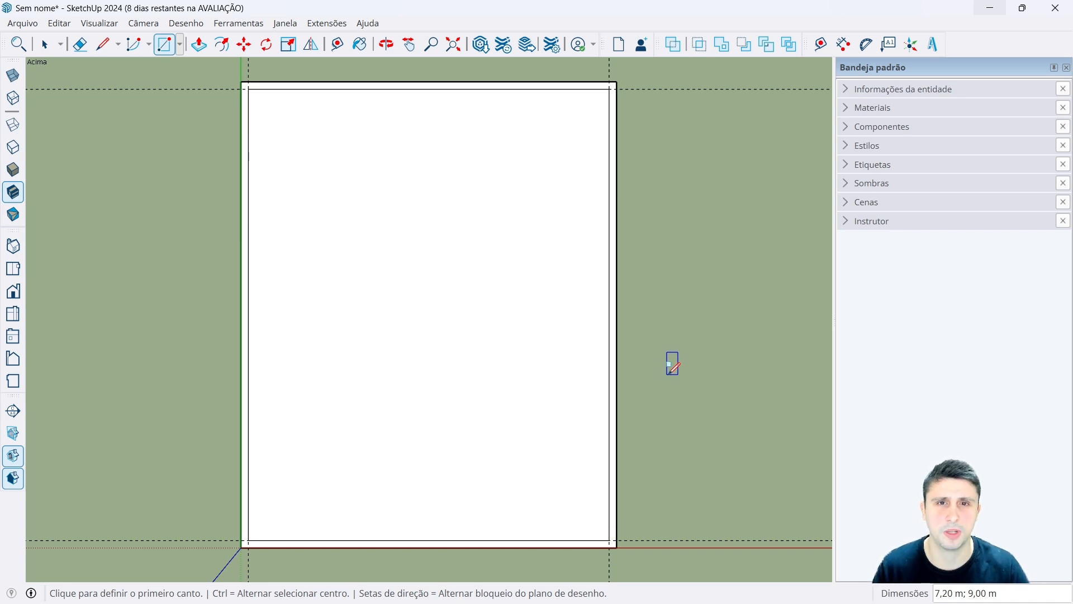
{"action": "key", "text": "space"}
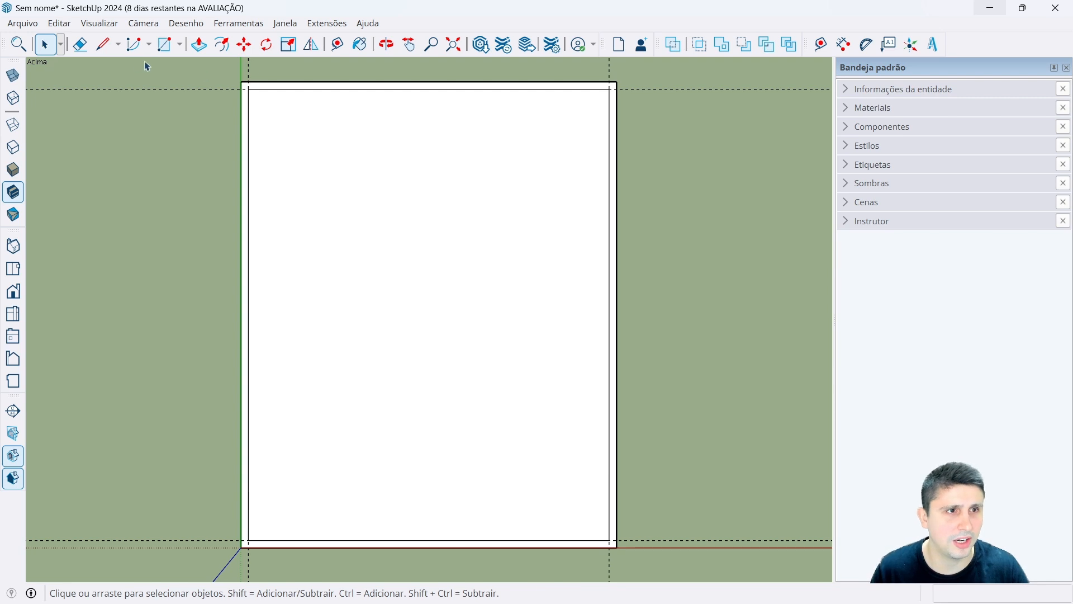
Erase the four wall-thickness guides around the outline.
{"action": "left_click", "coordinate": [81, 45]}
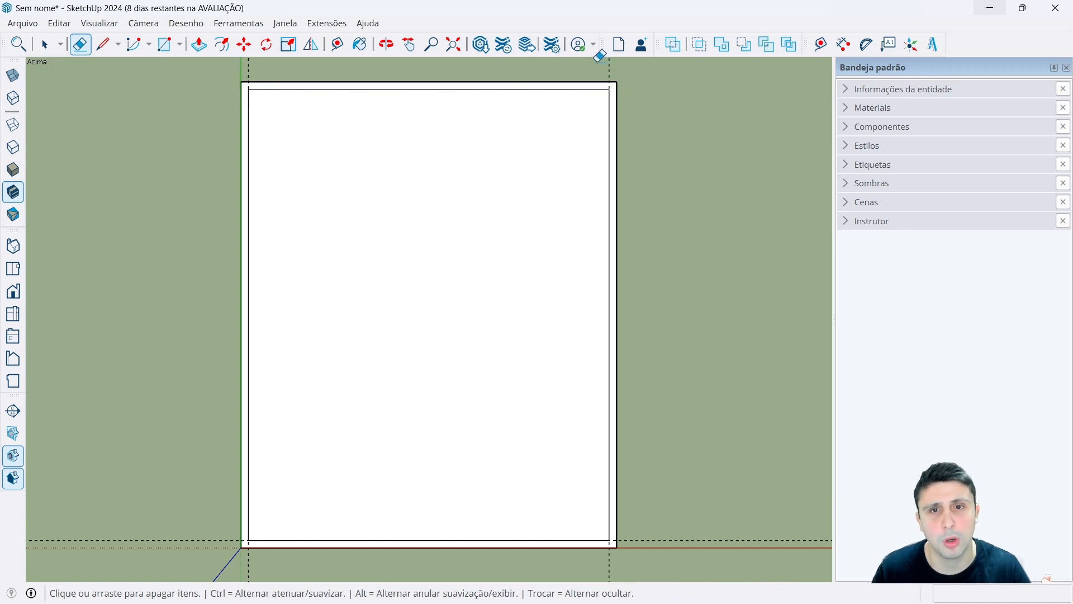
{"action": "mouse_move", "coordinate": [601, 62]}
{"action": "left_mouse_down"}
{"action": "mouse_move", "coordinate": [621, 63]}
{"action": "mouse_move", "coordinate": [245, 63]}
{"action": "mouse_move", "coordinate": [329, 74]}
{"action": "left_mouse_up"}
{"action": "left_click_drag", "start_coordinate": [702, 486], "coordinate": [693, 534]}
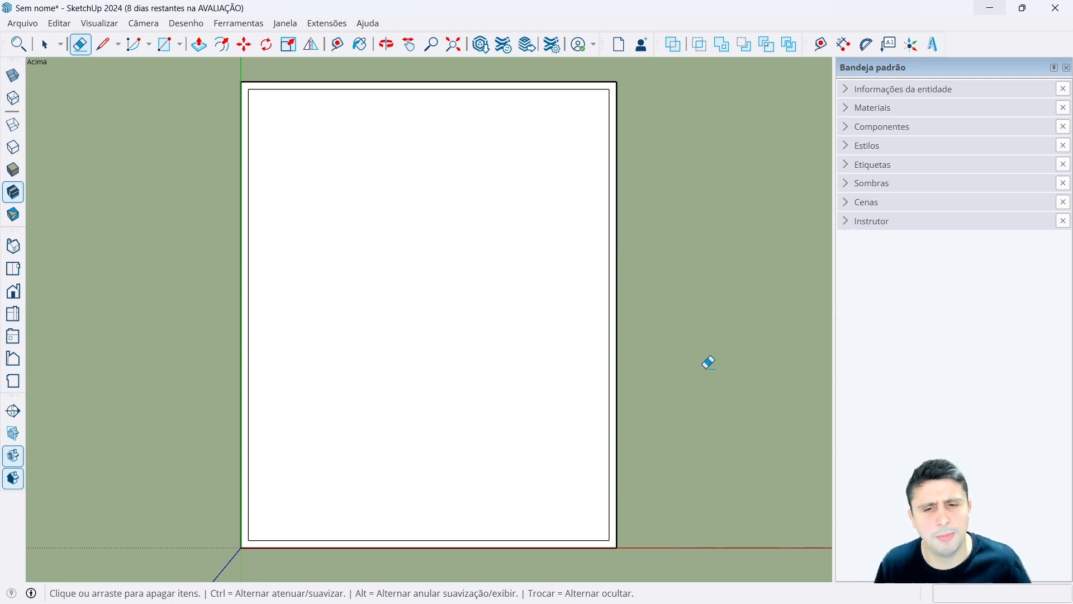
{"action": "key", "text": "space"}
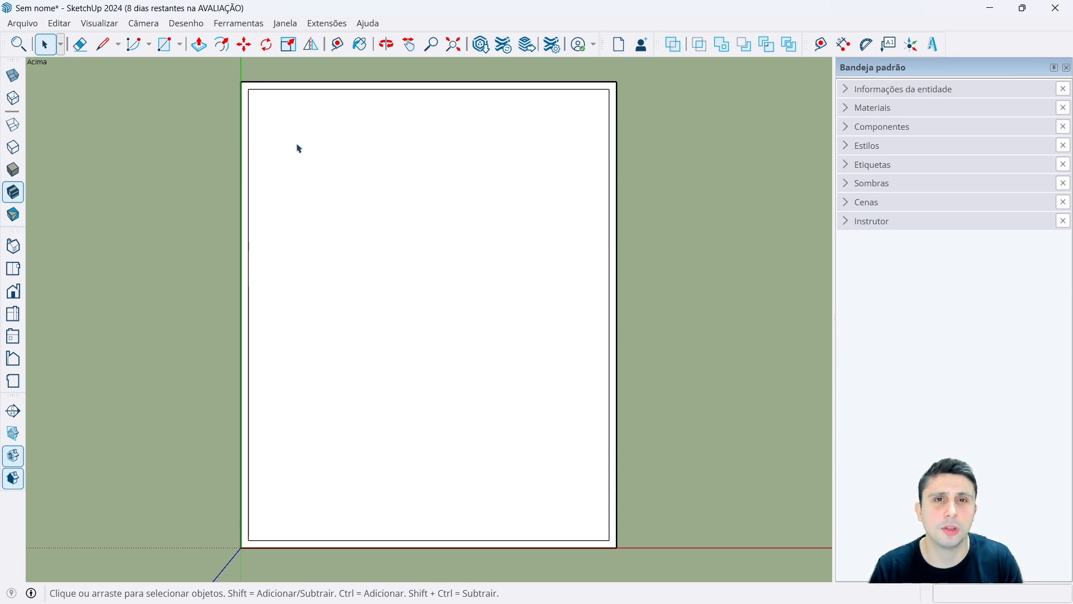
Switch to the floor plan image, examine the walls and dimensions of DORMITÓRIO 2, and return to SketchUp.
{"action": "left_click", "coordinate": [462, 596]}
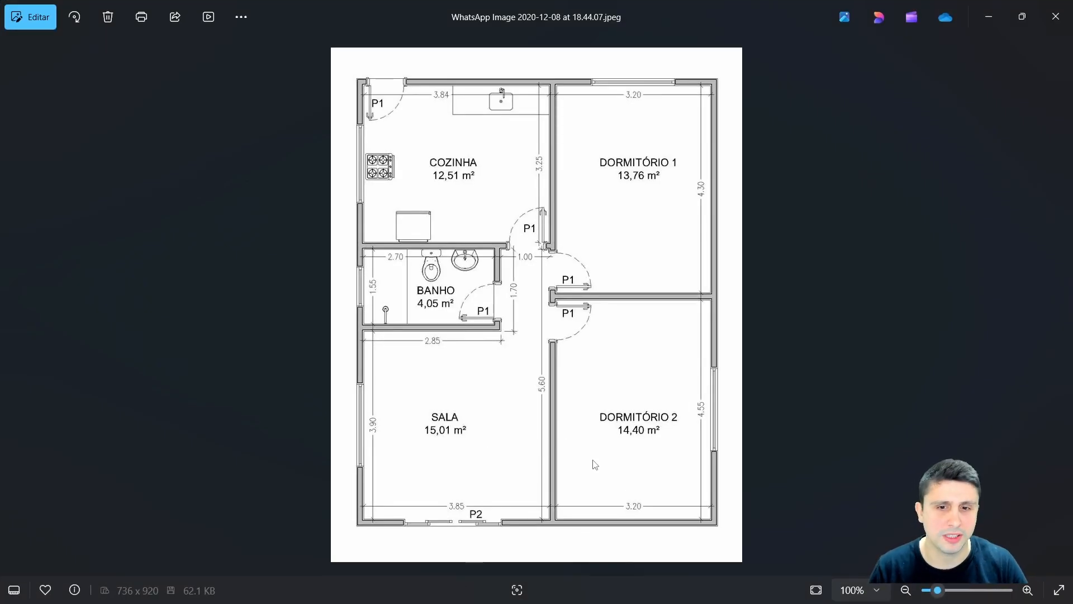
{"action": "left_click_drag", "start_coordinate": [546, 278], "coordinate": [714, 307]}
{"action": "left_click_drag", "start_coordinate": [540, 307], "coordinate": [569, 520]}
{"action": "key", "text": "Escape"}
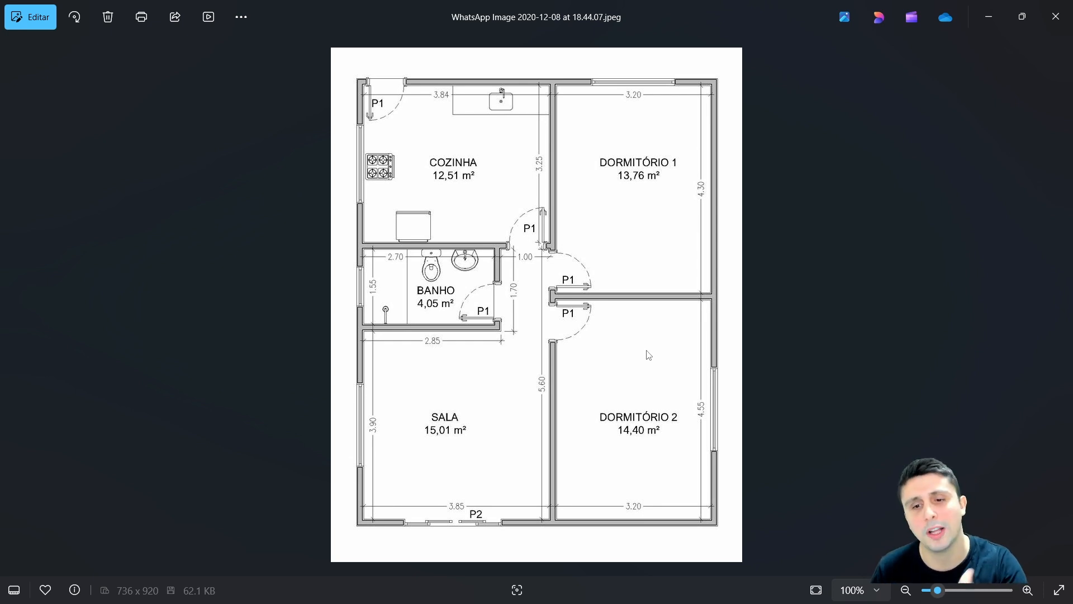
{"action": "left_click", "coordinate": [989, 17]}
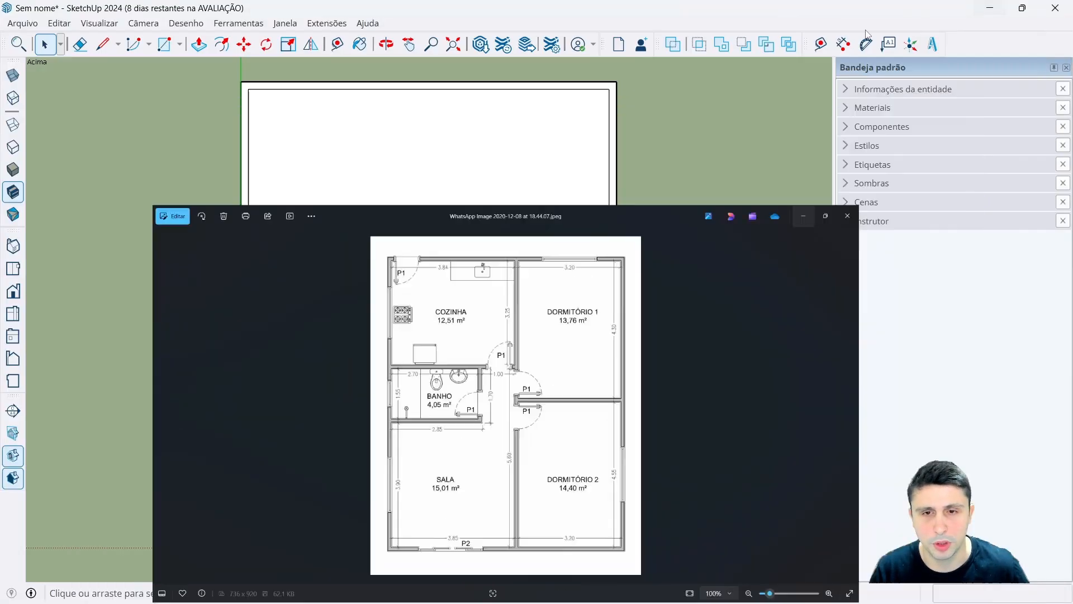
Place guides for DORMITÓRIO 2 at 3,20 m from the inner side edge opposite the green axis and 4,55 m from the inner front edge.
{"action": "left_click", "coordinate": [821, 44]}
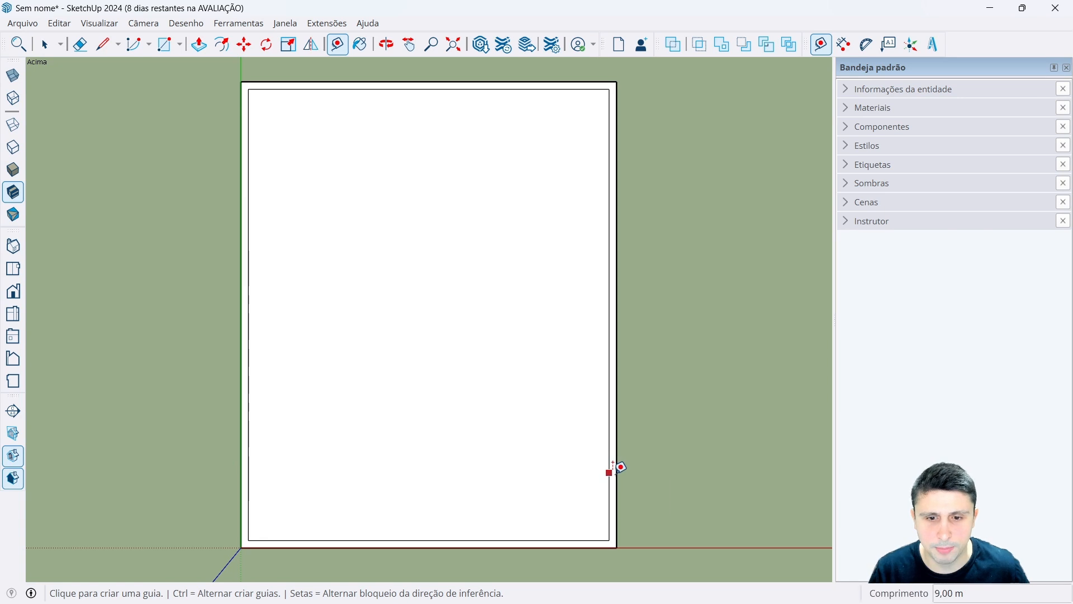
{"action": "left_click", "coordinate": [610, 472]}
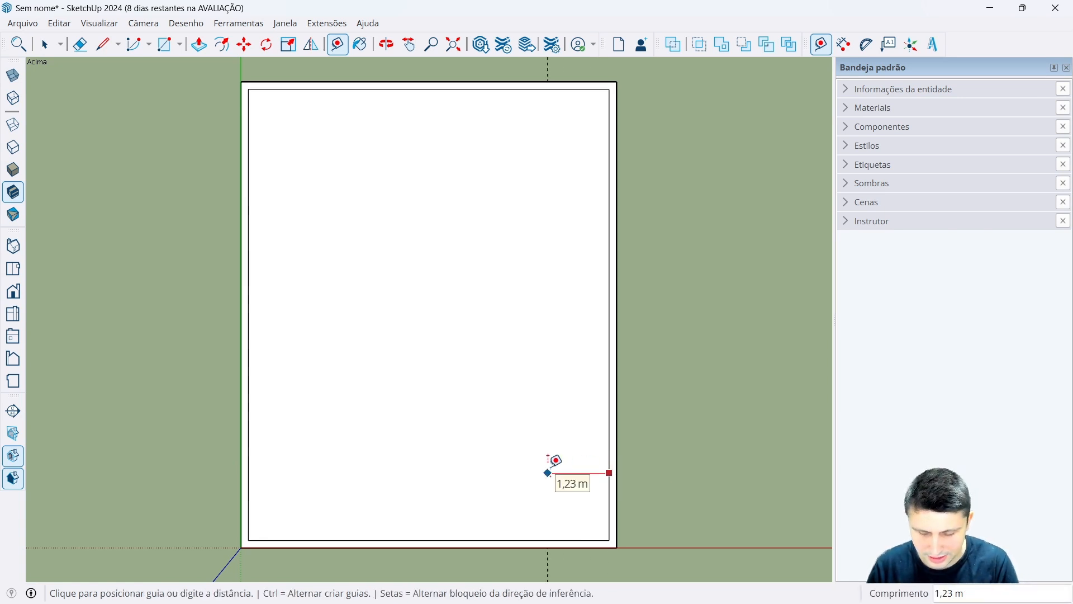
{"action": "type", "text": "3,20"}
{"action": "key", "text": "Return"}
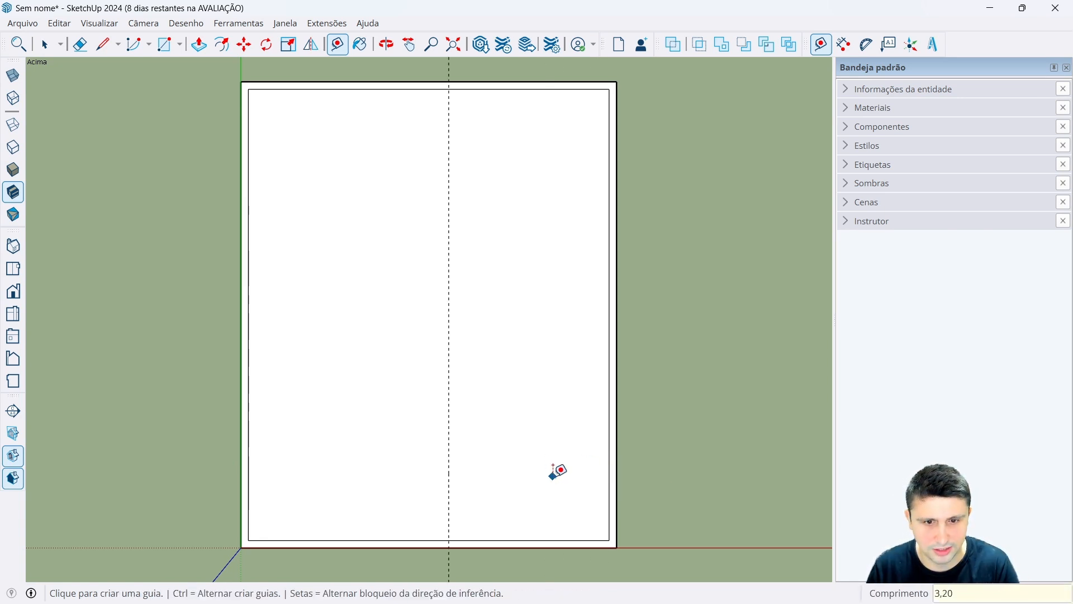
{"action": "left_click", "coordinate": [539, 540]}
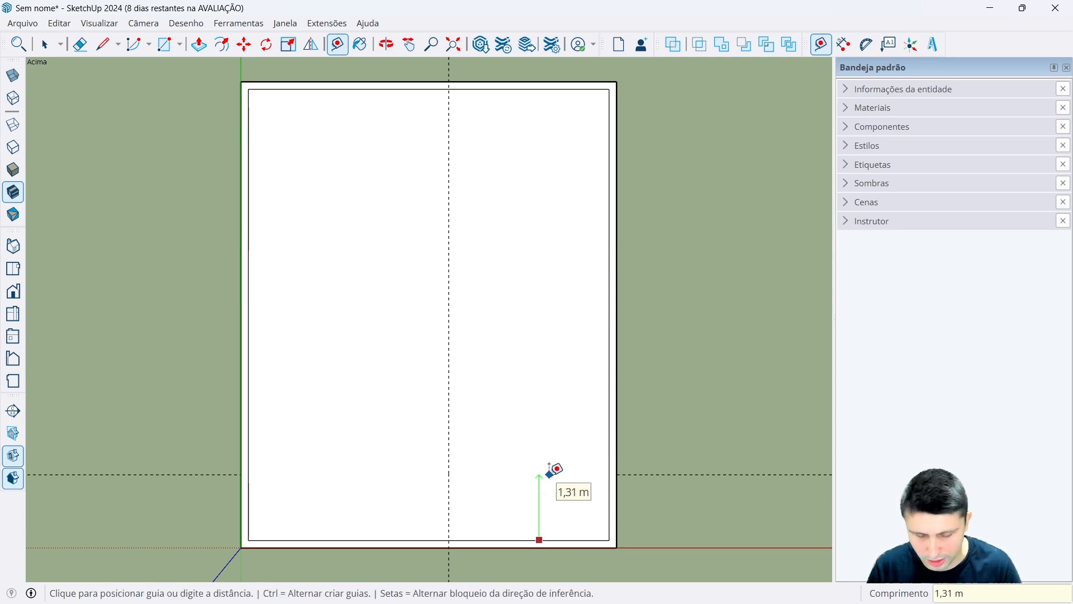
{"action": "type", "text": "4,55"}
{"action": "key", "text": "Return"}
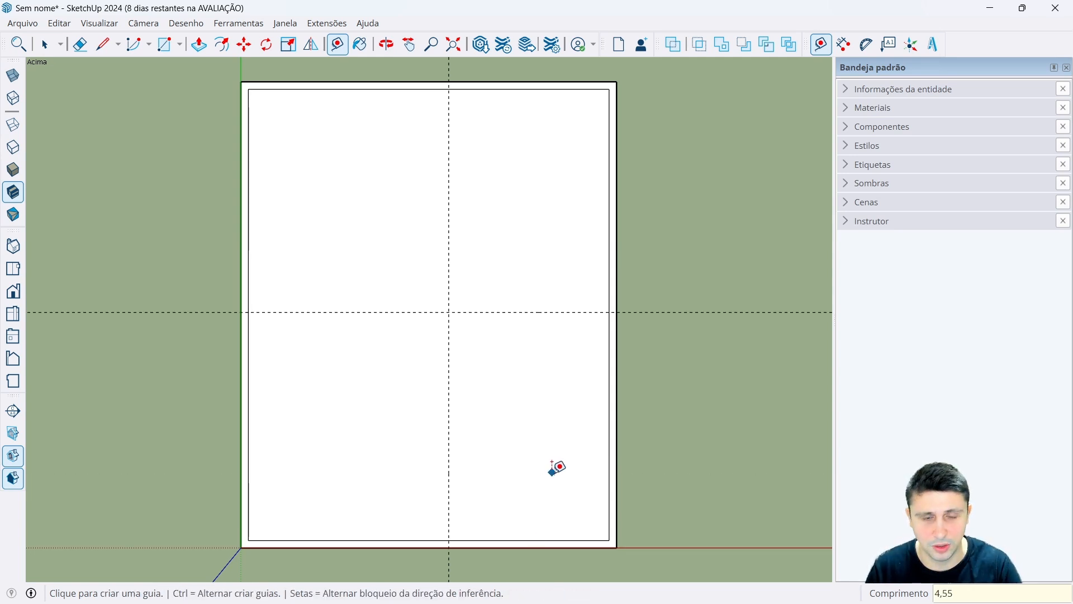
Offset a second guide 0,15 m outward from each of the two DORMITÓRIO 2 guides for the wall thickness.
{"action": "scroll", "coordinate": [559, 386], "scroll_direction": "down", "scroll_amount": 2}
{"action": "scroll", "coordinate": [556, 395], "scroll_direction": "up", "scroll_amount": 3}
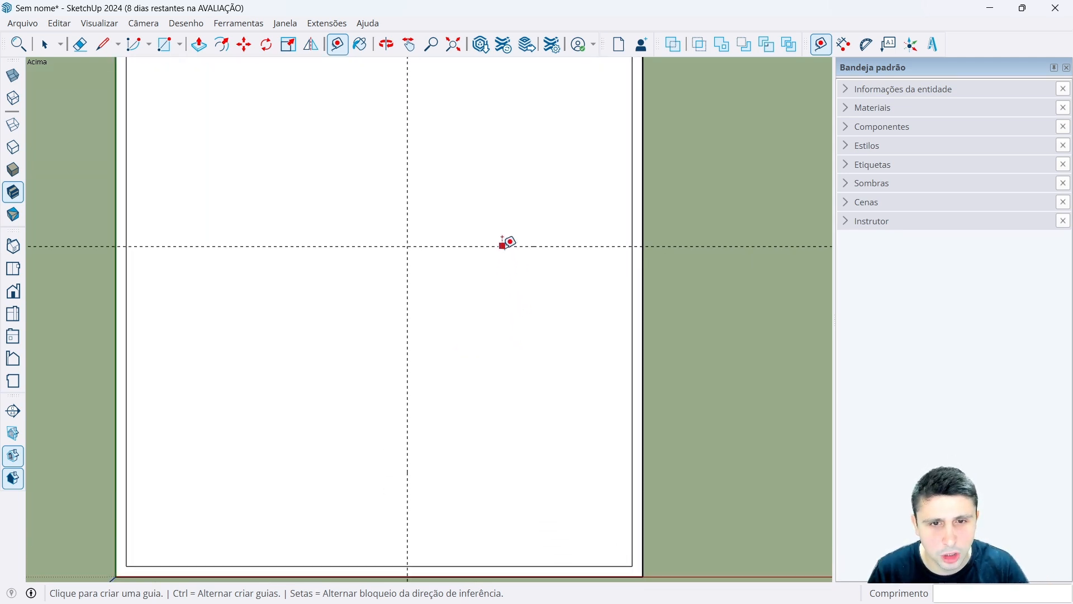
{"action": "left_click", "coordinate": [502, 245]}
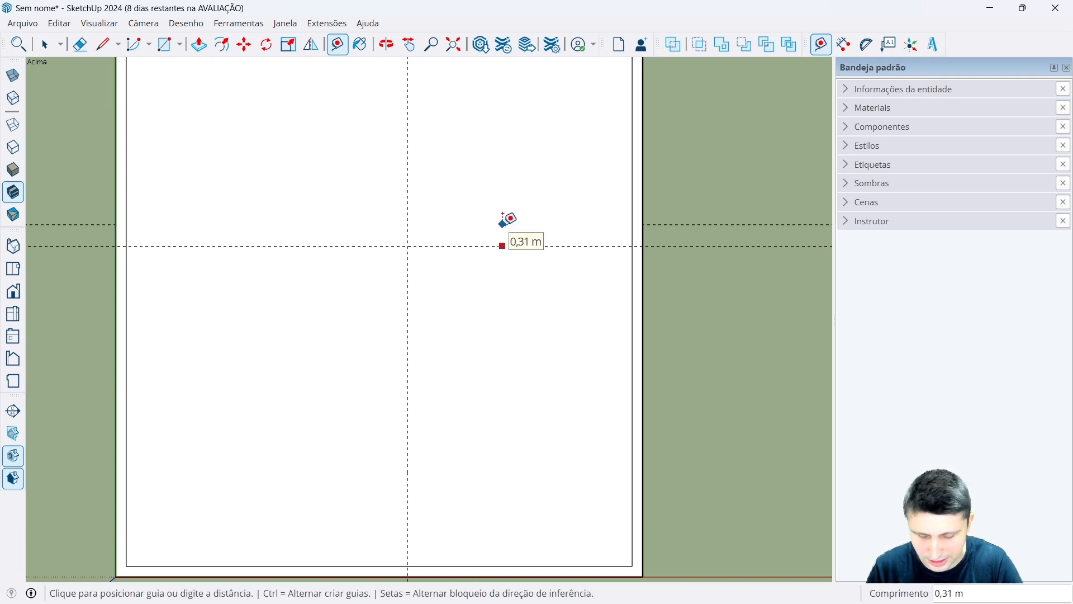
{"action": "type", "text": "0,40"}
{"action": "key", "text": "Return"}
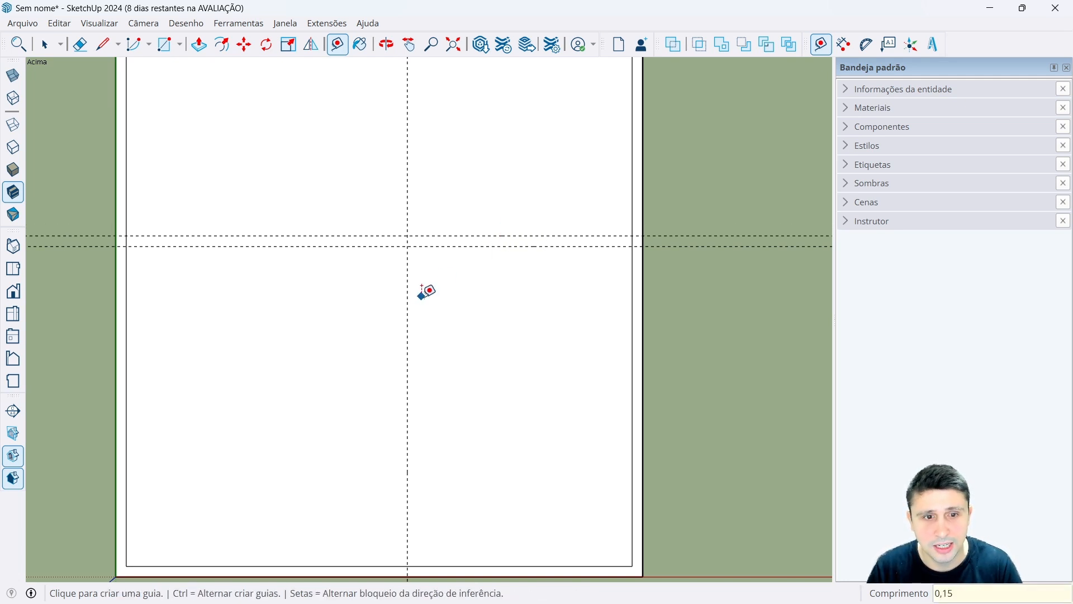
{"action": "type", "text": "0"}
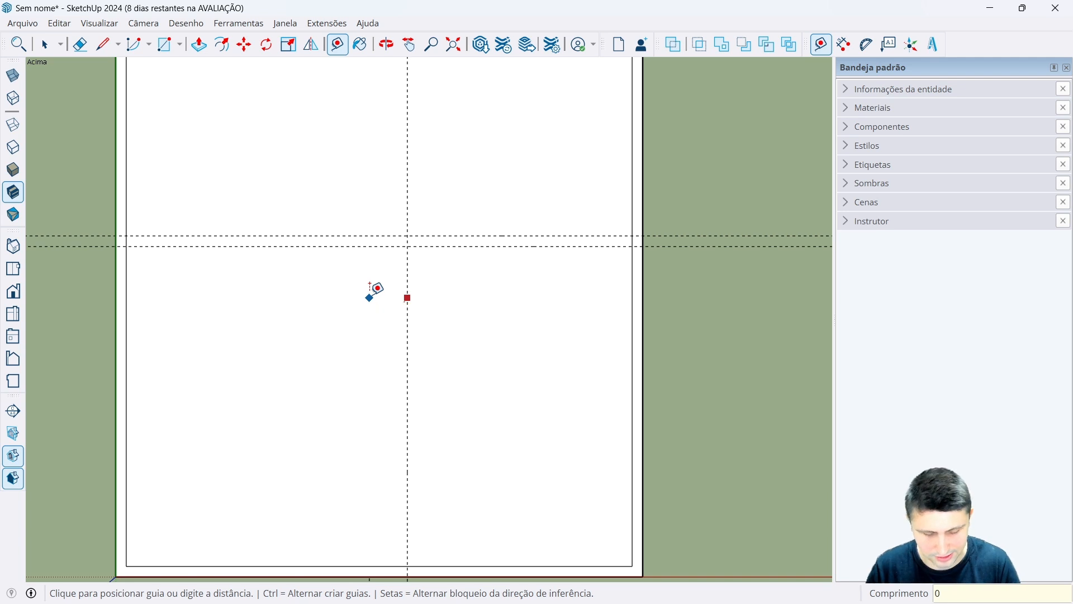
{"action": "type", "text": ",15"}
{"action": "key", "text": "Return"}
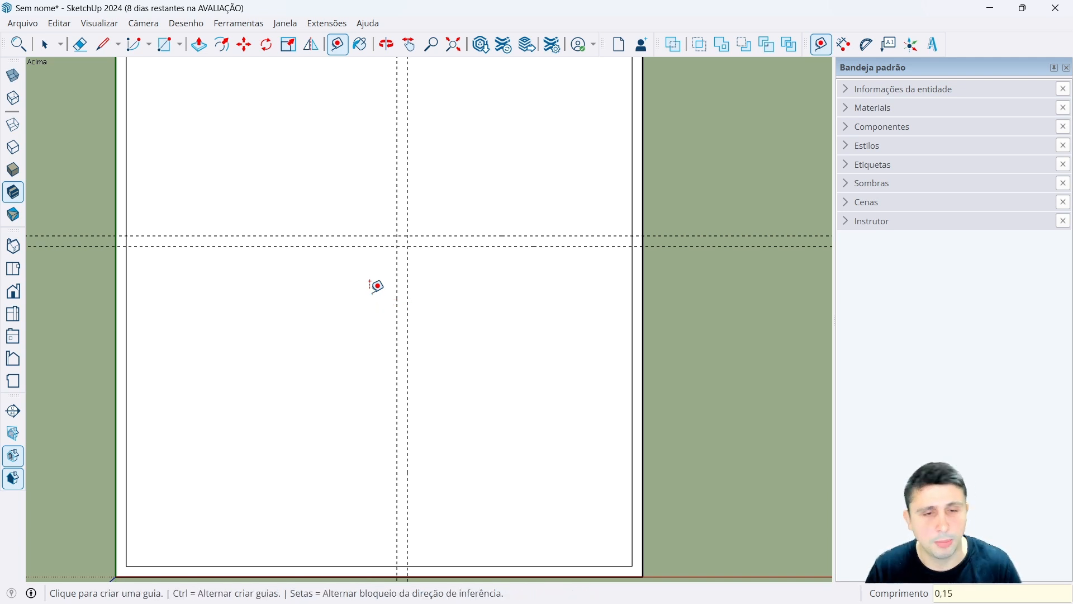
{"action": "key", "text": "space"}
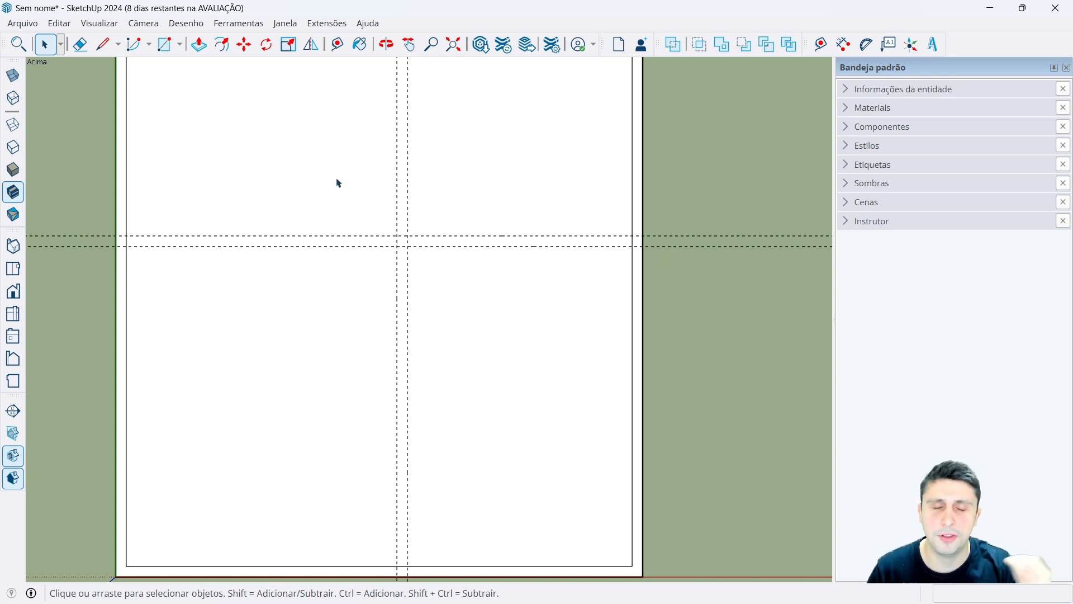
Draw two 0,15 m thick wall rectangles between the guides, 3,35 m long across the bedroom's back and 4,55 m long down its side.
{"action": "left_click", "coordinate": [166, 44]}
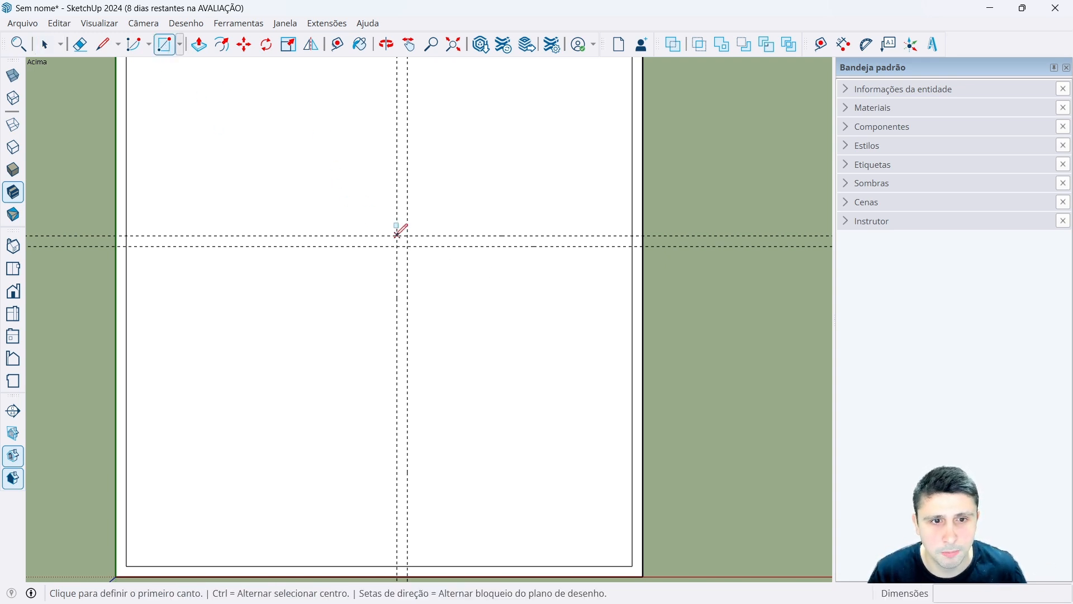
{"action": "left_click", "coordinate": [397, 235]}
{"action": "left_click", "coordinate": [633, 245]}
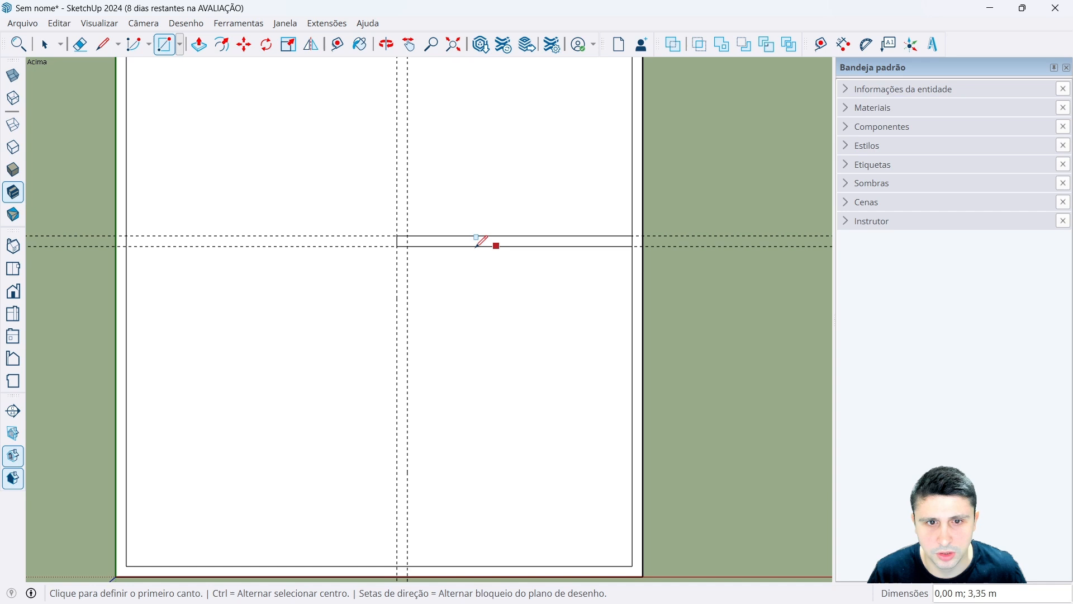
{"action": "left_click", "coordinate": [398, 245]}
{"action": "left_click", "coordinate": [407, 566]}
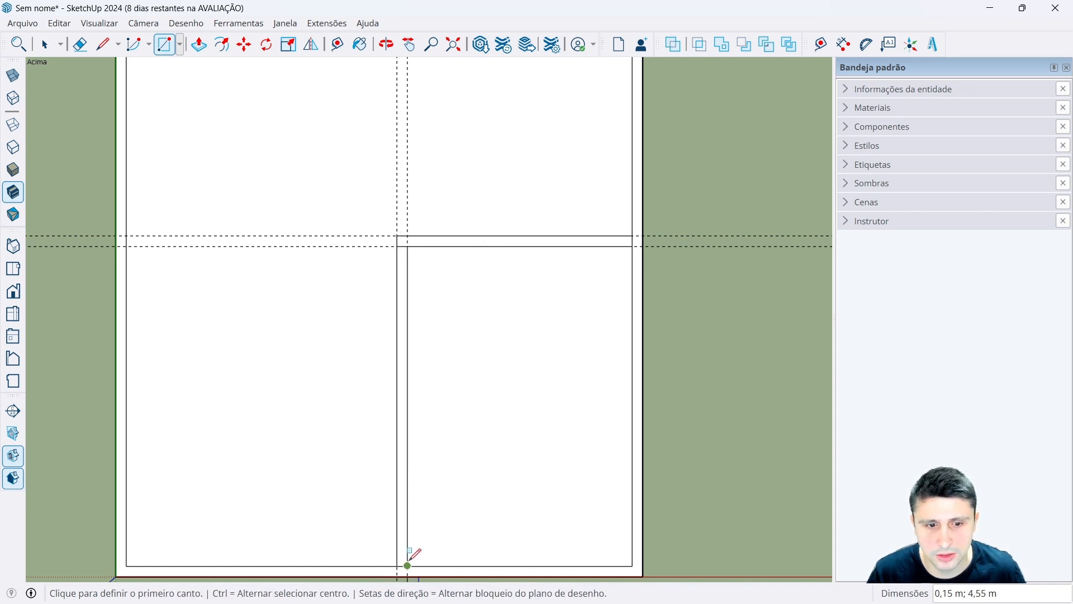
{"action": "key", "text": "space"}
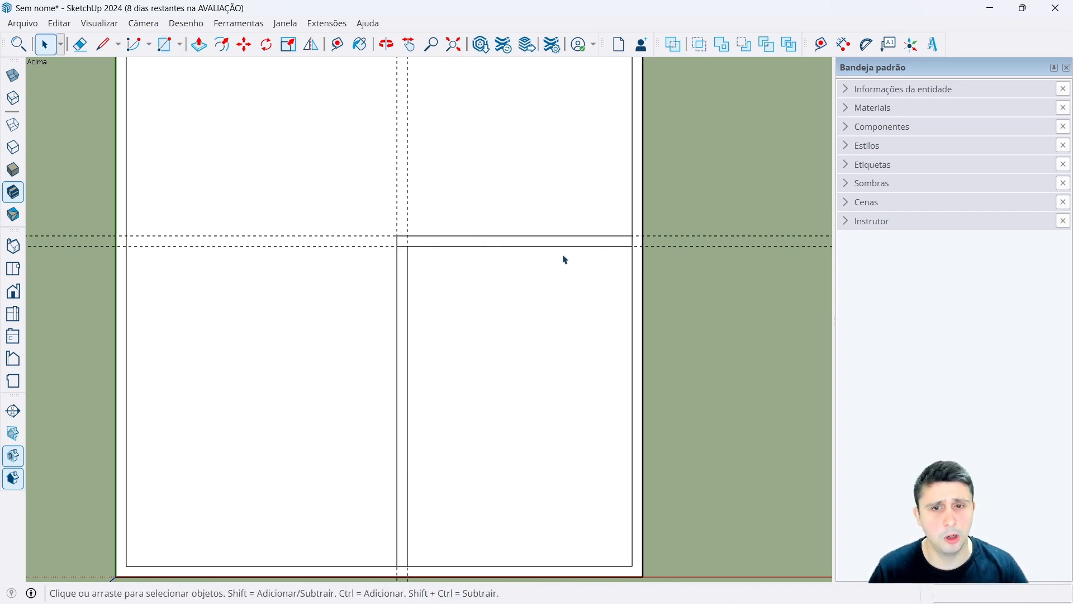
Erase the four guides used for the DORMITÓRIO 2 walls.
{"action": "scroll", "coordinate": [414, 223], "scroll_direction": "up", "scroll_amount": 5}
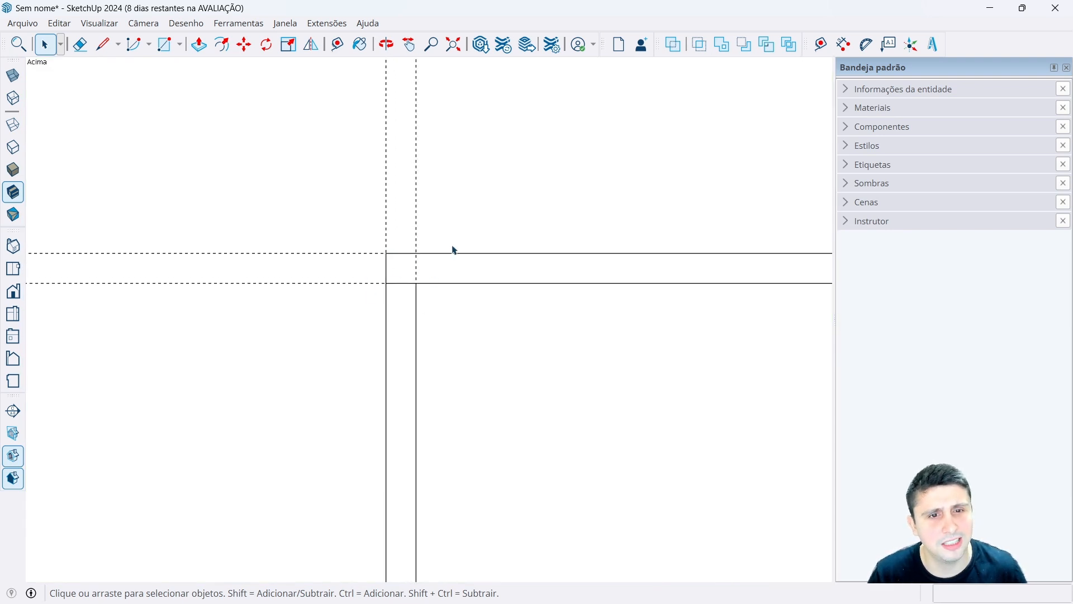
{"action": "scroll", "coordinate": [417, 240], "scroll_direction": "down", "scroll_amount": 5}
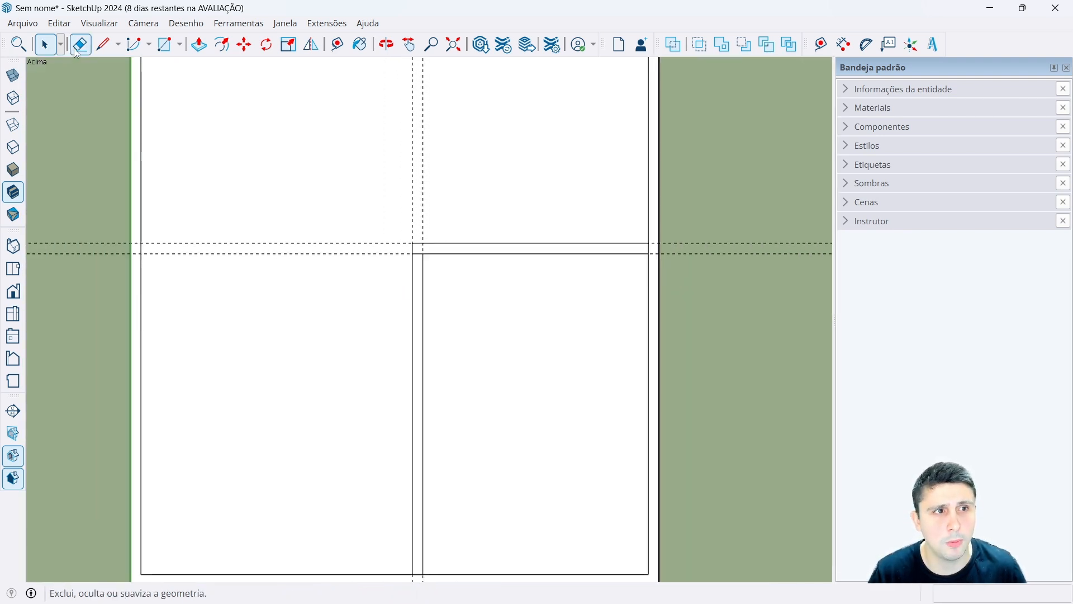
{"action": "left_click", "coordinate": [80, 44]}
{"action": "left_click_drag", "start_coordinate": [406, 192], "coordinate": [438, 193]}
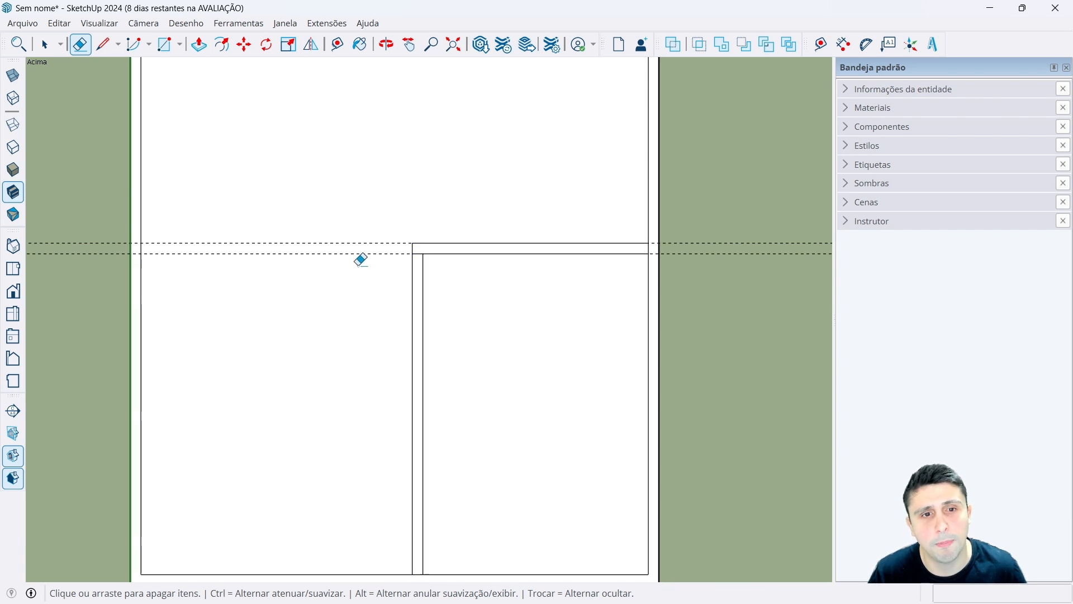
{"action": "left_click_drag", "start_coordinate": [360, 266], "coordinate": [370, 228]}
Erase the leftover edges where the DORMITÓRIO 2 walls meet each other and the outer walls.
{"action": "scroll", "coordinate": [628, 237], "scroll_direction": "up", "scroll_amount": 4}
{"action": "scroll", "coordinate": [632, 250], "scroll_direction": "up", "scroll_amount": 2}
{"action": "left_click", "coordinate": [689, 274]}
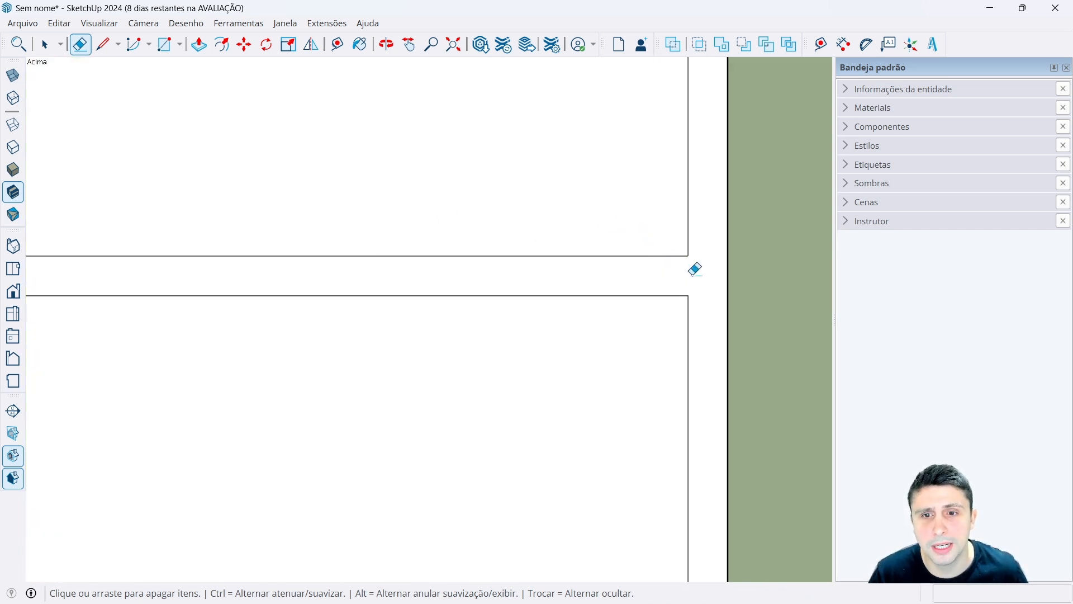
{"action": "scroll", "coordinate": [713, 234], "scroll_direction": "down", "scroll_amount": 4}
{"action": "scroll", "coordinate": [412, 239], "scroll_direction": "up", "scroll_amount": 3}
{"action": "scroll", "coordinate": [268, 271], "scroll_direction": "up", "scroll_amount": 1}
{"action": "scroll", "coordinate": [409, 206], "scroll_direction": "down", "scroll_amount": 5}
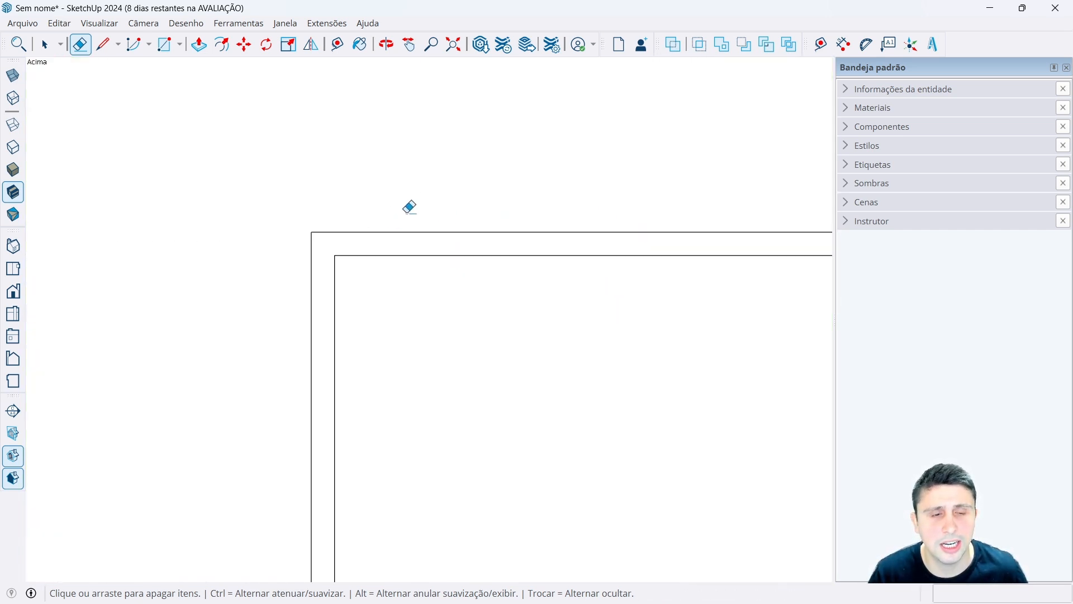
{"action": "scroll", "coordinate": [369, 482], "scroll_direction": "up", "scroll_amount": 1}
{"action": "scroll", "coordinate": [370, 481], "scroll_direction": "up", "scroll_amount": 3}
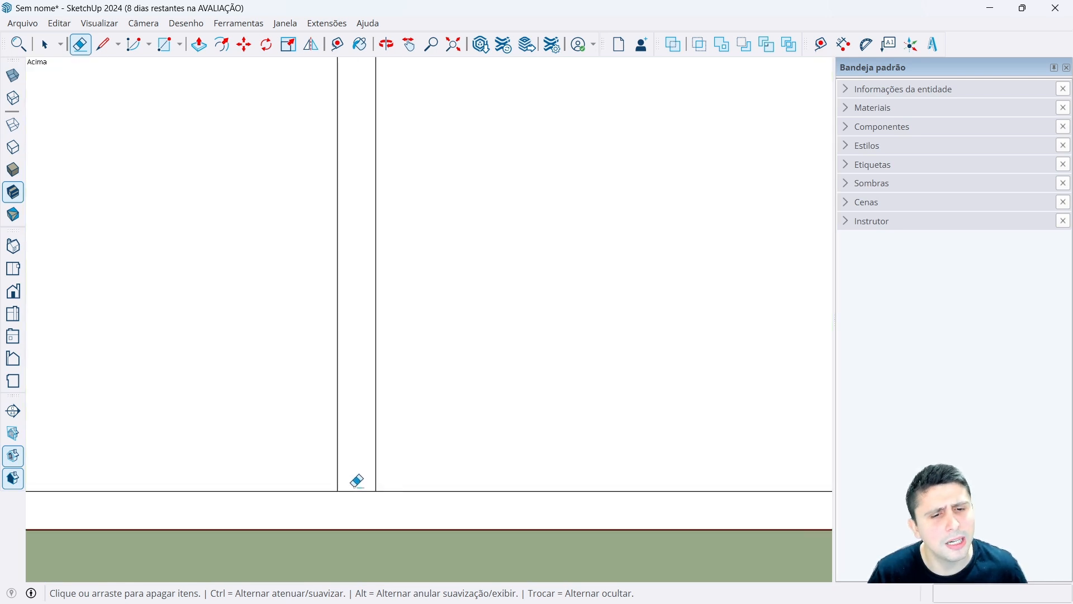
{"action": "scroll", "coordinate": [438, 423], "scroll_direction": "down", "scroll_amount": 4}
{"action": "scroll", "coordinate": [439, 423], "scroll_direction": "down", "scroll_amount": 3}
{"action": "key", "text": "space"}
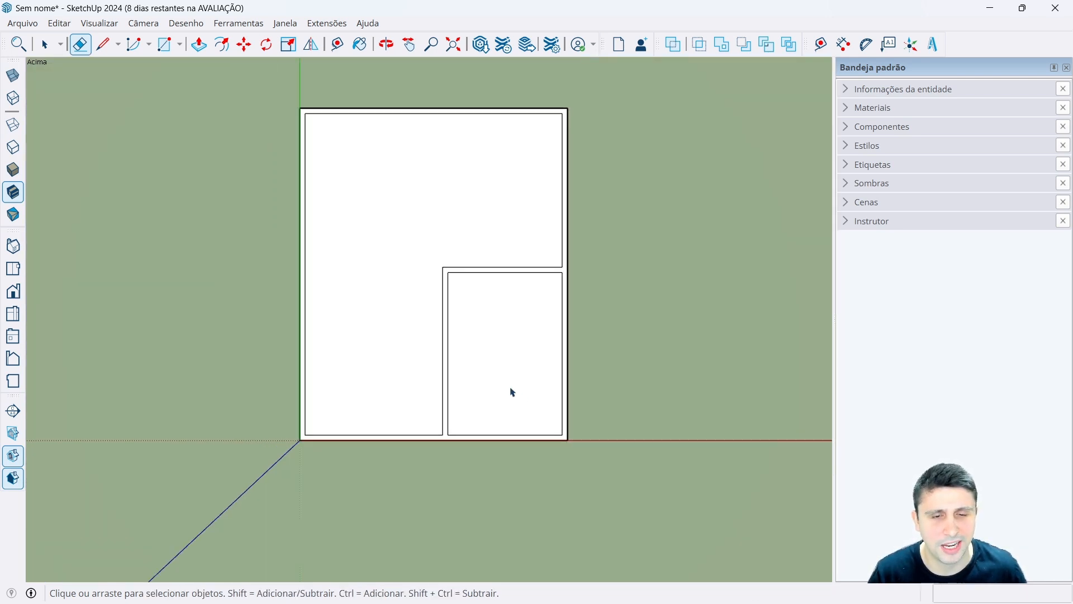
Examine the floor plan image for the walls enclosing DORMITÓRIO 1 and return to the SketchUp model.
{"action": "scroll", "coordinate": [510, 391], "scroll_direction": "down", "scroll_amount": 1}
{"action": "scroll", "coordinate": [471, 335], "scroll_direction": "up", "scroll_amount": 2}
{"action": "scroll", "coordinate": [446, 266], "scroll_direction": "up", "scroll_amount": 1}
{"action": "scroll", "coordinate": [436, 237], "scroll_direction": "up", "scroll_amount": 1}
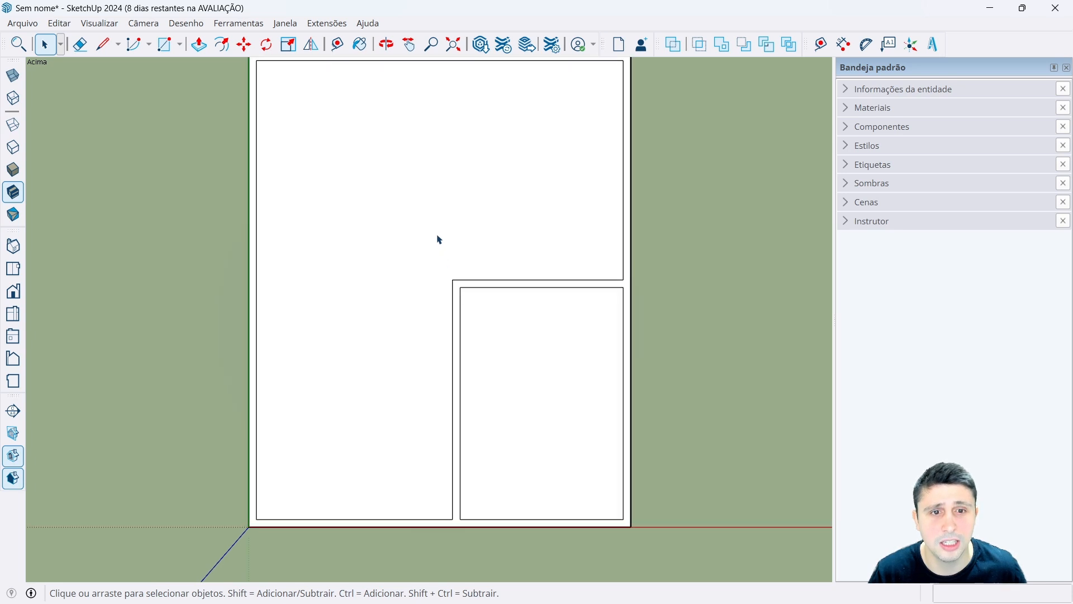
{"action": "scroll", "coordinate": [446, 190], "scroll_direction": "down", "scroll_amount": 2}
{"action": "scroll", "coordinate": [446, 195], "scroll_direction": "up", "scroll_amount": 1}
{"action": "scroll", "coordinate": [429, 169], "scroll_direction": "up", "scroll_amount": 1}
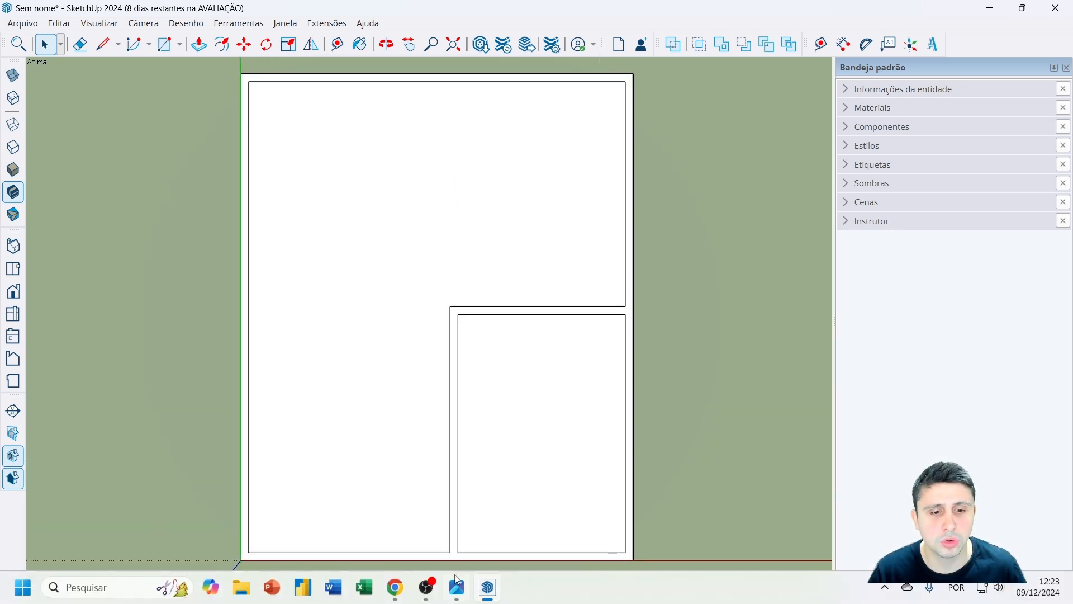
{"action": "left_click", "coordinate": [456, 589]}
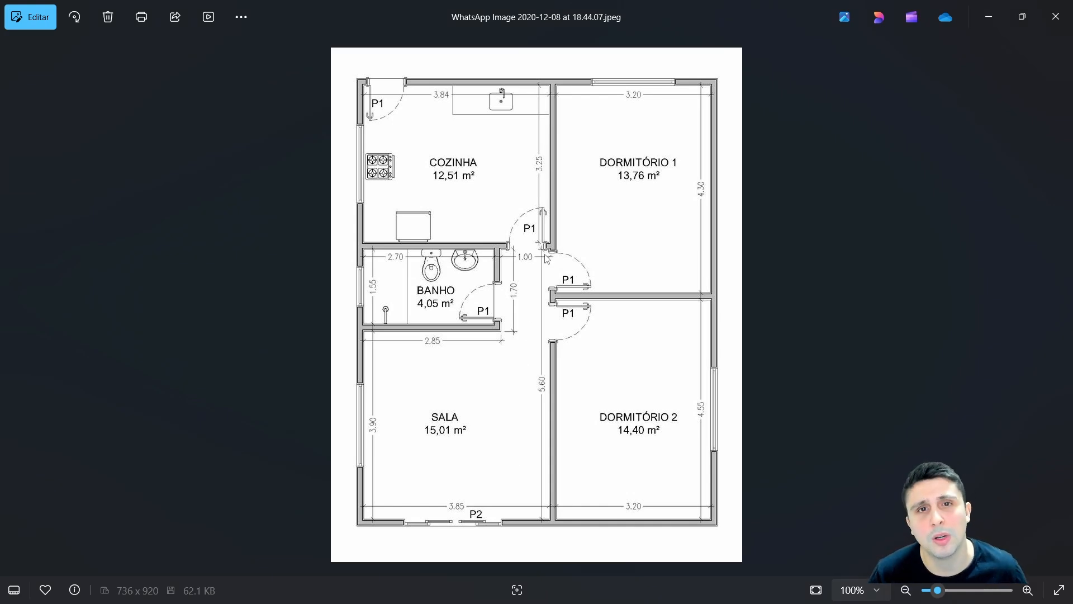
{"action": "left_click", "coordinate": [989, 17]}
Draw two parallel lines, 4,30 m and 4,45 m long, continuing both faces of DORMITÓRIO 2's side wall to the back outer wall.
{"action": "key", "text": "e"}
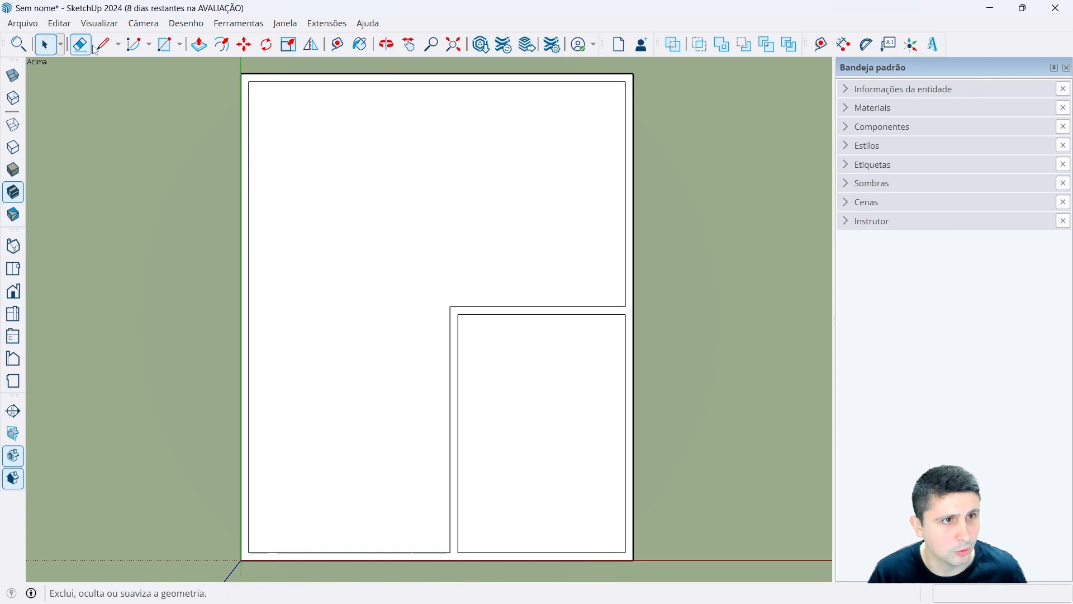
{"action": "key", "text": "l"}
{"action": "left_click", "coordinate": [451, 306]}
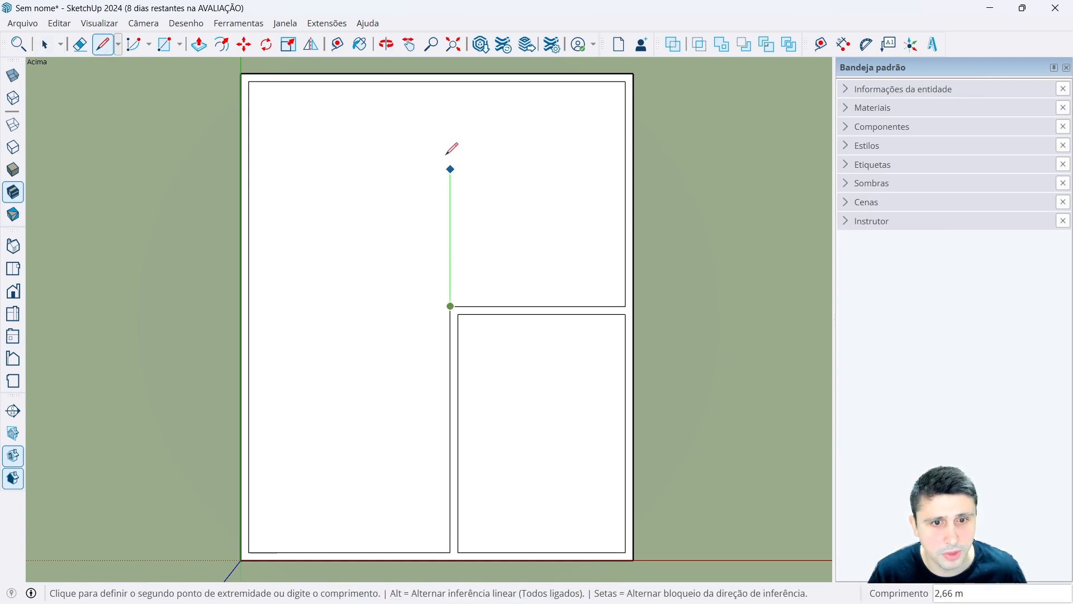
{"action": "left_click", "coordinate": [451, 82]}
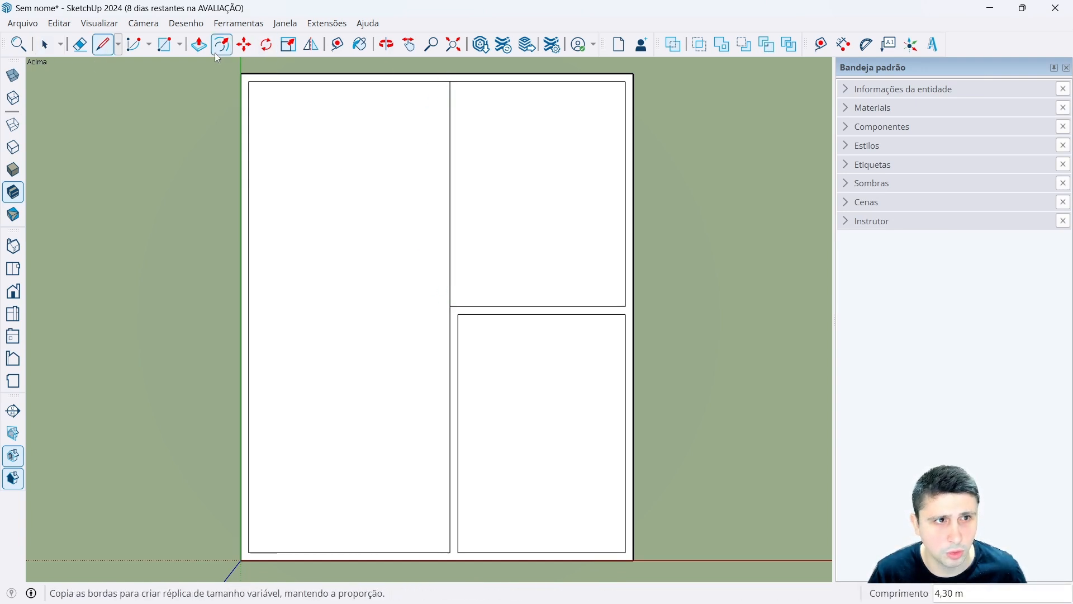
{"action": "left_click", "coordinate": [458, 313]}
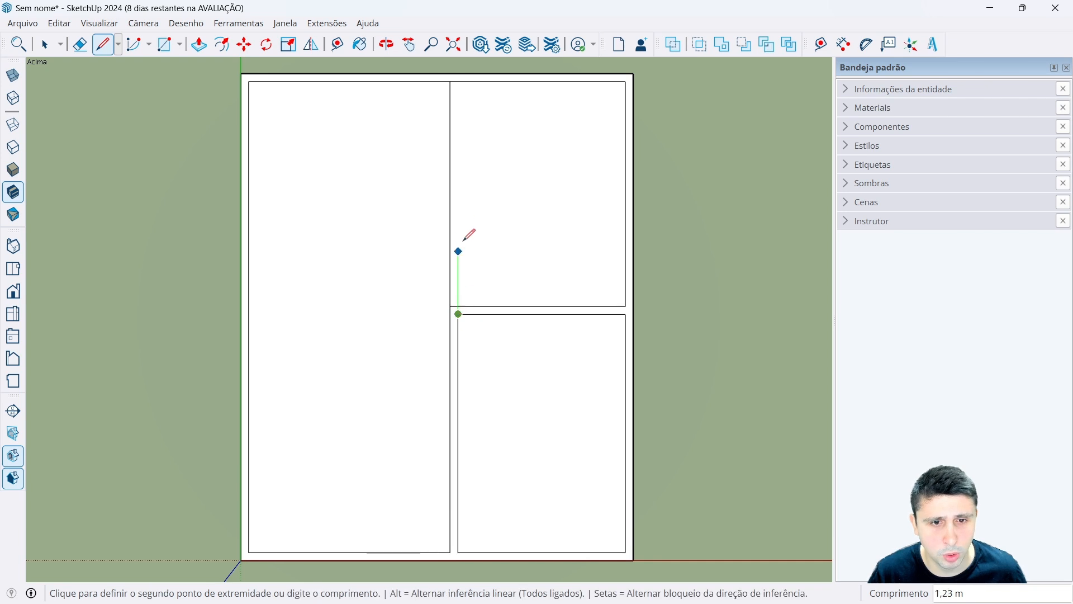
{"action": "left_click", "coordinate": [458, 81]}
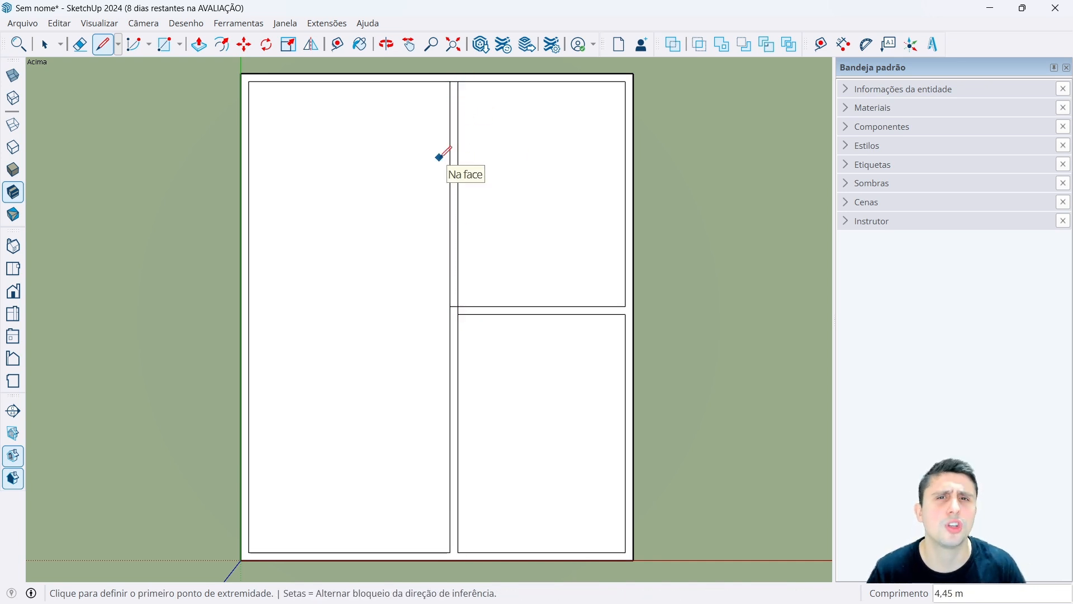
Erase the leftover edges where the extended wall meets the wall between the bedrooms and the back outer wall.
{"action": "left_click", "coordinate": [80, 44]}
{"action": "scroll", "coordinate": [465, 313], "scroll_direction": "up", "scroll_amount": 5}
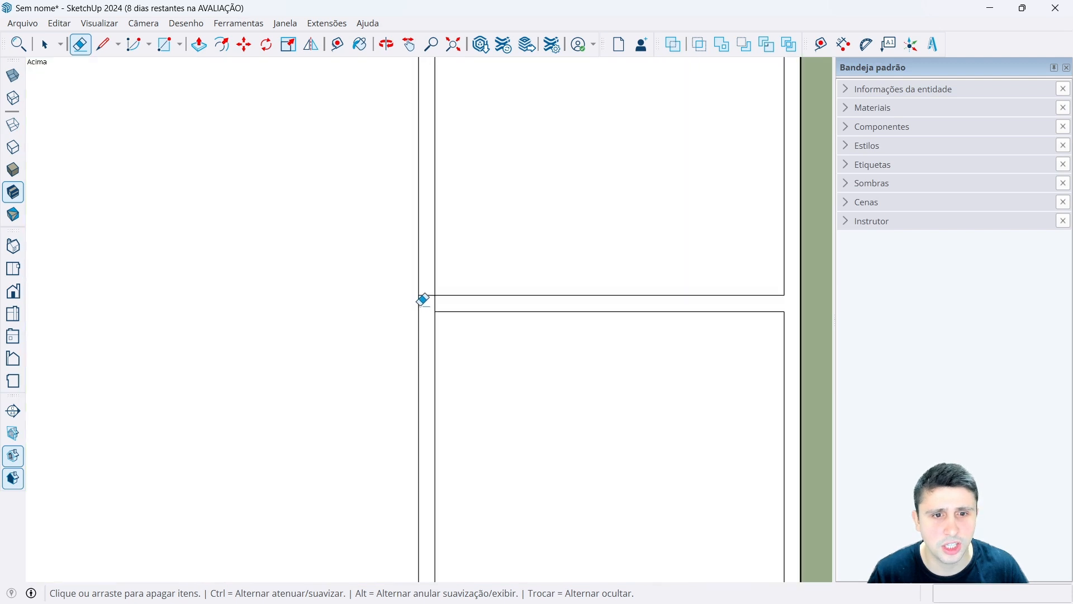
{"action": "left_click", "coordinate": [434, 289]}
{"action": "scroll", "coordinate": [450, 314], "scroll_direction": "down", "scroll_amount": 6}
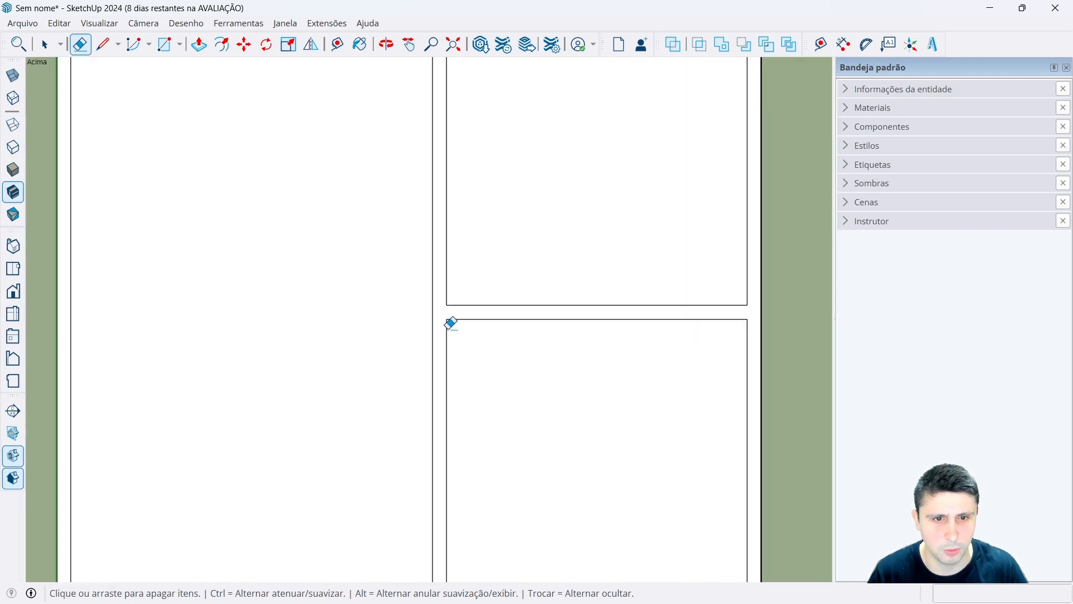
{"action": "scroll", "coordinate": [436, 127], "scroll_direction": "up", "scroll_amount": 5}
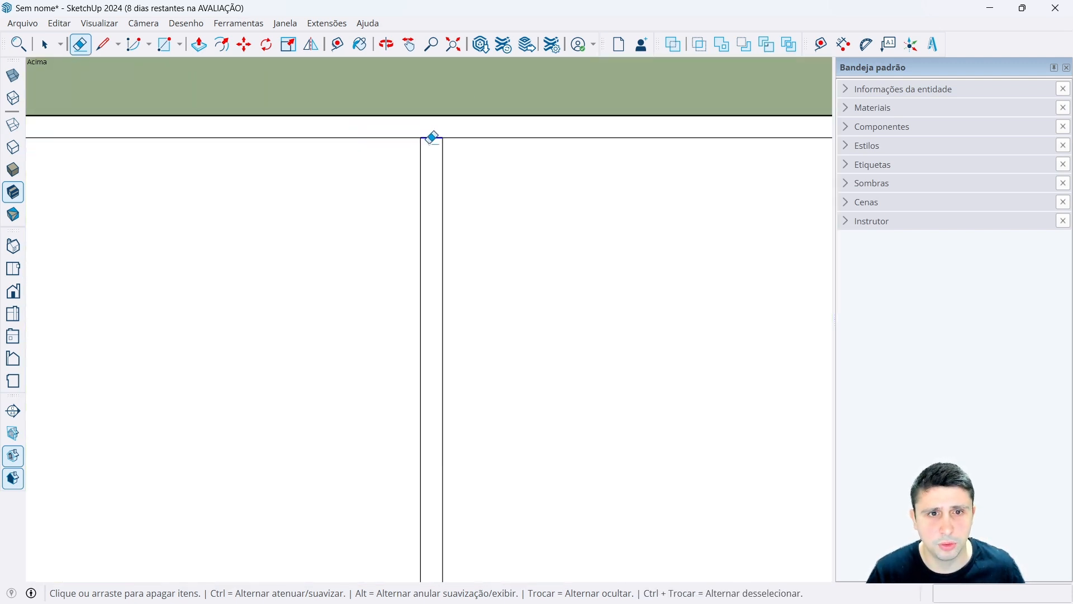
{"action": "scroll", "coordinate": [433, 136], "scroll_direction": "down", "scroll_amount": 3}
{"action": "key", "text": "space"}
{"action": "scroll", "coordinate": [503, 271], "scroll_direction": "down", "scroll_amount": 3}
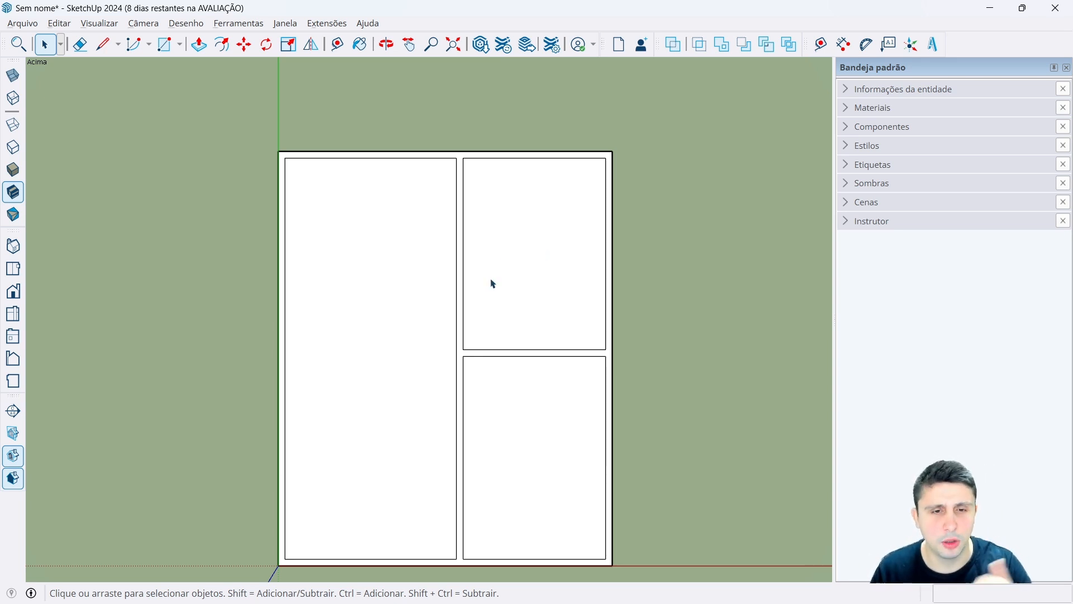
Check COZINHA's depth in the floor plan image and place a guide 3,25 m inward from the back outer wall's inner edge.
{"action": "left_click", "coordinate": [469, 591]}
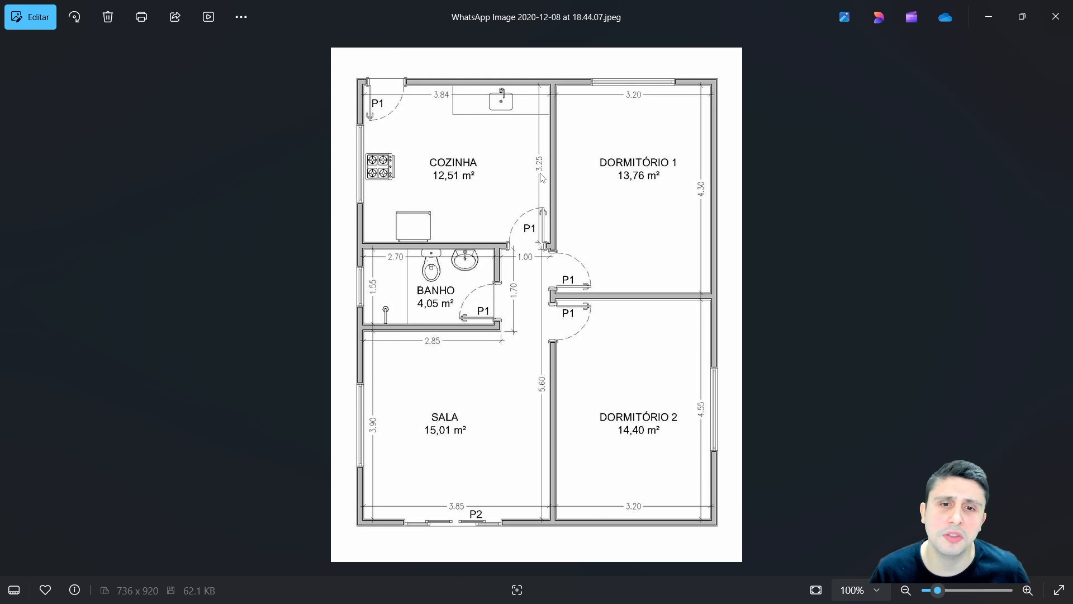
{"action": "left_click", "coordinate": [989, 17]}
{"action": "left_click", "coordinate": [820, 44]}
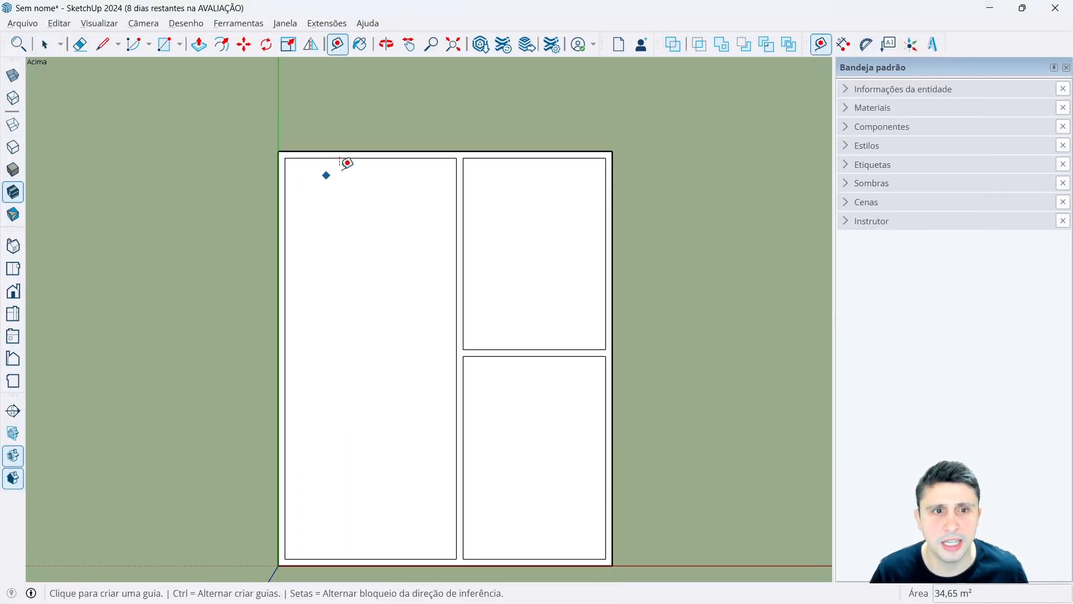
{"action": "scroll", "coordinate": [369, 159], "scroll_direction": "up", "scroll_amount": 1}
{"action": "left_click", "coordinate": [372, 154]}
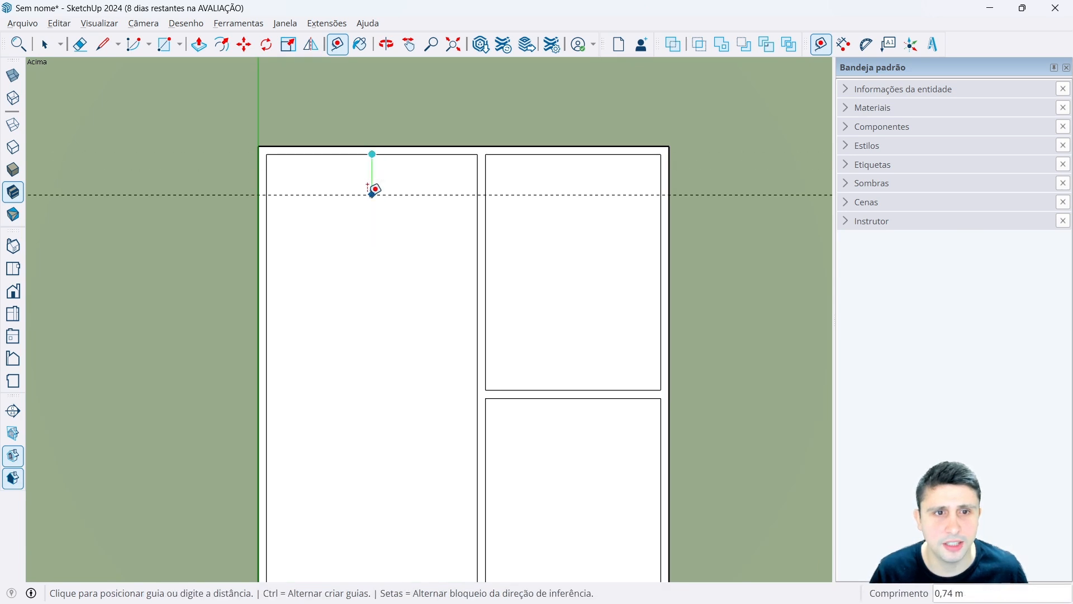
{"action": "type", "text": "3,2"}
{"action": "key", "text": "Return"}
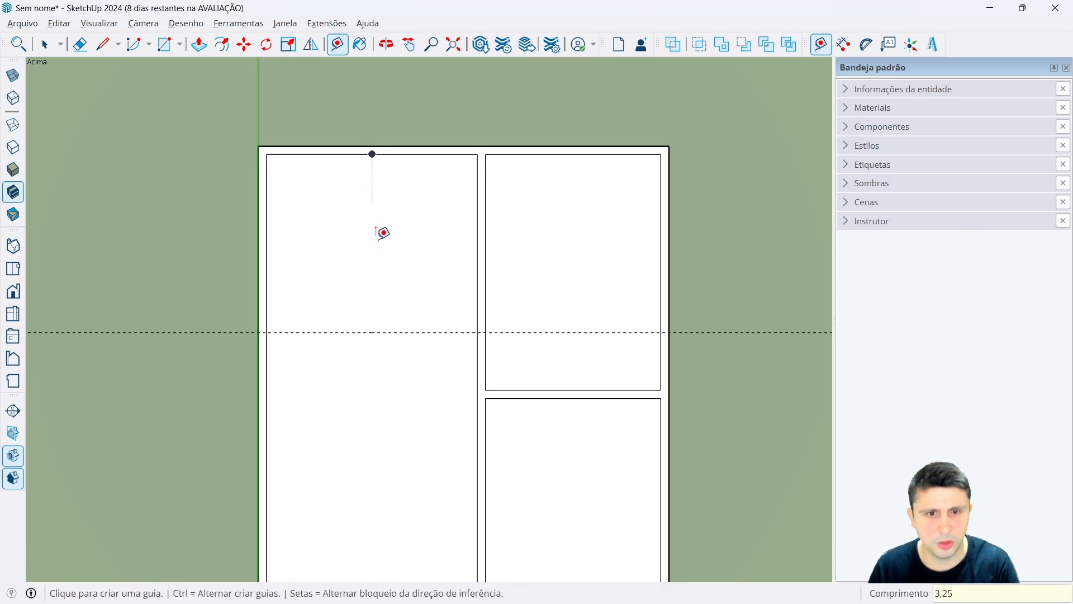
Offset a second guide 0,15 m beyond the COZINHA guide for the wall thickness.
{"action": "scroll", "coordinate": [352, 331], "scroll_direction": "up", "scroll_amount": 1}
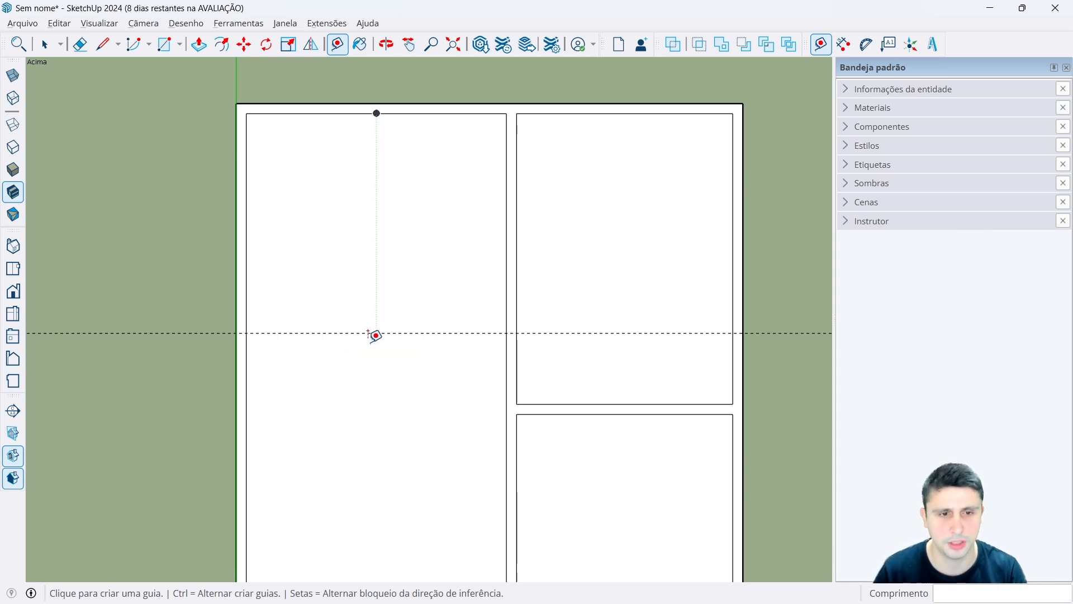
{"action": "left_click", "coordinate": [357, 333]}
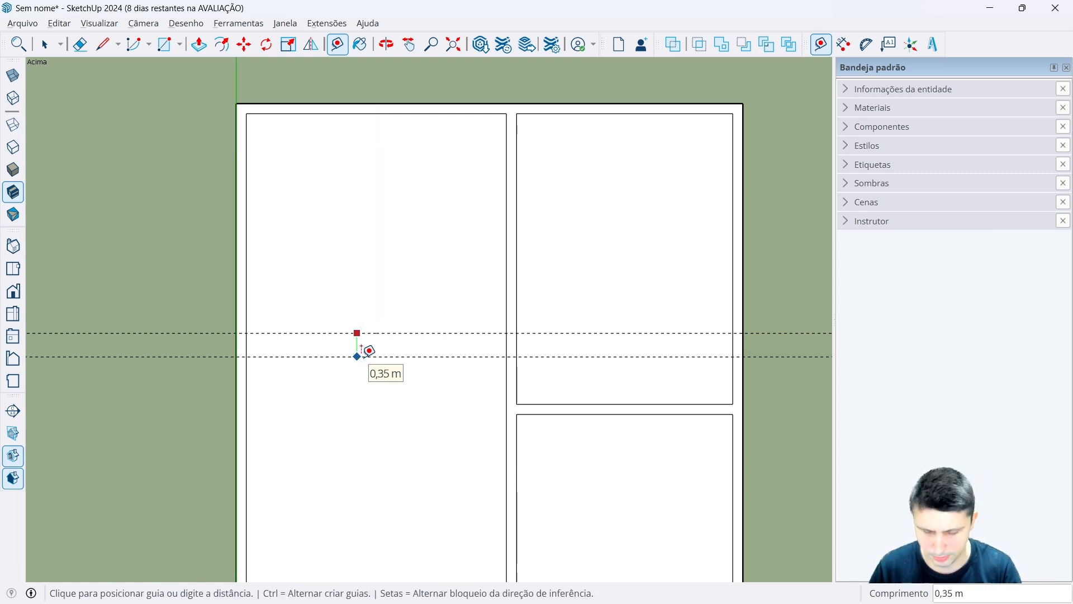
{"action": "type", "text": "0,1"}
{"action": "key", "text": "Return"}
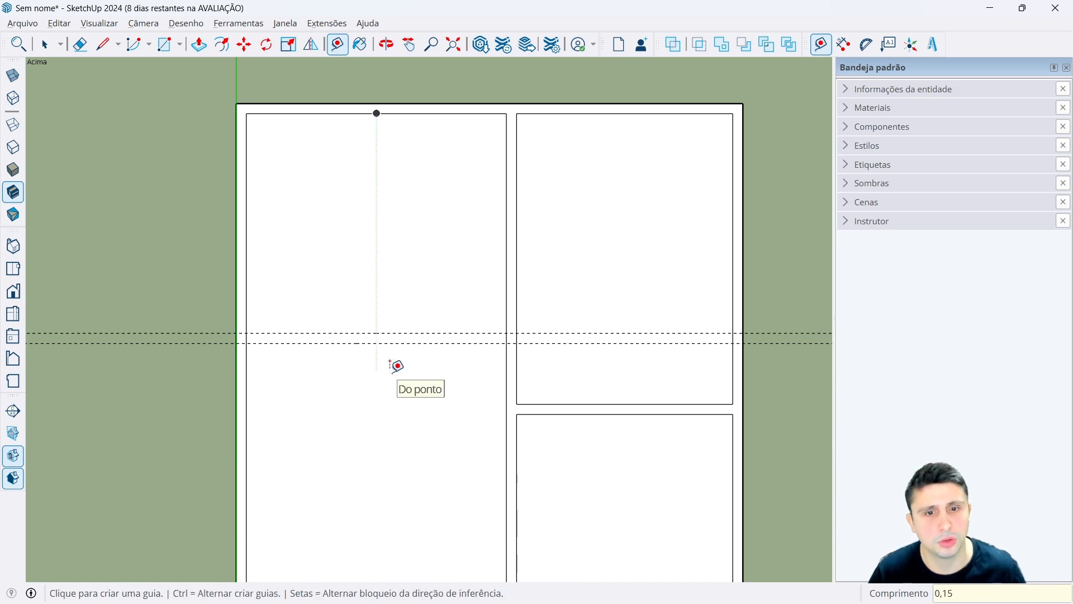
{"action": "key", "text": "space"}
Draw a 0,15 m by 3,85 m wall rectangle between the two guides, from the outer side wall to the bedroom wall.
{"action": "left_click", "coordinate": [178, 49]}
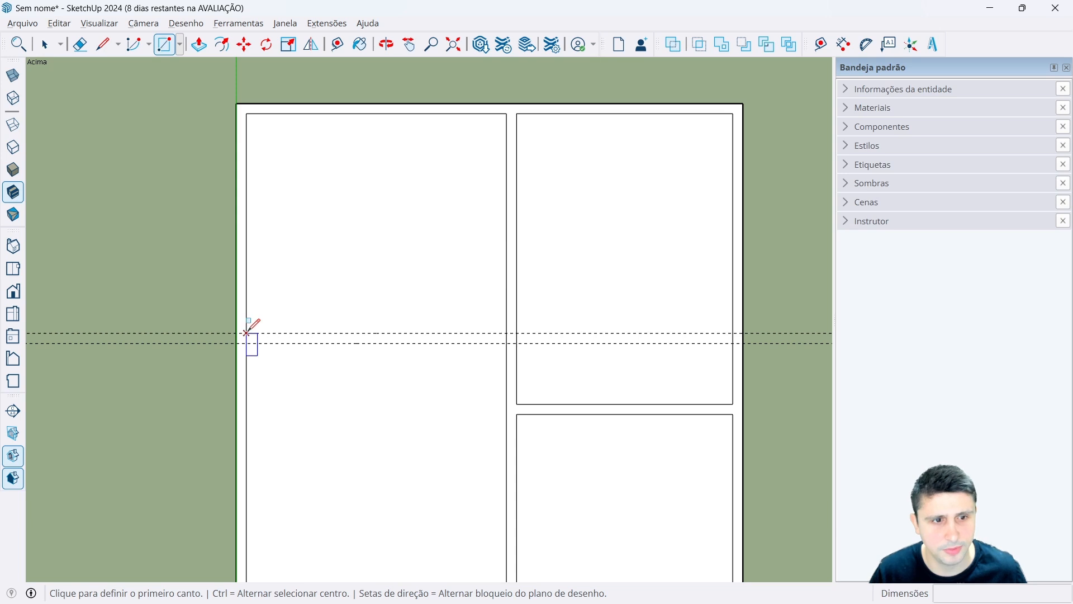
{"action": "left_click", "coordinate": [247, 333]}
{"action": "left_click", "coordinate": [507, 343]}
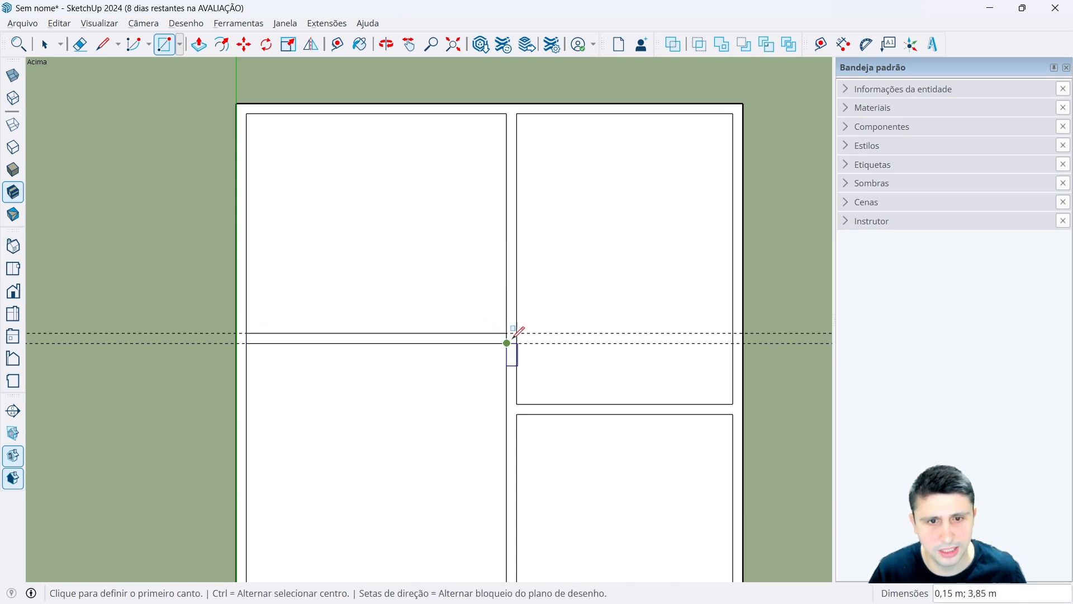
{"action": "key", "text": "space"}
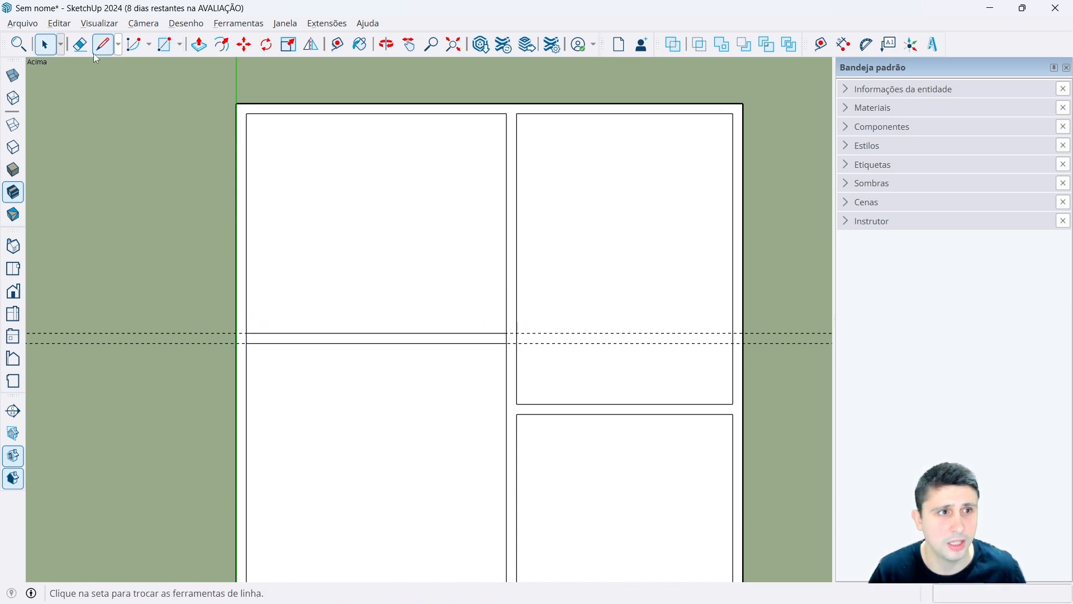
Erase the two COZINHA guides and the leftover edges where the new wall meets the bedroom wall and the outer wall.
{"action": "left_click", "coordinate": [80, 45]}
{"action": "left_click_drag", "start_coordinate": [179, 333], "coordinate": [534, 344]}
{"action": "scroll", "coordinate": [531, 338], "scroll_direction": "up", "scroll_amount": 3}
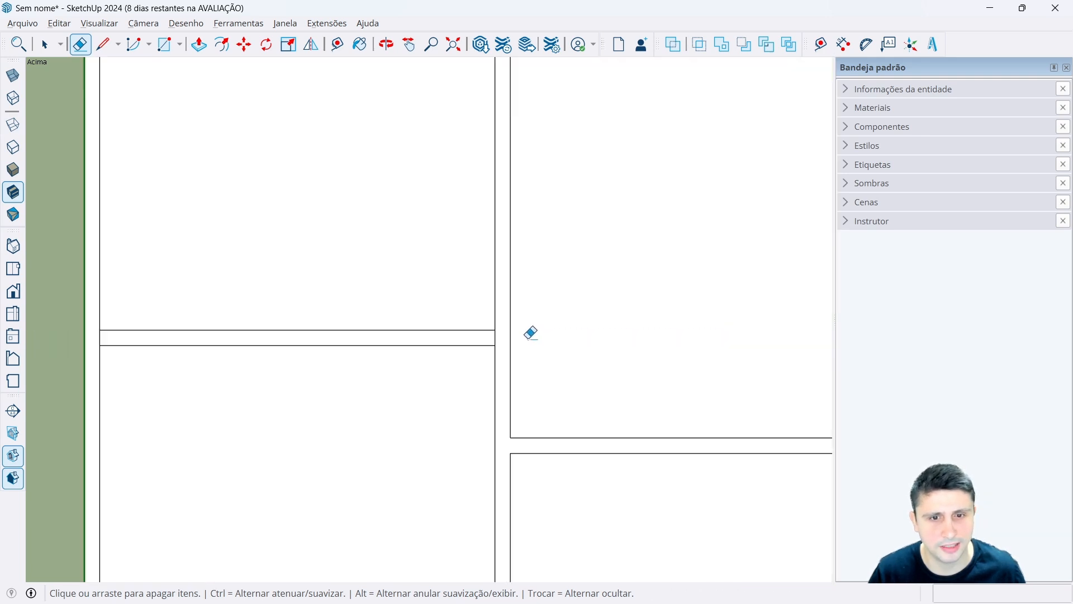
{"action": "left_click", "coordinate": [507, 338]}
{"action": "scroll", "coordinate": [515, 326], "scroll_direction": "down", "scroll_amount": 3}
{"action": "scroll", "coordinate": [255, 331], "scroll_direction": "up", "scroll_amount": 3}
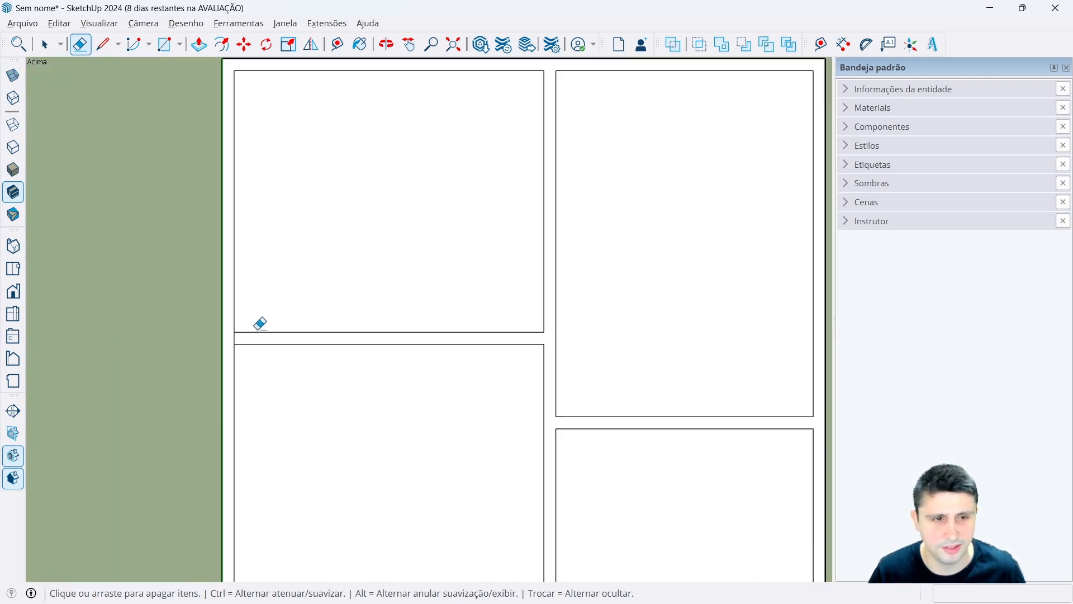
{"action": "left_click", "coordinate": [217, 333]}
{"action": "key", "text": "space"}
{"action": "scroll", "coordinate": [235, 313], "scroll_direction": "down", "scroll_amount": 5}
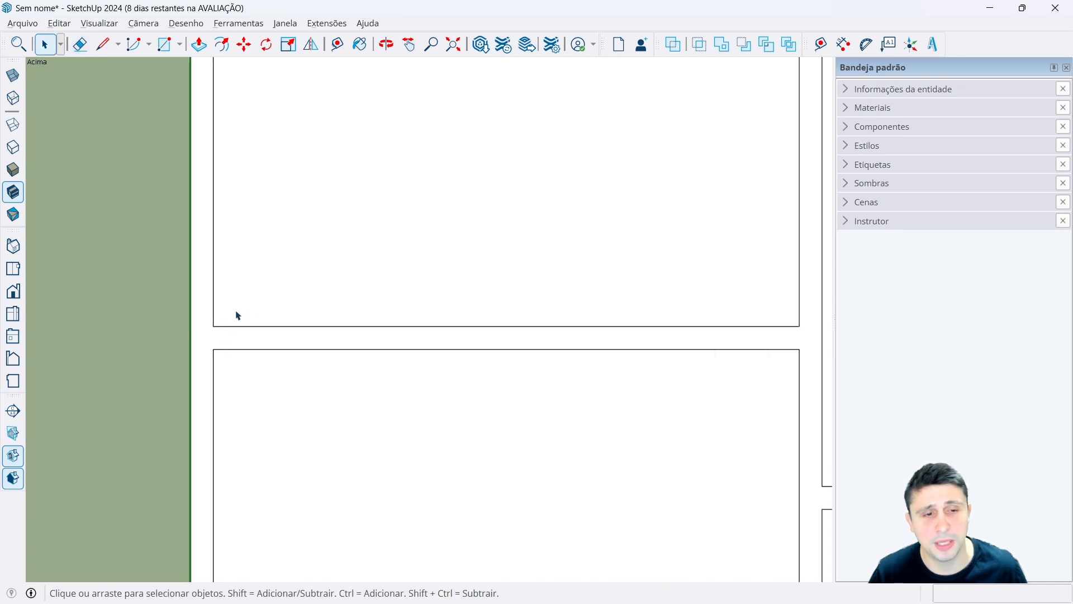
Check BANHO's size in the floor plan image and place a guide 1,55 m from the COZINHA wall's edge on the bathroom side.
{"action": "scroll", "coordinate": [469, 319], "scroll_direction": "up", "scroll_amount": 3}
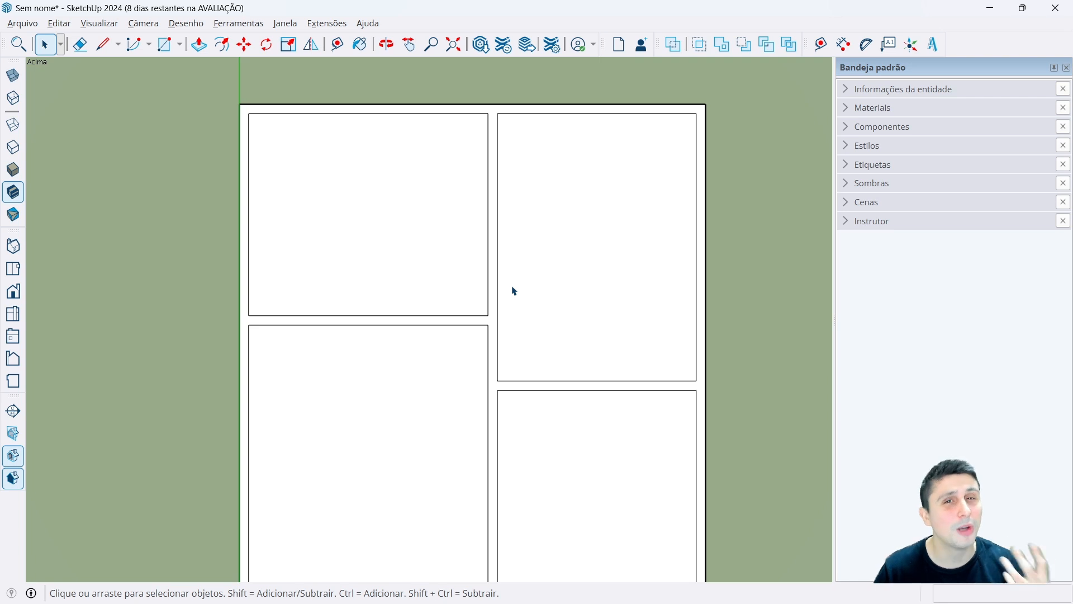
{"action": "scroll", "coordinate": [515, 292], "scroll_direction": "down", "scroll_amount": 4}
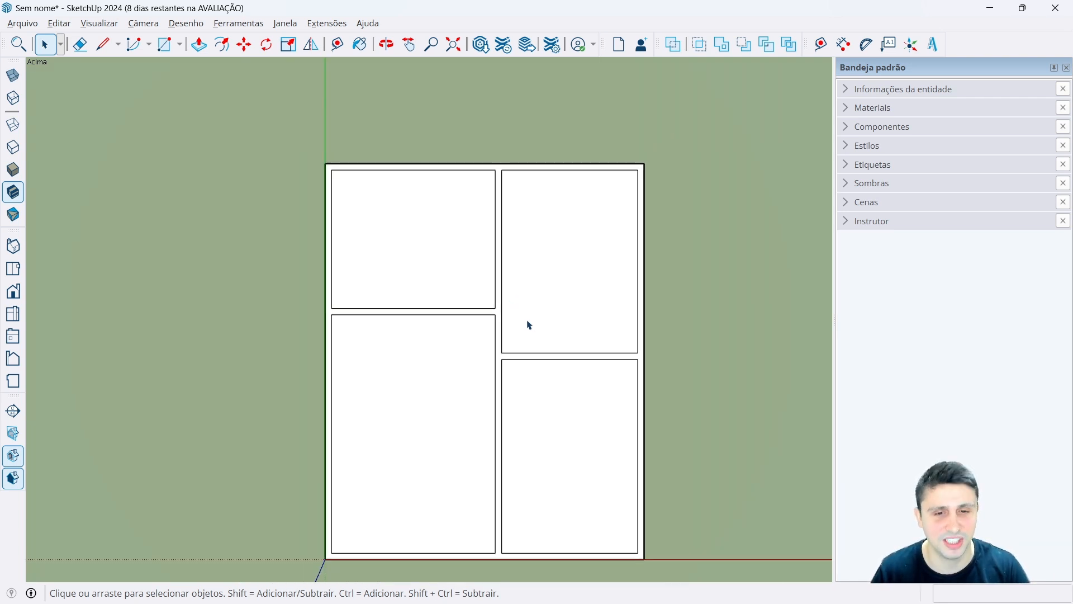
{"action": "scroll", "coordinate": [526, 296], "scroll_direction": "up", "scroll_amount": 2}
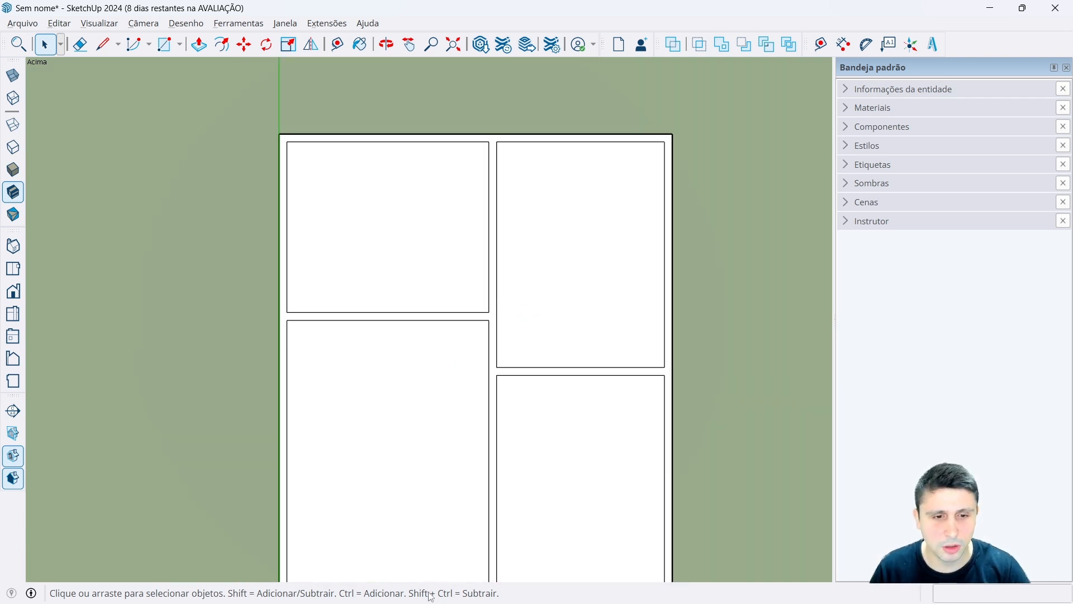
{"action": "left_click", "coordinate": [448, 592]}
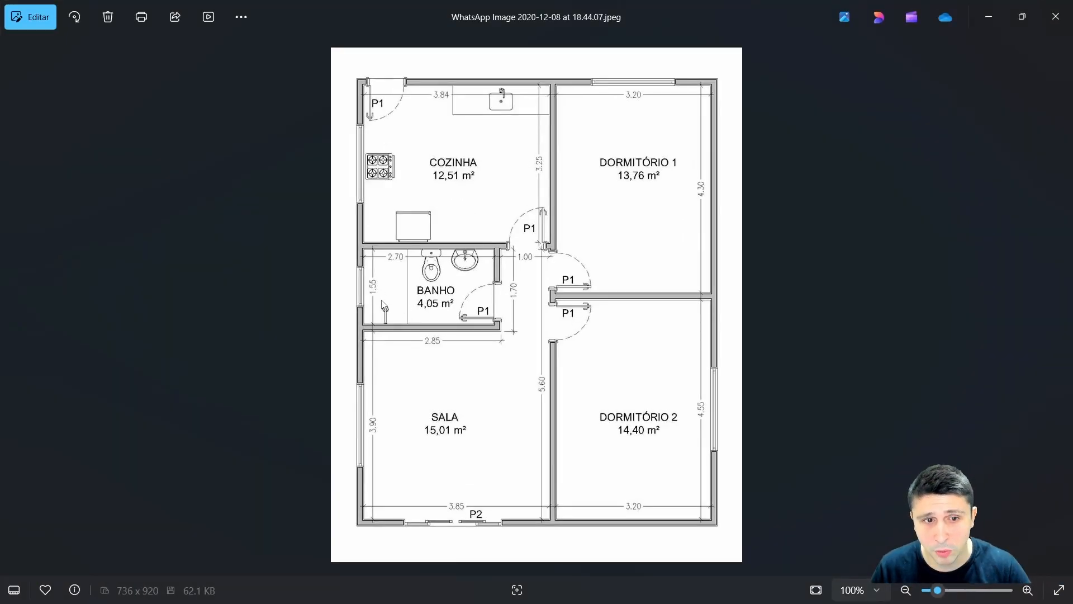
{"action": "left_click", "coordinate": [988, 17]}
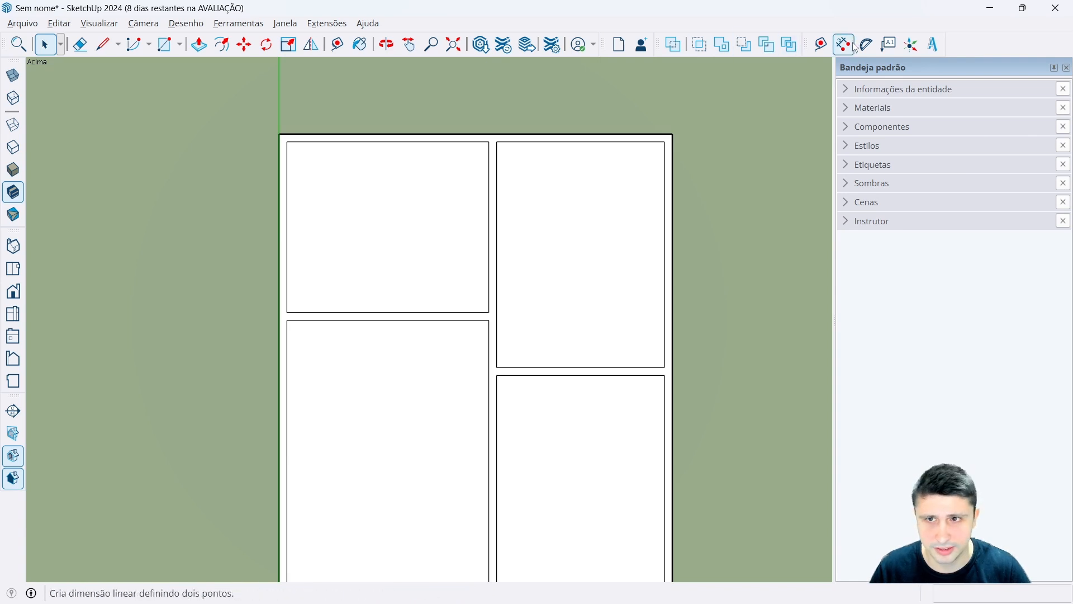
{"action": "left_click", "coordinate": [822, 45]}
{"action": "scroll", "coordinate": [358, 330], "scroll_direction": "up", "scroll_amount": 2}
{"action": "left_click", "coordinate": [352, 316]}
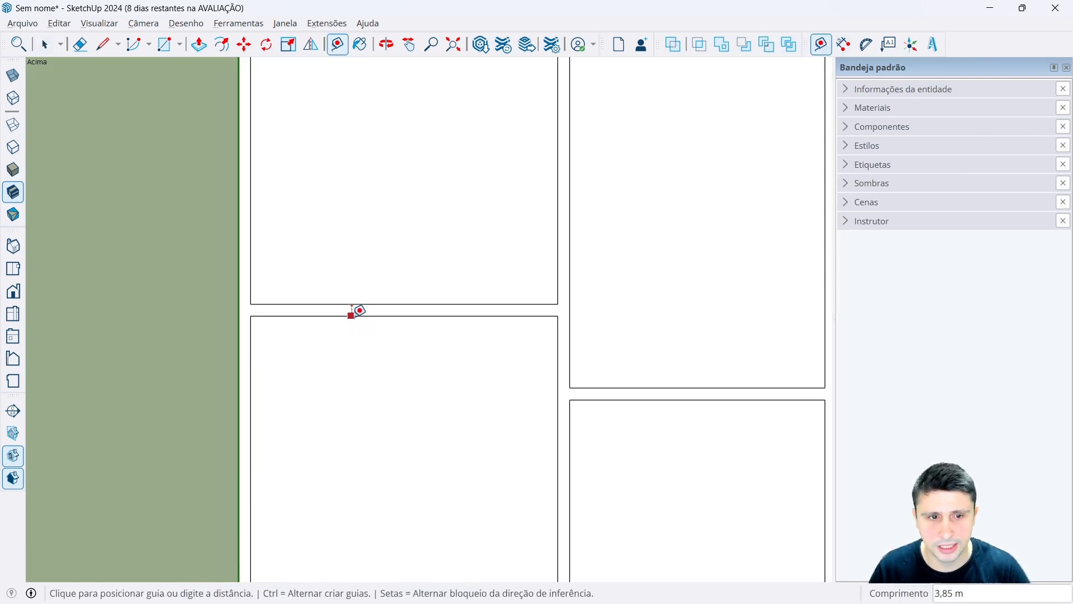
{"action": "type", "text": "1"}
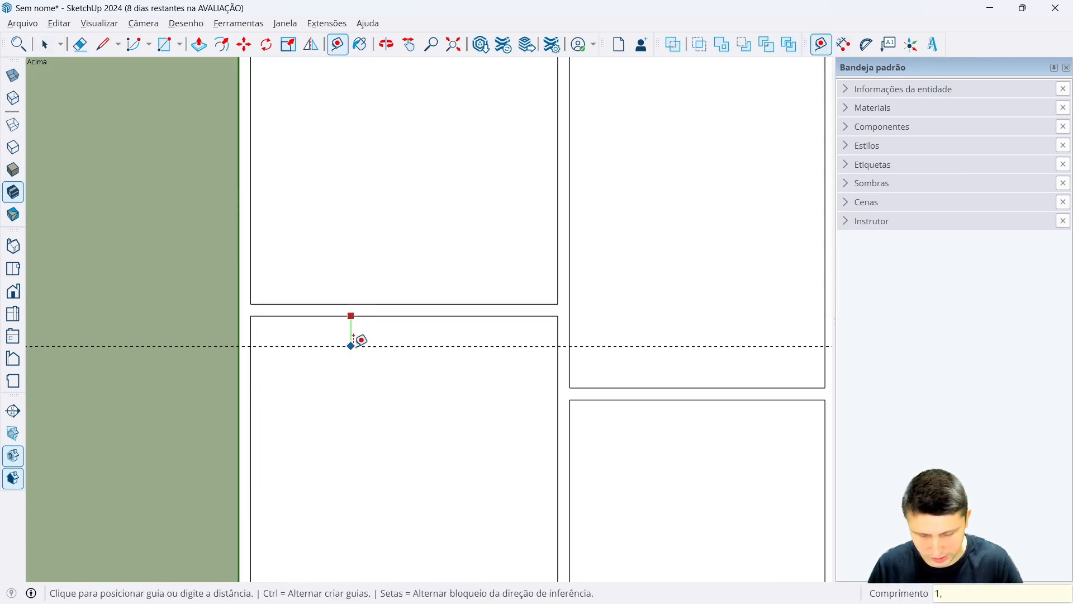
{"action": "type", "text": ",55"}
{"action": "key", "text": "Return"}
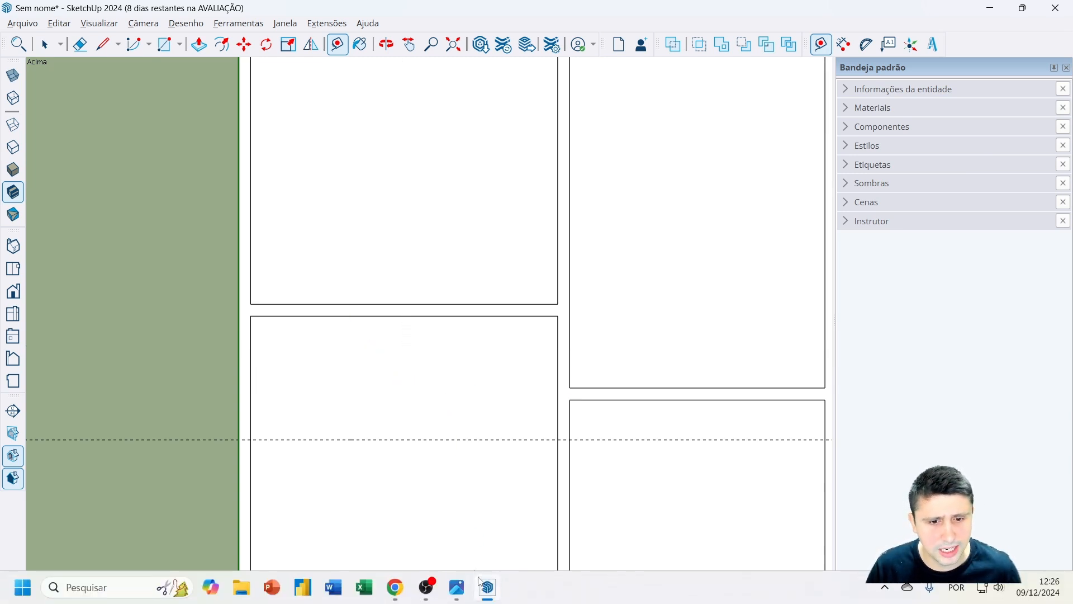
Check BANHO's width in the floor plan image and place a guide 2,7 m inward from the outer side wall's inner edge.
{"action": "left_click", "coordinate": [459, 585]}
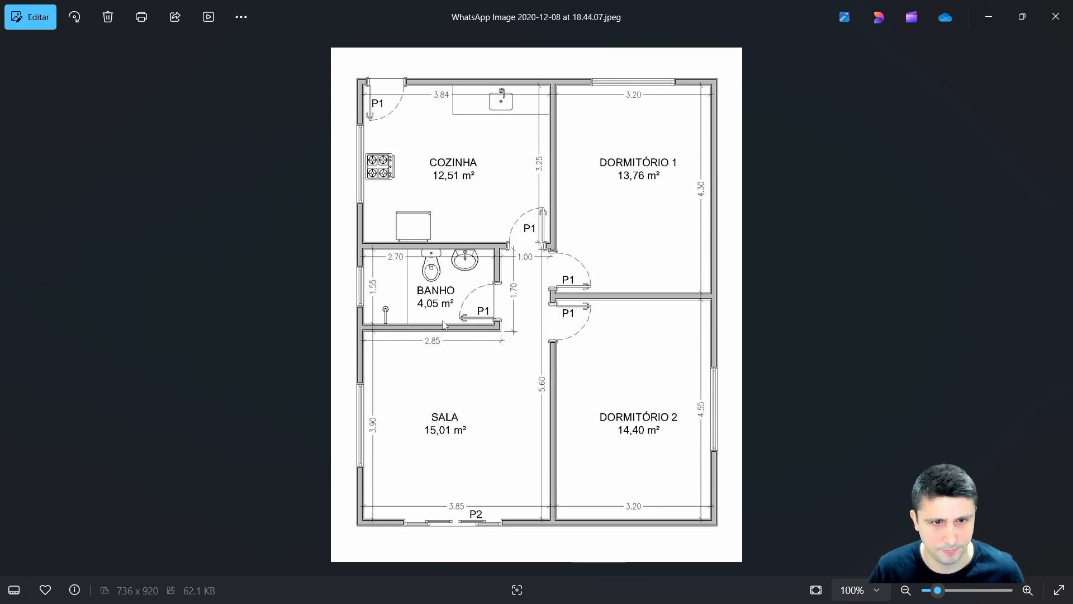
{"action": "left_click", "coordinate": [989, 17]}
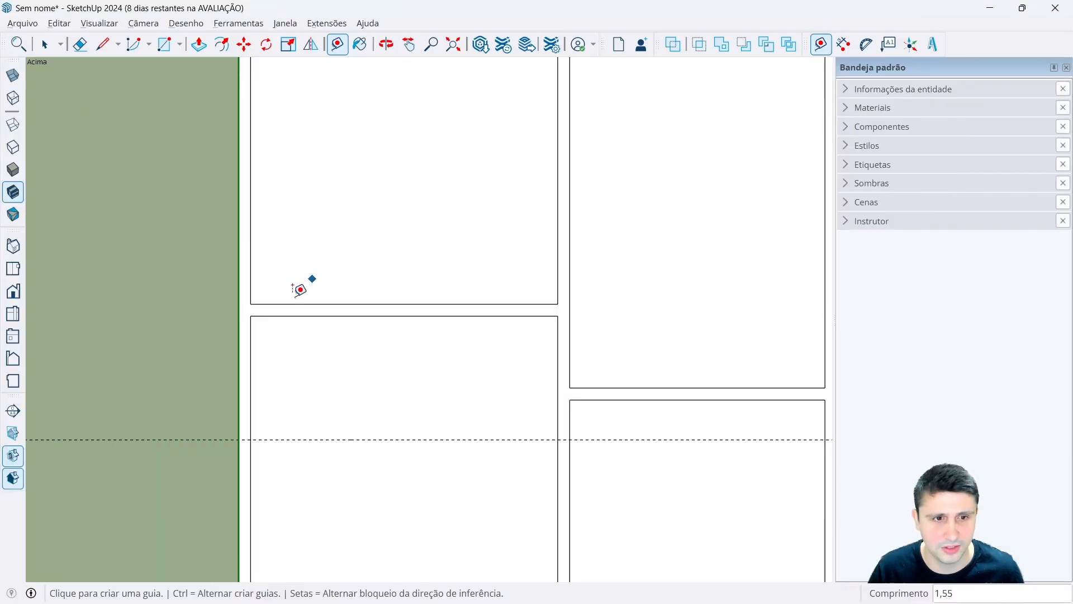
{"action": "left_click", "coordinate": [251, 348]}
{"action": "type", "text": "2,7"}
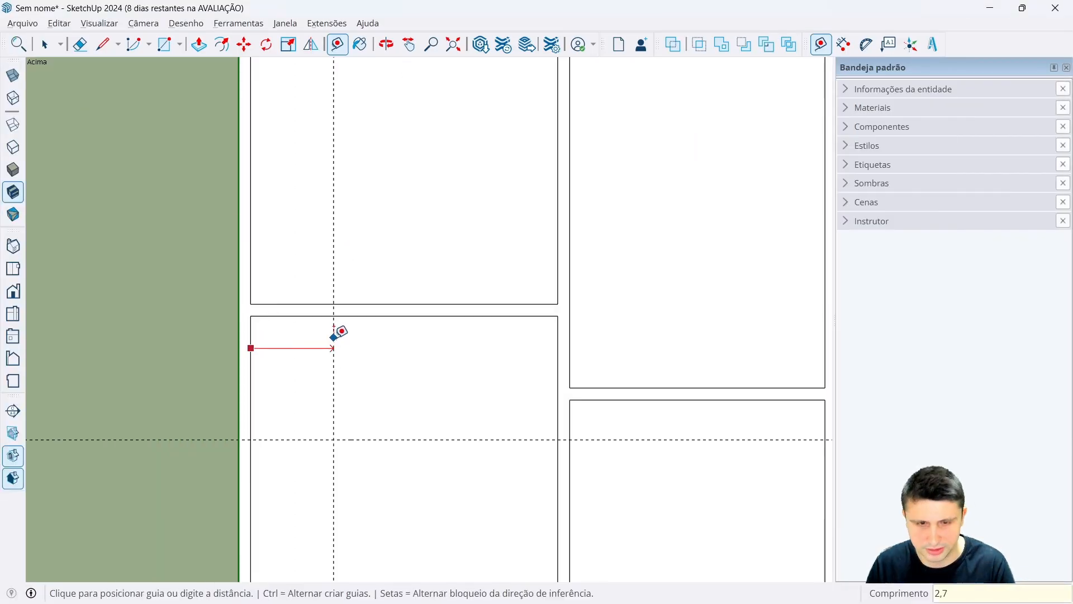
{"action": "key", "text": "Return"}
{"action": "scroll", "coordinate": [458, 367], "scroll_direction": "down", "scroll_amount": 1}
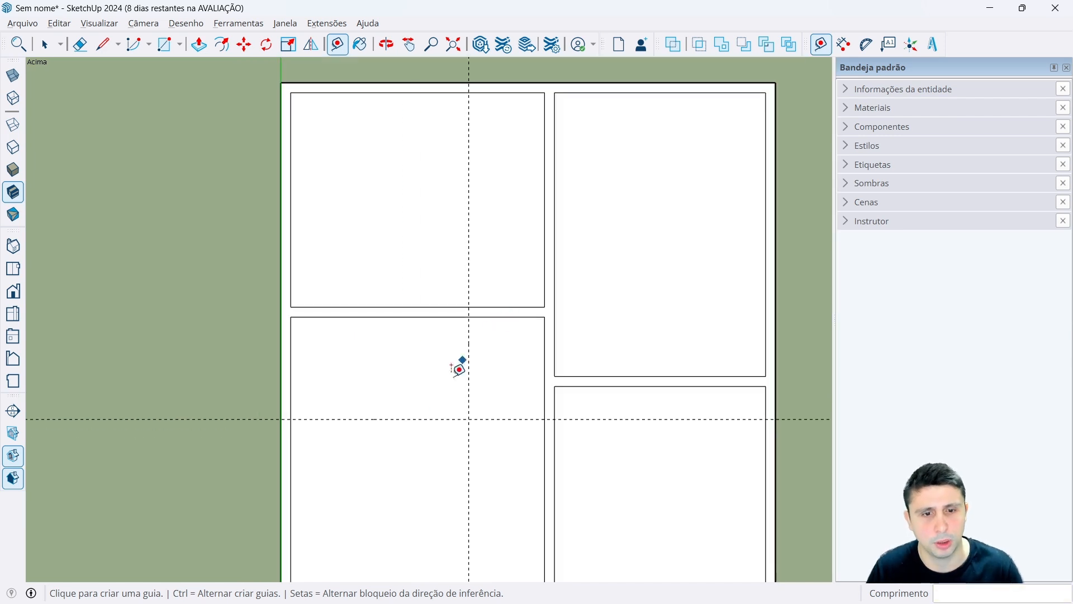
Try to offset a guide 0,15 m beyond BANHO's 1,55 m guide for the wall thickness.
{"action": "scroll", "coordinate": [398, 438], "scroll_direction": "up", "scroll_amount": 2}
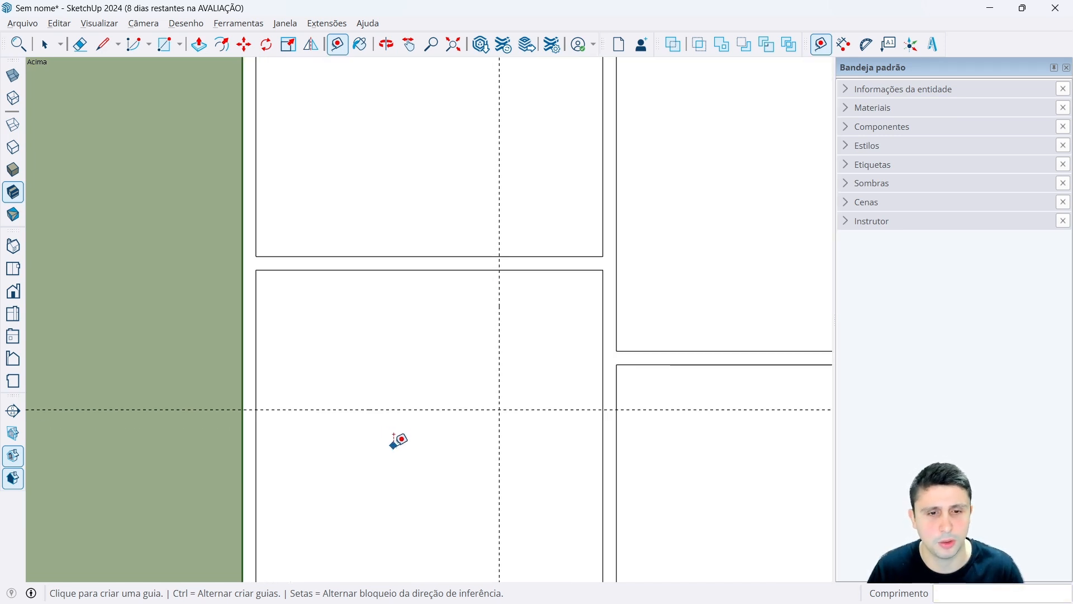
{"action": "left_click", "coordinate": [430, 409]}
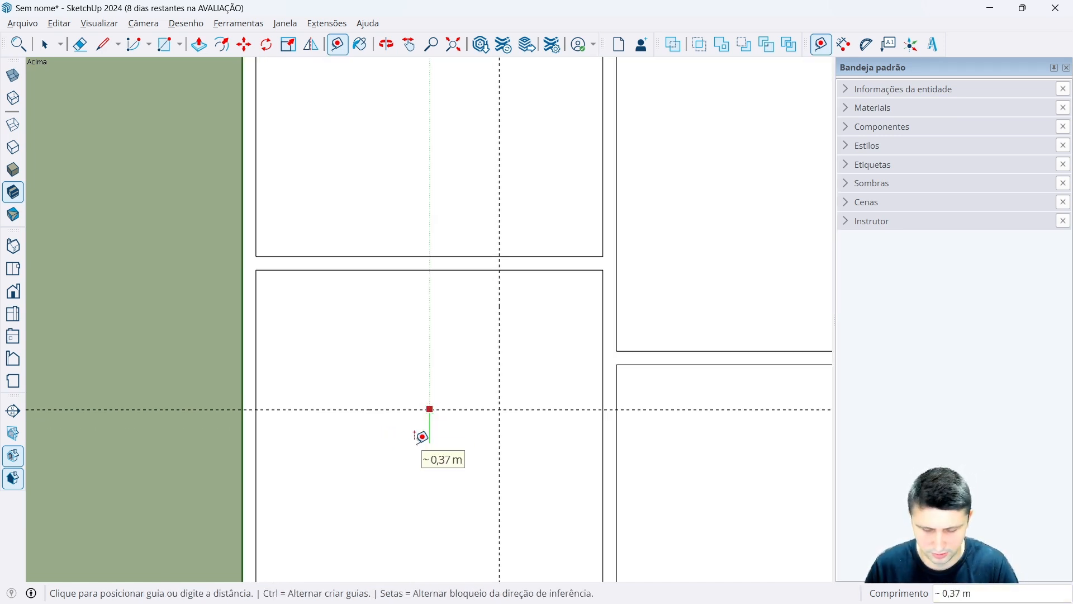
{"action": "type", "text": "0,15"}
{"action": "key", "text": "Return"}
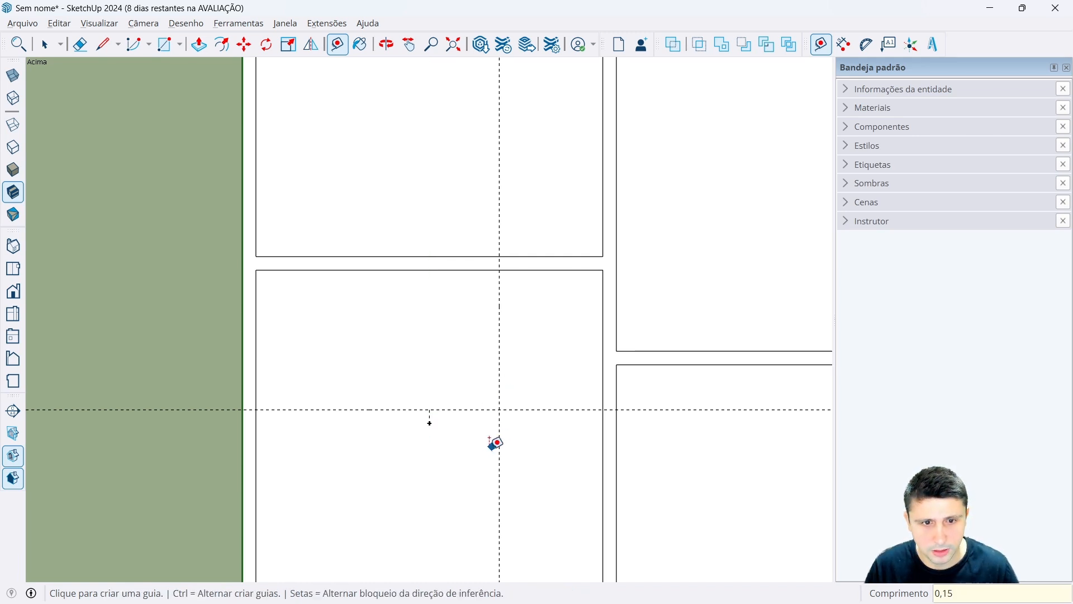
{"action": "key", "text": "space"}
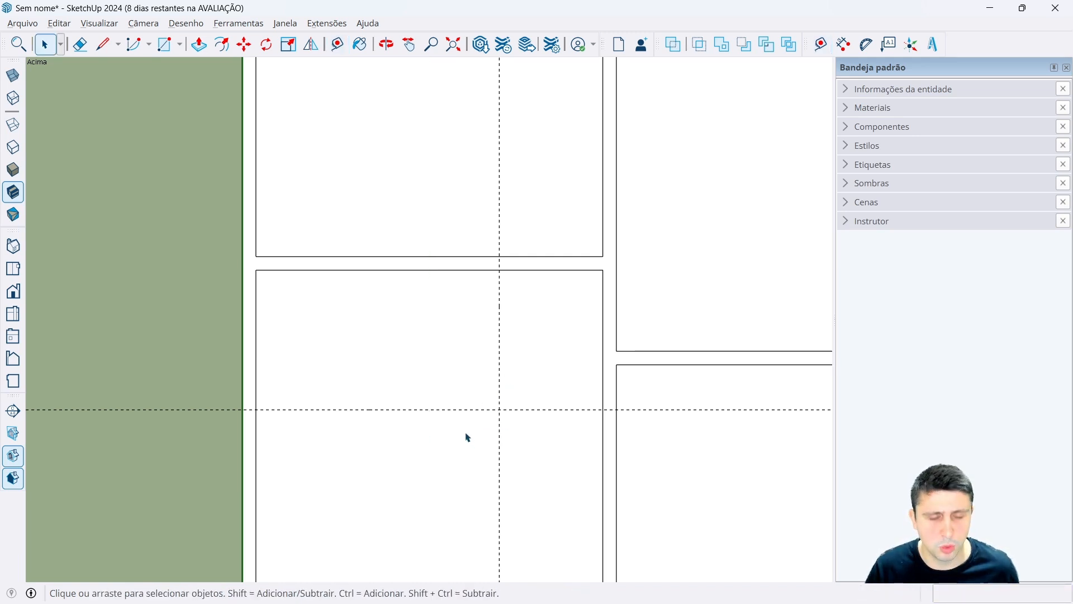
{"action": "left_click", "coordinate": [59, 22]}
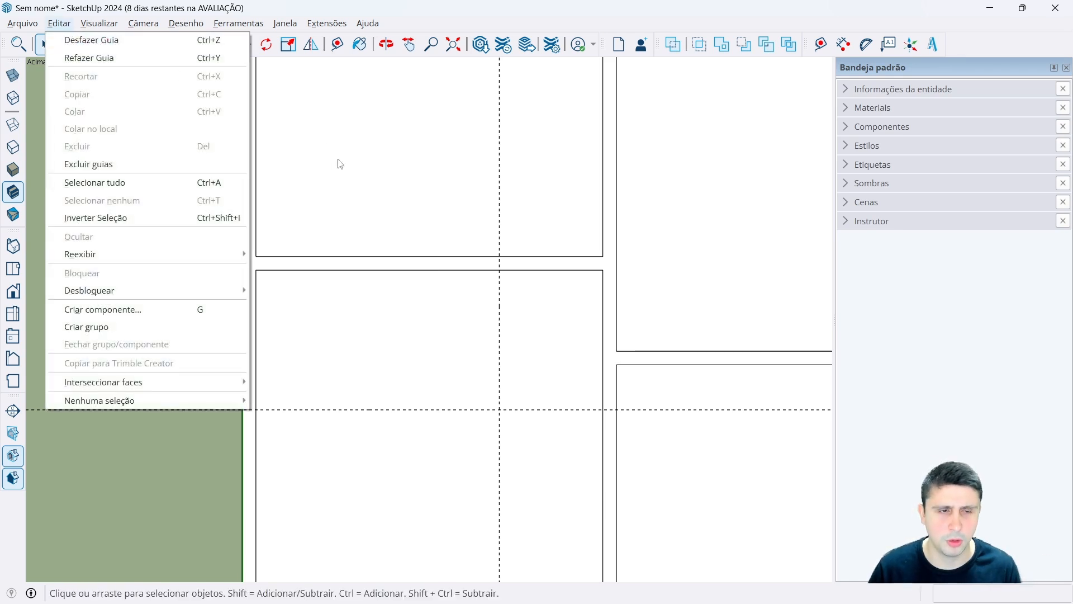
{"action": "left_click", "coordinate": [330, 190]}
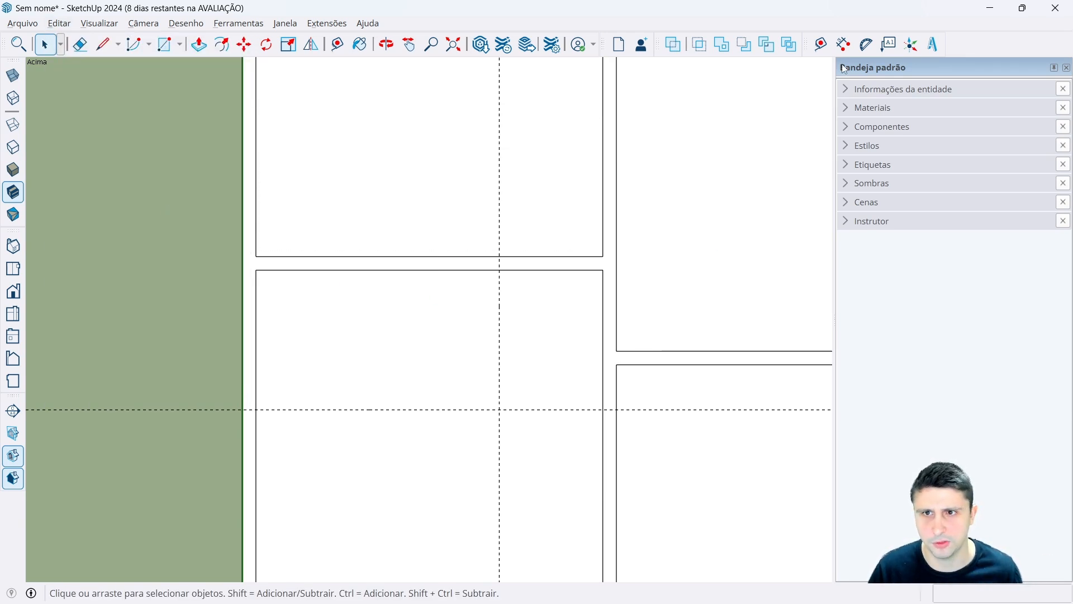
Offset guides 0,15 m outward from both BANHO guides to mark the thickness of its two walls.
{"action": "left_click", "coordinate": [822, 44]}
{"action": "left_click", "coordinate": [421, 410]}
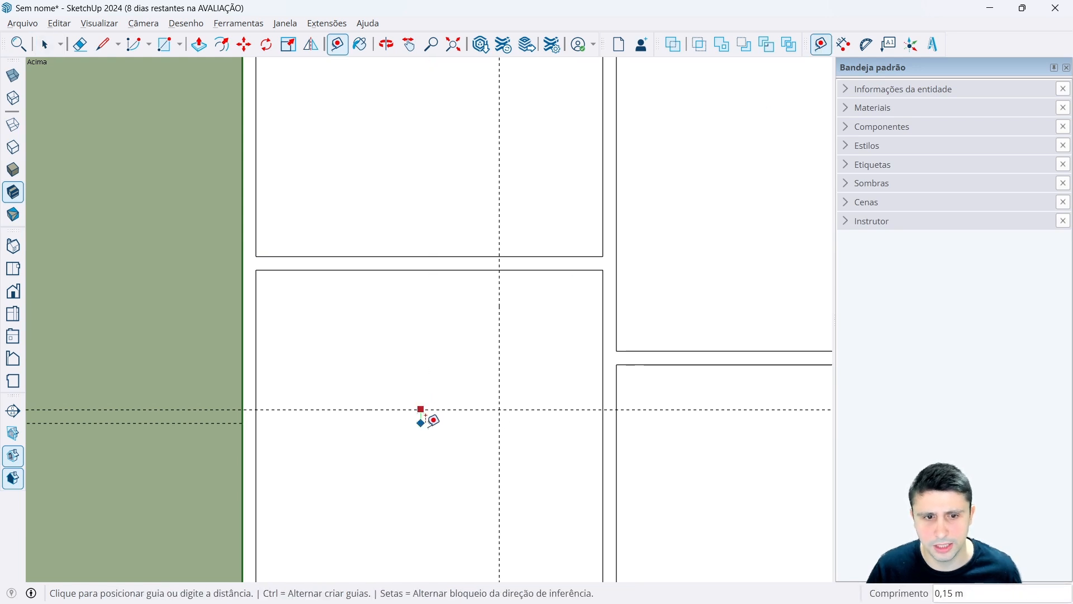
{"action": "type", "text": "0,15"}
{"action": "key", "text": "Return"}
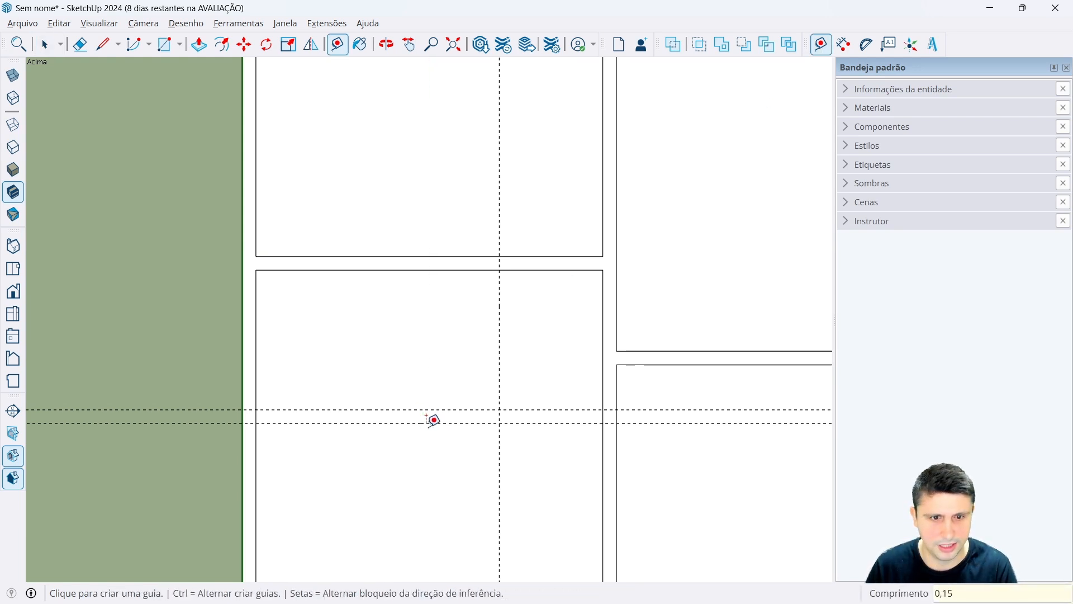
{"action": "left_click", "coordinate": [501, 348]}
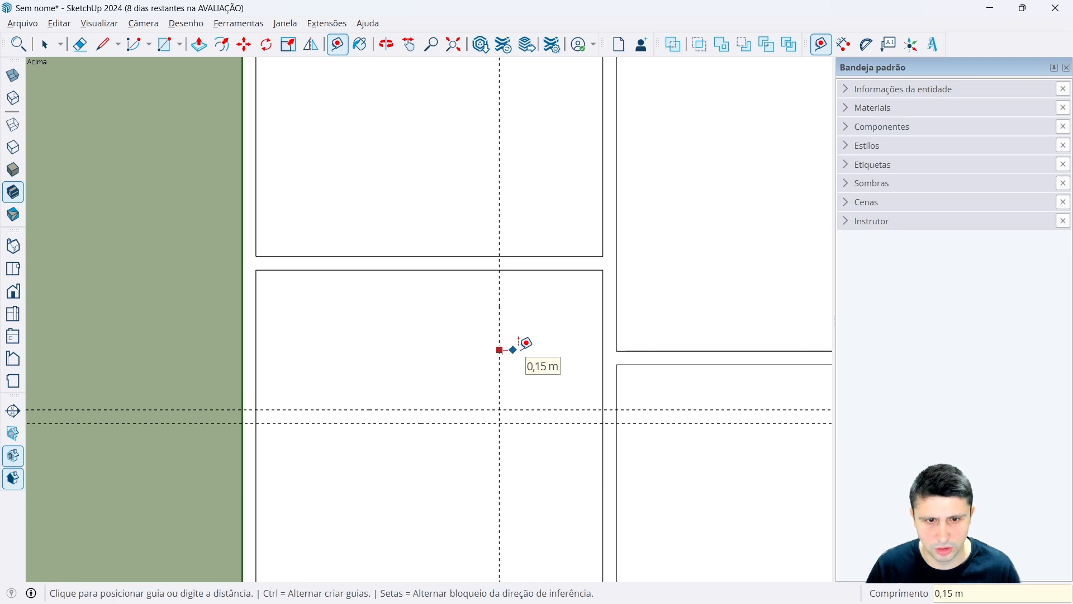
{"action": "type", "text": "0,15"}
{"action": "key", "text": "Return"}
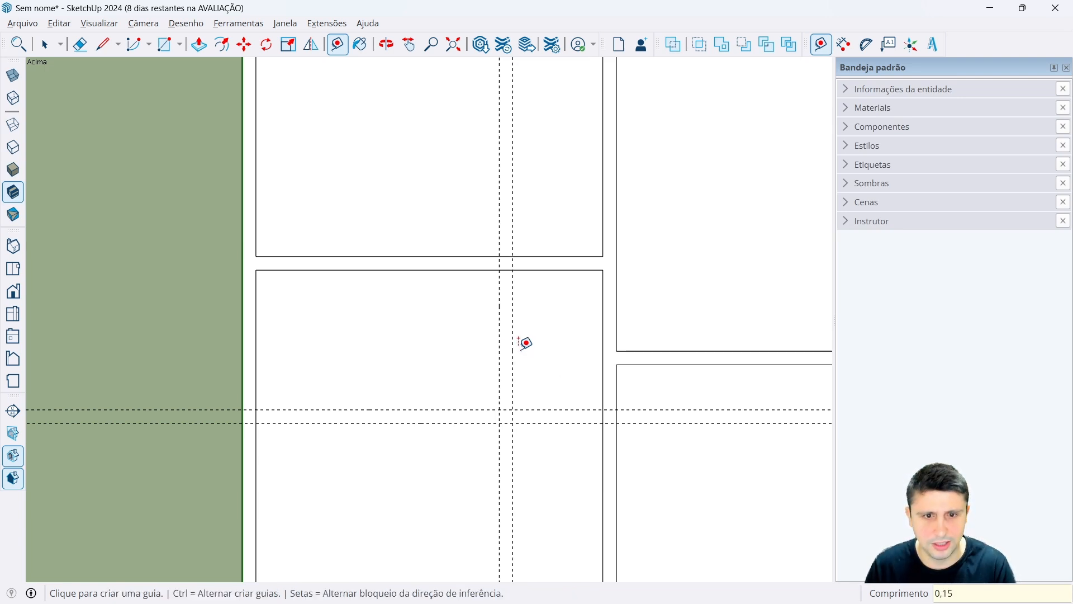
{"action": "key", "text": "space"}
Draw a 0,15 m by 2,85 m wall rectangle between BANHO and SALA and a 0,15 m wide side wall up to the COZINHA wall.
{"action": "left_click", "coordinate": [165, 45]}
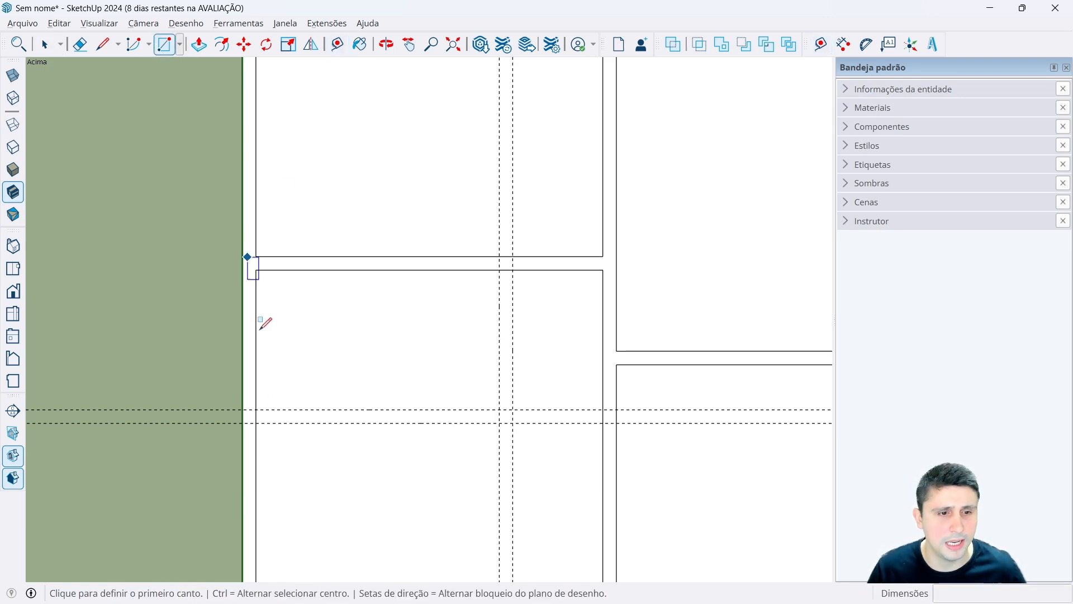
{"action": "left_click", "coordinate": [256, 409]}
{"action": "left_click", "coordinate": [513, 423]}
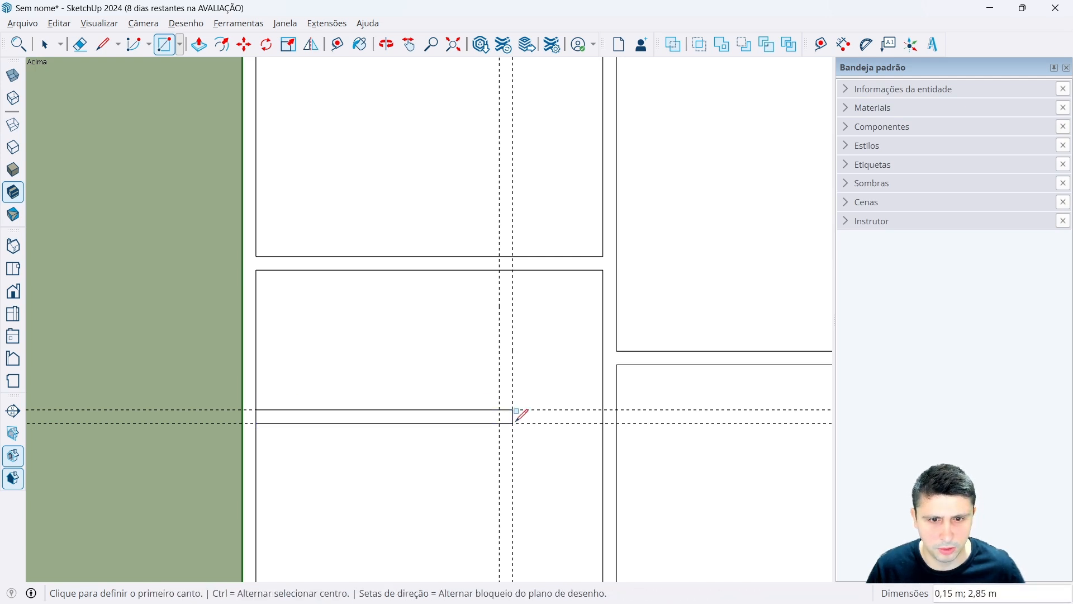
{"action": "left_click", "coordinate": [513, 410]}
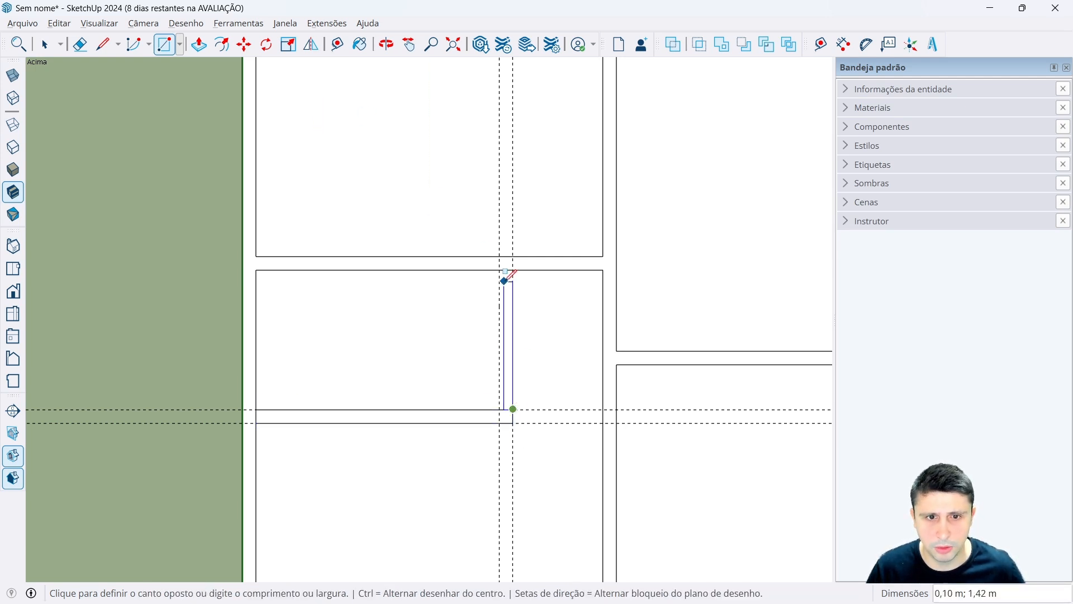
{"action": "left_click", "coordinate": [500, 270]}
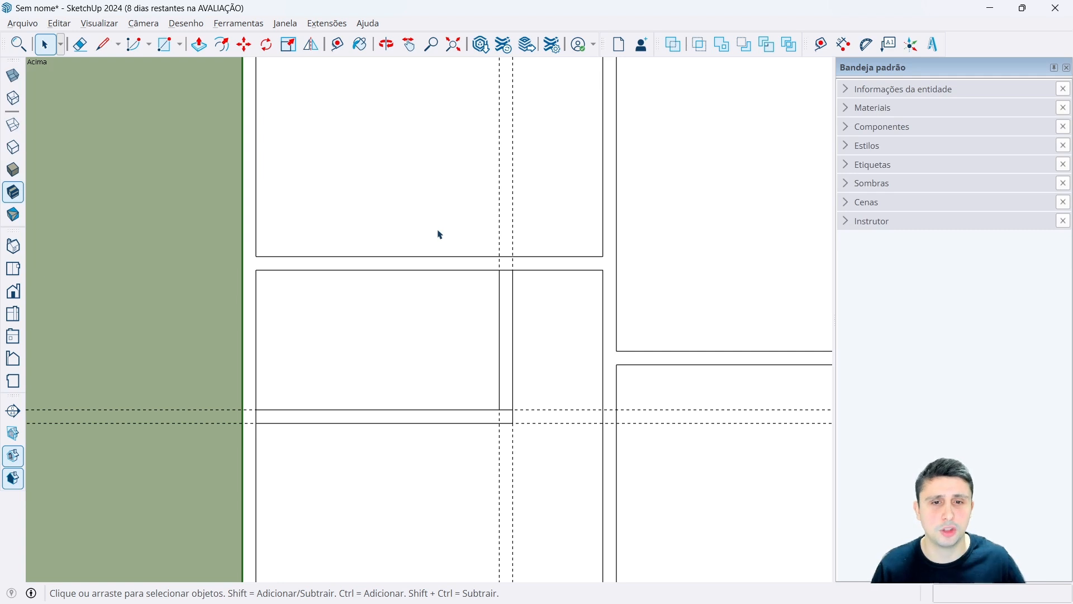
Erase the four construction guides around BANHO.
{"action": "scroll", "coordinate": [417, 222], "scroll_direction": "down", "scroll_amount": 5}
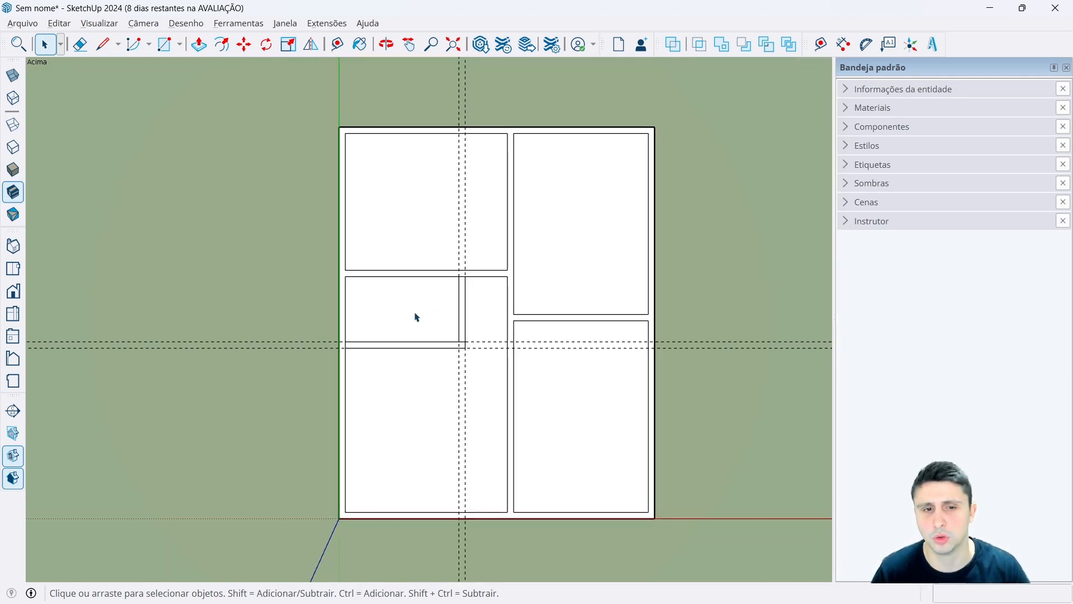
{"action": "scroll", "coordinate": [487, 306], "scroll_direction": "up", "scroll_amount": 5}
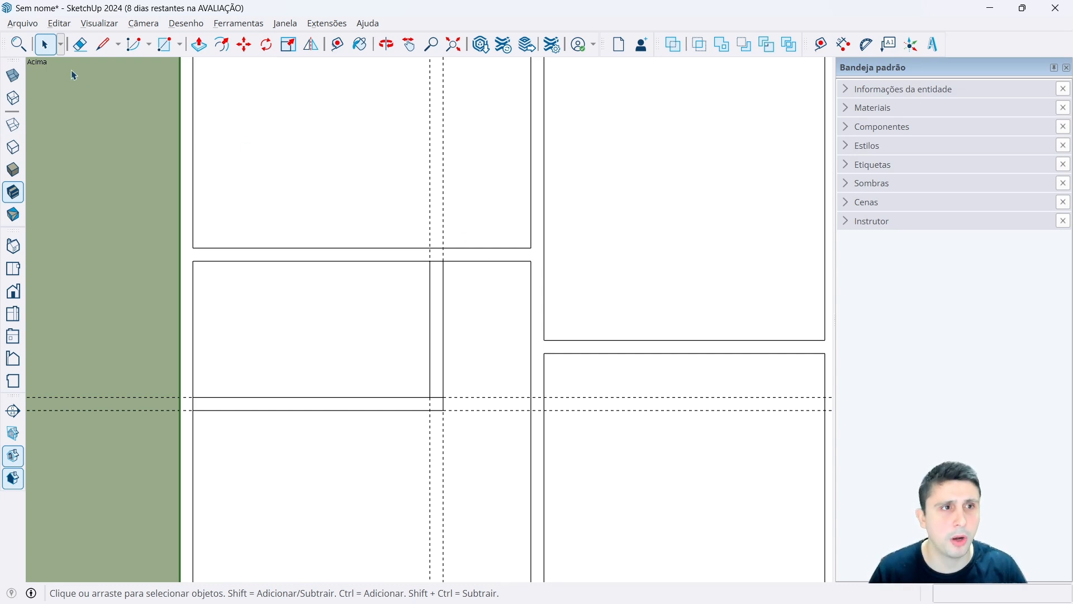
{"action": "left_click", "coordinate": [79, 45]}
{"action": "left_click_drag", "start_coordinate": [129, 431], "coordinate": [131, 388]}
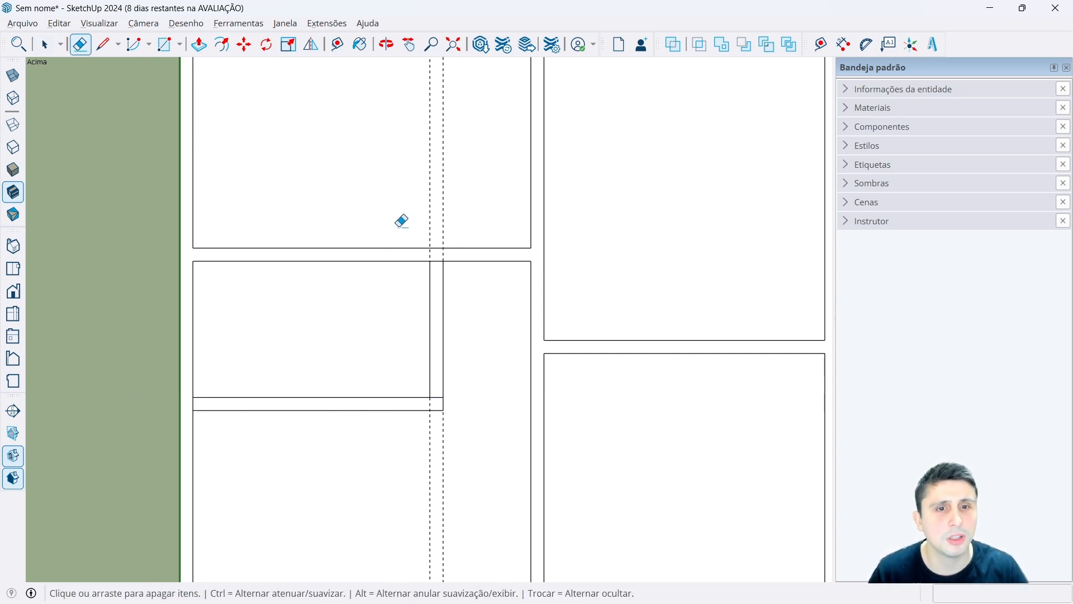
{"action": "left_click_drag", "start_coordinate": [424, 194], "coordinate": [468, 226]}
Erase the leftover edges where BANHO's walls meet each other, the COZINHA wall and the outer wall.
{"action": "scroll", "coordinate": [442, 398], "scroll_direction": "up", "scroll_amount": 4}
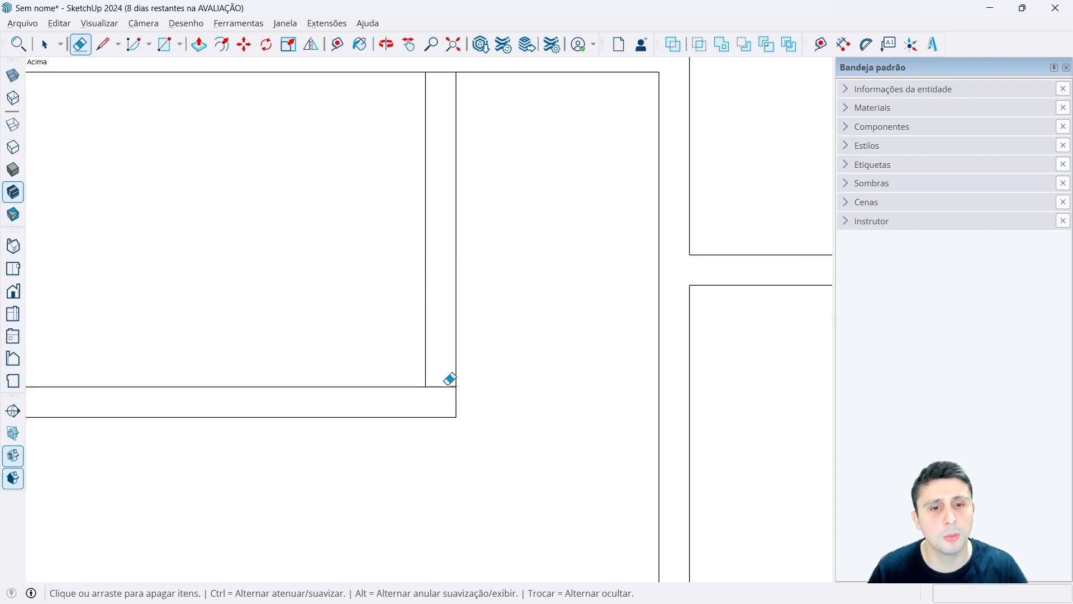
{"action": "left_click", "coordinate": [441, 387]}
{"action": "scroll", "coordinate": [423, 201], "scroll_direction": "up", "scroll_amount": 4}
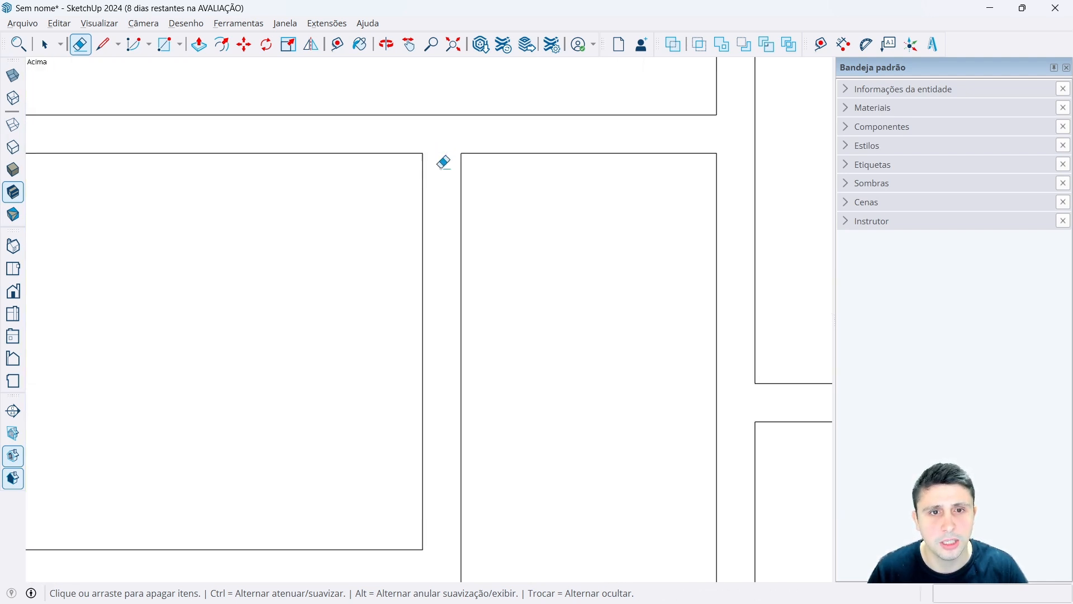
{"action": "scroll", "coordinate": [455, 240], "scroll_direction": "down", "scroll_amount": 8}
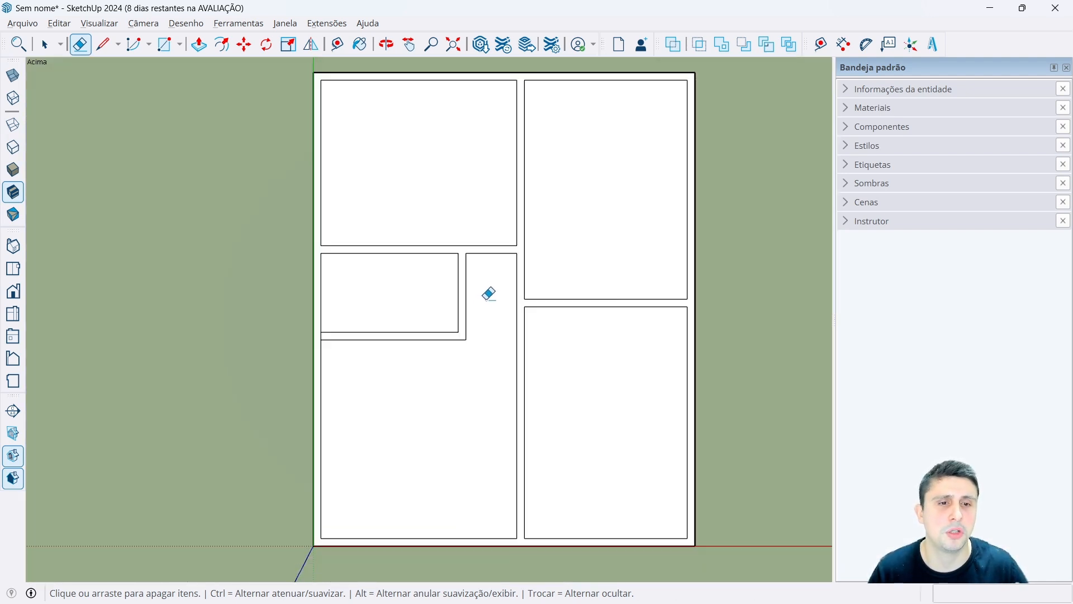
{"action": "scroll", "coordinate": [326, 301], "scroll_direction": "up", "scroll_amount": 8}
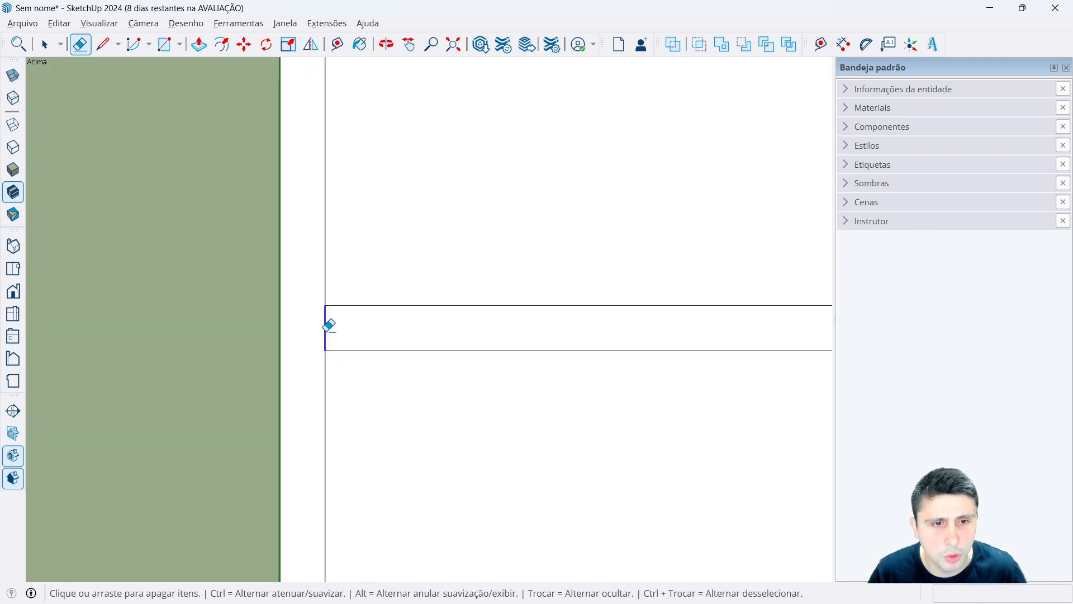
{"action": "scroll", "coordinate": [329, 325], "scroll_direction": "down", "scroll_amount": 10}
{"action": "key", "text": "space"}
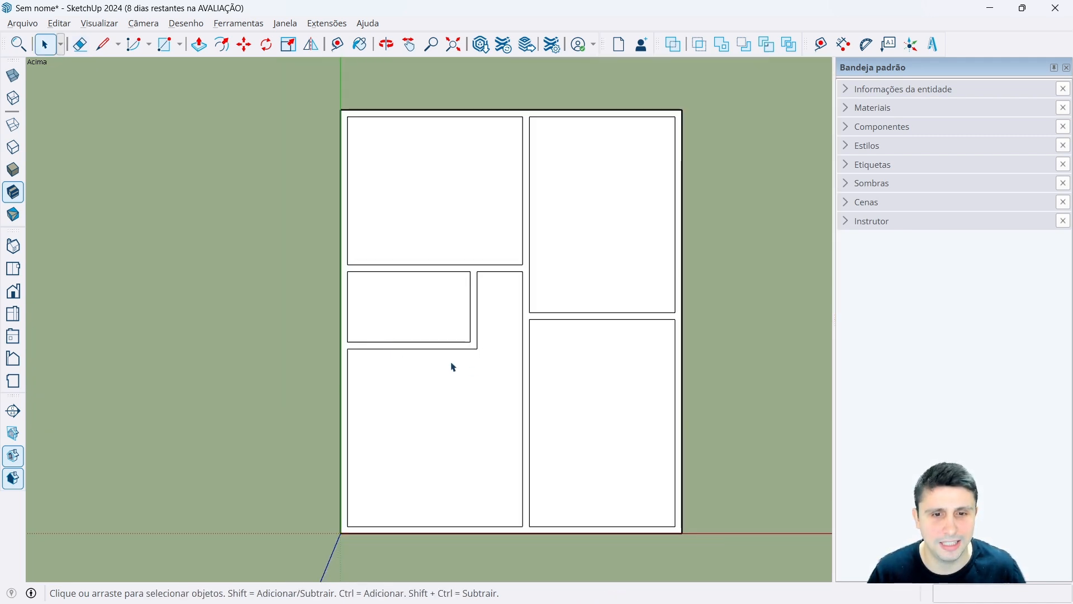
Compare the drawn wall layout with the rooms in the floor plan image.
{"action": "scroll", "coordinate": [520, 273], "scroll_direction": "up", "scroll_amount": 2}
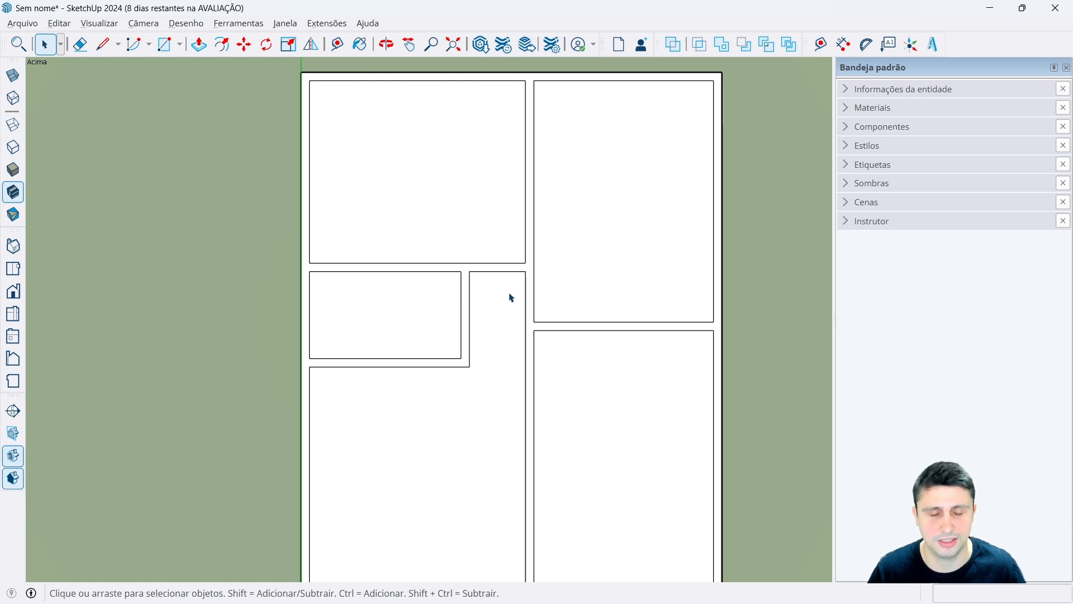
{"action": "left_click", "coordinate": [462, 591]}
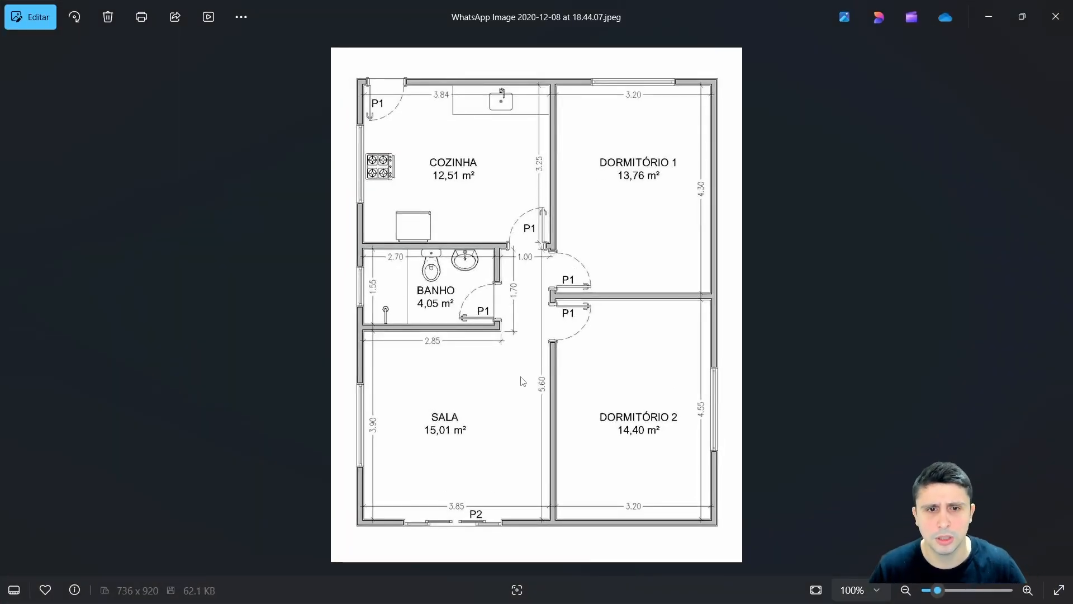
{"action": "left_click", "coordinate": [987, 18]}
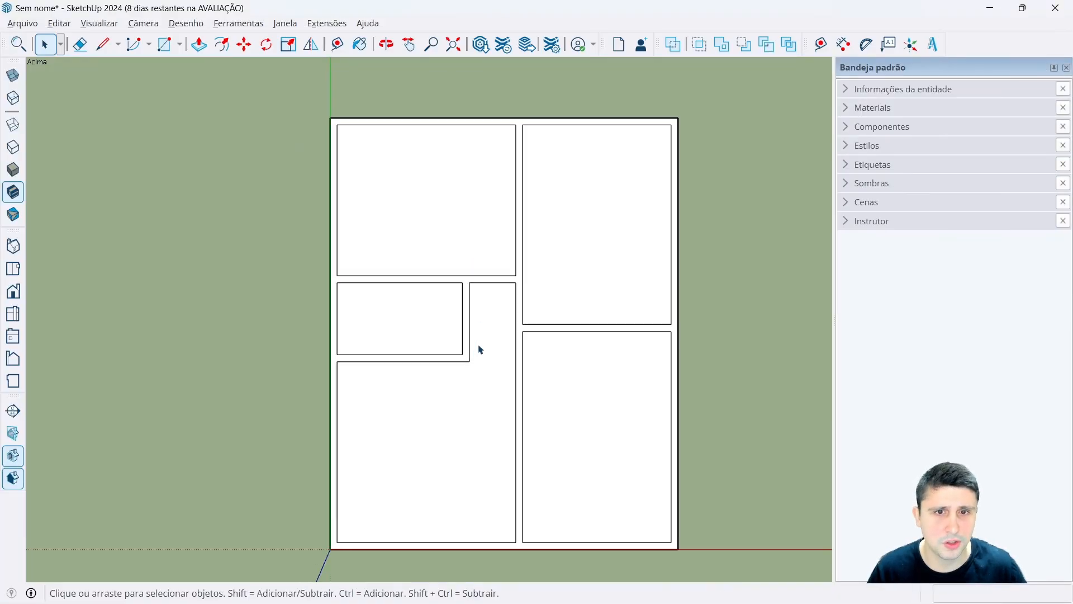
{"action": "scroll", "coordinate": [480, 350], "scroll_direction": "up", "scroll_amount": 1}
{"action": "left_click", "coordinate": [405, 587]}
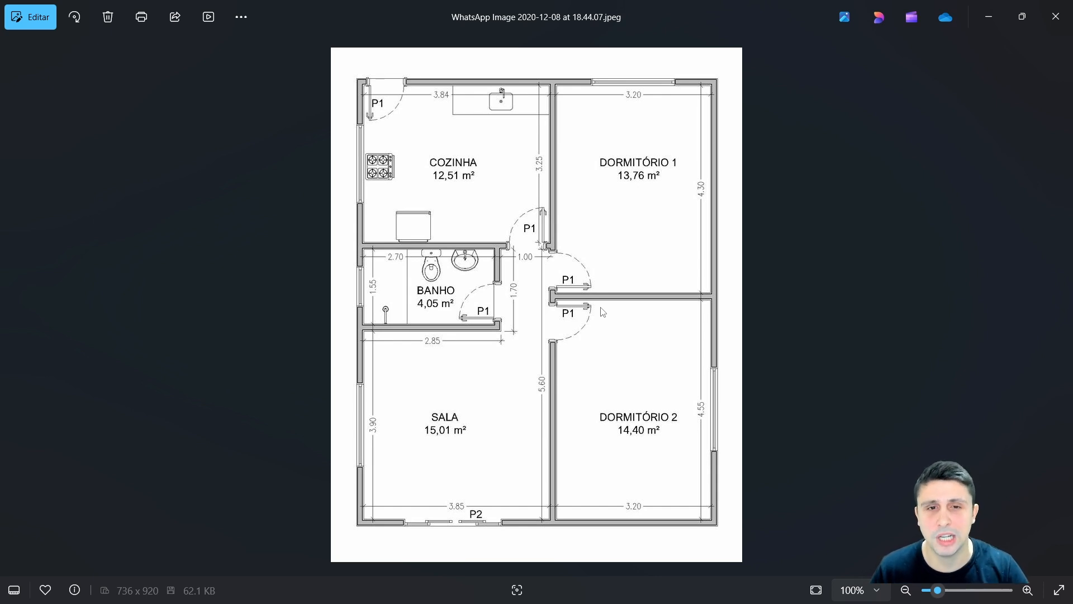
{"action": "left_click", "coordinate": [989, 17]}
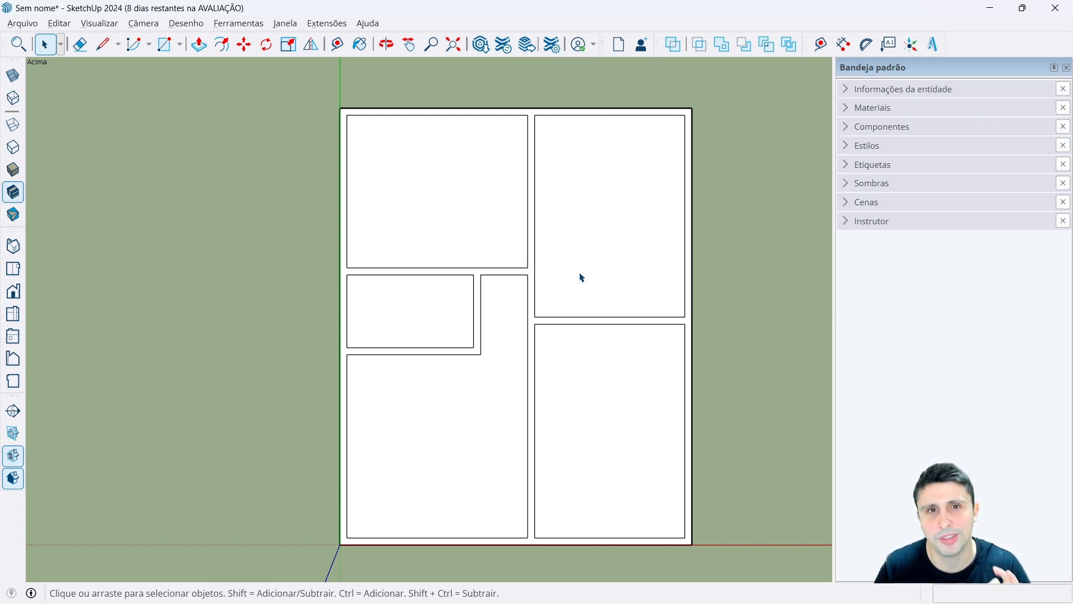
Examine the P1 door openings of BANHO and DORMITÓRIO 2 in the floor plan image, then return to the hallway area of the model.
{"action": "left_click", "coordinate": [491, 593]}
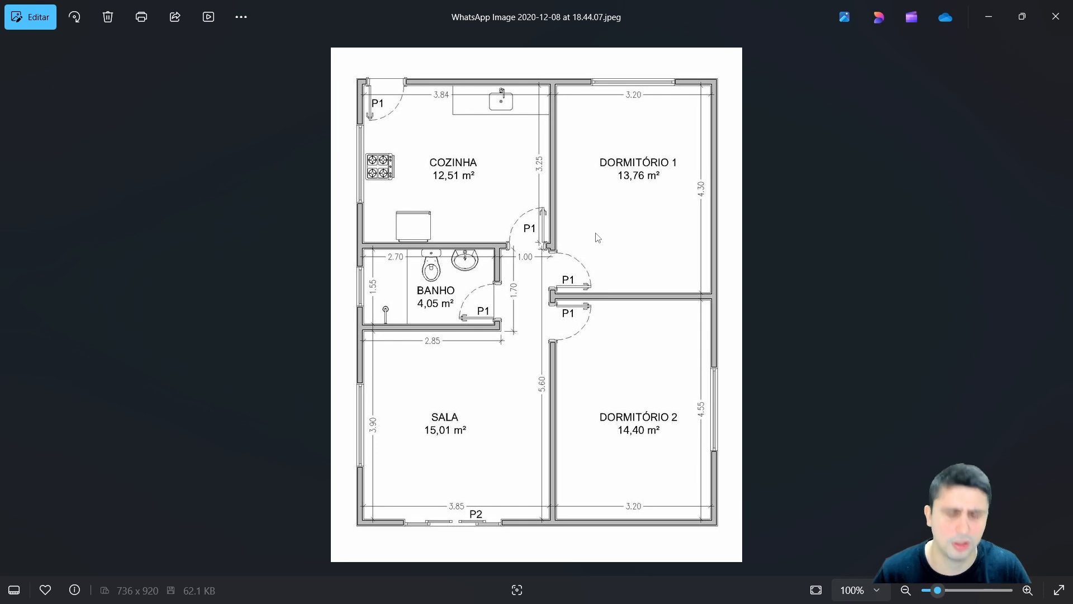
{"action": "mouse_move", "coordinate": [448, 272]}
{"action": "left_mouse_down"}
{"action": "mouse_move", "coordinate": [518, 311]}
{"action": "mouse_move", "coordinate": [519, 331]}
{"action": "left_mouse_up"}
{"action": "key", "text": "Escape"}
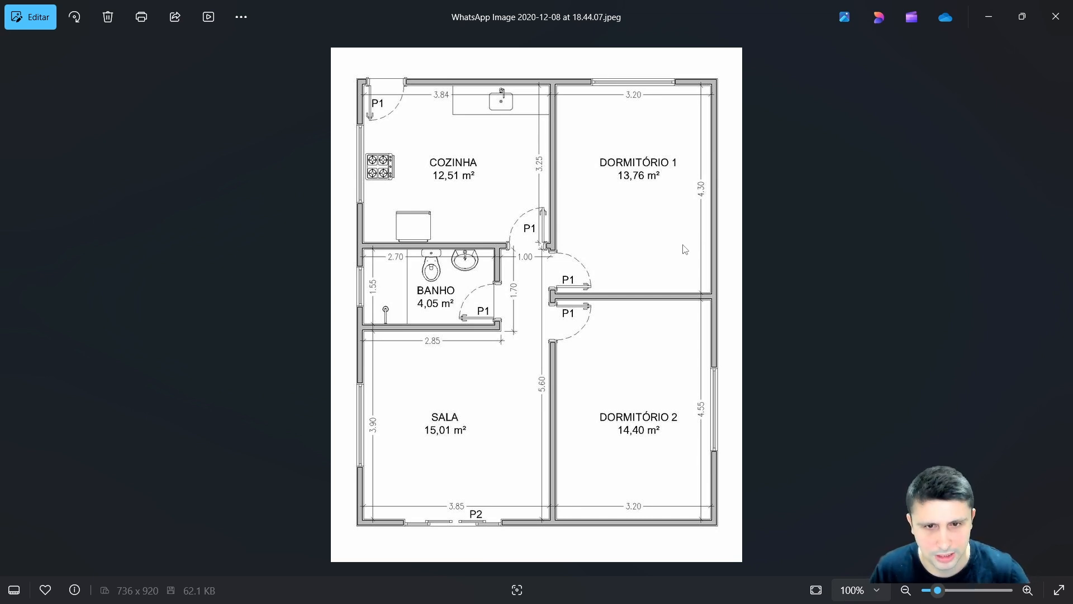
{"action": "mouse_move", "coordinate": [534, 298]}
{"action": "left_mouse_down"}
{"action": "mouse_move", "coordinate": [616, 334]}
{"action": "mouse_move", "coordinate": [599, 351]}
{"action": "left_mouse_up"}
{"action": "key", "text": "Escape"}
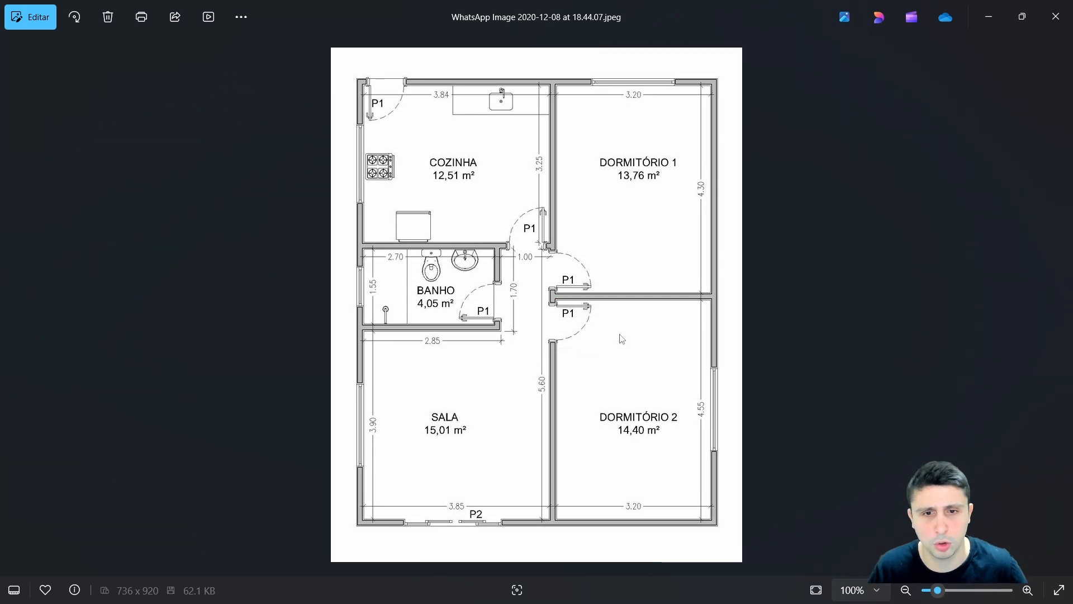
{"action": "left_click", "coordinate": [989, 16]}
{"action": "scroll", "coordinate": [553, 347], "scroll_direction": "up", "scroll_amount": 5}
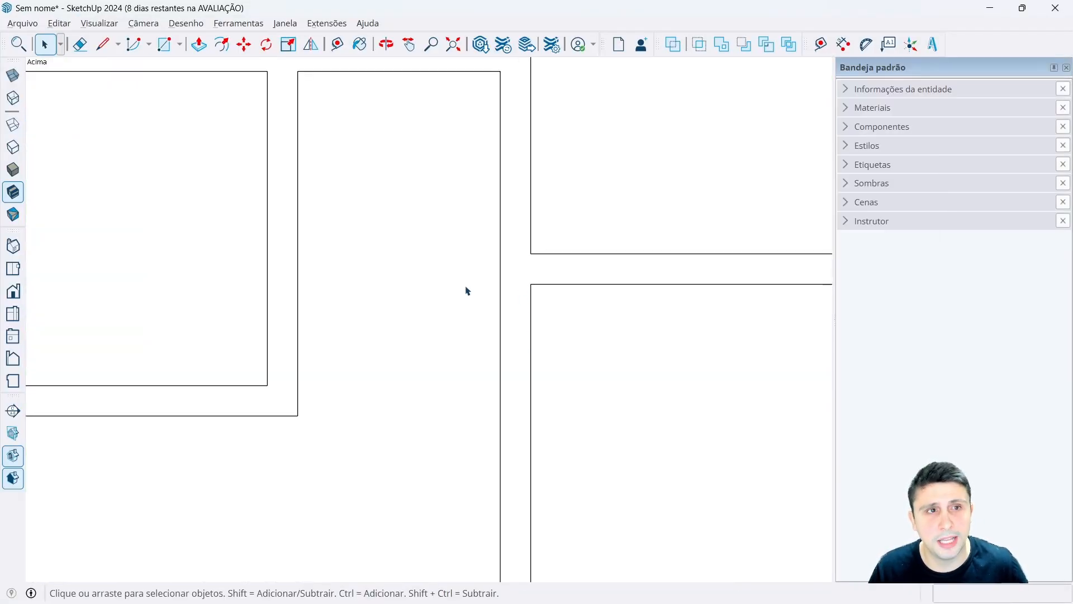
Place a horizontal guide 0,10 m below the upper edge of the lower right-hand room, next to the hallway.
{"action": "key", "text": "l"}
{"action": "scroll", "coordinate": [537, 274], "scroll_direction": "up", "scroll_amount": 2}
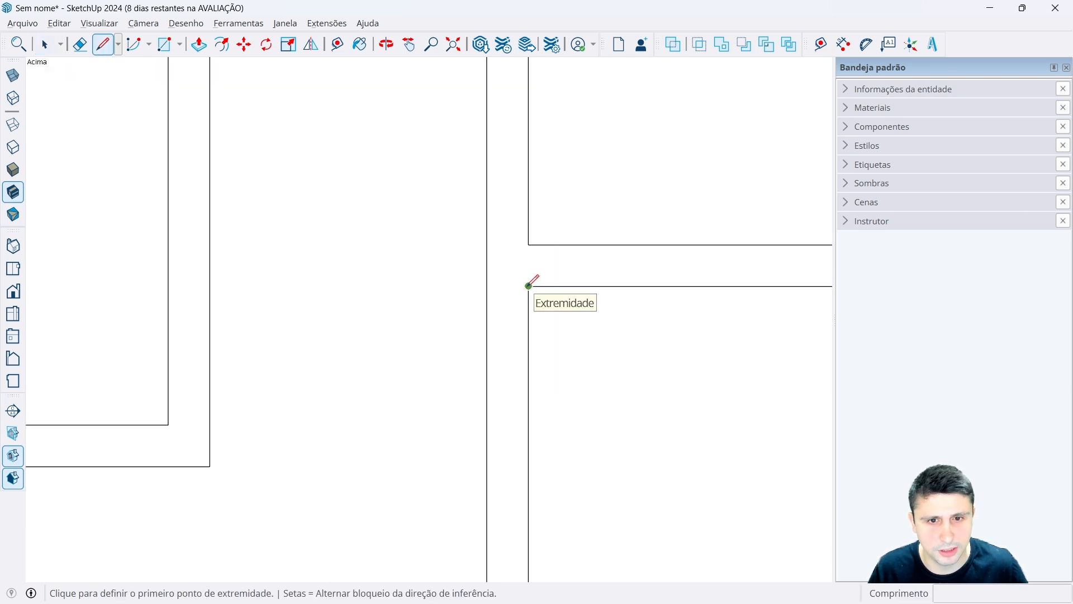
{"action": "left_click", "coordinate": [823, 49]}
{"action": "left_click", "coordinate": [564, 286]}
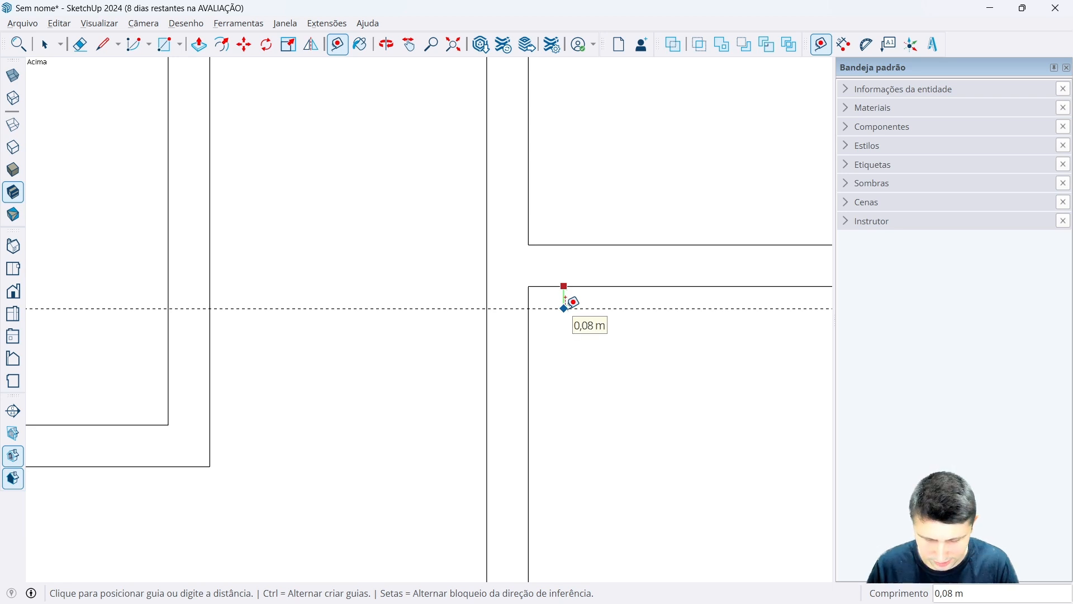
{"action": "type", "text": "0,10"}
{"action": "key", "text": "Return"}
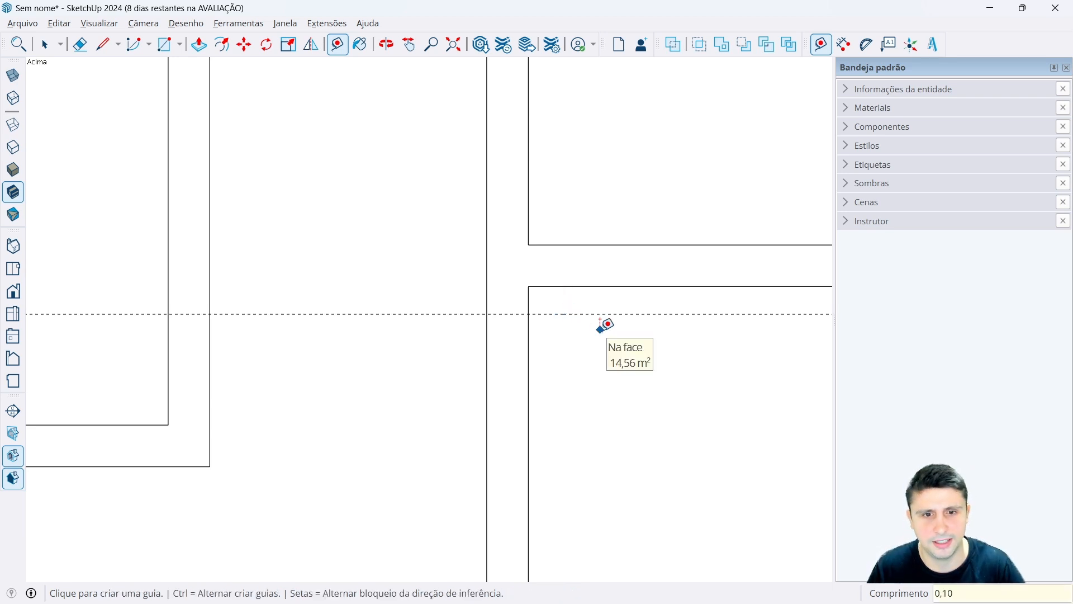
Draw a line along the guide across the wall between the hallway and the lower right-hand room.
{"action": "left_click", "coordinate": [103, 44]}
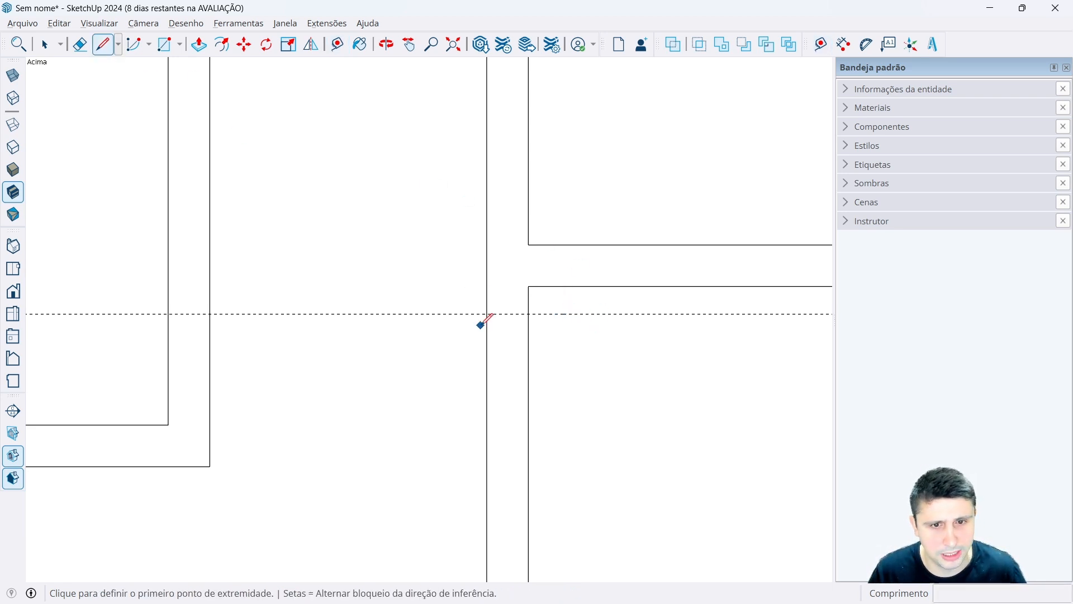
{"action": "left_click", "coordinate": [487, 314]}
{"action": "left_click", "coordinate": [529, 313]}
{"action": "key", "text": "space"}
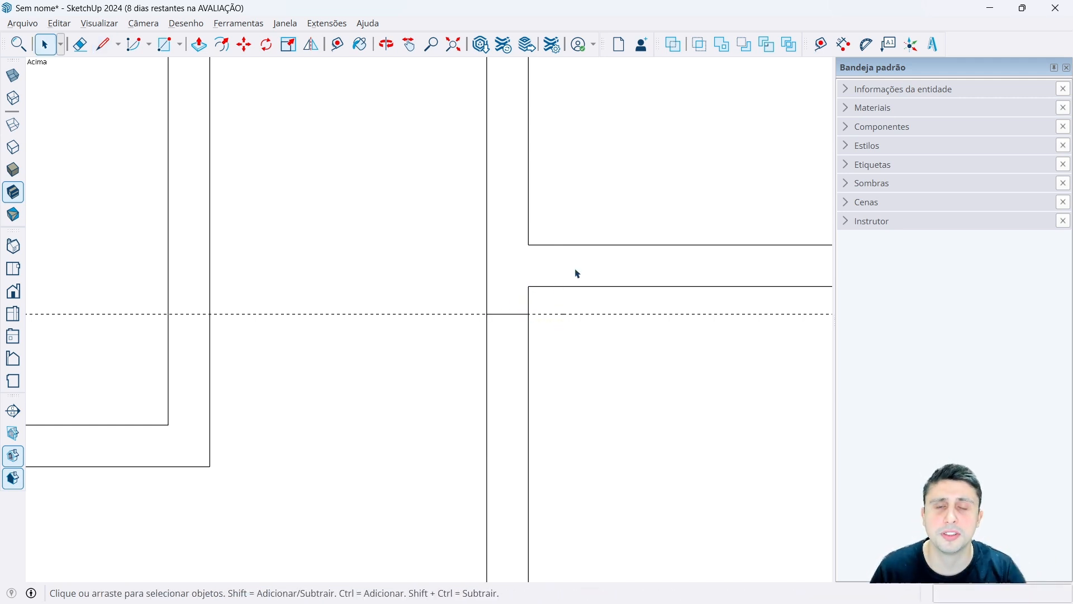
Add a guide 0,05 m below the first one and draw the upper door jamb as a rectangle across the wall between both guides.
{"action": "left_click", "coordinate": [822, 44]}
{"action": "left_click", "coordinate": [564, 313]}
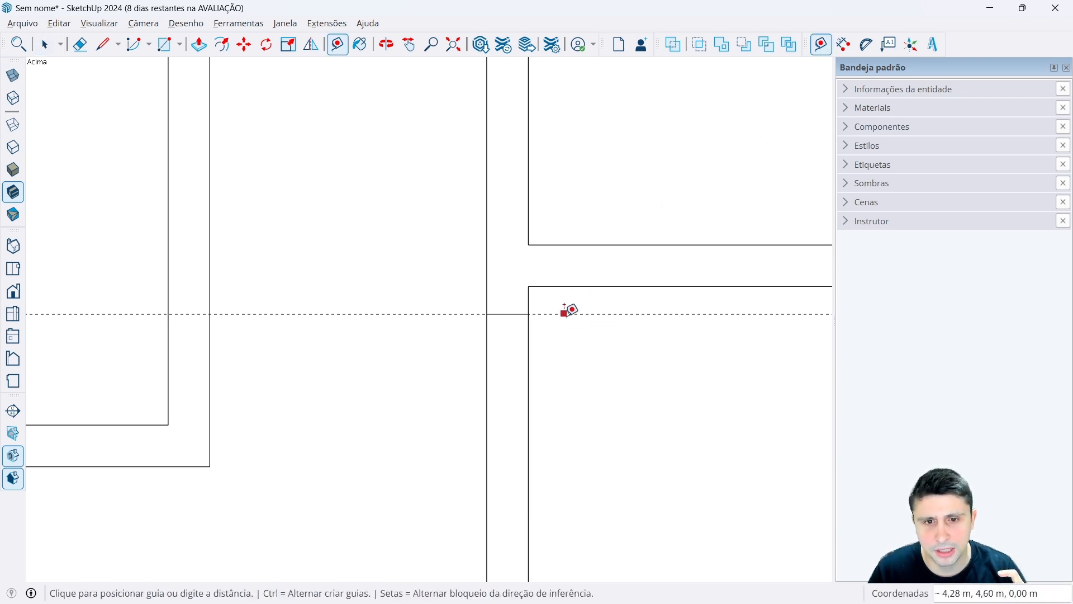
{"action": "type", "text": "0,05"}
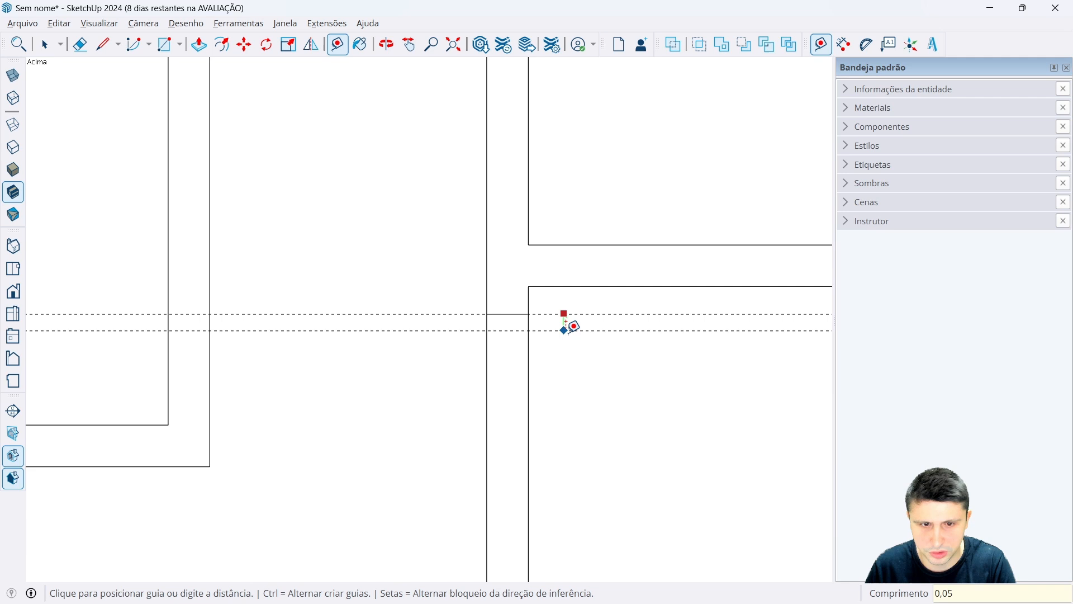
{"action": "key", "text": "Return"}
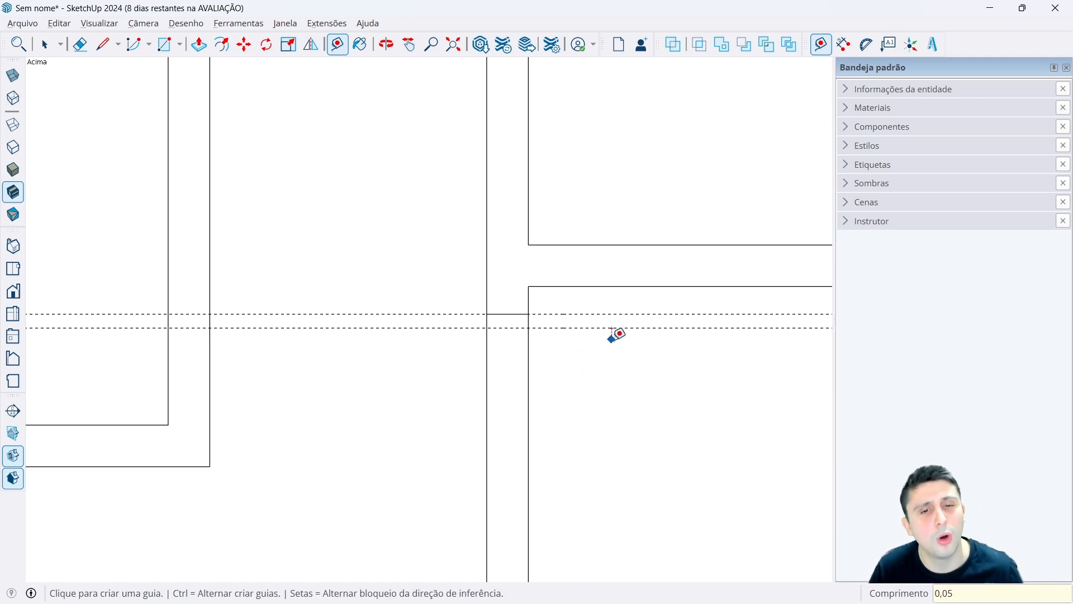
{"action": "left_click", "coordinate": [165, 44]}
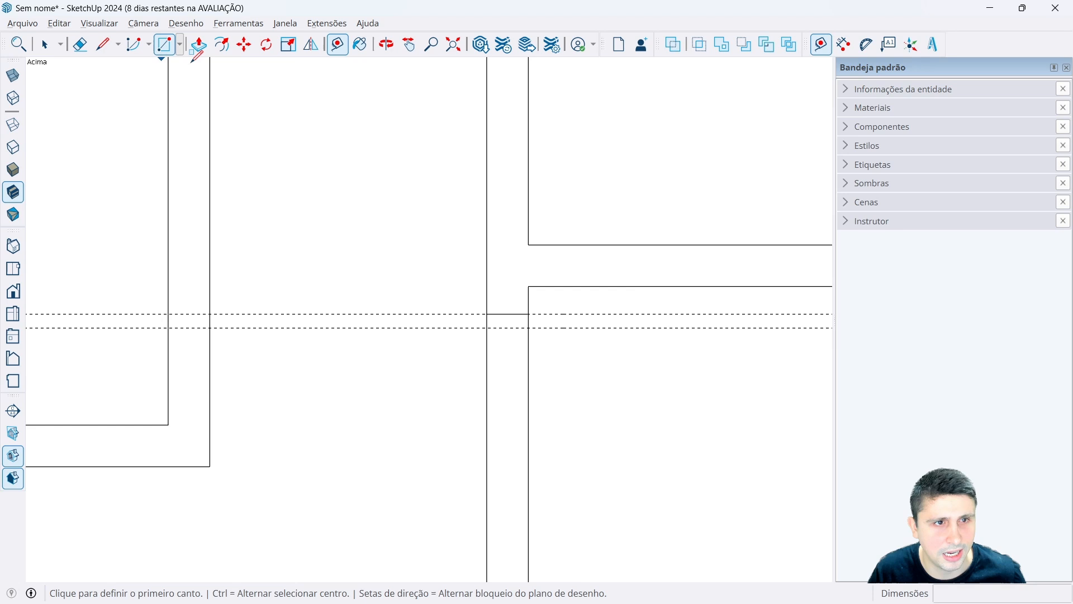
{"action": "left_click", "coordinate": [487, 314]}
{"action": "left_click", "coordinate": [529, 328]}
{"action": "key", "text": "space"}
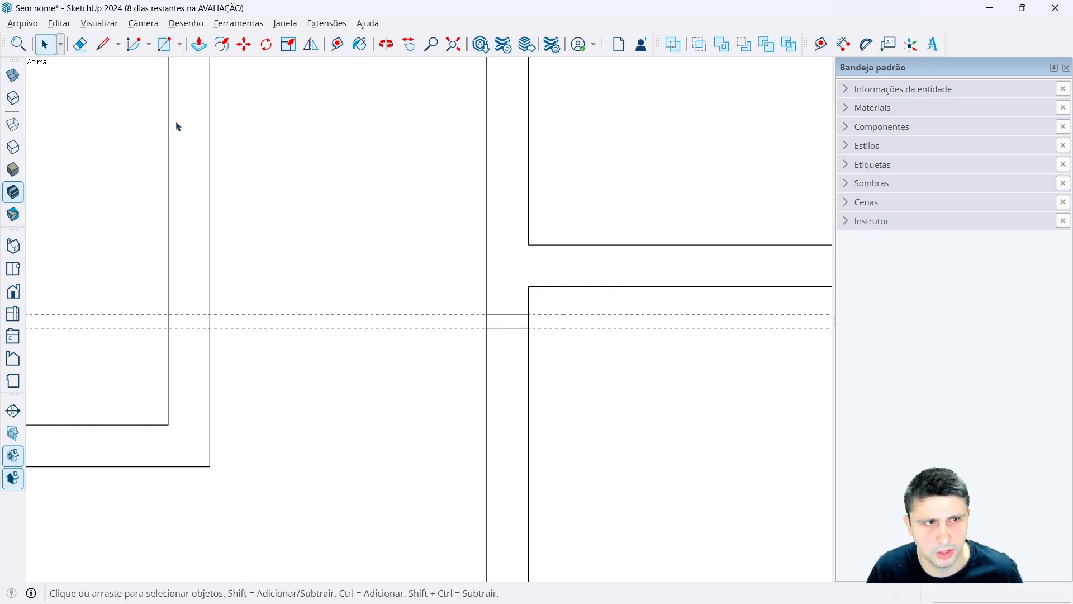
Erase the two construction guides at the upper door jamb.
{"action": "left_click", "coordinate": [80, 45]}
{"action": "left_click_drag", "start_coordinate": [393, 333], "coordinate": [592, 309]}
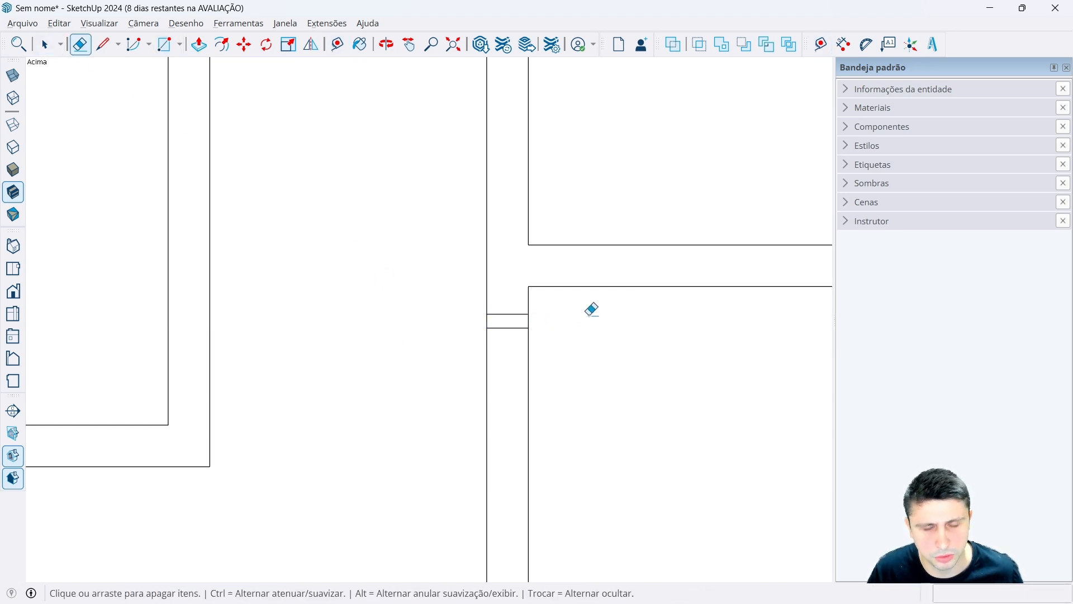
{"action": "key", "text": "space"}
{"action": "scroll", "coordinate": [582, 312], "scroll_direction": "down", "scroll_amount": 4}
{"action": "scroll", "coordinate": [572, 343], "scroll_direction": "up", "scroll_amount": 4}
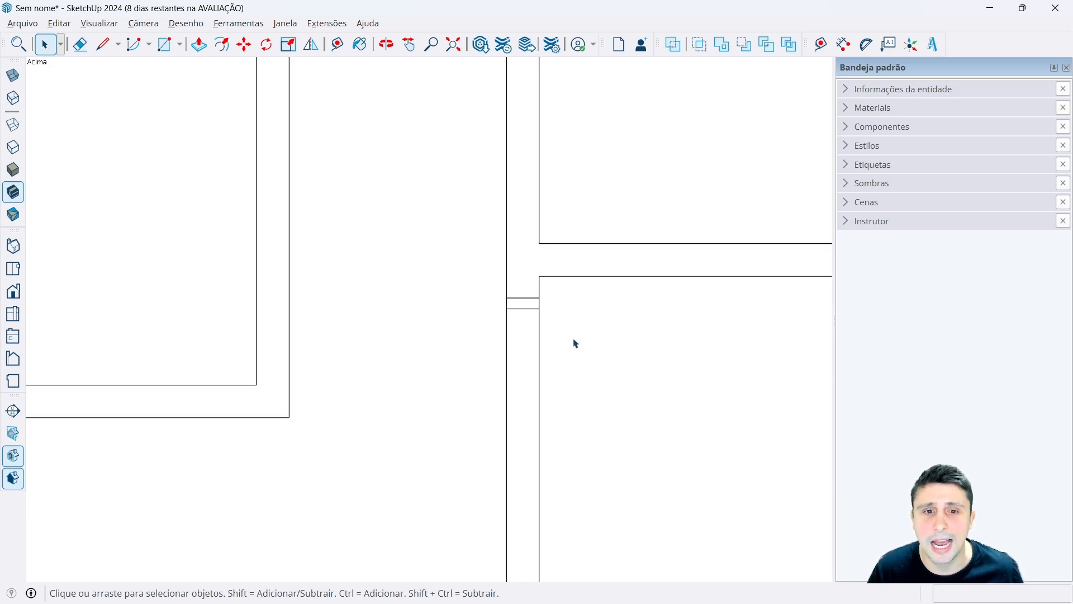
Place a guide 0,80 m below the lower edge of the upper door jamb to mark the door width.
{"action": "left_click", "coordinate": [821, 44]}
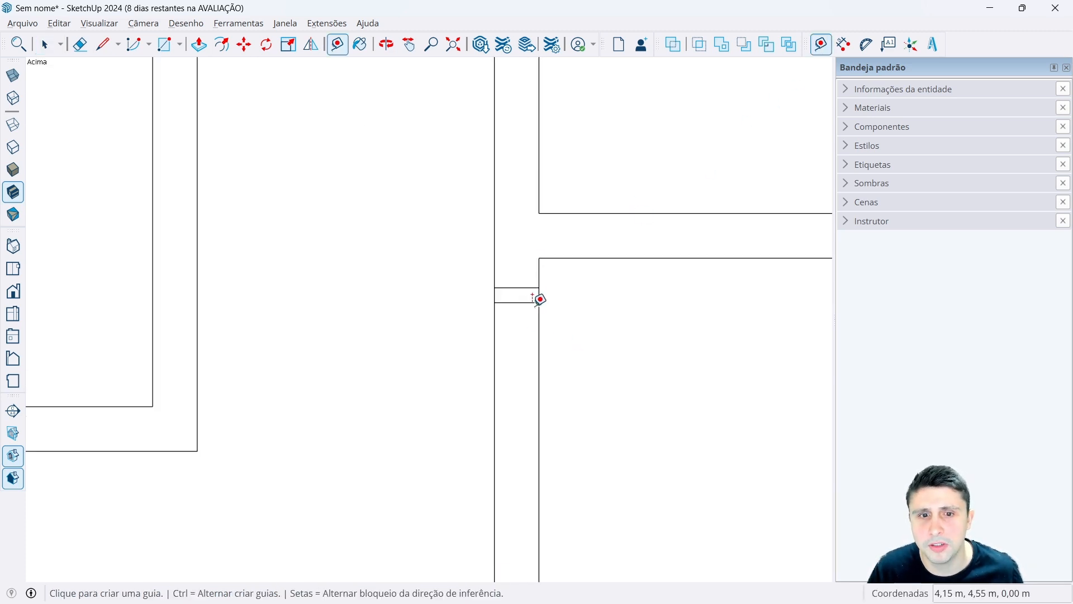
{"action": "left_click", "coordinate": [517, 302]}
{"action": "type", "text": "0"}
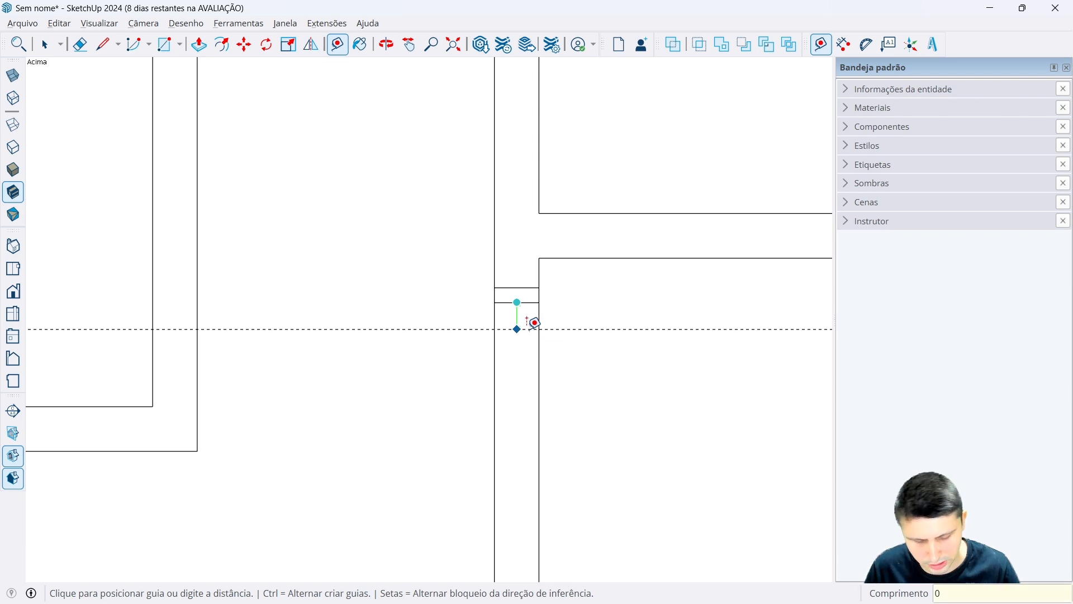
{"action": "type", "text": ",80"}
{"action": "key", "text": "Return"}
{"action": "scroll", "coordinate": [534, 323], "scroll_direction": "down", "scroll_amount": 2}
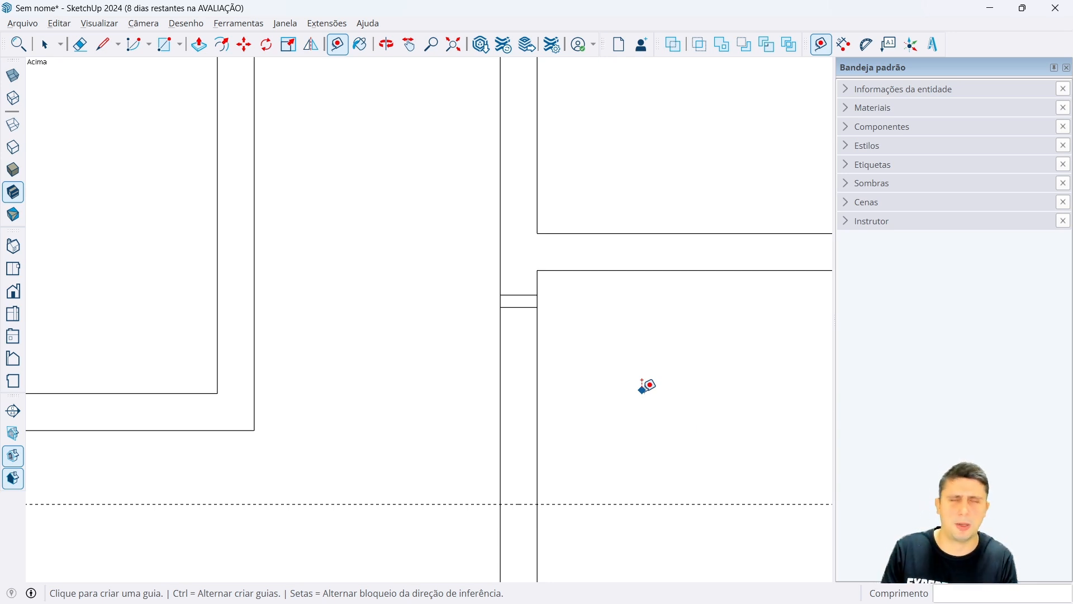
{"action": "scroll", "coordinate": [599, 363], "scroll_direction": "down", "scroll_amount": 2}
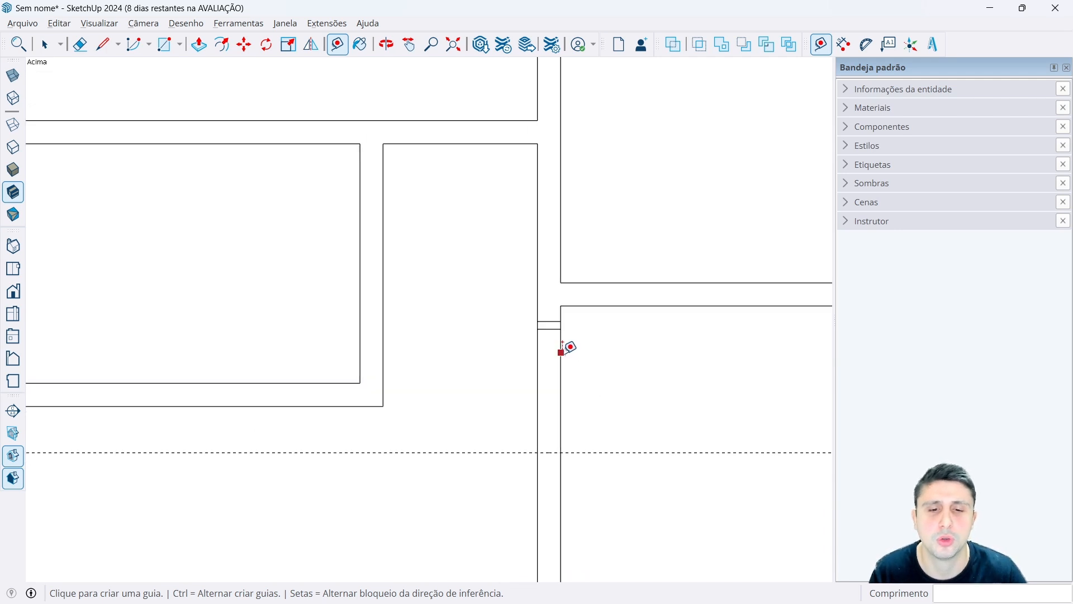
Add a guide 0,05 m below the door-width guide and draw the lower door jamb as a rectangle across the wall between them.
{"action": "scroll", "coordinate": [554, 462], "scroll_direction": "up", "scroll_amount": 3}
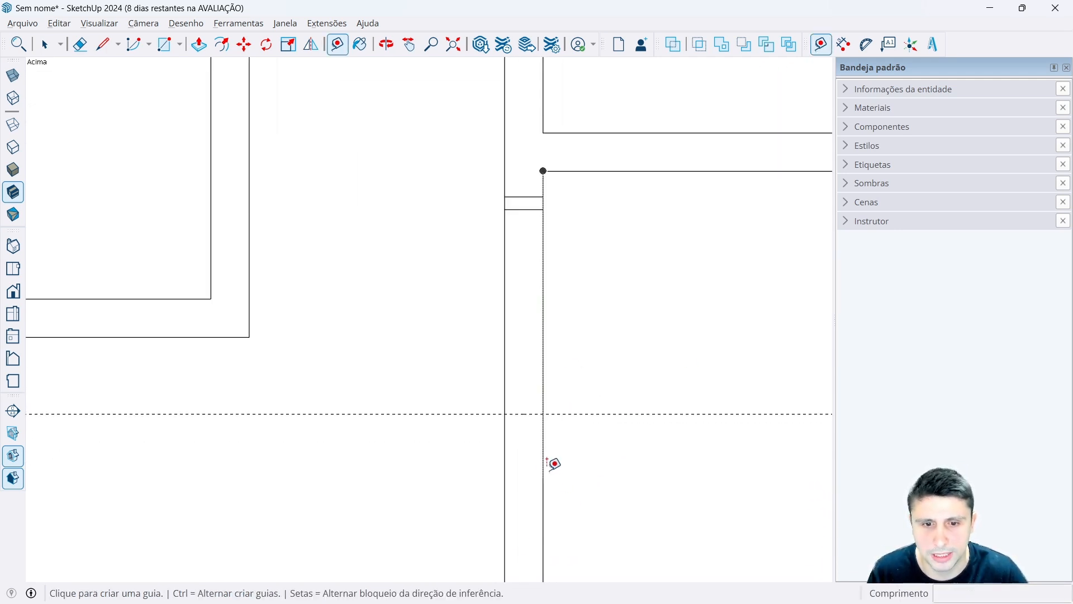
{"action": "left_click", "coordinate": [524, 405]}
{"action": "type", "text": "0,05"}
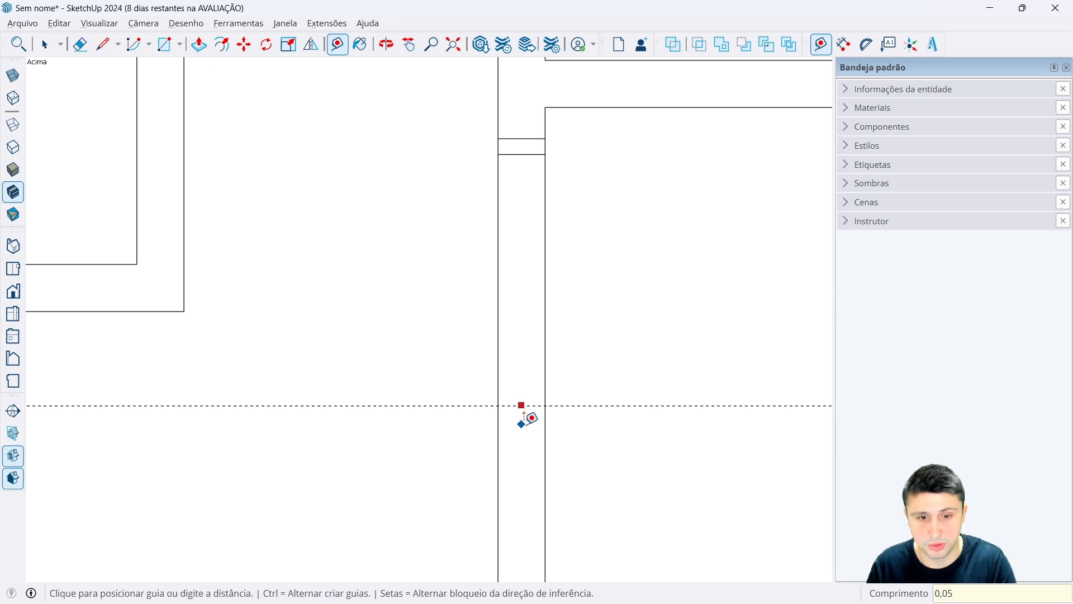
{"action": "key", "text": "Return"}
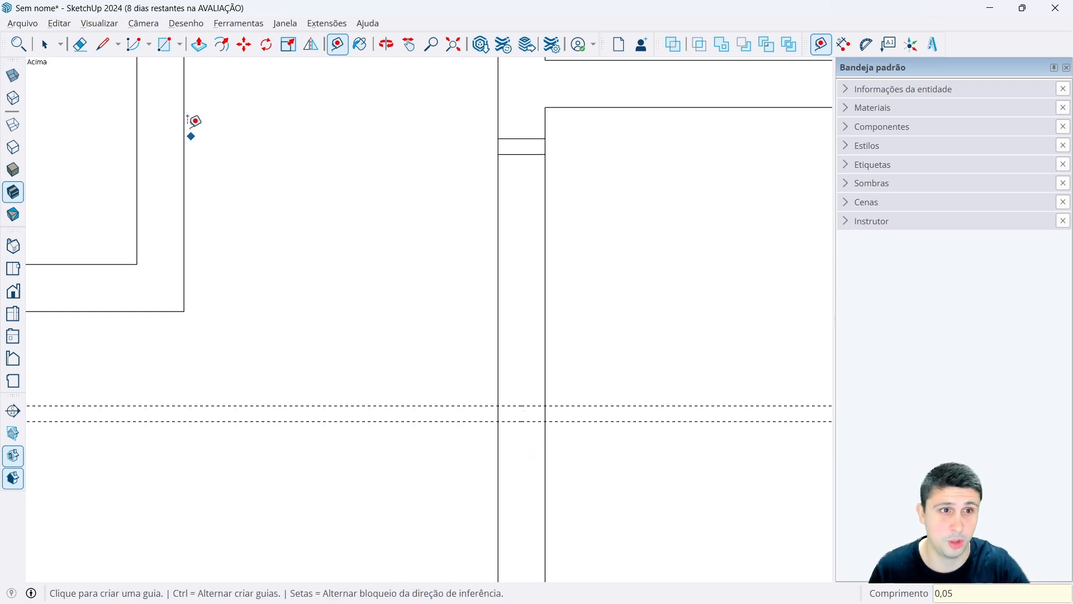
{"action": "left_click", "coordinate": [166, 52]}
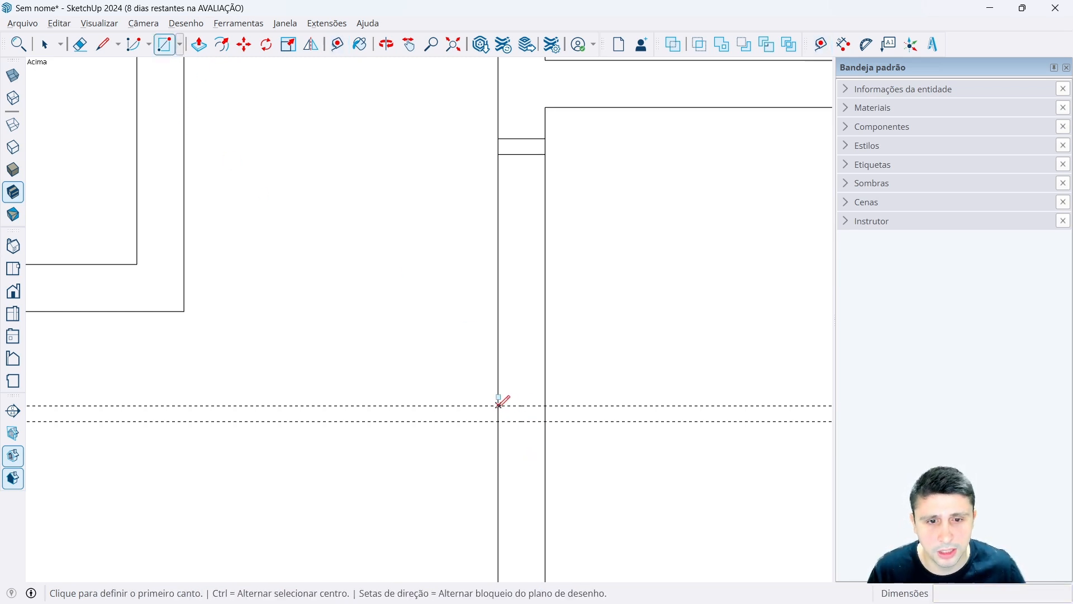
{"action": "left_click", "coordinate": [498, 405]}
{"action": "left_click", "coordinate": [546, 420]}
{"action": "key", "text": "space"}
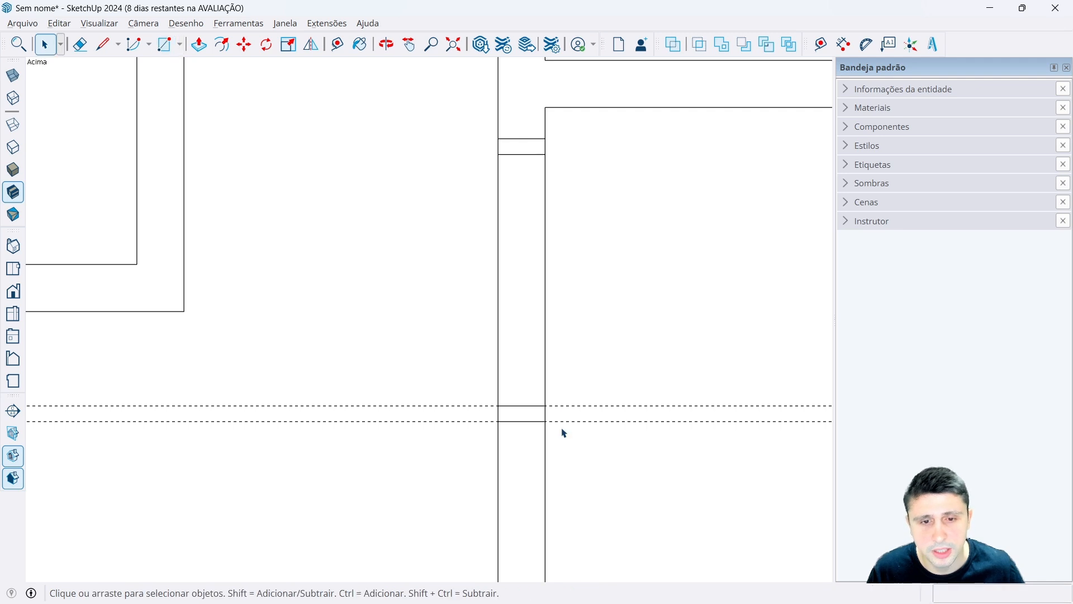
Erase the two construction guides at the lower door jamb.
{"action": "left_click", "coordinate": [80, 45]}
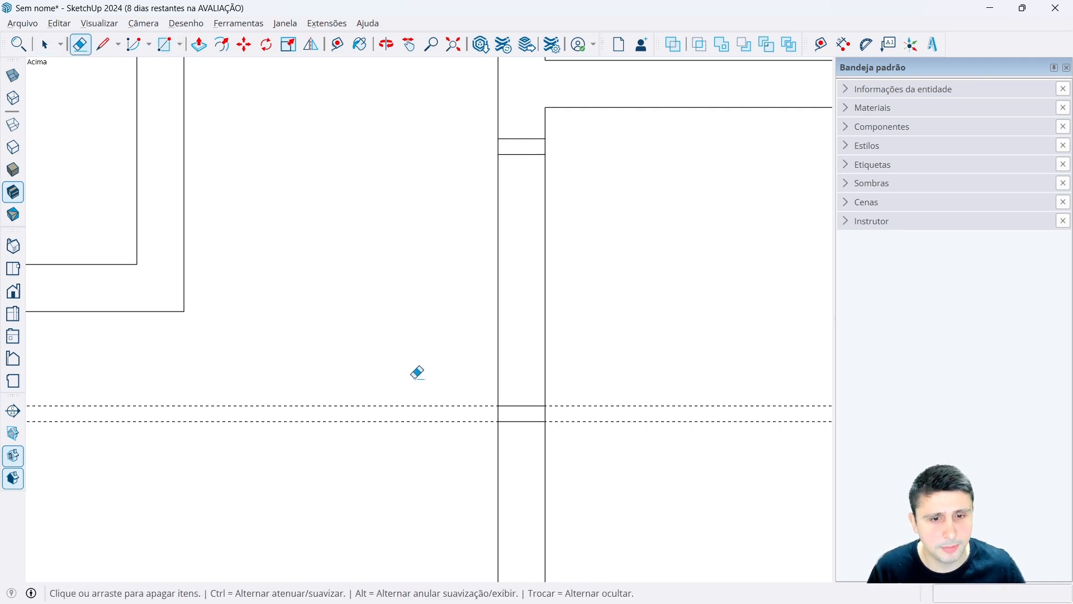
{"action": "left_click_drag", "start_coordinate": [413, 444], "coordinate": [331, 393]}
{"action": "key", "text": "space"}
{"action": "scroll", "coordinate": [331, 393], "scroll_direction": "down", "scroll_amount": 3}
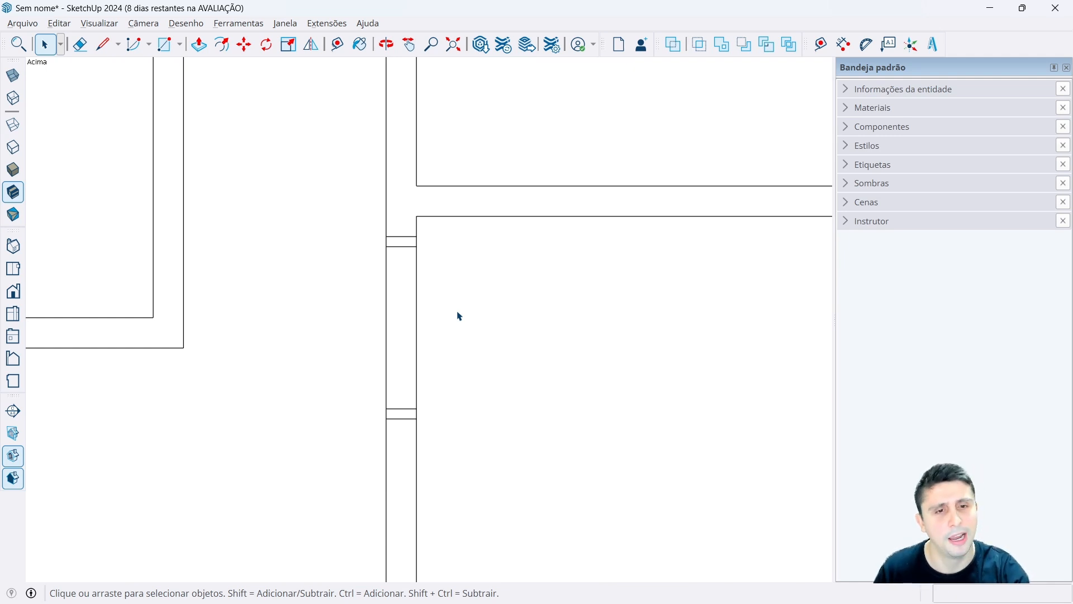
{"action": "scroll", "coordinate": [394, 267], "scroll_direction": "up", "scroll_amount": 2}
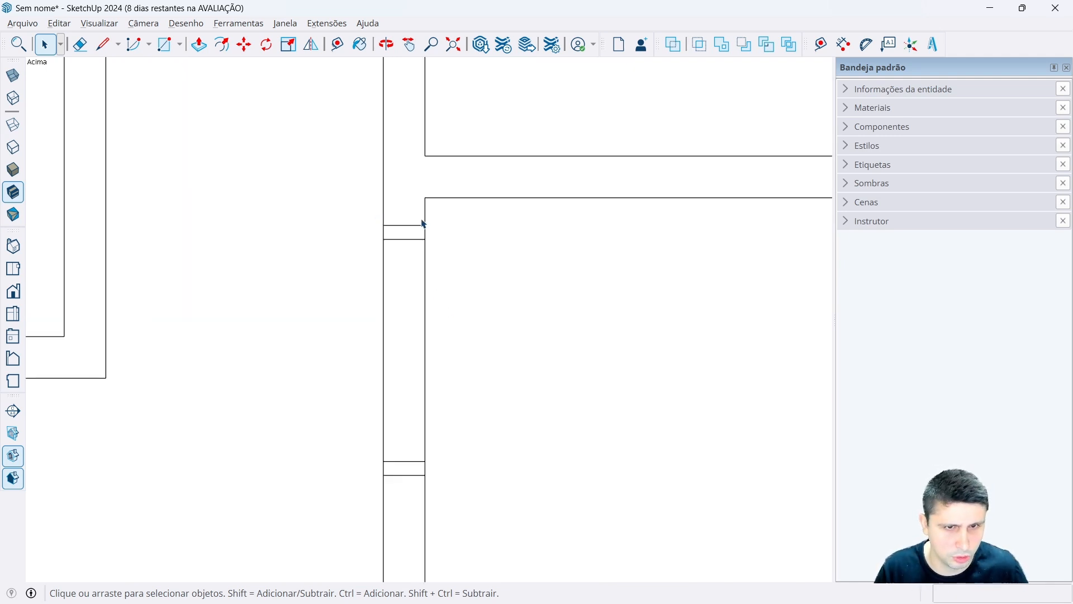
{"action": "left_click_drag", "start_coordinate": [369, 209], "coordinate": [446, 250], "text": "ctrl"}
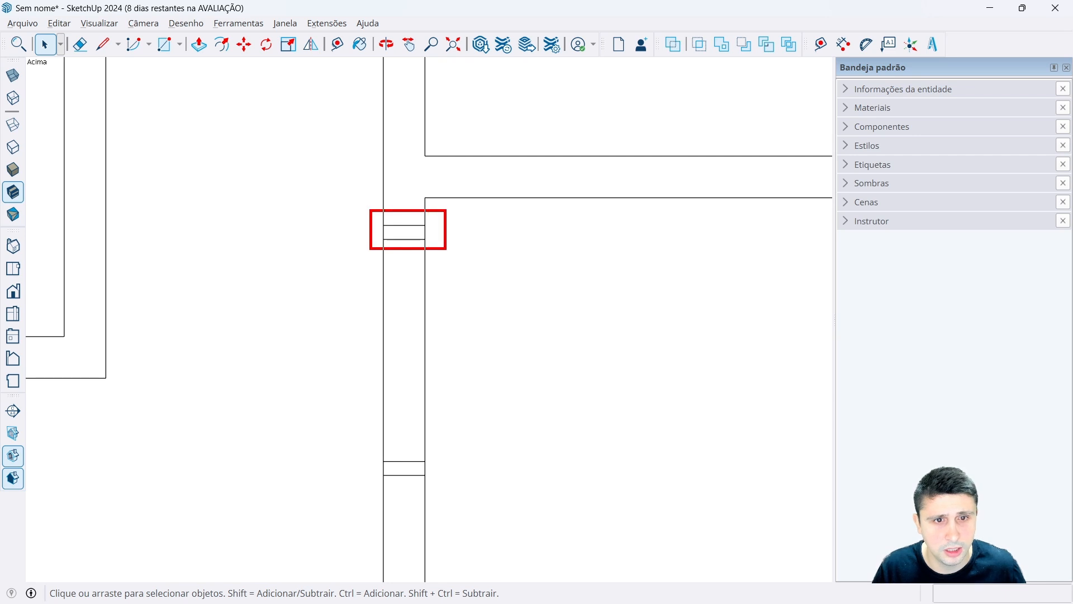
{"action": "left_click_drag", "start_coordinate": [367, 450], "coordinate": [444, 483], "text": "ctrl"}
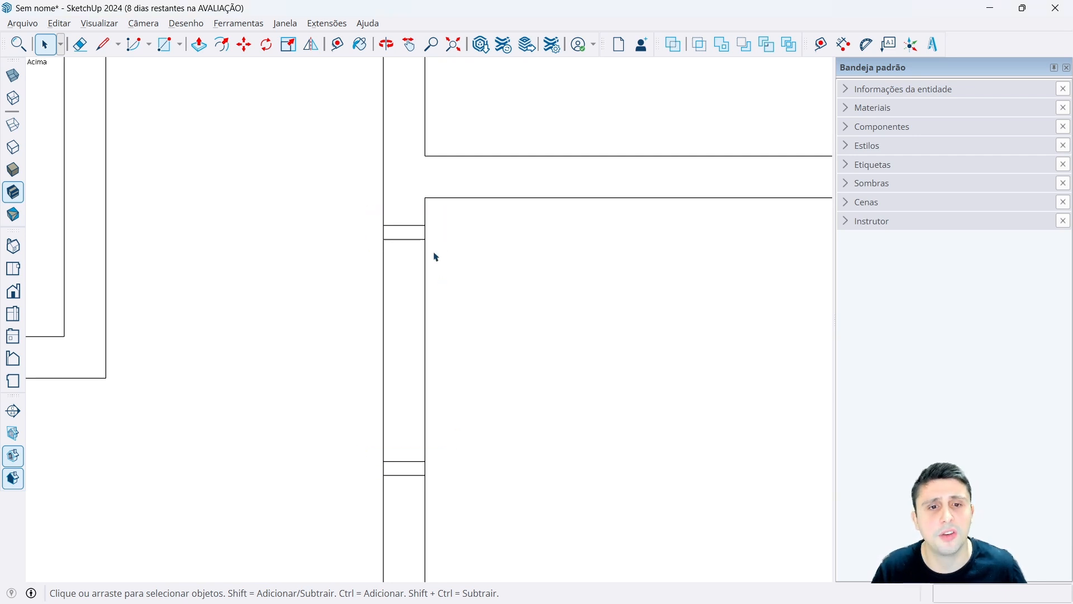
{"action": "scroll", "coordinate": [529, 359], "scroll_direction": "down", "scroll_amount": 5}
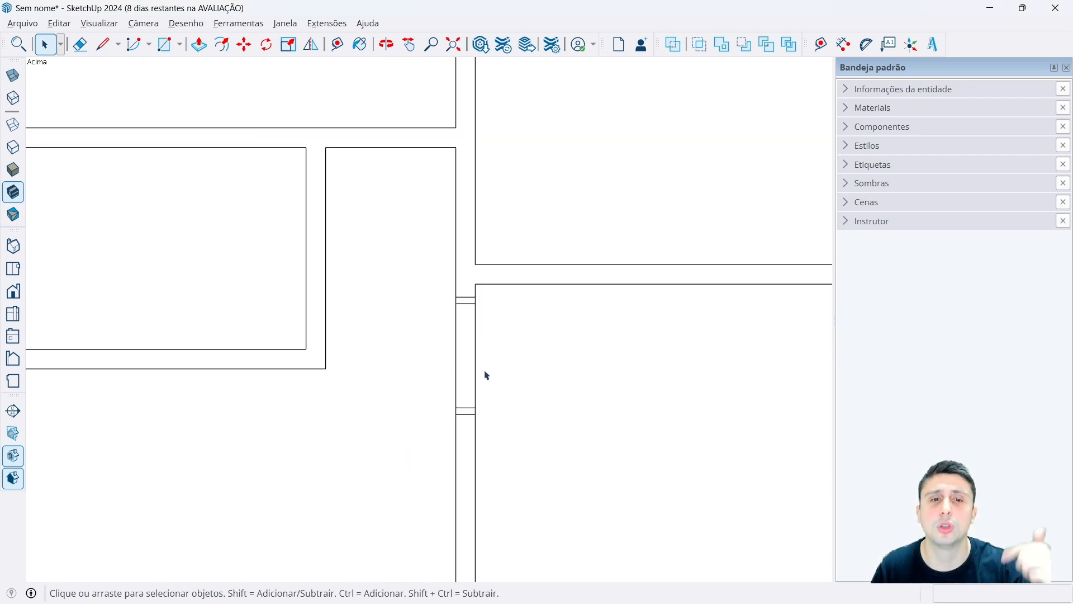
{"action": "scroll", "coordinate": [512, 386], "scroll_direction": "down", "scroll_amount": 1}
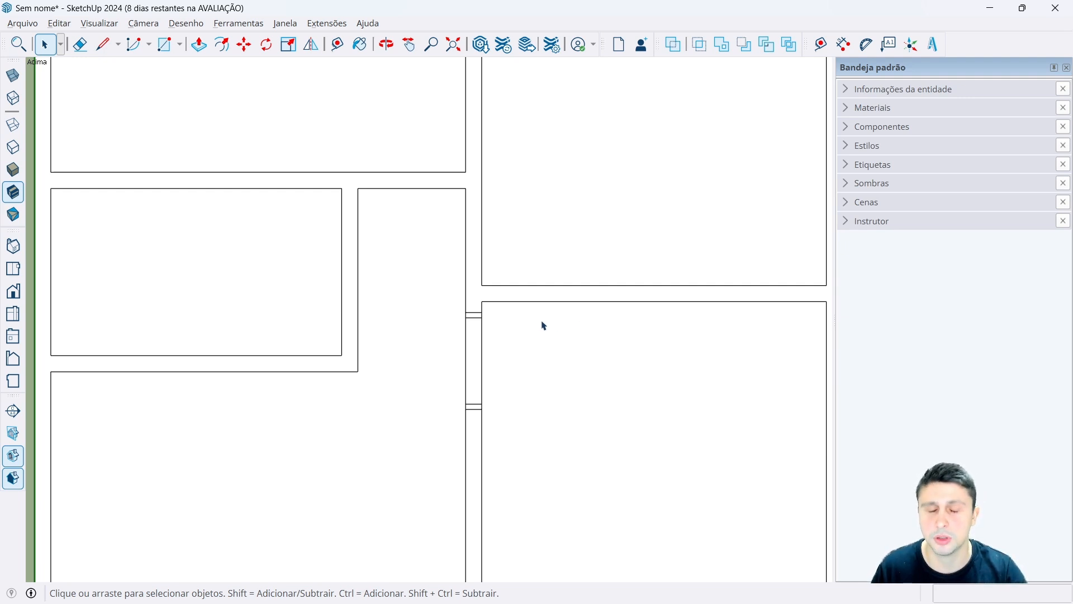
Draw a 0,80 m horizontal line into the room from the upper door jamb's lower corner as the door leaf's first edge.
{"action": "left_click", "coordinate": [103, 44]}
{"action": "scroll", "coordinate": [467, 302], "scroll_direction": "up", "scroll_amount": 3}
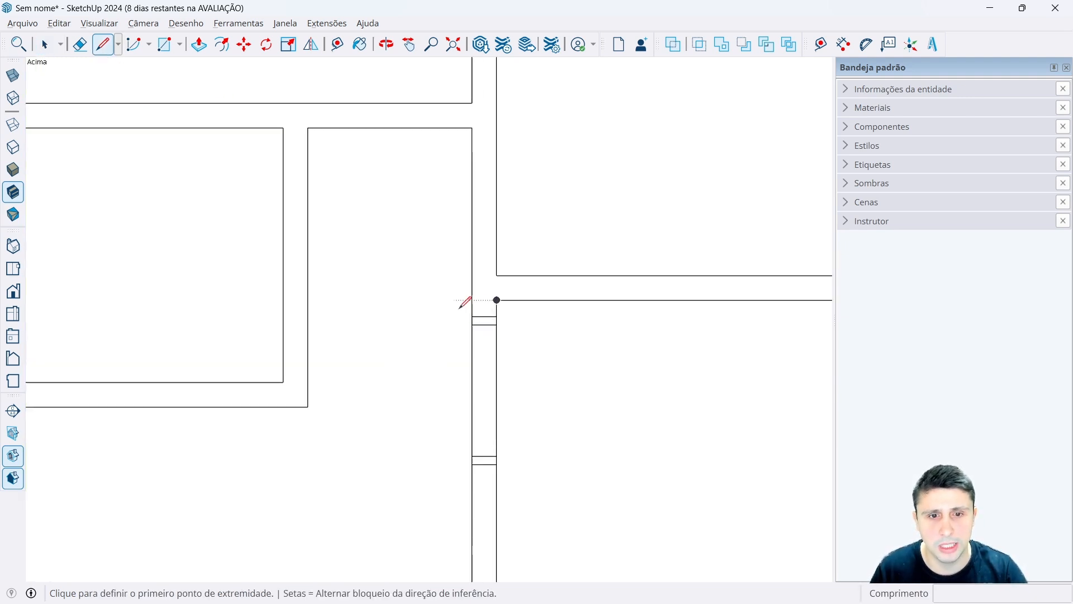
{"action": "left_click", "coordinate": [495, 322]}
{"action": "type", "text": "0"}
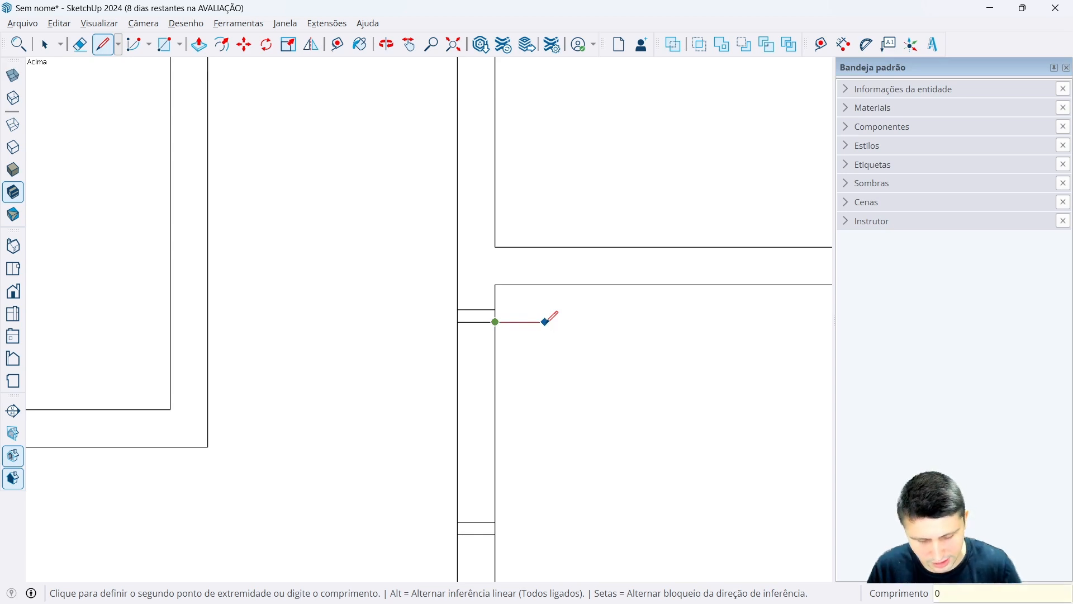
{"action": "type", "text": ",80"}
{"action": "key", "text": "Return"}
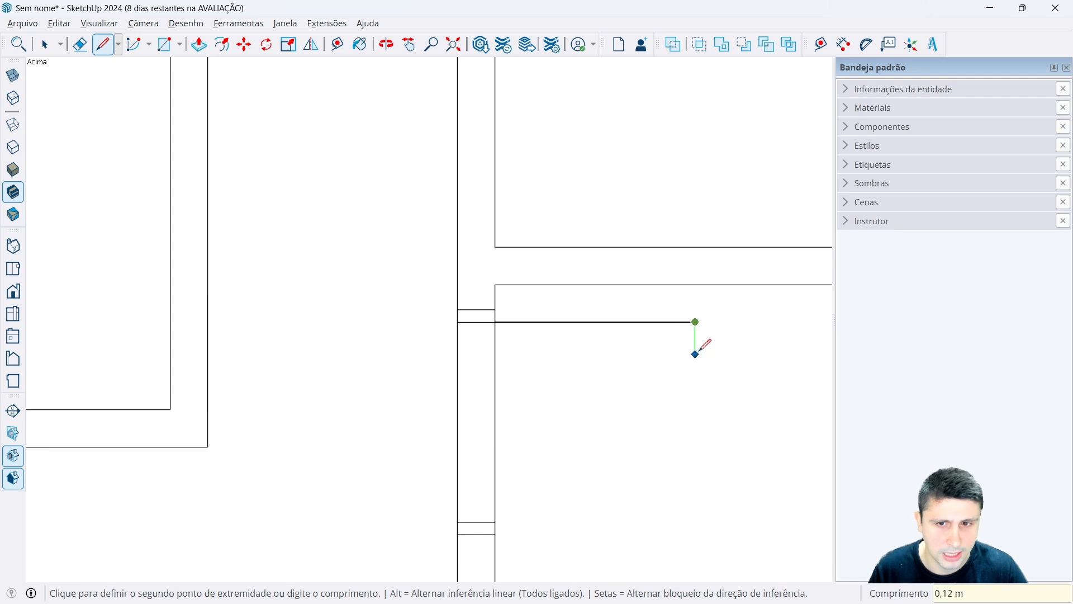
Complete the open door leaf with a 0,05 m end edge and a parallel line back to the wall.
{"action": "scroll", "coordinate": [695, 346], "scroll_direction": "up", "scroll_amount": 2}
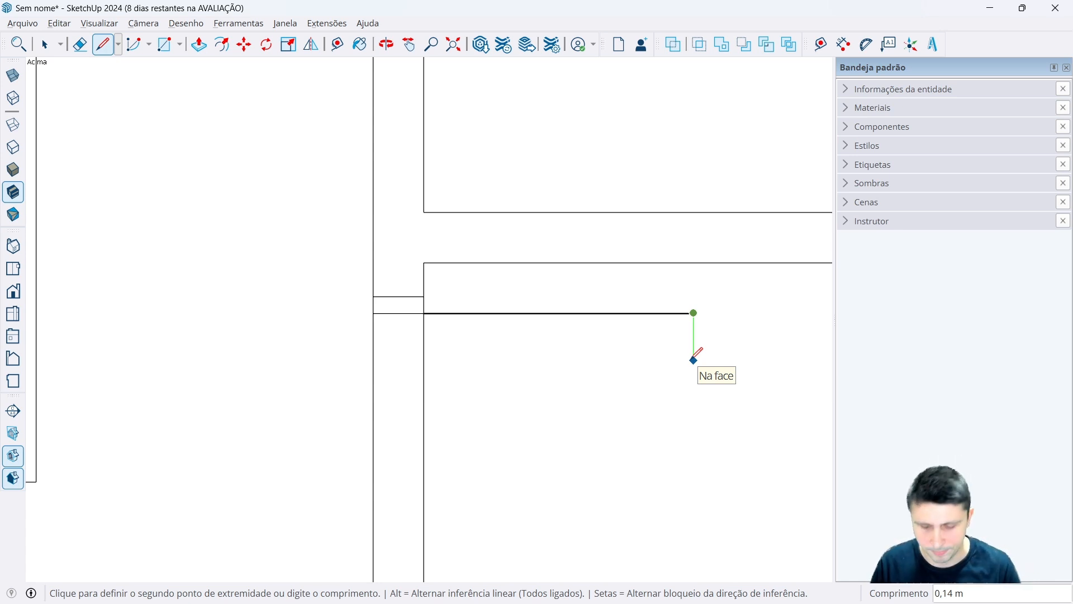
{"action": "type", "text": "0,05"}
{"action": "key", "text": "Return"}
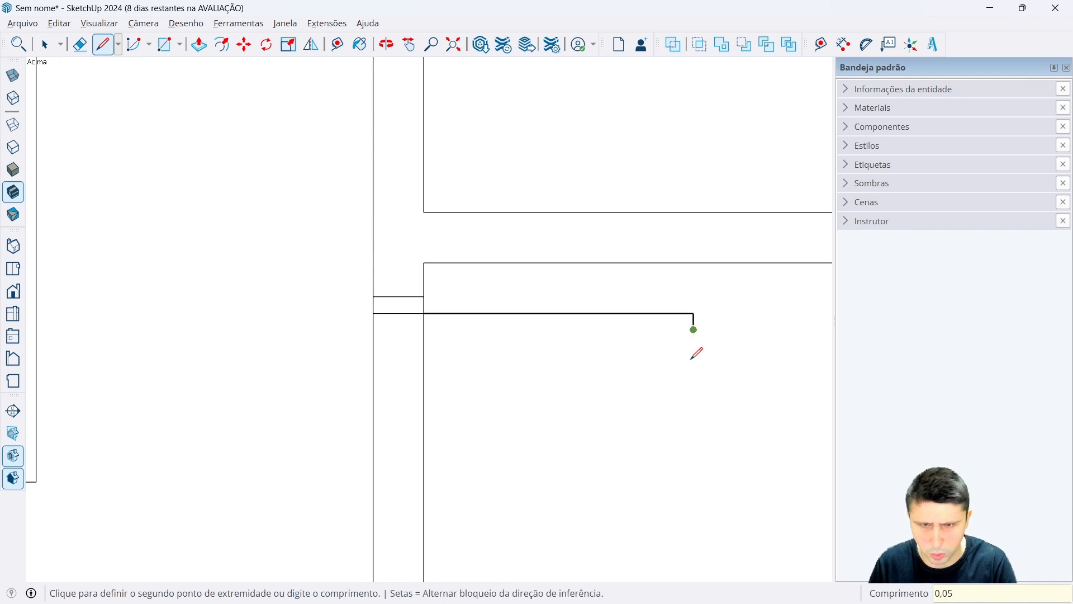
{"action": "left_click", "coordinate": [425, 330]}
{"action": "key", "text": "space"}
{"action": "scroll", "coordinate": [469, 357], "scroll_direction": "down", "scroll_amount": 3}
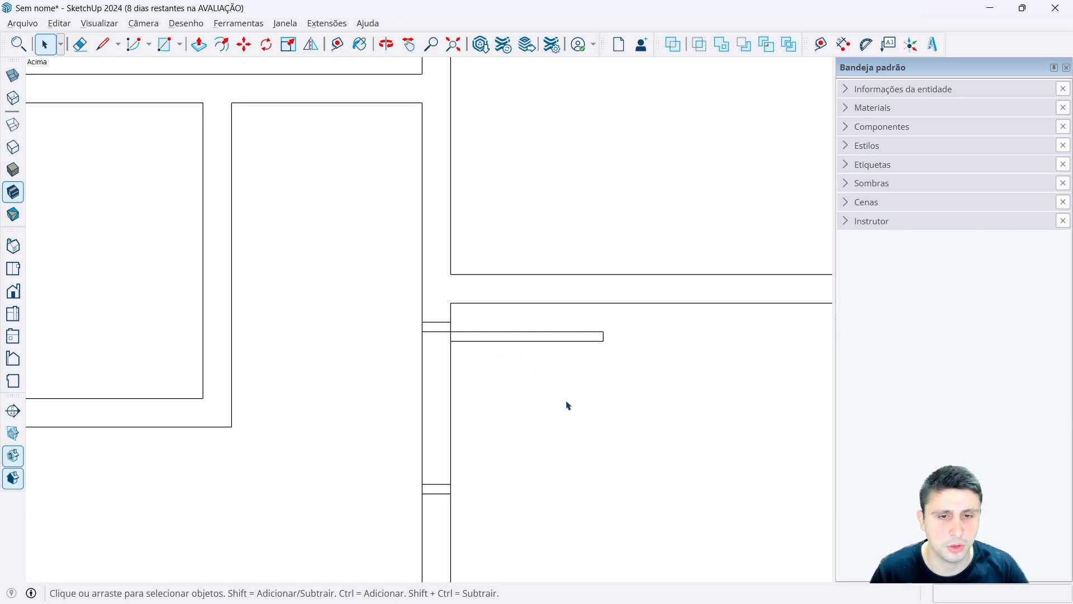
{"action": "middle_click_drag", "start_coordinate": [569, 406], "coordinate": [520, 362]}
{"action": "middle_click_drag", "start_coordinate": [446, 412], "coordinate": [131, 299]}
{"action": "left_click", "coordinate": [22, 278]}
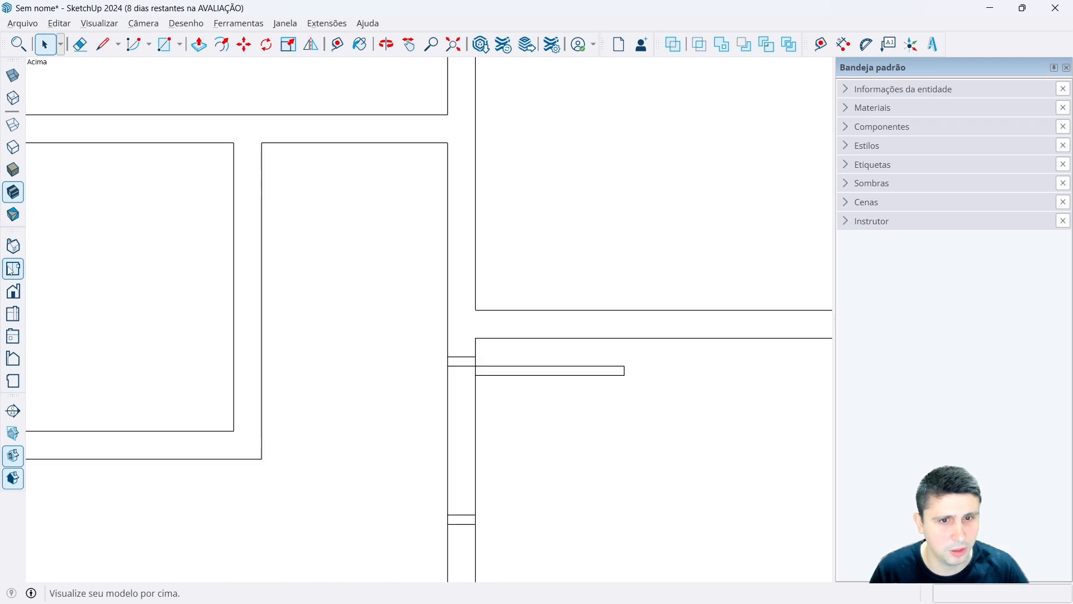
Draw the door swing as a two-point arc from the leaf's outer lower corner to the lower jamb's corner, with a bulge of about 0,20 m.
{"action": "scroll", "coordinate": [400, 275], "scroll_direction": "down", "scroll_amount": 4}
{"action": "scroll", "coordinate": [515, 336], "scroll_direction": "up", "scroll_amount": 5}
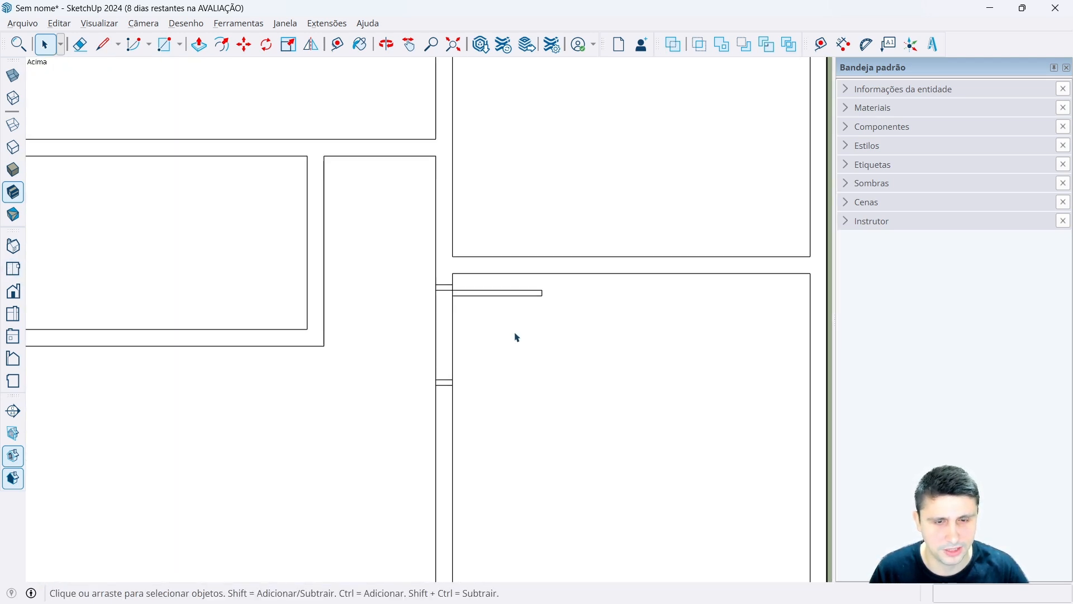
{"action": "left_click", "coordinate": [151, 47]}
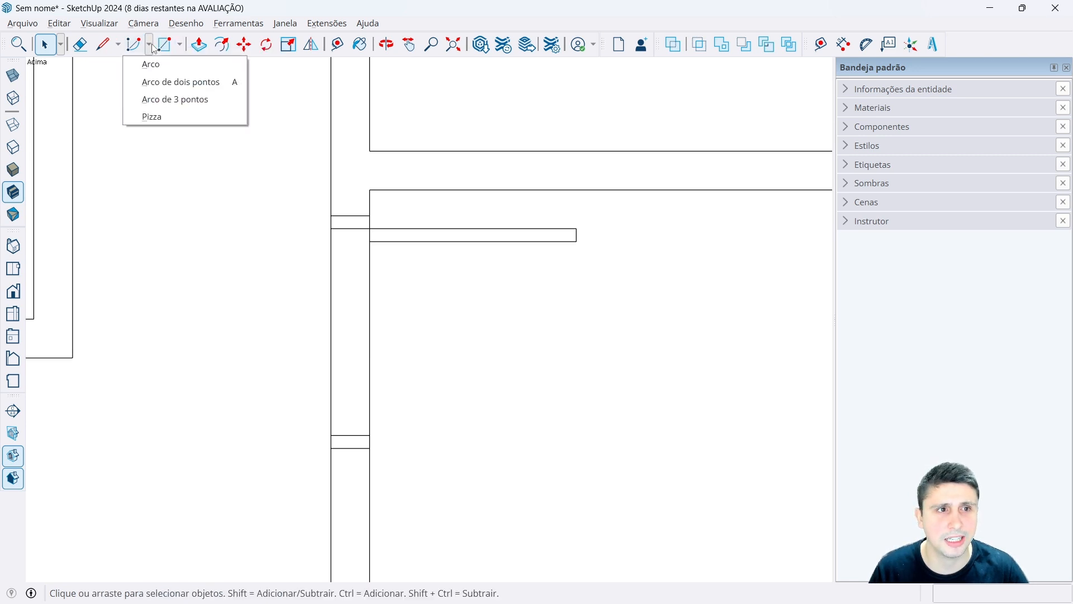
{"action": "left_click", "coordinate": [175, 89]}
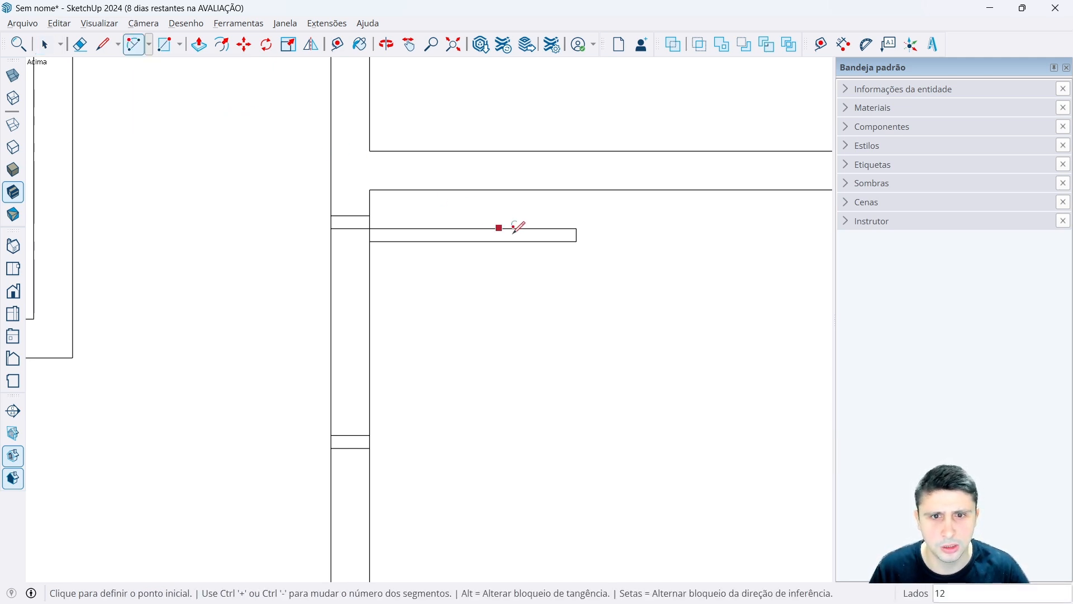
{"action": "left_click", "coordinate": [577, 241]}
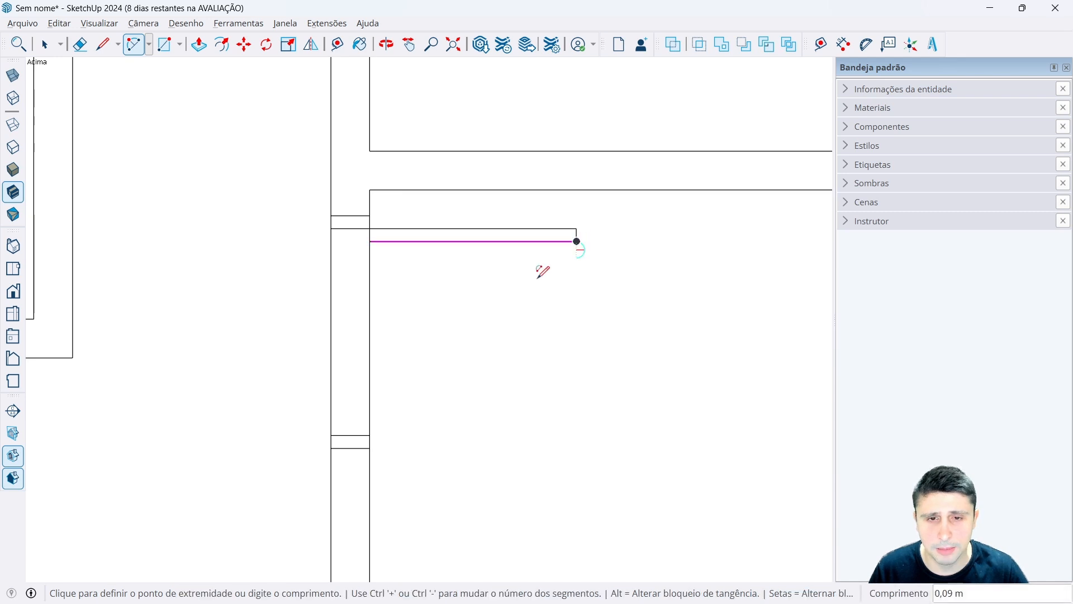
{"action": "left_click", "coordinate": [370, 434]}
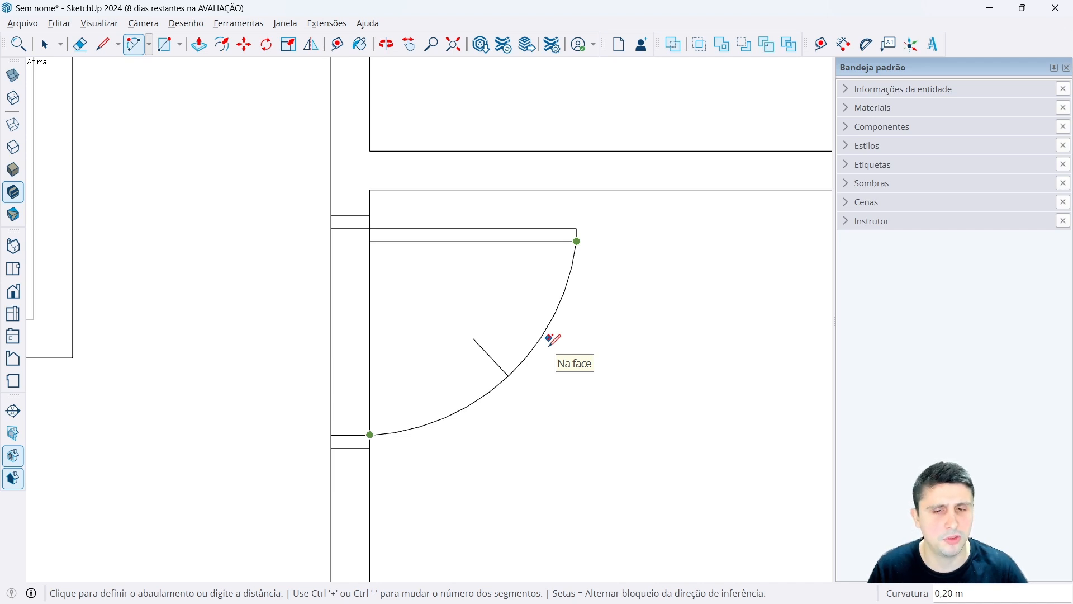
{"action": "left_click", "coordinate": [553, 339]}
{"action": "scroll", "coordinate": [398, 381], "scroll_direction": "down", "scroll_amount": 1}
{"action": "key", "text": "space"}
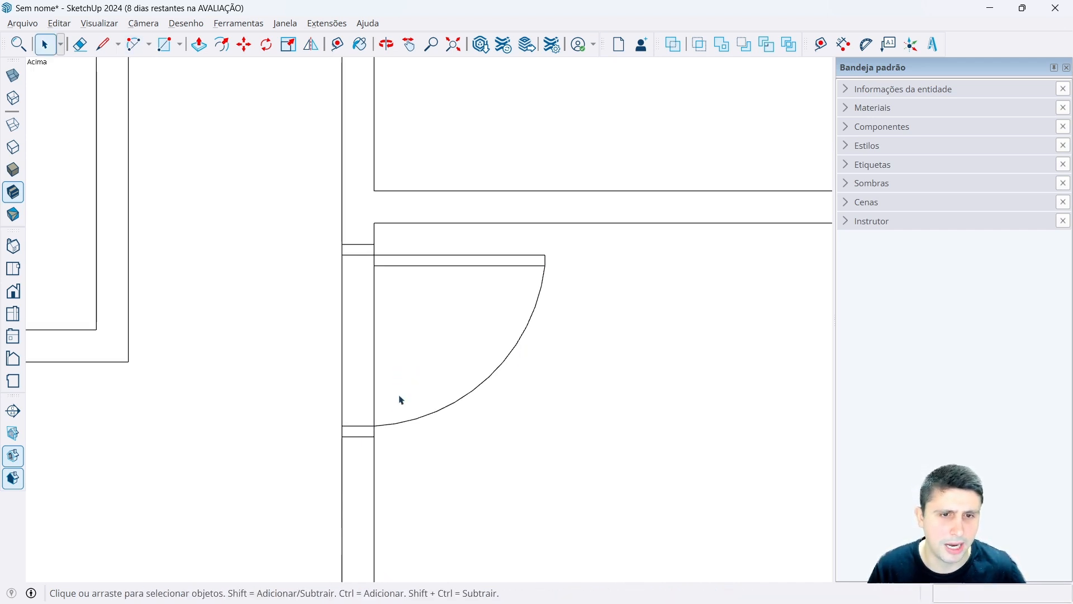
Examine the plan around the finished door and the hallway walls to locate the next door opening.
{"action": "scroll", "coordinate": [489, 388], "scroll_direction": "down", "scroll_amount": 1}
{"action": "scroll", "coordinate": [340, 372], "scroll_direction": "down", "scroll_amount": 1}
{"action": "scroll", "coordinate": [578, 369], "scroll_direction": "down", "scroll_amount": 1}
{"action": "scroll", "coordinate": [546, 374], "scroll_direction": "down", "scroll_amount": 2}
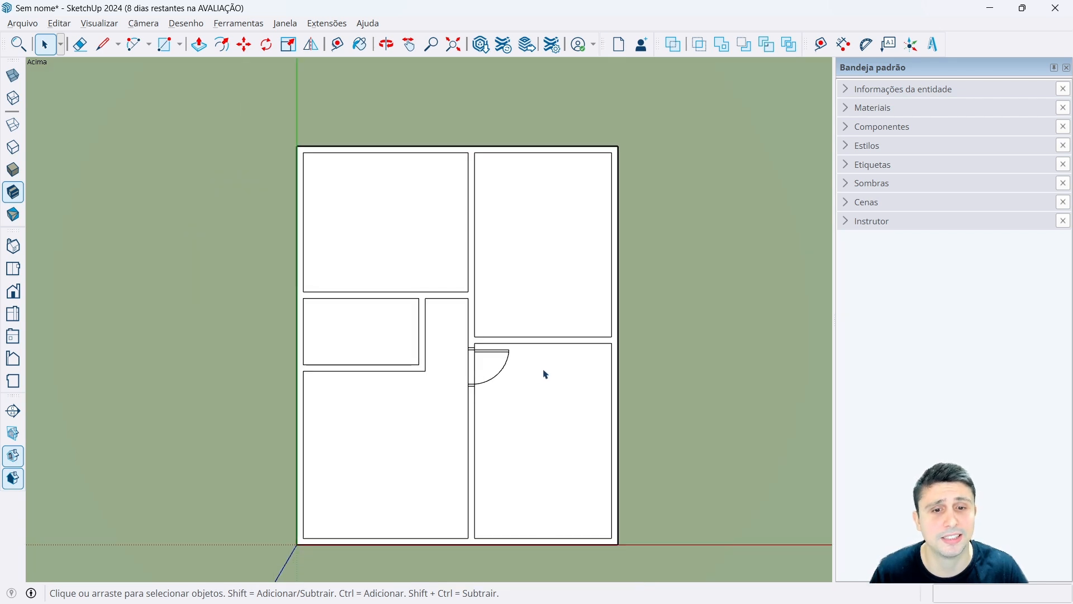
{"action": "scroll", "coordinate": [516, 374], "scroll_direction": "up", "scroll_amount": 5}
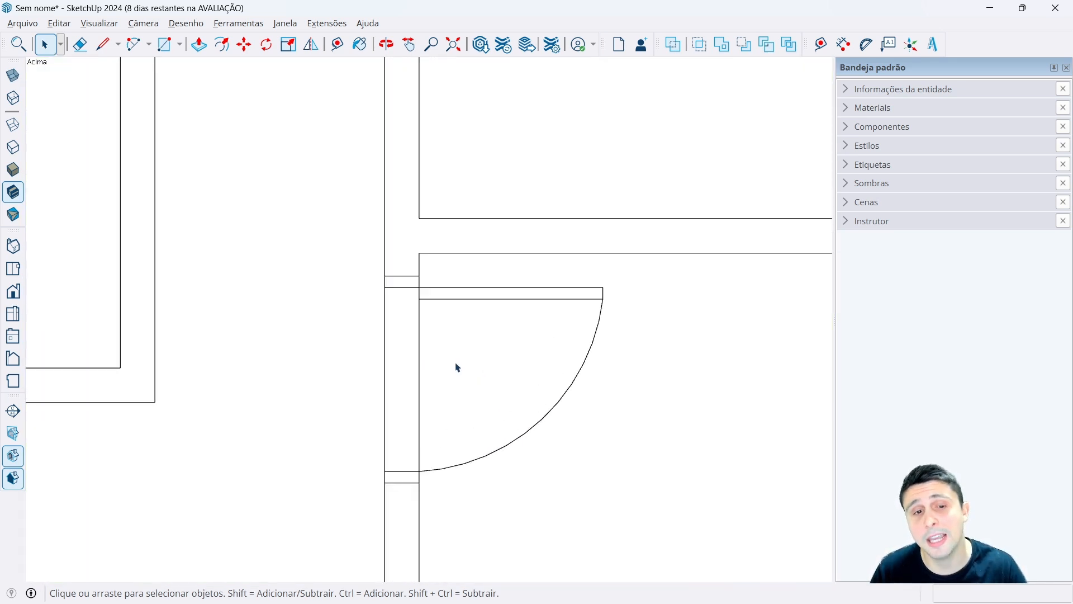
{"action": "scroll", "coordinate": [461, 373], "scroll_direction": "down", "scroll_amount": 1}
{"action": "scroll", "coordinate": [575, 354], "scroll_direction": "down", "scroll_amount": 1}
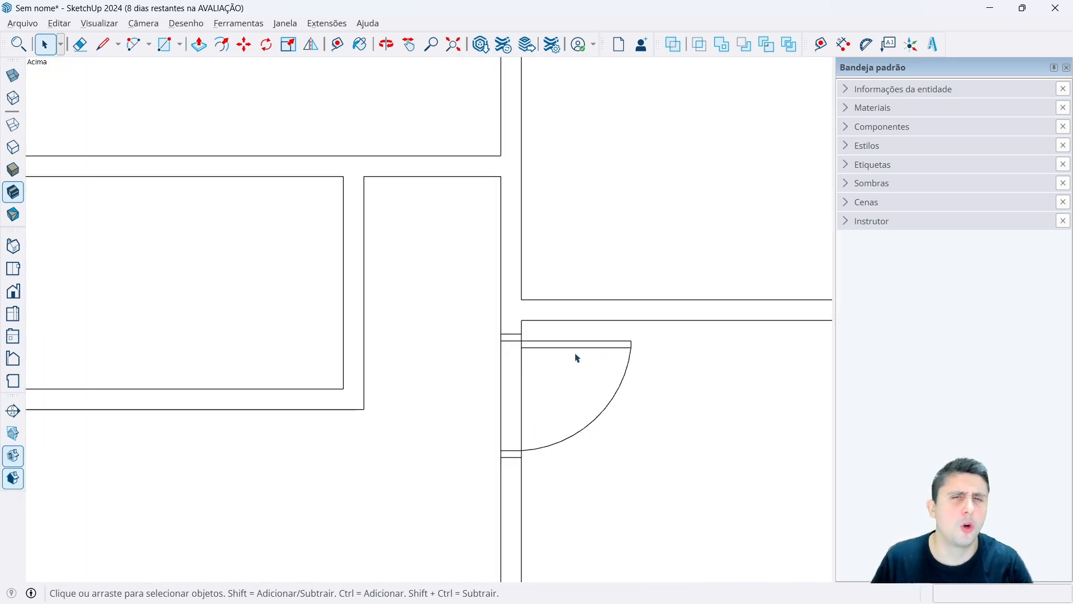
{"action": "scroll", "coordinate": [554, 283], "scroll_direction": "down", "scroll_amount": 4}
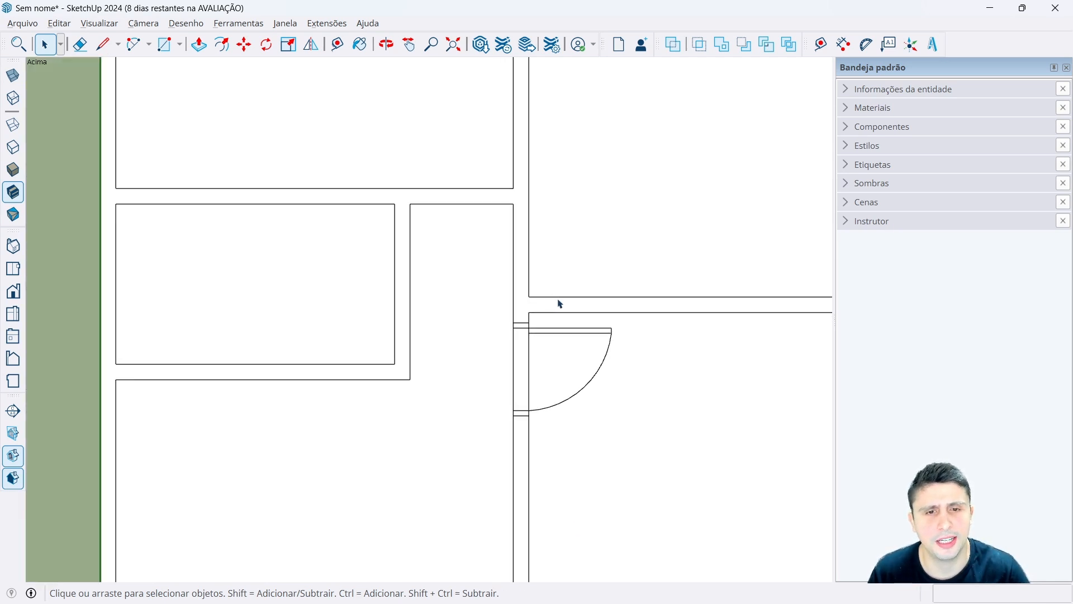
{"action": "scroll", "coordinate": [571, 310], "scroll_direction": "up", "scroll_amount": 1}
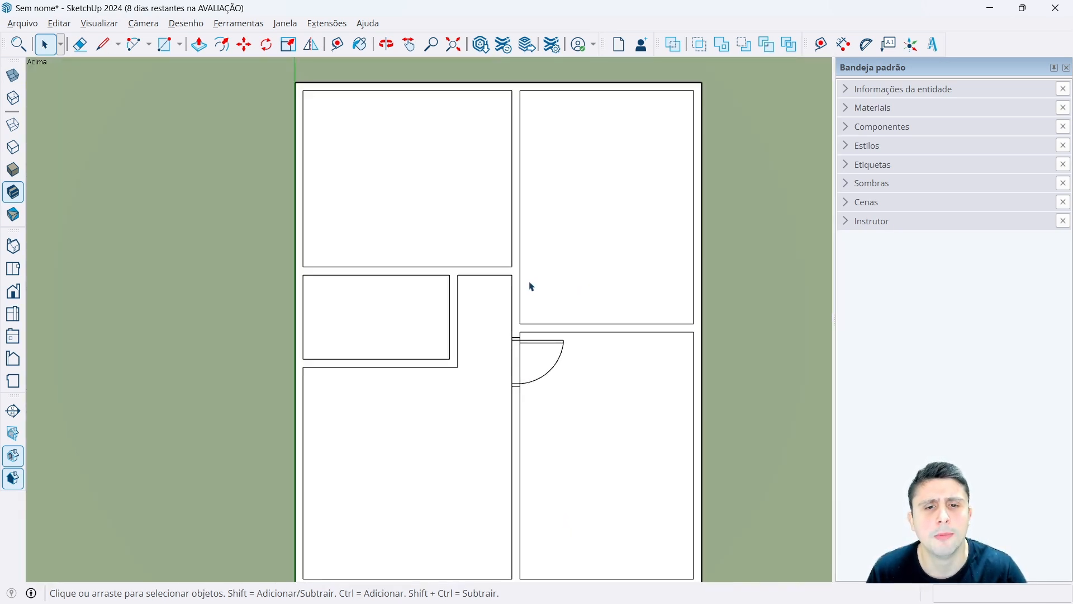
{"action": "scroll", "coordinate": [529, 282], "scroll_direction": "up", "scroll_amount": 3}
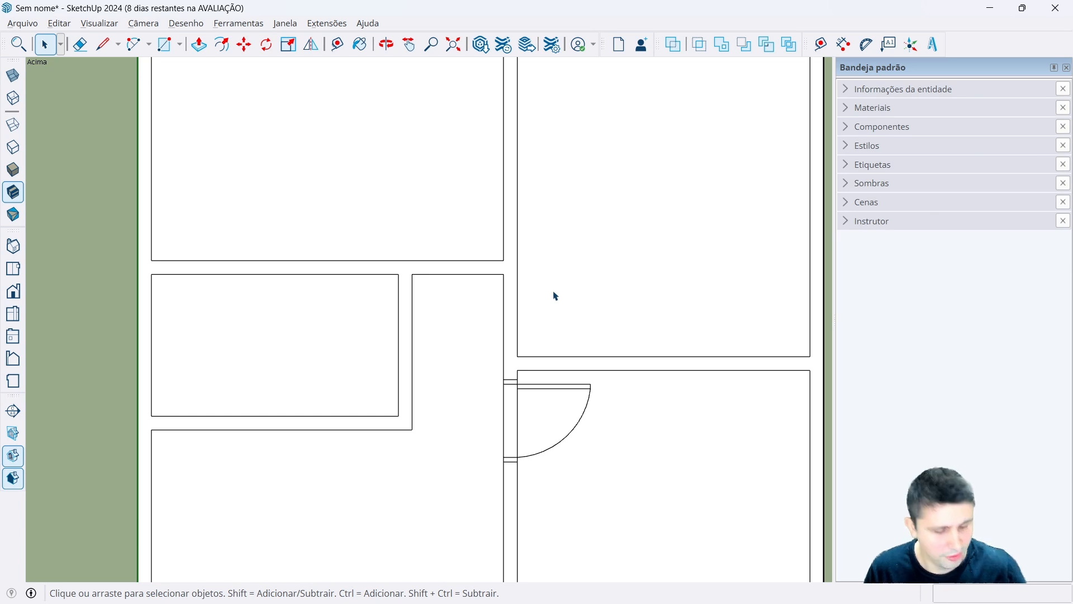
{"action": "left_click_drag", "start_coordinate": [495, 272], "coordinate": [543, 350]}
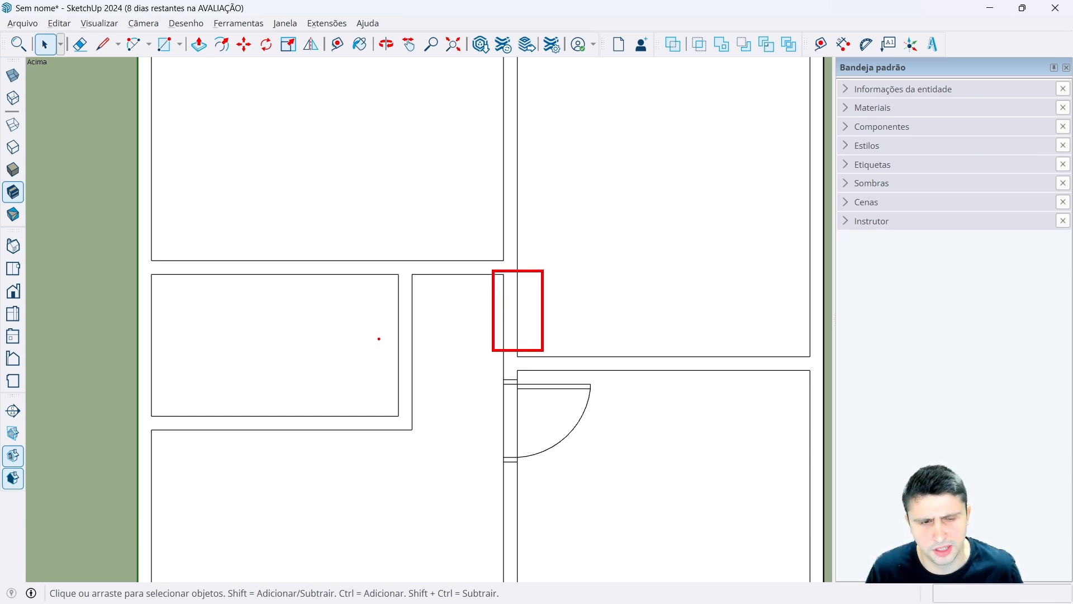
{"action": "left_click_drag", "start_coordinate": [377, 329], "coordinate": [439, 422]}
{"action": "key", "text": "Escape"}
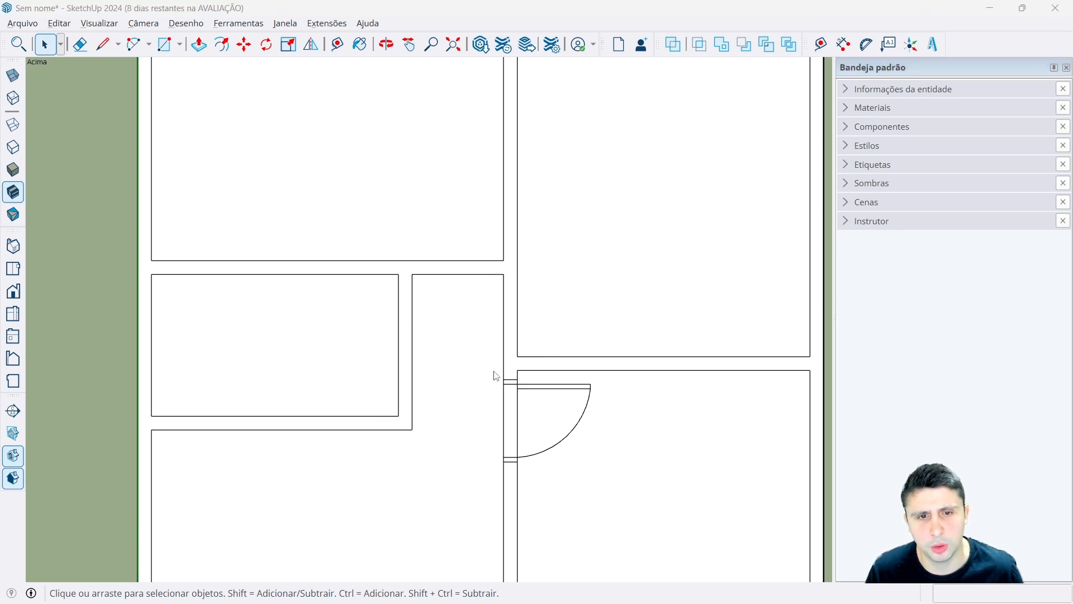
{"action": "mouse_move", "coordinate": [145, 253]}
{"action": "left_mouse_down"}
{"action": "mouse_move", "coordinate": [391, 286]}
{"action": "mouse_move", "coordinate": [523, 287]}
{"action": "left_mouse_up"}
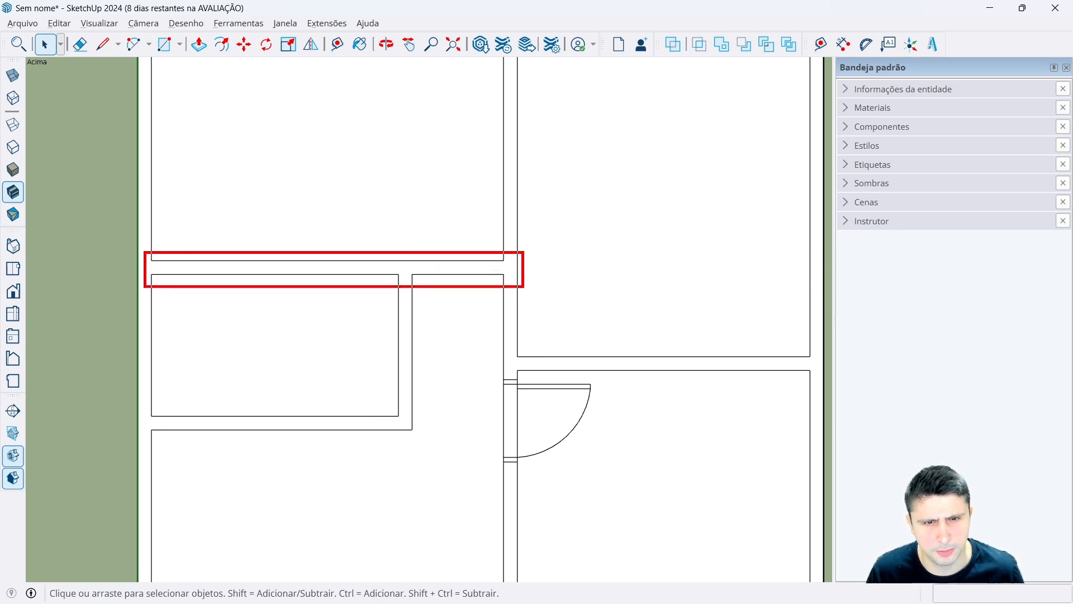
{"action": "key", "text": "Escape"}
Place a horizontal guide 0,10 m above the upper-right room's bottom wall edge and a second guide 0,05 m above it.
{"action": "scroll", "coordinate": [545, 291], "scroll_direction": "up", "scroll_amount": 2}
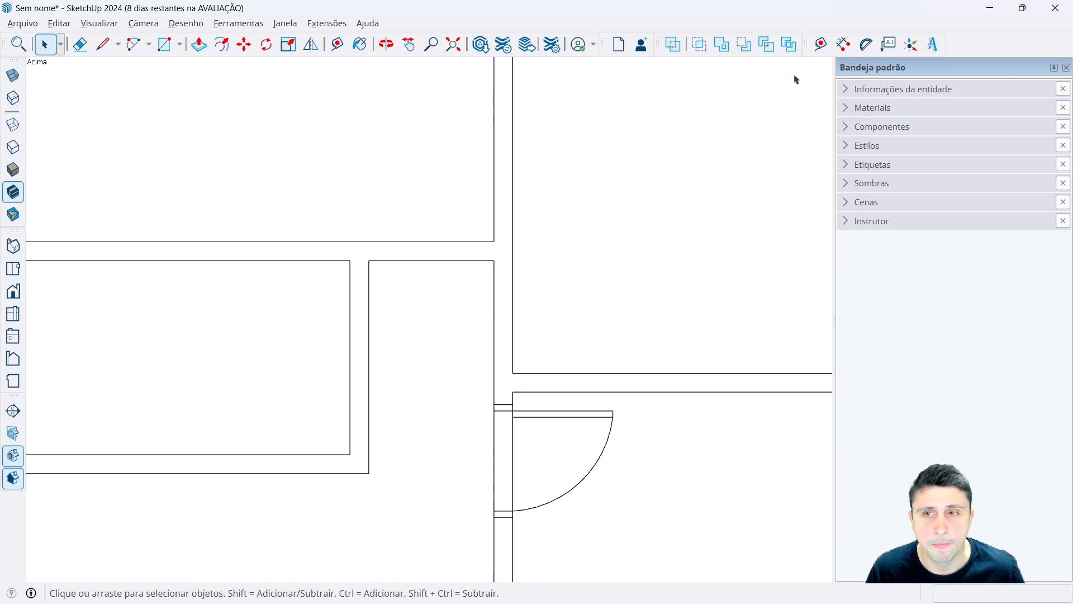
{"action": "left_click", "coordinate": [821, 45]}
{"action": "scroll", "coordinate": [503, 391], "scroll_direction": "up", "scroll_amount": 2}
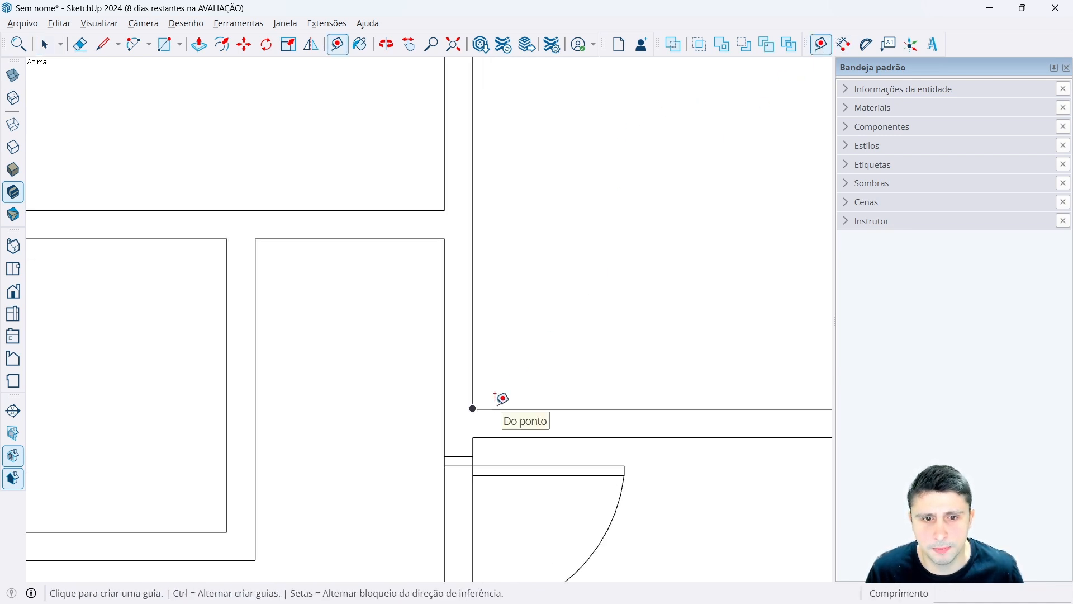
{"action": "left_click", "coordinate": [495, 409]}
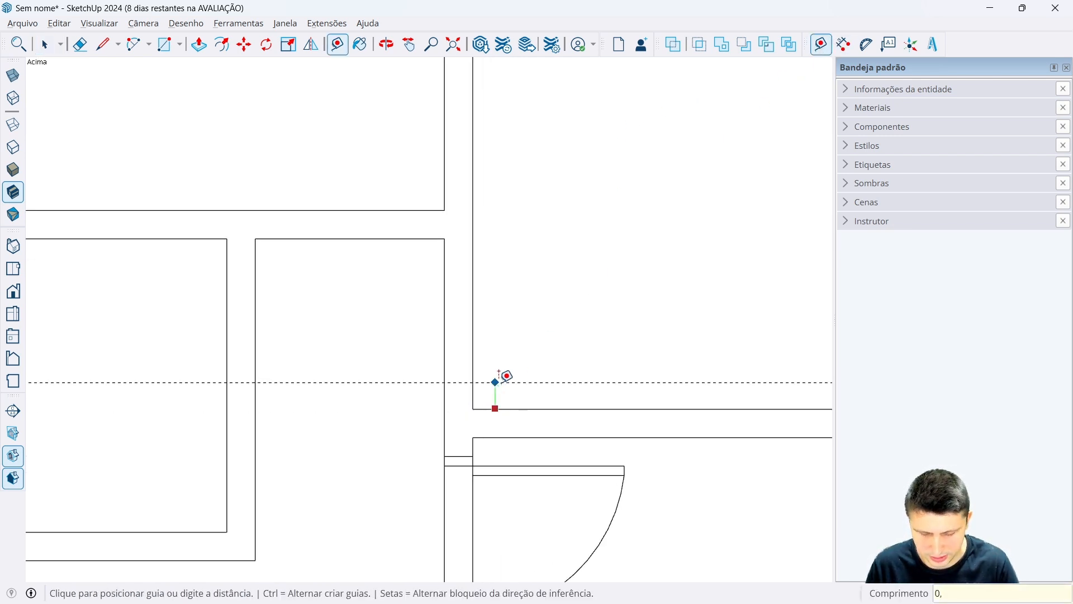
{"action": "type", "text": "0,10"}
{"action": "key", "text": "Return"}
{"action": "left_click", "coordinate": [502, 389]}
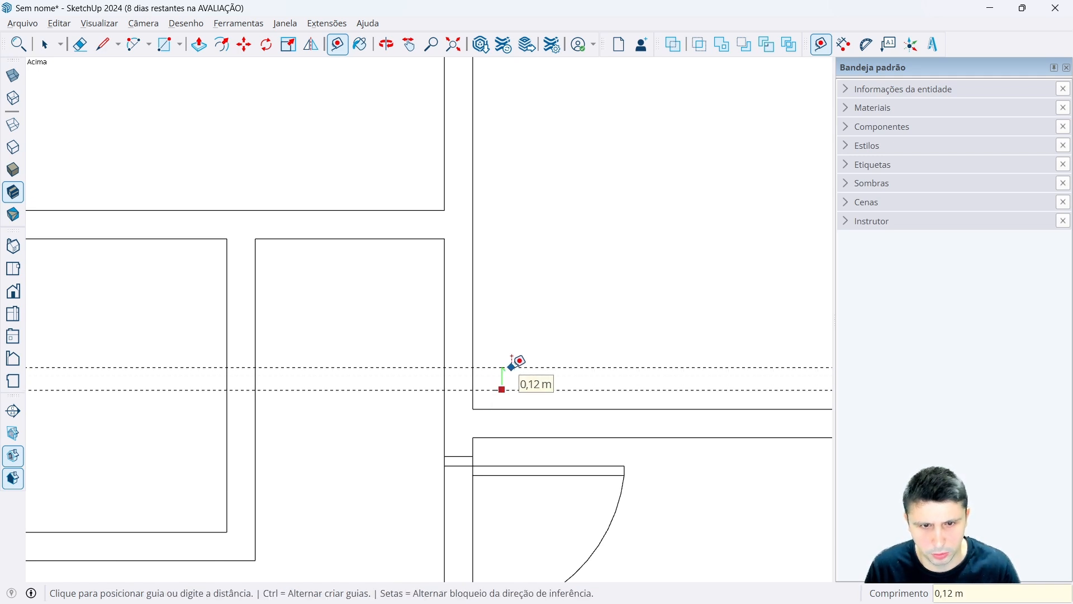
{"action": "type", "text": "0,05"}
{"action": "key", "text": "Return"}
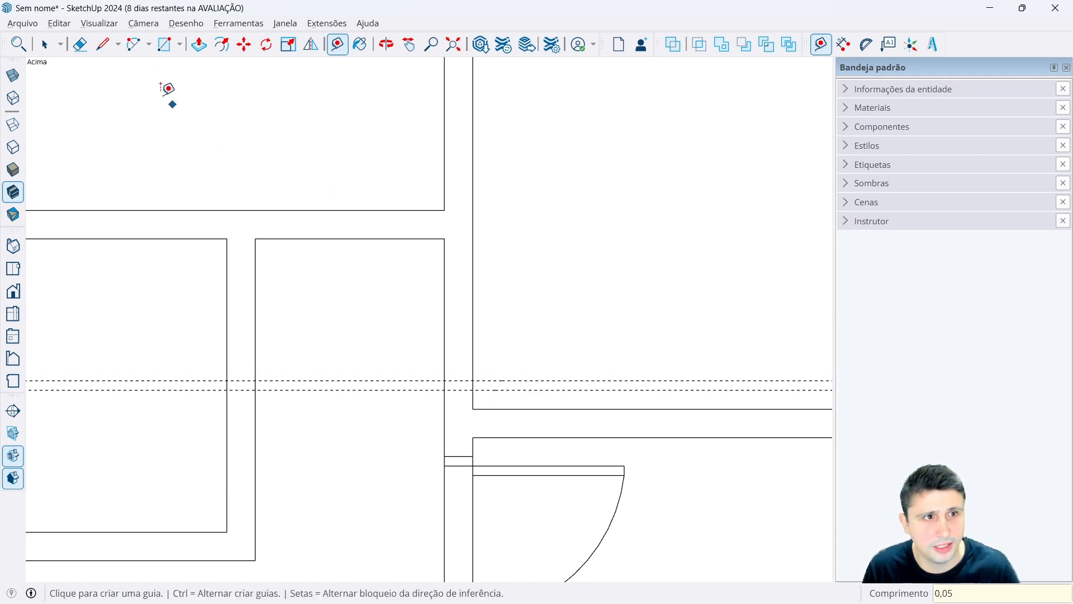
Draw the second door's lower jamb as a rectangle across the hallway wall between the two guides.
{"action": "left_click", "coordinate": [164, 45]}
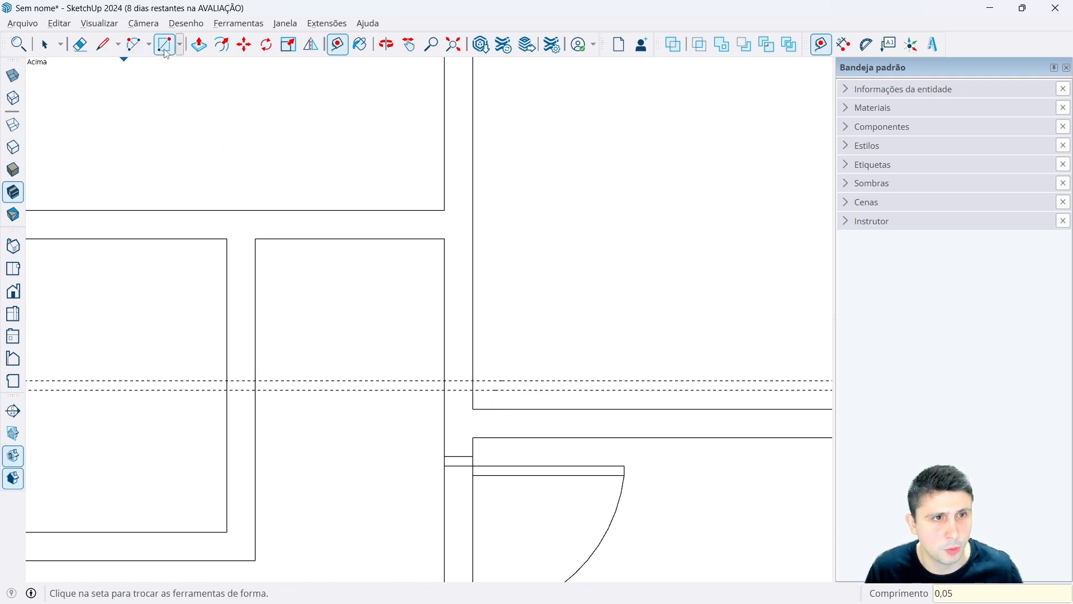
{"action": "left_click", "coordinate": [445, 381]}
{"action": "left_click", "coordinate": [473, 390]}
{"action": "key", "text": "space"}
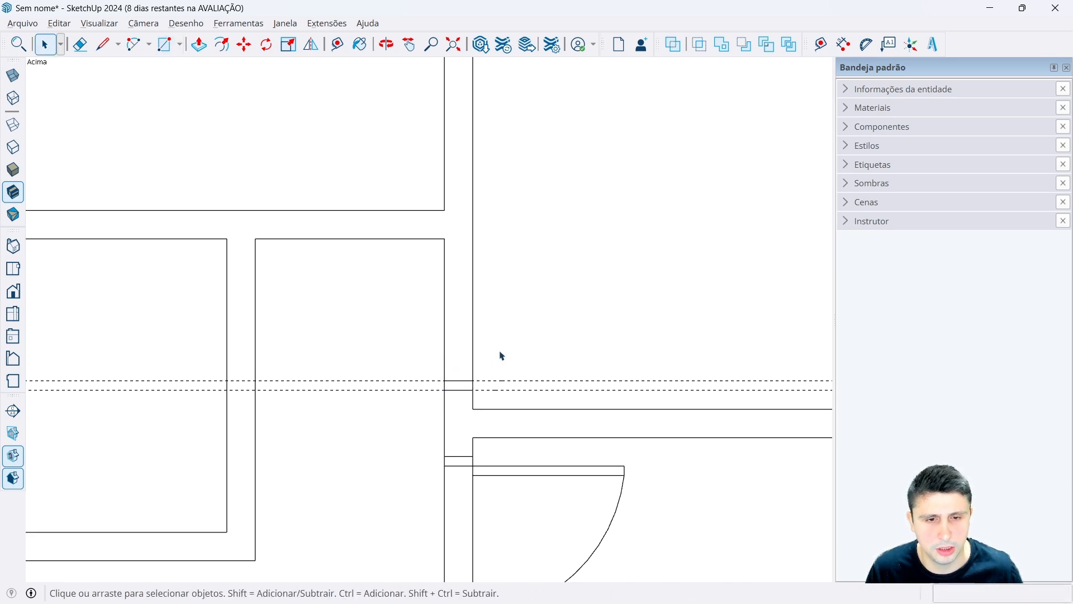
Place a guide 0,60 m above the lower jamb's upper edge for the door width, and another 0,05 m above that.
{"action": "left_click", "coordinate": [818, 46]}
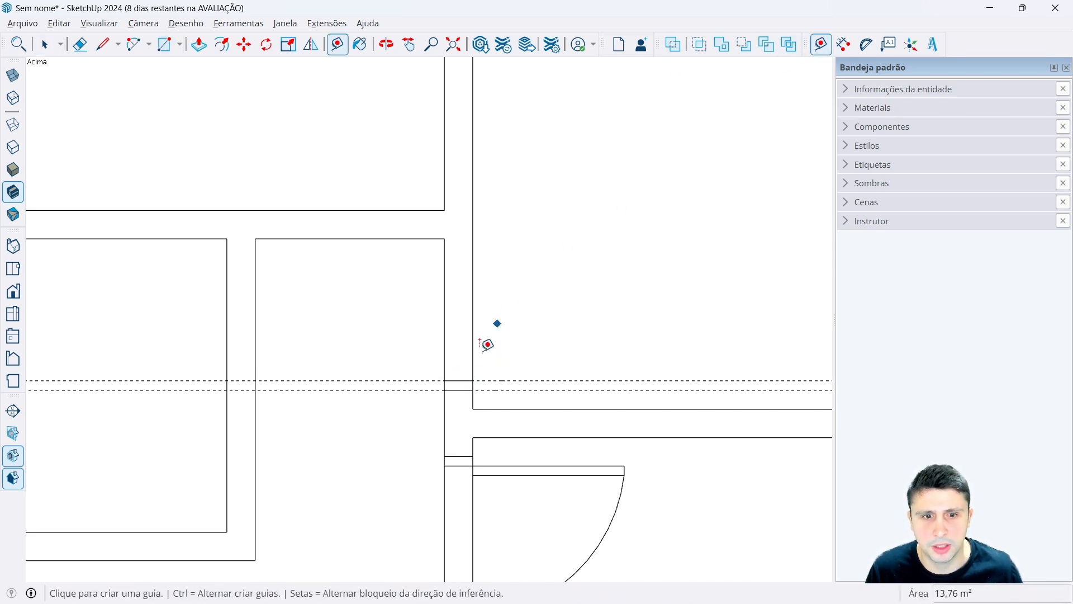
{"action": "left_click", "coordinate": [498, 380]}
{"action": "type", "text": "0,60"}
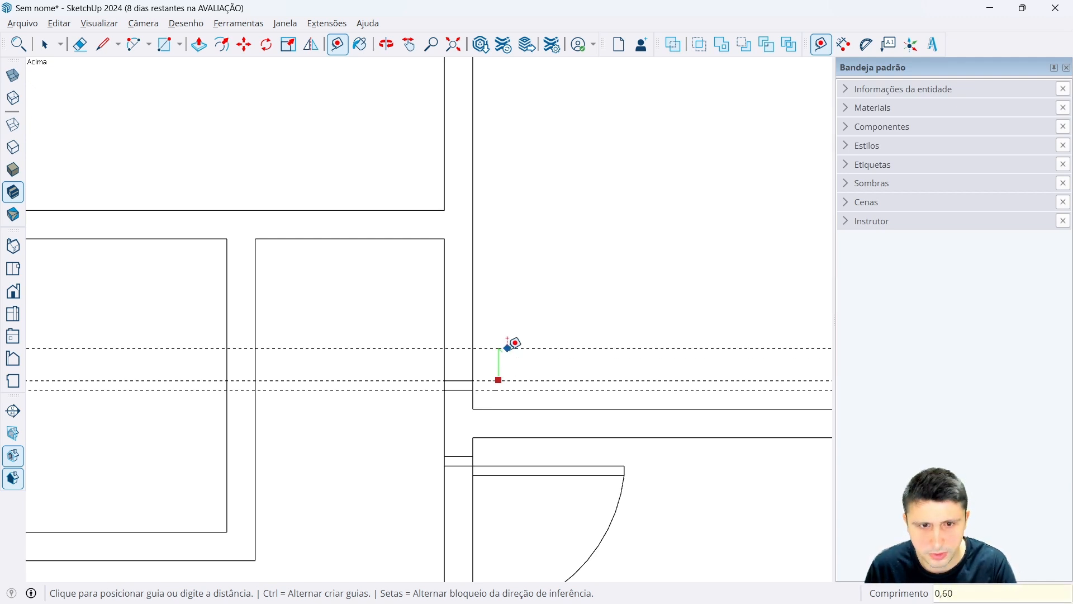
{"action": "key", "text": "Return"}
{"action": "left_click", "coordinate": [525, 267]}
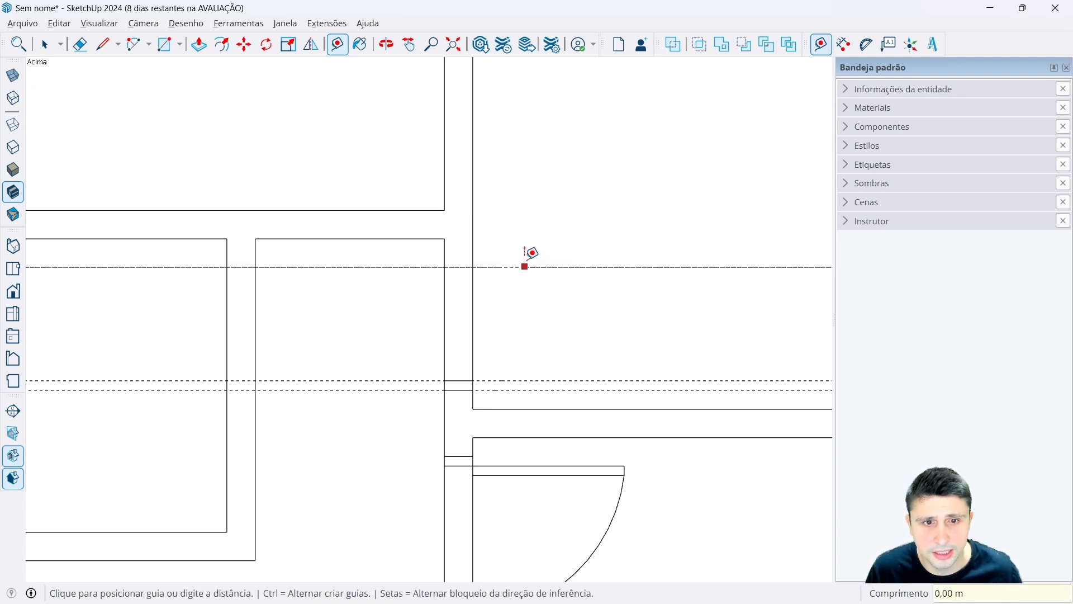
{"action": "type", "text": "0,05"}
{"action": "key", "text": "Return"}
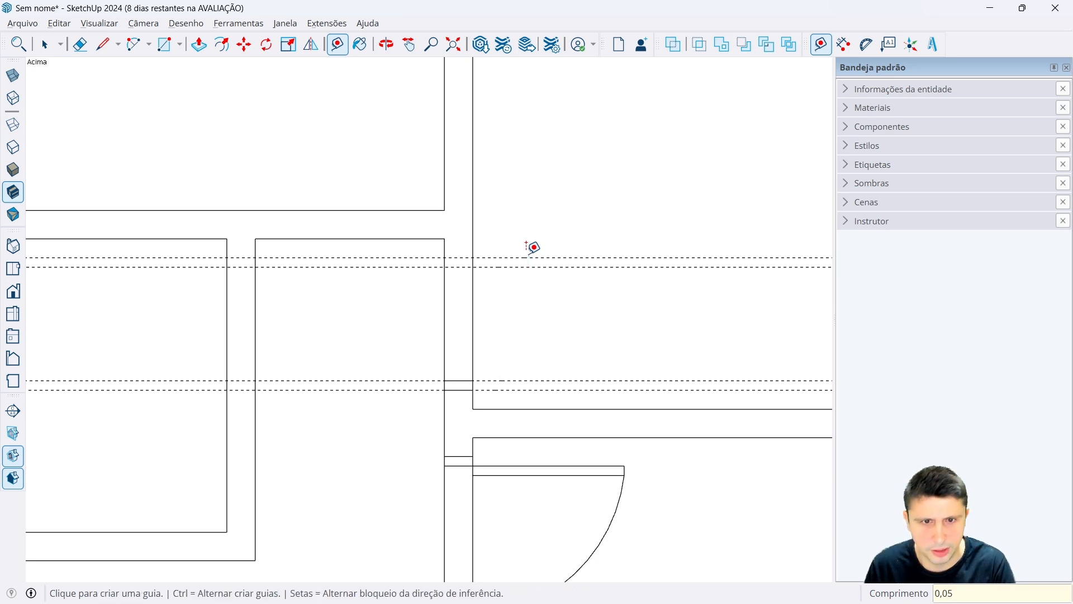
Draw the second door's upper jamb as a rectangle across the hallway wall between the two upper guides.
{"action": "left_click", "coordinate": [164, 44]}
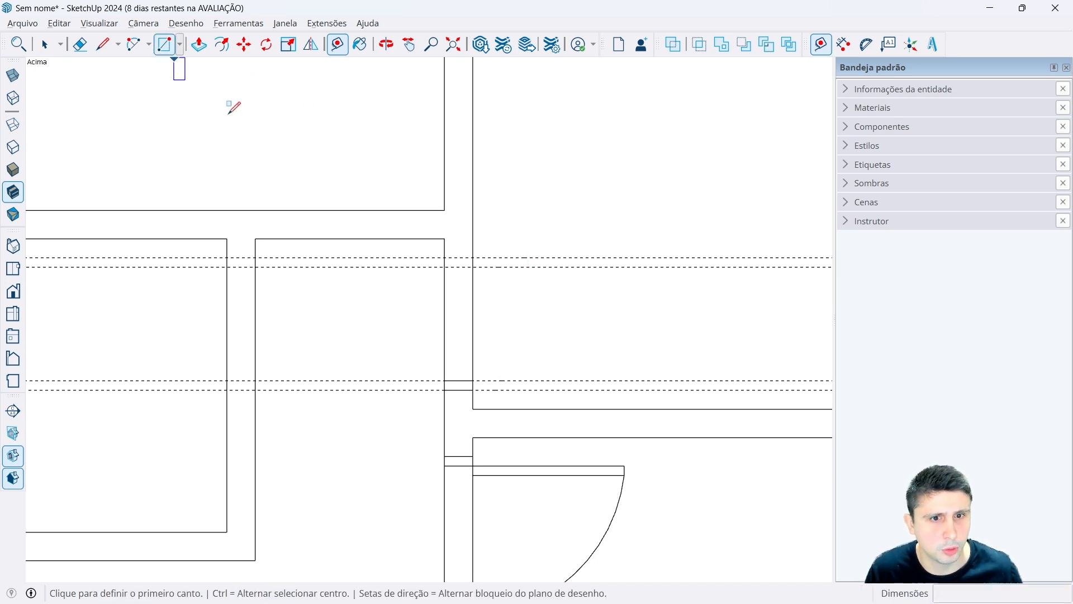
{"action": "left_click", "coordinate": [444, 257]}
{"action": "left_click", "coordinate": [473, 267]}
{"action": "key", "text": "space"}
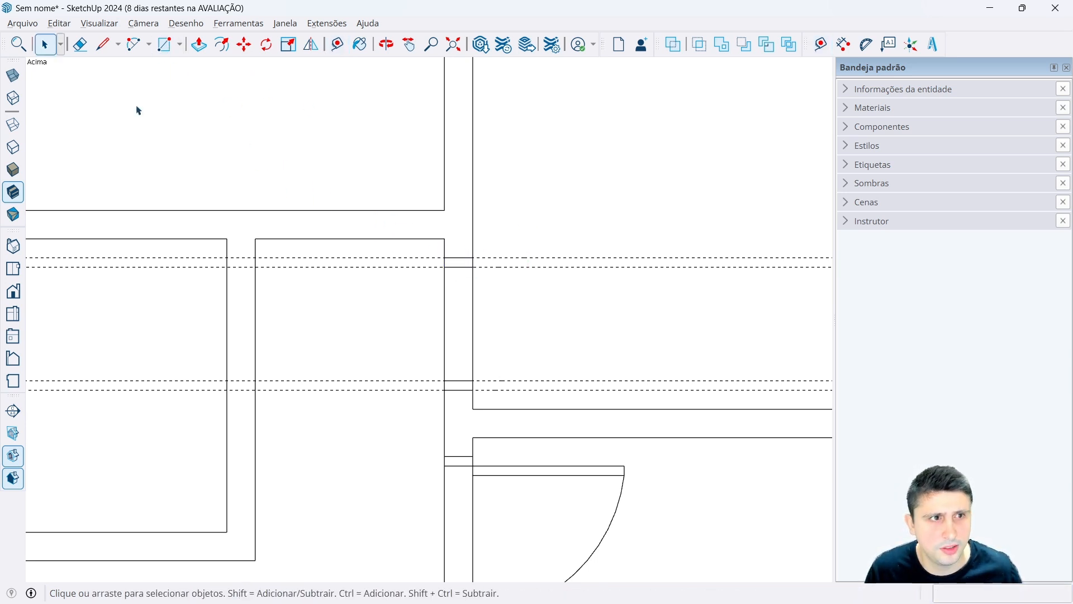
Erase the four construction guides around the second door opening.
{"action": "left_click", "coordinate": [80, 44]}
{"action": "left_click_drag", "start_coordinate": [509, 233], "coordinate": [520, 302]}
{"action": "left_click_drag", "start_coordinate": [526, 381], "coordinate": [525, 383]}
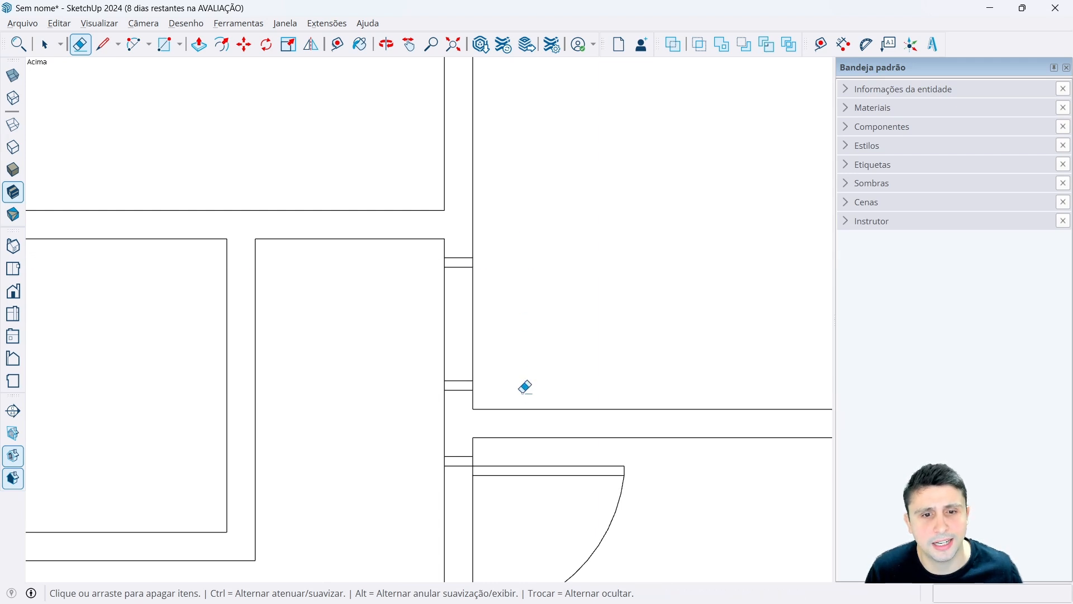
{"action": "key", "text": "space"}
Draw the second door's open leaf from the lower jamb's upper edge into the room, 0,60 m long and as thick as the jamb.
{"action": "scroll", "coordinate": [568, 320], "scroll_direction": "down", "scroll_amount": 3}
{"action": "scroll", "coordinate": [565, 306], "scroll_direction": "up", "scroll_amount": 1}
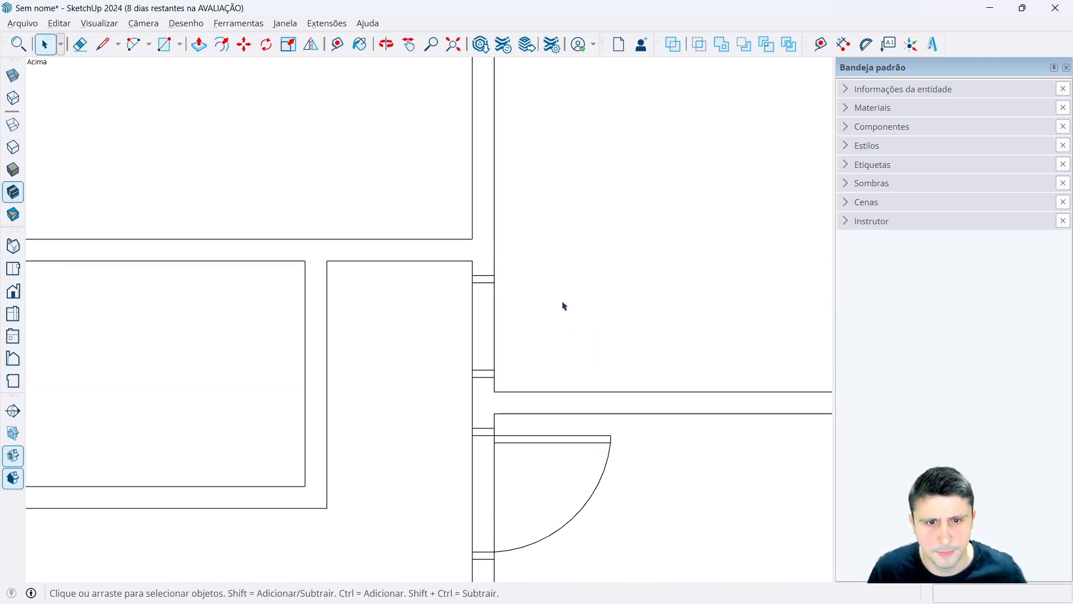
{"action": "scroll", "coordinate": [551, 346], "scroll_direction": "up", "scroll_amount": 2}
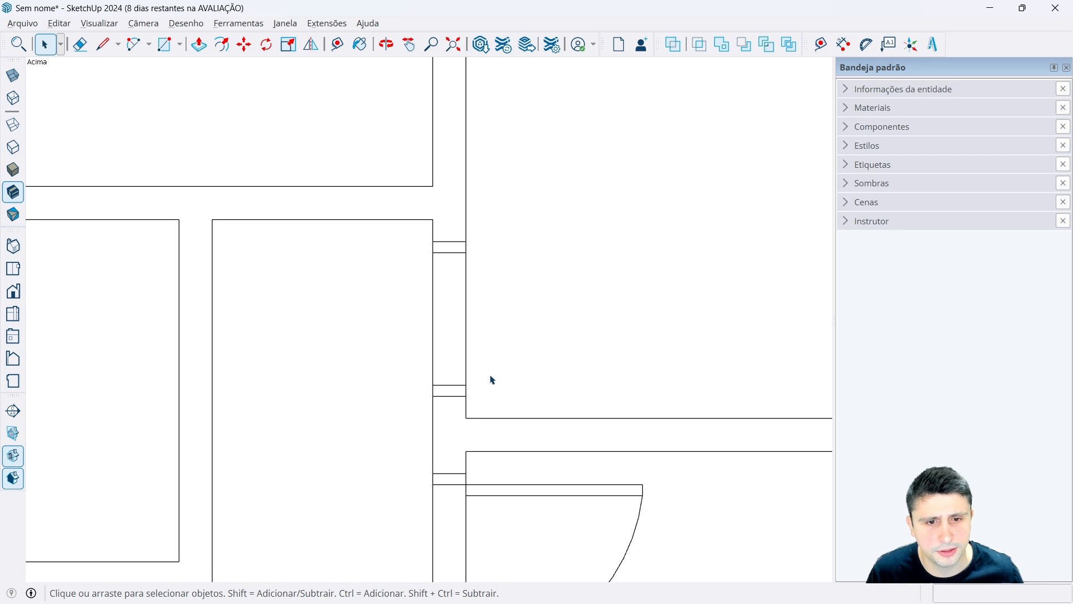
{"action": "left_click_drag", "start_coordinate": [467, 364], "coordinate": [644, 396]}
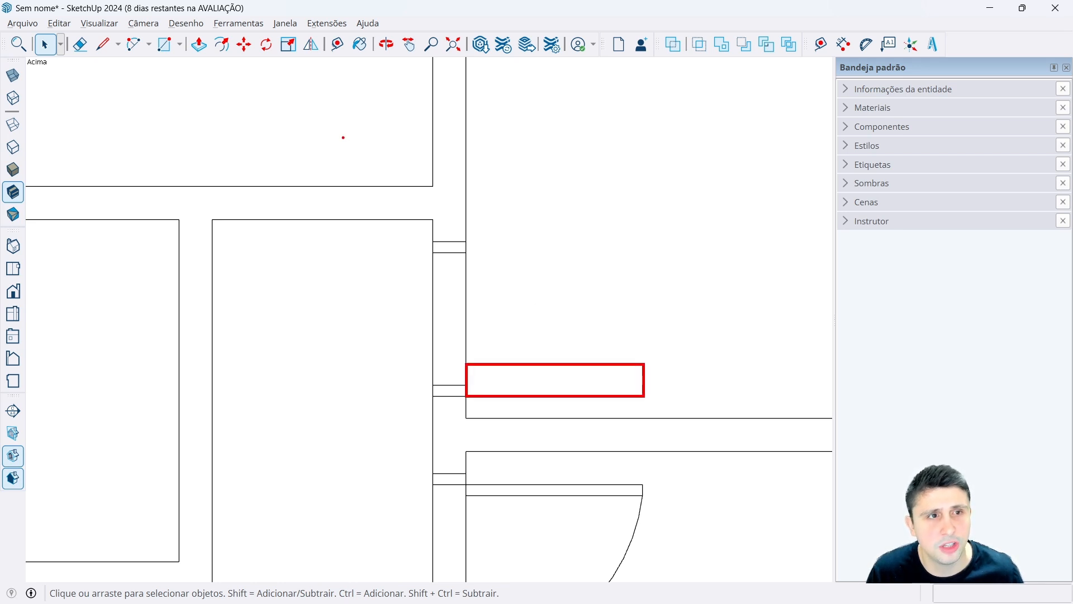
{"action": "left_click", "coordinate": [103, 44]}
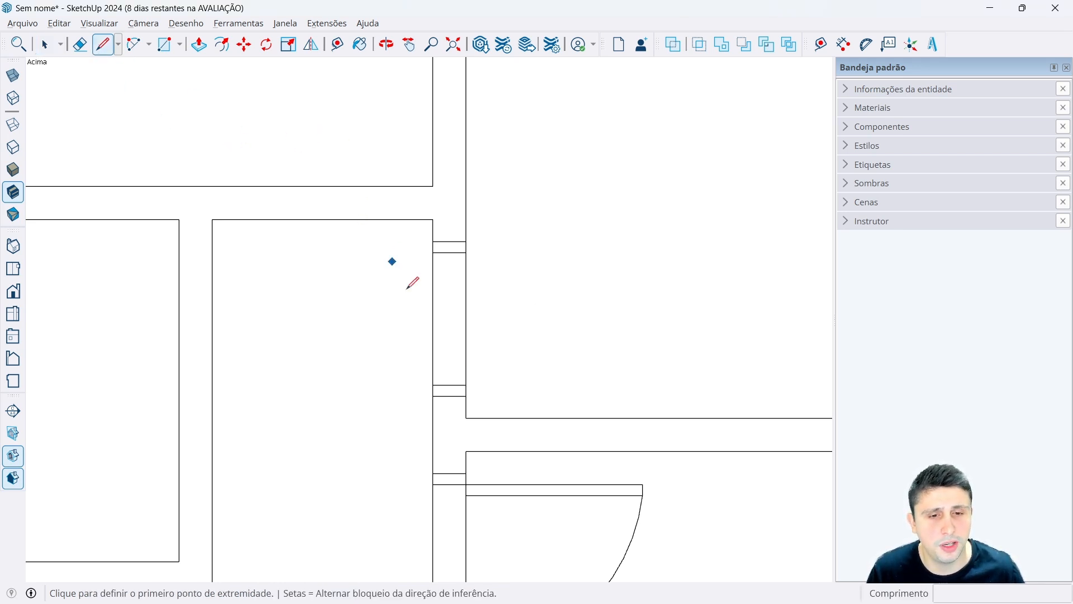
{"action": "scroll", "coordinate": [430, 328], "scroll_direction": "up", "scroll_amount": 2}
{"action": "left_click", "coordinate": [485, 414]}
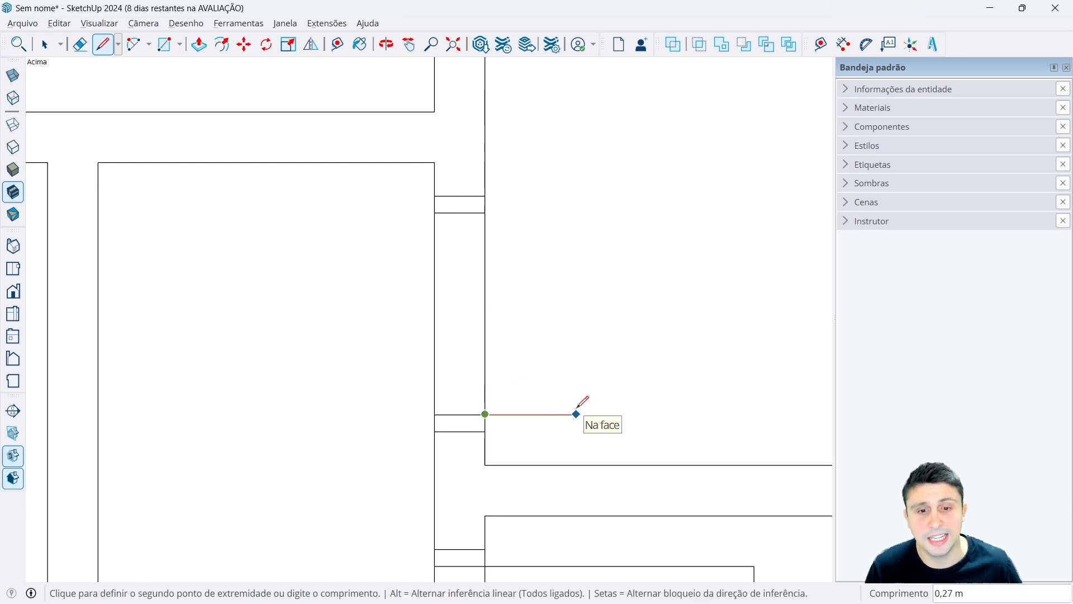
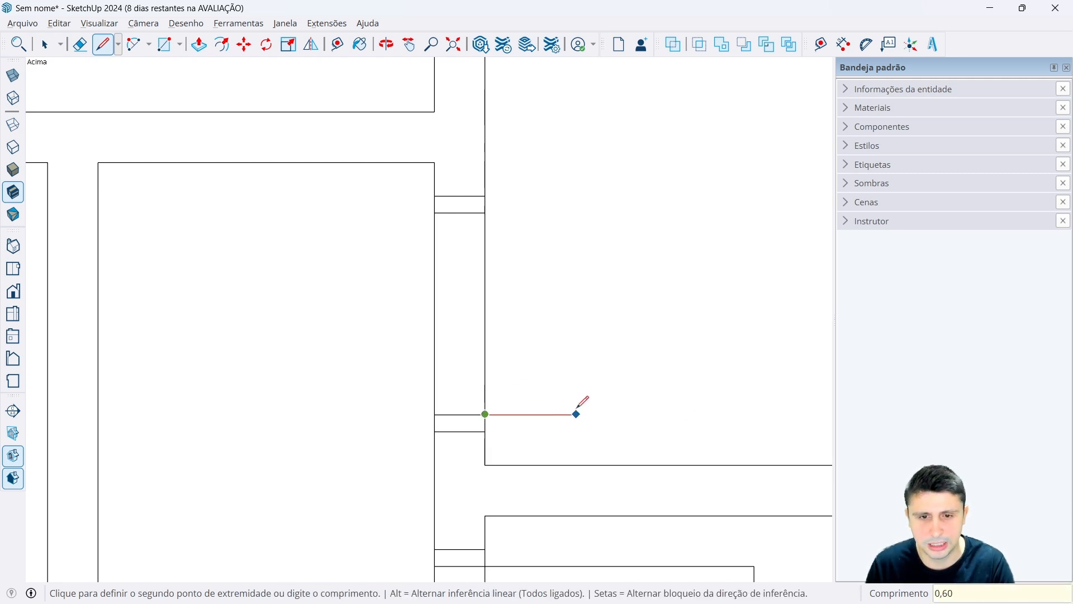
{"action": "left_click", "coordinate": [687, 415]}
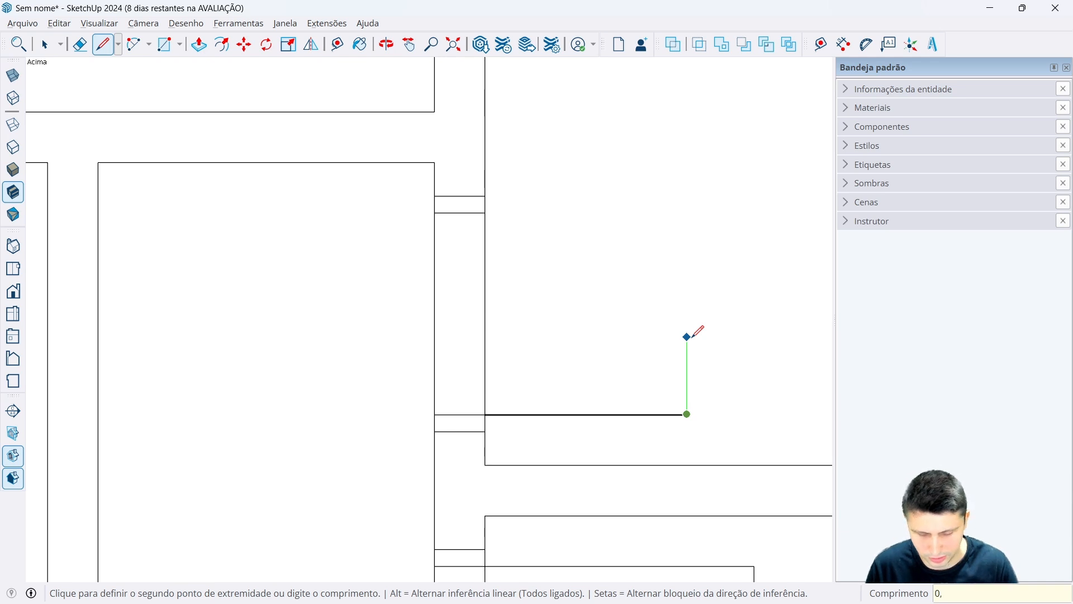
{"action": "key", "text": "Return"}
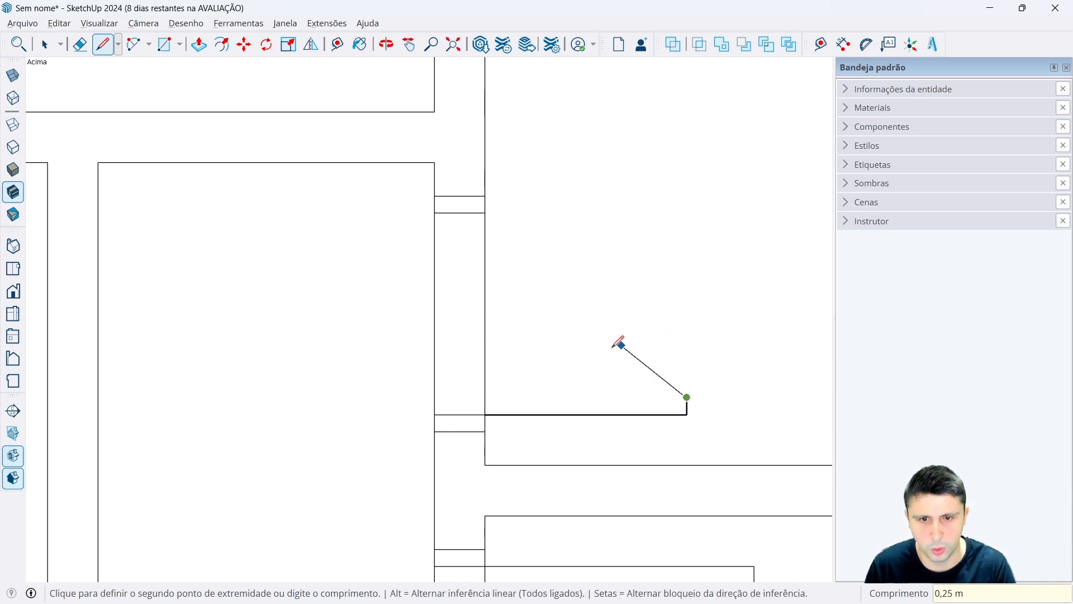
{"action": "left_click", "coordinate": [485, 397]}
{"action": "key", "text": "space"}
{"action": "scroll", "coordinate": [503, 403], "scroll_direction": "down", "scroll_amount": 5}
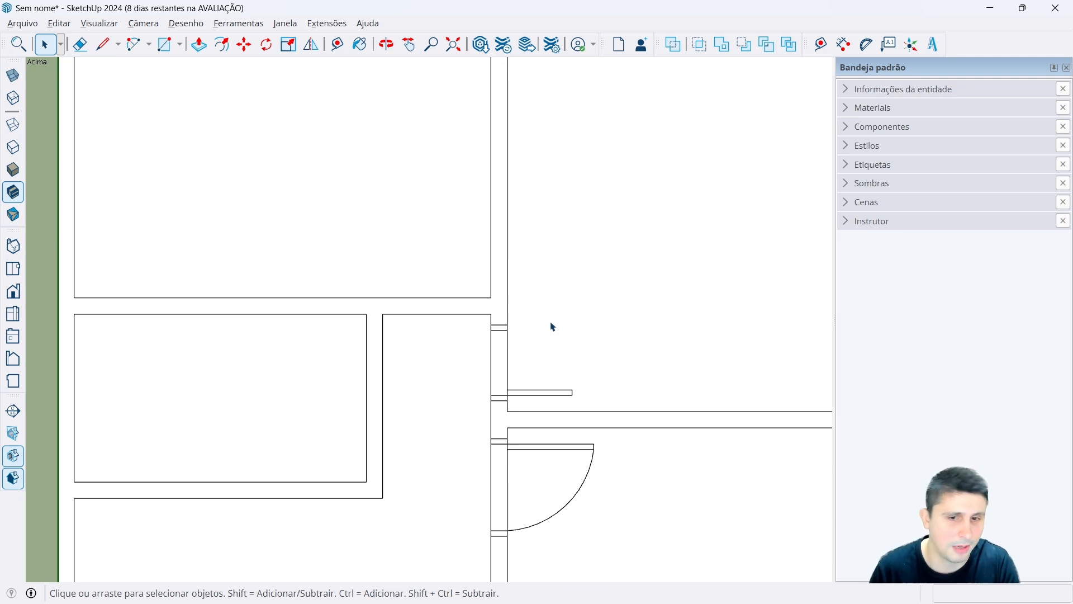
Try a two-point swing arc from the second door leaf's outer end to the upper jamb, and delete that arc.
{"action": "scroll", "coordinate": [570, 350], "scroll_direction": "up", "scroll_amount": 3}
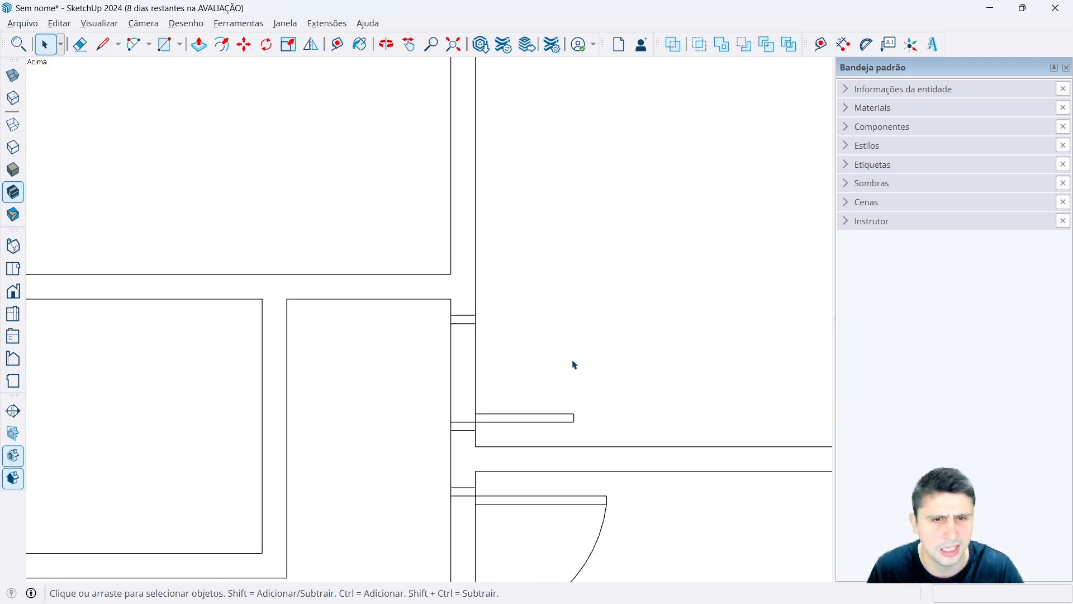
{"action": "scroll", "coordinate": [552, 374], "scroll_direction": "up", "scroll_amount": 1}
{"action": "left_click", "coordinate": [134, 44]}
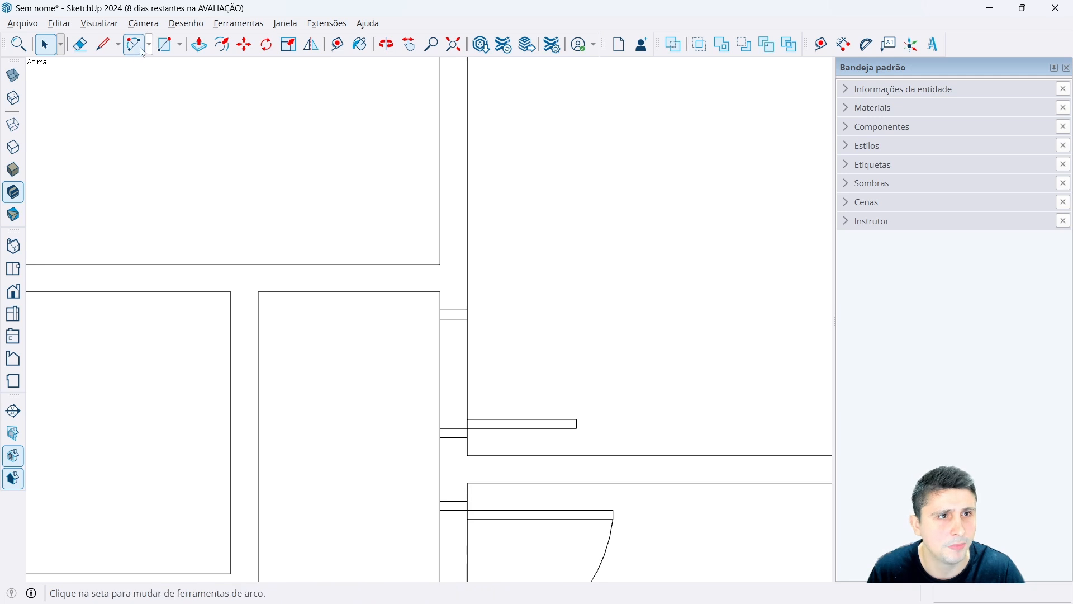
{"action": "left_click", "coordinate": [577, 418]}
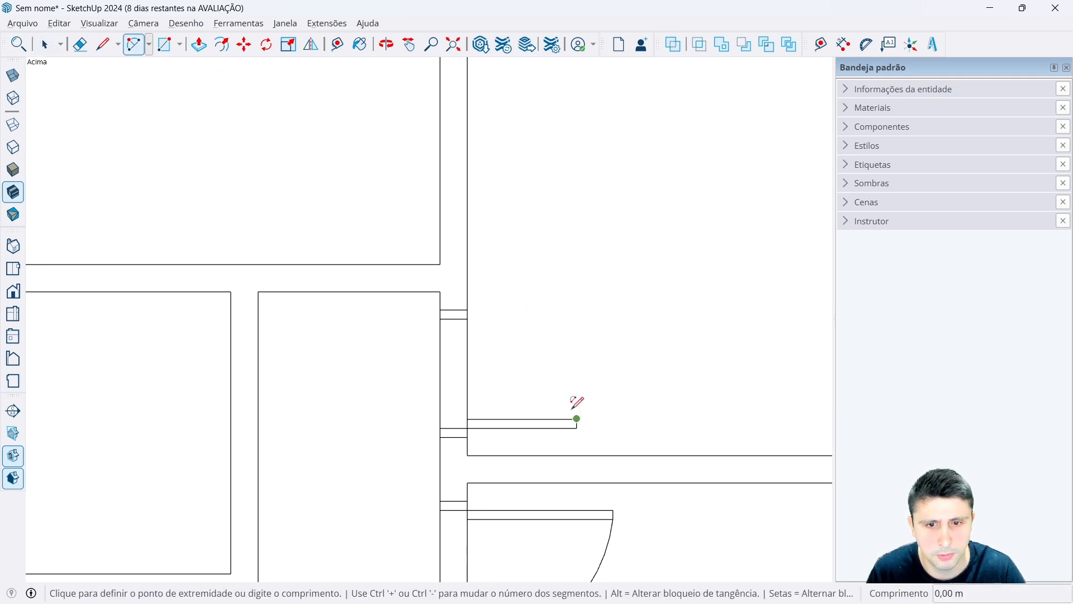
{"action": "left_click", "coordinate": [470, 314]}
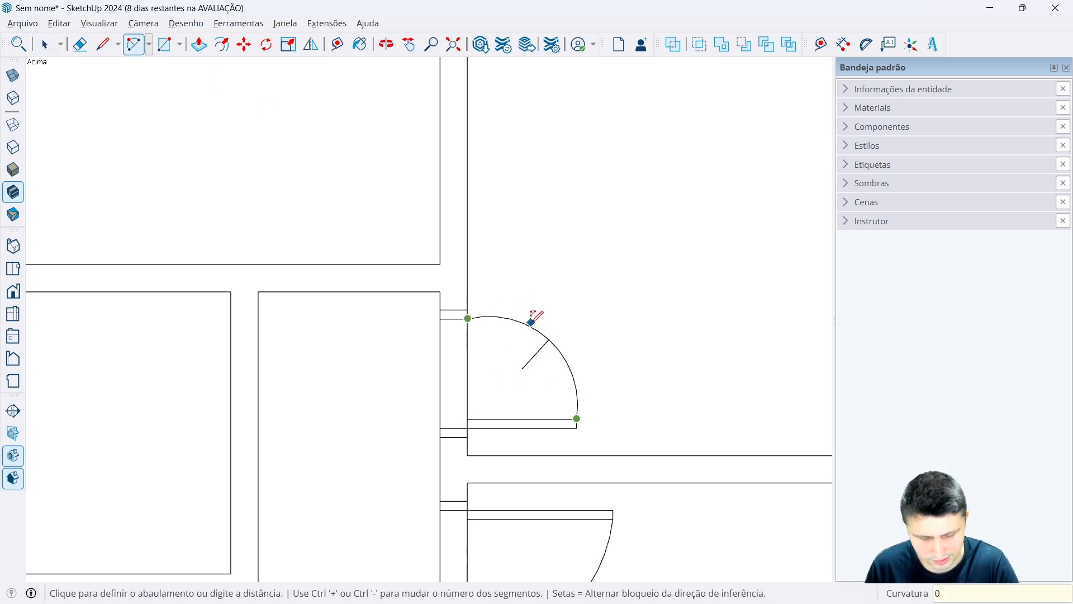
{"action": "left_click", "coordinate": [532, 322]}
{"action": "scroll", "coordinate": [604, 319], "scroll_direction": "down", "scroll_amount": 3}
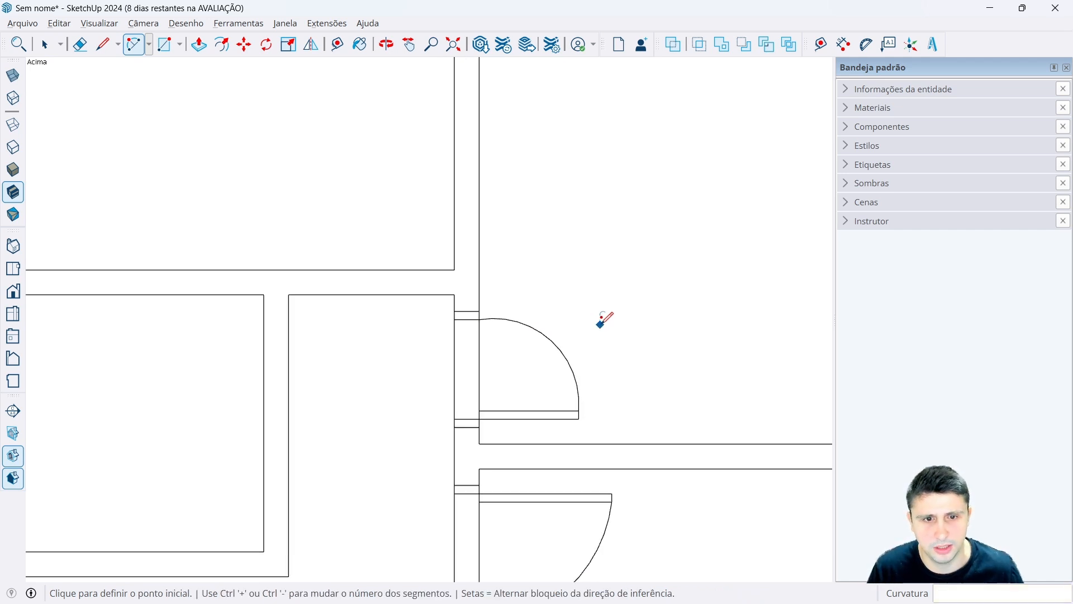
{"action": "key", "text": "space"}
{"action": "scroll", "coordinate": [577, 352], "scroll_direction": "up", "scroll_amount": 2}
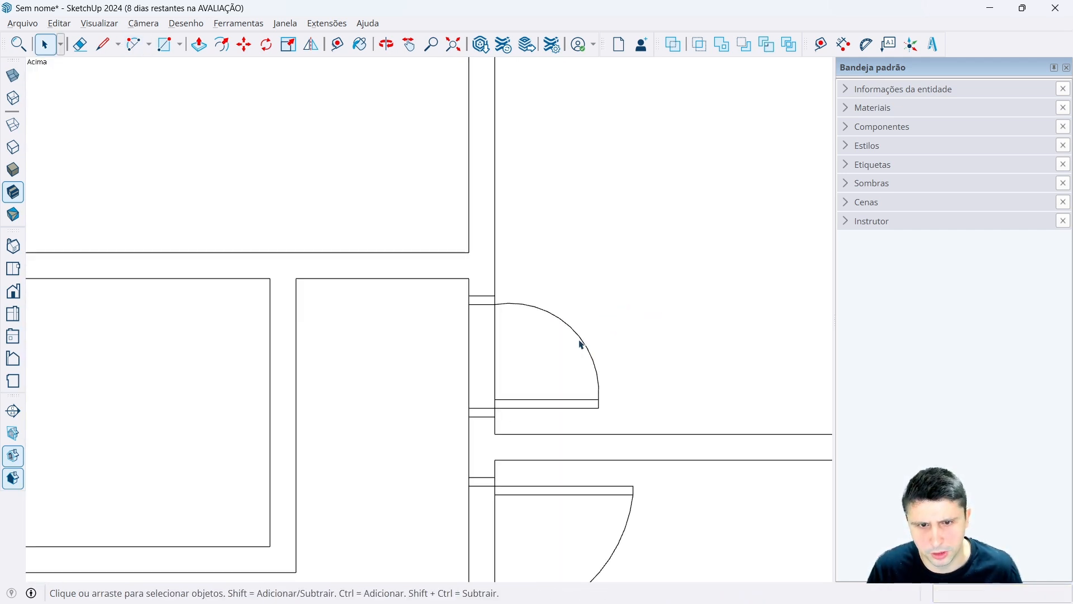
{"action": "left_click", "coordinate": [583, 342]}
{"action": "key", "text": "Delete"}
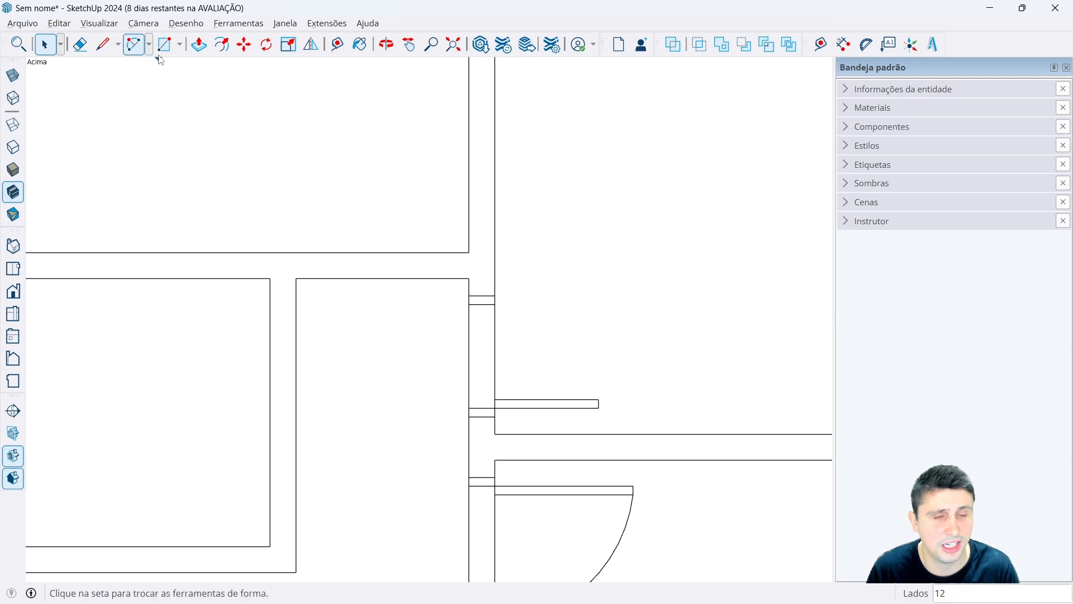
Draw the second door's swing arc from the leaf's upper outer corner to the upper jamb's lower corner with a 0,15 m bulge.
{"action": "left_click", "coordinate": [135, 44]}
{"action": "left_click", "coordinate": [599, 399]}
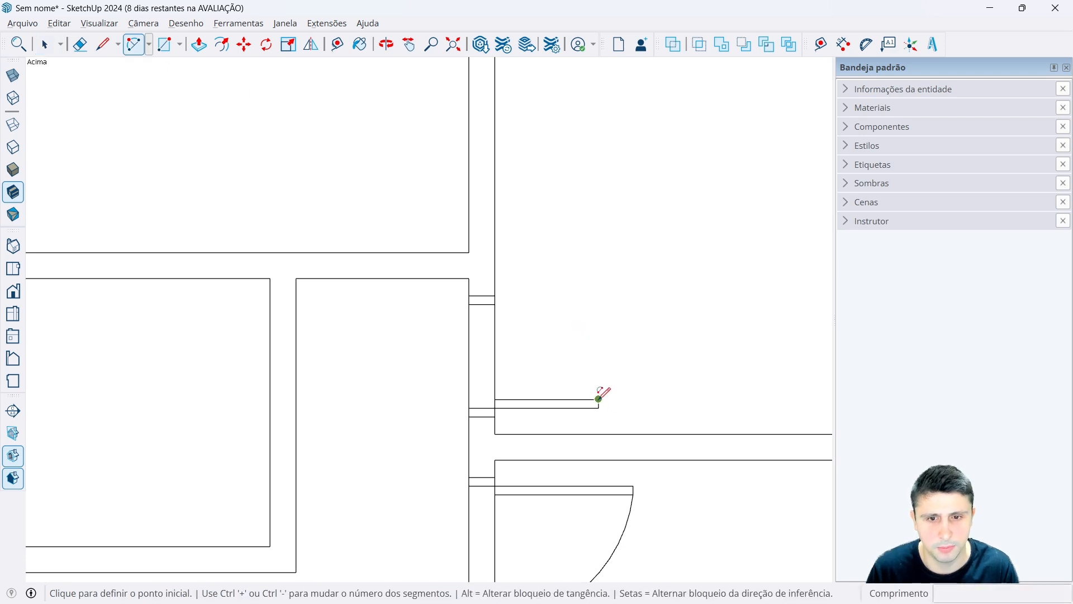
{"action": "left_click", "coordinate": [495, 303]}
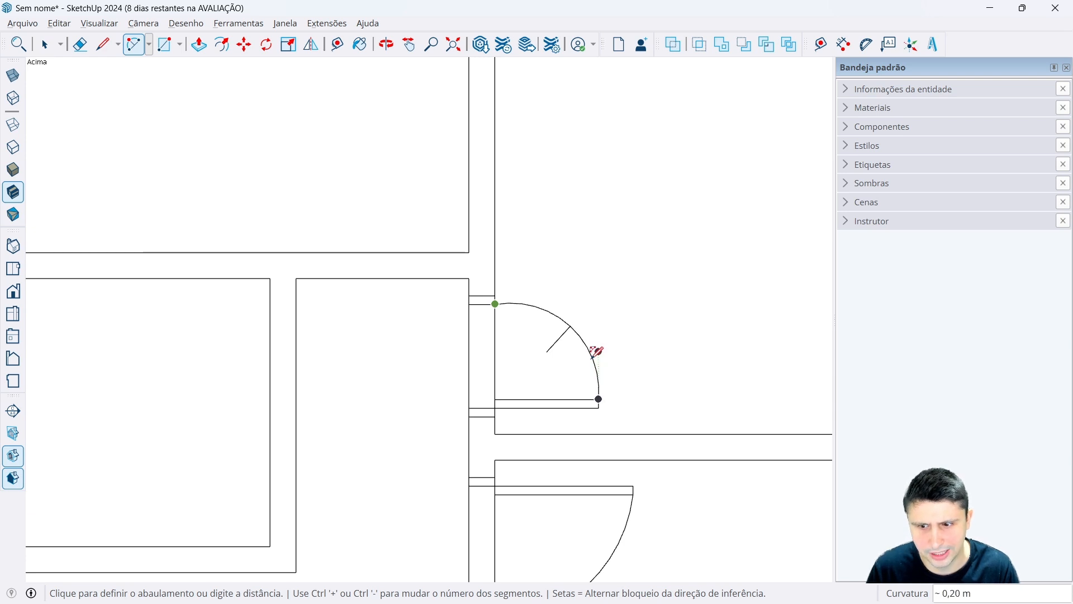
{"action": "type", "text": "0"}
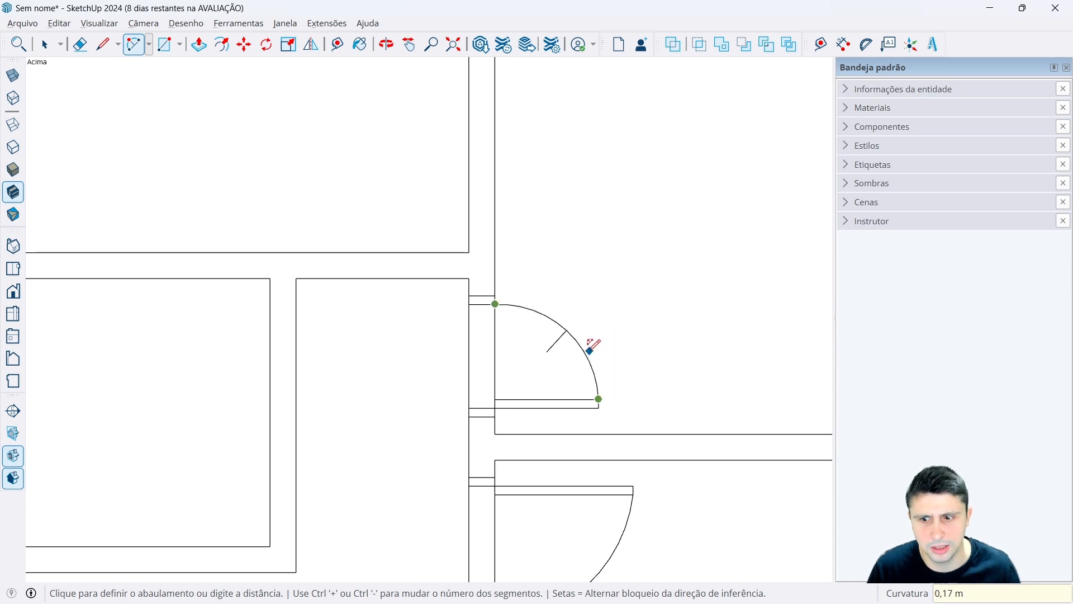
{"action": "type", "text": "0"}
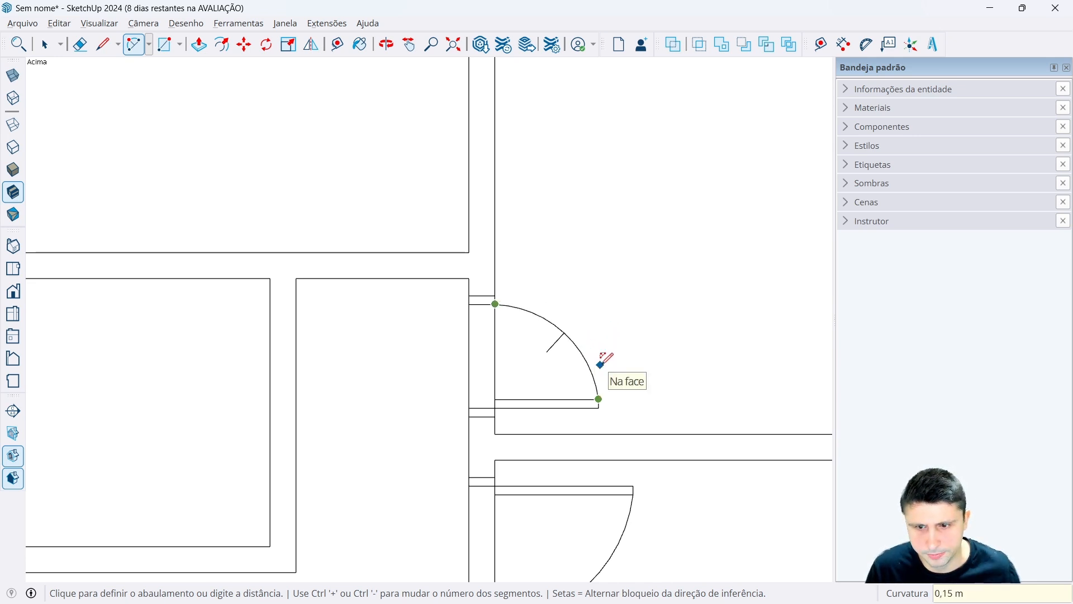
{"action": "left_click", "coordinate": [601, 362]}
{"action": "key", "text": "space"}
{"action": "scroll", "coordinate": [651, 356], "scroll_direction": "down", "scroll_amount": 3}
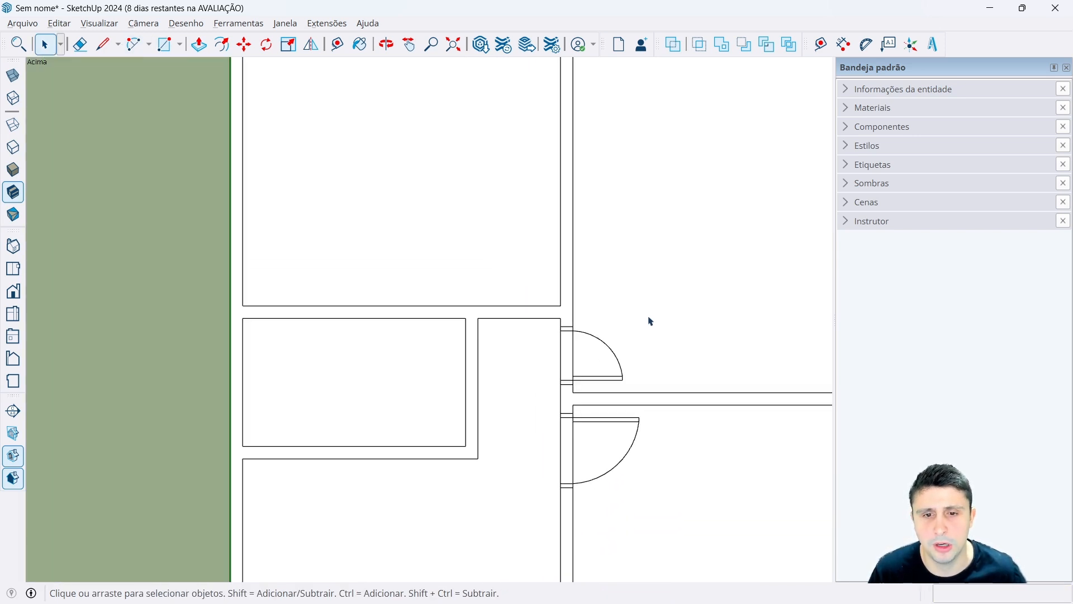
Check the bathroom (BANHO) door's position and swing in the floor plan image and return to the SketchUp drawing.
{"action": "scroll", "coordinate": [649, 324], "scroll_direction": "down", "scroll_amount": 1}
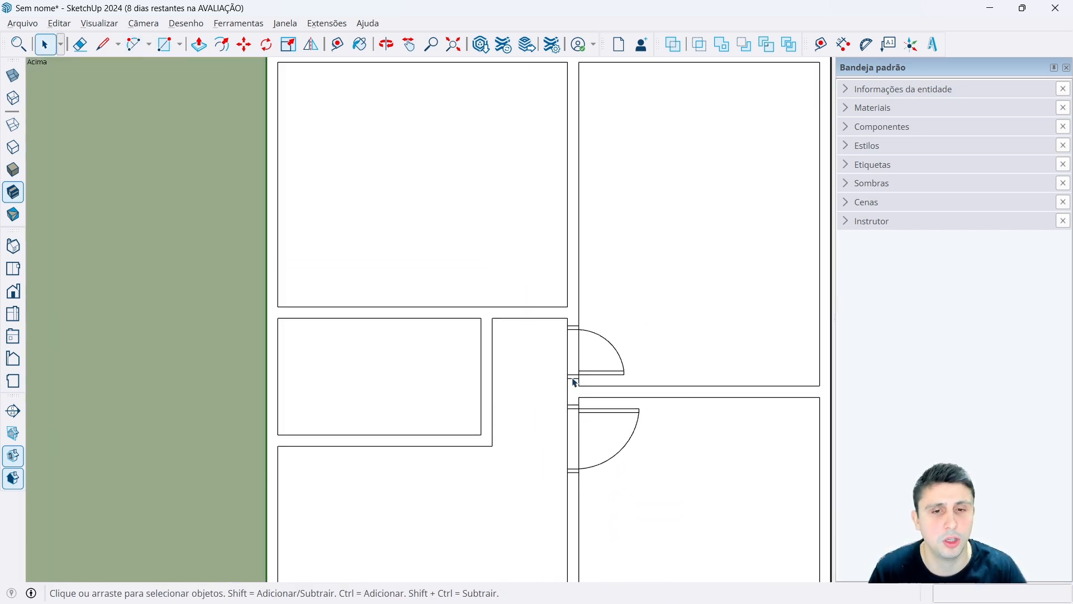
{"action": "scroll", "coordinate": [470, 422], "scroll_direction": "up", "scroll_amount": 3}
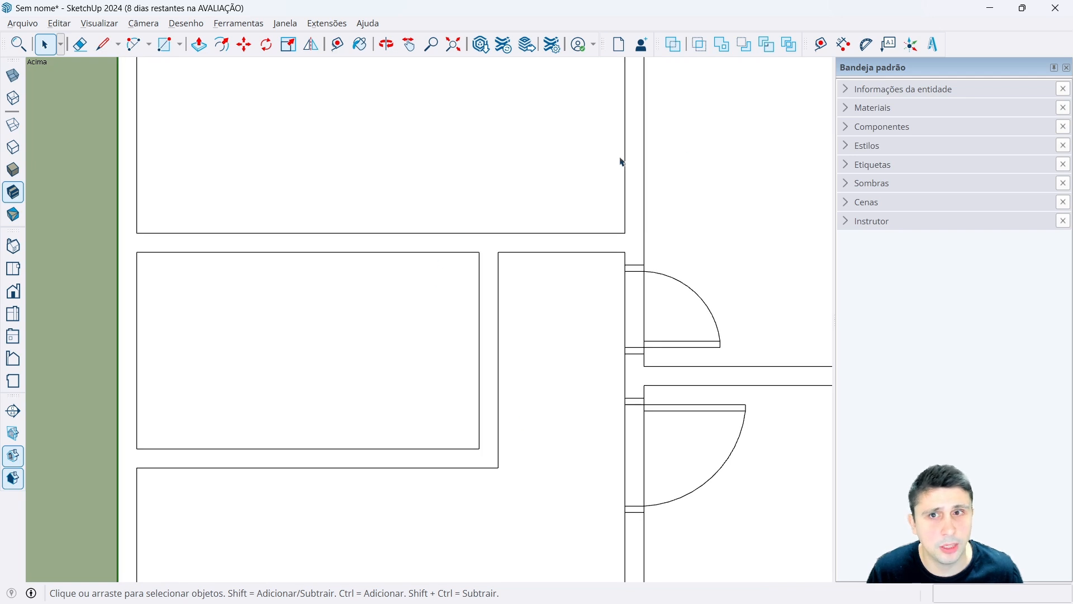
{"action": "left_click", "coordinate": [821, 44]}
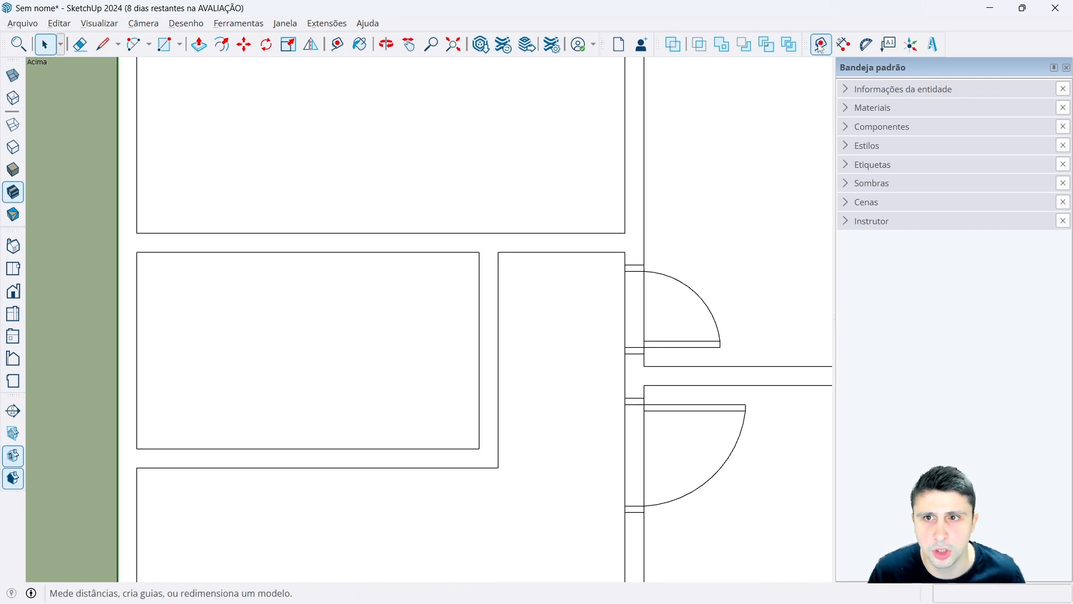
{"action": "scroll", "coordinate": [494, 420], "scroll_direction": "up", "scroll_amount": 2}
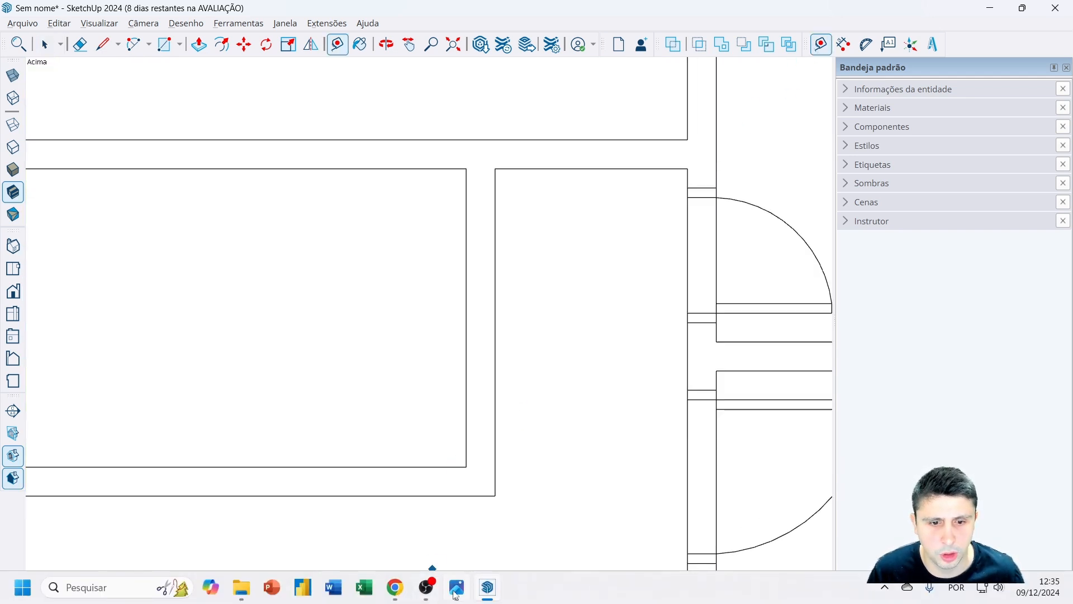
{"action": "left_click", "coordinate": [456, 597]}
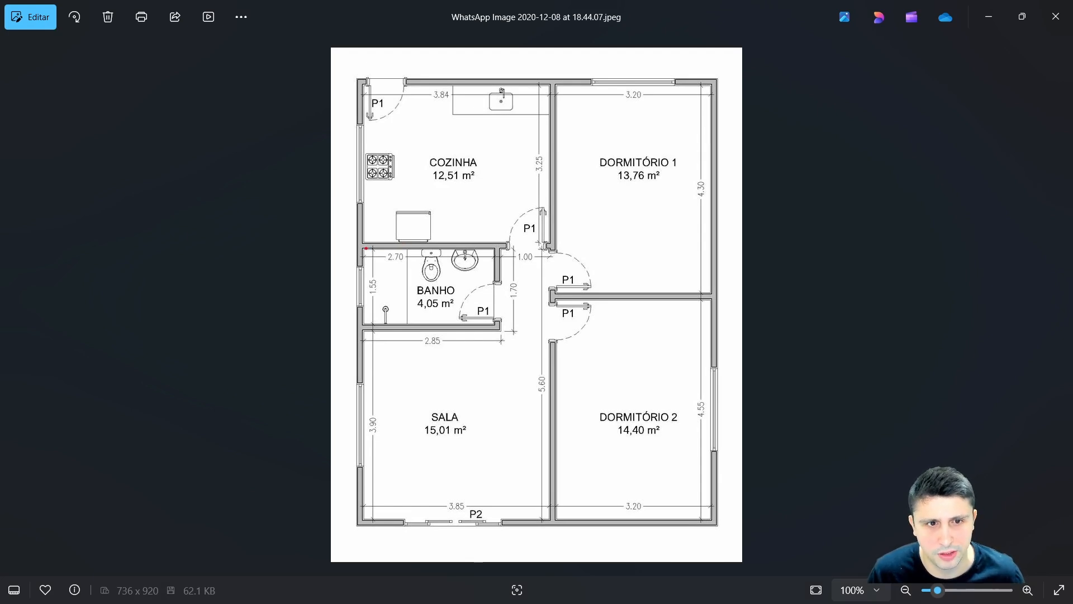
{"action": "mouse_move", "coordinate": [365, 248]}
{"action": "left_mouse_down"}
{"action": "mouse_move", "coordinate": [446, 259]}
{"action": "mouse_move", "coordinate": [496, 287]}
{"action": "left_mouse_up"}
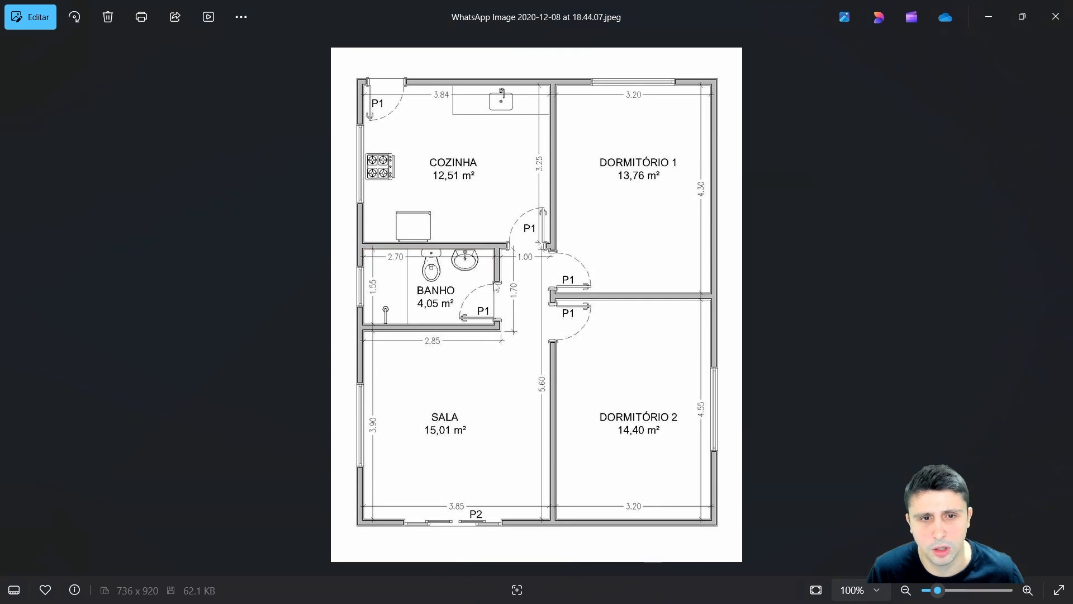
{"action": "left_click", "coordinate": [988, 17]}
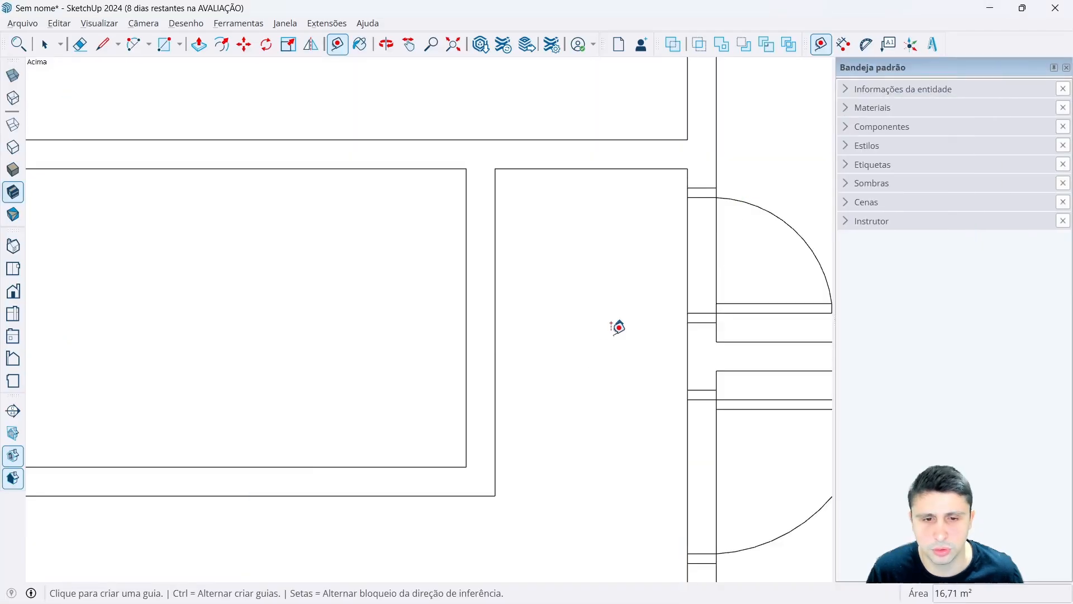
Place a guide 0,10 m above the bathroom's lower inner wall line and another 0,05 m above that guide.
{"action": "left_click", "coordinate": [453, 473]}
{"action": "type", "text": "0,10"}
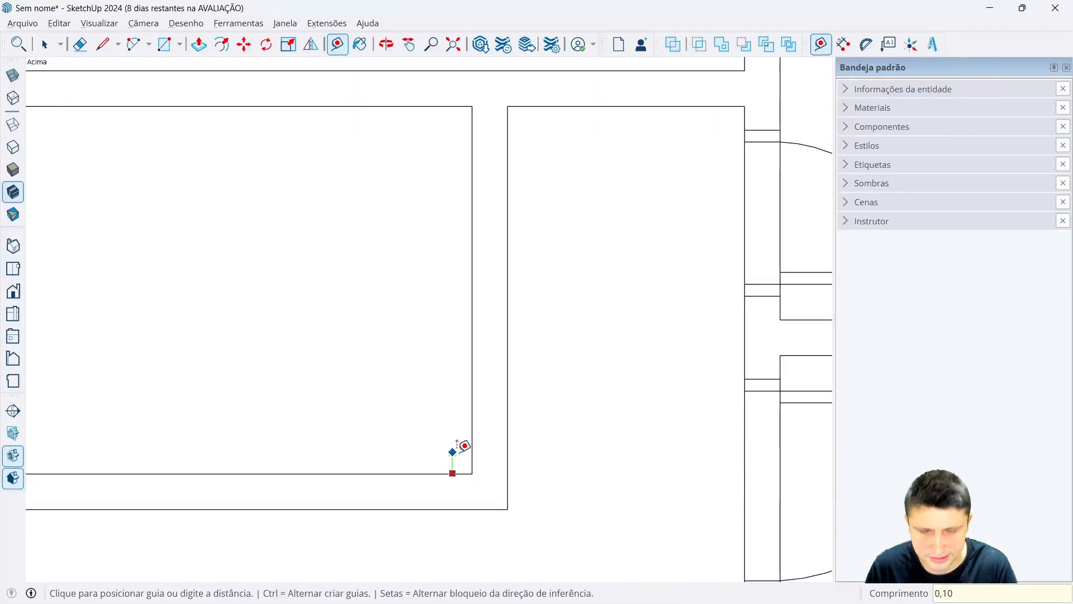
{"action": "key", "text": "Return"}
{"action": "left_click", "coordinate": [481, 449]}
{"action": "type", "text": "0"}
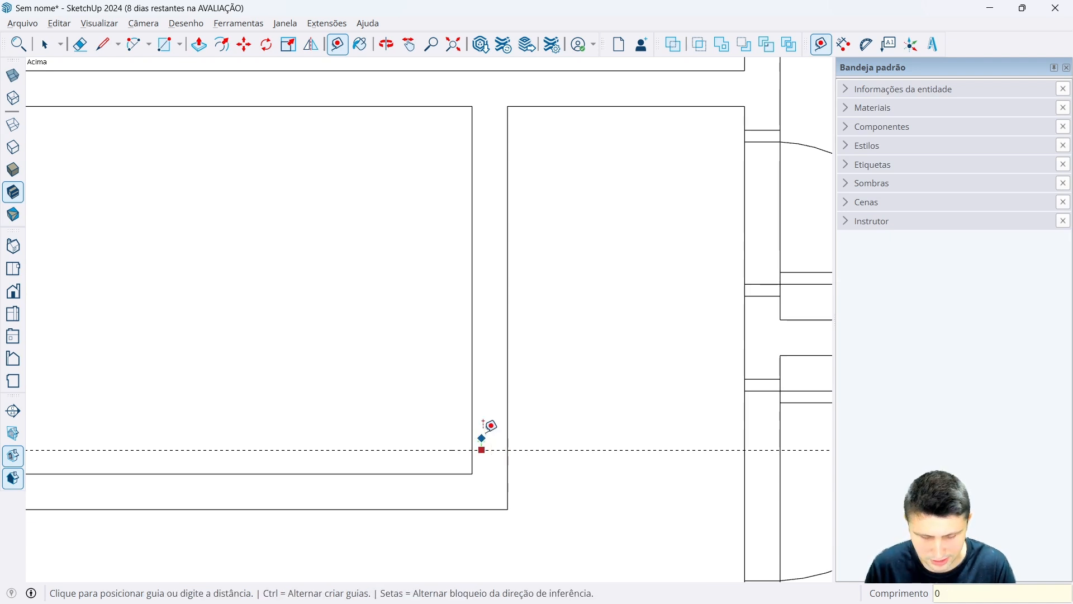
{"action": "type", "text": ",05"}
{"action": "key", "text": "Return"}
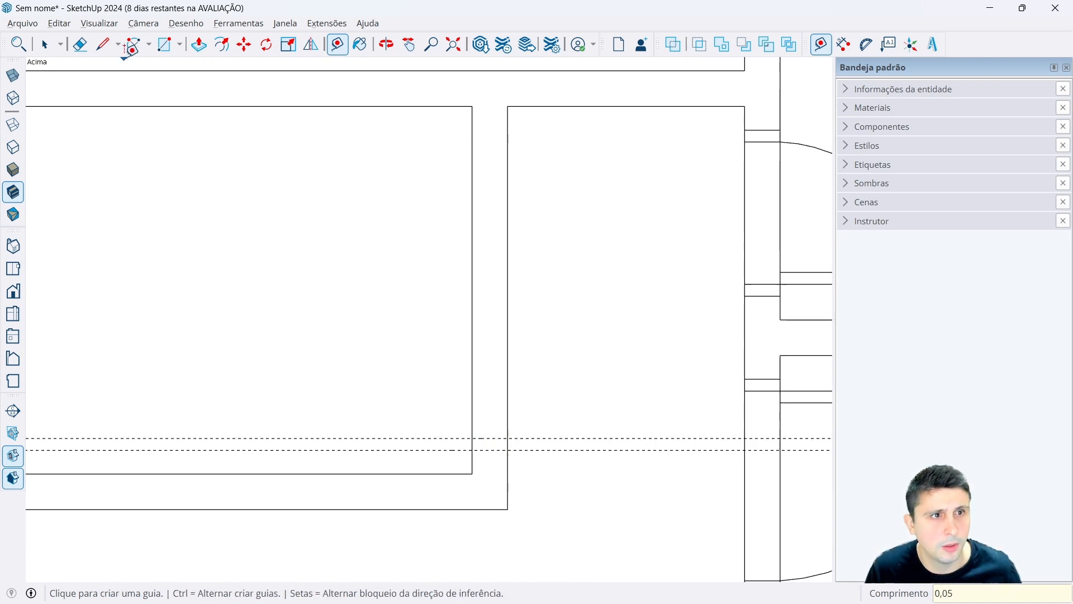
Draw the bathroom door's lower jamb as a rectangle across the wall between the two guides.
{"action": "left_click", "coordinate": [165, 44]}
{"action": "left_click", "coordinate": [473, 439]}
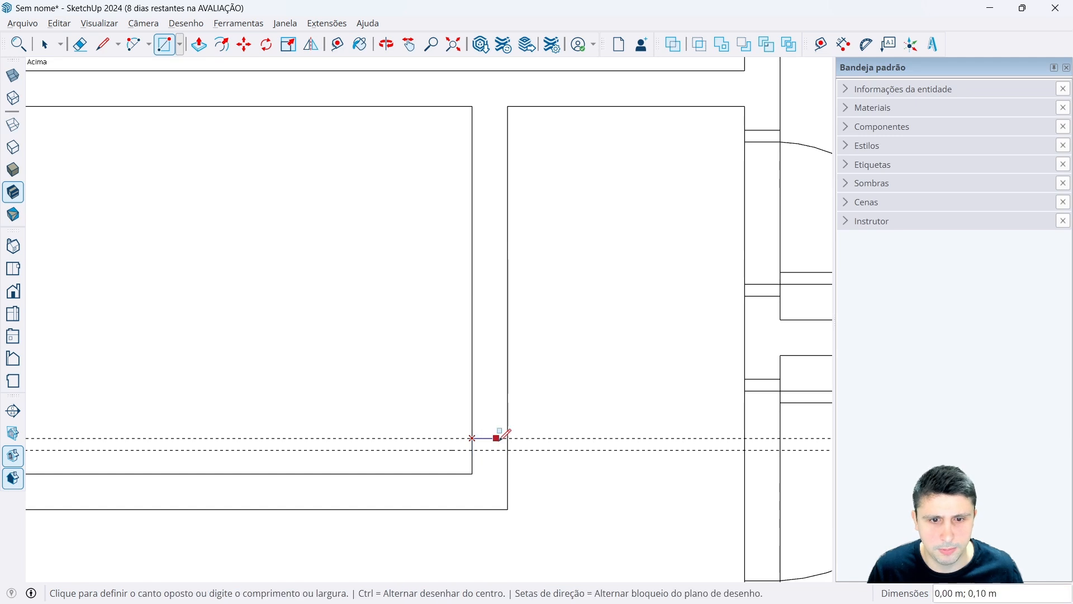
{"action": "left_click", "coordinate": [507, 450]}
{"action": "key", "text": "space"}
Place a guide 0,60 m above the bathroom door's lower jamb for the door width.
{"action": "left_click", "coordinate": [821, 44]}
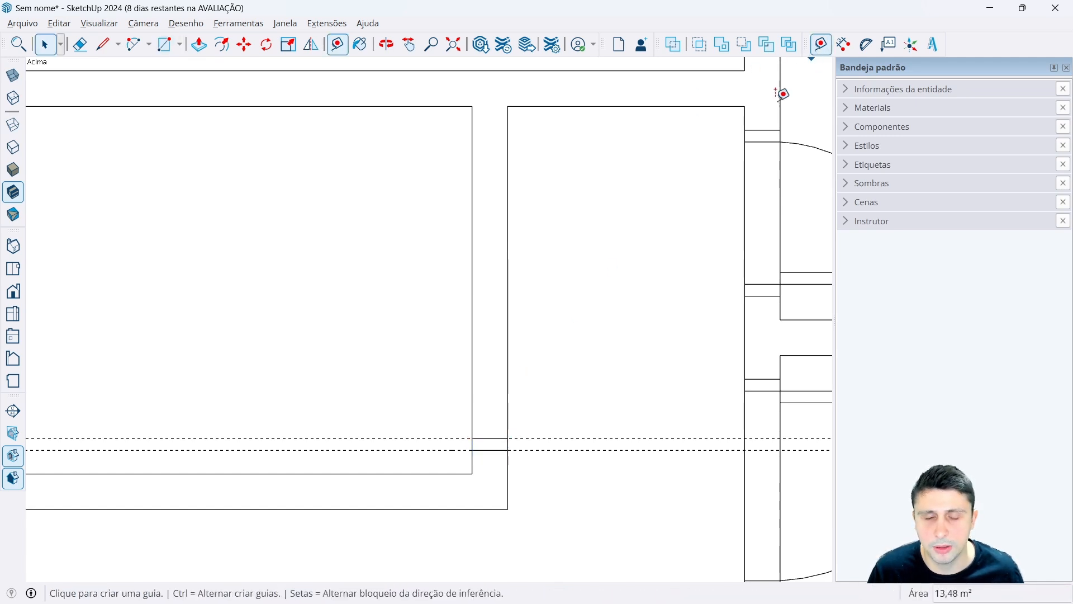
{"action": "left_click", "coordinate": [451, 439]}
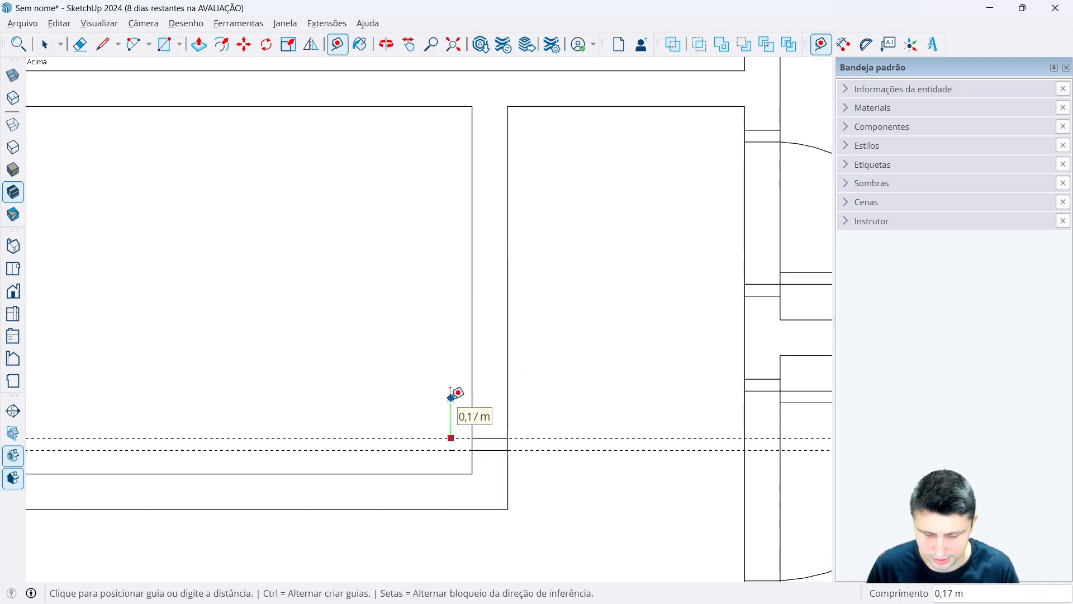
{"action": "type", "text": "0,60"}
{"action": "key", "text": "Return"}
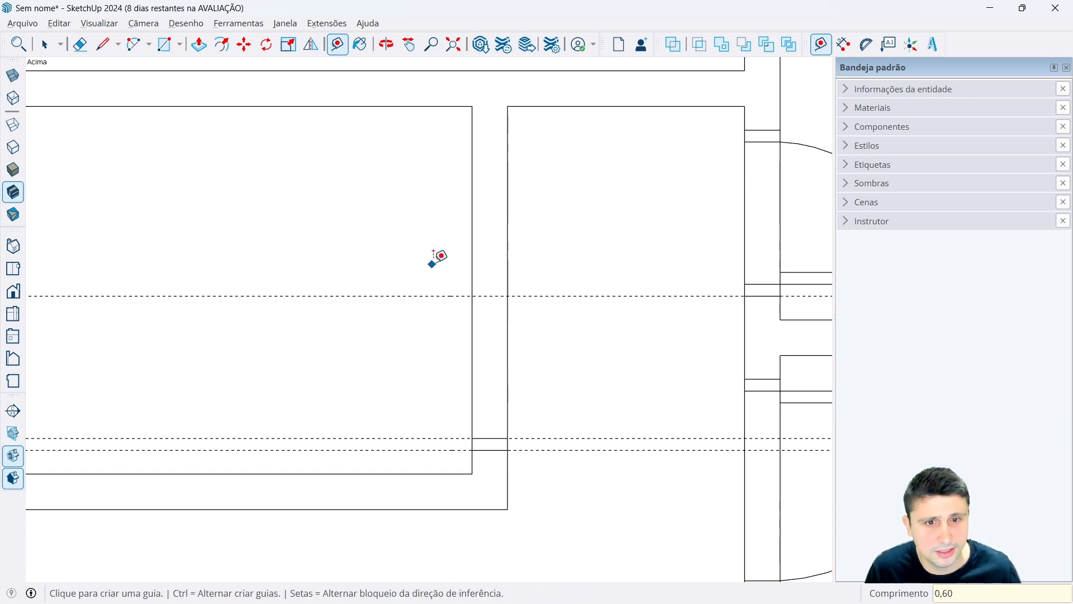
Place a guide 0,05 m above the bathroom door's 0,60 m width guide for the upper jamb.
{"action": "left_click", "coordinate": [447, 294]}
{"action": "type", "text": "0"}
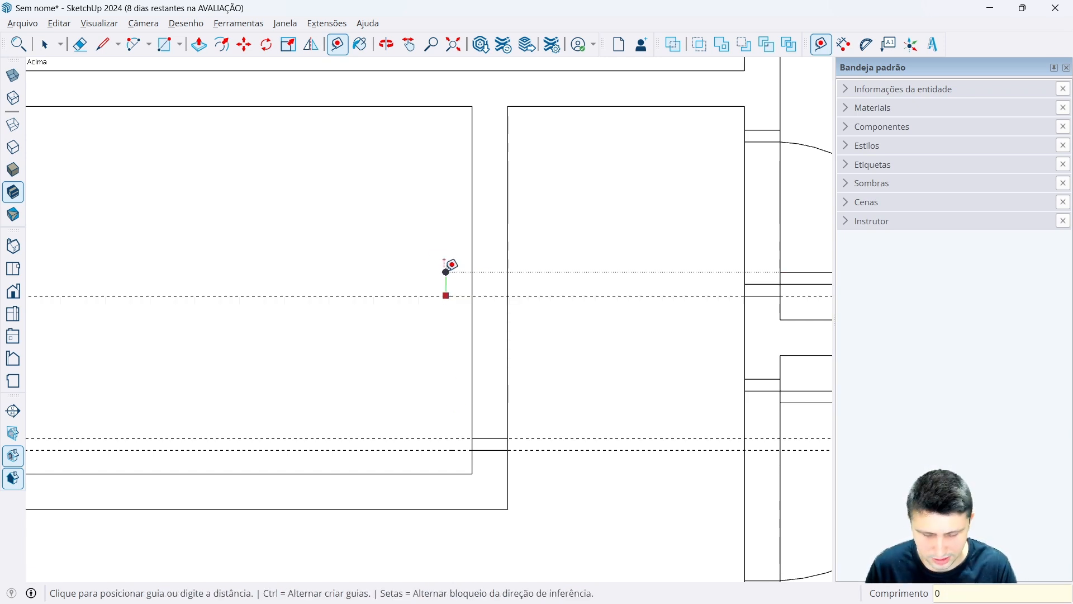
{"action": "type", "text": ",05"}
{"action": "key", "text": "Return"}
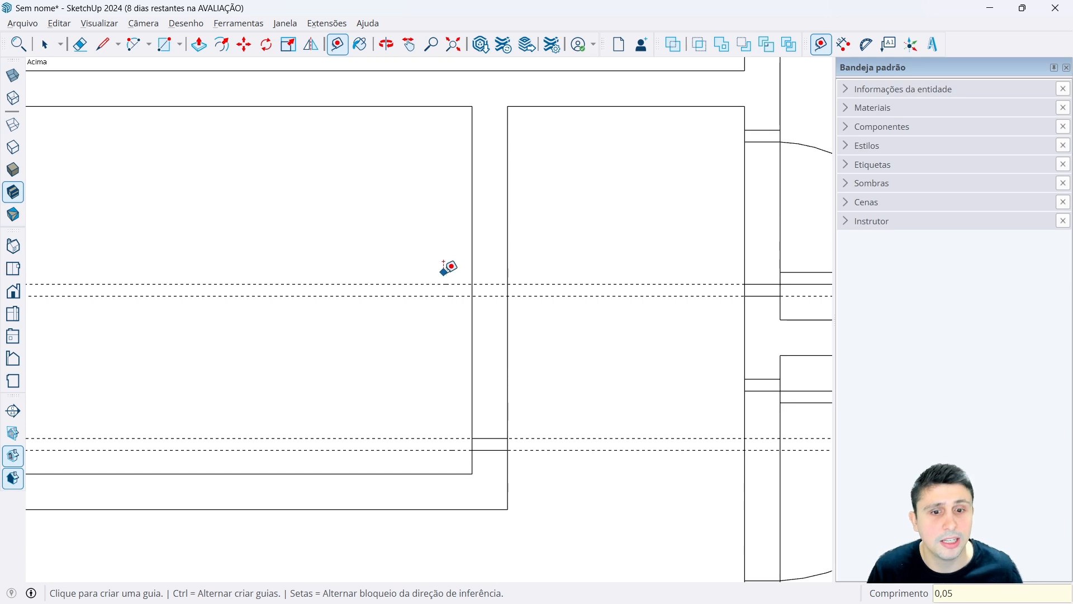
{"action": "key", "text": "space"}
{"action": "scroll", "coordinate": [410, 323], "scroll_direction": "down", "scroll_amount": 1}
{"action": "scroll", "coordinate": [356, 317], "scroll_direction": "down", "scroll_amount": 1}
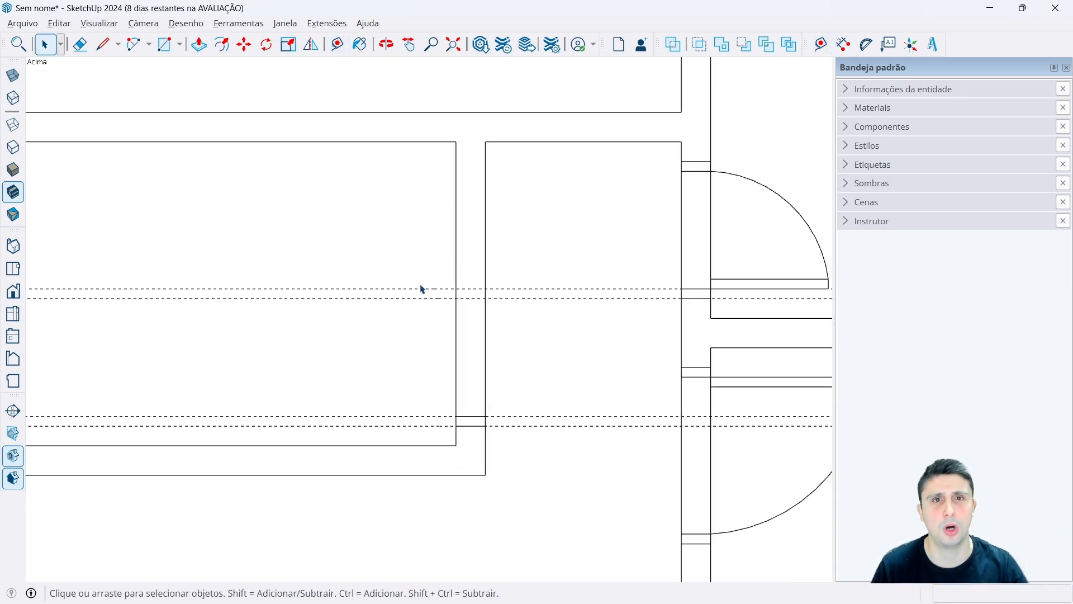
{"action": "scroll", "coordinate": [419, 288], "scroll_direction": "down", "scroll_amount": 1}
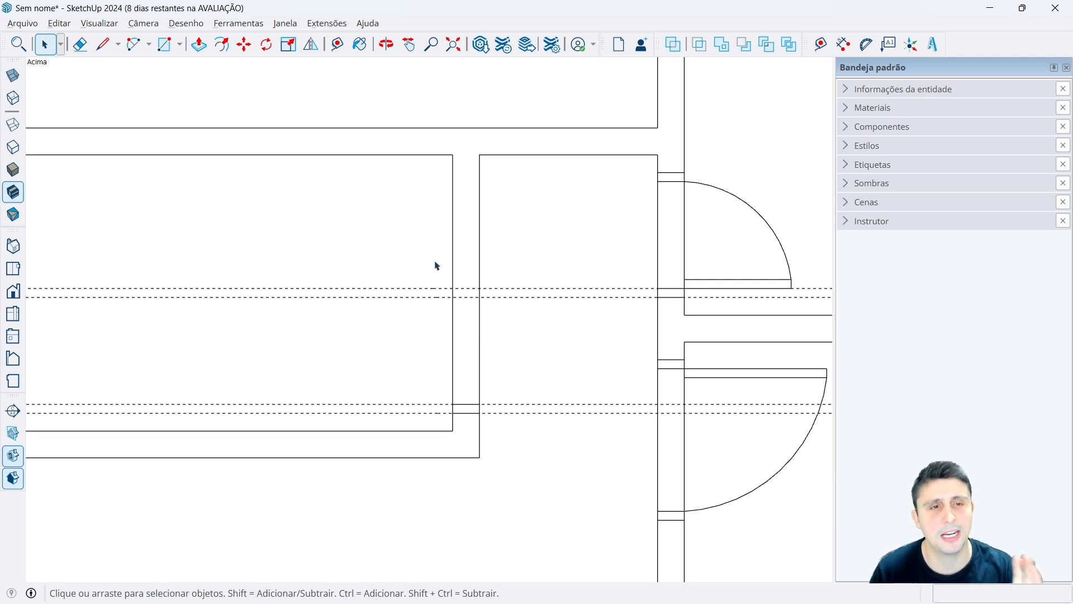
Draw the bathroom door's upper jamb as a rectangle across the wall between the two upper guides.
{"action": "scroll", "coordinate": [474, 304], "scroll_direction": "up", "scroll_amount": 3}
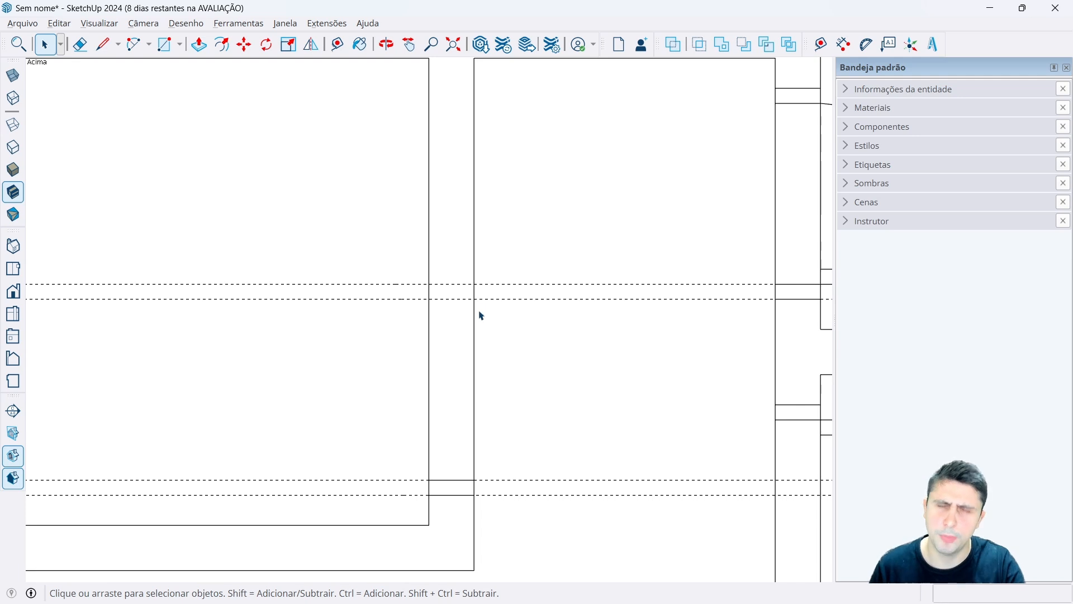
{"action": "left_click", "coordinate": [164, 44]}
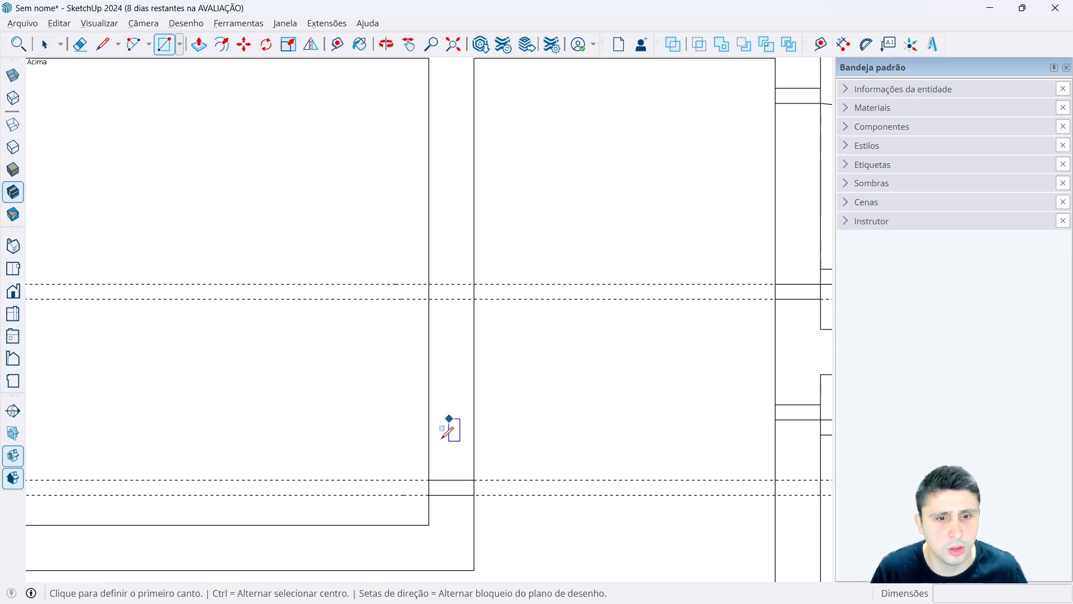
{"action": "left_click", "coordinate": [440, 307]}
{"action": "left_click", "coordinate": [474, 299]}
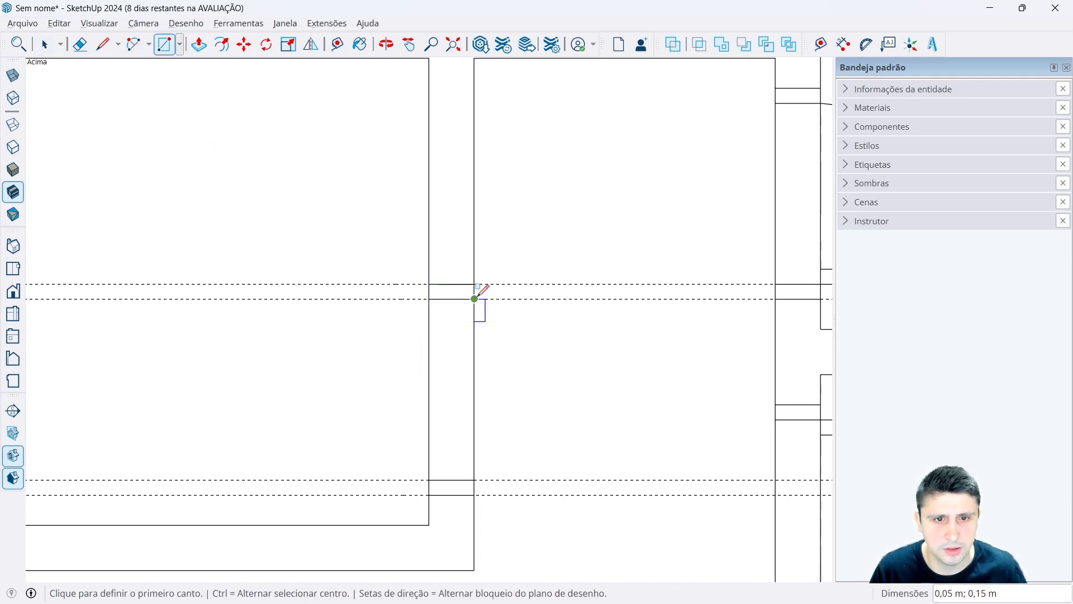
{"action": "key", "text": "space"}
Erase the four horizontal guides used for the bathroom door's jambs.
{"action": "key", "text": "e"}
{"action": "left_click_drag", "start_coordinate": [338, 279], "coordinate": [340, 306]}
{"action": "left_click_drag", "start_coordinate": [354, 475], "coordinate": [358, 501]}
{"action": "key", "text": "space"}
{"action": "scroll", "coordinate": [518, 417], "scroll_direction": "down", "scroll_amount": 8}
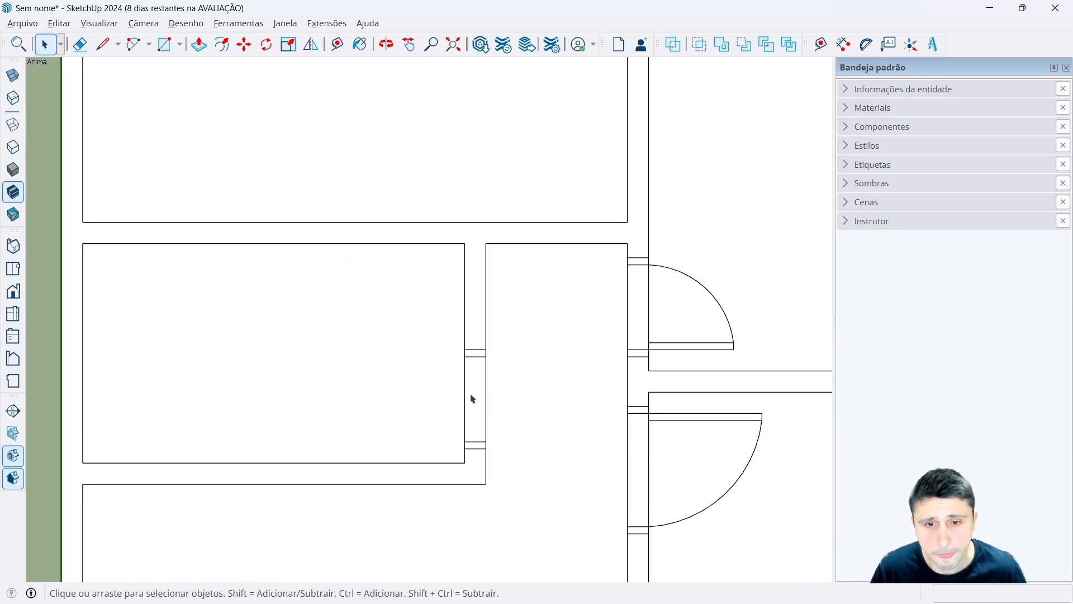
Draw the bathroom door leaf with lines, 0,60 m long and 0,05 m thick, from the lower jamb's inner corner into the bathroom.
{"action": "scroll", "coordinate": [494, 423], "scroll_direction": "up", "scroll_amount": 3}
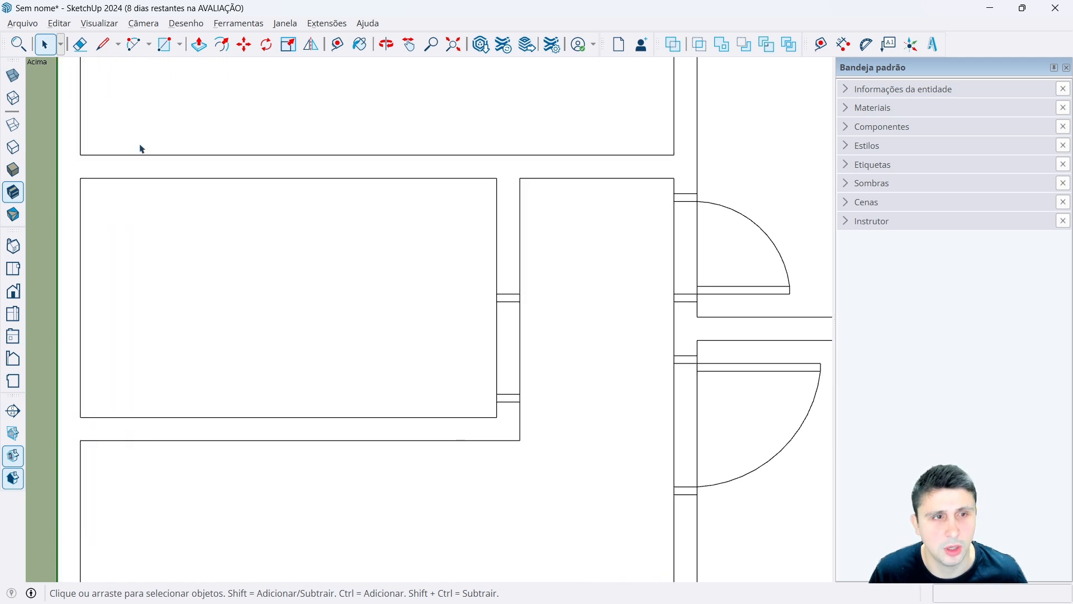
{"action": "key", "text": "l"}
{"action": "scroll", "coordinate": [460, 388], "scroll_direction": "up", "scroll_amount": 5}
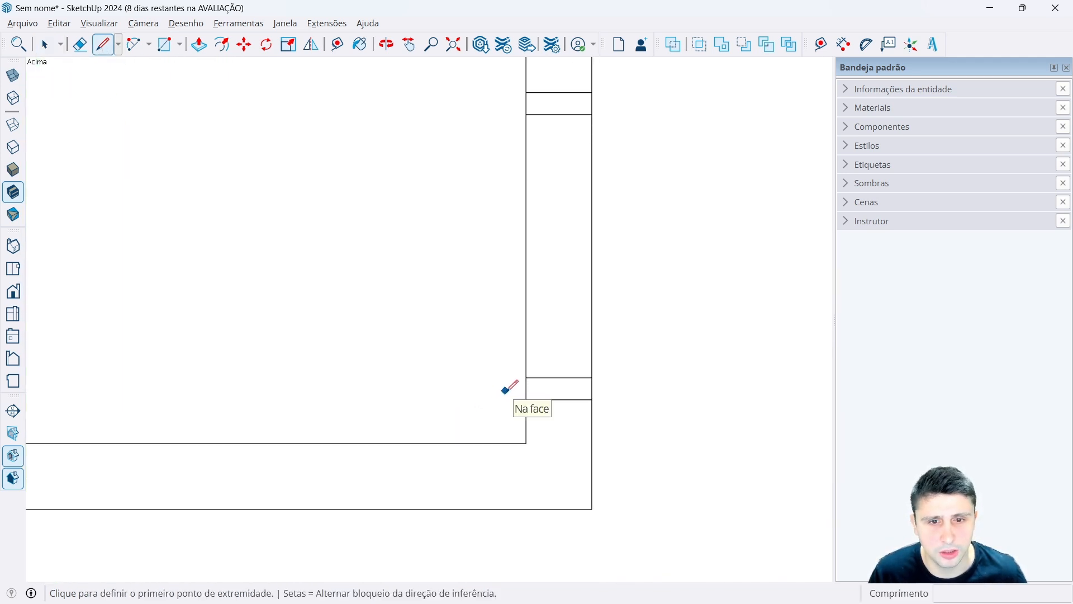
{"action": "left_click", "coordinate": [526, 378]}
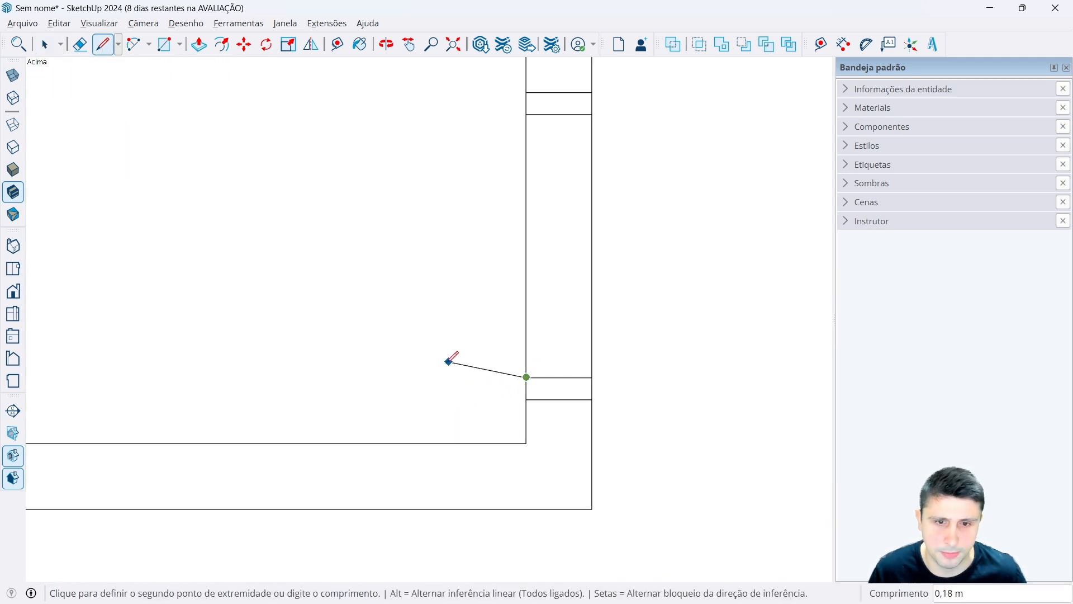
{"action": "type", "text": "0"}
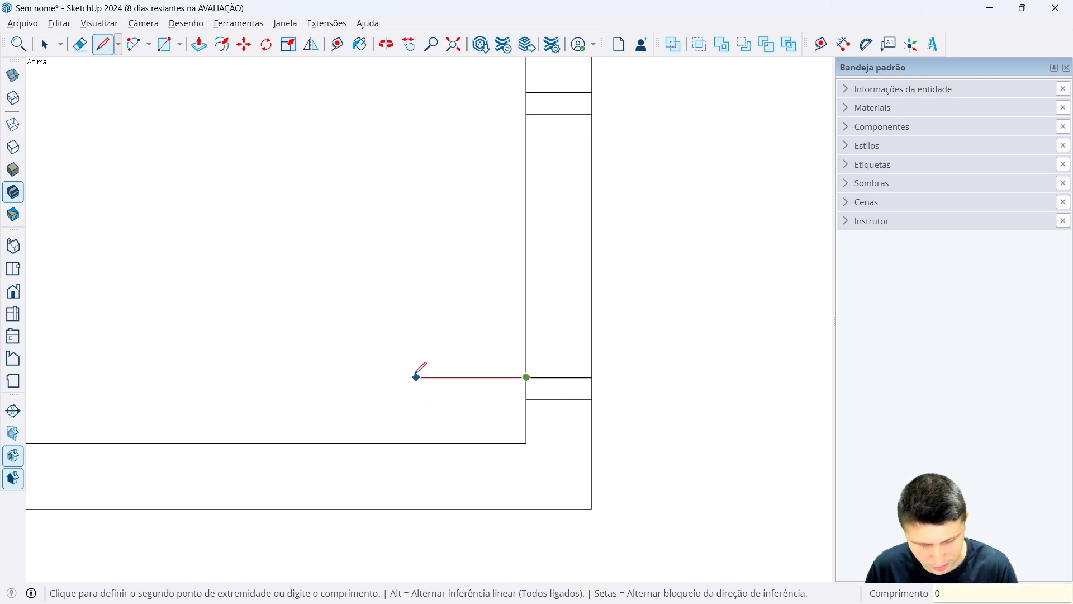
{"action": "type", "text": ",60"}
{"action": "key", "text": "Return"}
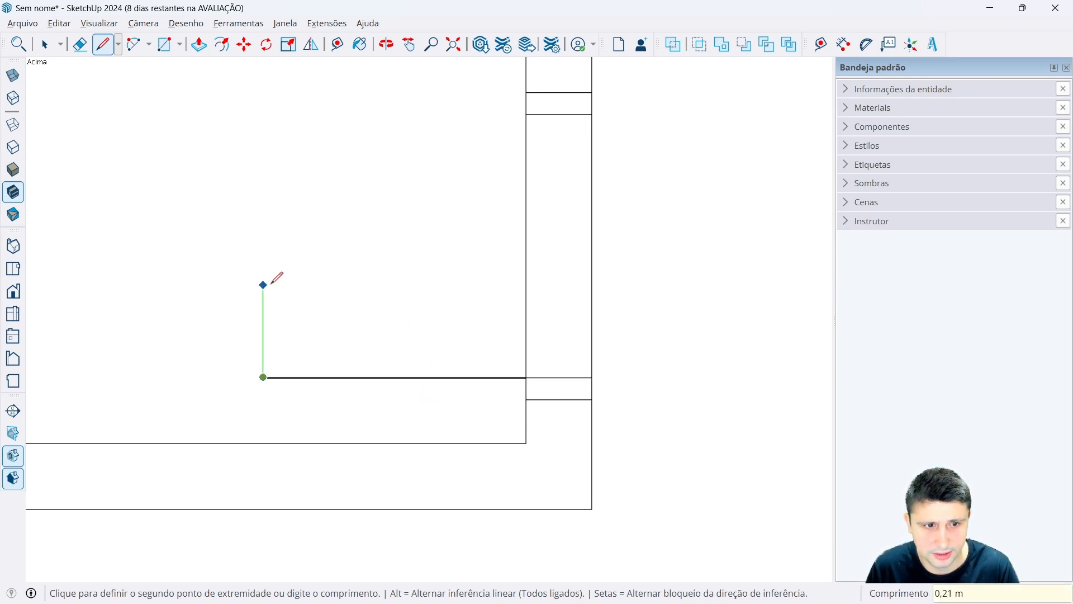
{"action": "type", "text": "0,05"}
{"action": "key", "text": "Return"}
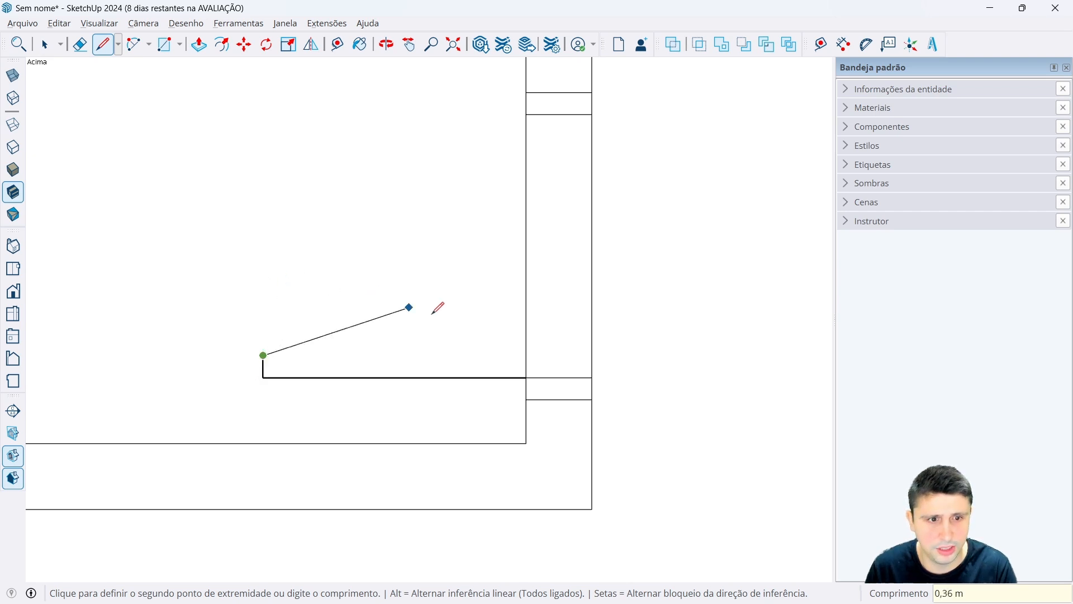
{"action": "left_click", "coordinate": [526, 354]}
{"action": "key", "text": "space"}
{"action": "scroll", "coordinate": [448, 402], "scroll_direction": "down", "scroll_amount": 3}
{"action": "scroll", "coordinate": [436, 428], "scroll_direction": "down", "scroll_amount": 1}
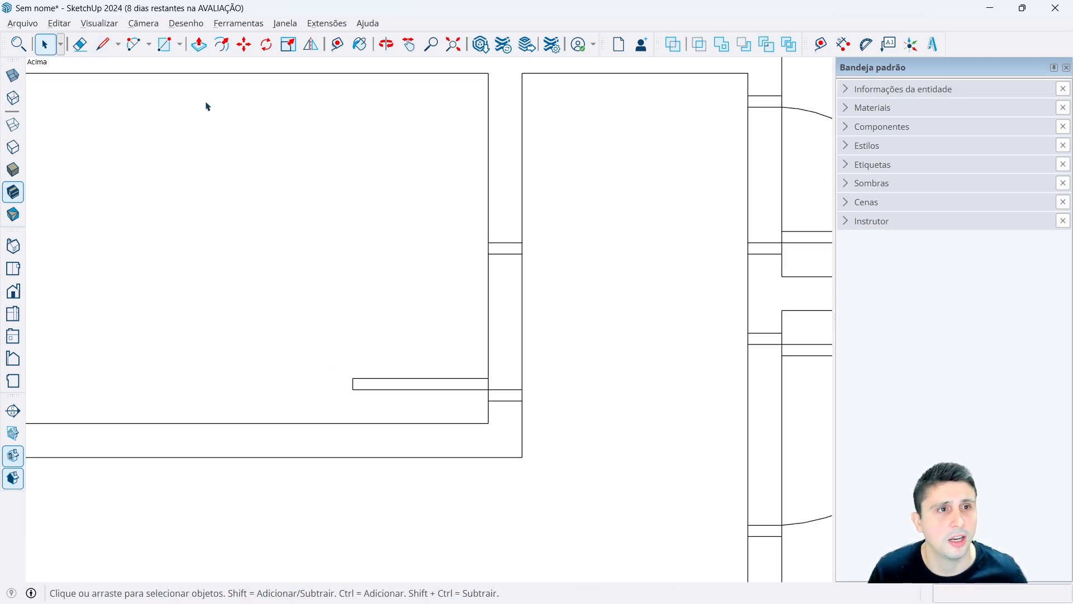
Draw the bathroom door's swing arc from the leaf's free end to the upper jamb with a 0,15 m bulge.
{"action": "left_click", "coordinate": [134, 43]}
{"action": "scroll", "coordinate": [374, 280], "scroll_direction": "up", "scroll_amount": 2}
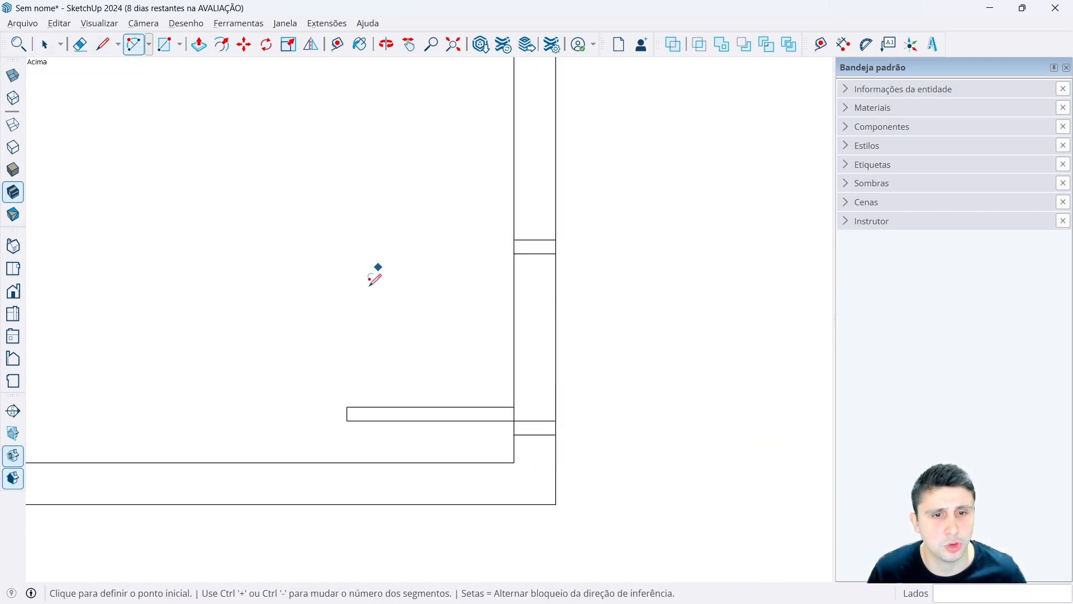
{"action": "left_click", "coordinate": [348, 406]}
{"action": "left_click", "coordinate": [514, 253]}
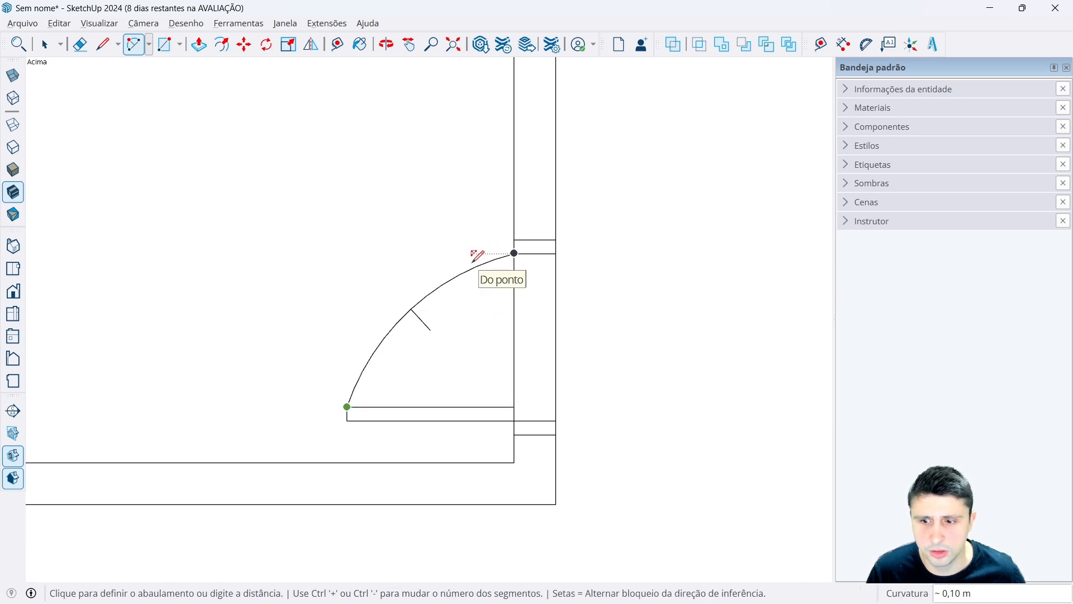
{"action": "type", "text": "0,15"}
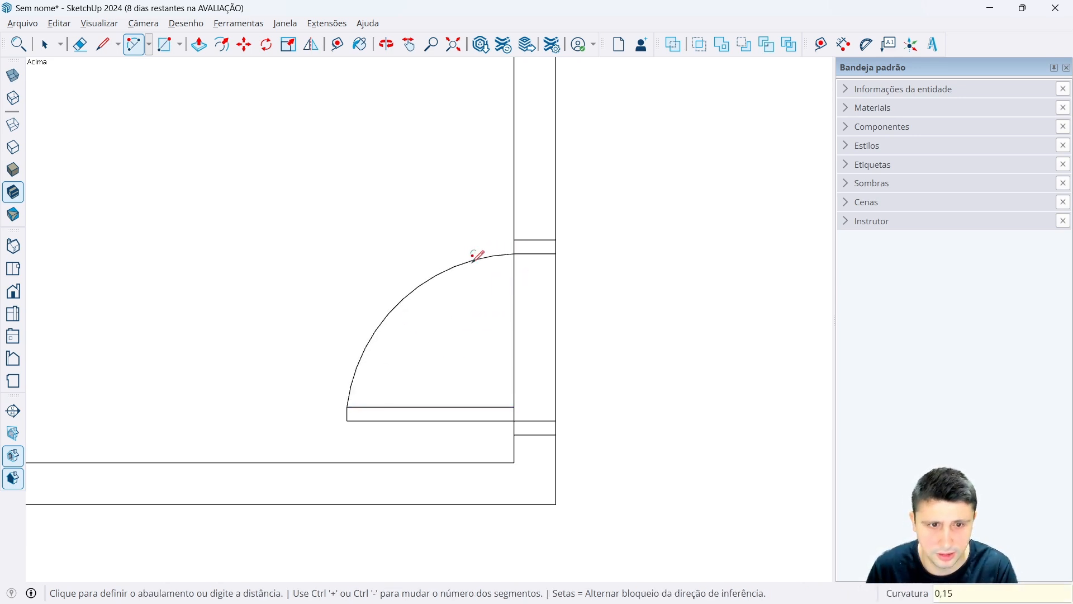
{"action": "key", "text": "Return"}
{"action": "scroll", "coordinate": [376, 383], "scroll_direction": "down", "scroll_amount": 3}
{"action": "key", "text": "space"}
{"action": "scroll", "coordinate": [388, 384], "scroll_direction": "down", "scroll_amount": 1}
{"action": "scroll", "coordinate": [387, 384], "scroll_direction": "down", "scroll_amount": 3}
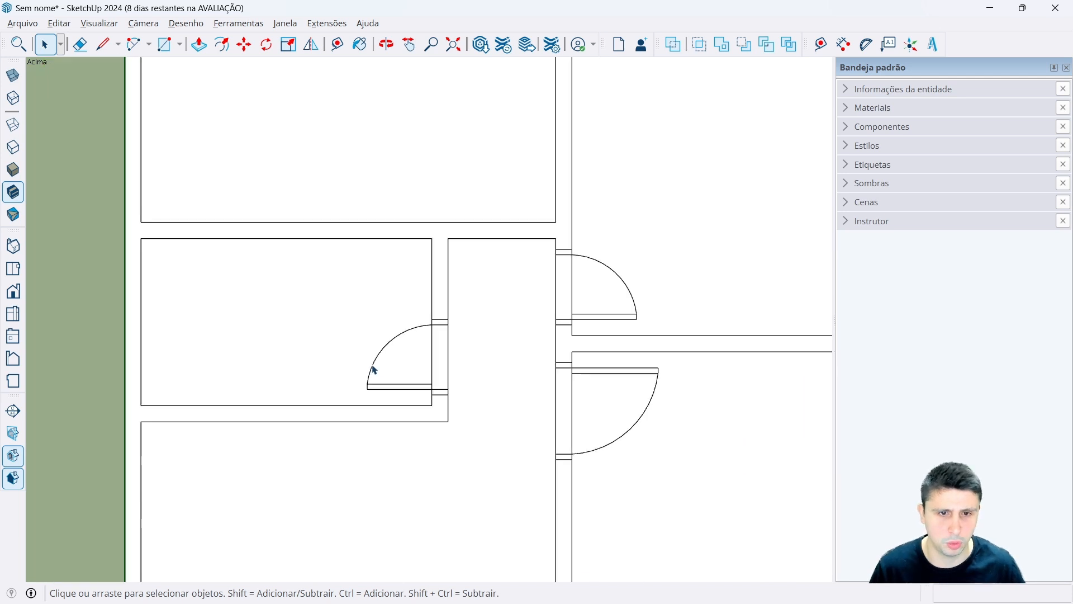
Place vertical guides 0,10 m in from the kitchen's right wall line and 0,10 m in from the hallway's left wall line.
{"action": "scroll", "coordinate": [469, 383], "scroll_direction": "down", "scroll_amount": 1}
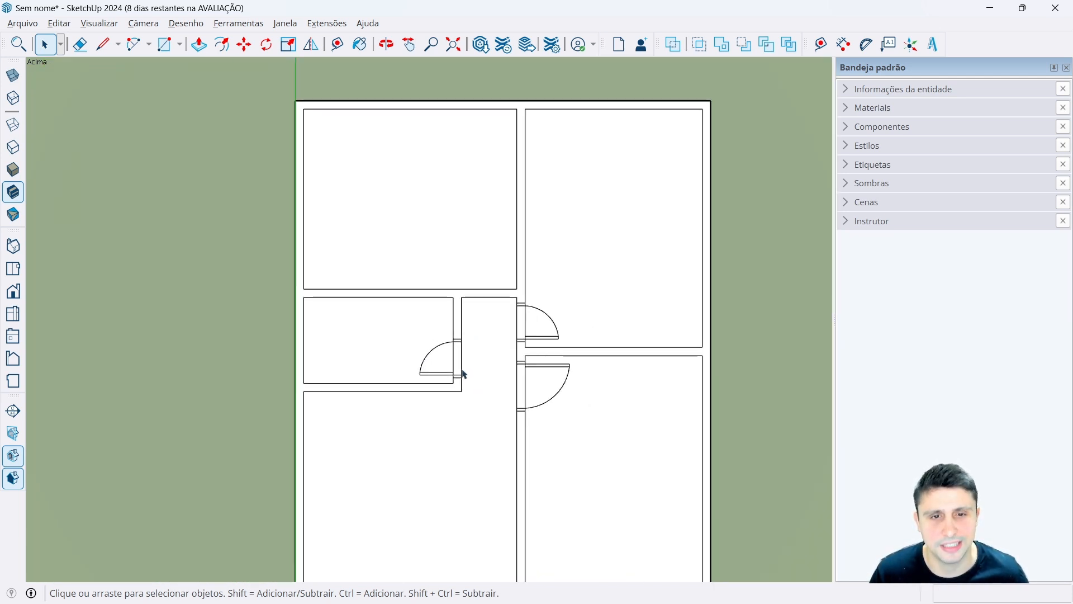
{"action": "scroll", "coordinate": [475, 330], "scroll_direction": "up", "scroll_amount": 2}
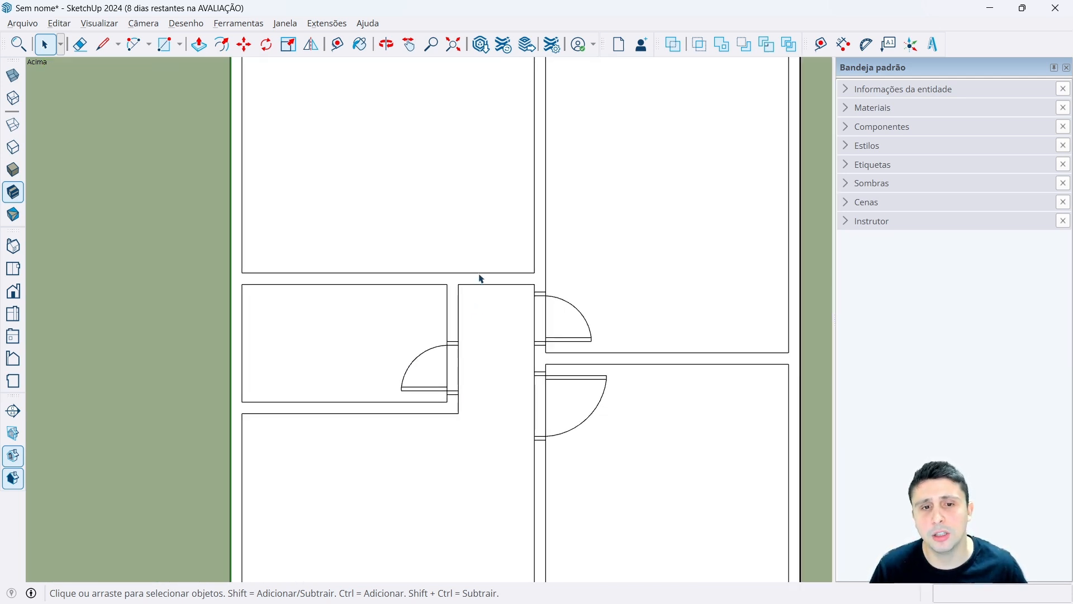
{"action": "scroll", "coordinate": [481, 278], "scroll_direction": "up", "scroll_amount": 2}
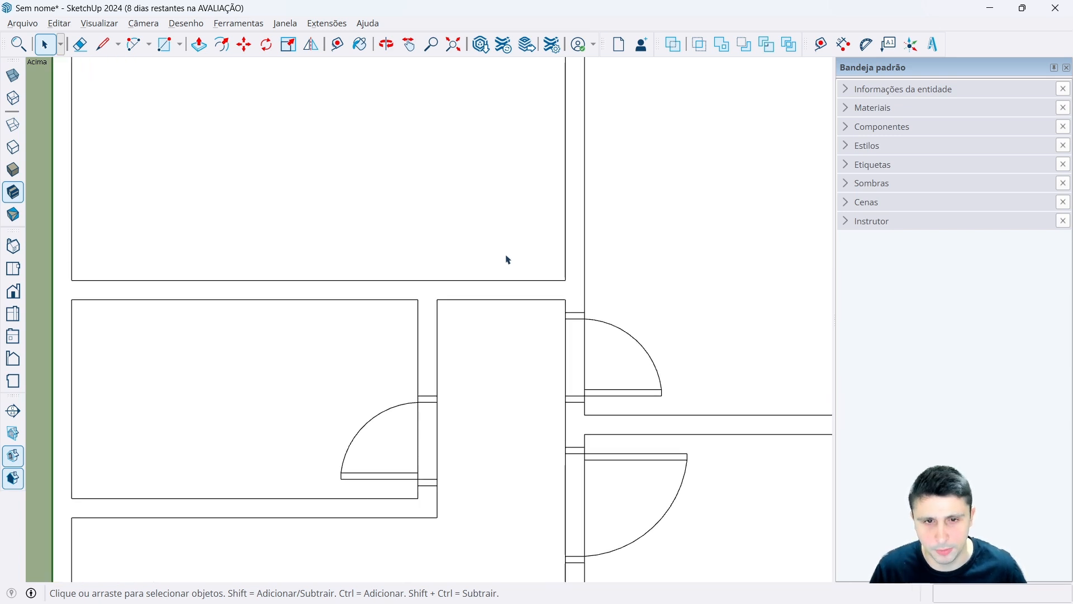
{"action": "scroll", "coordinate": [464, 323], "scroll_direction": "down", "scroll_amount": 2}
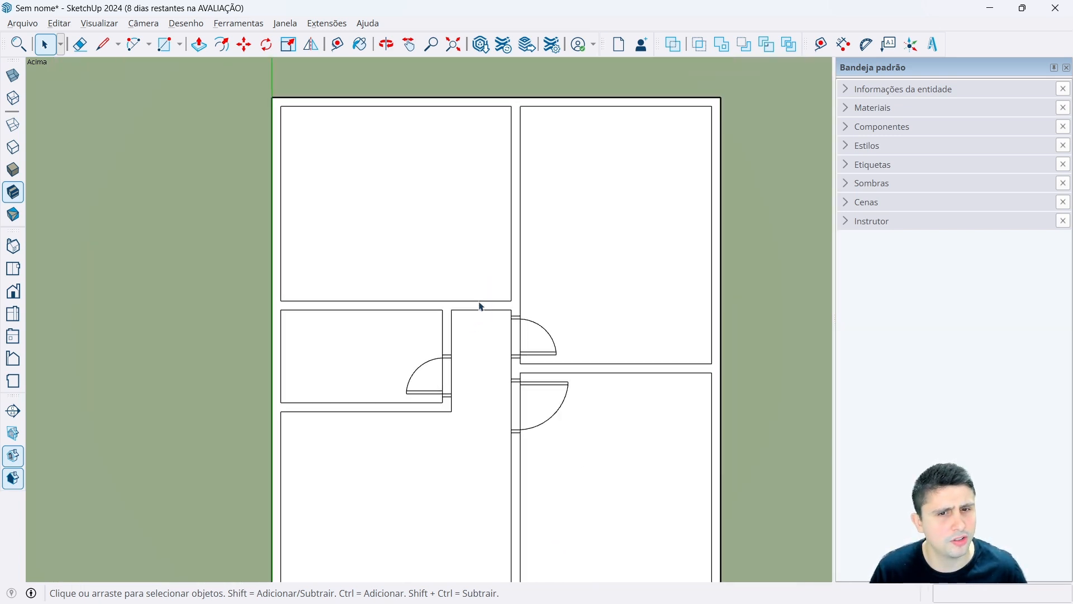
{"action": "scroll", "coordinate": [484, 301], "scroll_direction": "up", "scroll_amount": 3}
{"action": "key", "text": "t"}
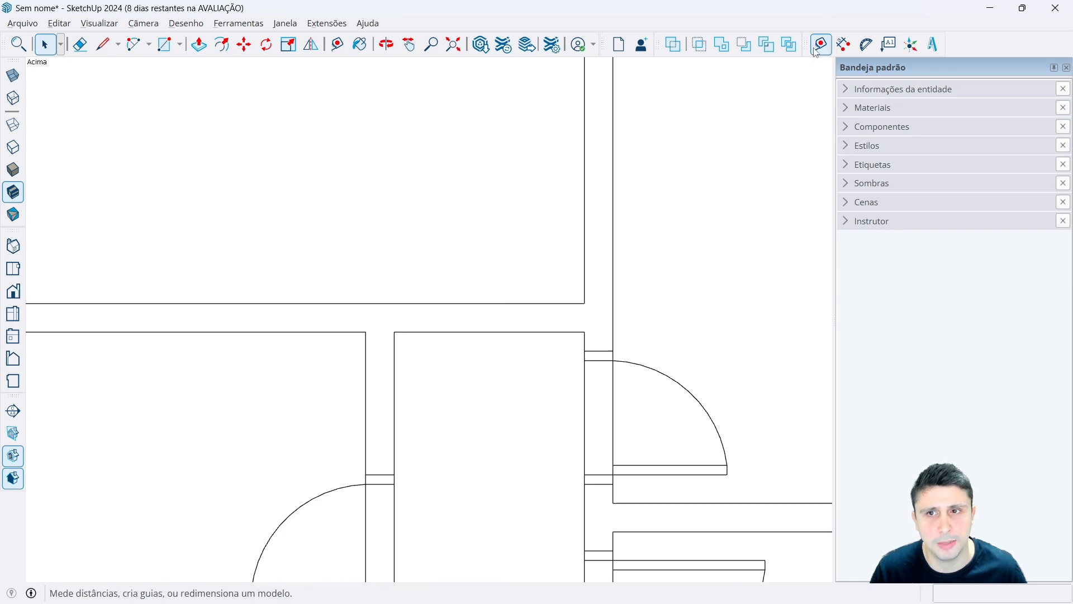
{"action": "left_click", "coordinate": [584, 263]}
{"action": "type", "text": "0"}
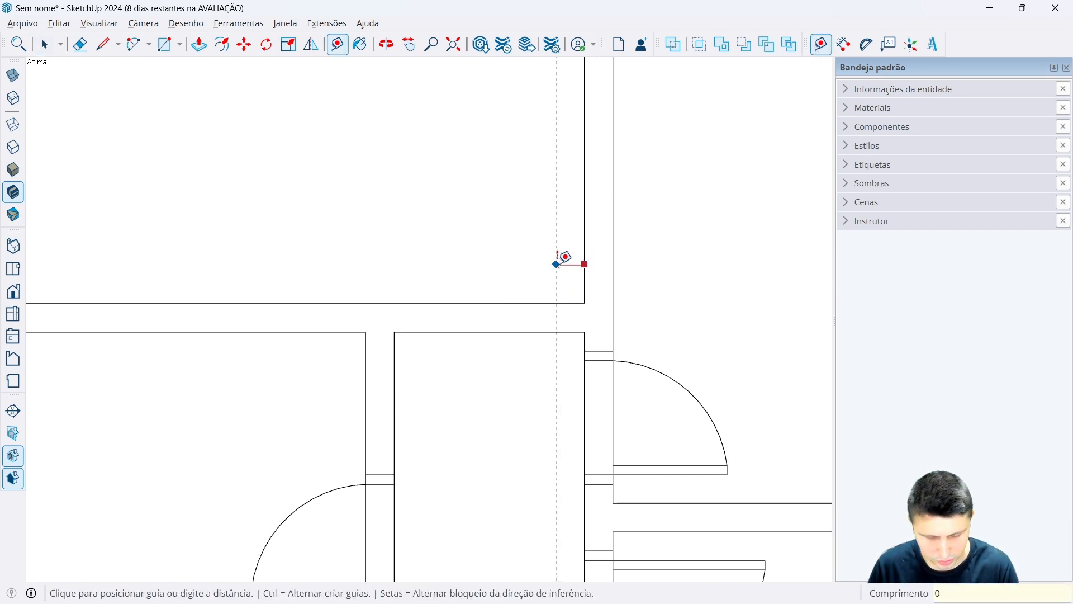
{"action": "type", "text": ",05"}
{"action": "key", "text": "Return"}
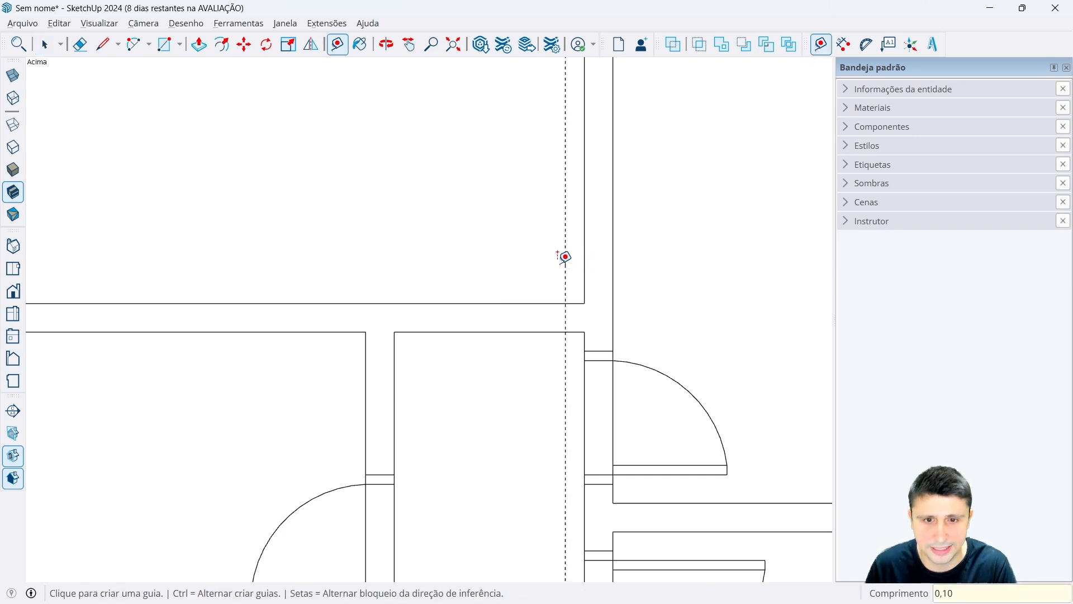
{"action": "left_click", "coordinate": [396, 348]}
{"action": "type", "text": "0"}
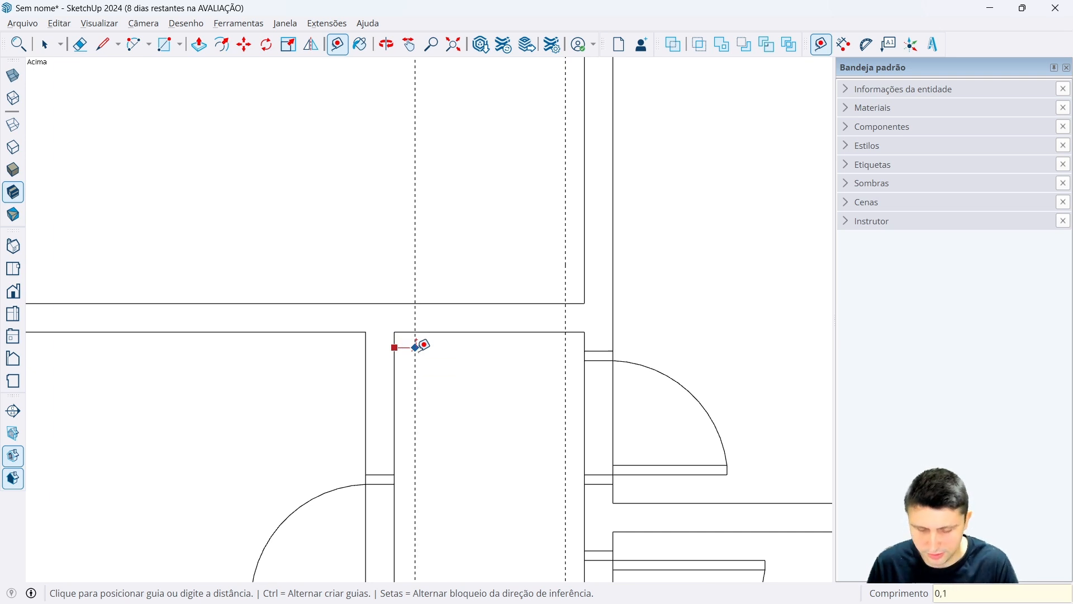
{"action": "type", "text": ",1"}
{"action": "key", "text": "Return"}
Draw two lines across the wall between kitchen and hallway along the vertical guides to mark the opening.
{"action": "left_click", "coordinate": [102, 44]}
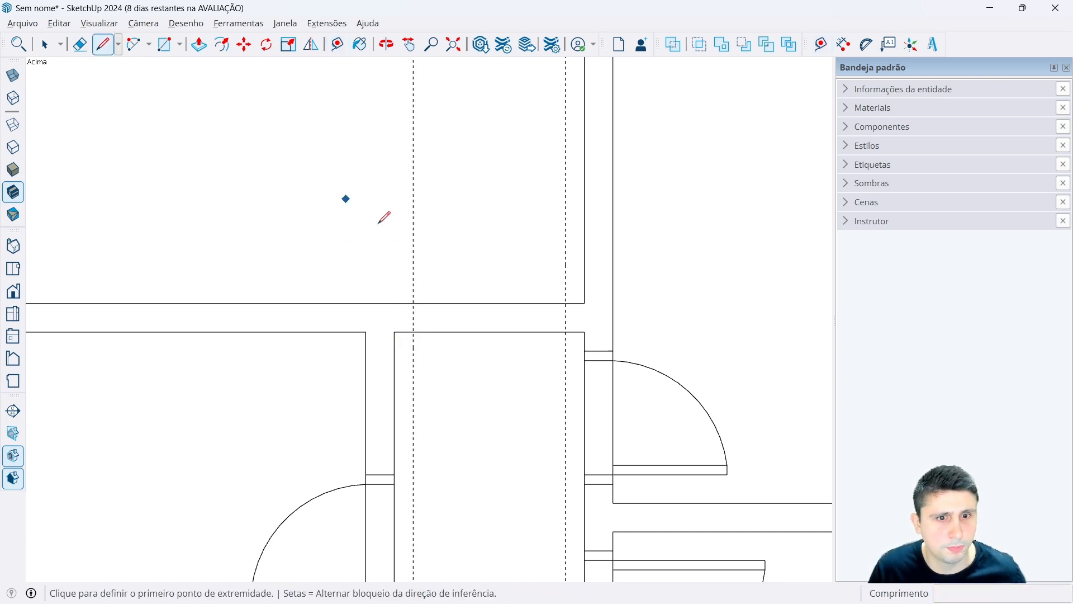
{"action": "left_click", "coordinate": [414, 332]}
{"action": "left_click", "coordinate": [413, 304]}
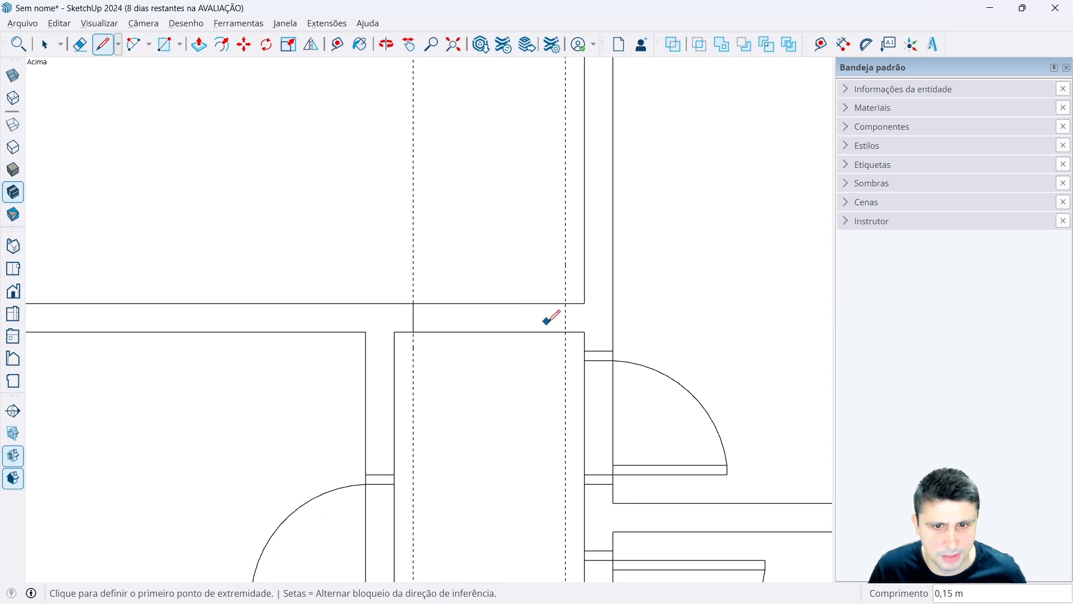
{"action": "left_click", "coordinate": [565, 333]}
{"action": "left_click", "coordinate": [566, 304]}
{"action": "key", "text": "space"}
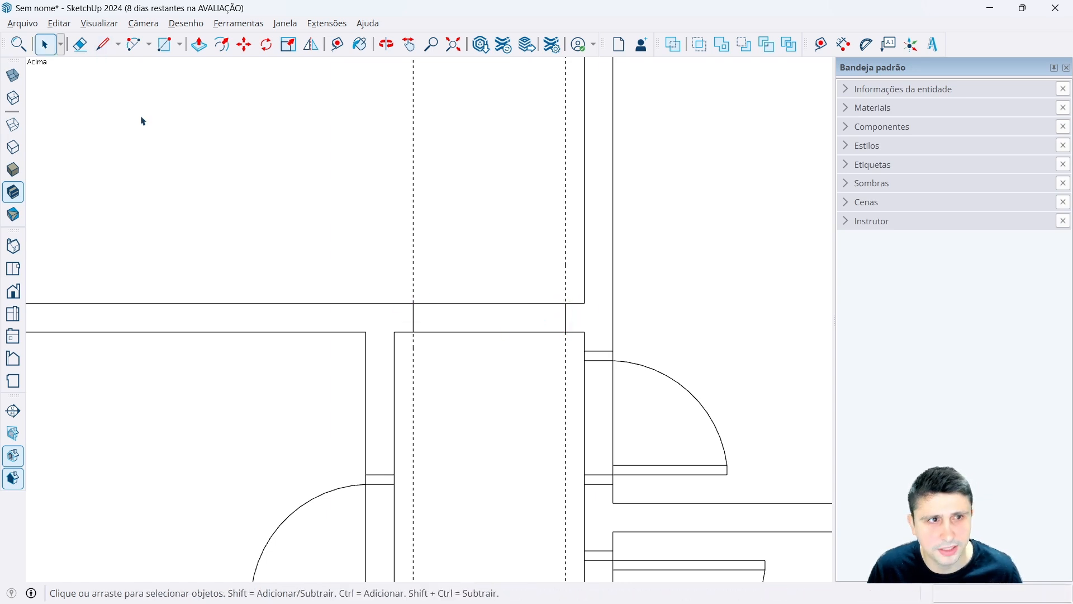
Erase the two wall lines inside the kitchen opening and remove both vertical guides.
{"action": "left_click", "coordinate": [80, 44]}
{"action": "left_click_drag", "start_coordinate": [505, 300], "coordinate": [498, 336]}
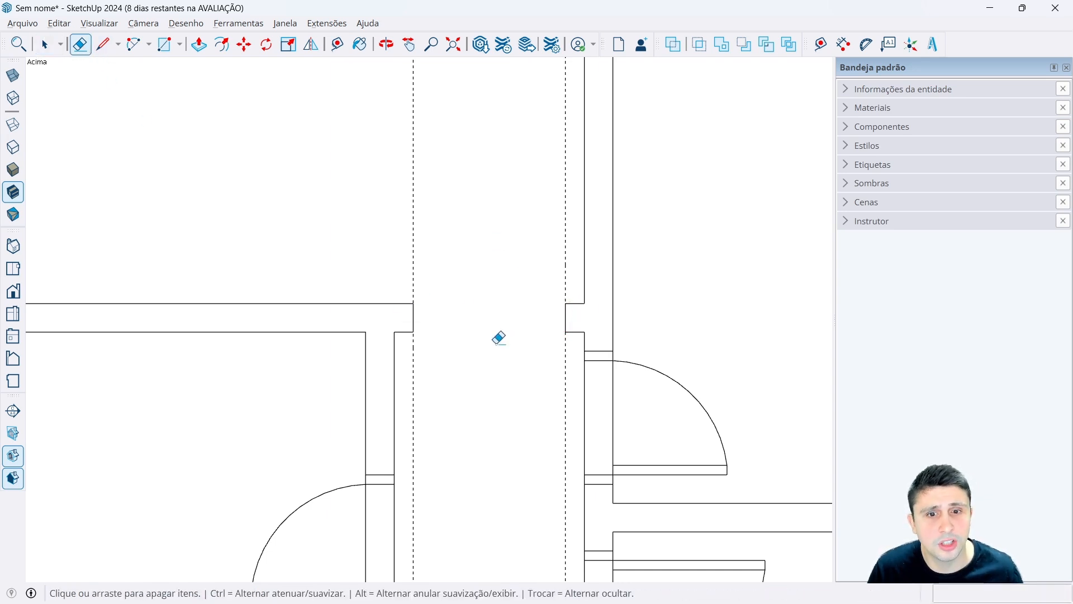
{"action": "left_click", "coordinate": [417, 245]}
{"action": "left_click_drag", "start_coordinate": [549, 255], "coordinate": [578, 260]}
{"action": "key", "text": "space"}
{"action": "scroll", "coordinate": [407, 354], "scroll_direction": "down", "scroll_amount": 2}
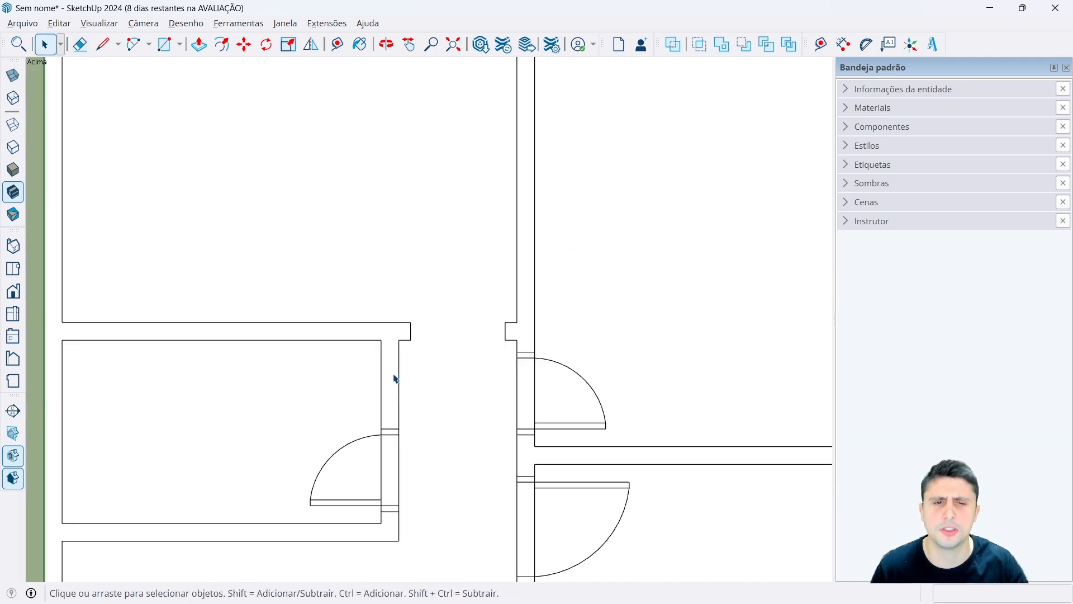
{"action": "scroll", "coordinate": [395, 379], "scroll_direction": "down", "scroll_amount": 3}
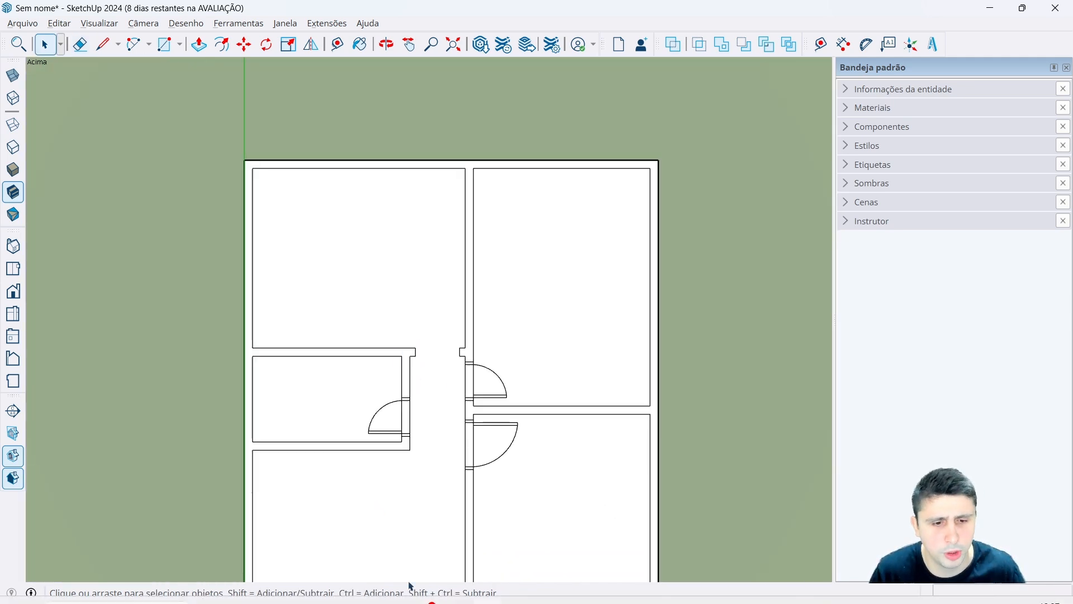
Check the kitchen (COZINHA) doors' positions in the floor plan image and return to the SketchUp drawing.
{"action": "left_click", "coordinate": [457, 586]}
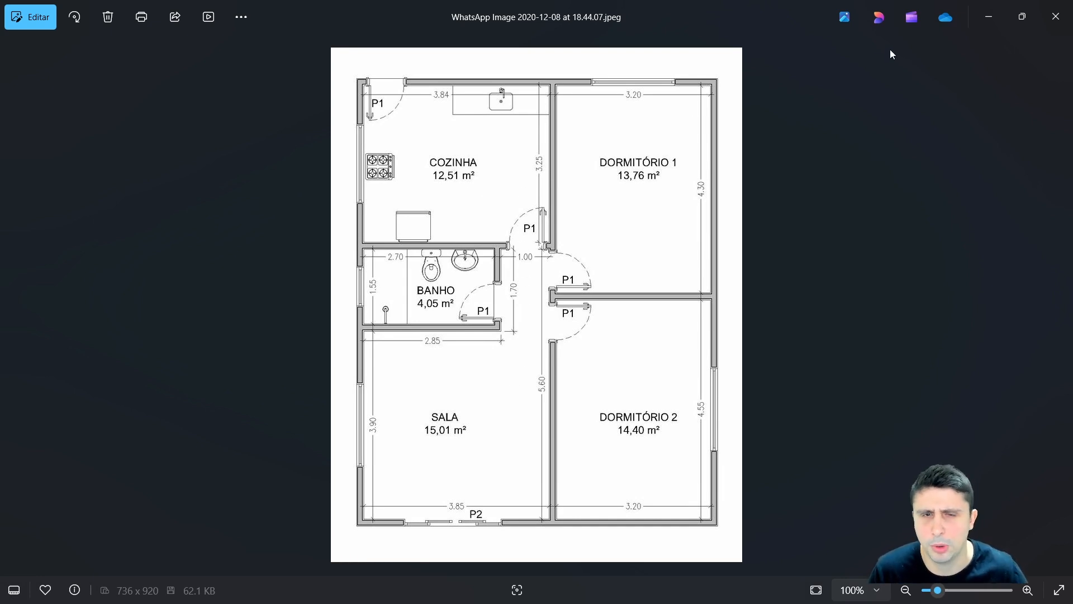
{"action": "left_click", "coordinate": [984, 21]}
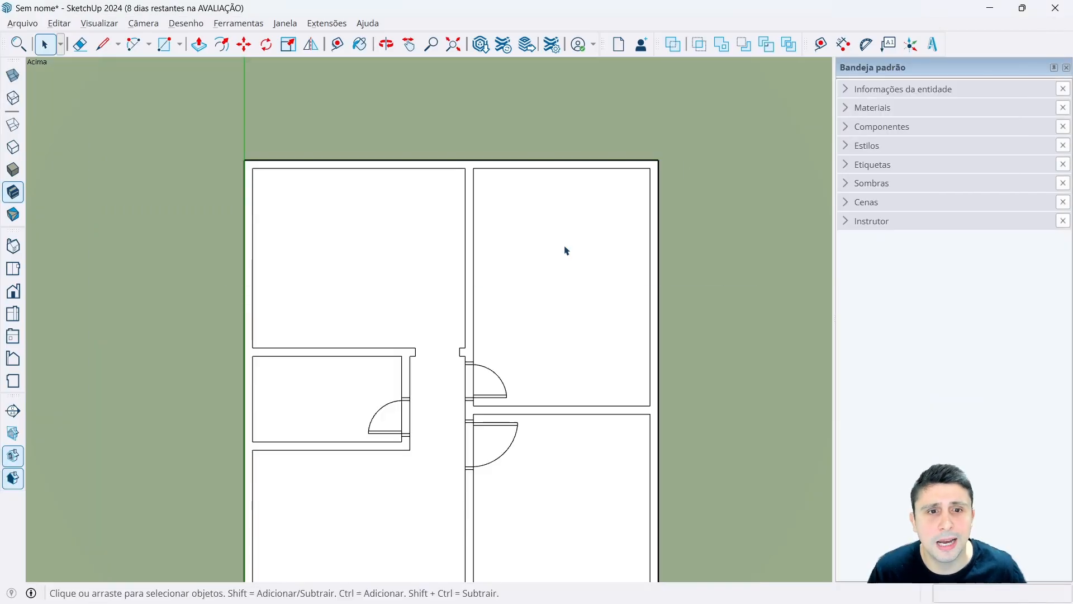
{"action": "scroll", "coordinate": [468, 270], "scroll_direction": "down", "scroll_amount": 1}
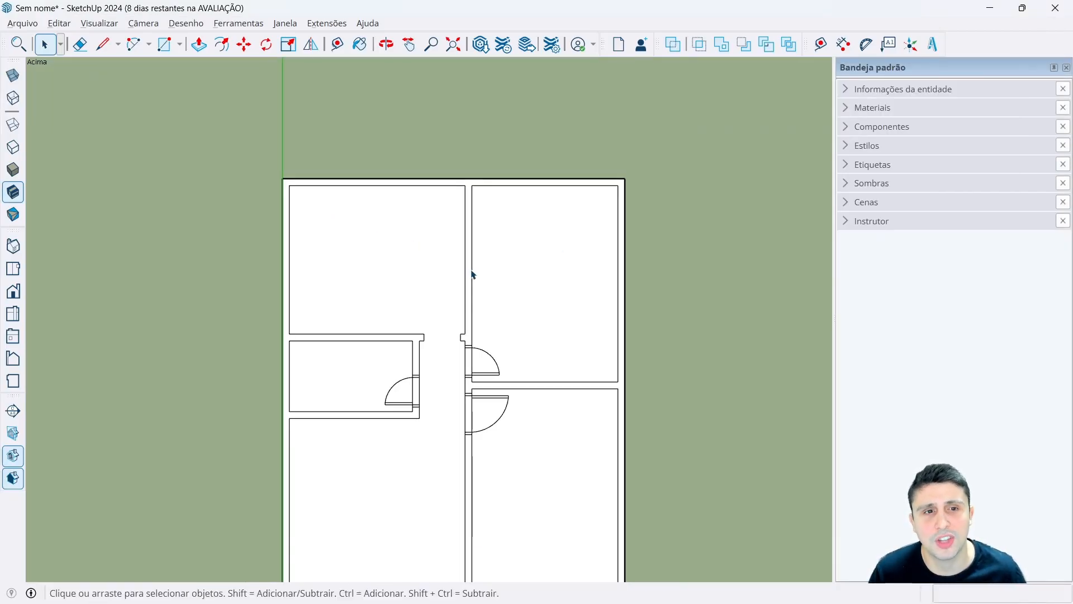
{"action": "scroll", "coordinate": [331, 185], "scroll_direction": "up", "scroll_amount": 4}
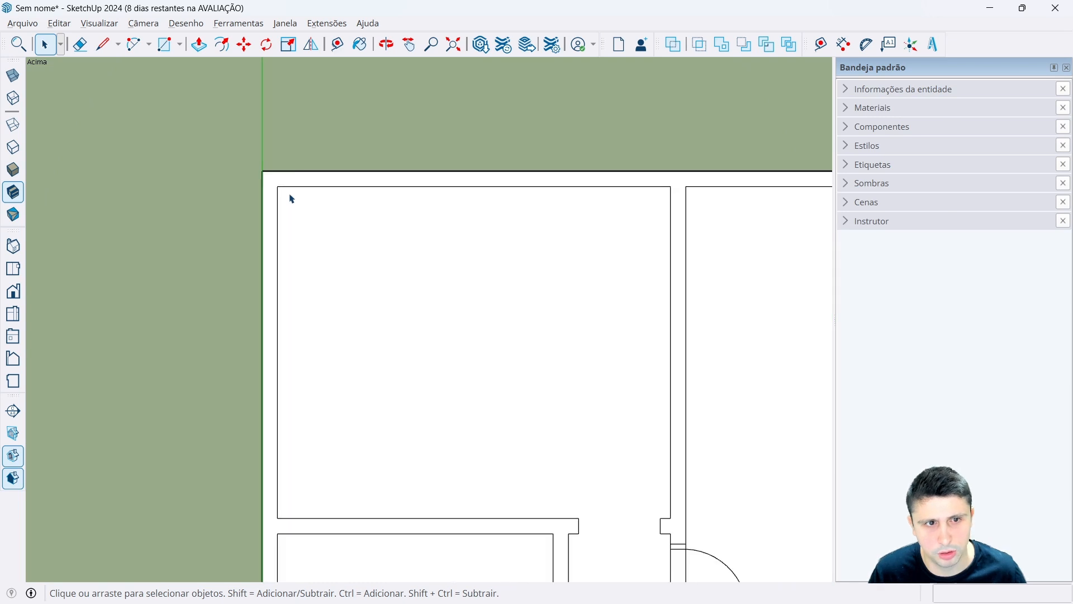
{"action": "scroll", "coordinate": [386, 184], "scroll_direction": "down", "scroll_amount": 2}
{"action": "scroll", "coordinate": [464, 242], "scroll_direction": "down", "scroll_amount": 3}
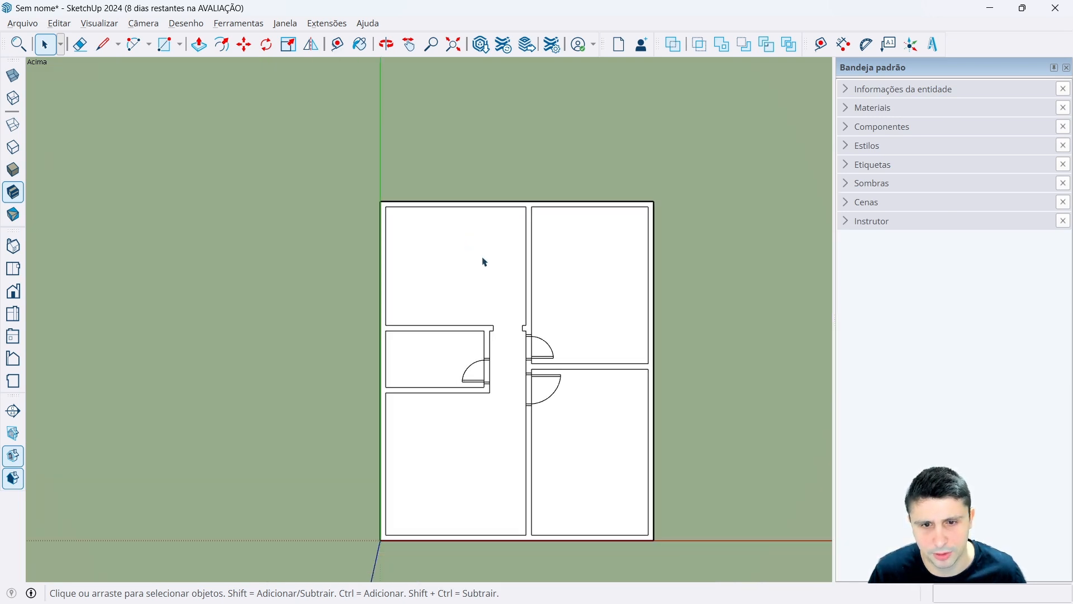
Place a vertical guide 0,10 m inside the kitchen's left inner wall face and another guide 0,05 m further right.
{"action": "scroll", "coordinate": [393, 191], "scroll_direction": "up", "scroll_amount": 5}
{"action": "scroll", "coordinate": [385, 209], "scroll_direction": "up", "scroll_amount": 1}
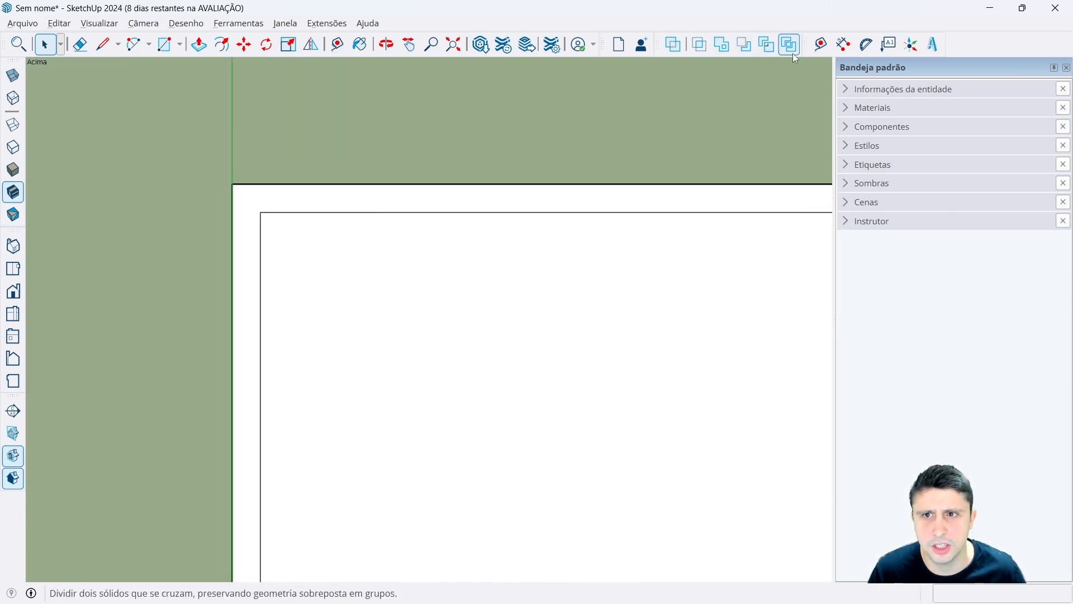
{"action": "left_click", "coordinate": [821, 43]}
{"action": "scroll", "coordinate": [326, 229], "scroll_direction": "up", "scroll_amount": 2}
{"action": "left_click", "coordinate": [227, 234]}
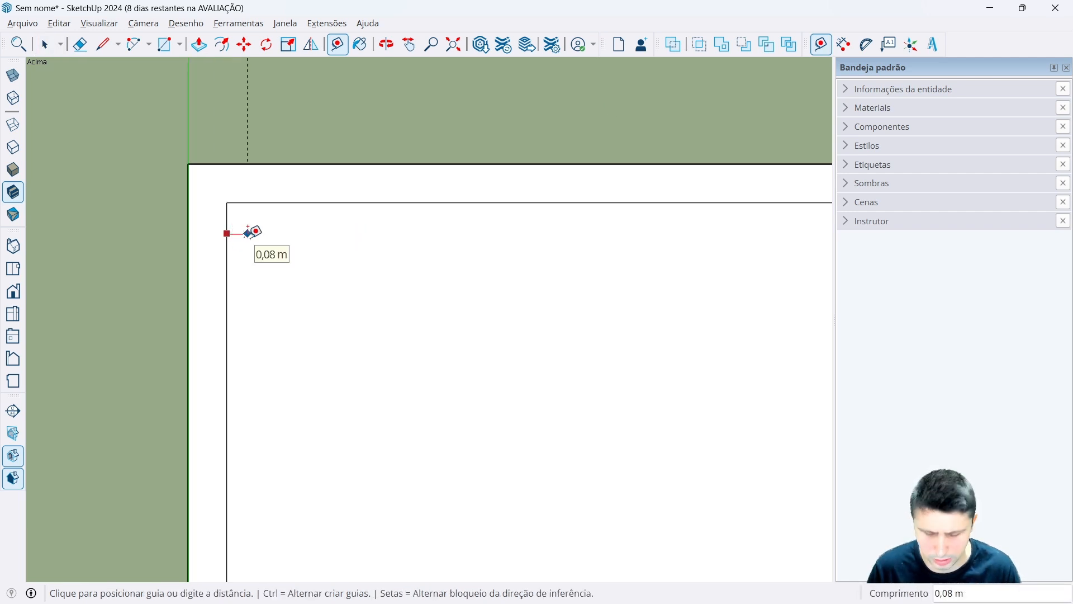
{"action": "type", "text": "0,05"}
{"action": "key", "text": "Return"}
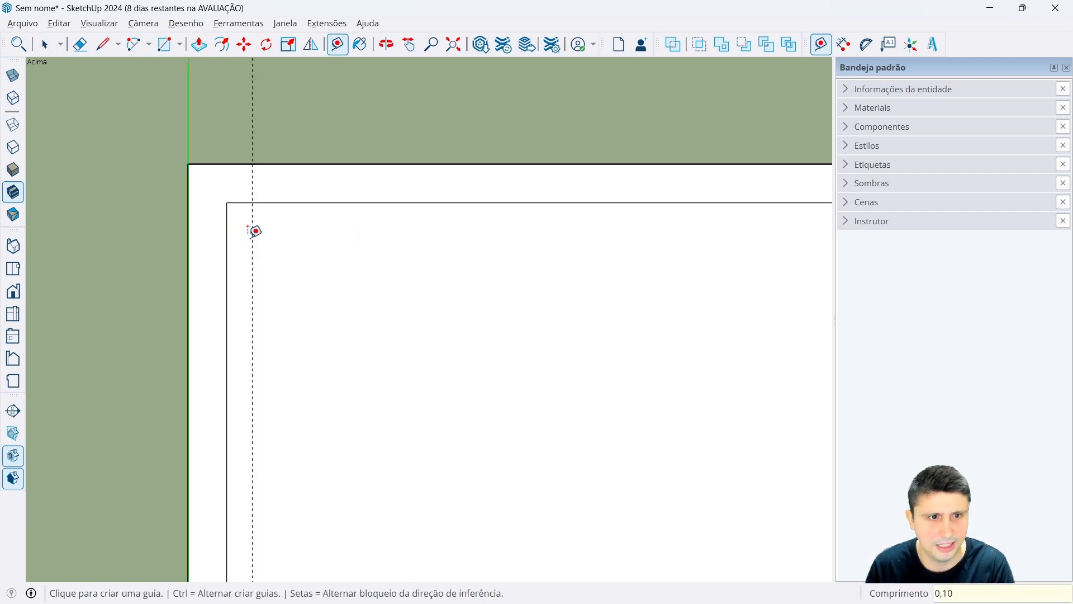
{"action": "left_click", "coordinate": [253, 194]}
{"action": "type", "text": "0,0"}
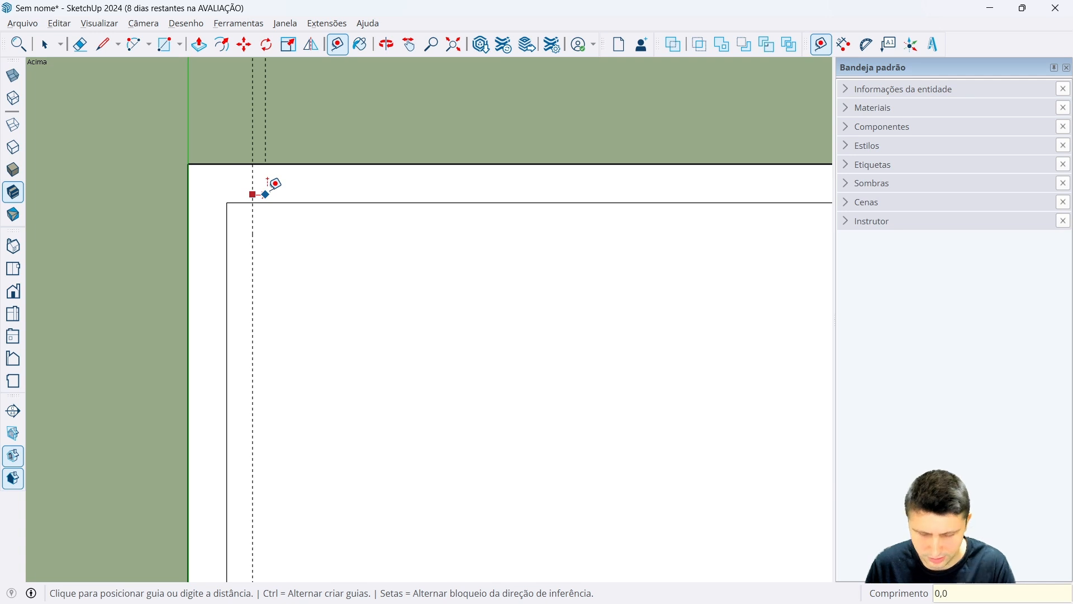
{"action": "type", "text": "5"}
{"action": "key", "text": "Return"}
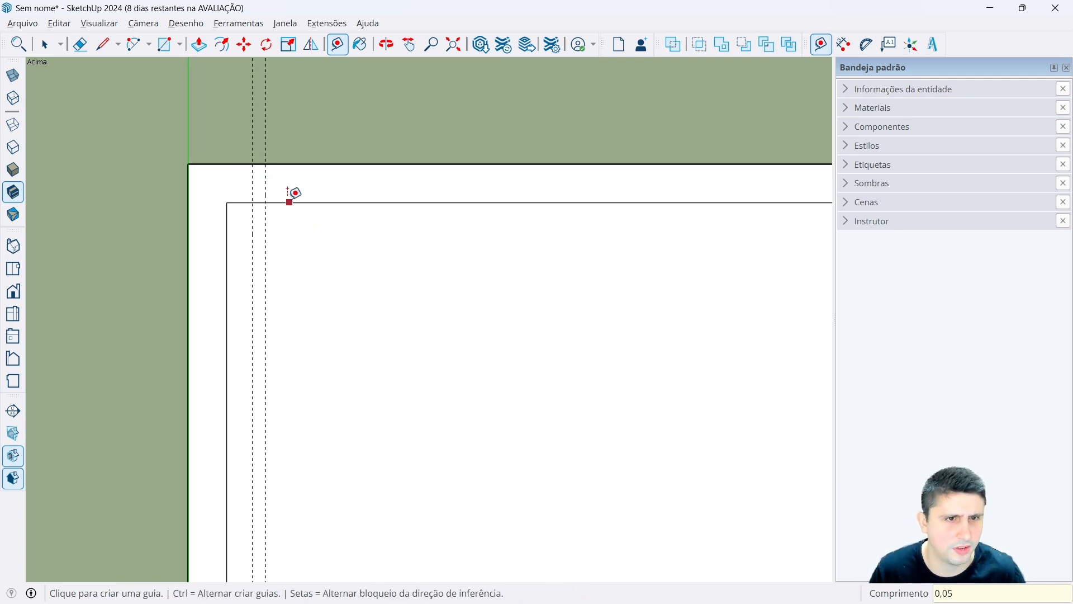
Add a vertical guide 1 m right of the second guide and another one 0,05 m beyond it for the door opening.
{"action": "left_click", "coordinate": [265, 177]}
{"action": "type", "text": "1"}
{"action": "key", "text": "Return"}
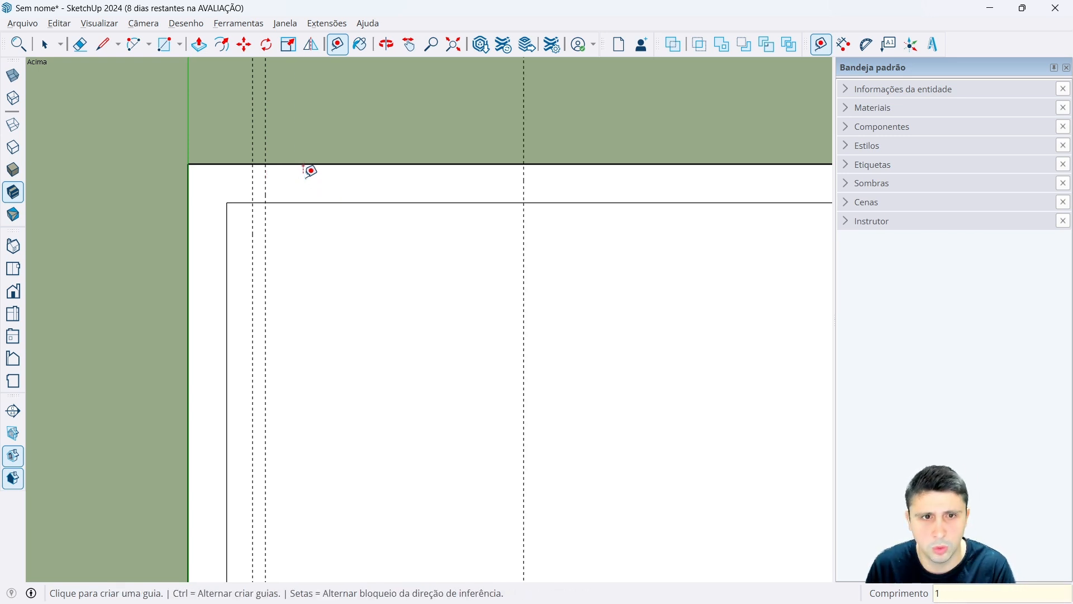
{"action": "left_click", "coordinate": [524, 178]}
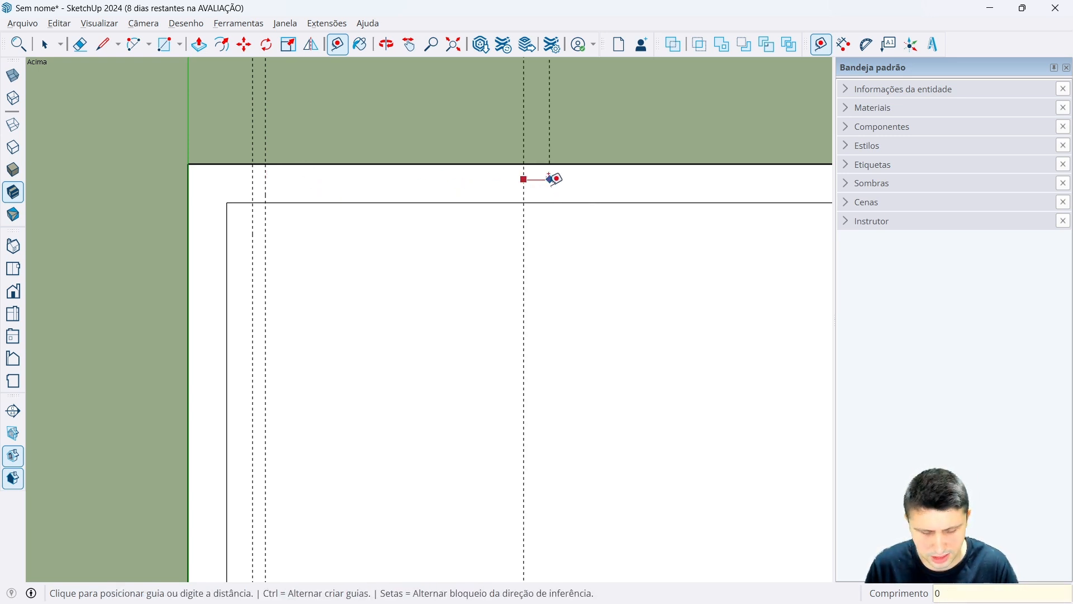
{"action": "type", "text": "0,05"}
{"action": "key", "text": "Return"}
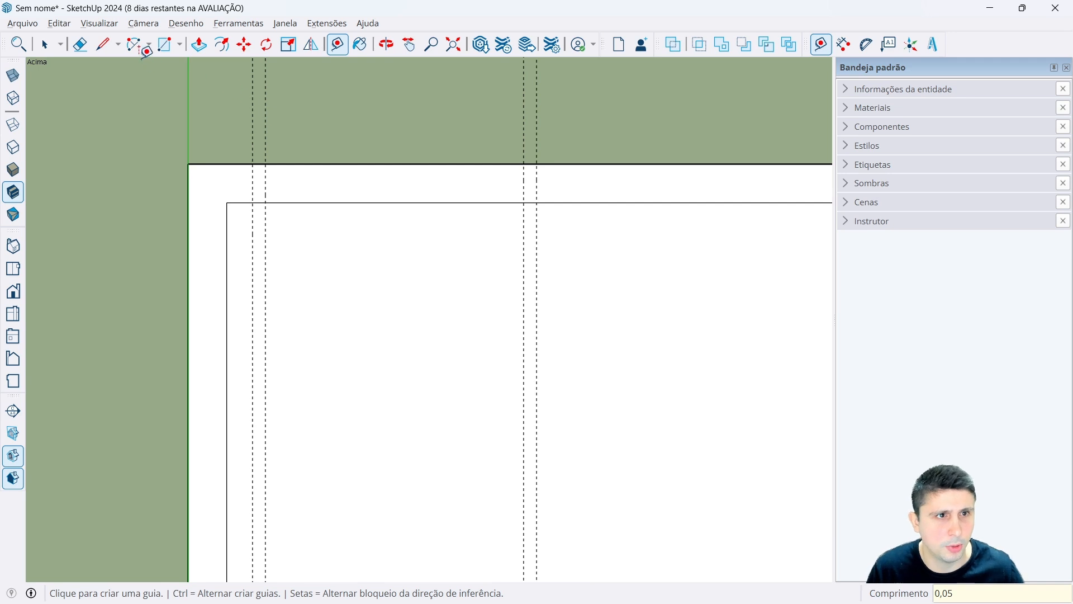
Draw two 0,05 x 0,15 m jamb rectangles across the kitchen's upper wall between the paired guides.
{"action": "left_click", "coordinate": [165, 44]}
{"action": "left_click", "coordinate": [252, 163]}
{"action": "left_click", "coordinate": [266, 203]}
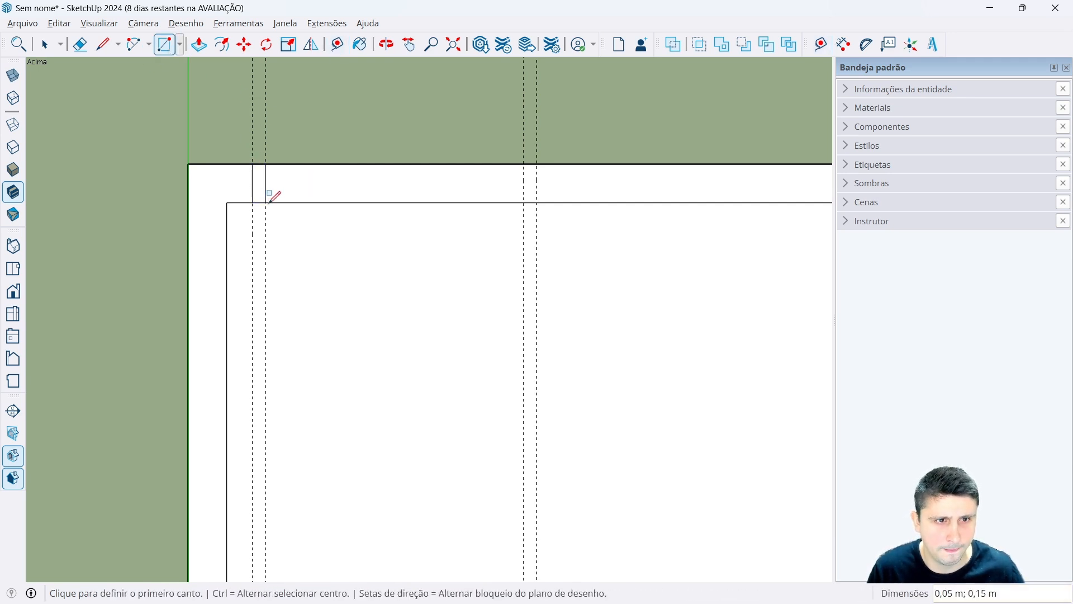
{"action": "left_click", "coordinate": [524, 164]}
{"action": "left_click", "coordinate": [537, 202]}
{"action": "key", "text": "space"}
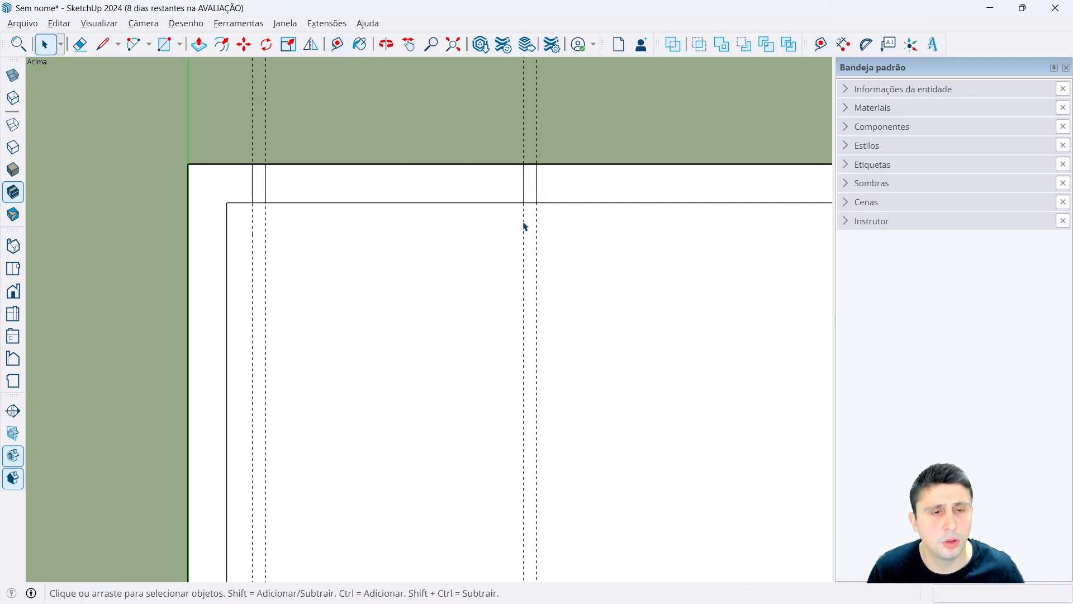
Erase the four vertical guides around the kitchen door opening.
{"action": "key", "text": "e"}
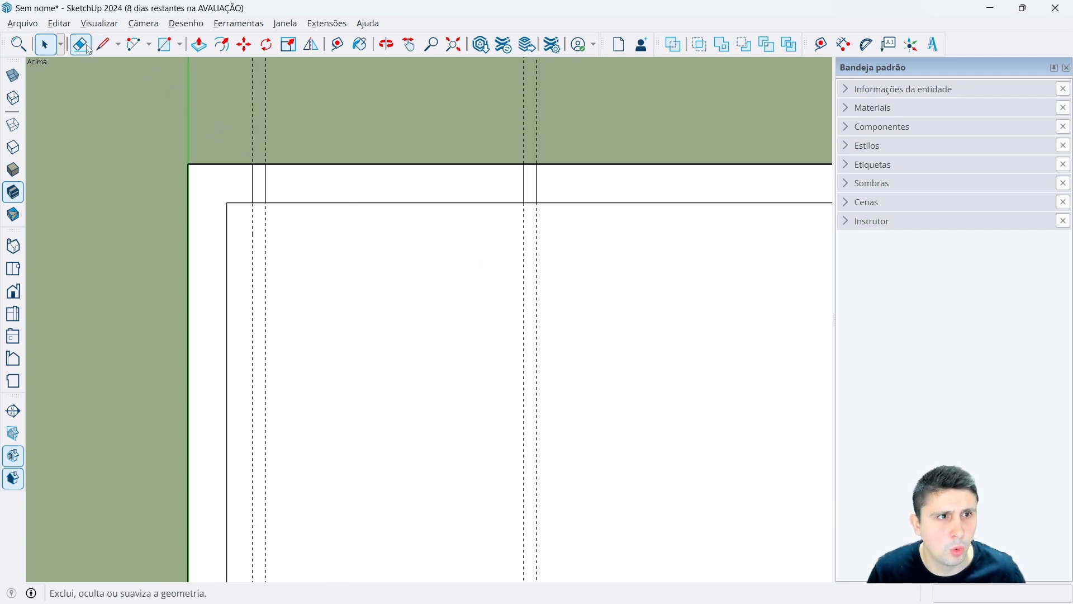
{"action": "left_click_drag", "start_coordinate": [216, 116], "coordinate": [277, 117]}
{"action": "left_click_drag", "start_coordinate": [511, 132], "coordinate": [553, 135]}
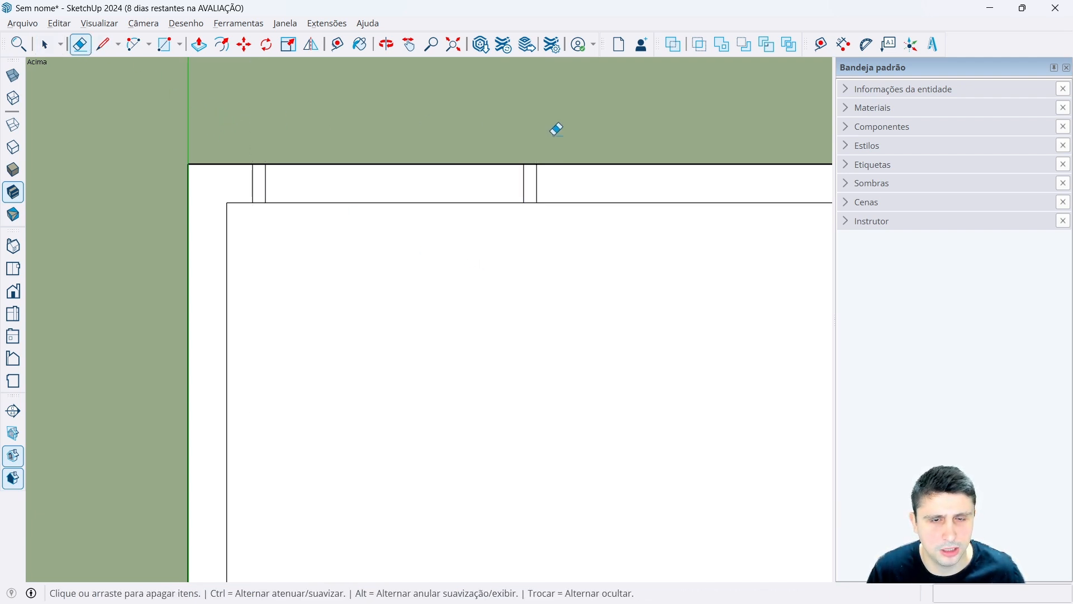
{"action": "key", "text": "space"}
Draw the open door leaf from the left jamb's inner corner into the kitchen, 1 m long and 0,05 m wide.
{"action": "scroll", "coordinate": [440, 247], "scroll_direction": "down", "scroll_amount": 2}
{"action": "scroll", "coordinate": [423, 245], "scroll_direction": "up", "scroll_amount": 2}
{"action": "key", "text": "l"}
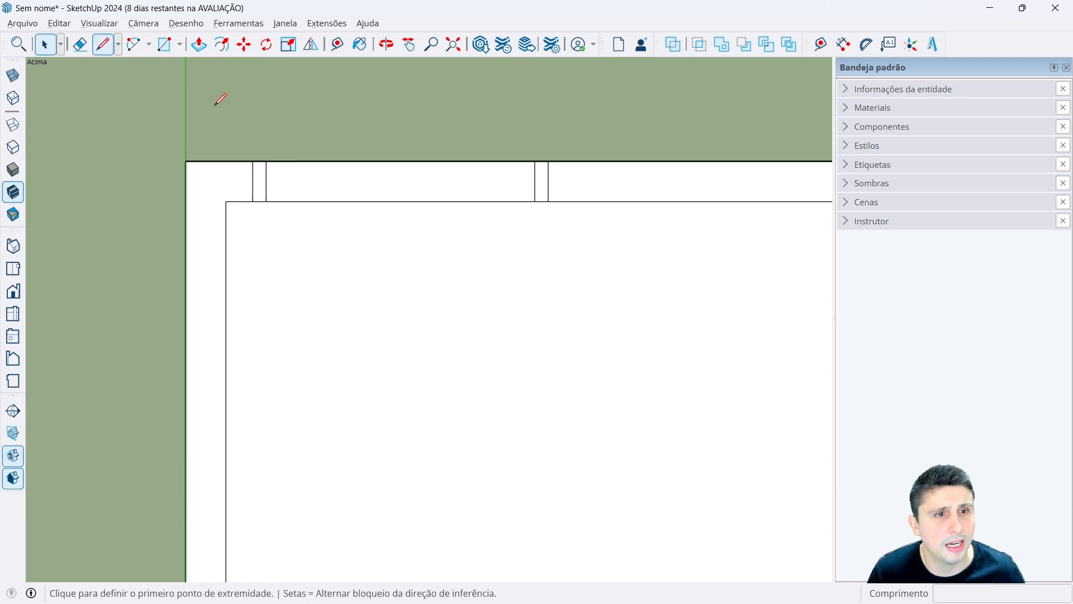
{"action": "scroll", "coordinate": [271, 198], "scroll_direction": "up", "scroll_amount": 1}
{"action": "left_click", "coordinate": [259, 208]}
{"action": "type", "text": "1"}
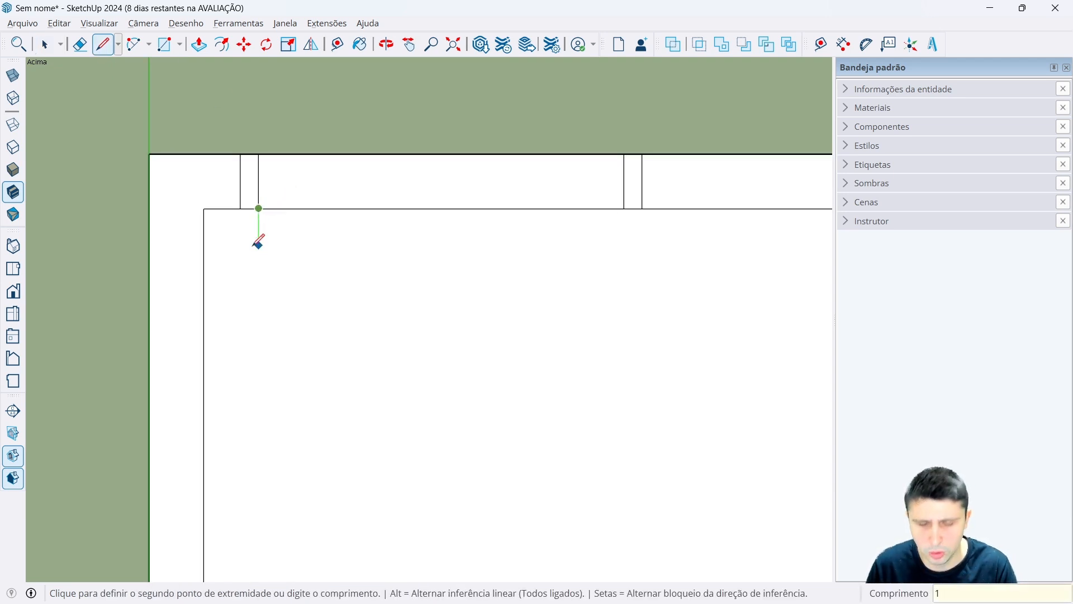
{"action": "key", "text": "Return"}
{"action": "scroll", "coordinate": [315, 264], "scroll_direction": "down", "scroll_amount": 1}
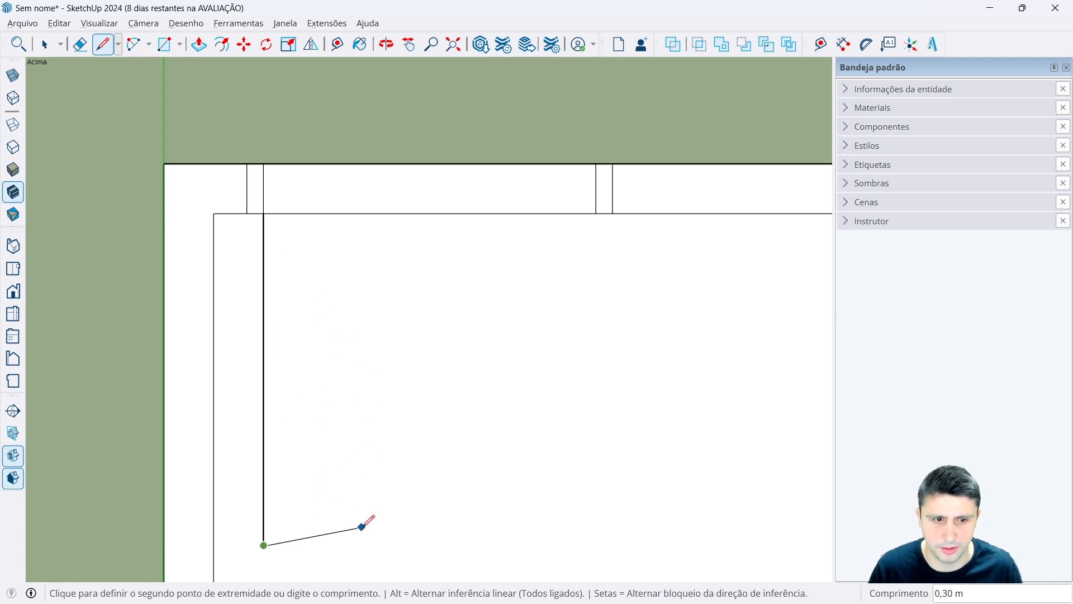
{"action": "type", "text": "0"}
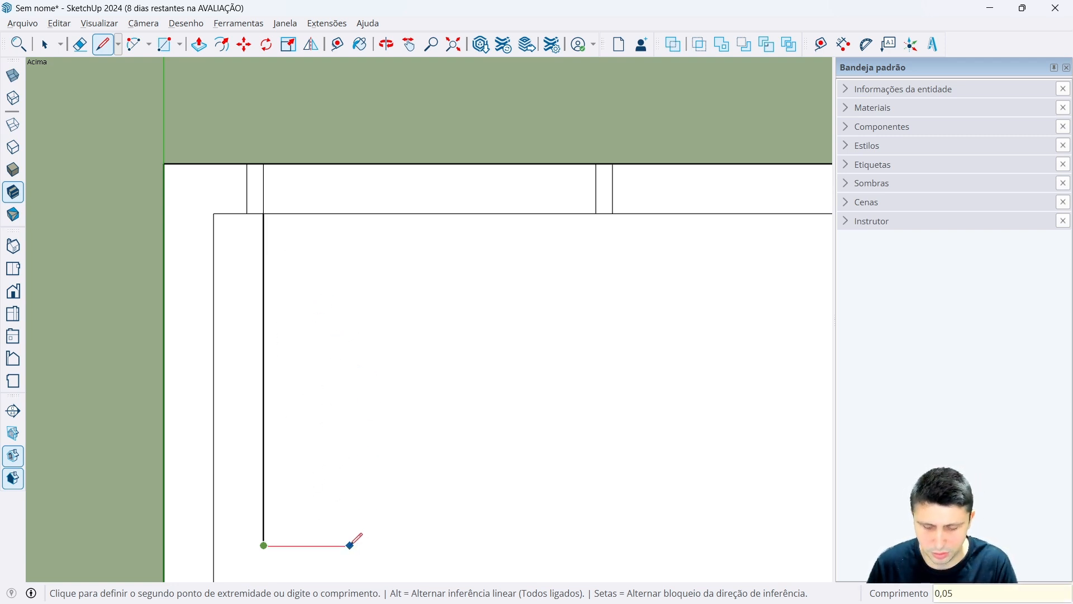
{"action": "type", "text": ",05"}
{"action": "key", "text": "Return"}
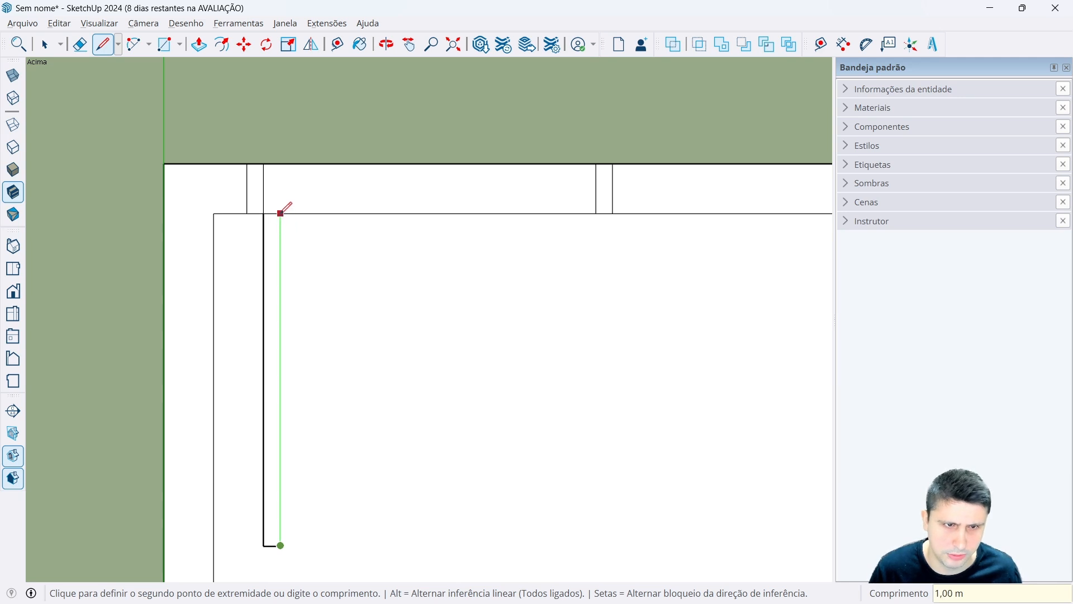
{"action": "key", "text": "Escape"}
{"action": "key", "text": "space"}
{"action": "scroll", "coordinate": [361, 313], "scroll_direction": "down", "scroll_amount": 4}
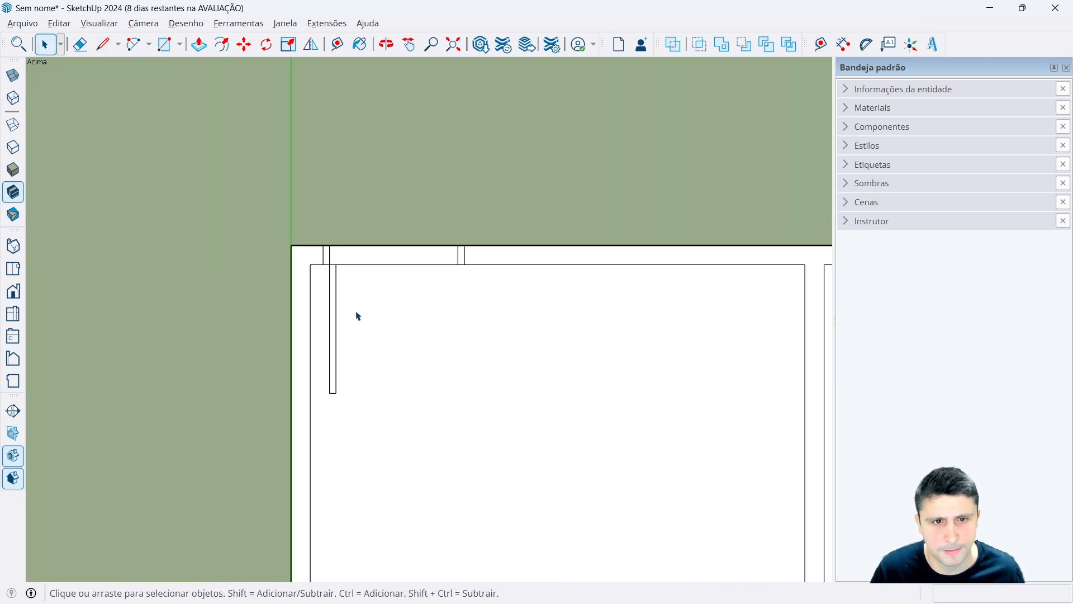
Draw the door swing arc from the leaf's free end to the right jamb's inner corner with a 0,25 m bulge.
{"action": "scroll", "coordinate": [351, 310], "scroll_direction": "up", "scroll_amount": 2}
{"action": "scroll", "coordinate": [335, 374], "scroll_direction": "up", "scroll_amount": 2}
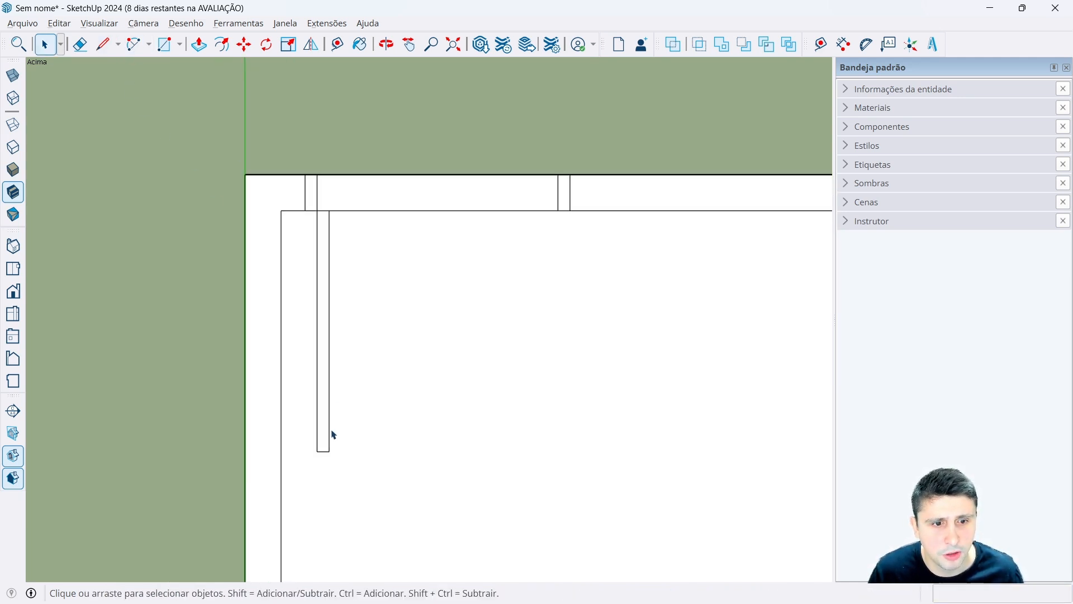
{"action": "key", "text": "a"}
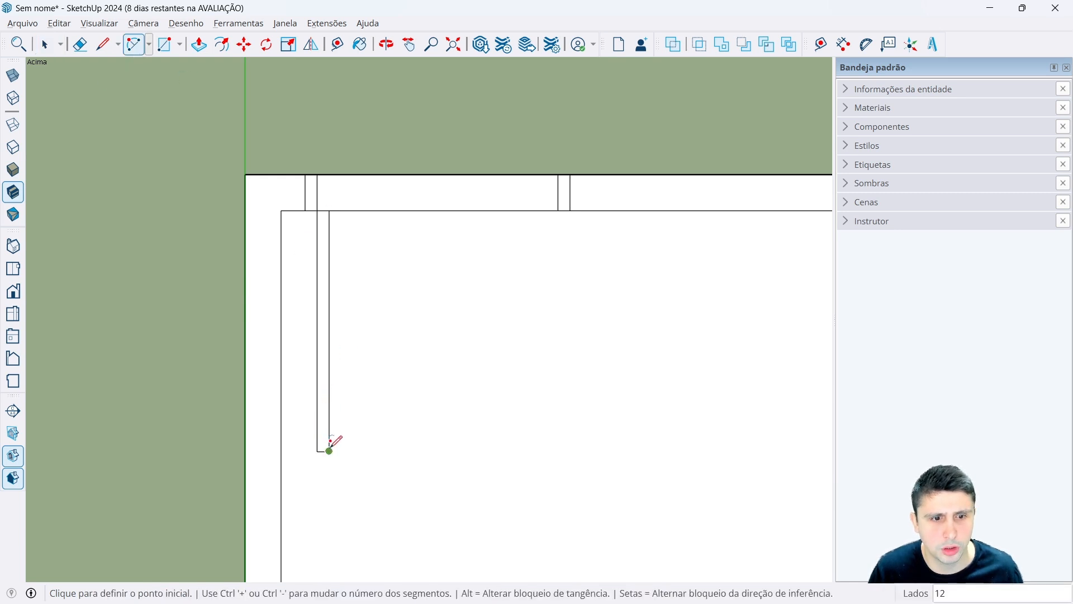
{"action": "left_click", "coordinate": [330, 450]}
{"action": "left_click", "coordinate": [559, 211]}
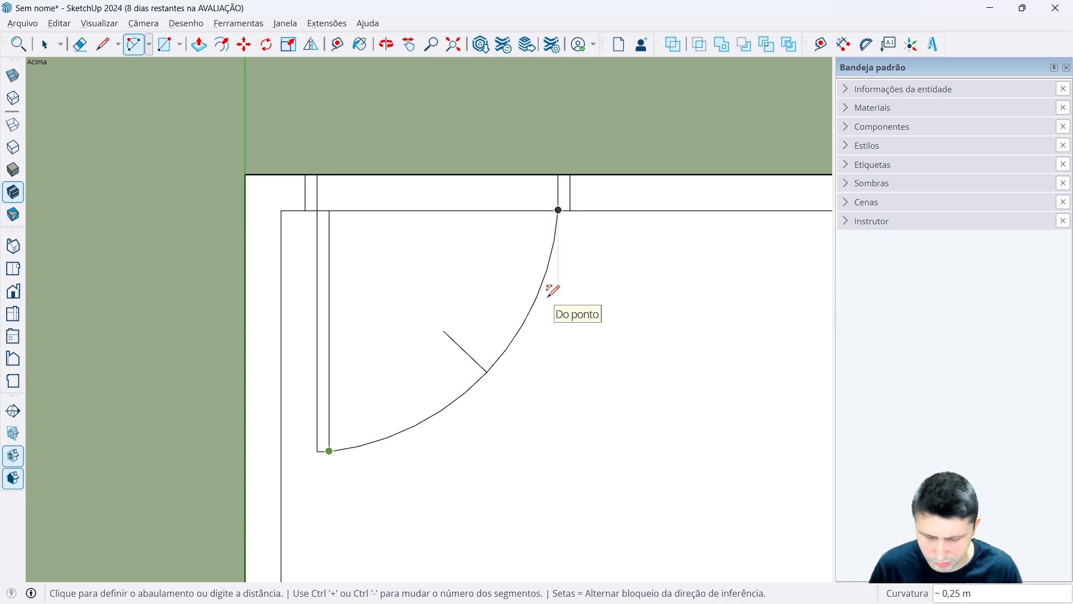
{"action": "type", "text": "0,25"}
{"action": "key", "text": "Return"}
{"action": "scroll", "coordinate": [551, 289], "scroll_direction": "down", "scroll_amount": 5}
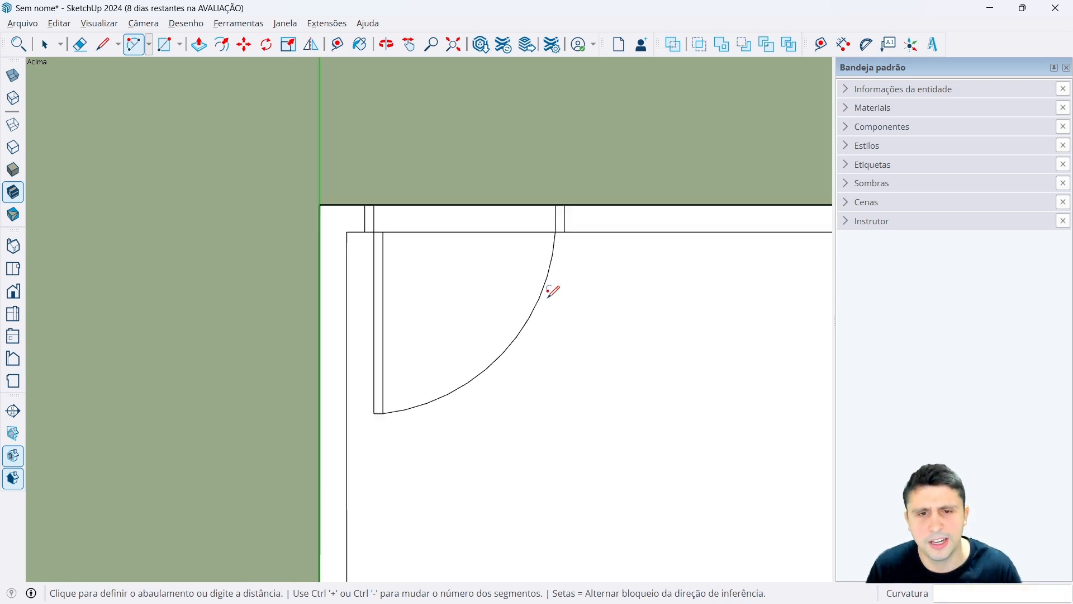
{"action": "key", "text": "space"}
Review the whole floor plan with the interior doors and the kitchen's exterior door.
{"action": "scroll", "coordinate": [503, 327], "scroll_direction": "down", "scroll_amount": 4}
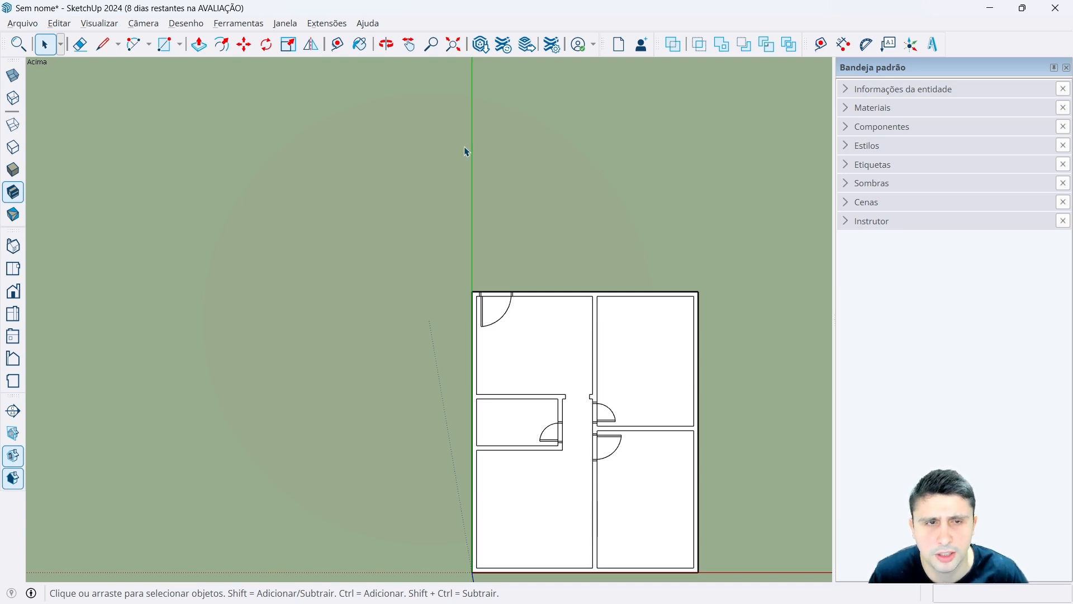
{"action": "left_click", "coordinate": [409, 44]}
{"action": "left_click_drag", "start_coordinate": [563, 257], "coordinate": [460, 144]}
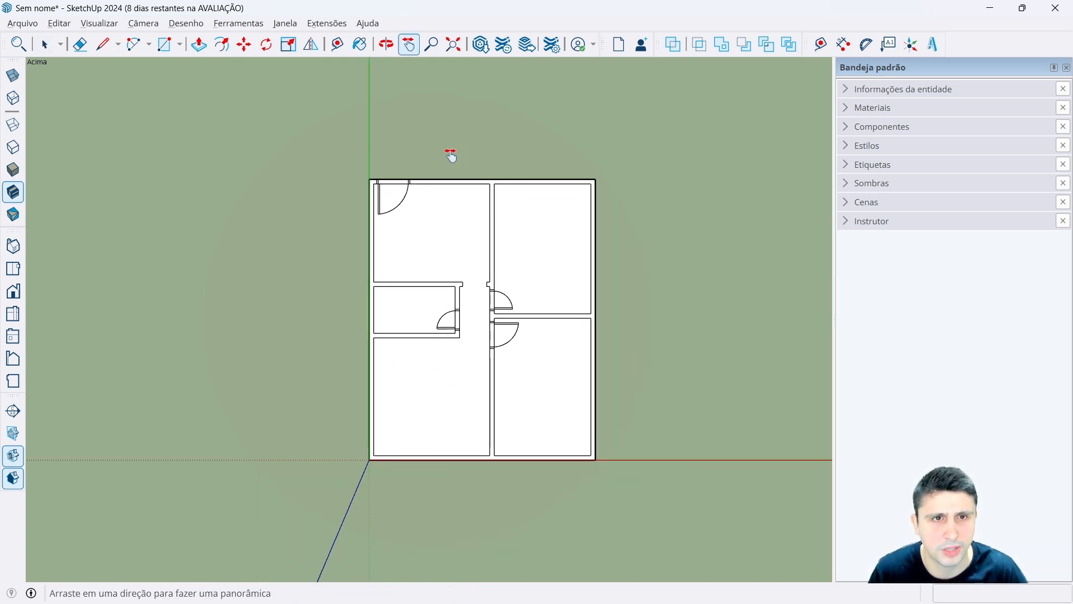
{"action": "key", "text": "space"}
{"action": "key", "text": "h"}
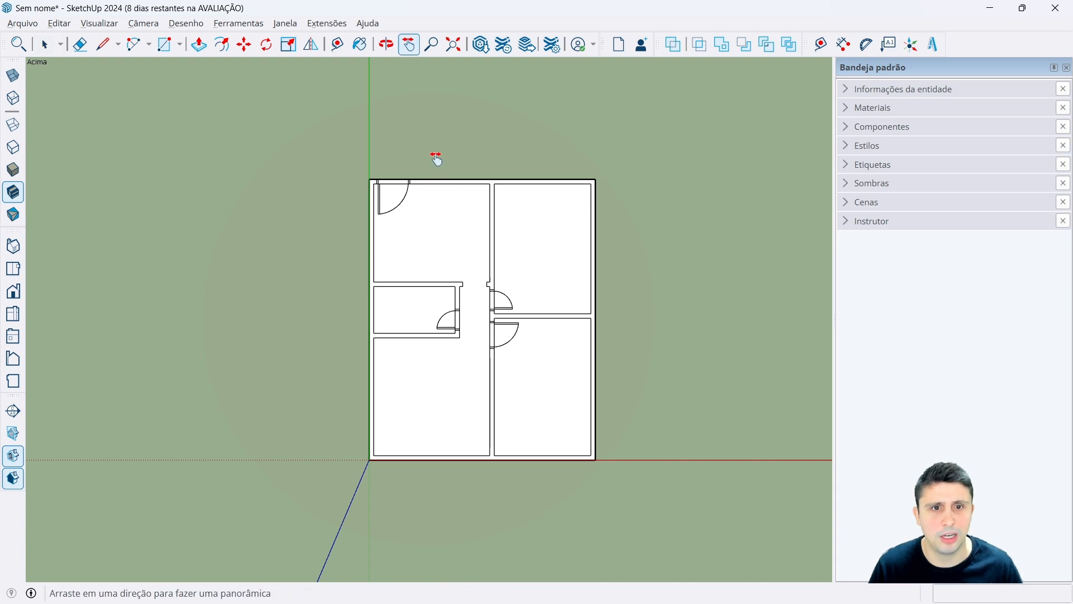
{"action": "mouse_move", "coordinate": [664, 315]}
{"action": "left_mouse_down"}
{"action": "mouse_move", "coordinate": [590, 246]}
{"action": "mouse_move", "coordinate": [648, 311]}
{"action": "left_mouse_up"}
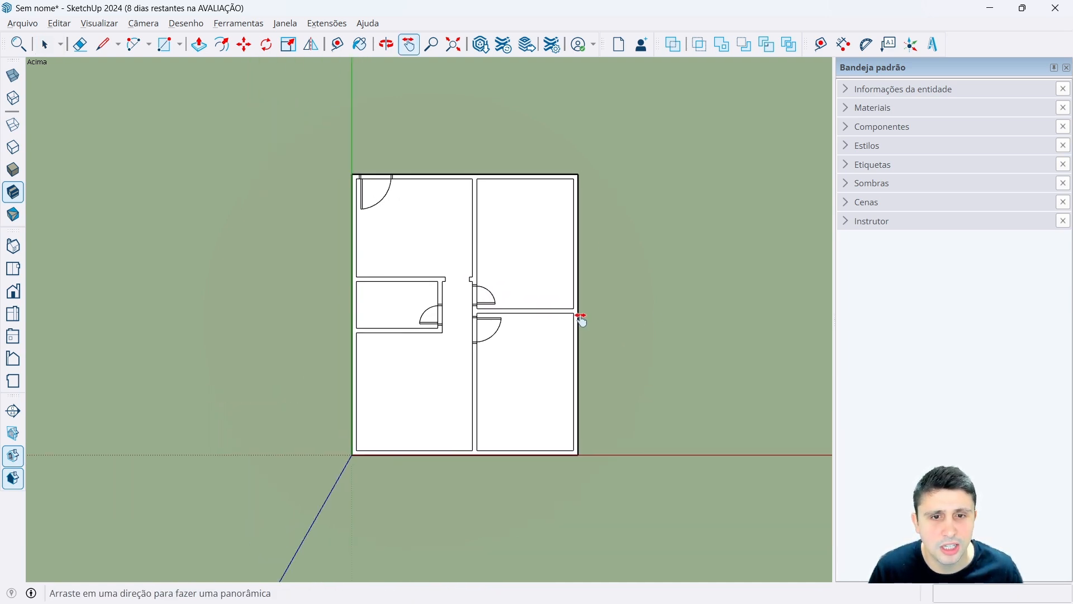
{"action": "scroll", "coordinate": [496, 334], "scroll_direction": "up", "scroll_amount": 2}
{"action": "scroll", "coordinate": [391, 240], "scroll_direction": "up", "scroll_amount": 1}
{"action": "scroll", "coordinate": [427, 261], "scroll_direction": "down", "scroll_amount": 1}
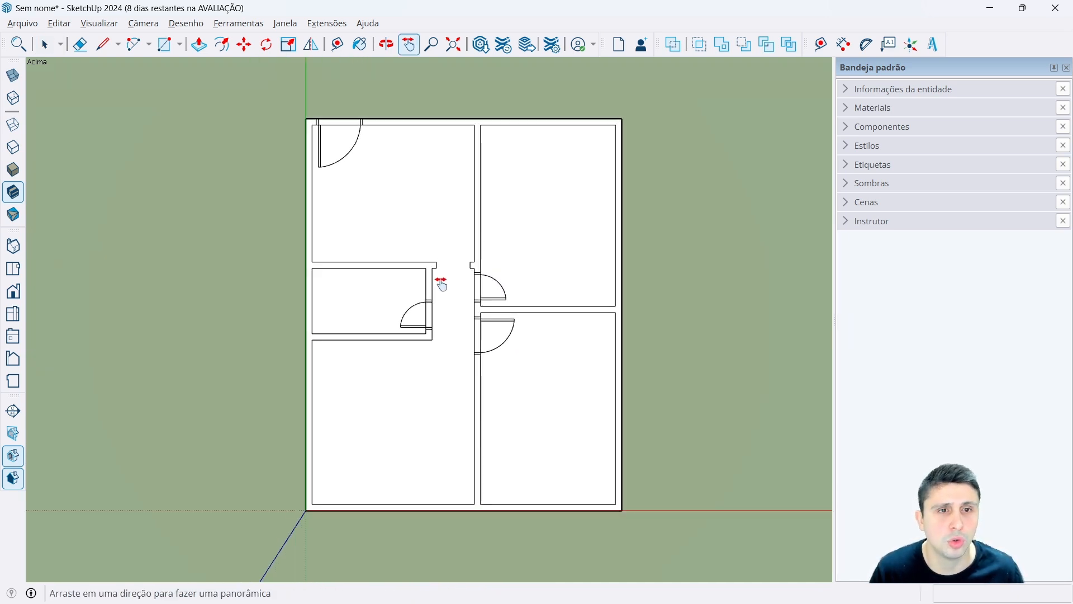
{"action": "scroll", "coordinate": [386, 156], "scroll_direction": "up", "scroll_amount": 1}
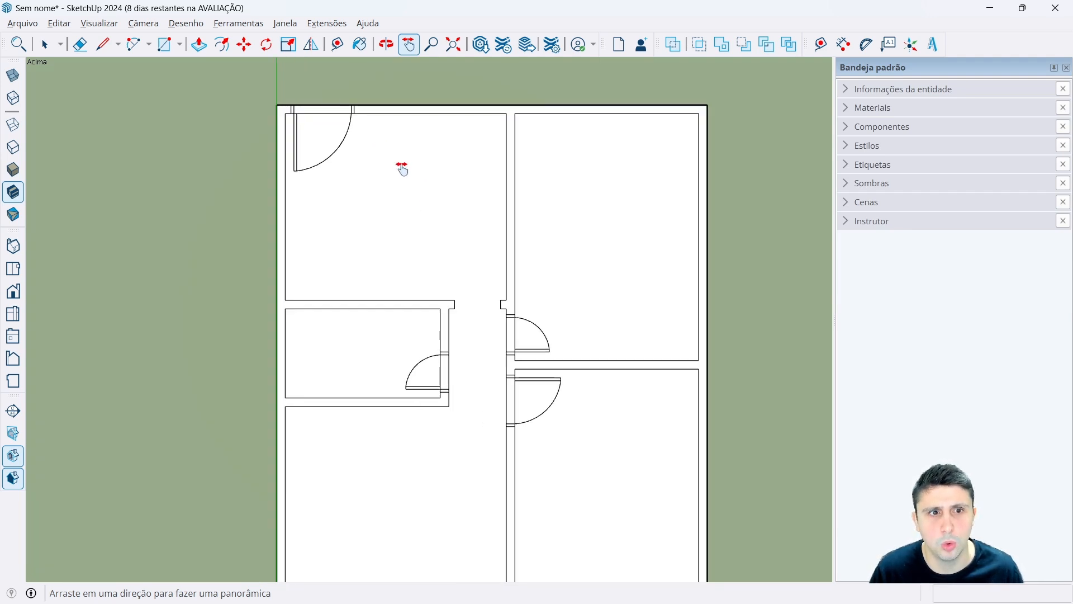
{"action": "scroll", "coordinate": [404, 171], "scroll_direction": "down", "scroll_amount": 1}
{"action": "key", "text": "space"}
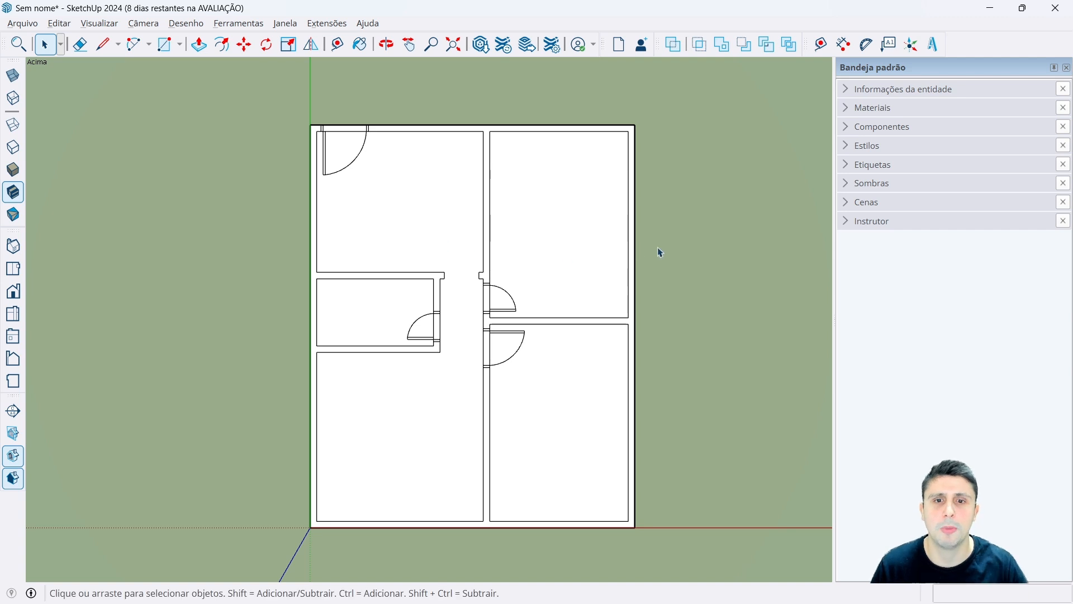
{"action": "scroll", "coordinate": [660, 253], "scroll_direction": "up", "scroll_amount": 1}
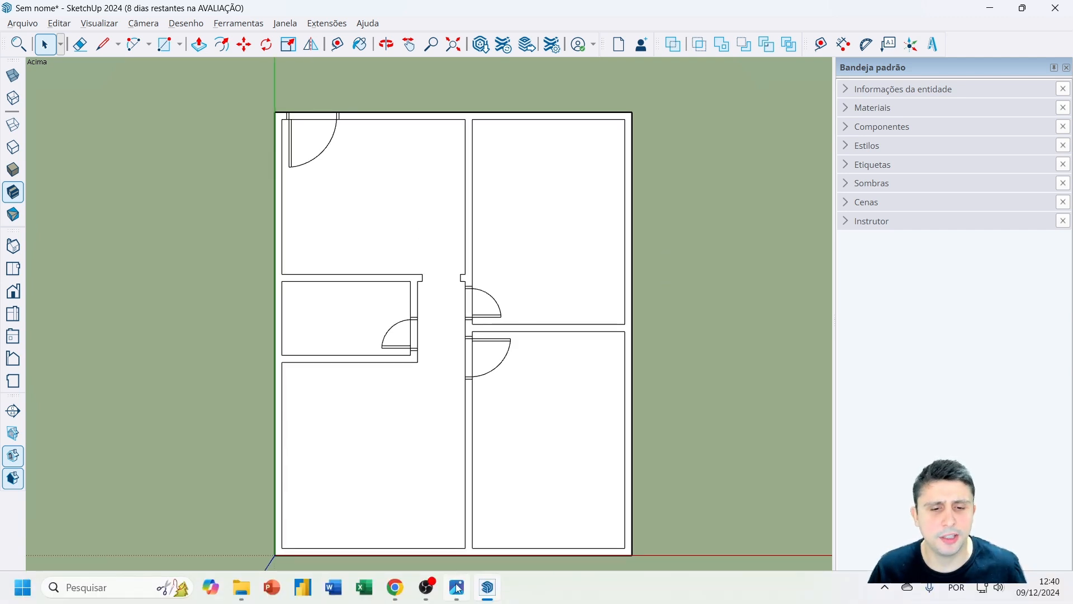
Switch to the reference floor plan image in Photos and examine the P2 door in the SALA's lower wall.
{"action": "left_click", "coordinate": [487, 591]}
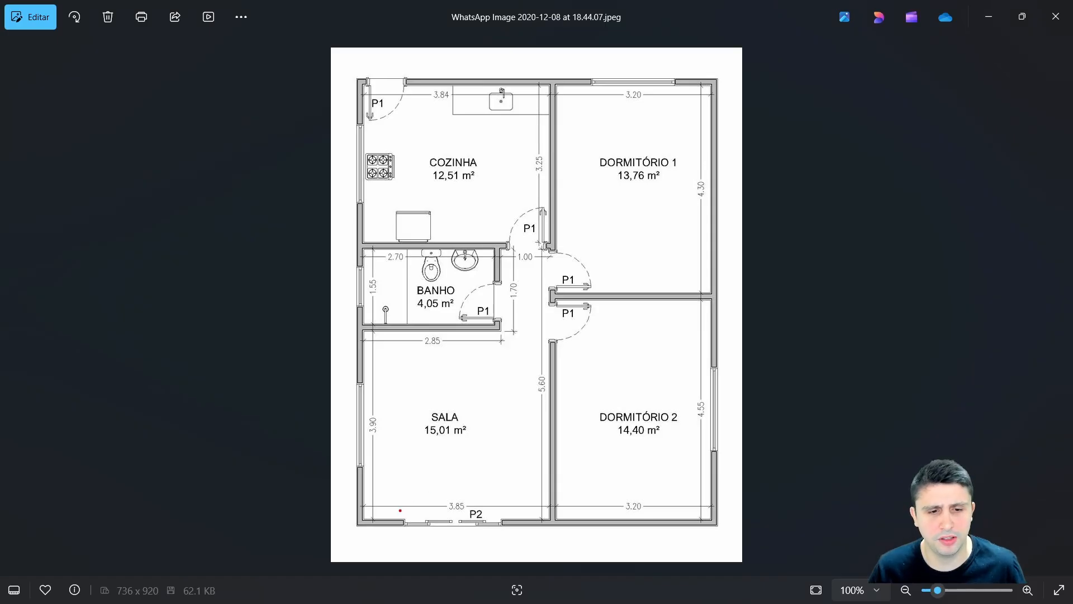
{"action": "left_click_drag", "start_coordinate": [400, 506], "coordinate": [511, 530]}
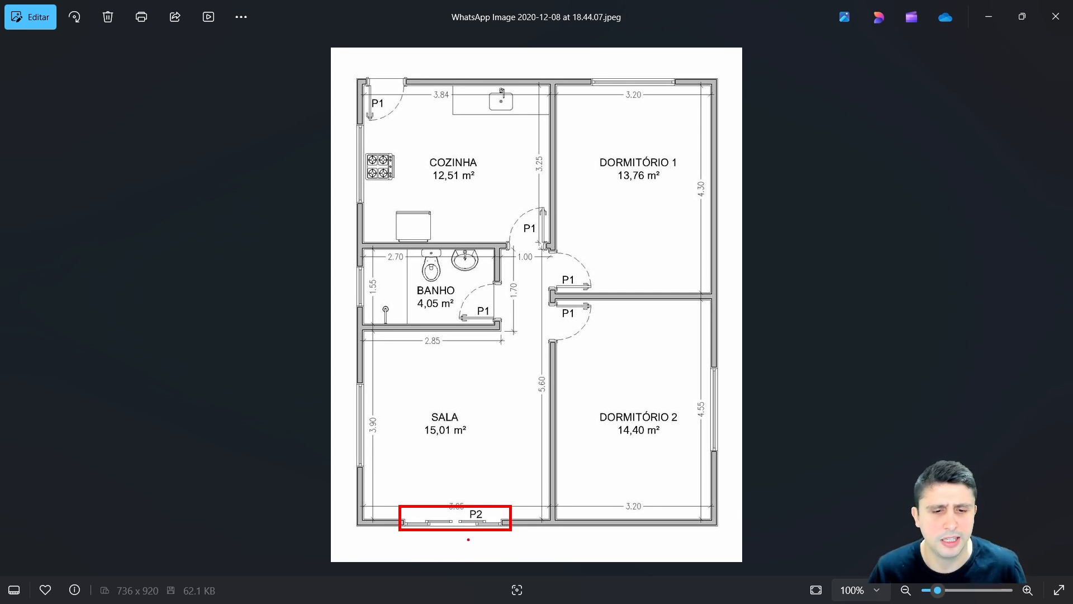
{"action": "key", "text": "Escape"}
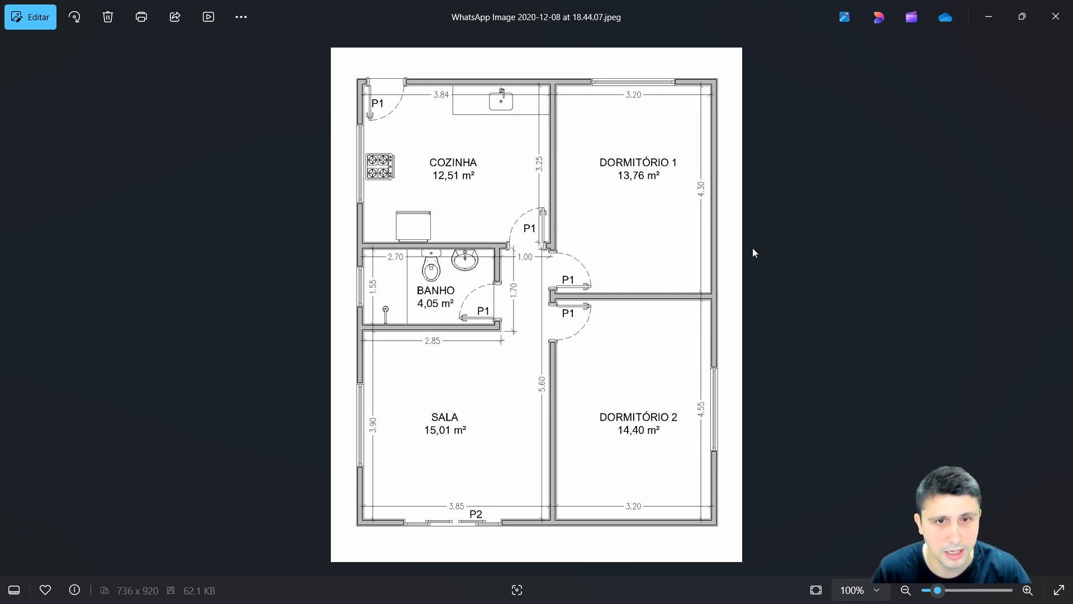
Return to SketchUp and place a vertical guide 1,60 m from the inner face of DORMITÓRIO 1's left wall.
{"action": "left_click", "coordinate": [984, 23]}
{"action": "scroll", "coordinate": [561, 137], "scroll_direction": "up", "scroll_amount": 5}
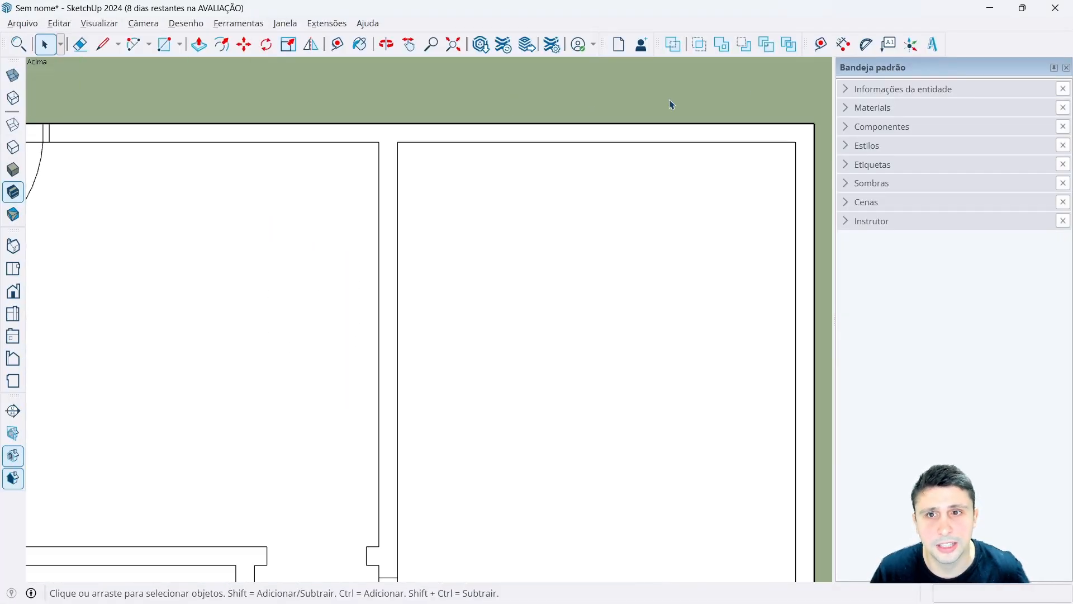
{"action": "key", "text": "t"}
{"action": "left_click", "coordinate": [398, 183]}
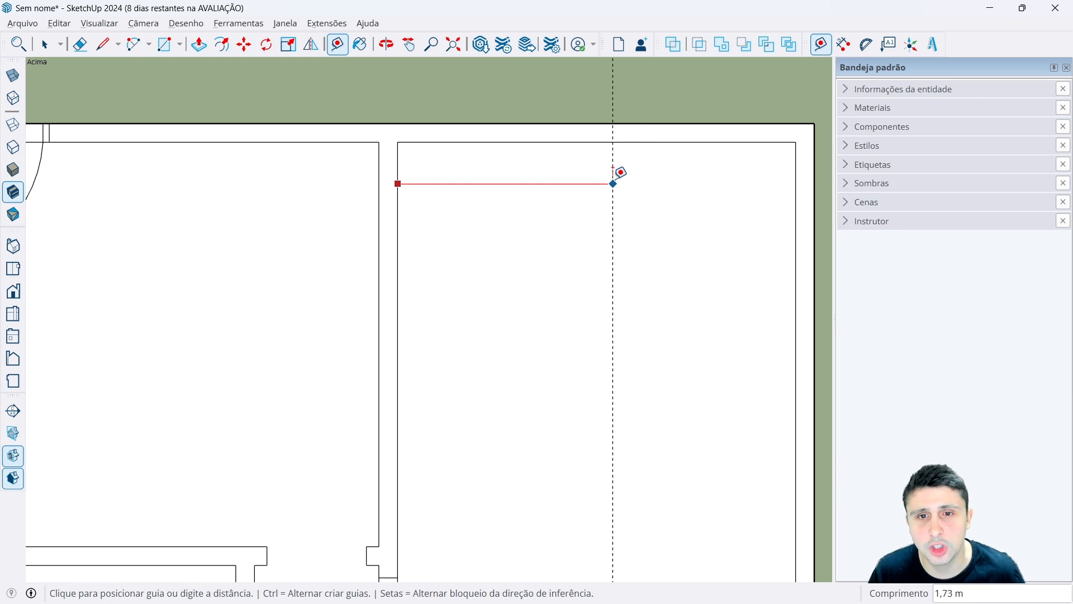
{"action": "type", "text": "1,60"}
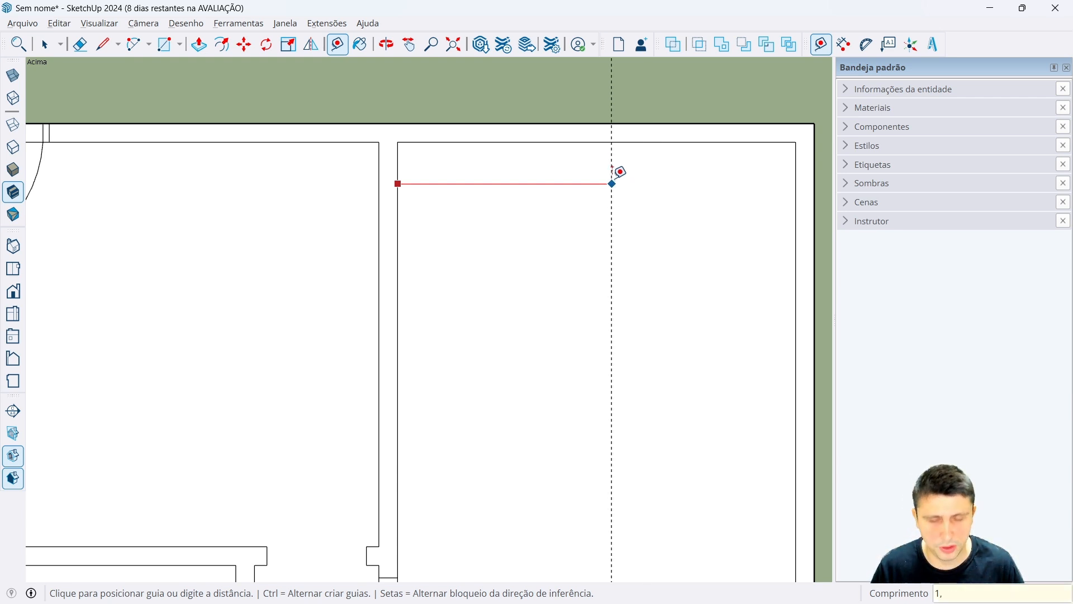
{"action": "key", "text": "Return"}
{"action": "key", "text": "space"}
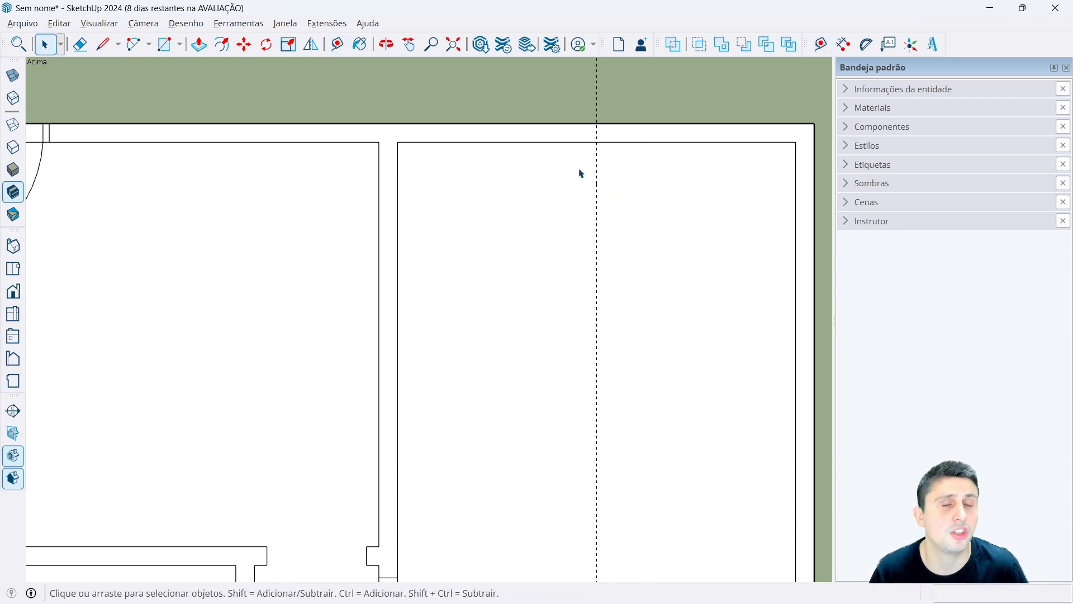
Place two vertical guides, 0,50 m to each side of the DORMITÓRIO 1 centre guide, to mark the window's width.
{"action": "left_click", "coordinate": [821, 45]}
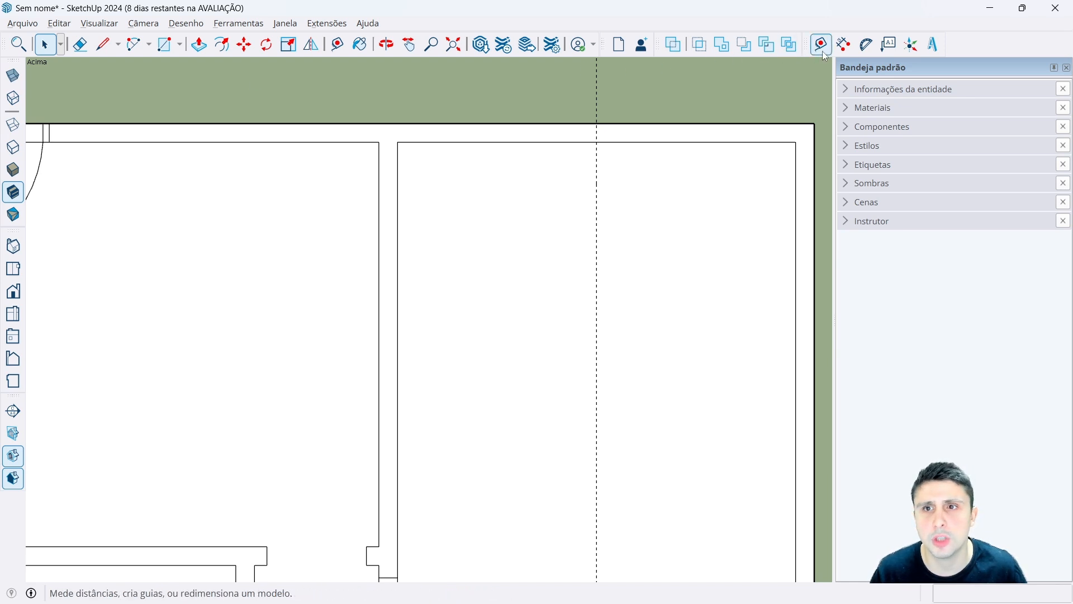
{"action": "left_click", "coordinate": [597, 200]}
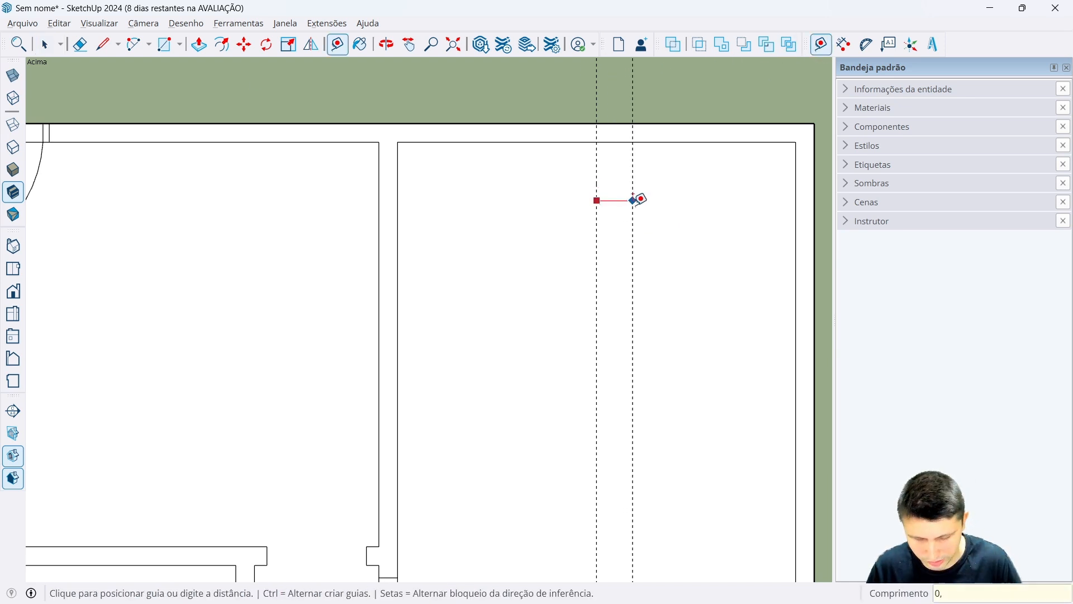
{"action": "type", "text": "0,50"}
{"action": "key", "text": "Return"}
{"action": "left_click", "coordinate": [597, 205]}
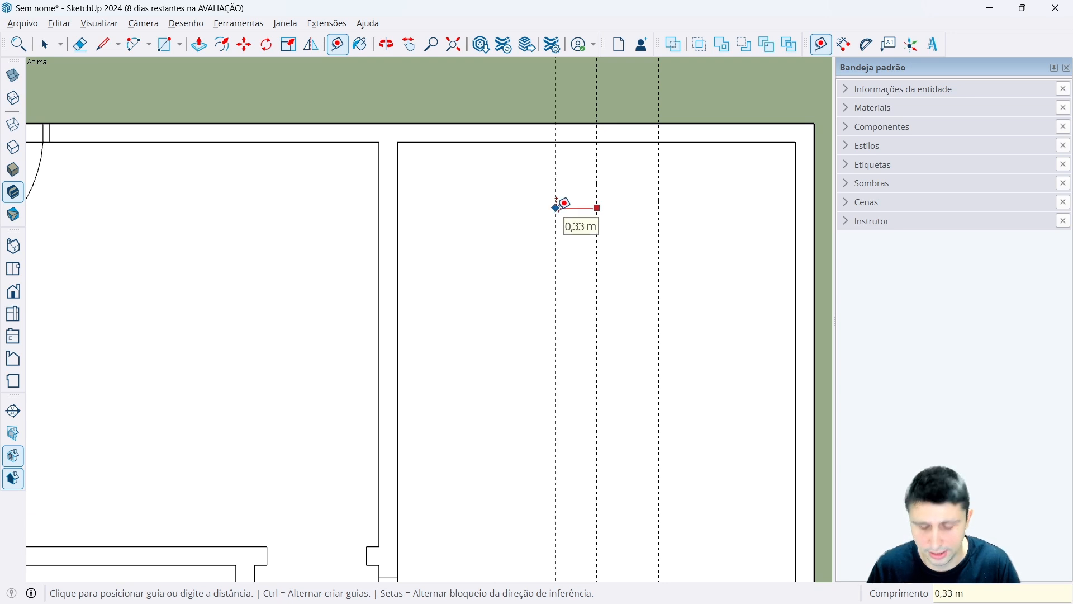
{"action": "type", "text": "0,50"}
{"action": "key", "text": "Return"}
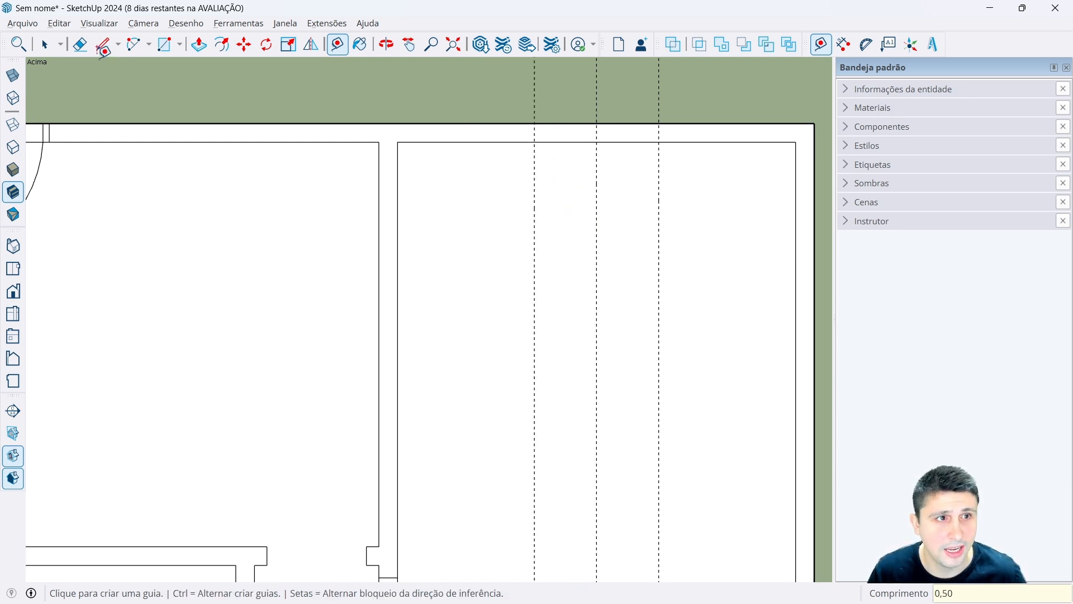
{"action": "key", "text": "space"}
{"action": "left_click", "coordinate": [103, 45]}
{"action": "scroll", "coordinate": [556, 110], "scroll_direction": "up", "scroll_amount": 3}
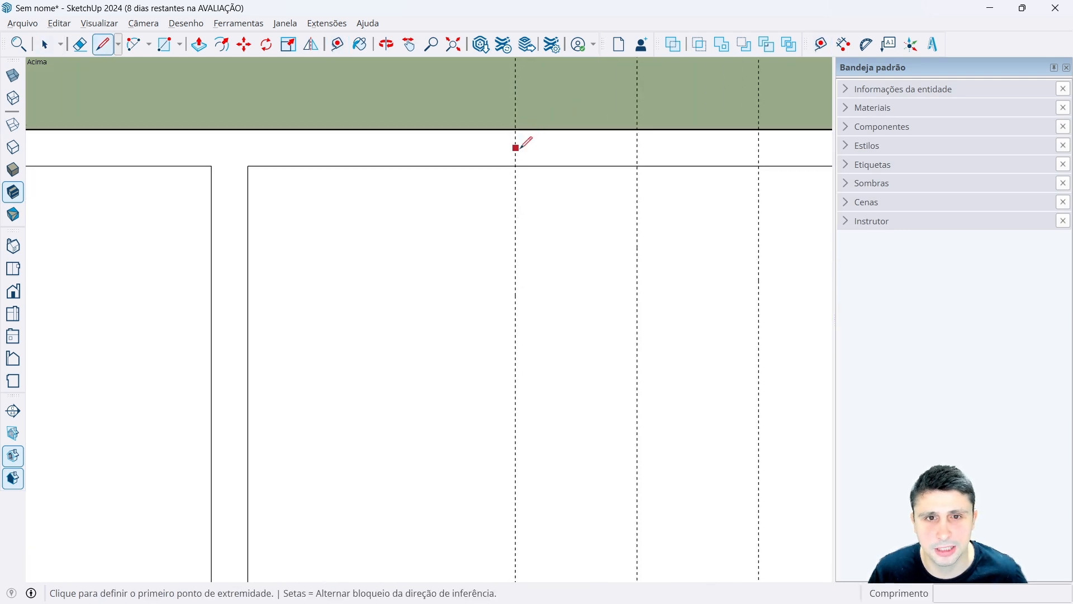
{"action": "scroll", "coordinate": [515, 145], "scroll_direction": "down", "scroll_amount": 3}
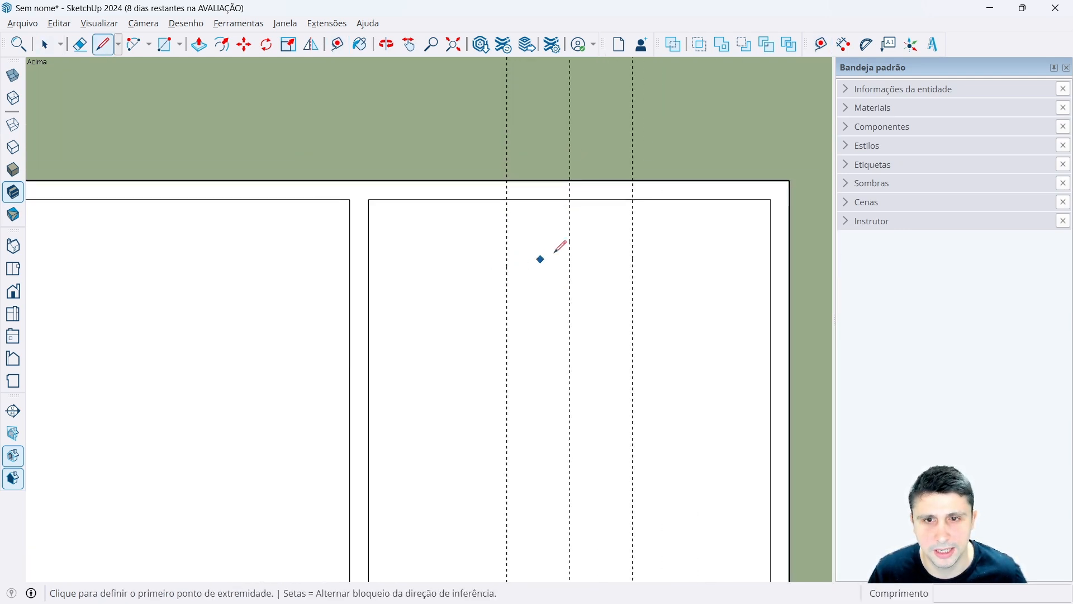
{"action": "scroll", "coordinate": [576, 180], "scroll_direction": "up", "scroll_amount": 2}
{"action": "scroll", "coordinate": [514, 229], "scroll_direction": "down", "scroll_amount": 1}
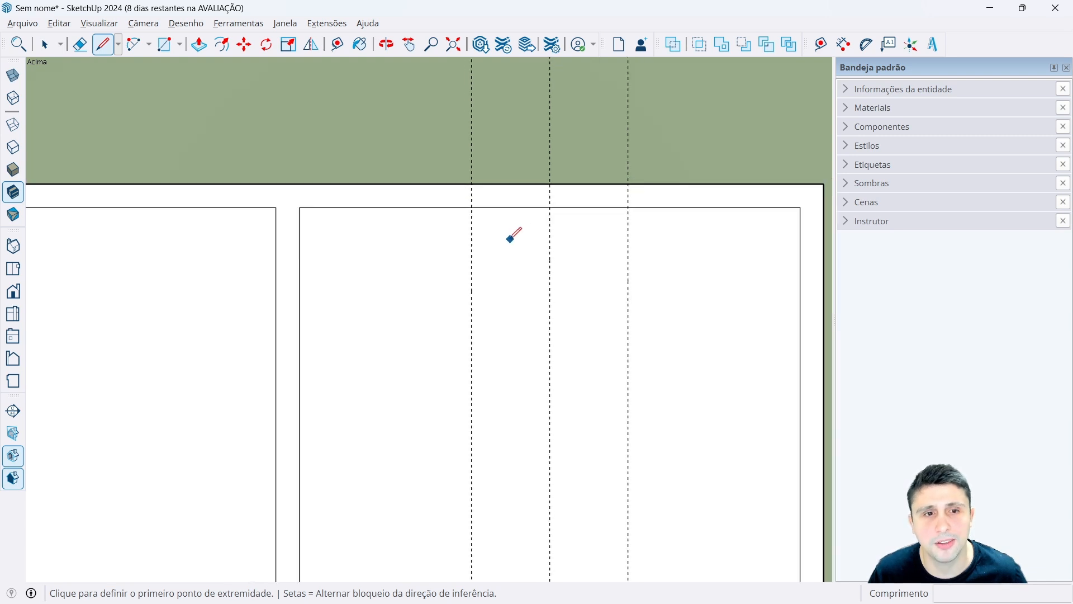
{"action": "key", "text": "space"}
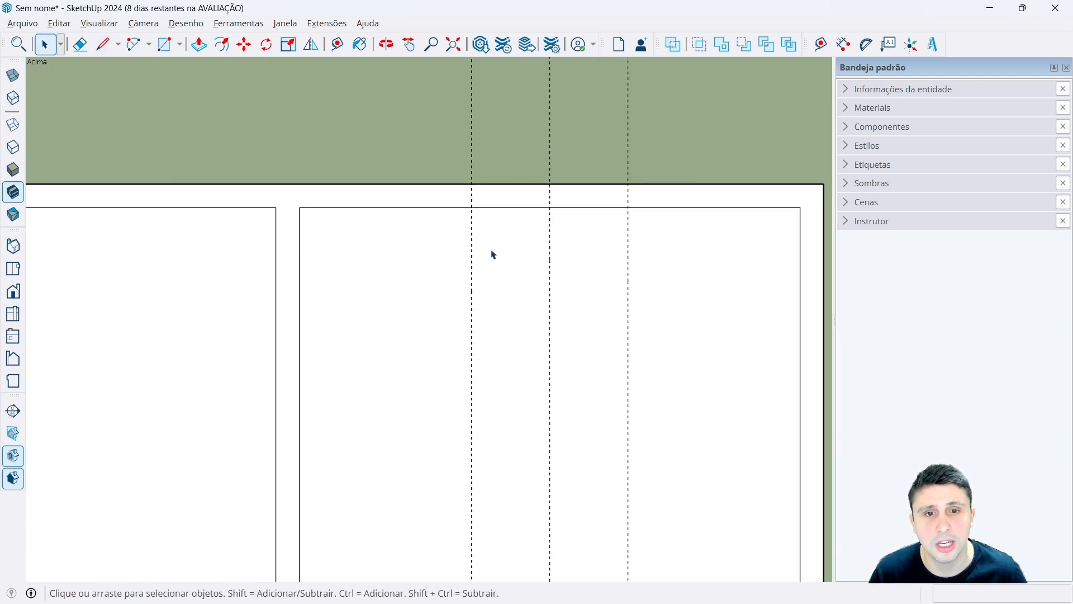
Place a horizontal guide 0,075 m from the inner edge of DORMITÓRIO 1's upper wall, inside the wall thickness.
{"action": "key", "text": "t"}
{"action": "scroll", "coordinate": [569, 171], "scroll_direction": "up", "scroll_amount": 2}
{"action": "left_click", "coordinate": [497, 224]}
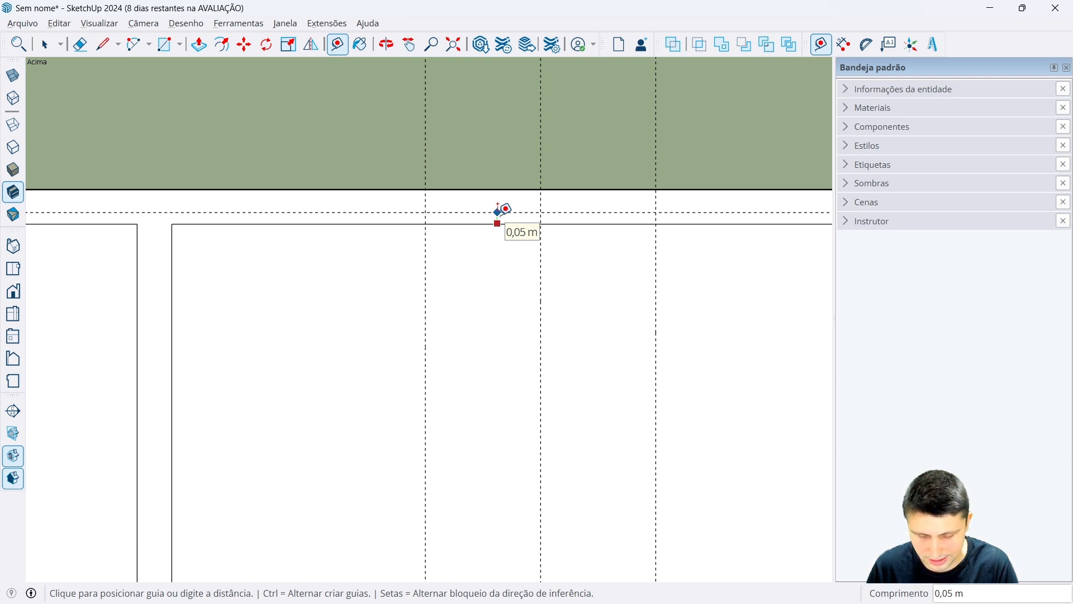
{"action": "type", "text": "0,0"}
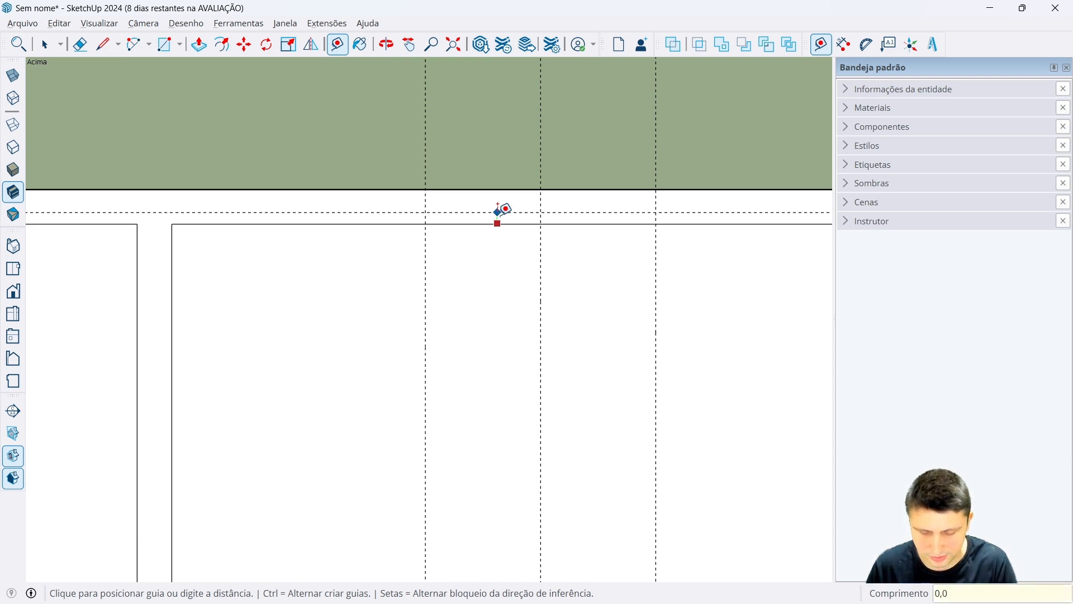
{"action": "type", "text": "75"}
{"action": "key", "text": "Return"}
{"action": "key", "text": "space"}
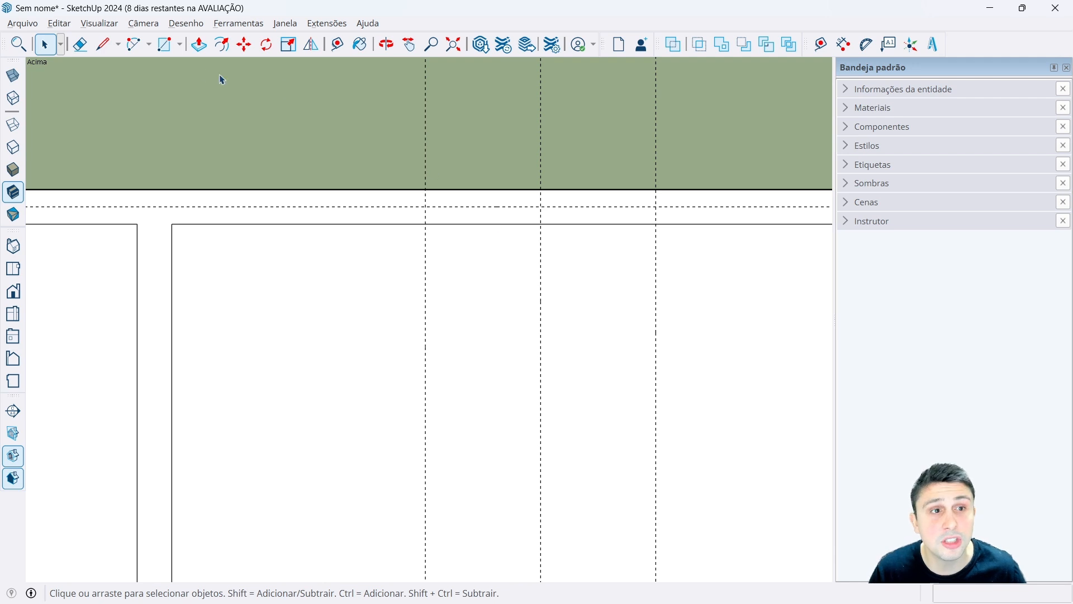
Draw the window's centre line along the horizontal guide in the upper wall, between the two outer vertical guides.
{"action": "left_click", "coordinate": [103, 44]}
{"action": "left_click", "coordinate": [426, 207]}
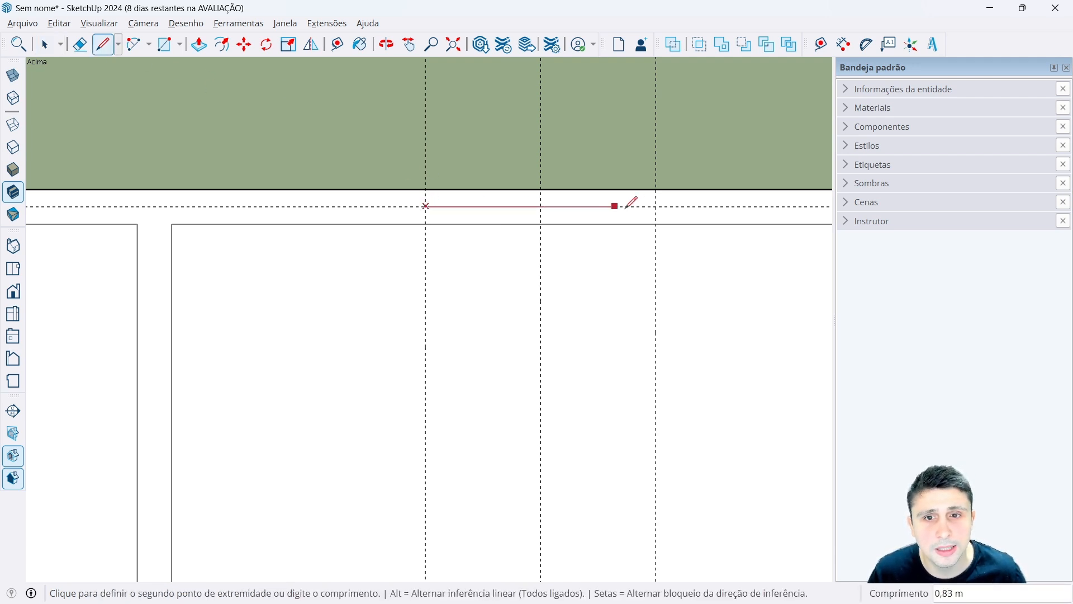
{"action": "left_click", "coordinate": [656, 206]}
Draw the window's two end lines across the upper wall's thickness at the outer vertical guides.
{"action": "left_click", "coordinate": [103, 44]}
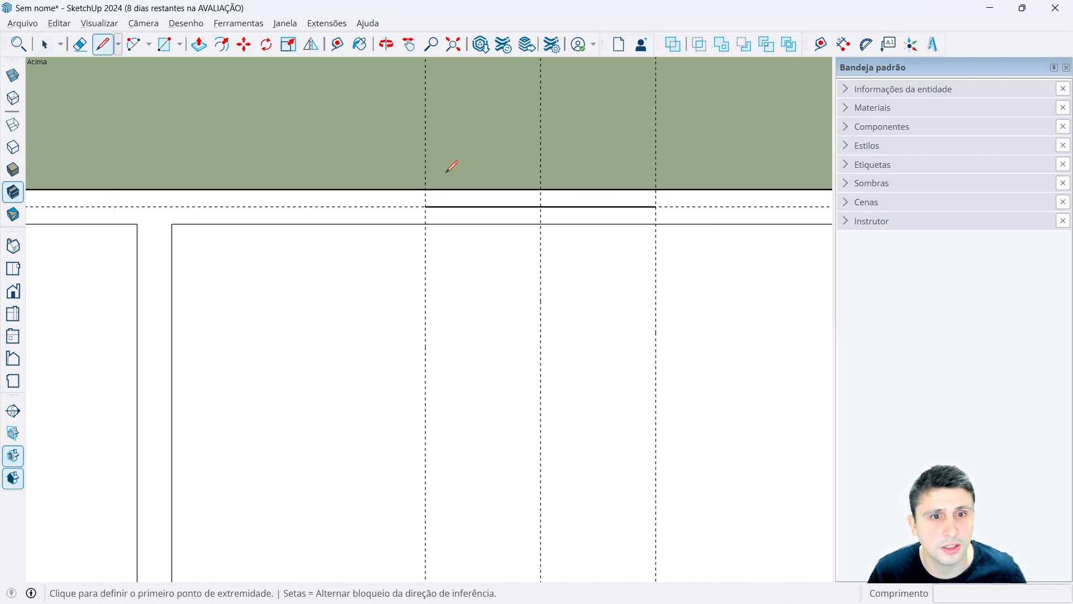
{"action": "left_click", "coordinate": [426, 190]}
{"action": "left_click", "coordinate": [426, 225]}
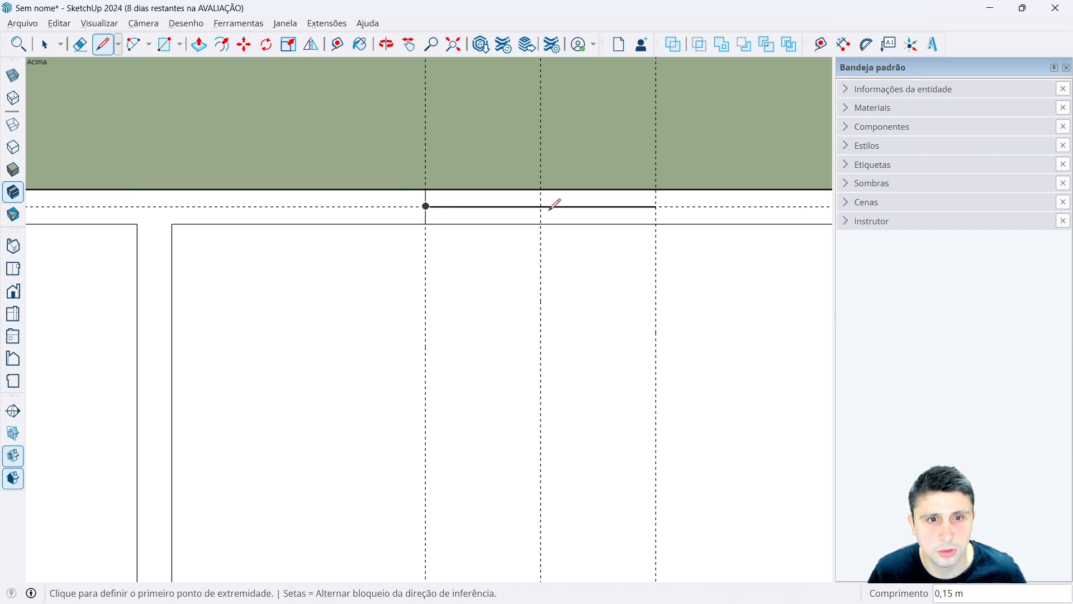
{"action": "left_click", "coordinate": [656, 190]}
{"action": "left_click", "coordinate": [656, 207]}
{"action": "key", "text": "space"}
{"action": "scroll", "coordinate": [512, 293], "scroll_direction": "down", "scroll_amount": 3}
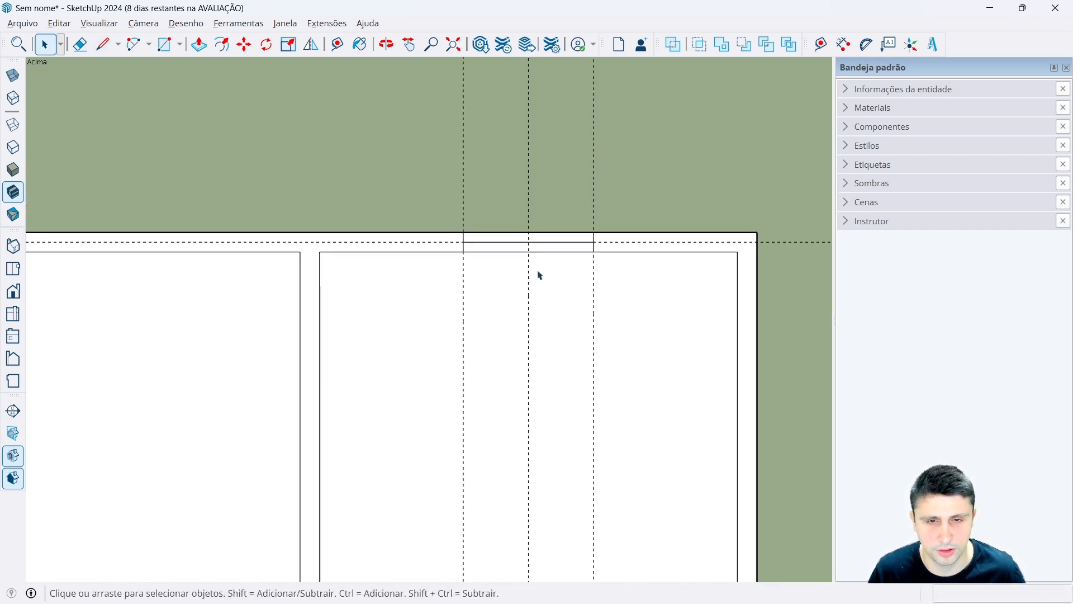
Place vertical guides 0,05 m outside the left and right ends of the window for its frame.
{"action": "scroll", "coordinate": [513, 220], "scroll_direction": "up", "scroll_amount": 3}
{"action": "scroll", "coordinate": [480, 217], "scroll_direction": "up", "scroll_amount": 1}
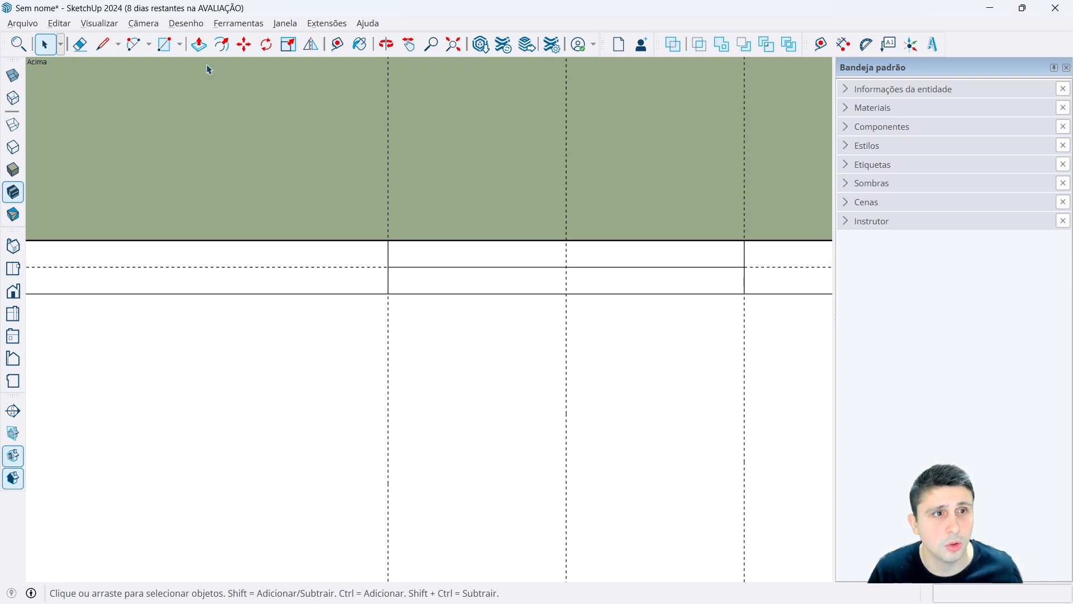
{"action": "left_click", "coordinate": [822, 44]}
{"action": "left_click", "coordinate": [389, 250]}
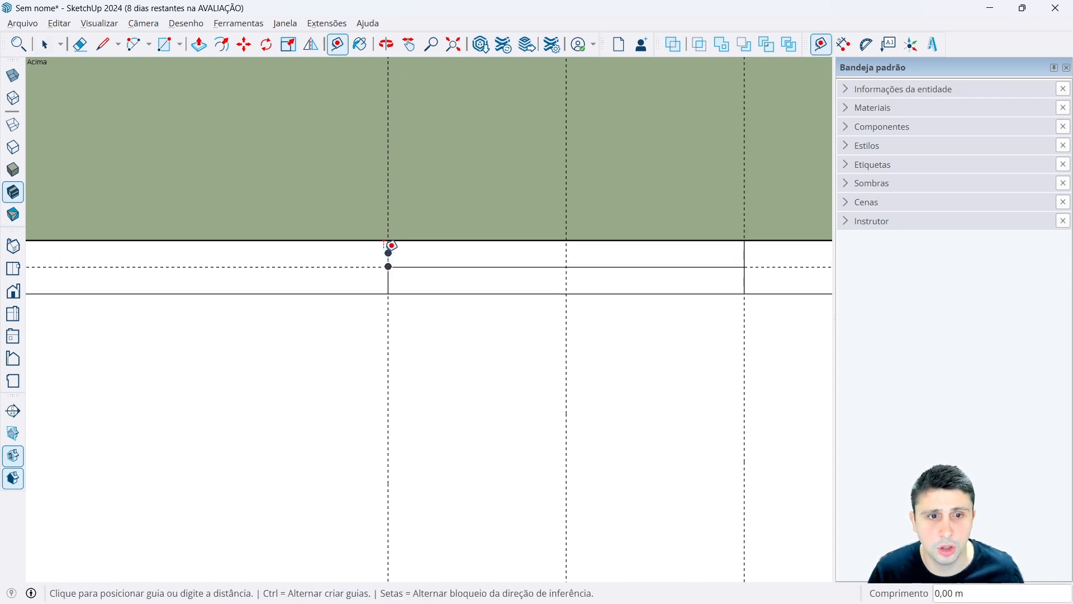
{"action": "type", "text": "0,05"}
{"action": "key", "text": "Return"}
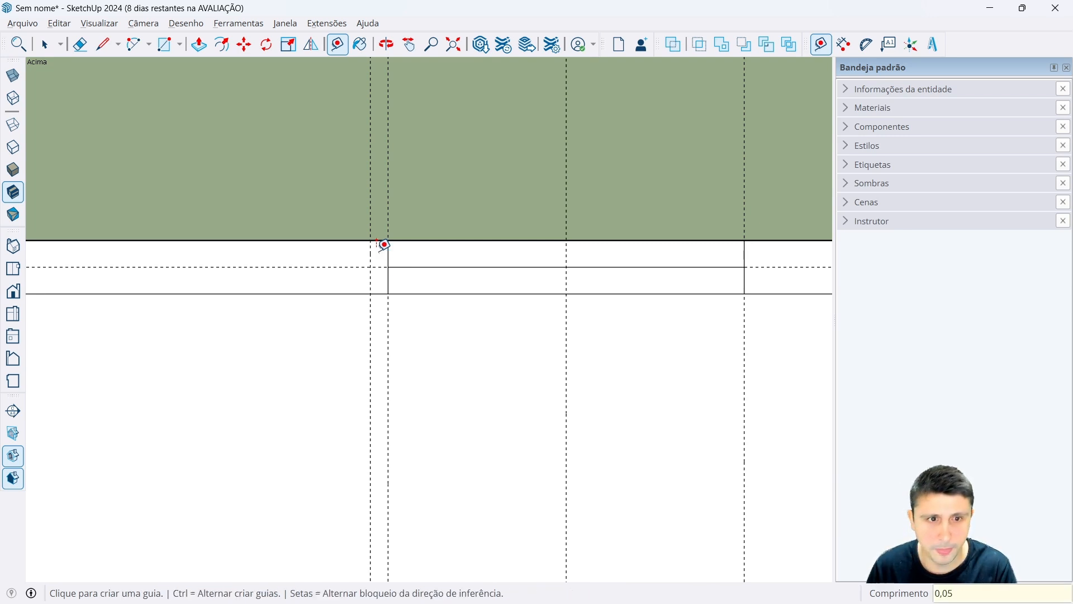
{"action": "scroll", "coordinate": [346, 256], "scroll_direction": "down", "scroll_amount": 1}
{"action": "left_click", "coordinate": [644, 249]}
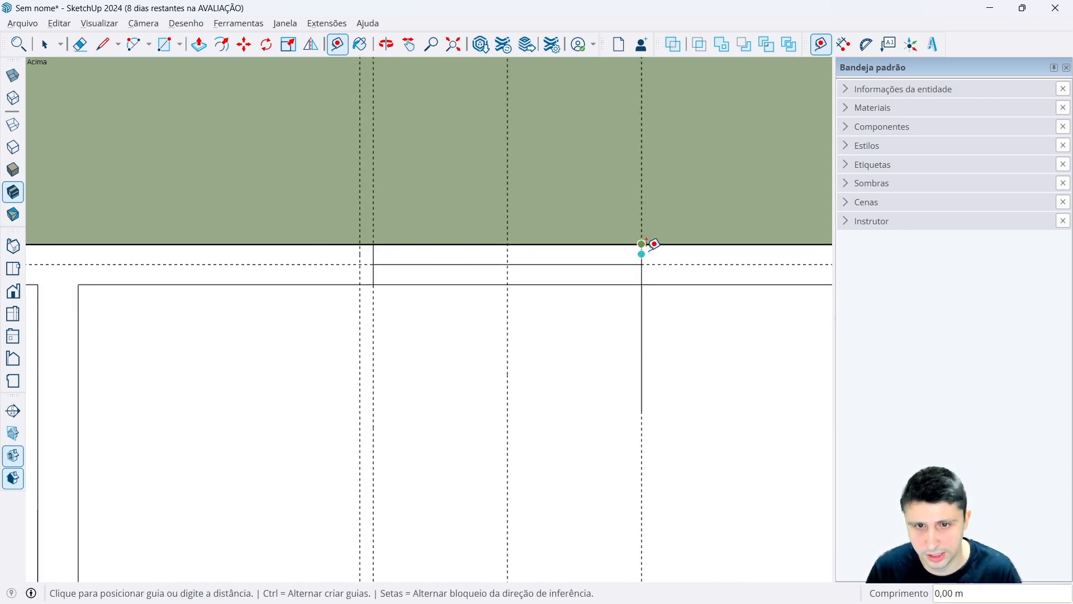
{"action": "type", "text": "0,05"}
{"action": "key", "text": "Return"}
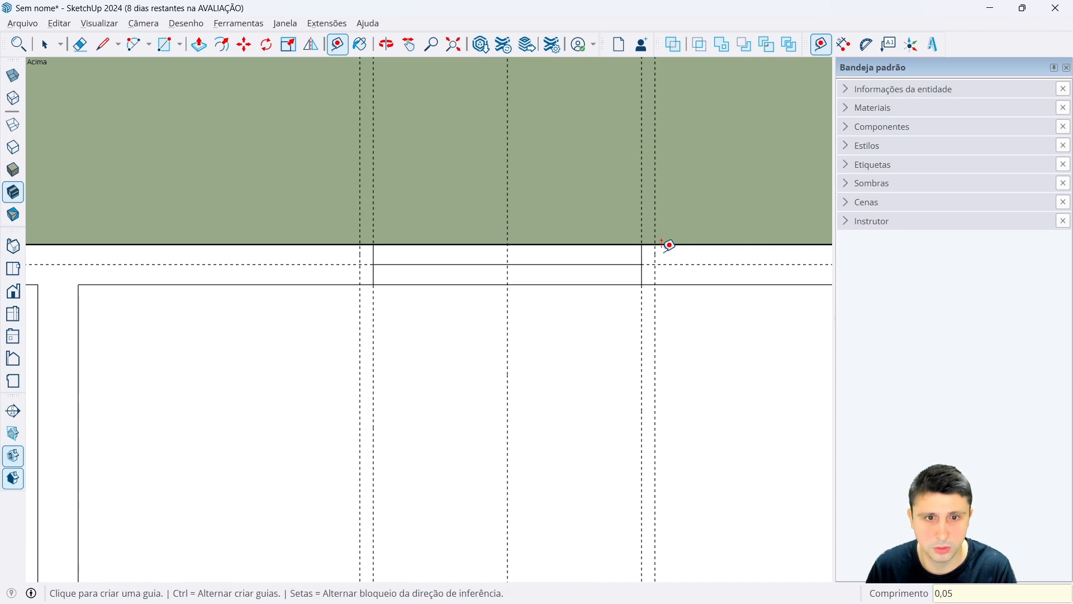
Draw a 0,05 by 0,15 m frame rectangle across the wall at each end of the DORMITÓRIO 1 window.
{"action": "left_click", "coordinate": [172, 54]}
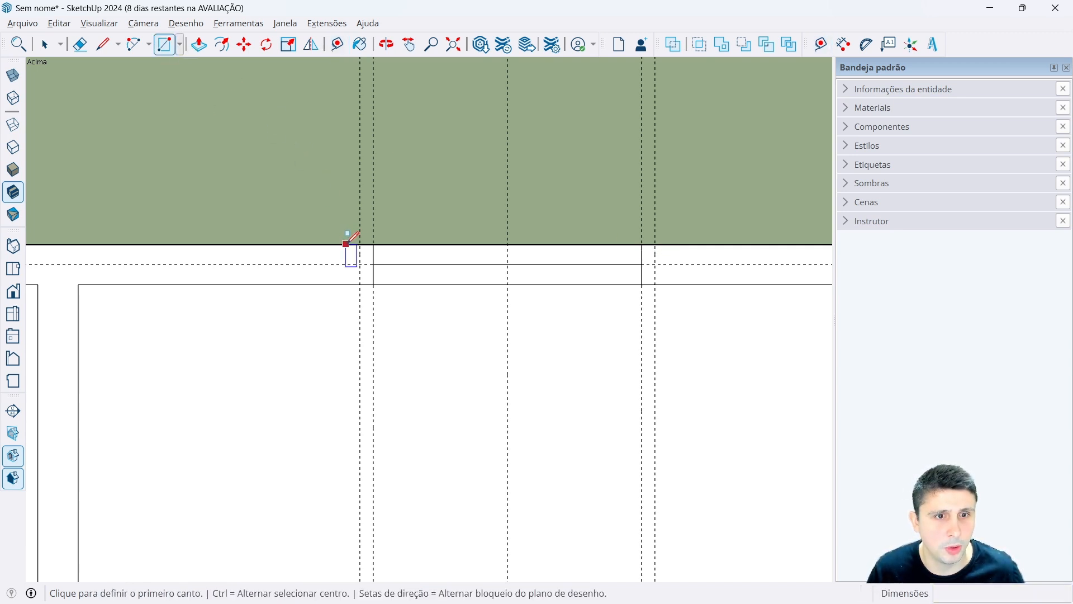
{"action": "left_click", "coordinate": [359, 244]}
{"action": "left_click", "coordinate": [374, 285]}
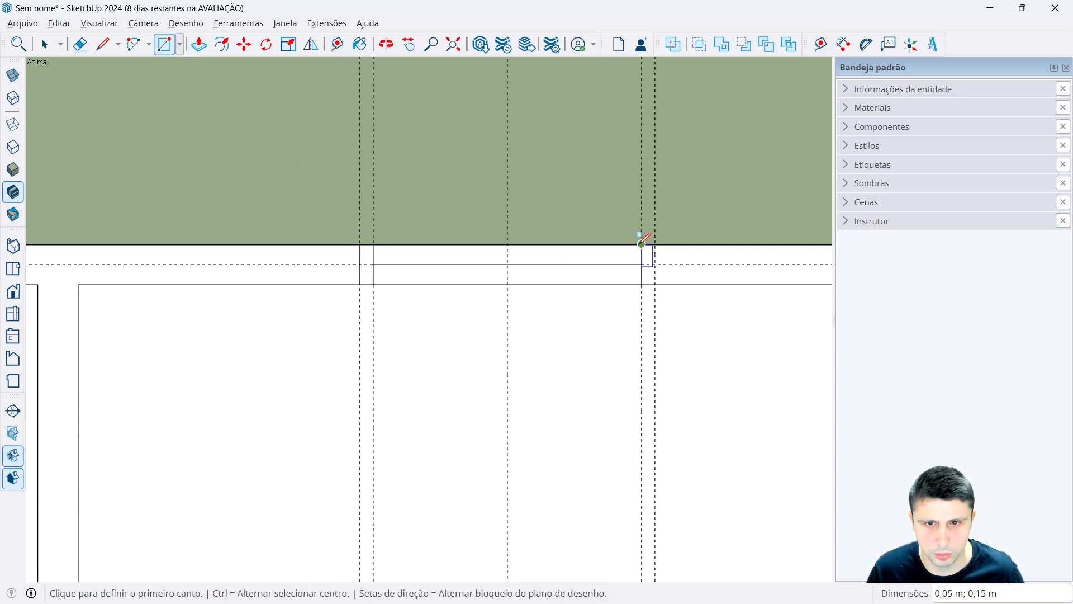
{"action": "left_click", "coordinate": [642, 264]}
{"action": "left_click", "coordinate": [655, 285]}
{"action": "key", "text": "space"}
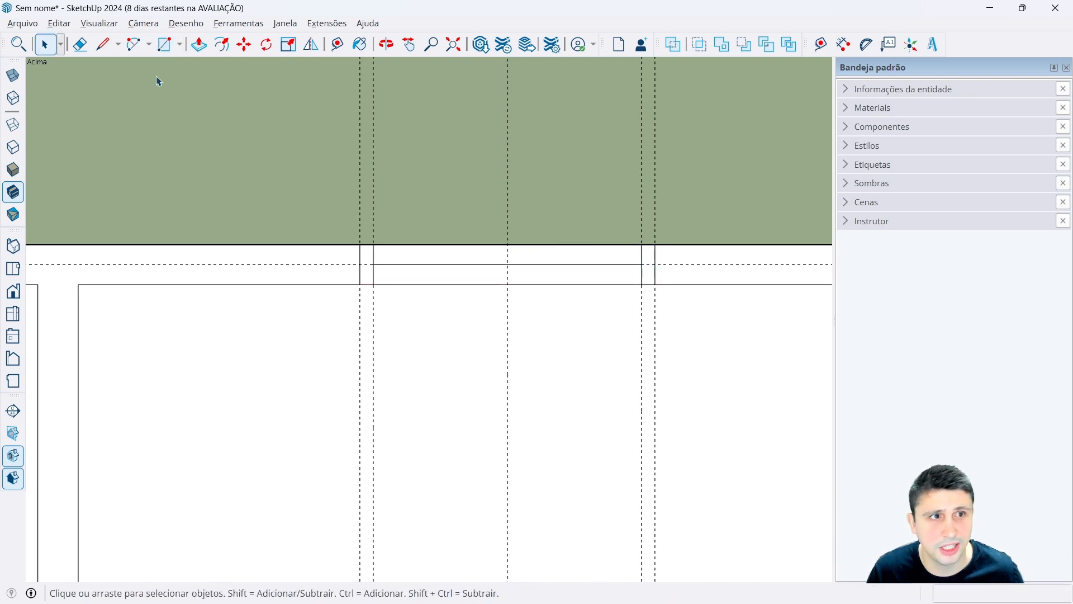
Erase all the guides around the DORMITÓRIO 1 window.
{"action": "left_click", "coordinate": [80, 44]}
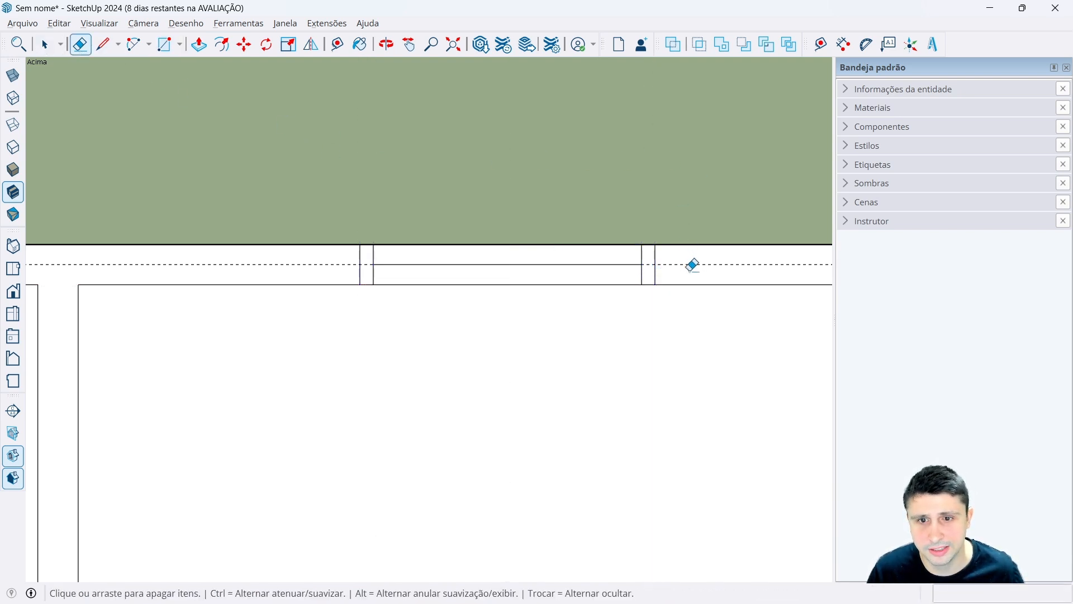
{"action": "key", "text": "space"}
{"action": "scroll", "coordinate": [465, 286], "scroll_direction": "down", "scroll_amount": 5}
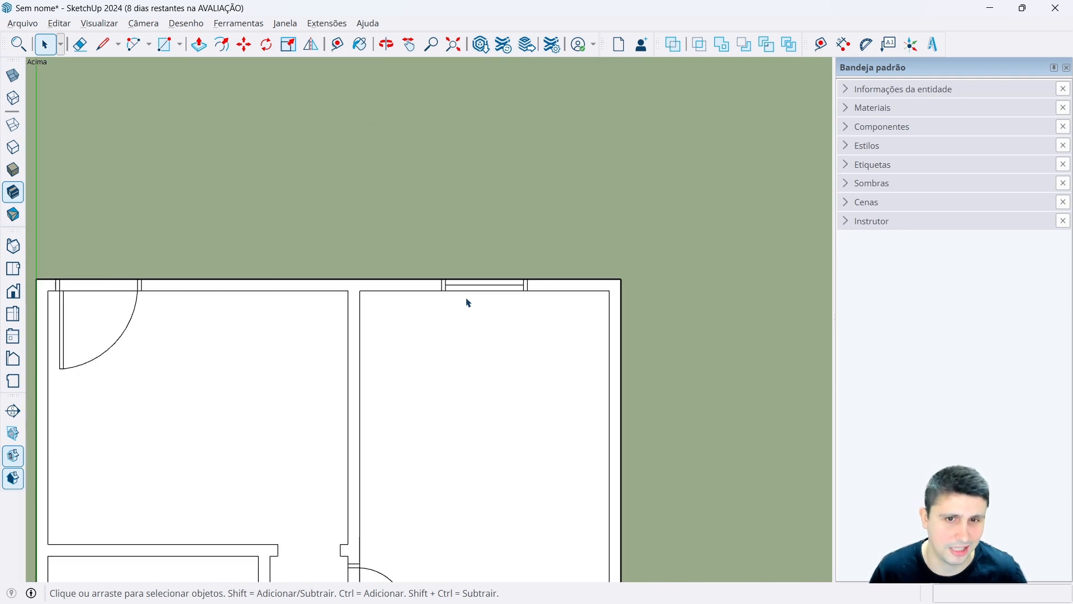
{"action": "scroll", "coordinate": [503, 297], "scroll_direction": "down", "scroll_amount": 2}
{"action": "scroll", "coordinate": [489, 362], "scroll_direction": "up", "scroll_amount": 4}
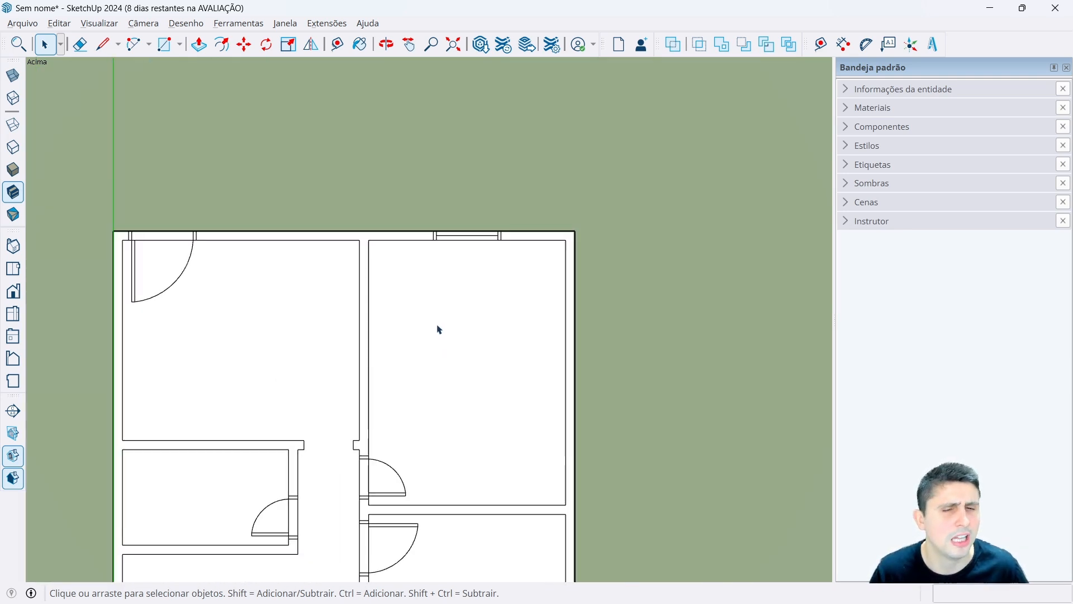
Compare the floor plan with the reference image in Photos, examining the DORMITÓRIO 1 window and the other exterior wall openings.
{"action": "left_click", "coordinate": [445, 585]}
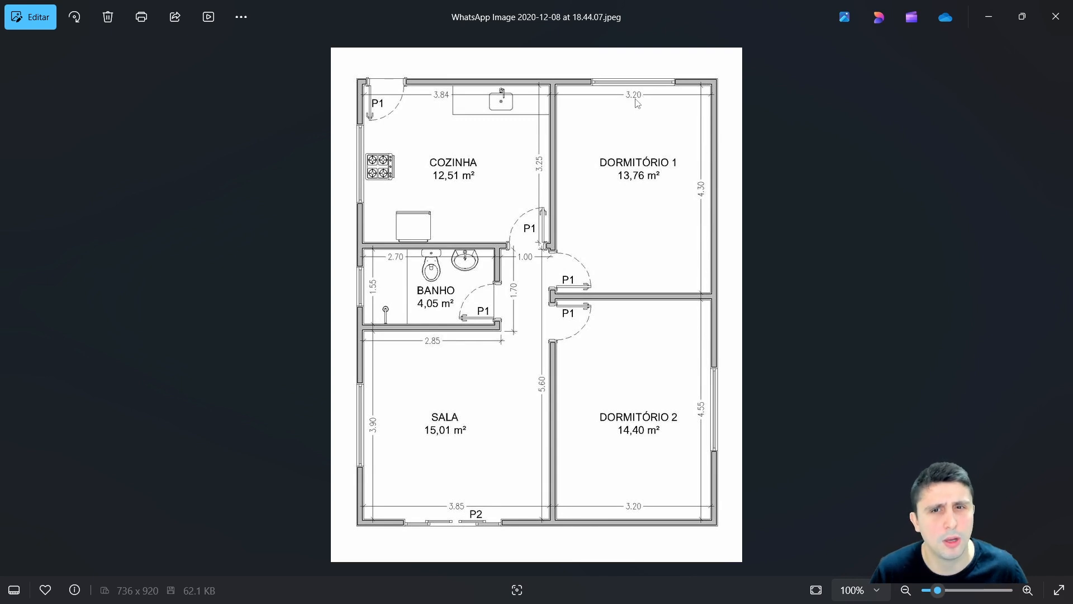
{"action": "left_click", "coordinate": [980, 23]}
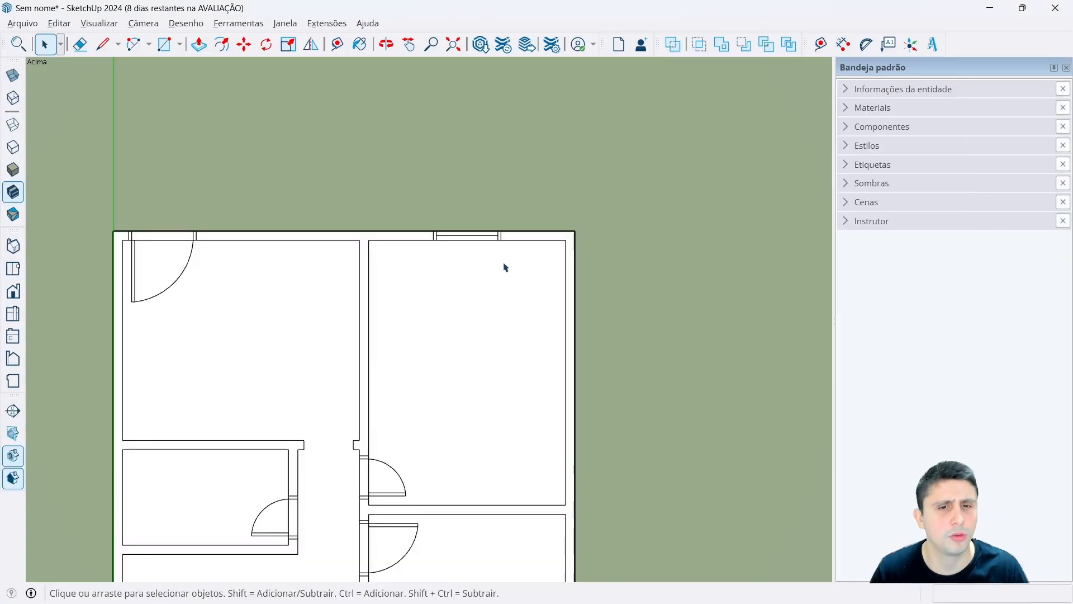
{"action": "scroll", "coordinate": [530, 309], "scroll_direction": "down", "scroll_amount": 4}
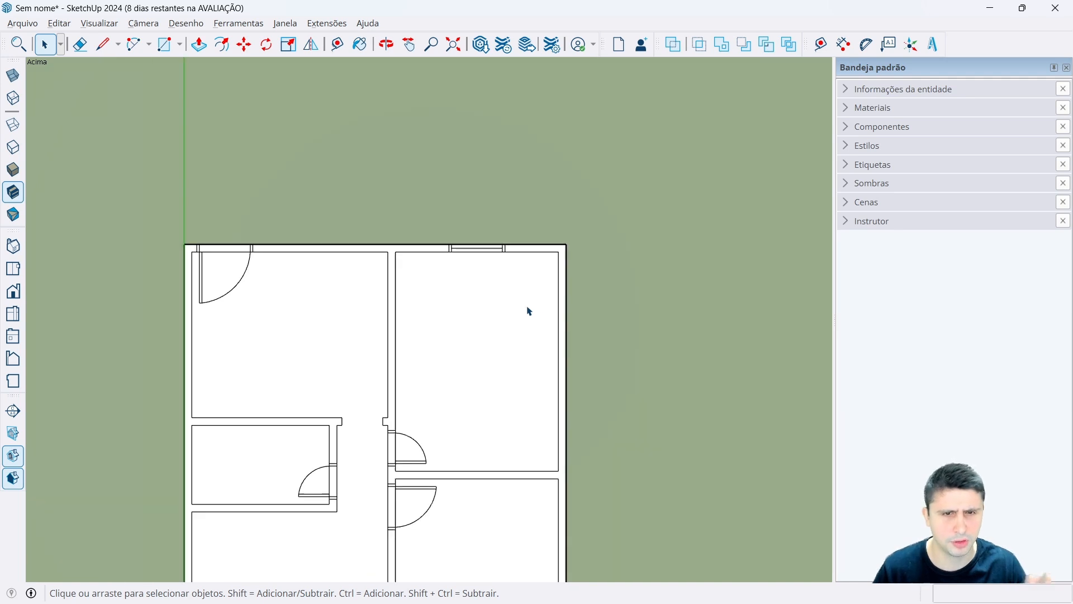
{"action": "scroll", "coordinate": [557, 327], "scroll_direction": "down", "scroll_amount": 2}
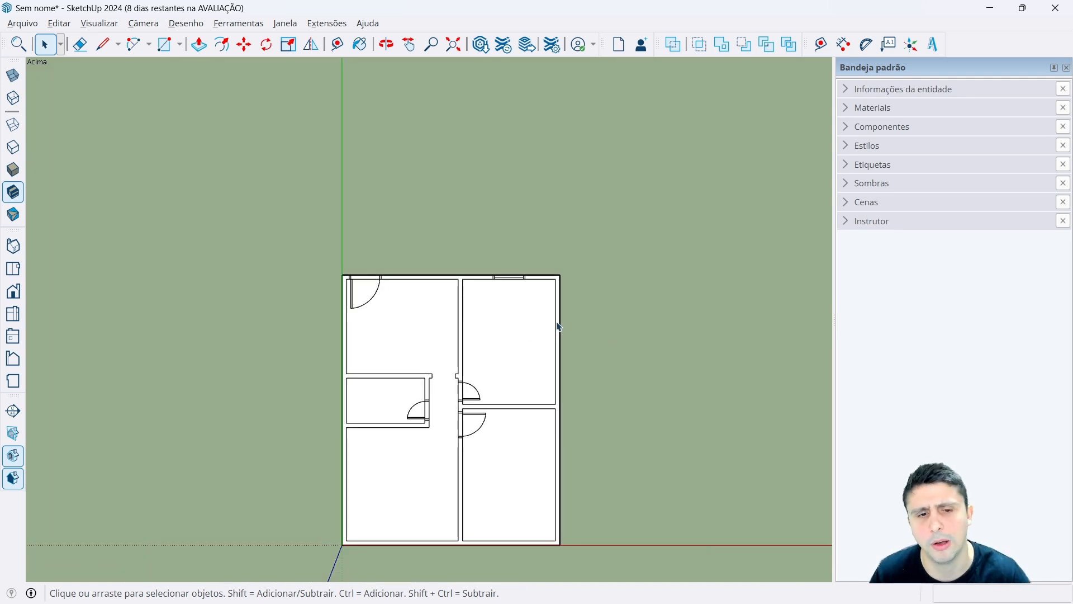
{"action": "left_click", "coordinate": [453, 591]}
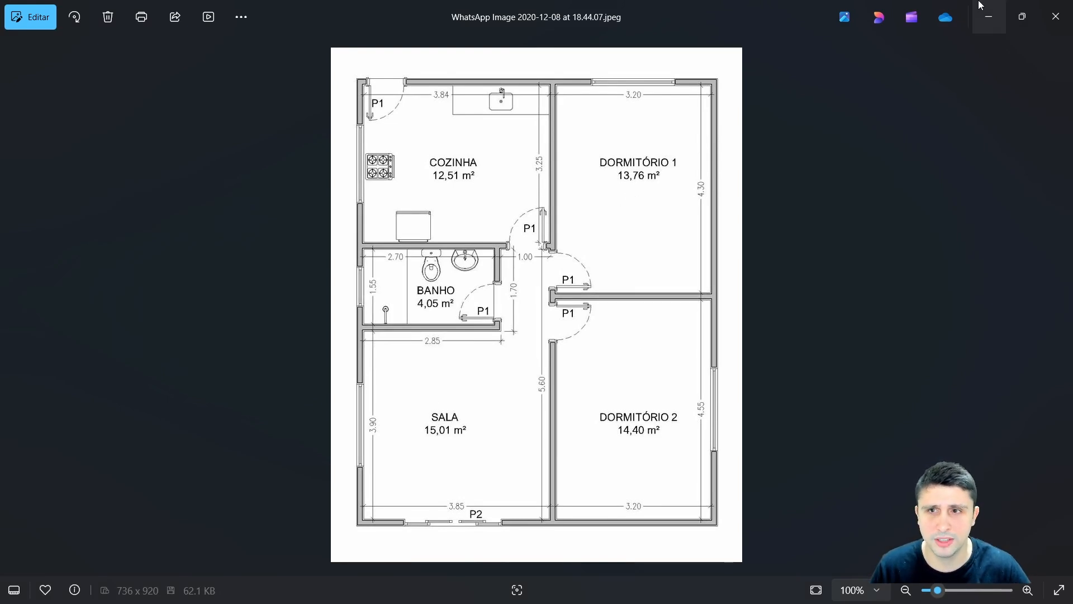
Switch back to SketchUp and place a horizontal guide 2,275 m below the inner upper wall edge of DORMITÓRIO 2.
{"action": "left_click", "coordinate": [987, 17]}
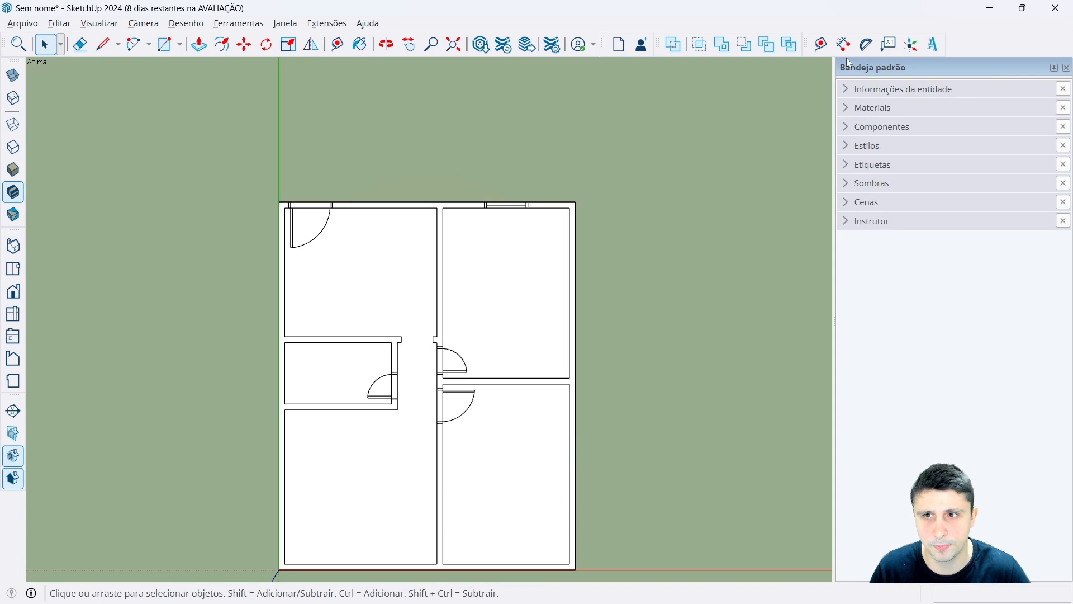
{"action": "key", "text": "t"}
{"action": "scroll", "coordinate": [588, 390], "scroll_direction": "up", "scroll_amount": 5}
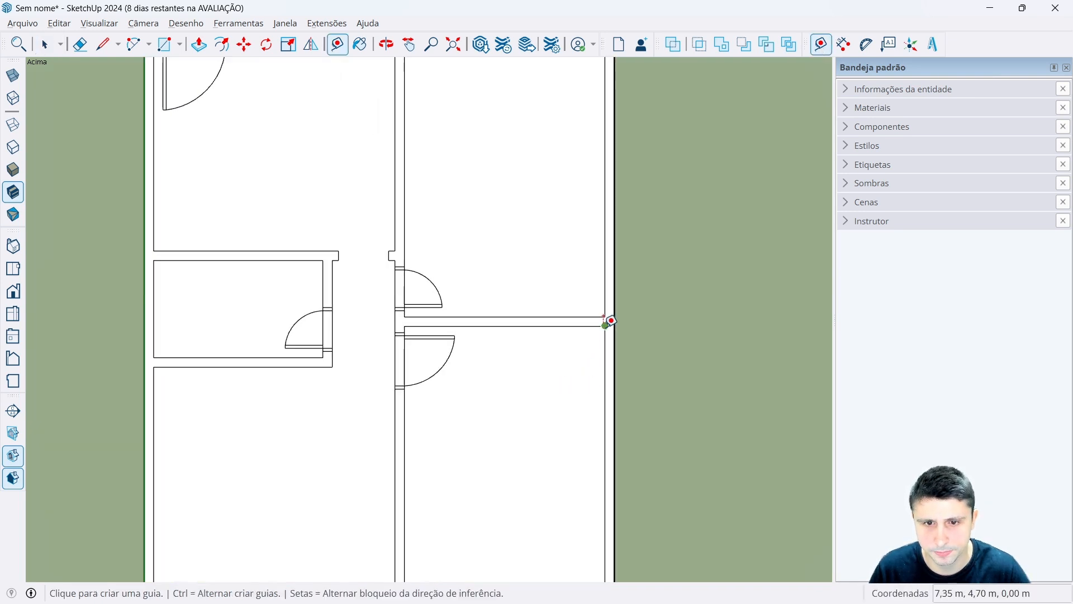
{"action": "scroll", "coordinate": [611, 321], "scroll_direction": "down", "scroll_amount": 2}
{"action": "left_click", "coordinate": [605, 325]}
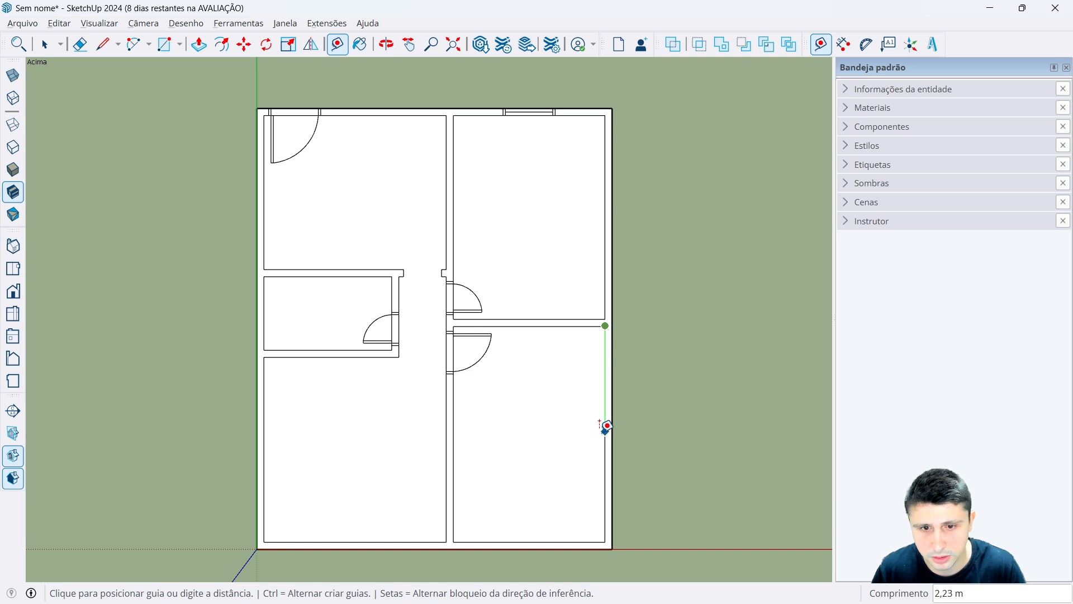
{"action": "key", "text": "space"}
{"action": "left_click", "coordinate": [820, 44]}
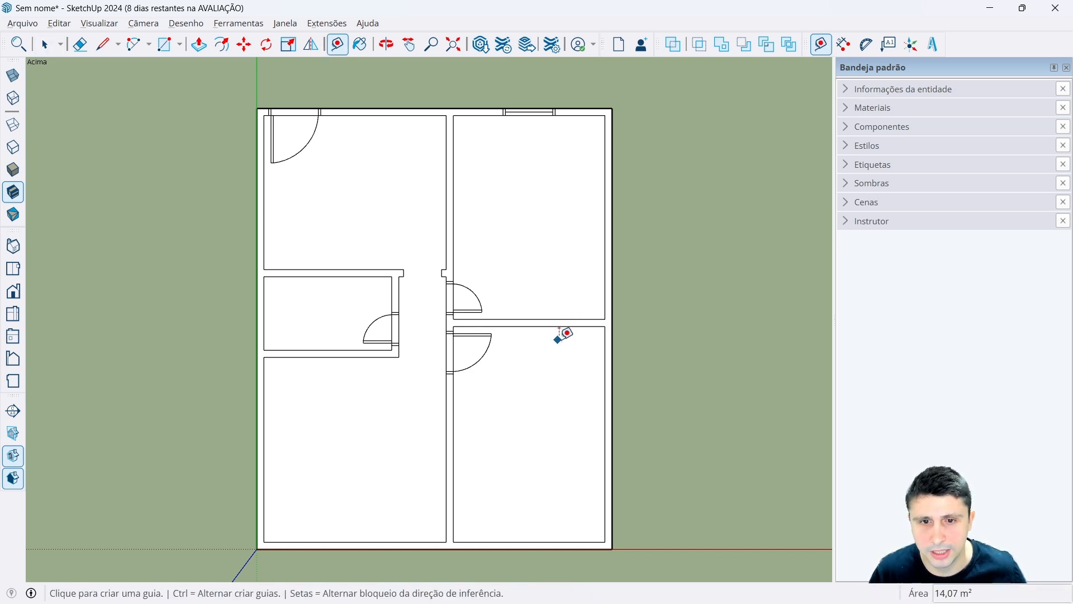
{"action": "left_click", "coordinate": [572, 324]}
{"action": "type", "text": "2,275"}
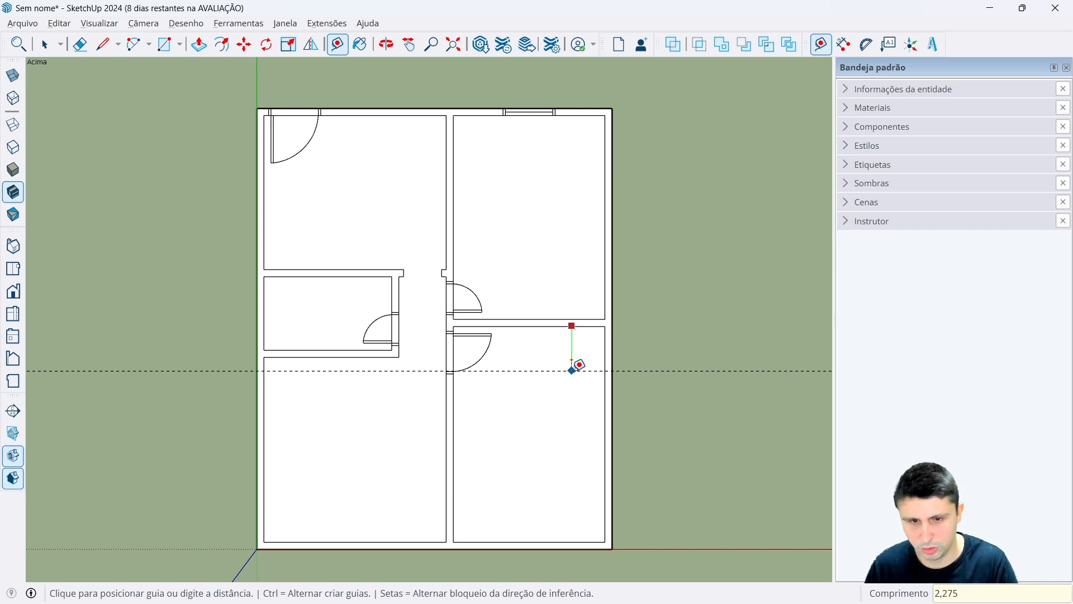
{"action": "key", "text": "Return"}
Place horizontal guides 0,5 m above and 0,5 m below the window's centre guide in DORMITÓRIO 2.
{"action": "scroll", "coordinate": [609, 350], "scroll_direction": "up", "scroll_amount": 5}
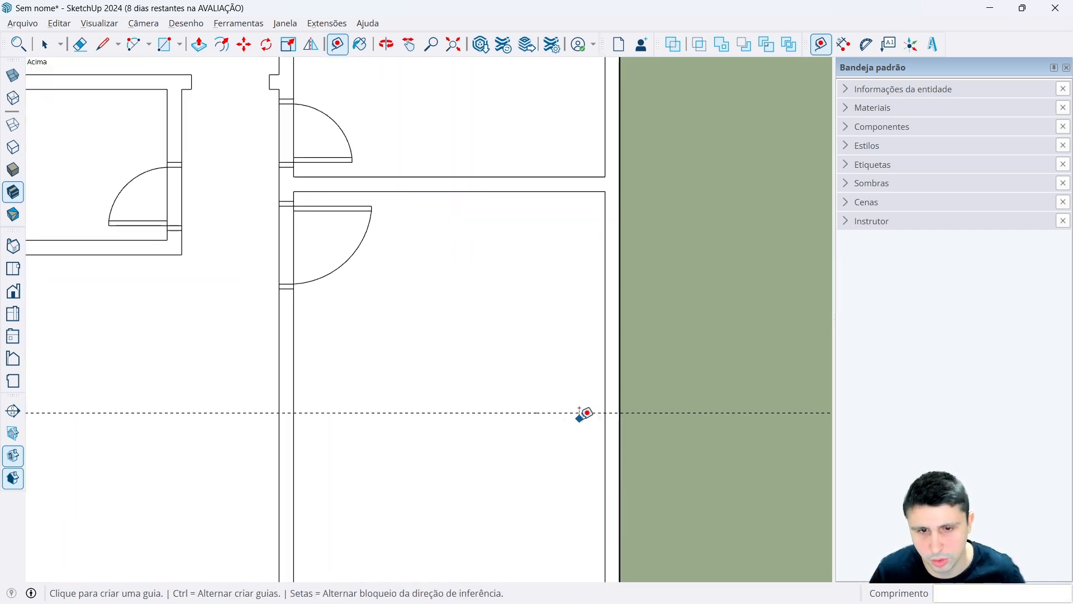
{"action": "left_click", "coordinate": [575, 412]}
{"action": "type", "text": "0"}
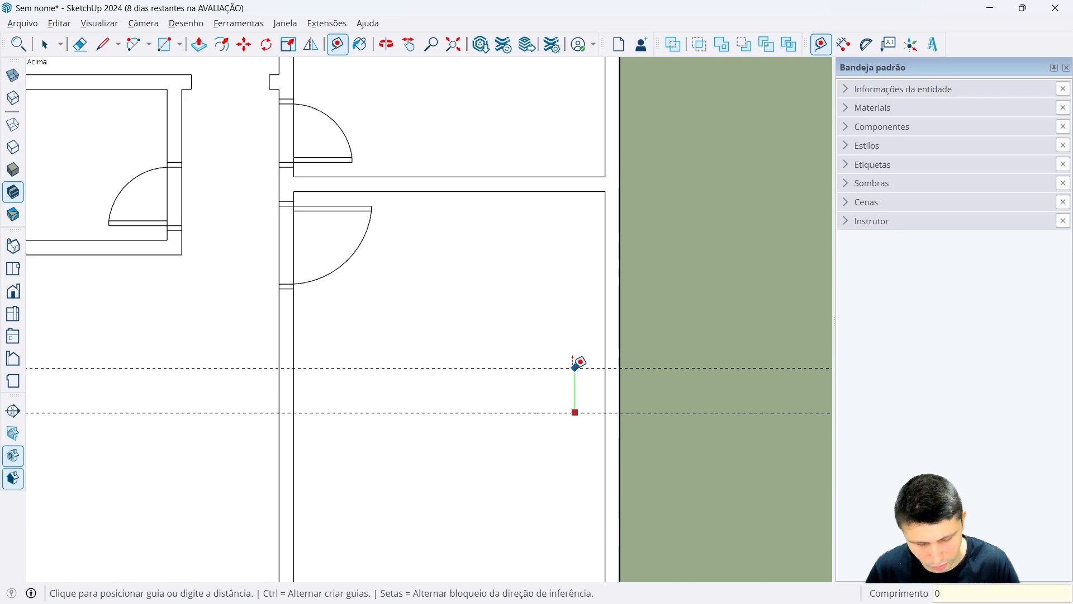
{"action": "type", "text": ",5"}
{"action": "key", "text": "Return"}
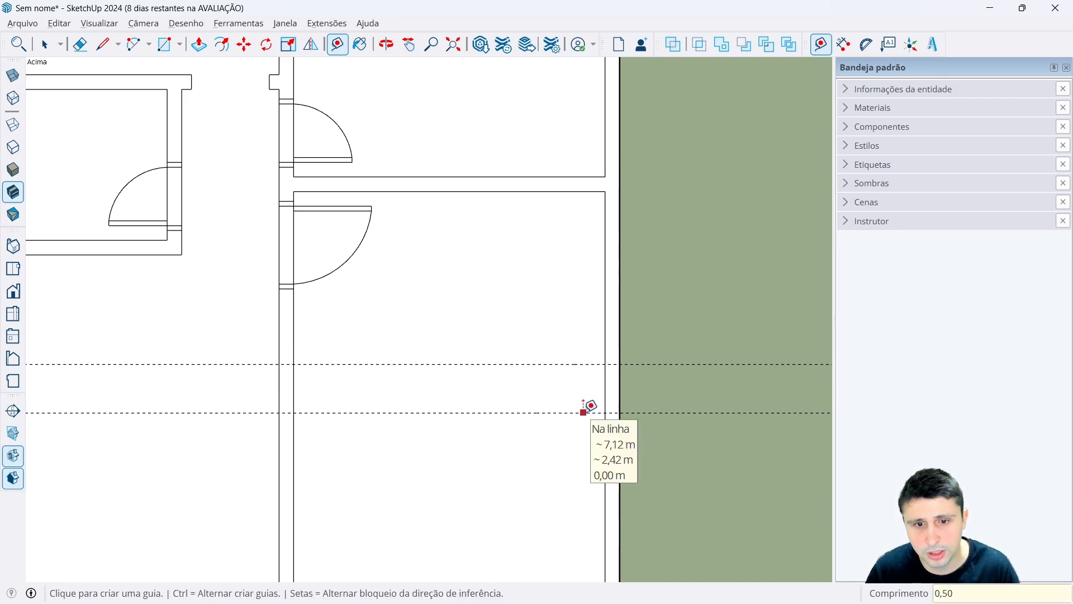
{"action": "left_click", "coordinate": [583, 412]}
{"action": "type", "text": "0"}
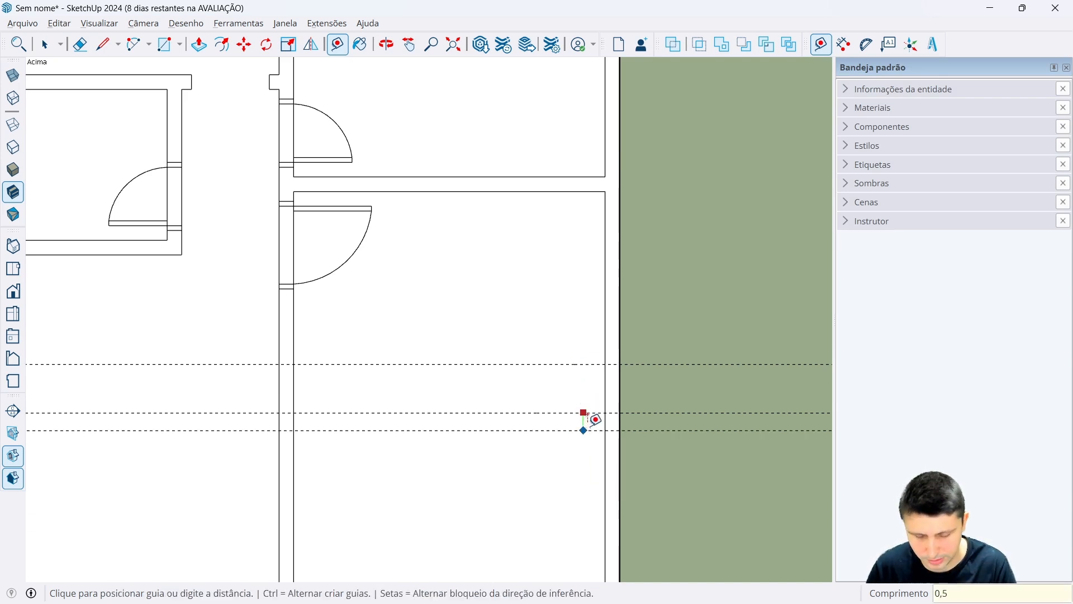
{"action": "type", "text": ",5"}
{"action": "key", "text": "Return"}
Place guides 0,05 m outside the upper and lower ends of the DORMITÓRIO 2 window for its frame.
{"action": "scroll", "coordinate": [581, 387], "scroll_direction": "up", "scroll_amount": 2}
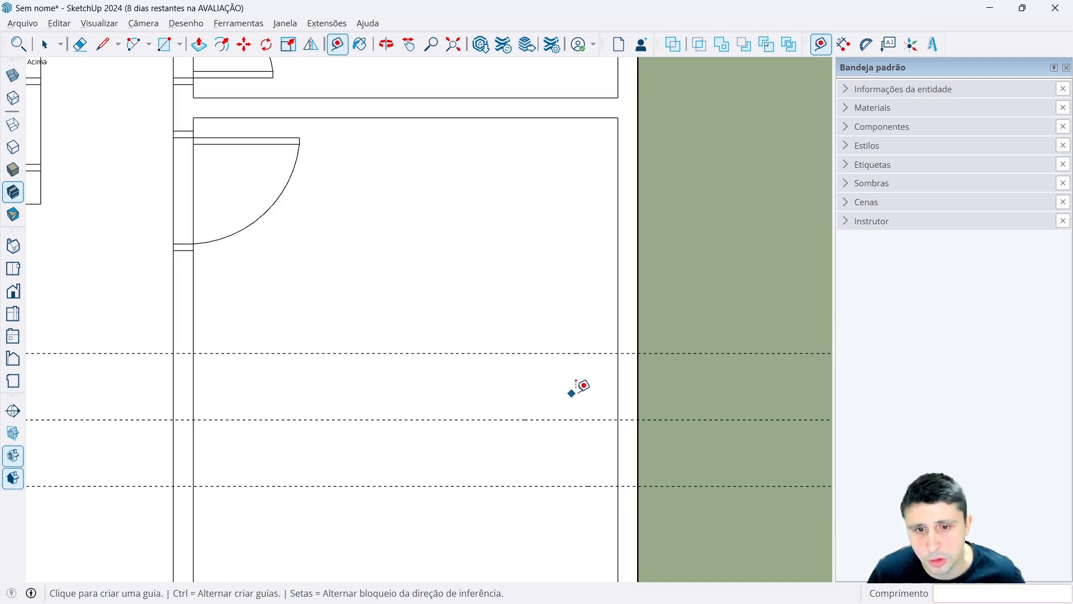
{"action": "left_click", "coordinate": [579, 354]}
{"action": "type", "text": "0"}
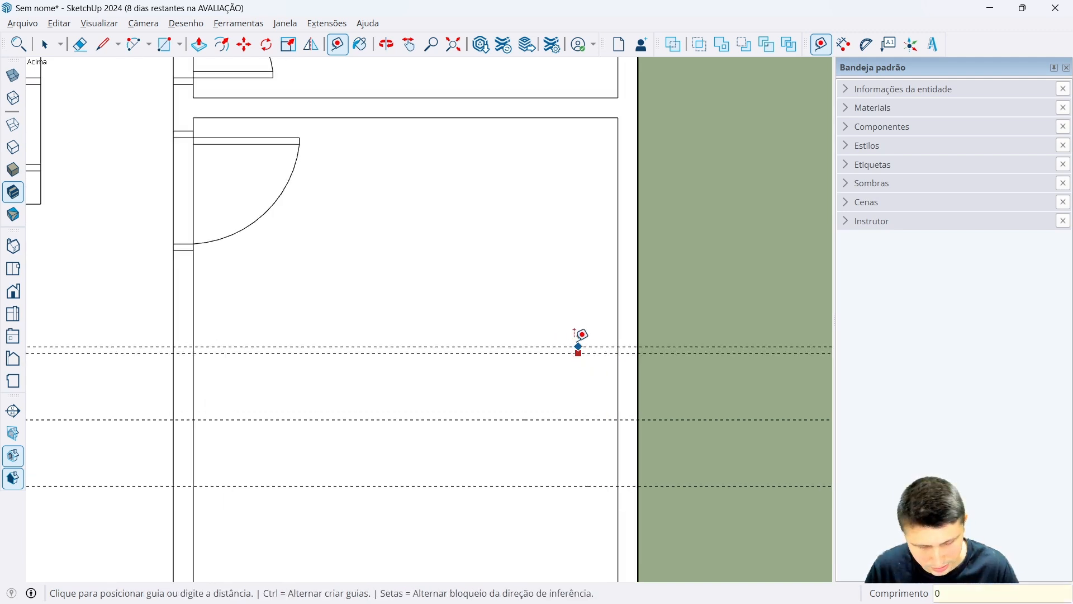
{"action": "type", "text": ","}
{"action": "key", "text": "Return"}
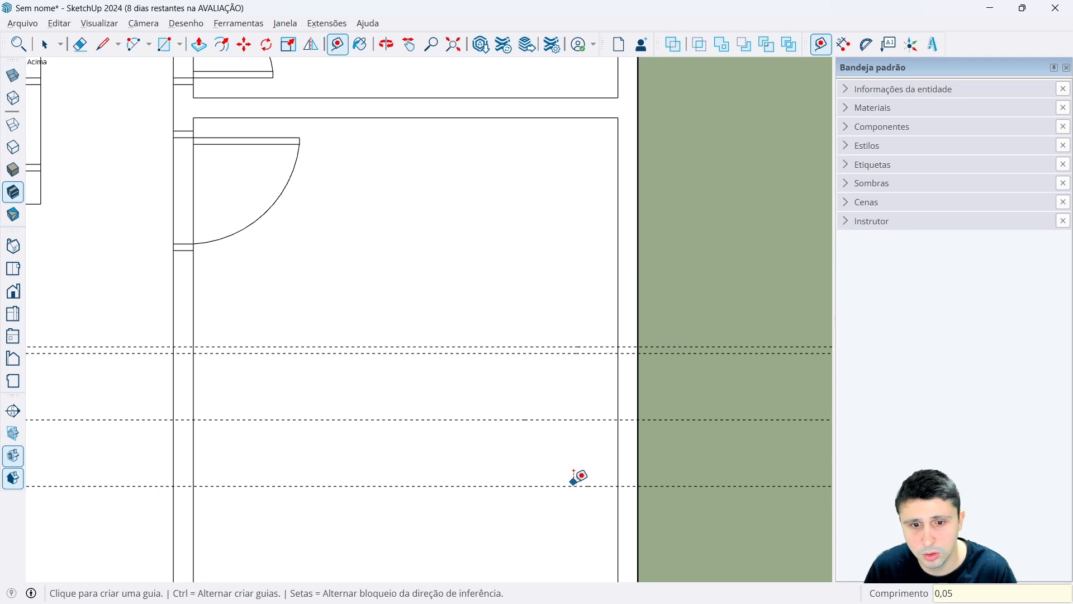
{"action": "left_click", "coordinate": [579, 486]}
{"action": "type", "text": "0"}
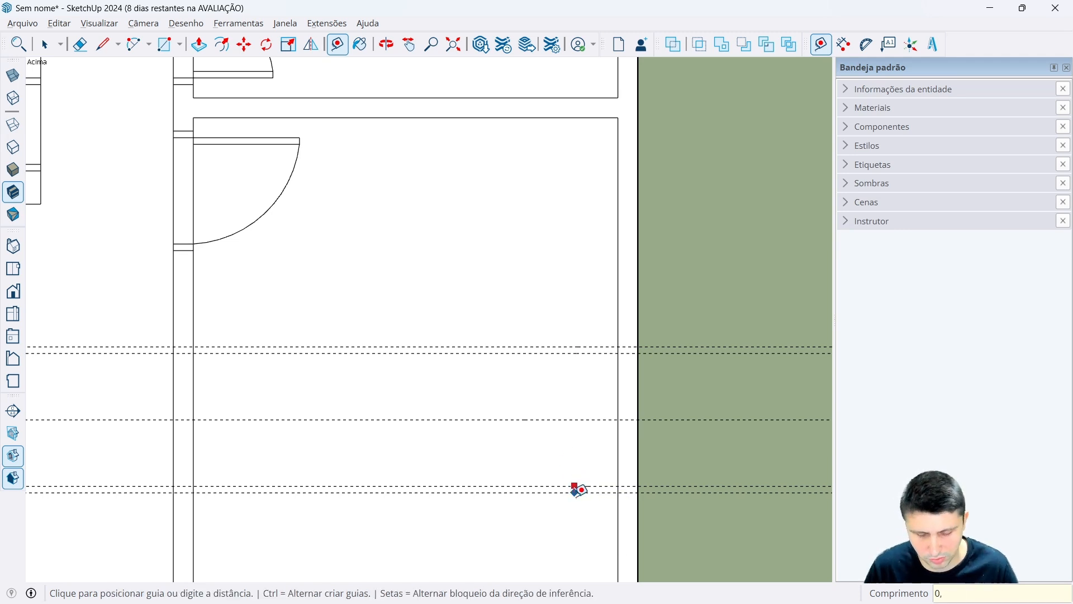
{"action": "type", "text": ",05"}
{"action": "key", "text": "Return"}
Place a vertical guide along the middle of the right exterior wall's thickness, measured from its inner edge.
{"action": "scroll", "coordinate": [627, 444], "scroll_direction": "up", "scroll_amount": 2}
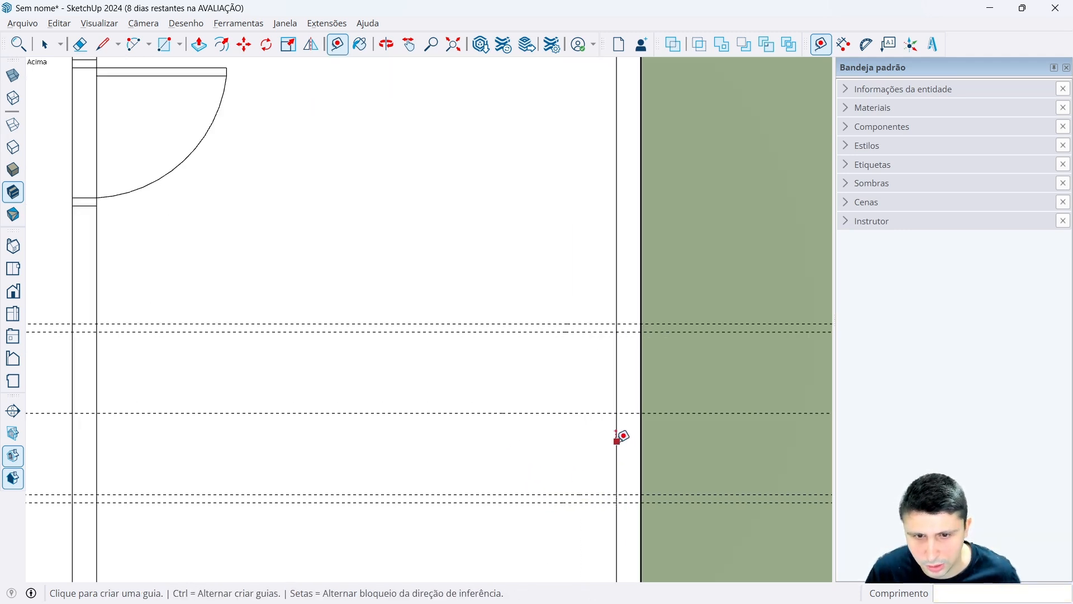
{"action": "left_click", "coordinate": [617, 441]}
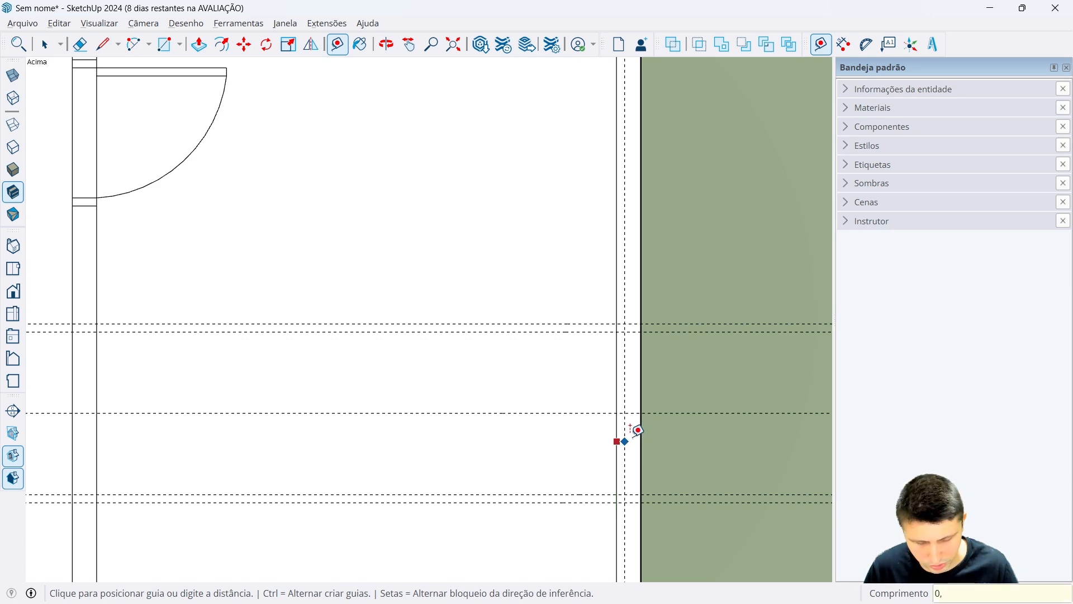
{"action": "type", "text": "0,07"}
{"action": "key", "text": "Return"}
{"action": "key", "text": "space"}
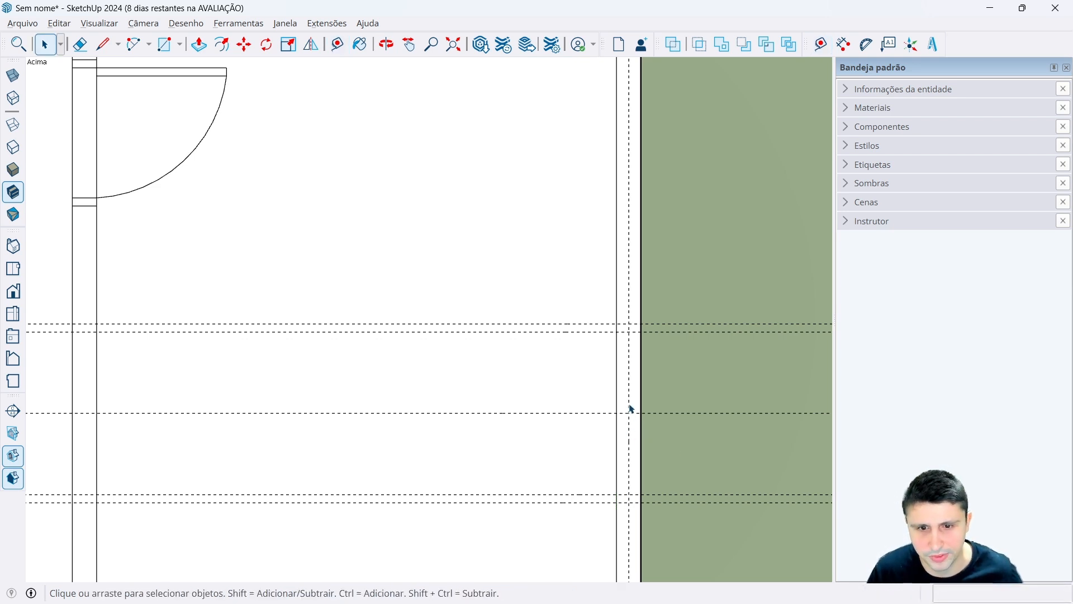
Draw the window's two upper frame lines across the right wall and its centre line along the mid-wall guide between the inner guides.
{"action": "middle_click_drag", "start_coordinate": [721, 393], "coordinate": [692, 371]}
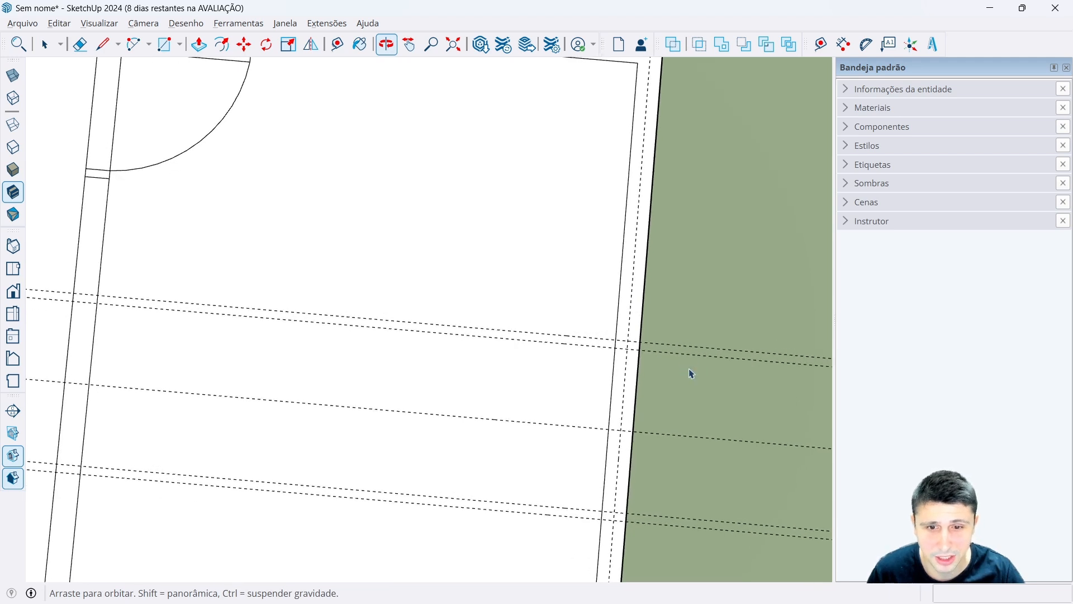
{"action": "left_click", "coordinate": [14, 271]}
{"action": "scroll", "coordinate": [431, 372], "scroll_direction": "down", "scroll_amount": 3}
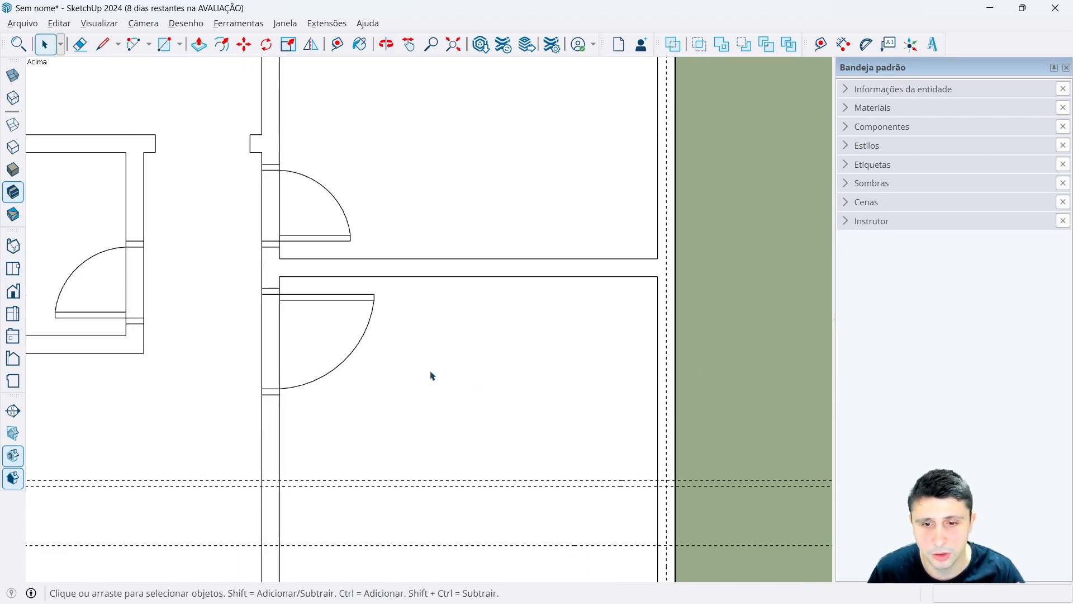
{"action": "scroll", "coordinate": [634, 529], "scroll_direction": "up", "scroll_amount": 6}
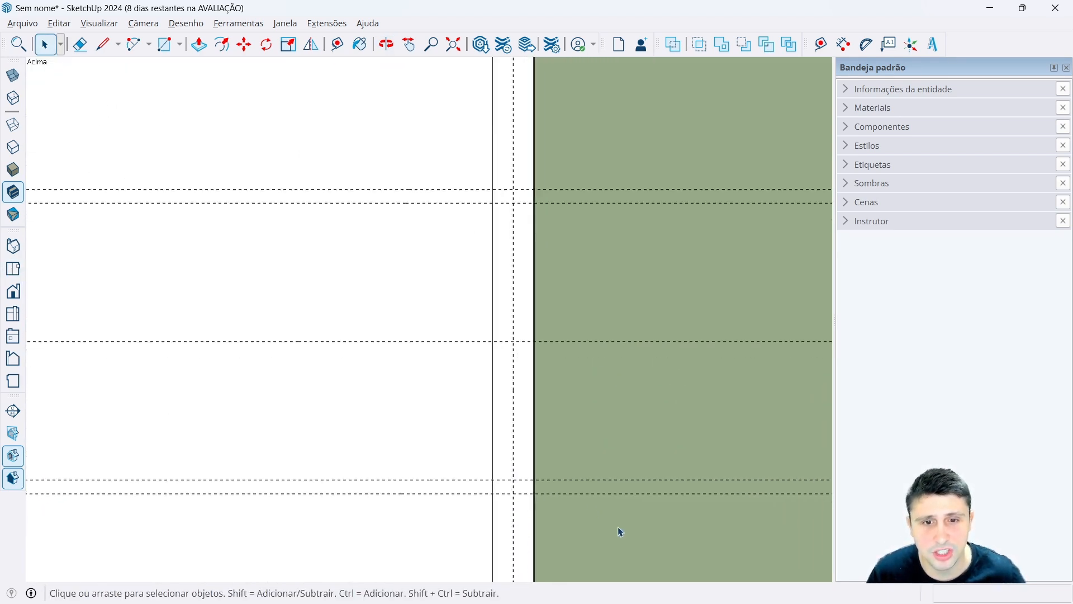
{"action": "left_click", "coordinate": [104, 44]}
{"action": "left_click", "coordinate": [493, 189]}
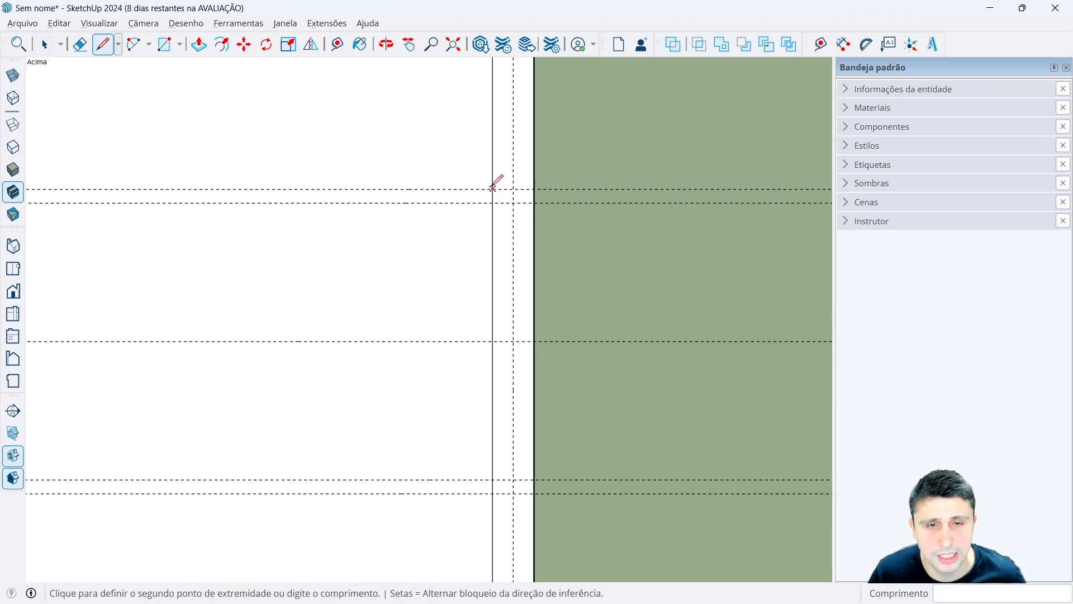
{"action": "left_click", "coordinate": [534, 189]}
{"action": "left_click", "coordinate": [493, 201]}
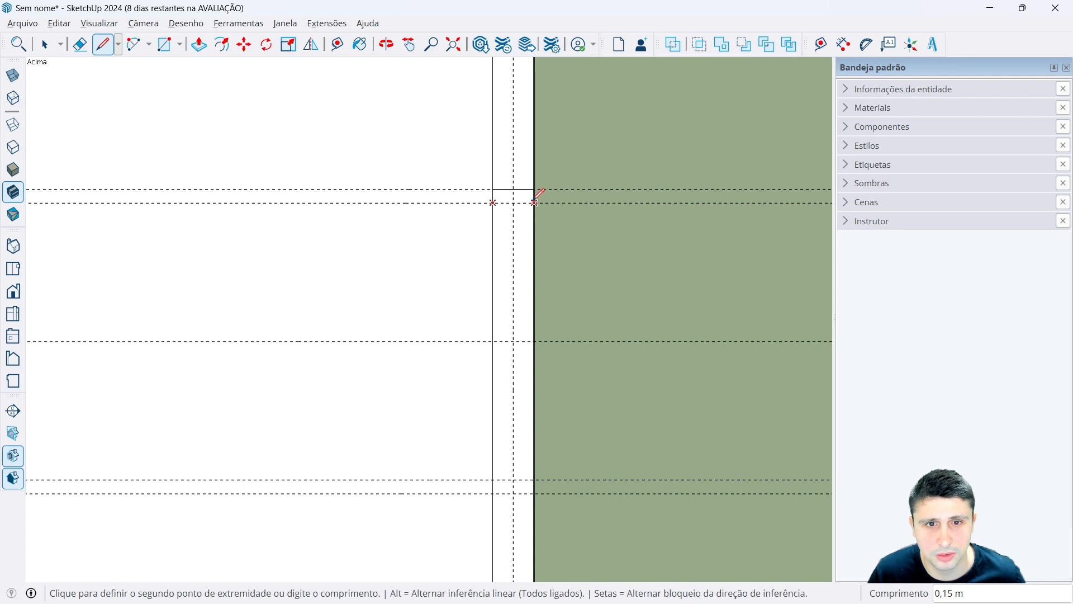
{"action": "left_click", "coordinate": [534, 202]}
{"action": "left_click", "coordinate": [514, 202]}
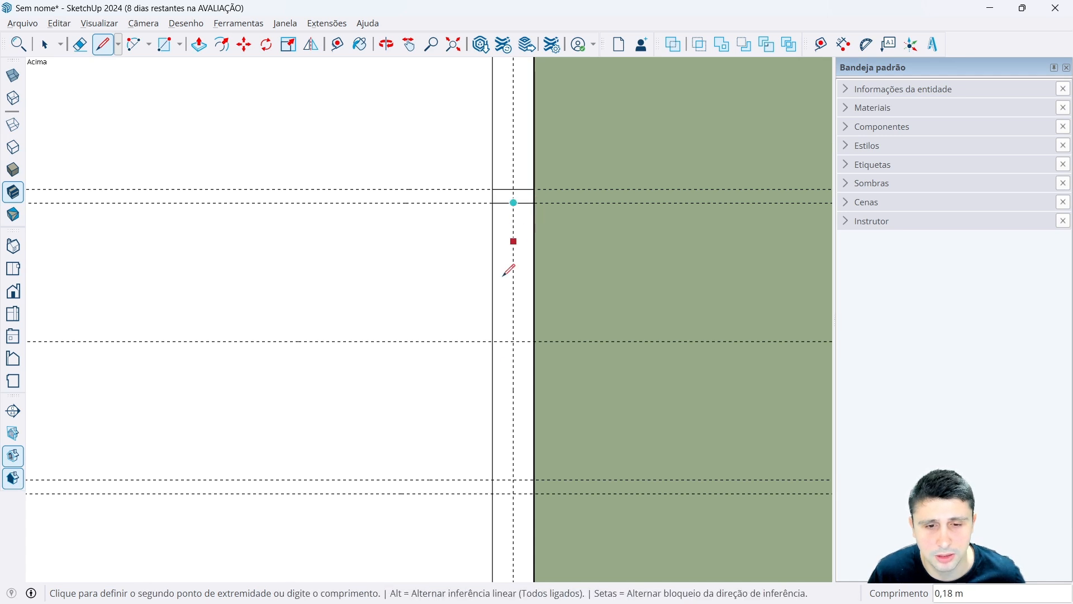
{"action": "left_click", "coordinate": [514, 480]}
{"action": "left_click", "coordinate": [534, 480]}
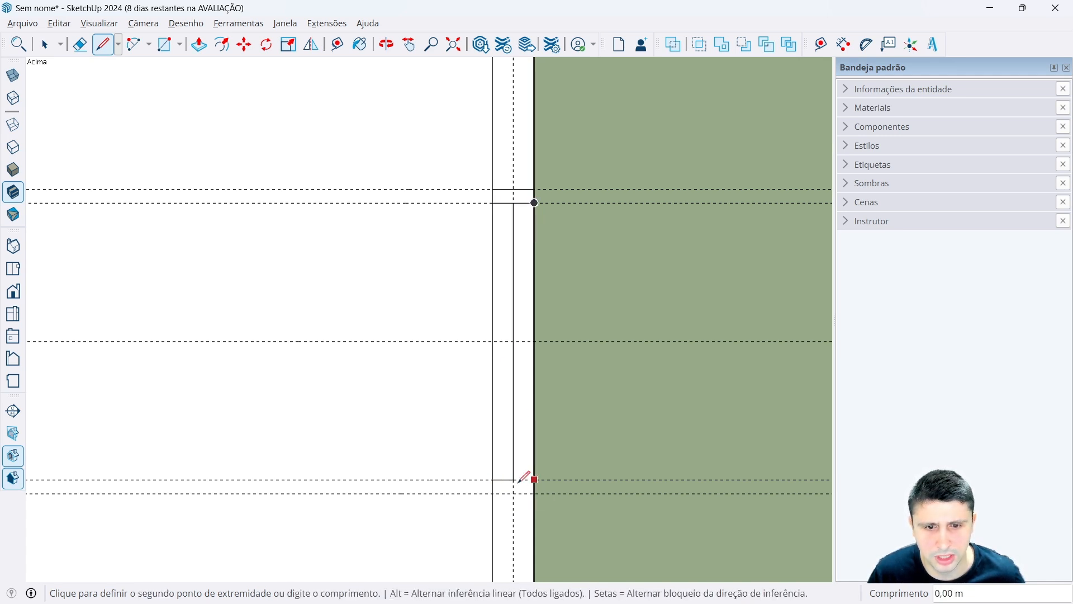
{"action": "left_click", "coordinate": [493, 493]}
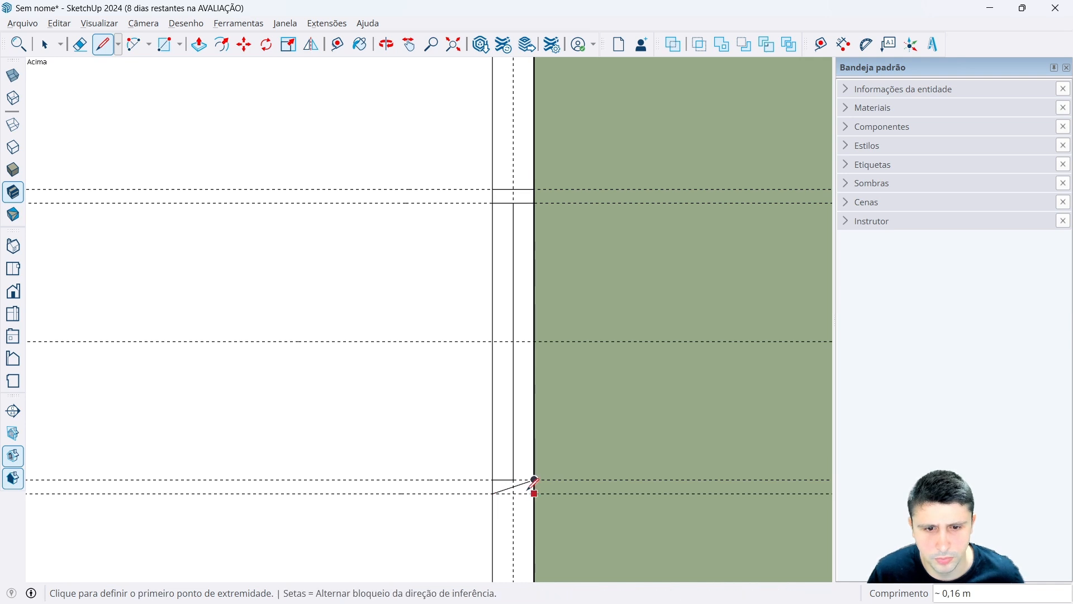
{"action": "key", "text": "space"}
{"action": "scroll", "coordinate": [524, 508], "scroll_direction": "up", "scroll_amount": 4}
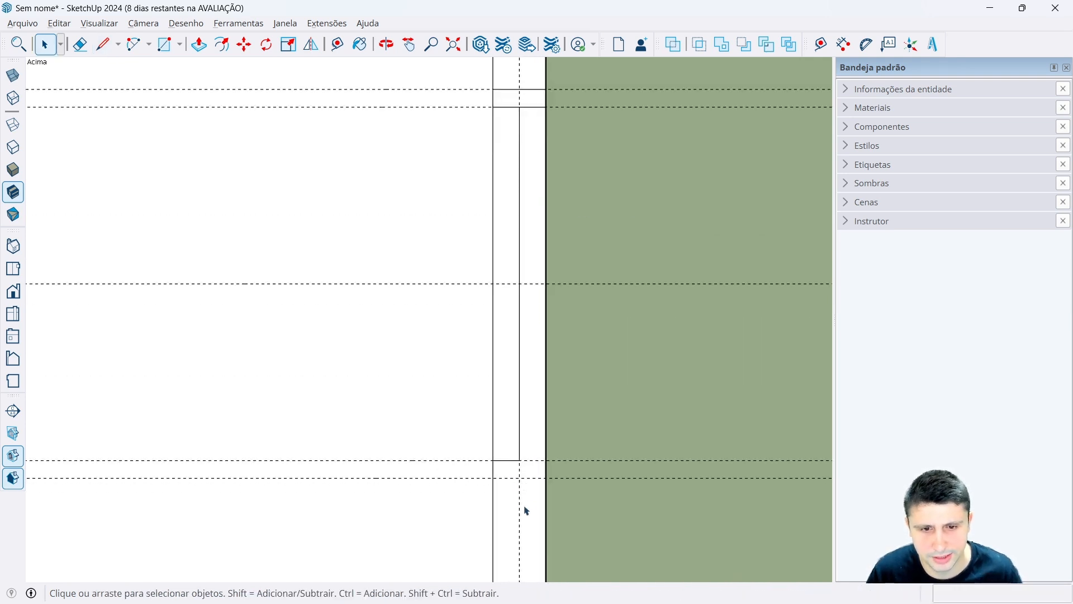
Complete the line across the wall at the window's lower inner guide and draw another 0,05 m below it.
{"action": "key", "text": "l"}
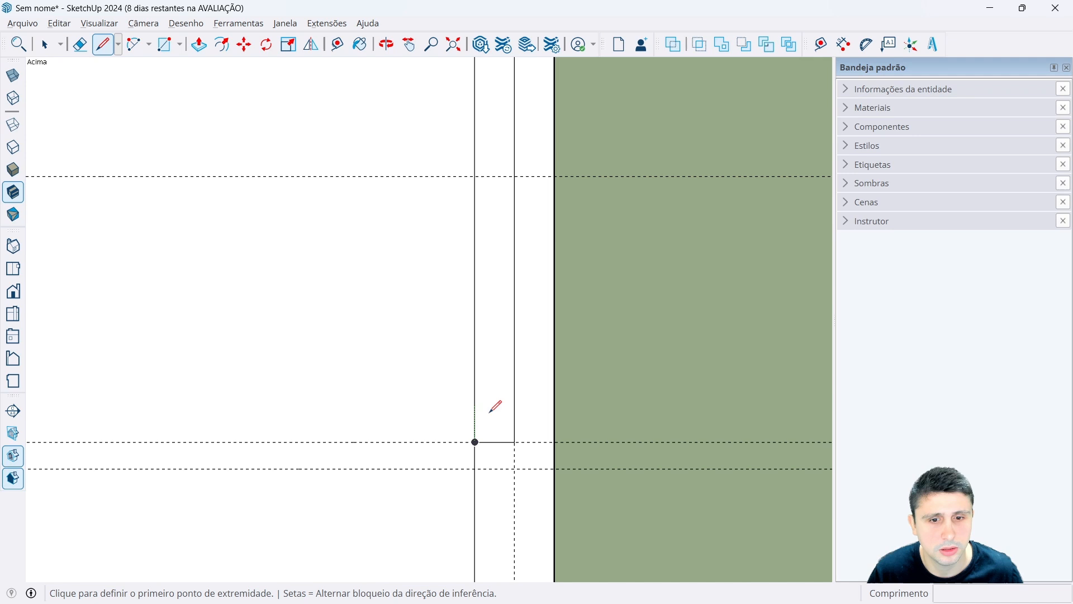
{"action": "left_click", "coordinate": [515, 442]}
{"action": "left_click", "coordinate": [555, 442]}
{"action": "left_click", "coordinate": [475, 468]}
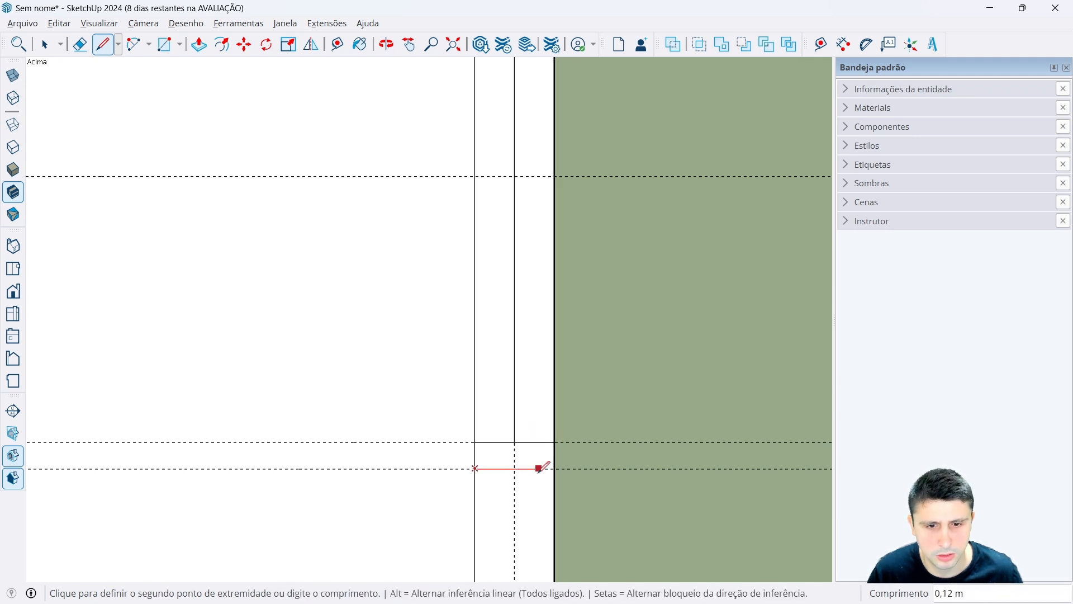
{"action": "left_click", "coordinate": [555, 468]}
{"action": "key", "text": "space"}
Erase all the guides around the DORMITÓRIO 2 window.
{"action": "scroll", "coordinate": [481, 441], "scroll_direction": "down", "scroll_amount": 4}
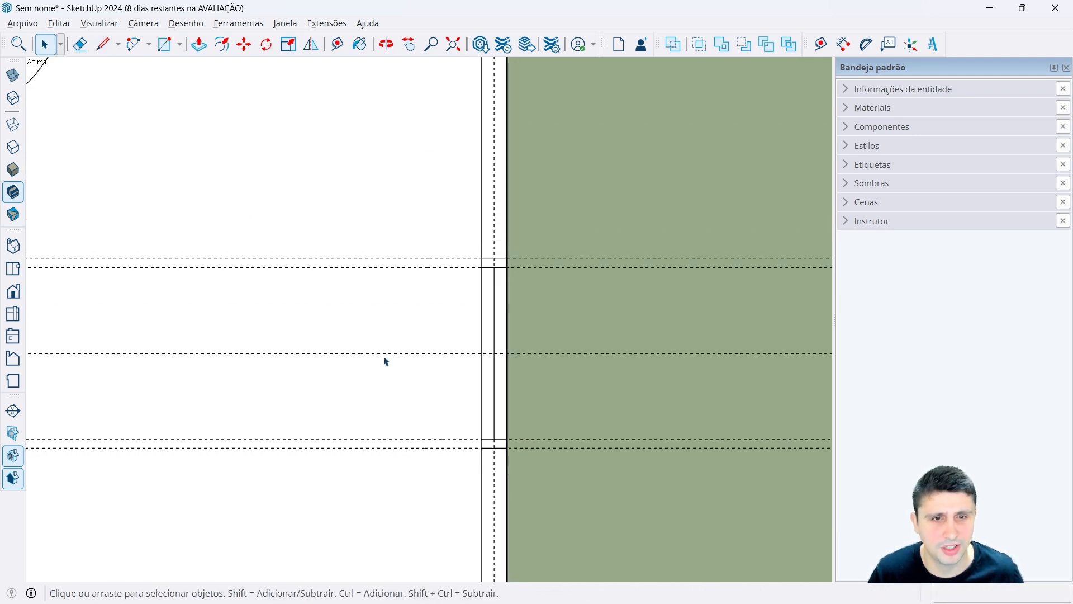
{"action": "key", "text": "e"}
{"action": "mouse_move", "coordinate": [393, 480]}
{"action": "left_mouse_down"}
{"action": "mouse_move", "coordinate": [374, 343]}
{"action": "mouse_move", "coordinate": [393, 249]}
{"action": "left_mouse_up"}
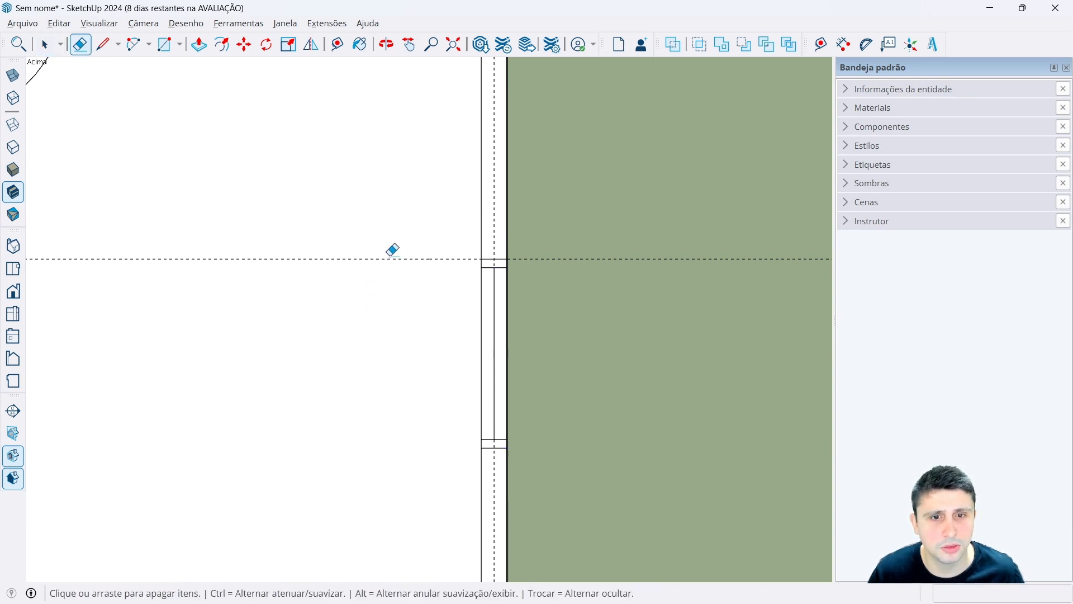
{"action": "scroll", "coordinate": [513, 213], "scroll_direction": "up", "scroll_amount": 2}
{"action": "scroll", "coordinate": [501, 234], "scroll_direction": "up", "scroll_amount": 2}
{"action": "left_click_drag", "start_coordinate": [493, 244], "coordinate": [478, 258]}
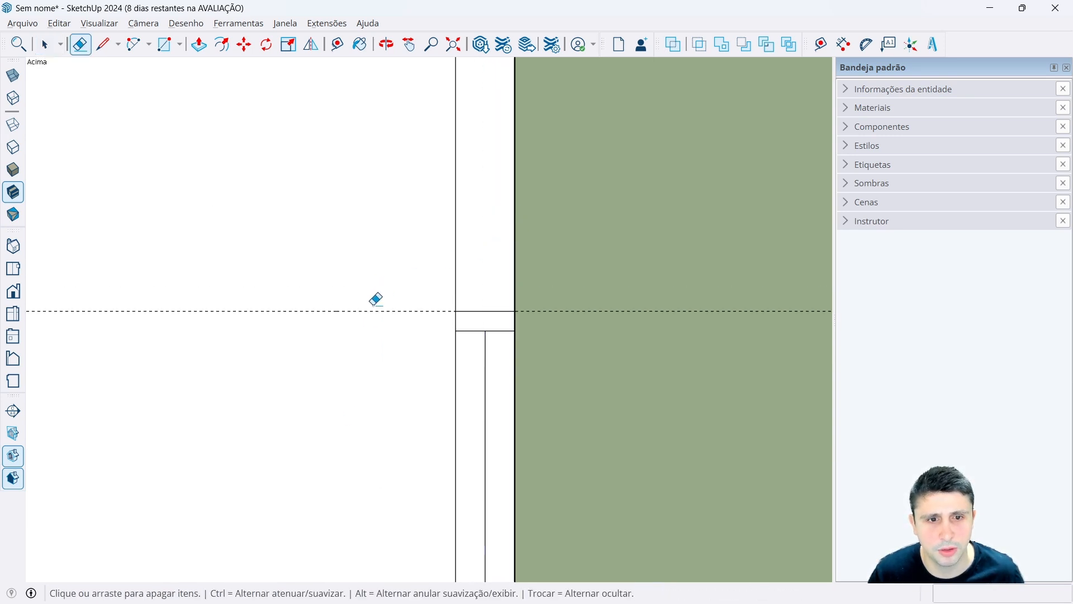
{"action": "left_click_drag", "start_coordinate": [373, 306], "coordinate": [359, 331]}
{"action": "key", "text": "space"}
{"action": "scroll", "coordinate": [414, 305], "scroll_direction": "down", "scroll_amount": 6}
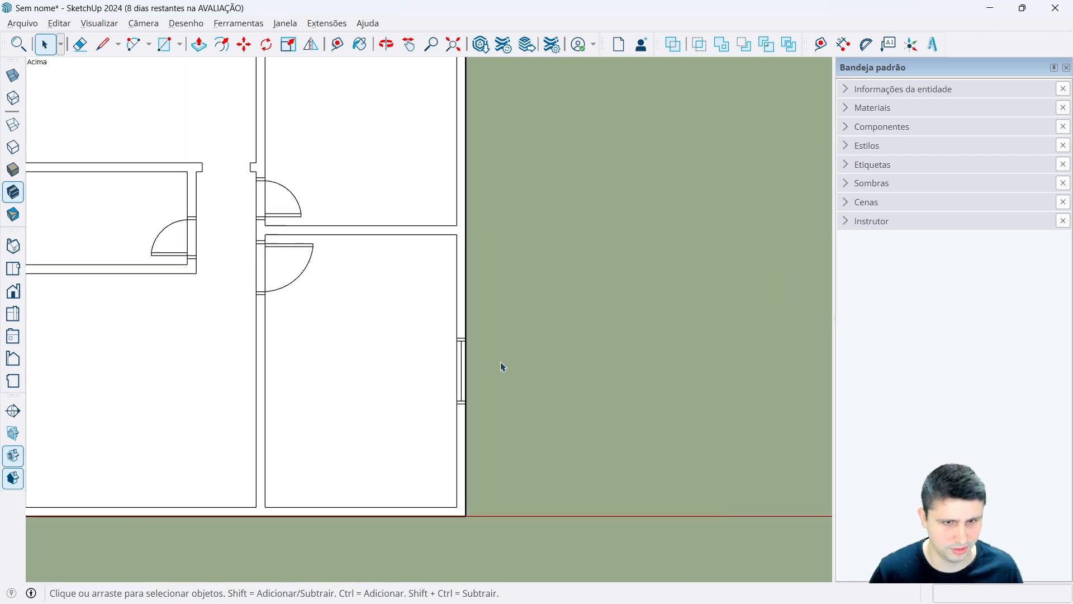
{"action": "scroll", "coordinate": [547, 367], "scroll_direction": "down", "scroll_amount": 1}
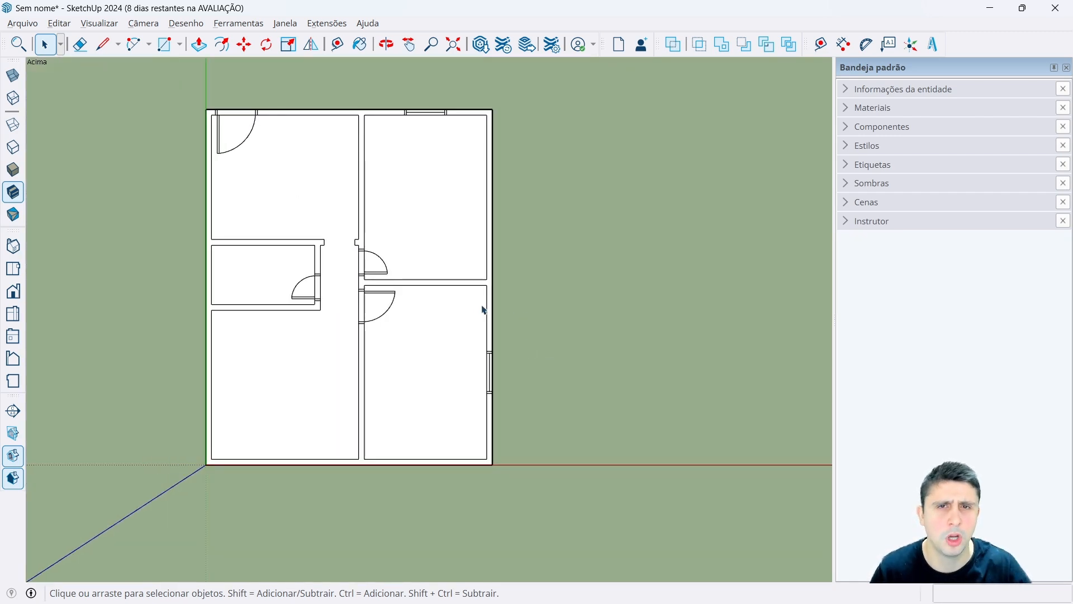
{"action": "scroll", "coordinate": [479, 313], "scroll_direction": "down", "scroll_amount": 1}
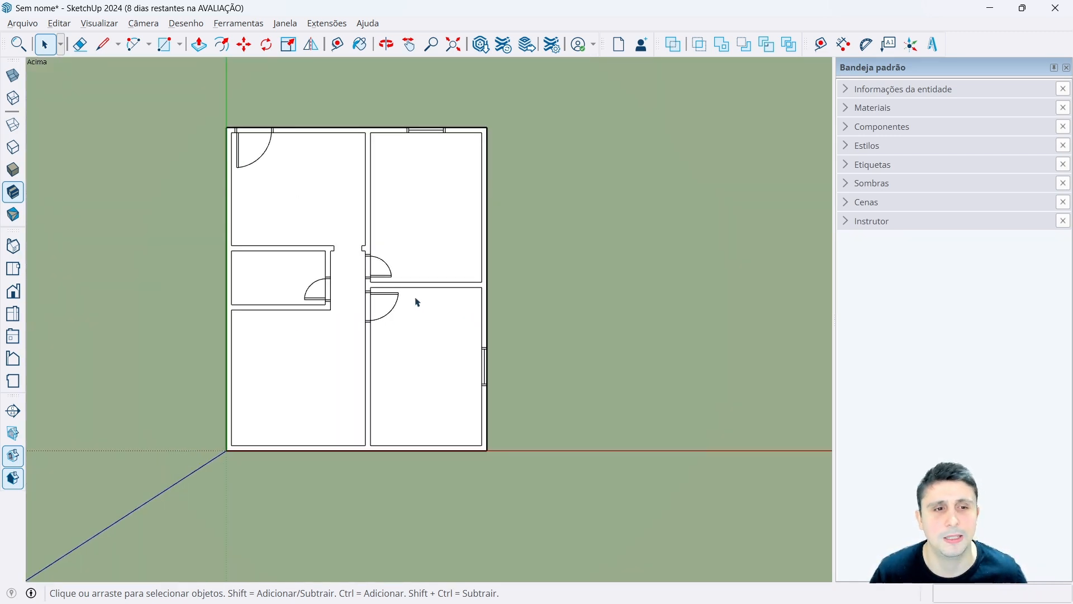
{"action": "scroll", "coordinate": [216, 376], "scroll_direction": "up", "scroll_amount": 2}
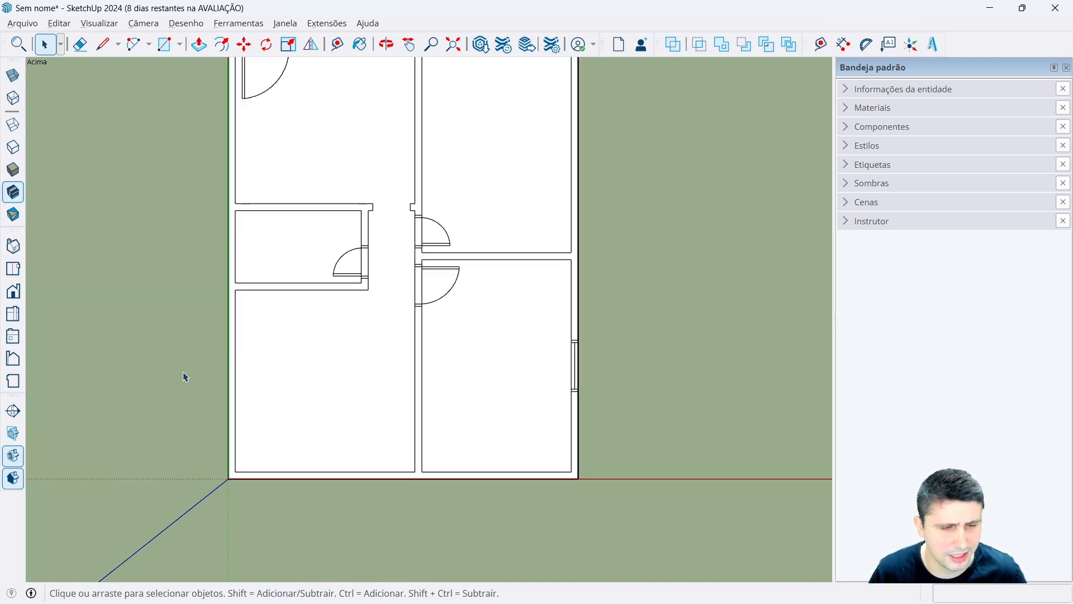
{"action": "scroll", "coordinate": [182, 375], "scroll_direction": "up", "scroll_amount": 2}
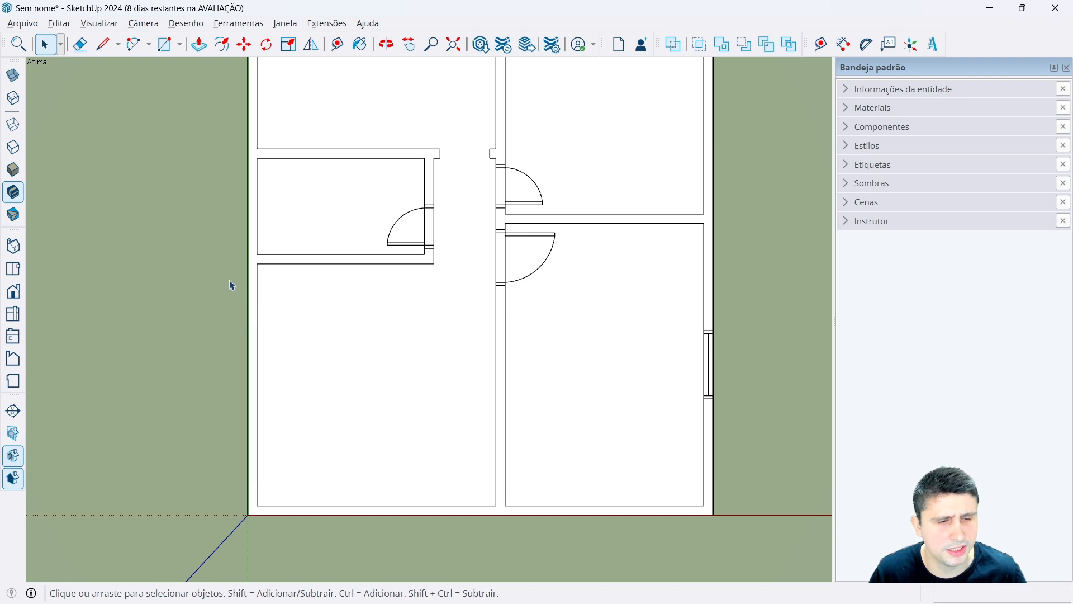
Place a horizontal guide 1,95 m below the upper wall of the lower-left room to mark the window's centre.
{"action": "left_click", "coordinate": [820, 43]}
{"action": "scroll", "coordinate": [313, 285], "scroll_direction": "up", "scroll_amount": 1}
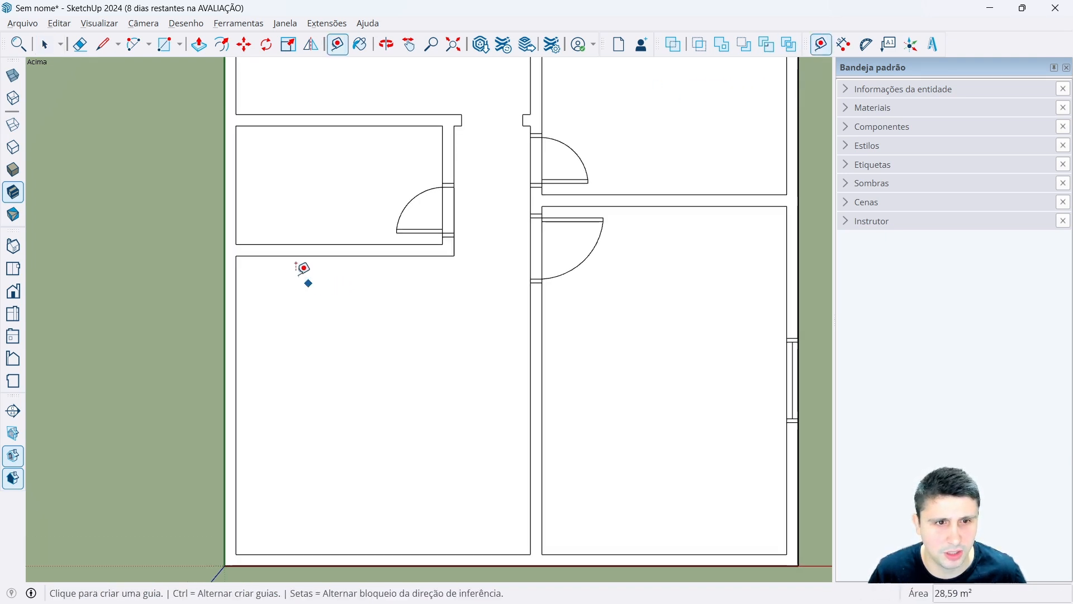
{"action": "left_click", "coordinate": [271, 255]}
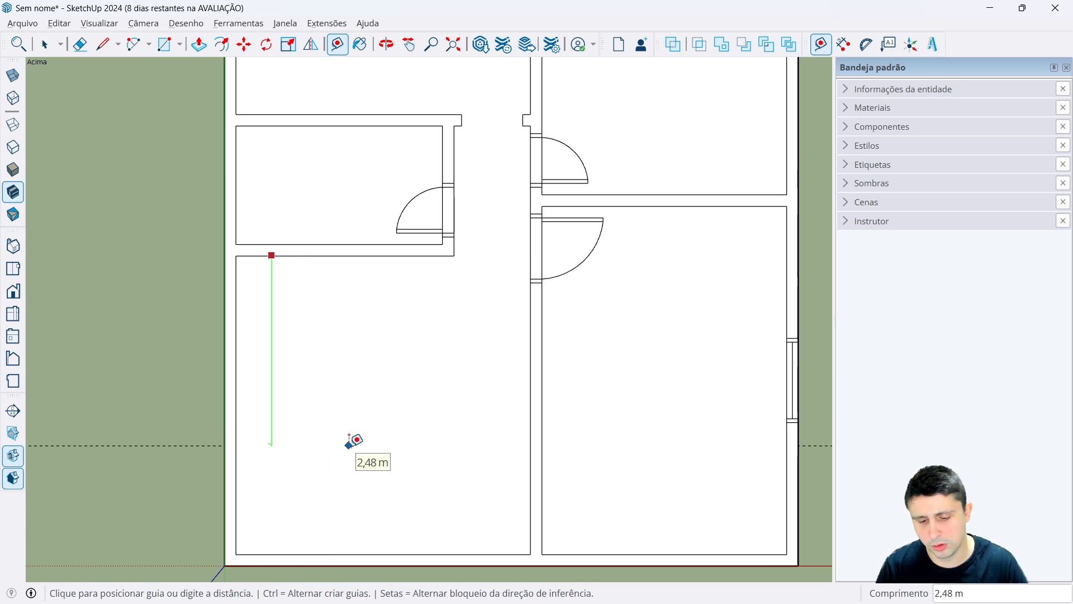
{"action": "type", "text": "1,95"}
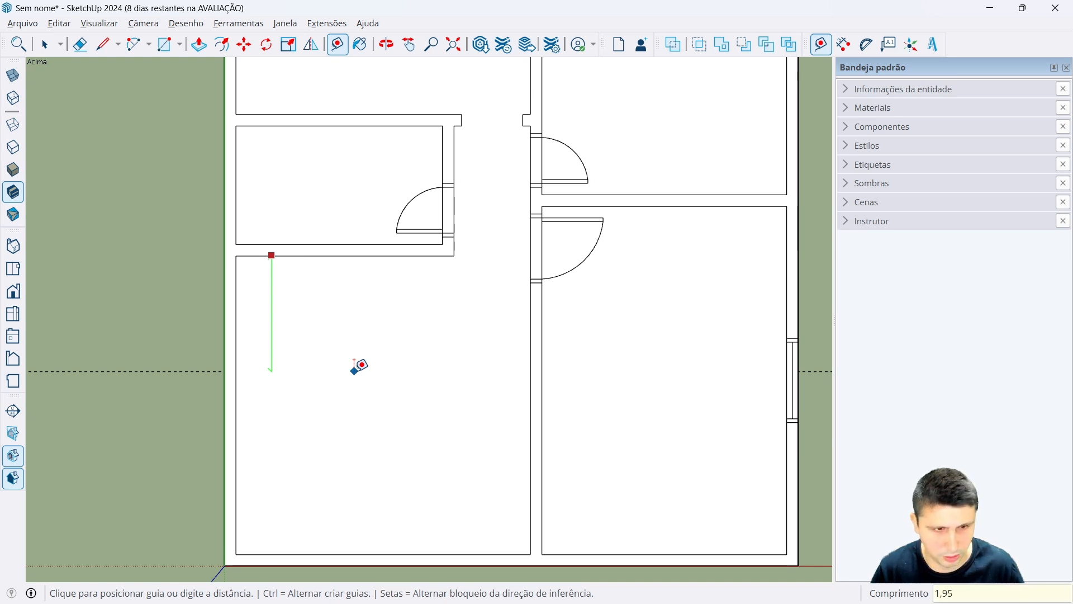
{"action": "key", "text": "Return"}
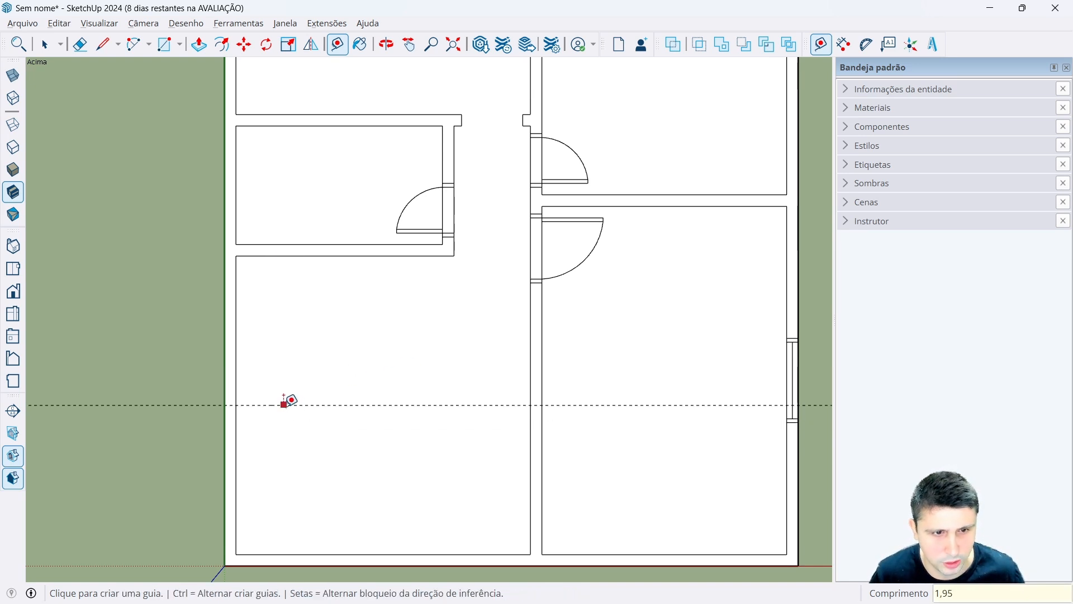
{"action": "left_click", "coordinate": [283, 404]}
{"action": "type", "text": "0,0"}
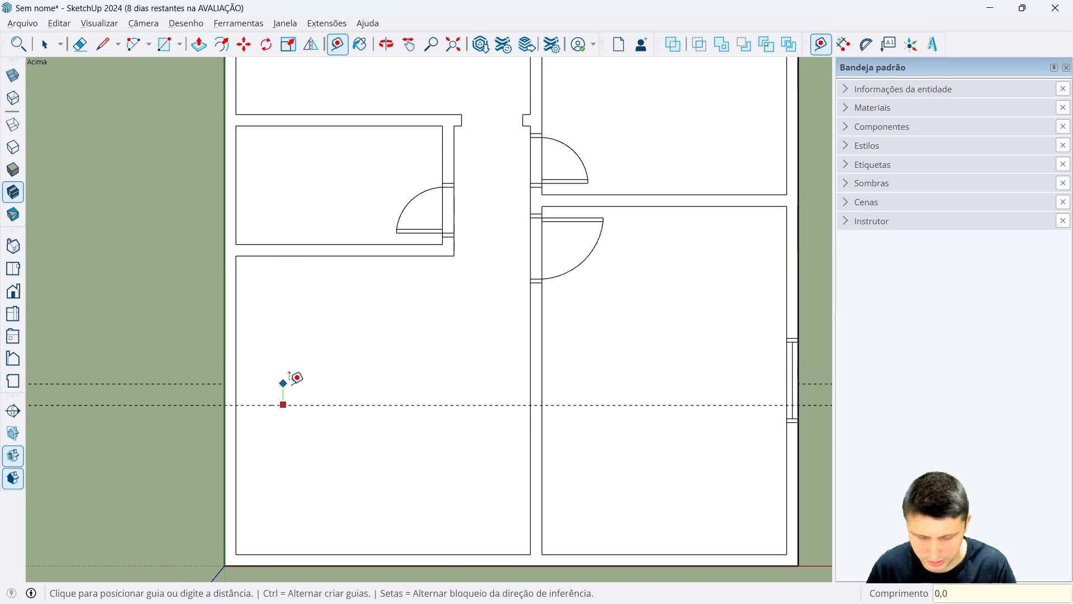
{"action": "type", "text": "5"}
{"action": "key", "text": "Return"}
{"action": "scroll", "coordinate": [299, 398], "scroll_direction": "up", "scroll_amount": 3}
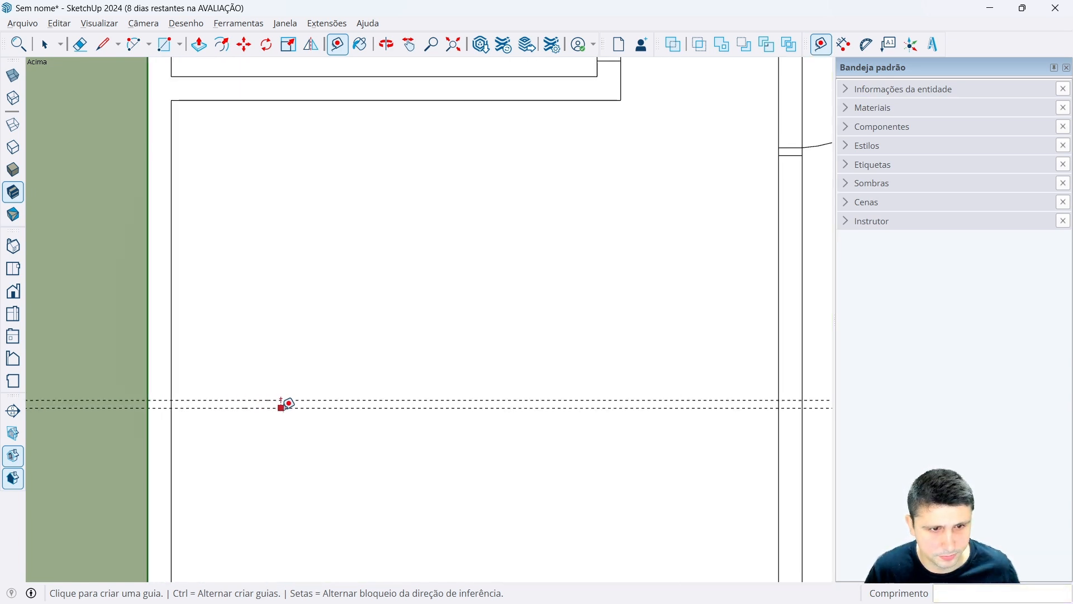
{"action": "key", "text": "space"}
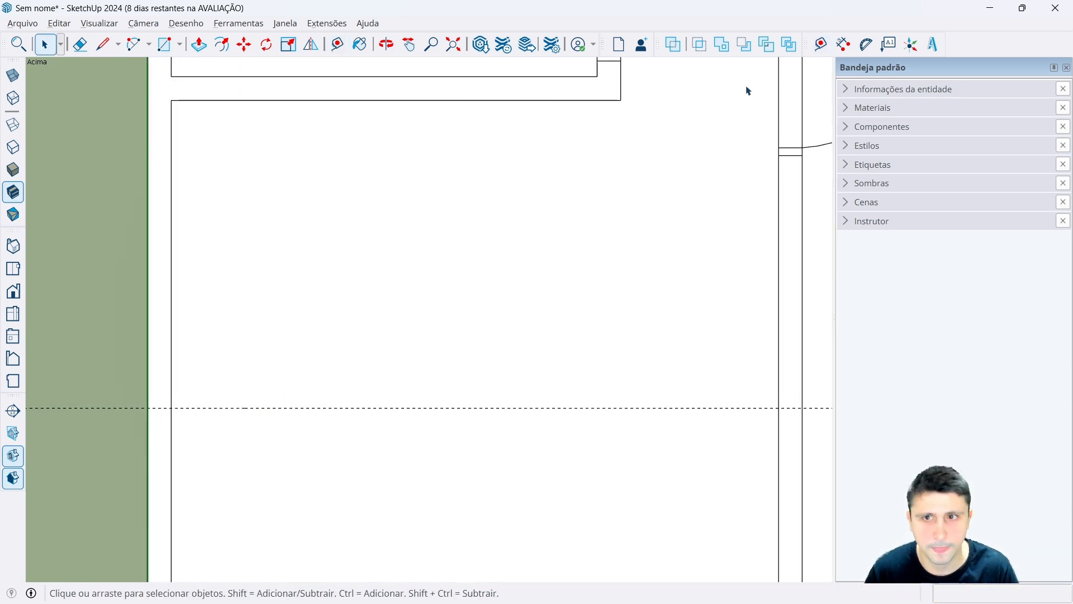
Place horizontal guides 0,5 m above and 0,5 m below the window's centre guide in the lower-left room.
{"action": "key", "text": "t"}
{"action": "left_click", "coordinate": [245, 407]}
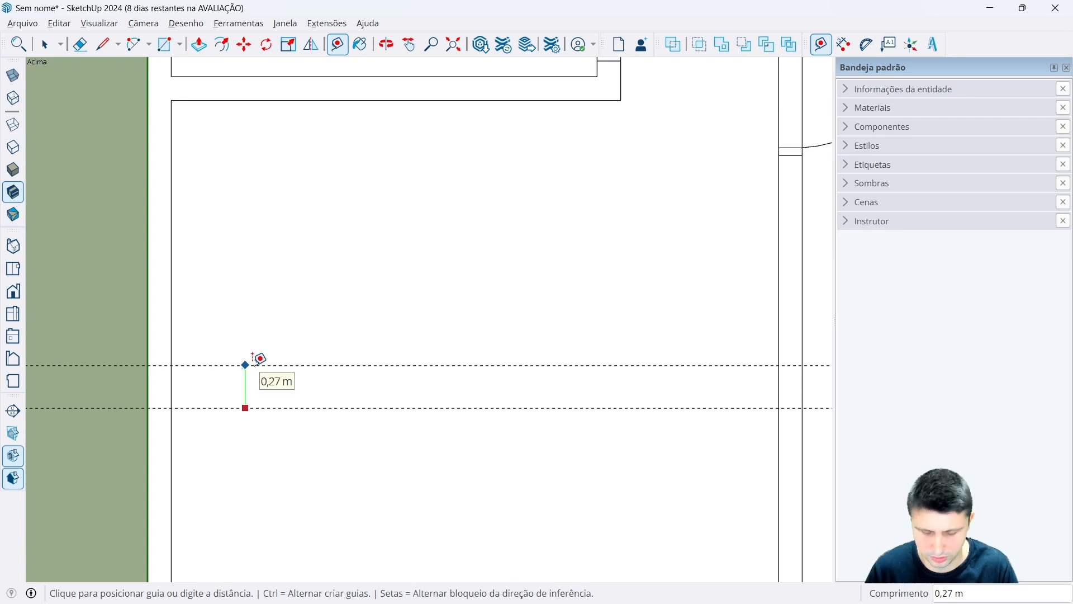
{"action": "type", "text": "0,5"}
{"action": "key", "text": "Return"}
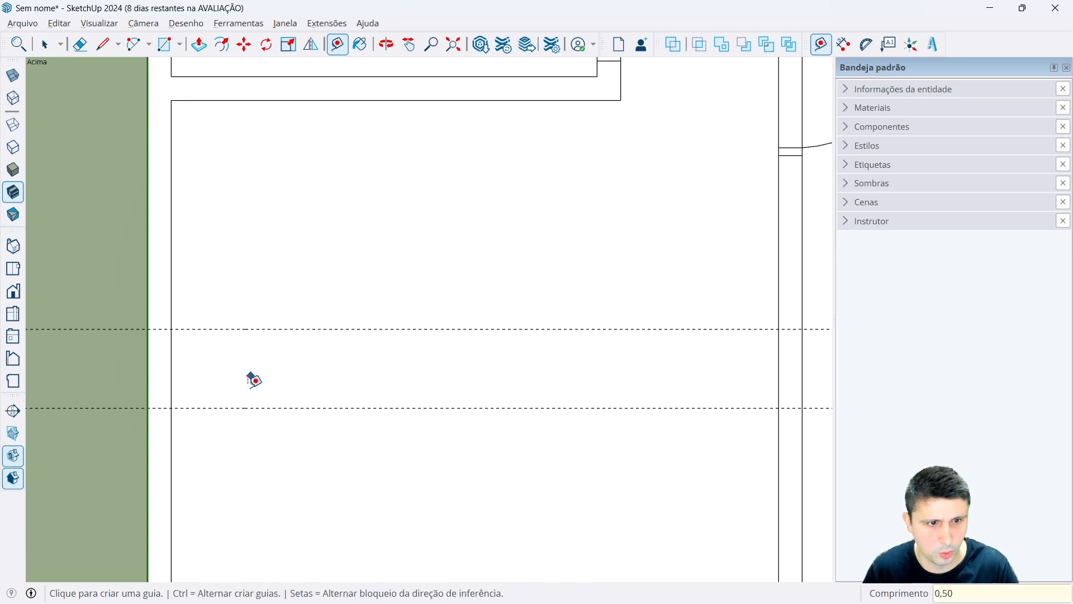
{"action": "left_click", "coordinate": [241, 408]}
{"action": "type", "text": "0,"}
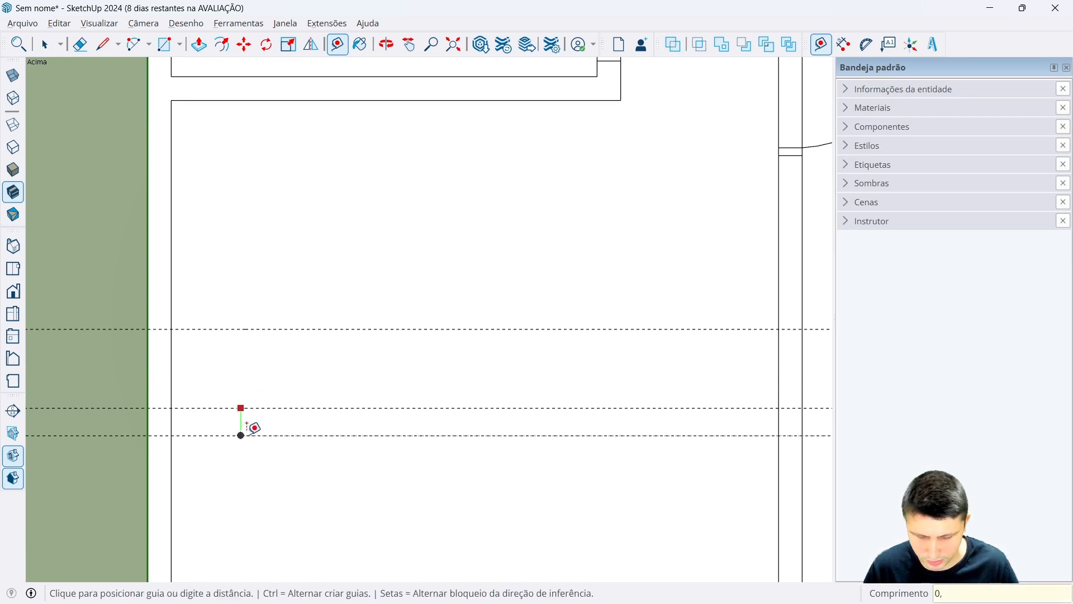
{"action": "type", "text": "5"}
{"action": "key", "text": "Return"}
Place outer guides 0,05 m above the window's upper guide and 0,05 m below its lower guide.
{"action": "left_click", "coordinate": [258, 329]}
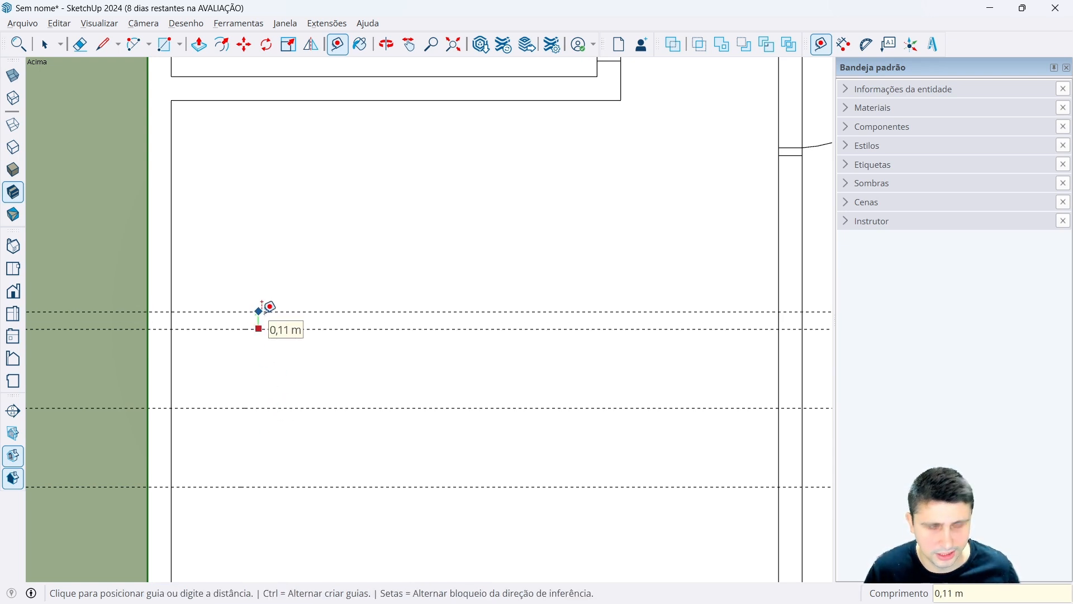
{"action": "type", "text": "0,05"}
{"action": "key", "text": "Return"}
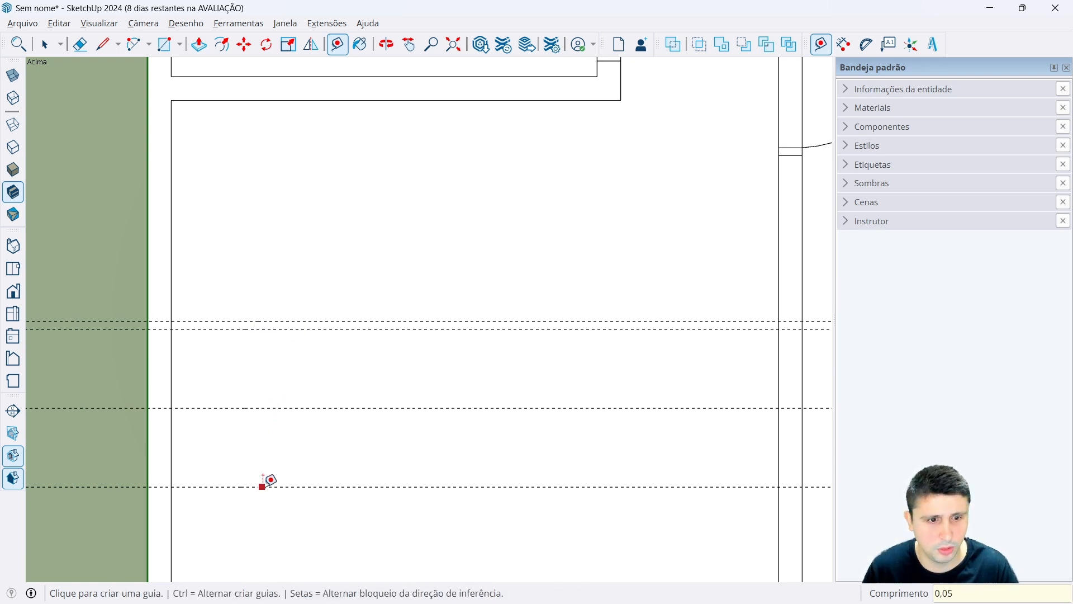
{"action": "left_click", "coordinate": [263, 487]}
{"action": "type", "text": "0,05"}
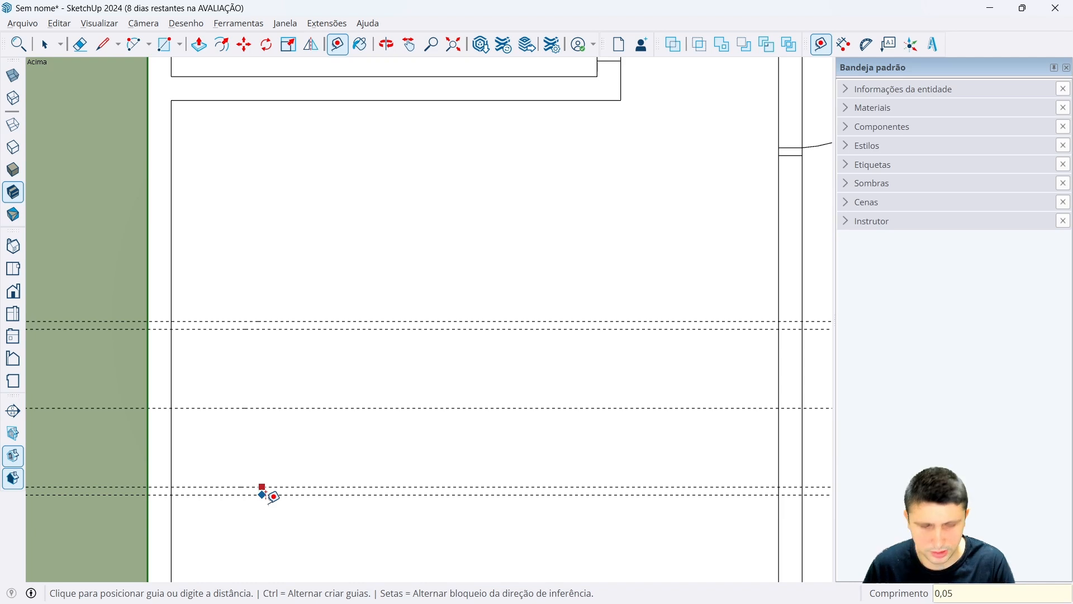
{"action": "key", "text": "Return"}
{"action": "key", "text": "space"}
Place a vertical guide 0,075 m inside the left exterior wall, measured outward from its inner edge.
{"action": "scroll", "coordinate": [527, 189], "scroll_direction": "down", "scroll_amount": 1}
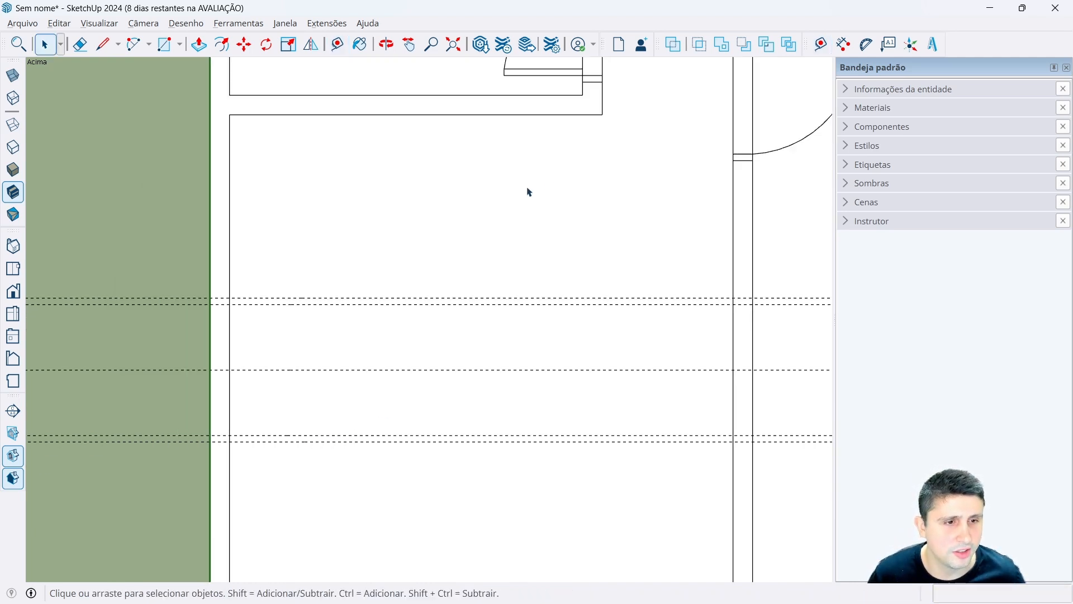
{"action": "key", "text": "t"}
{"action": "scroll", "coordinate": [279, 358], "scroll_direction": "up", "scroll_amount": 3}
{"action": "left_click", "coordinate": [199, 324]}
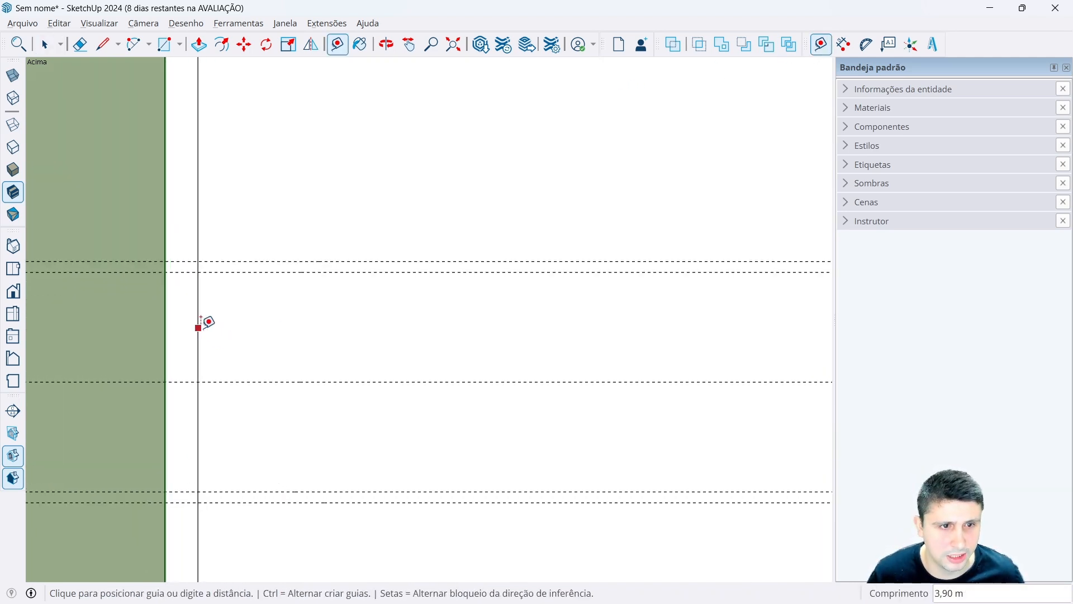
{"action": "type", "text": "0,075"}
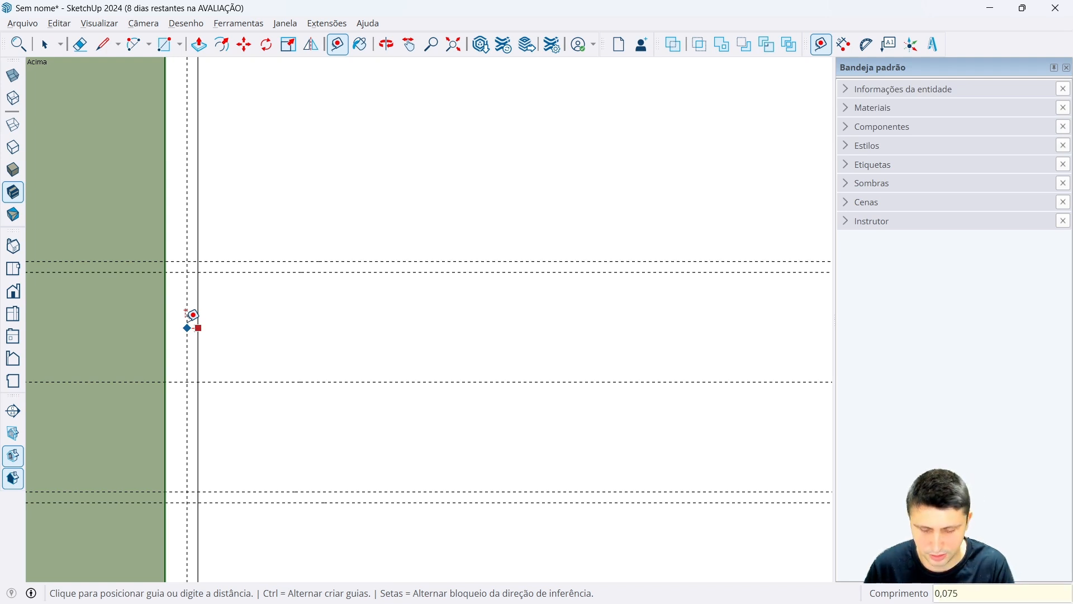
{"action": "key", "text": "Return"}
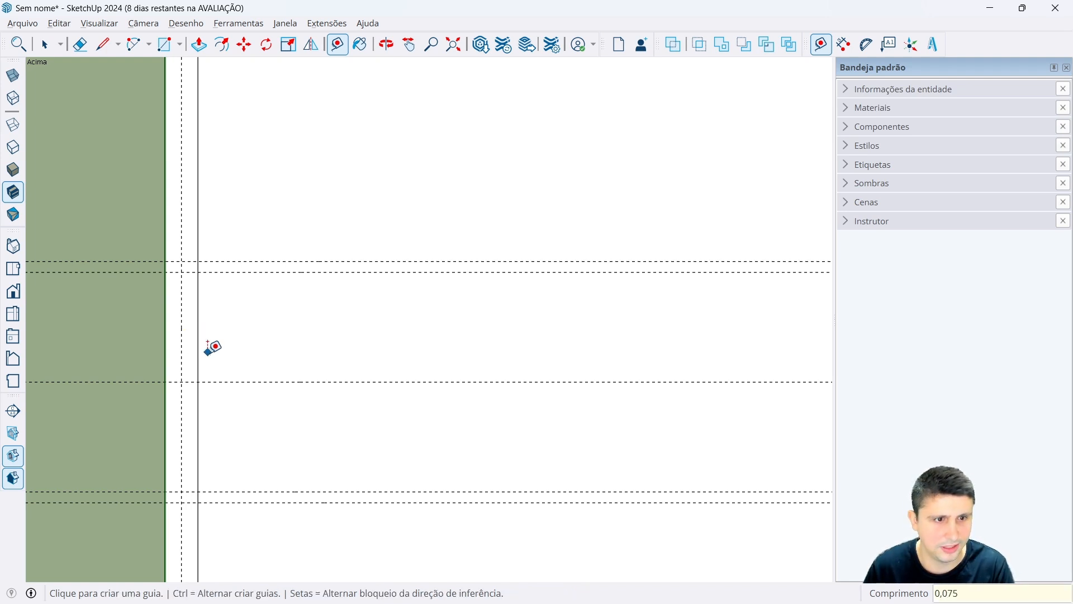
Draw two 0,05 by 0,15 m frame rectangles across the left wall, between each pair of window guides.
{"action": "left_click", "coordinate": [165, 45]}
{"action": "left_click", "coordinate": [164, 261]}
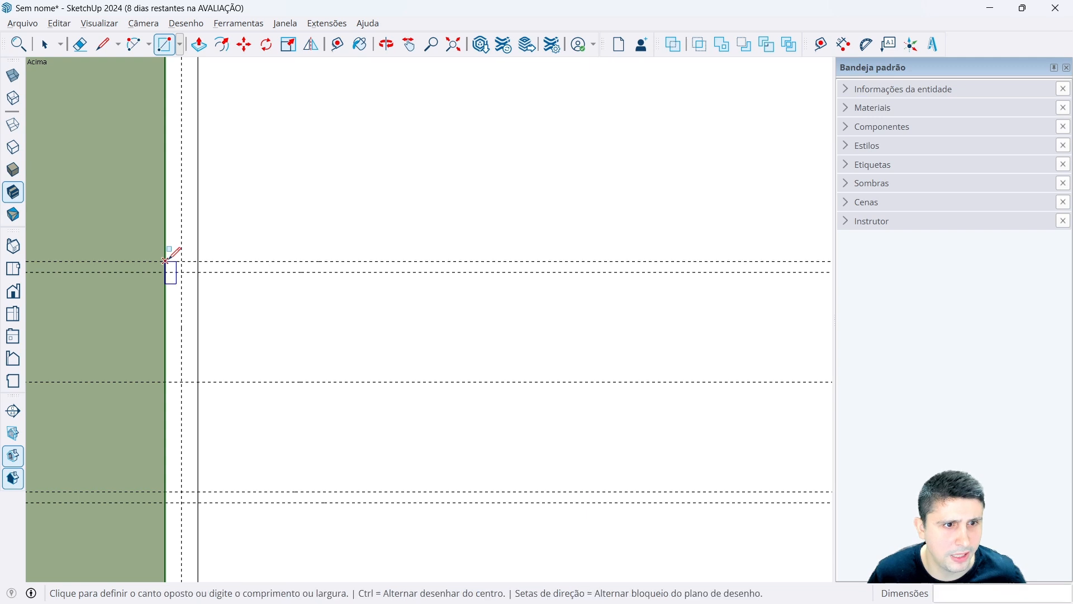
{"action": "left_click", "coordinate": [198, 272]}
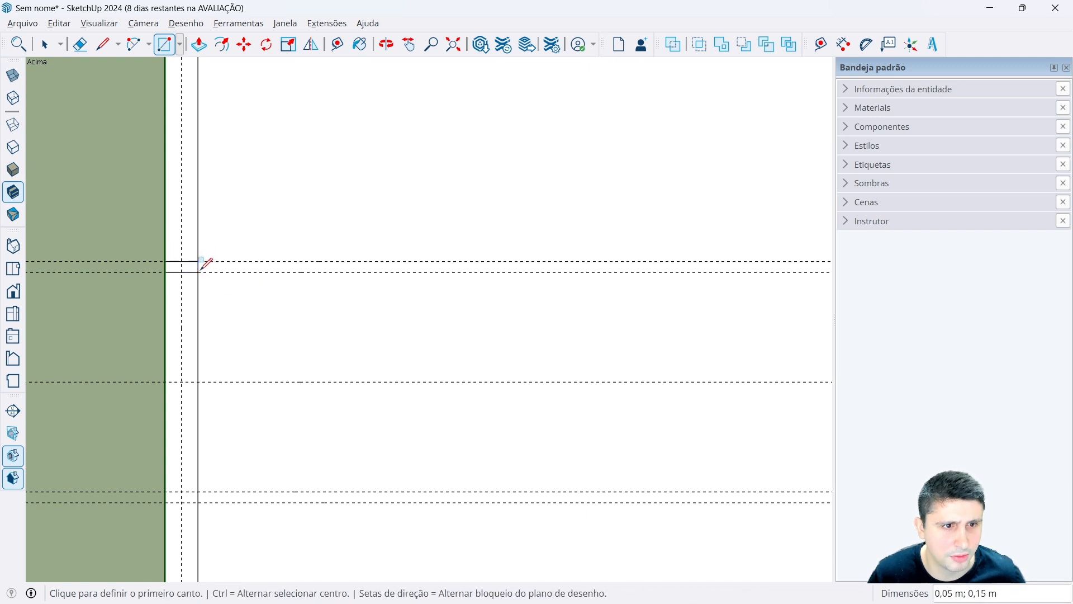
{"action": "left_click", "coordinate": [165, 492]}
{"action": "left_click", "coordinate": [198, 503]}
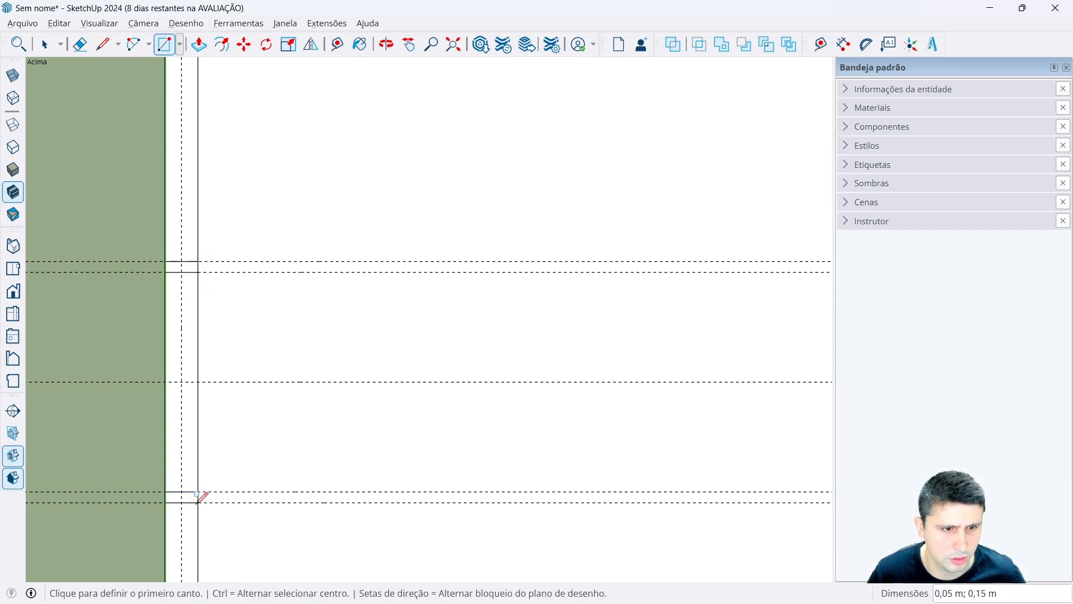
{"action": "key", "text": "space"}
Draw the window's centre line along the mid-wall guide, from the lower frame rectangle to the upper one.
{"action": "left_click", "coordinate": [103, 44]}
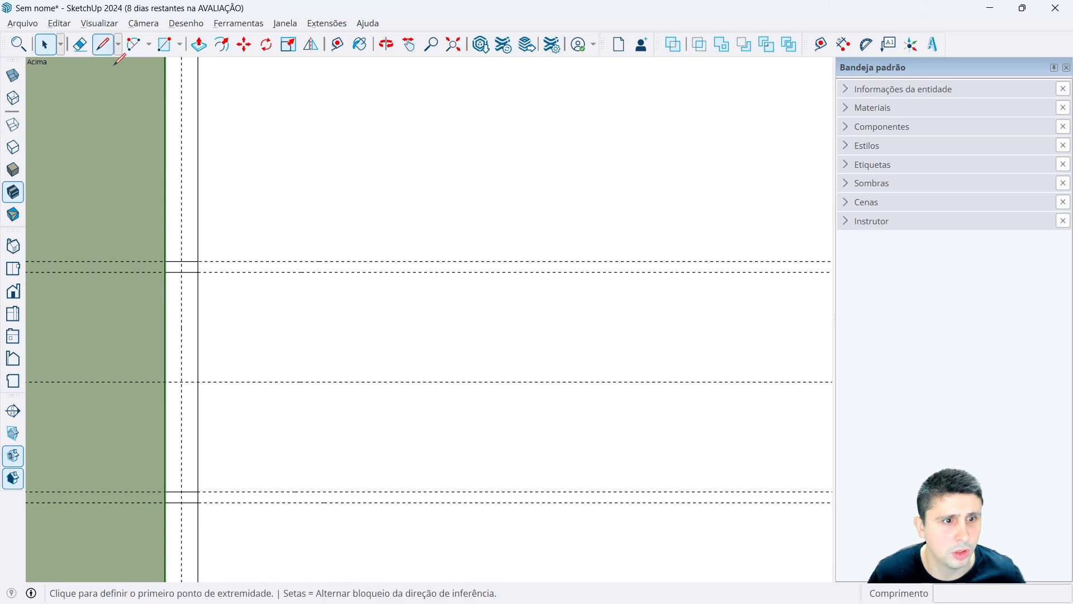
{"action": "left_click", "coordinate": [181, 491]}
{"action": "scroll", "coordinate": [181, 492], "scroll_direction": "up", "scroll_amount": 2}
{"action": "key", "text": "space"}
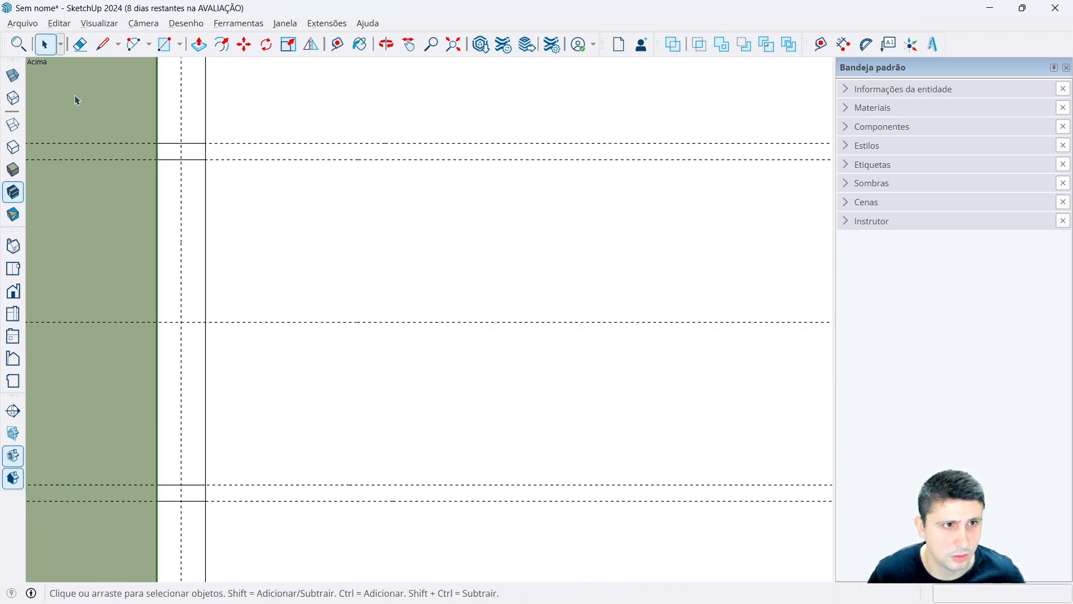
{"action": "key", "text": "l"}
{"action": "left_click", "coordinate": [181, 485]}
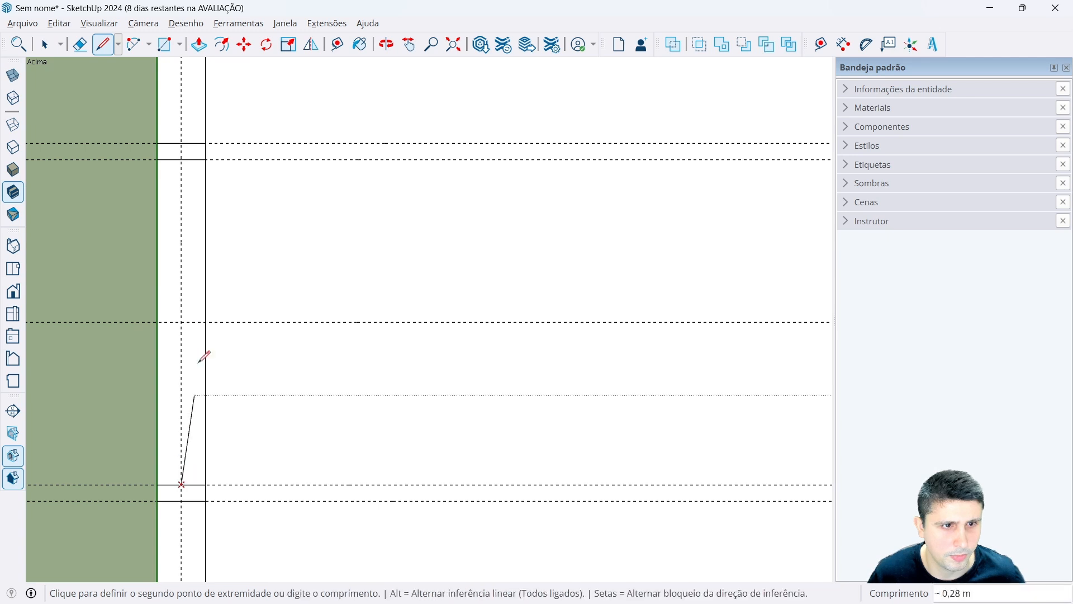
{"action": "left_click", "coordinate": [181, 160]}
{"action": "key", "text": "Escape"}
{"action": "key", "text": "space"}
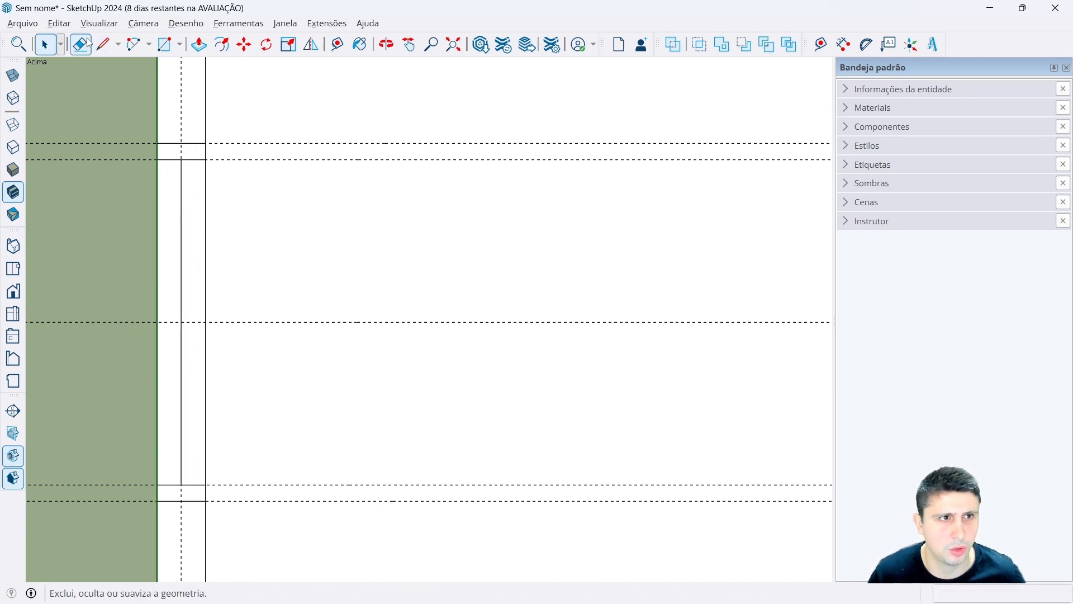
Erase all the guides around the lower-left room's window.
{"action": "key", "text": "e"}
{"action": "left_click_drag", "start_coordinate": [105, 106], "coordinate": [136, 294]}
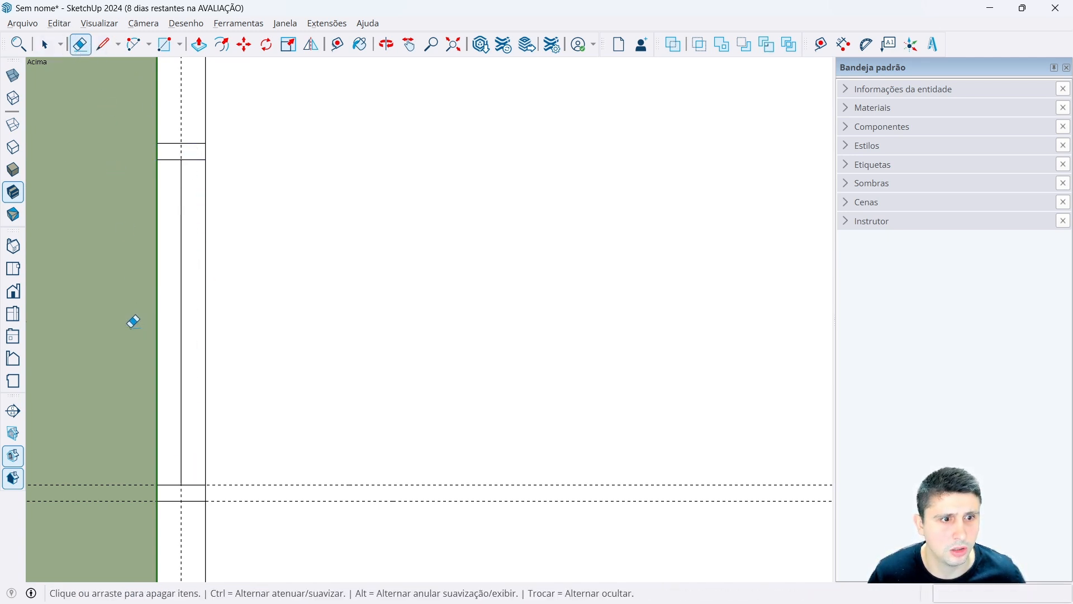
{"action": "mouse_move", "coordinate": [108, 472]}
{"action": "left_mouse_down"}
{"action": "mouse_move", "coordinate": [167, 493]}
{"action": "mouse_move", "coordinate": [184, 517]}
{"action": "left_mouse_up"}
{"action": "scroll", "coordinate": [222, 499], "scroll_direction": "down", "scroll_amount": 1}
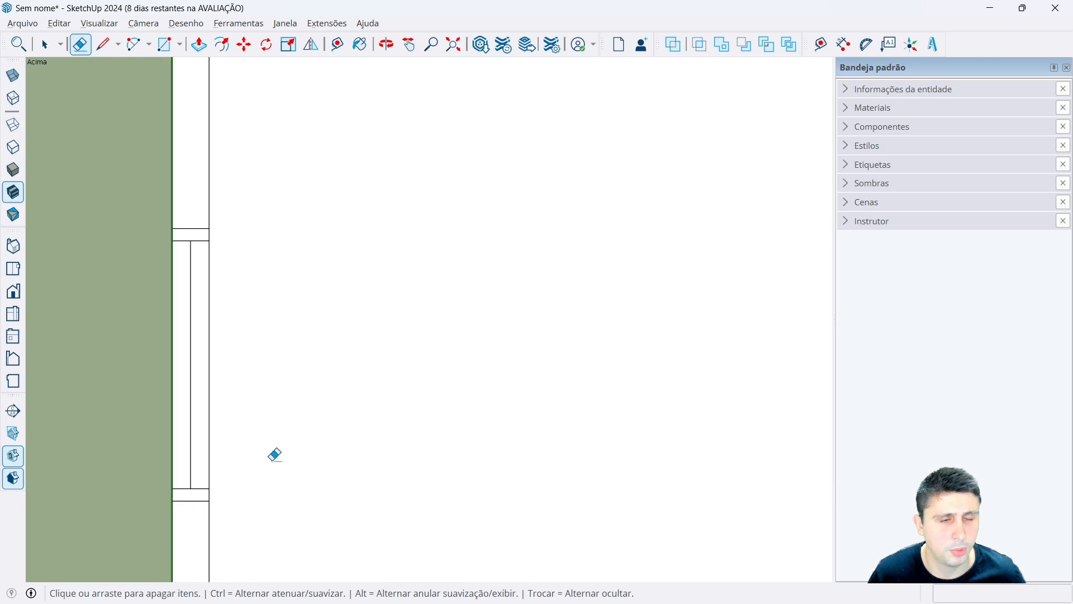
{"action": "key", "text": "space"}
{"action": "scroll", "coordinate": [282, 436], "scroll_direction": "down", "scroll_amount": 6}
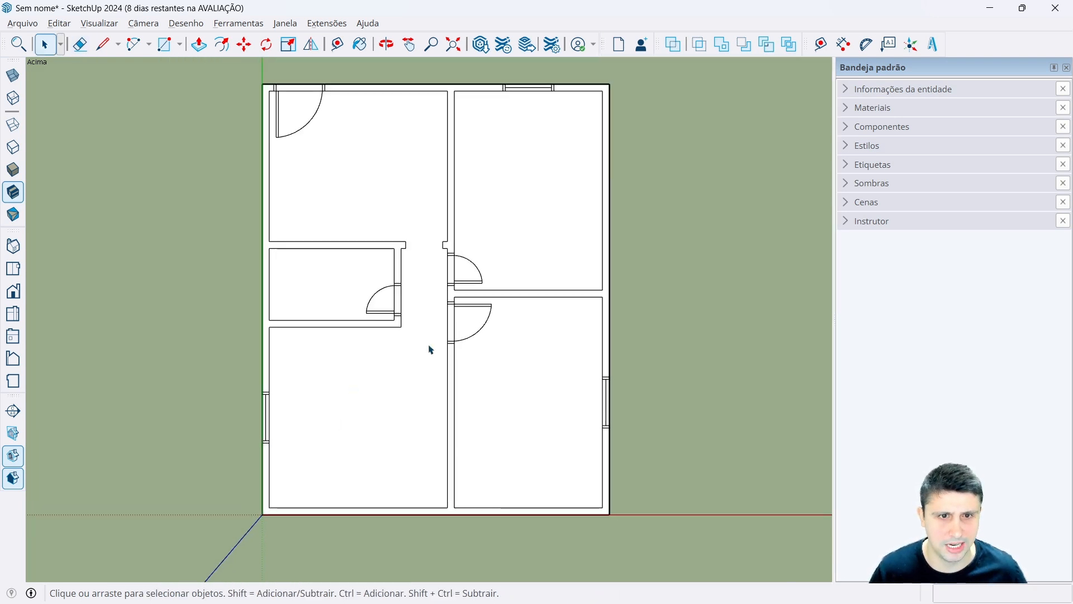
Place a horizontal guide in the upper-left room 1,625 m above its lower wall.
{"action": "scroll", "coordinate": [417, 330], "scroll_direction": "down", "scroll_amount": 1}
{"action": "scroll", "coordinate": [290, 196], "scroll_direction": "up", "scroll_amount": 5}
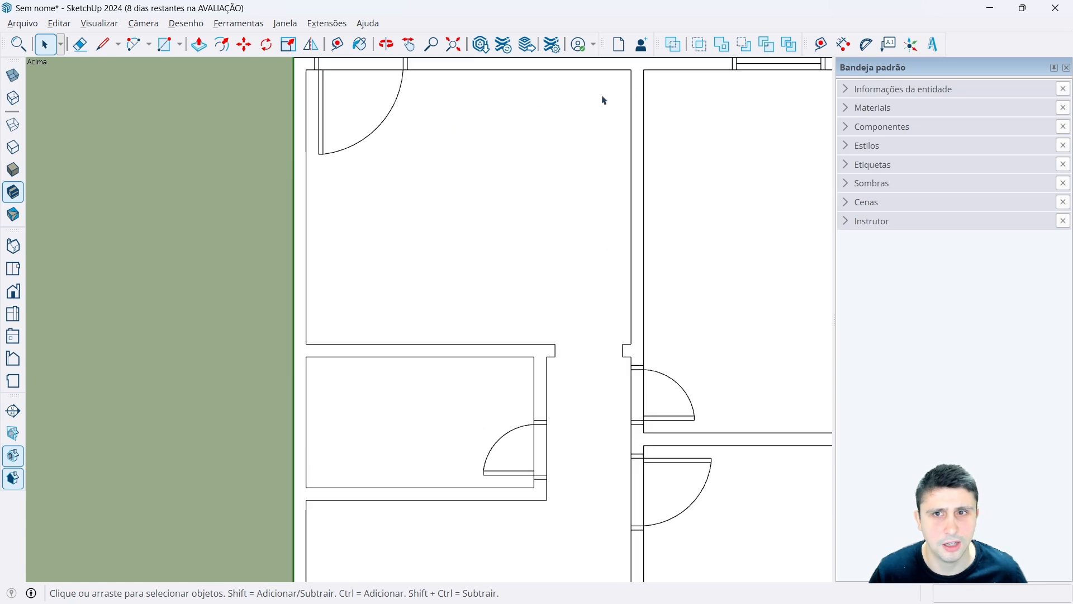
{"action": "left_click", "coordinate": [821, 44]}
{"action": "scroll", "coordinate": [456, 212], "scroll_direction": "down", "scroll_amount": 1}
{"action": "left_click", "coordinate": [436, 320]}
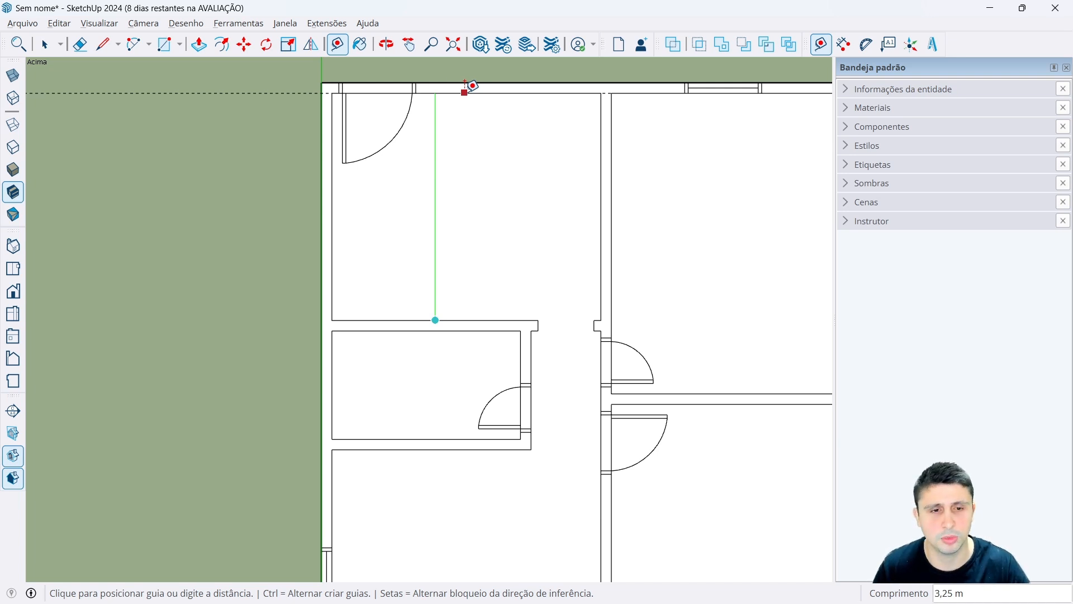
{"action": "type", "text": "1"}
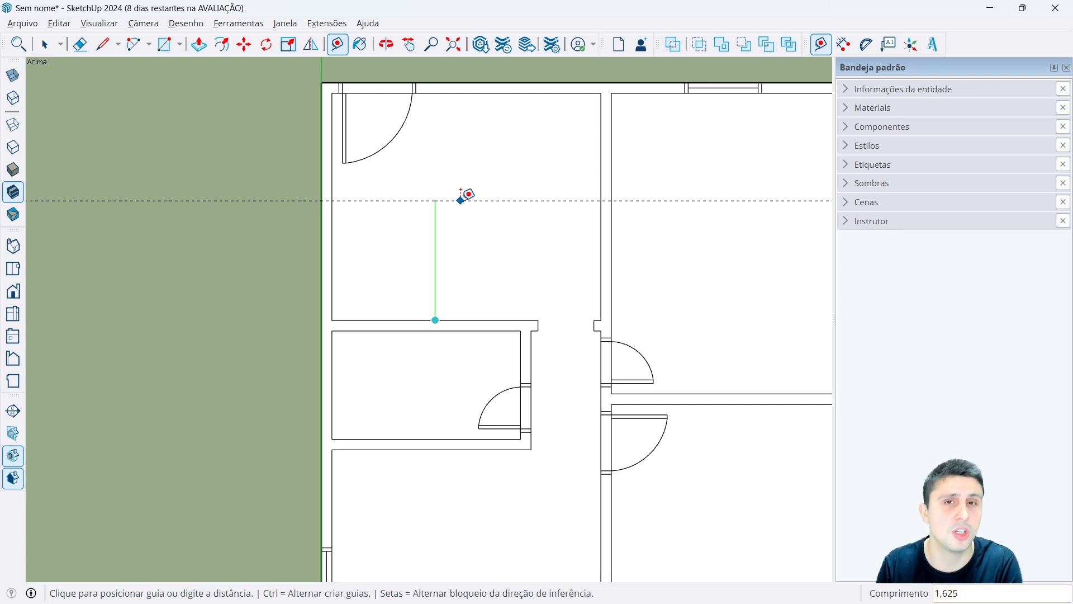
{"action": "key", "text": "Return"}
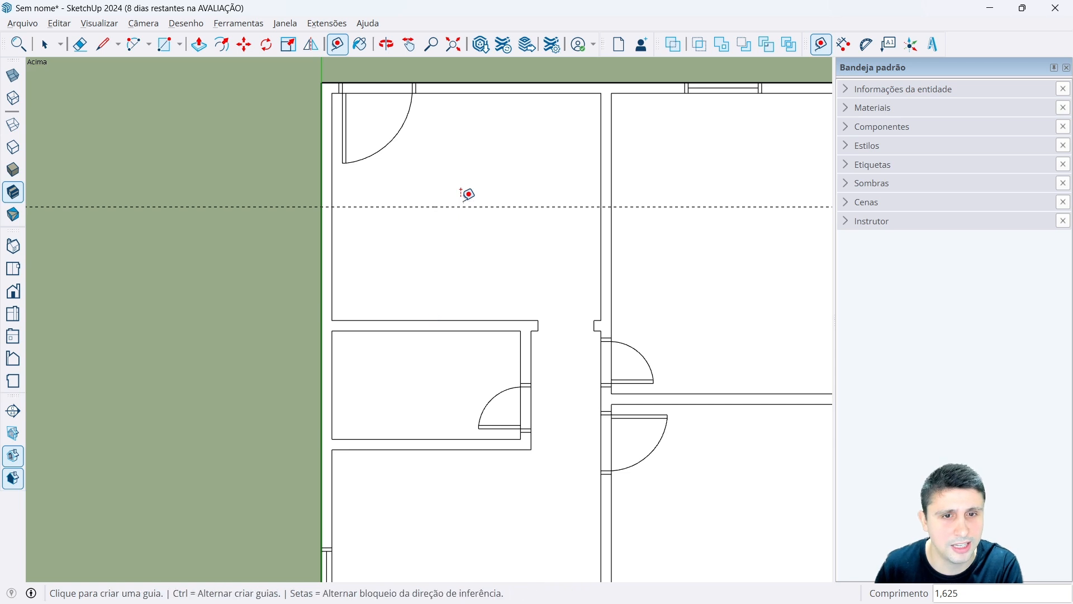
Place horizontal guides 0,5 m below and 0,5 m above the centre guide in the upper-left room.
{"action": "scroll", "coordinate": [419, 185], "scroll_direction": "up", "scroll_amount": 2}
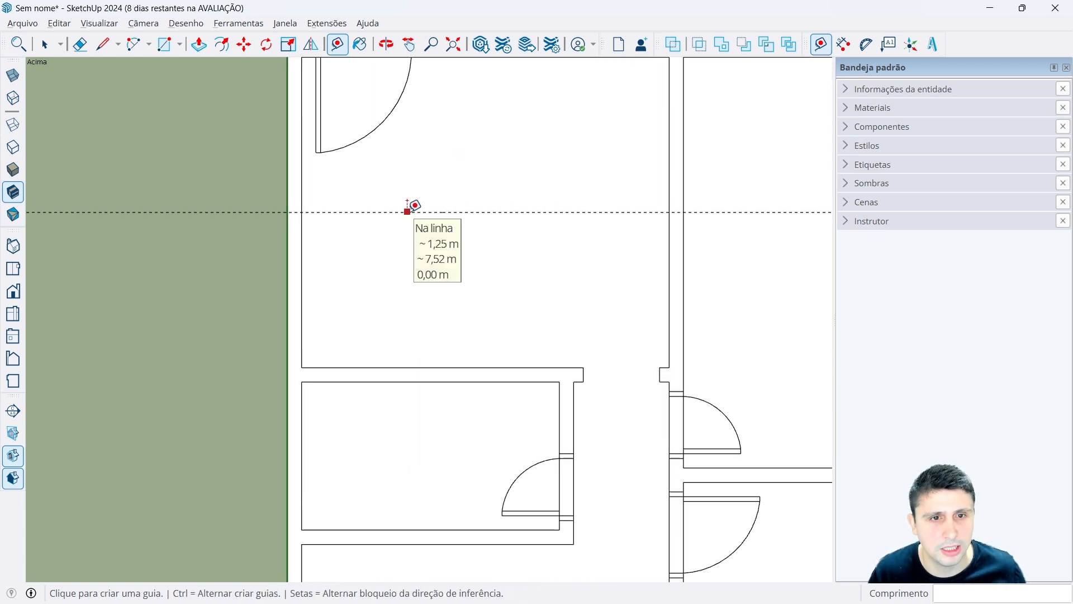
{"action": "left_click", "coordinate": [408, 211]}
{"action": "type", "text": "0,"}
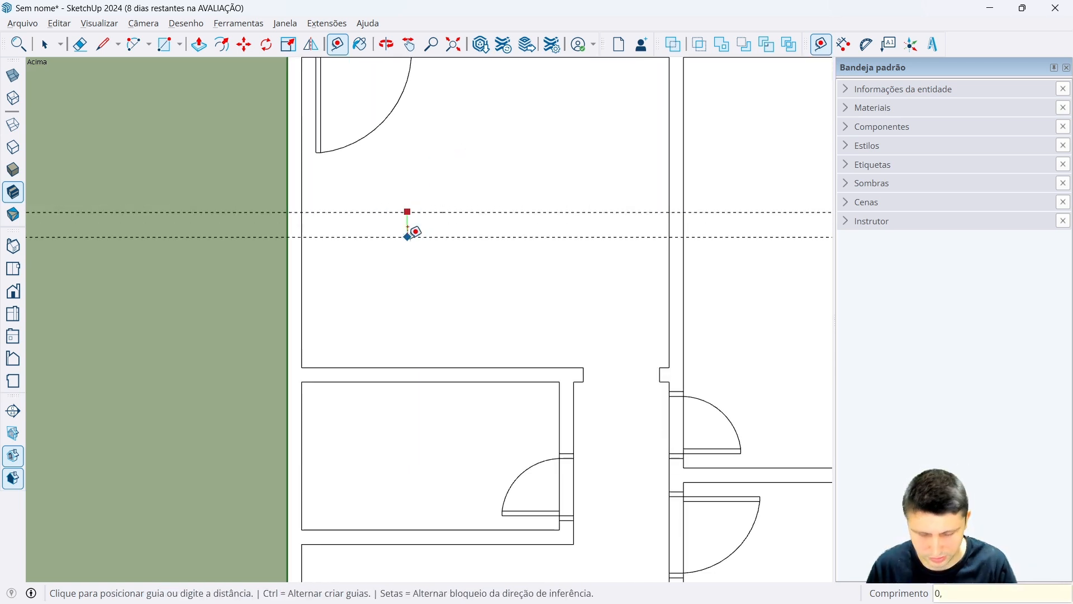
{"action": "type", "text": "5"}
{"action": "key", "text": "Return"}
{"action": "left_click", "coordinate": [410, 212]}
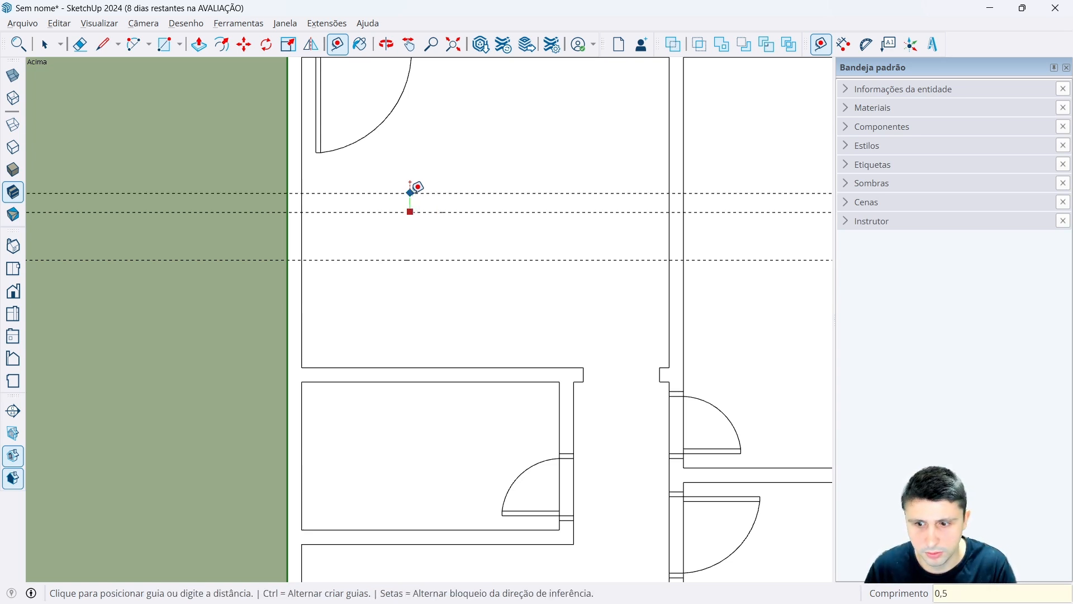
{"action": "type", "text": "0,5"}
{"action": "key", "text": "Return"}
Place horizontal guides 0,05 m above the upper guide and 0,05 m below the lower guide in the upper-left room.
{"action": "left_click", "coordinate": [404, 163]}
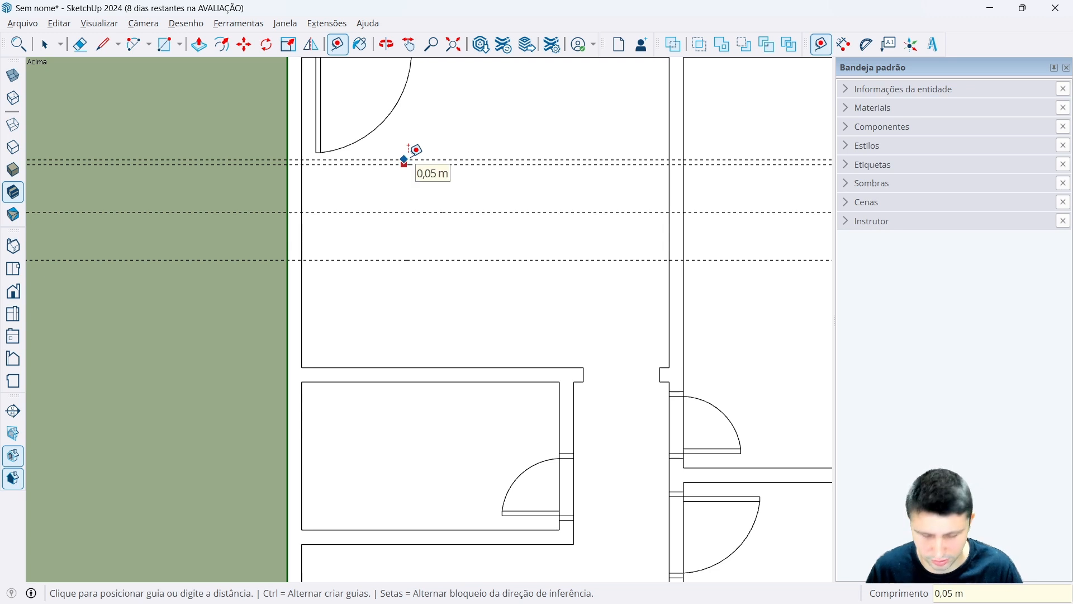
{"action": "type", "text": "0,05"}
{"action": "key", "text": "Return"}
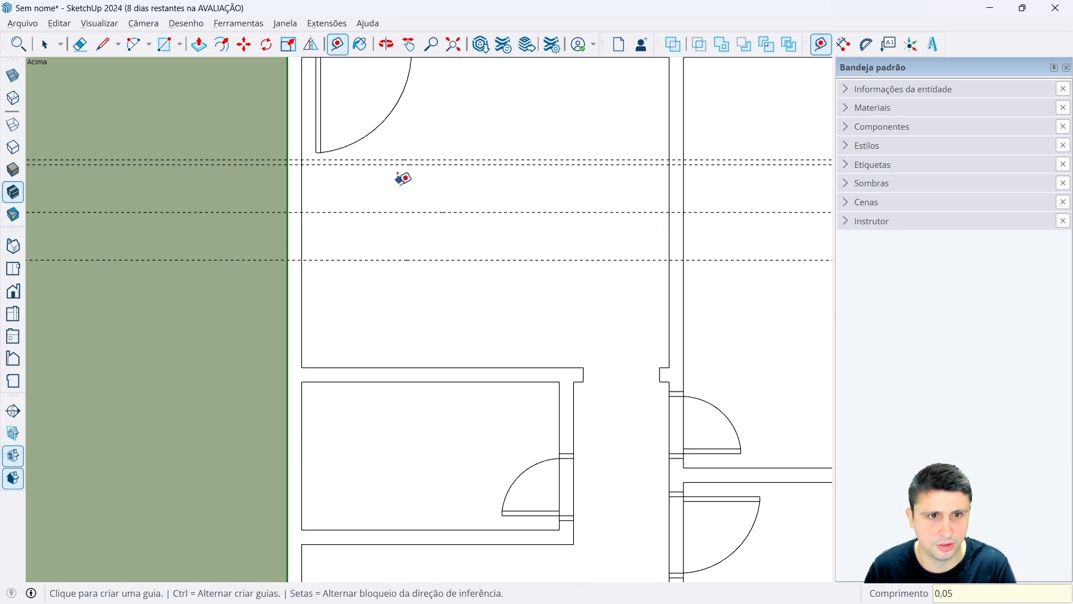
{"action": "left_click", "coordinate": [388, 259]}
{"action": "type", "text": "0,0"}
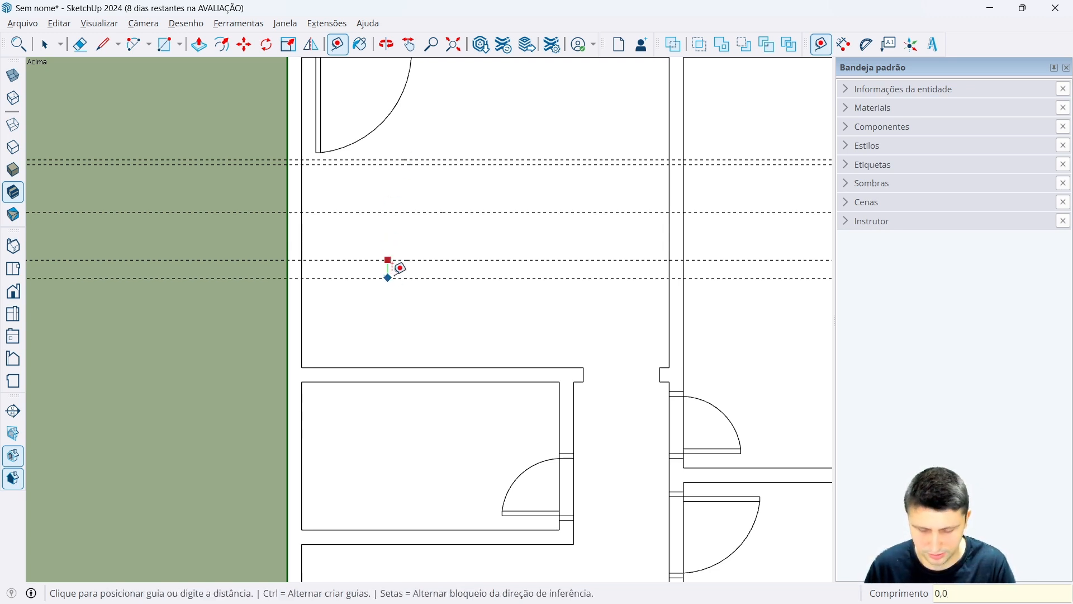
{"action": "type", "text": "5"}
{"action": "key", "text": "Return"}
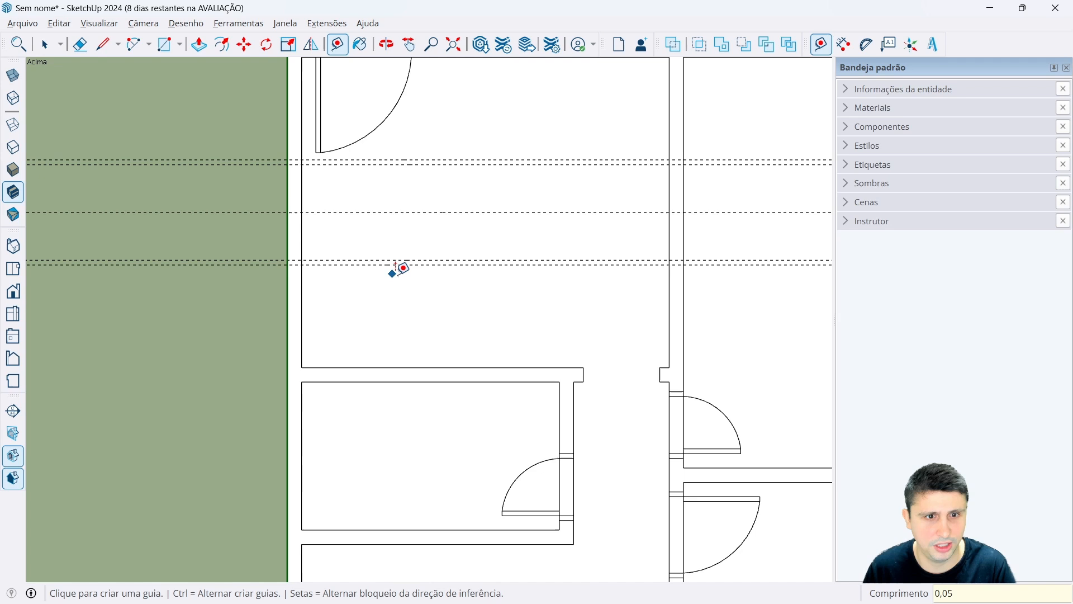
Draw two 0,05 m by 0,15 m frame rectangles across the outer wall between the upper and lower guide pairs of the upper-left room.
{"action": "left_click", "coordinate": [164, 46]}
{"action": "scroll", "coordinate": [291, 168], "scroll_direction": "up", "scroll_amount": 5}
{"action": "left_click", "coordinate": [295, 178]}
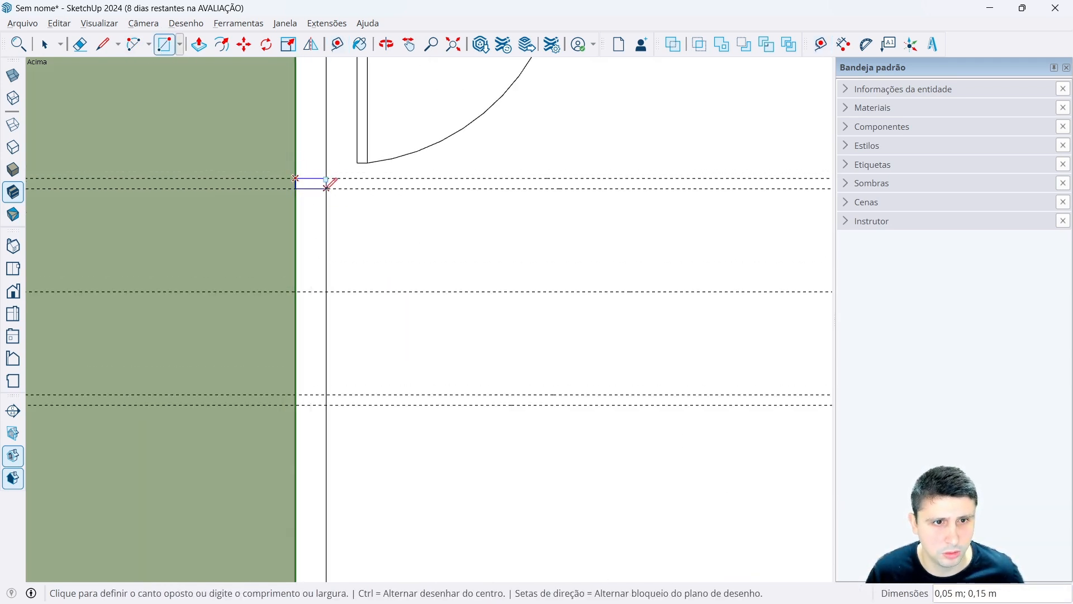
{"action": "left_click", "coordinate": [326, 188]}
{"action": "scroll", "coordinate": [316, 224], "scroll_direction": "up", "scroll_amount": 2}
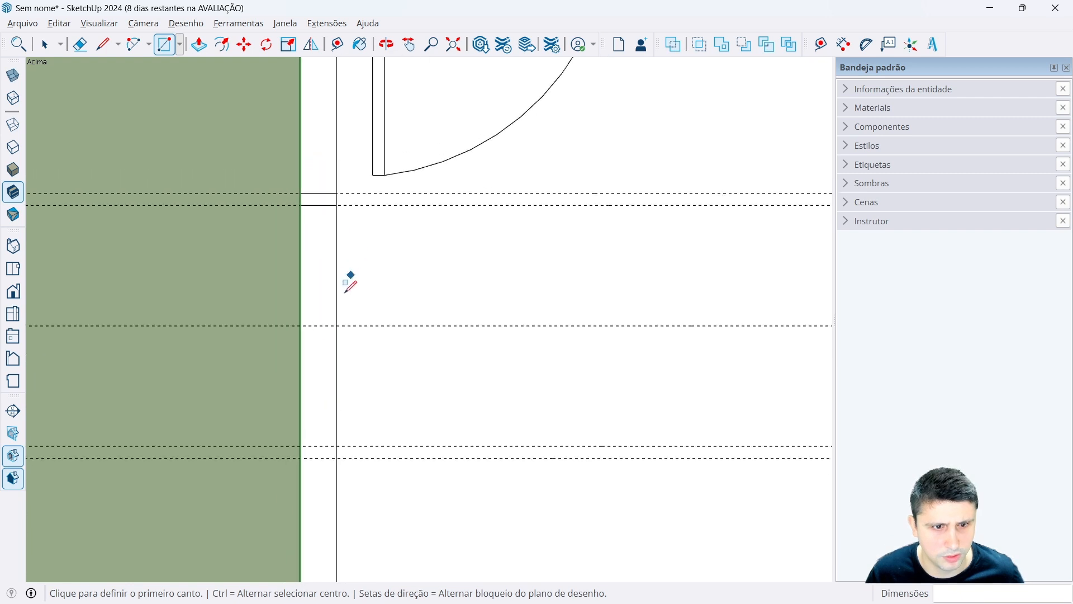
{"action": "scroll", "coordinate": [316, 363], "scroll_direction": "down", "scroll_amount": 1}
{"action": "left_click", "coordinate": [302, 449]}
{"action": "left_click", "coordinate": [335, 439]}
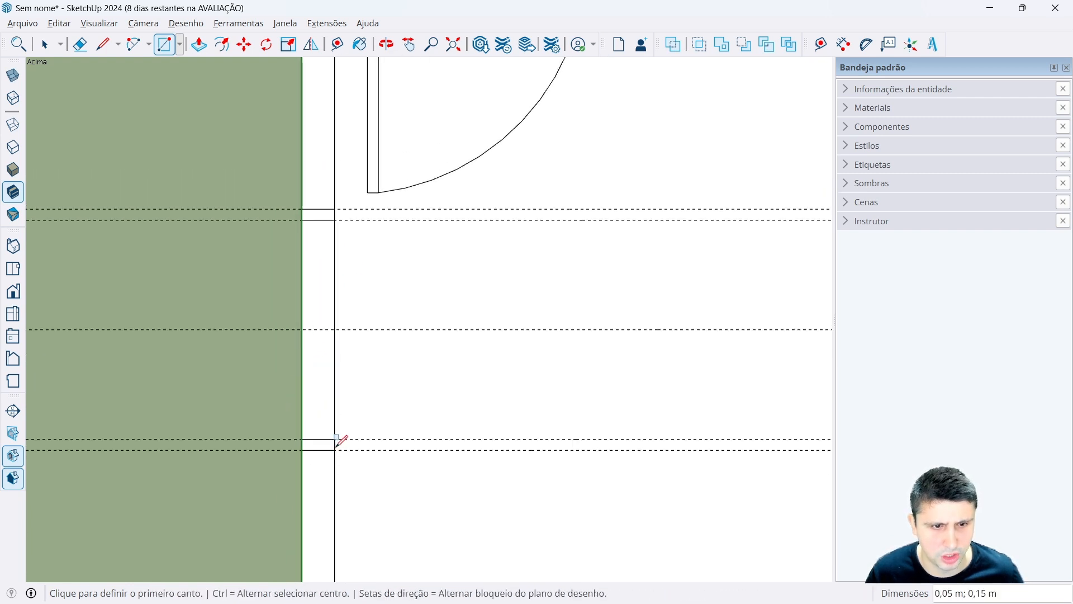
Draw the upper-left room window's centre line between the midpoints of the two frame rectangles.
{"action": "left_click", "coordinate": [820, 45]}
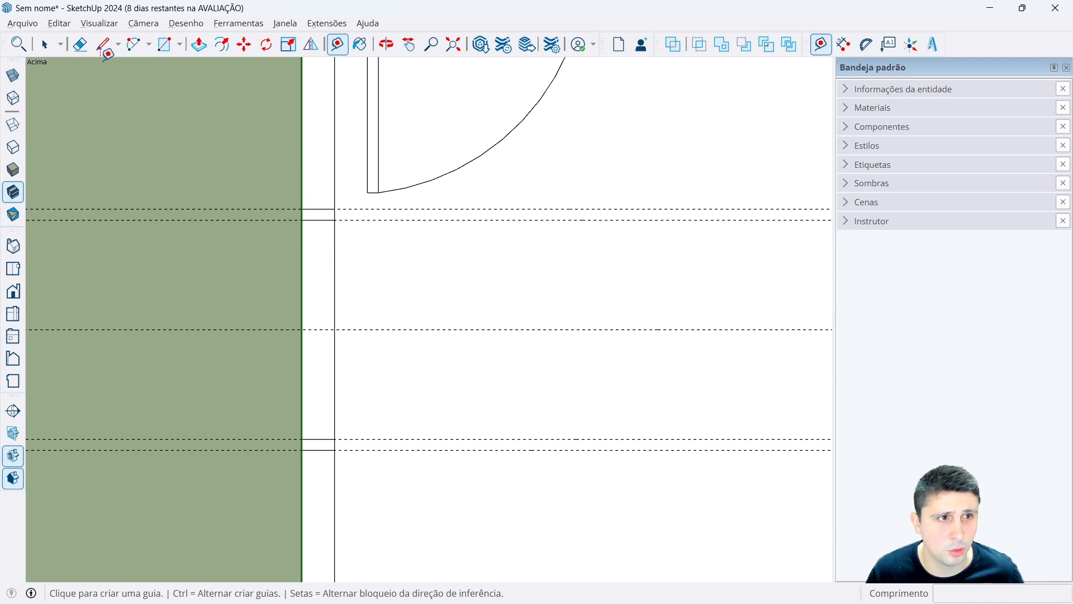
{"action": "left_click", "coordinate": [103, 45]}
{"action": "left_click", "coordinate": [318, 220]}
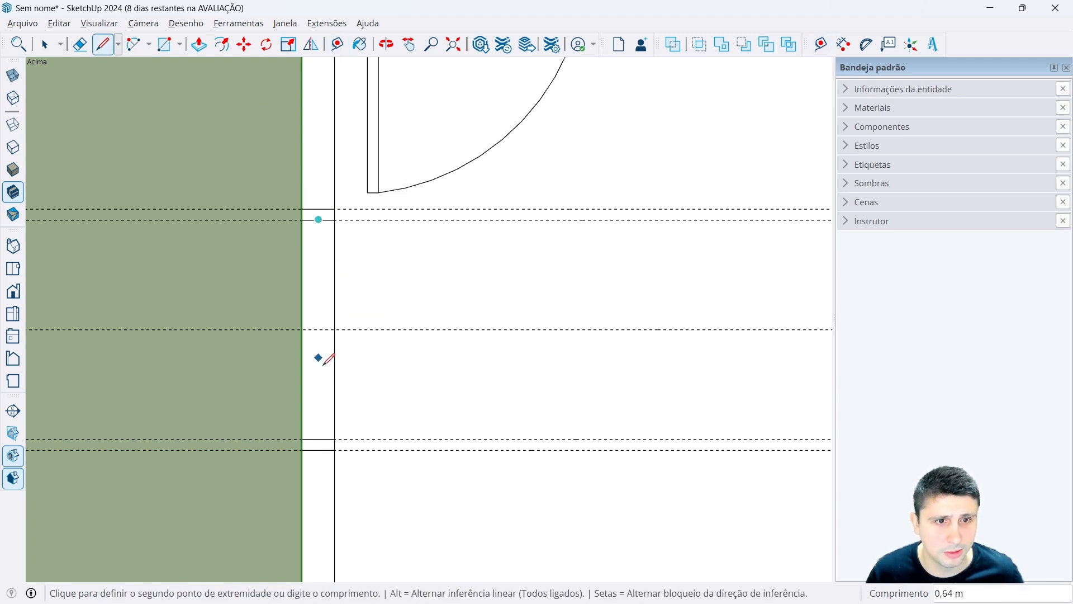
{"action": "left_click", "coordinate": [319, 439]}
{"action": "key", "text": "space"}
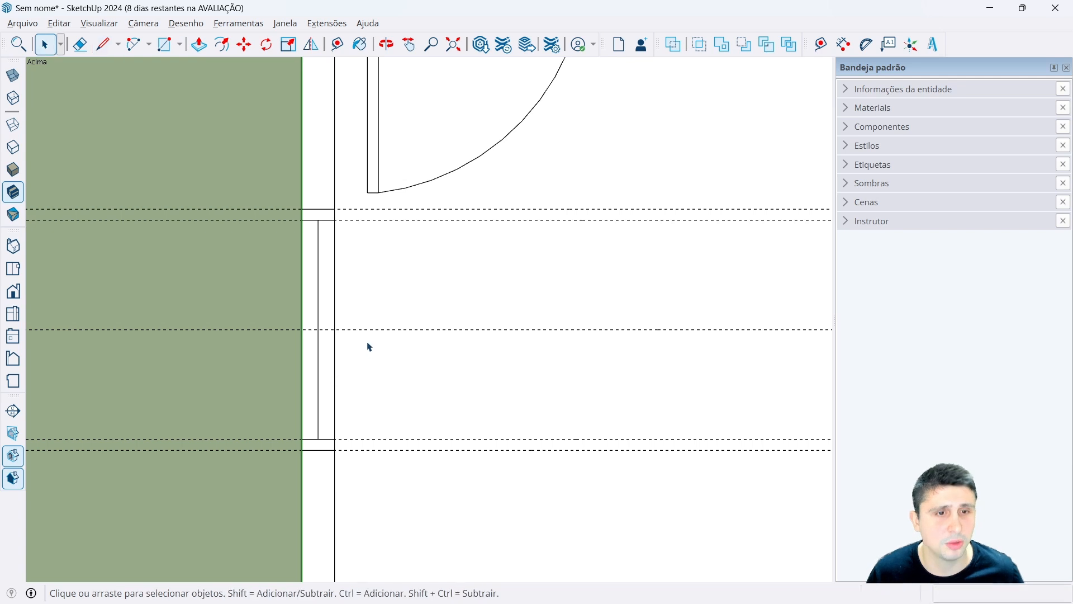
Erase all the horizontal guides around the upper-left room's window.
{"action": "left_click", "coordinate": [80, 44]}
{"action": "left_click_drag", "start_coordinate": [211, 190], "coordinate": [213, 491]}
{"action": "scroll", "coordinate": [368, 256], "scroll_direction": "down", "scroll_amount": 2}
{"action": "key", "text": "space"}
{"action": "scroll", "coordinate": [383, 267], "scroll_direction": "down", "scroll_amount": 6}
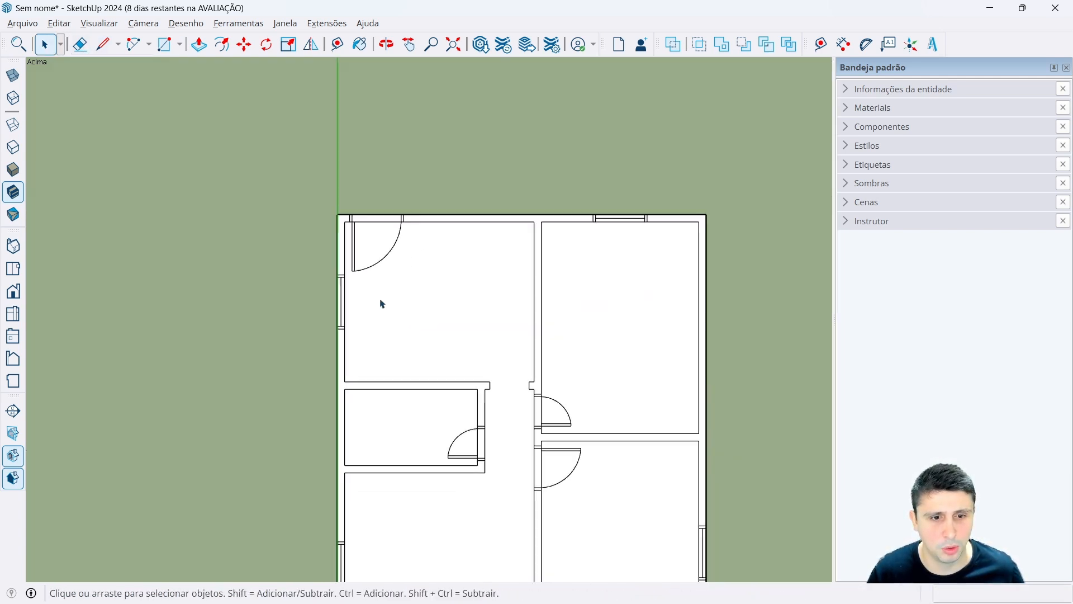
{"action": "scroll", "coordinate": [430, 309], "scroll_direction": "down", "scroll_amount": 1}
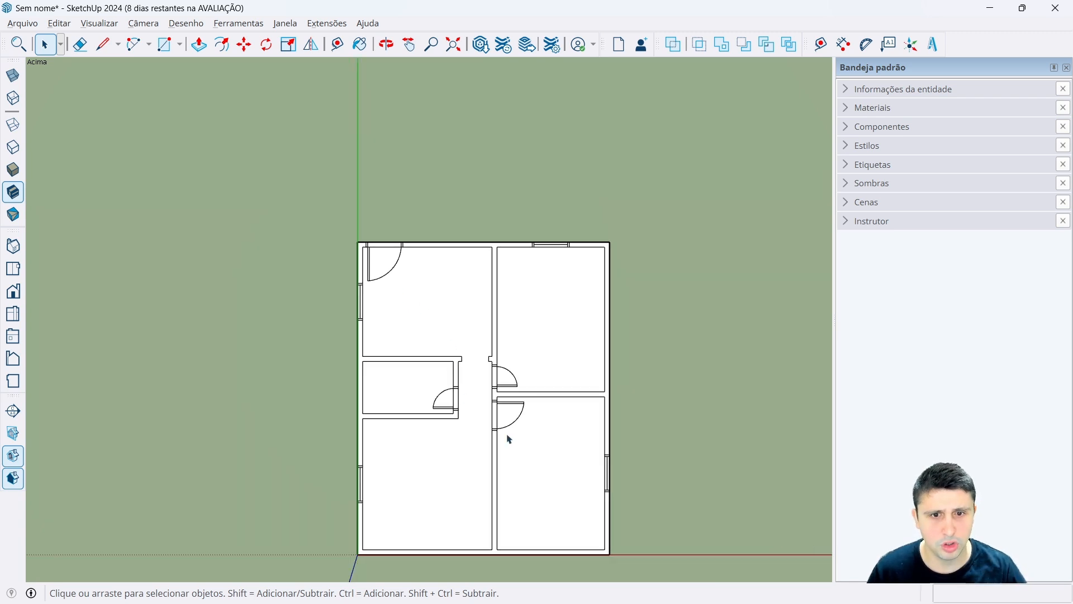
{"action": "scroll", "coordinate": [528, 409], "scroll_direction": "down", "scroll_amount": 2}
Place a horizontal guide in the small middle-left room 0,775 m above its lower wall.
{"action": "scroll", "coordinate": [508, 437], "scroll_direction": "up", "scroll_amount": 4}
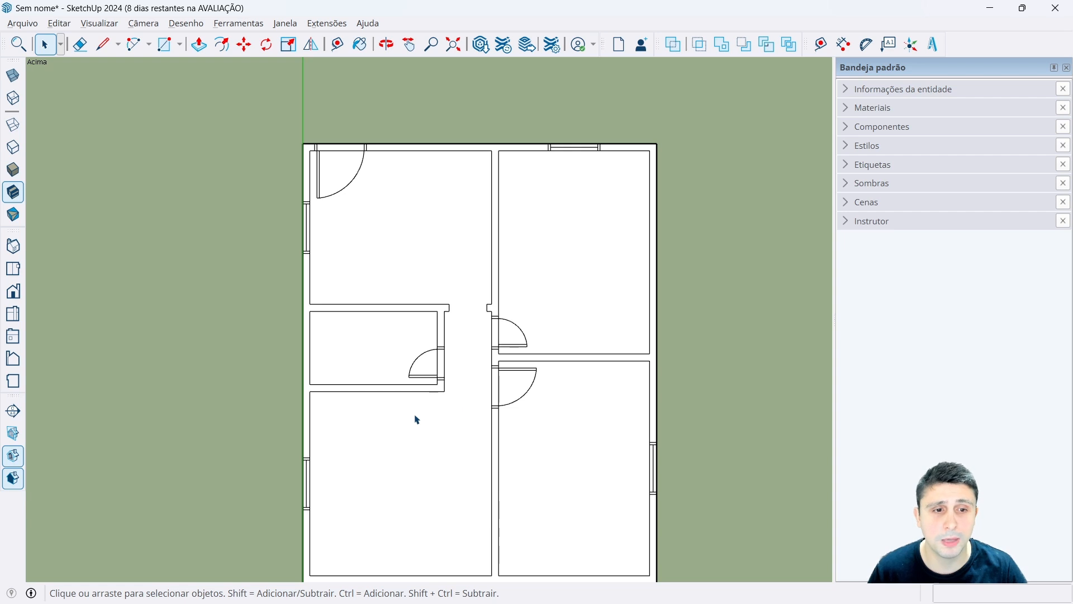
{"action": "scroll", "coordinate": [340, 375], "scroll_direction": "up", "scroll_amount": 2}
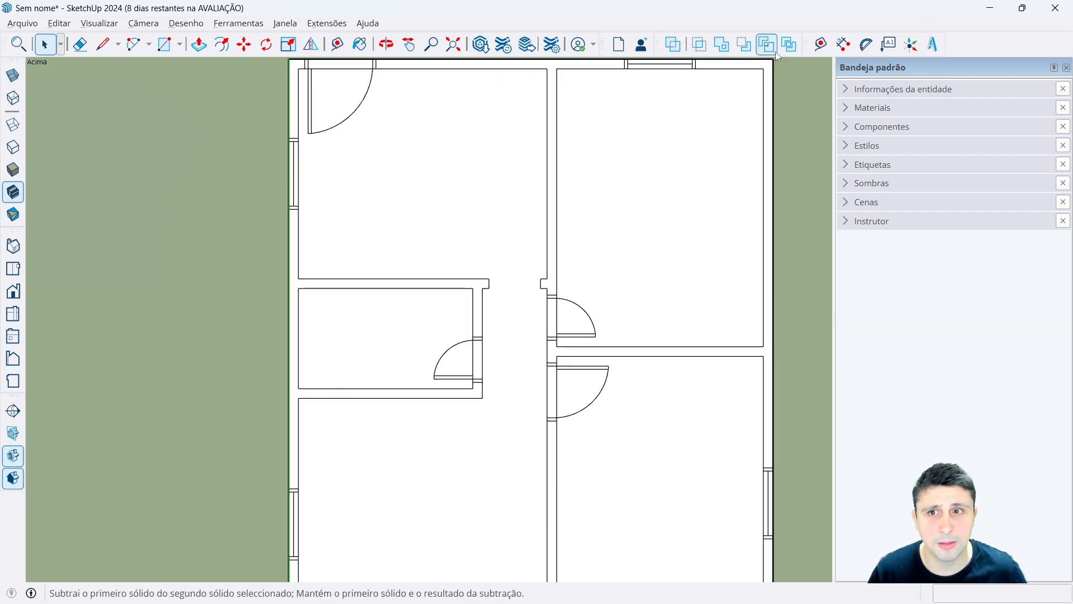
{"action": "left_click", "coordinate": [821, 44]}
{"action": "scroll", "coordinate": [264, 330], "scroll_direction": "up", "scroll_amount": 2}
{"action": "left_click", "coordinate": [346, 406]}
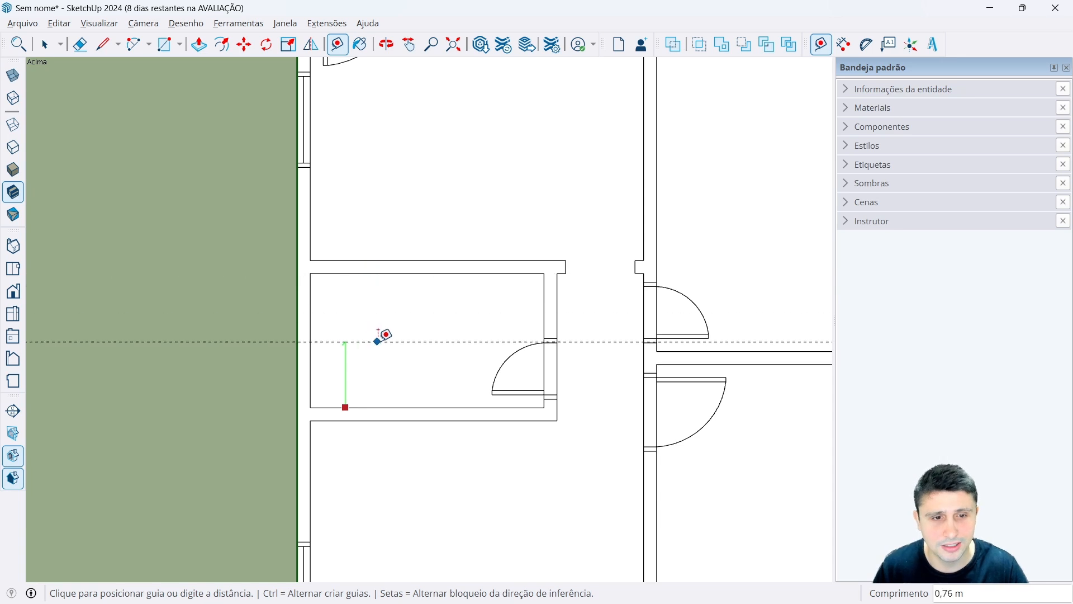
{"action": "type", "text": "0,775"}
{"action": "key", "text": "Return"}
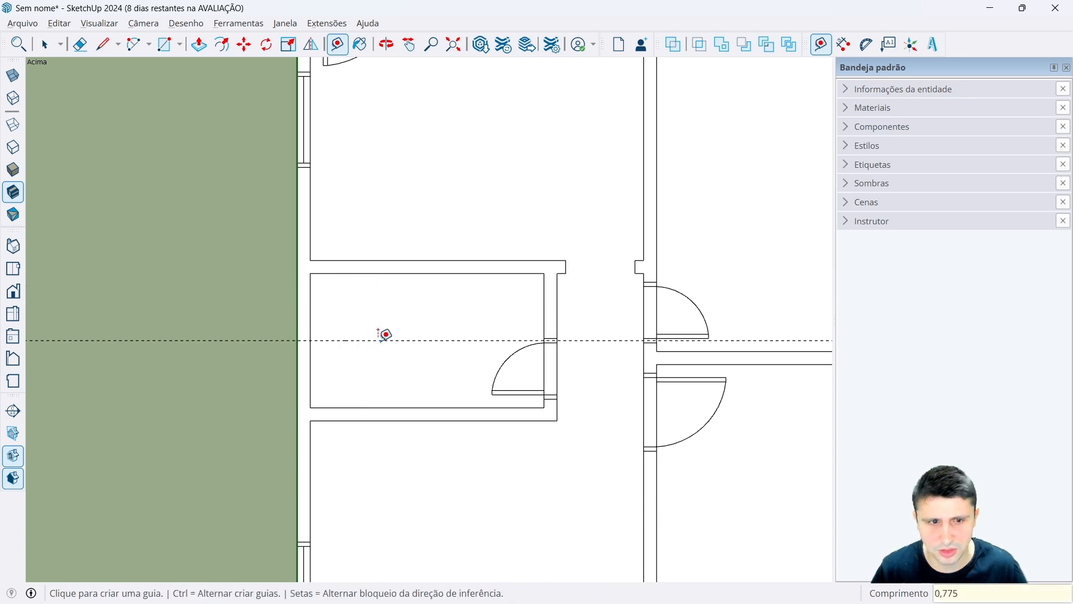
Place horizontal guides 0,25 m above and 0,25 m below the centre guide in the small middle-left room.
{"action": "left_click", "coordinate": [357, 340]}
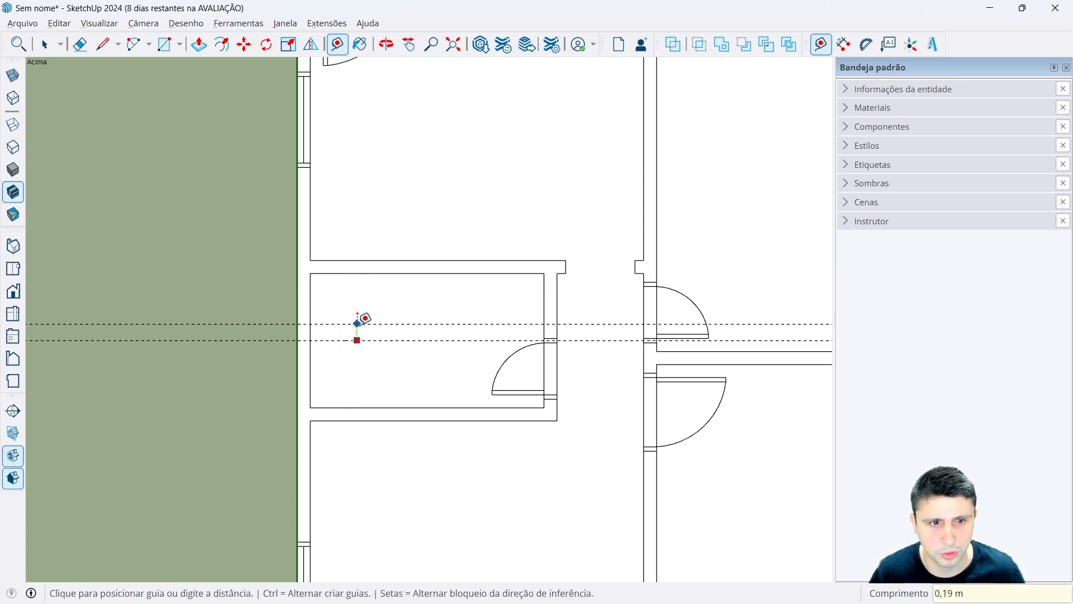
{"action": "type", "text": "0,25"}
{"action": "key", "text": "Return"}
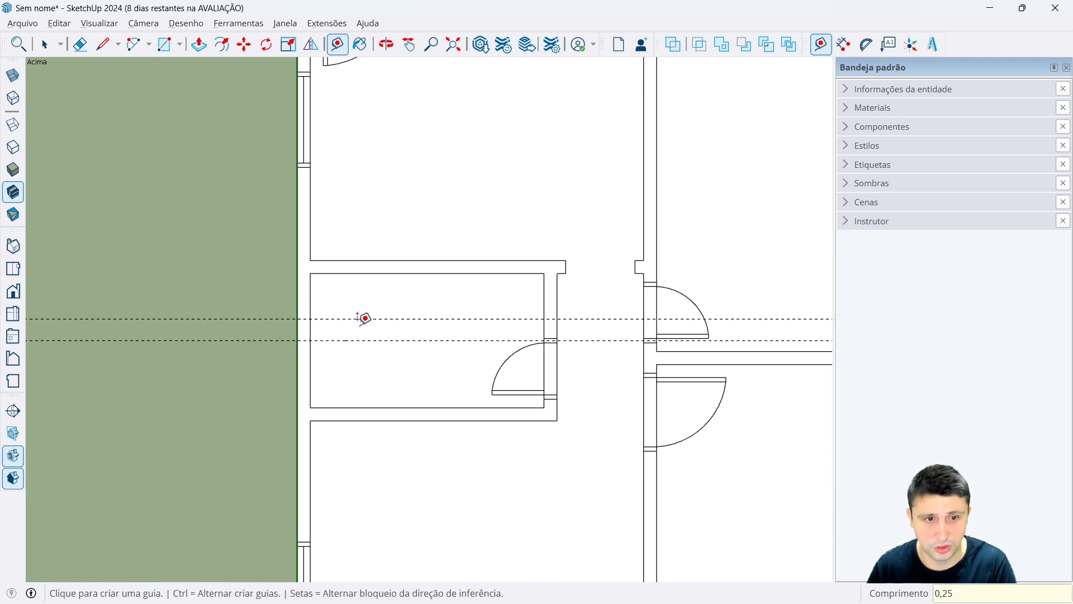
{"action": "left_click", "coordinate": [371, 340]}
{"action": "type", "text": "0"}
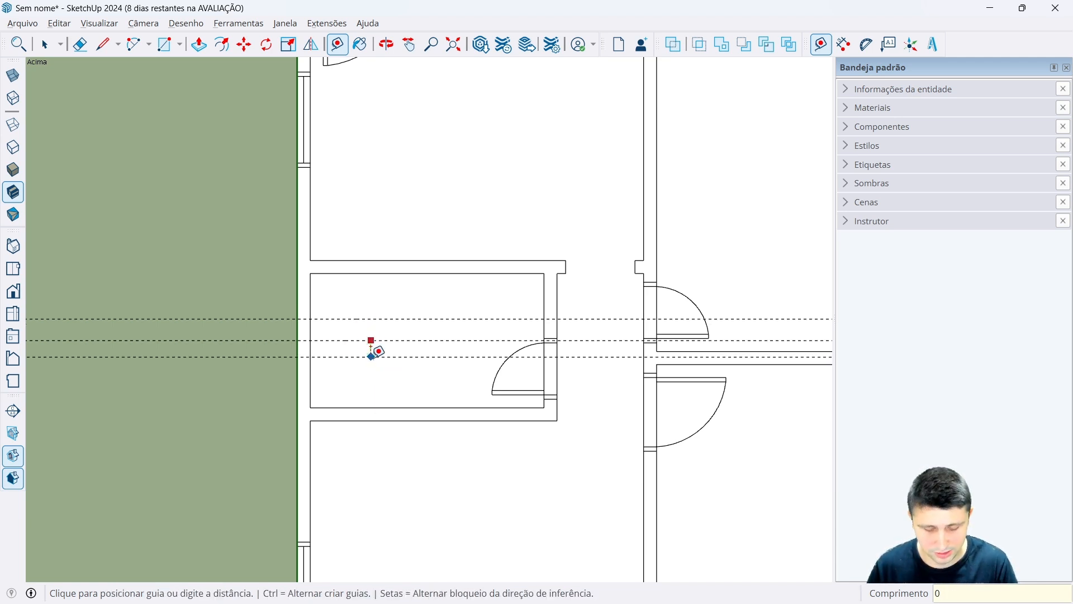
{"action": "type", "text": ",25"}
{"action": "key", "text": "Return"}
Place horizontal guides 0,05 m outside the upper and lower window guides in the small middle-left room.
{"action": "scroll", "coordinate": [357, 350], "scroll_direction": "up", "scroll_amount": 6}
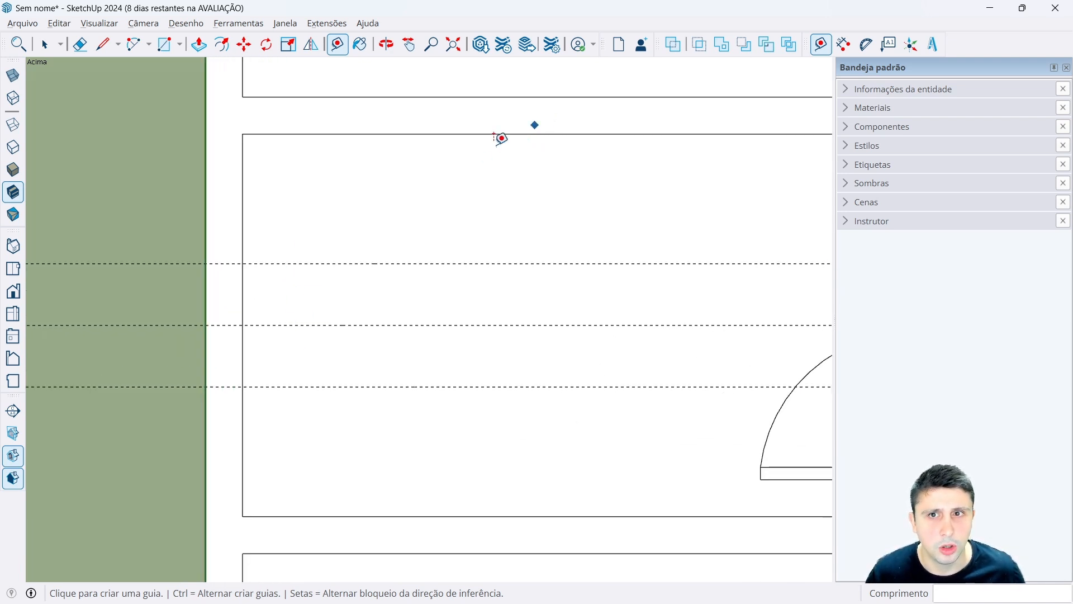
{"action": "left_click", "coordinate": [319, 263]}
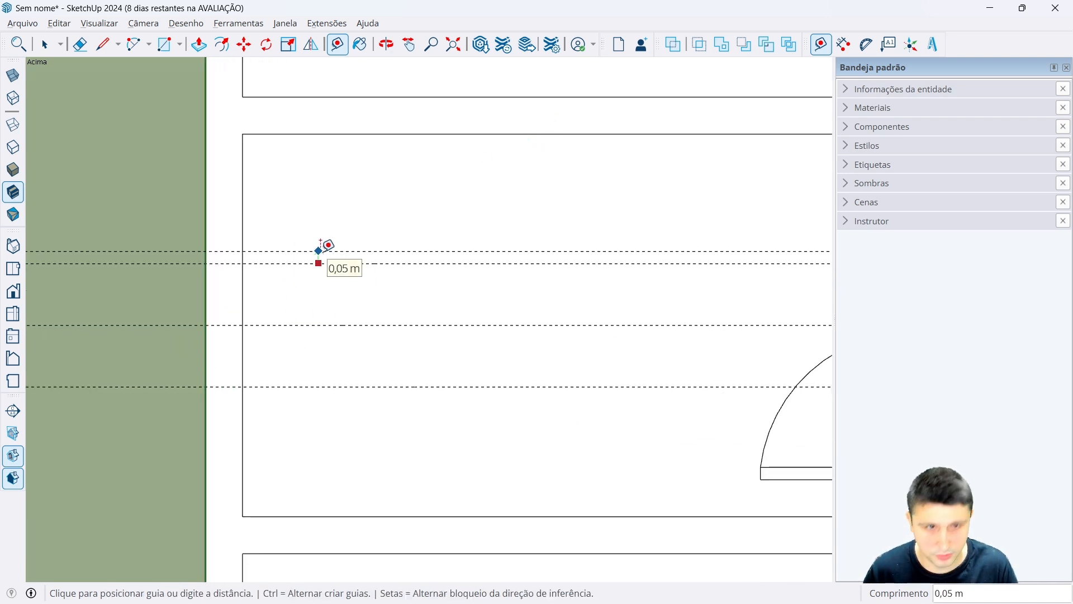
{"action": "type", "text": "0,0"}
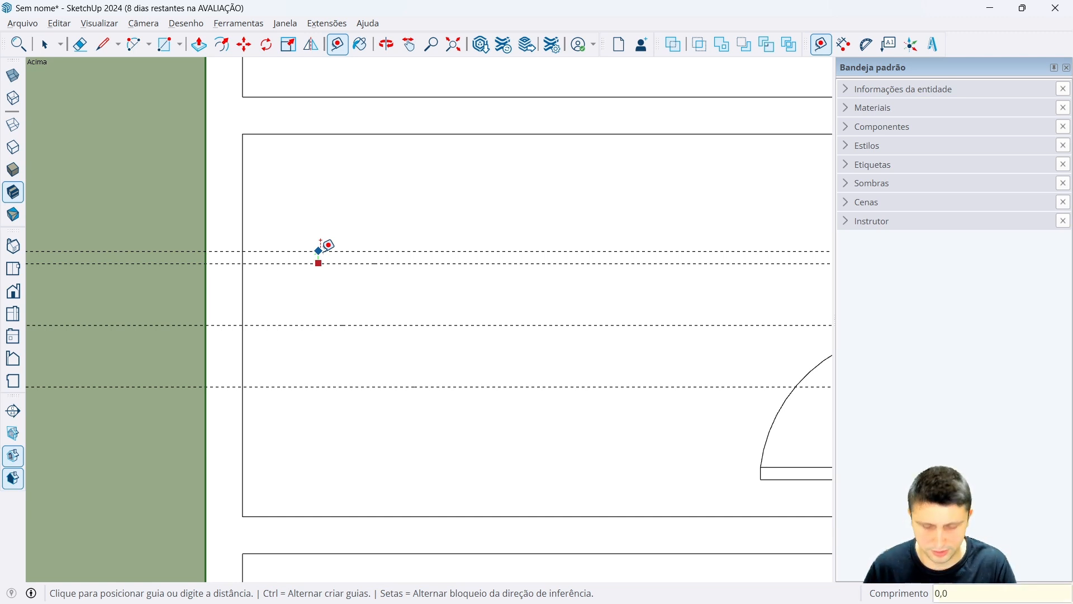
{"action": "type", "text": "5"}
{"action": "key", "text": "Return"}
{"action": "left_click", "coordinate": [290, 386]}
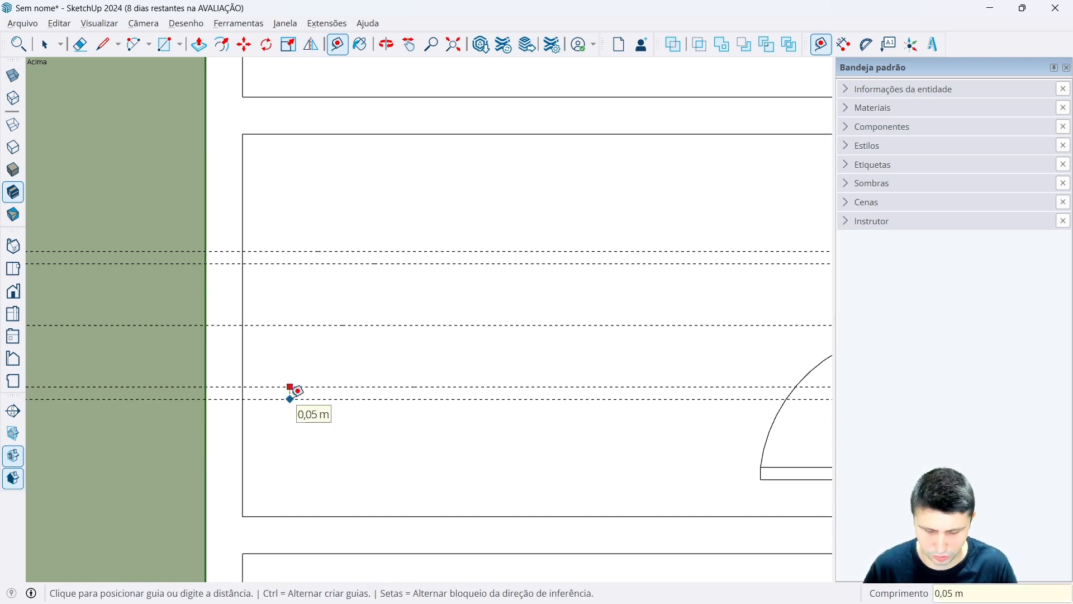
{"action": "type", "text": "0,05"}
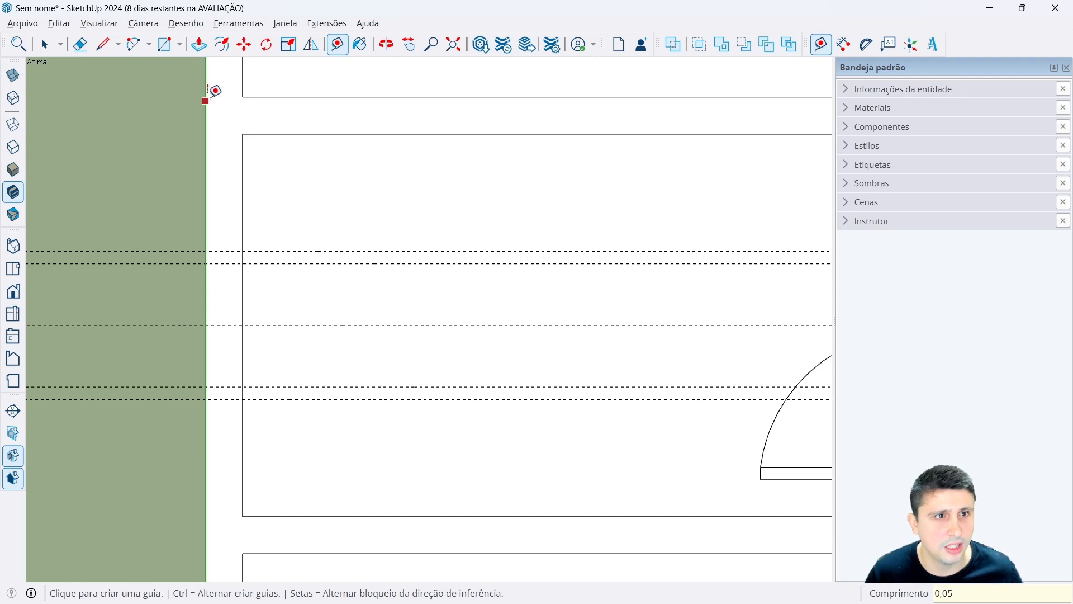
Draw 0,05 m by 0,15 m frame rectangles across the outer wall at both ends of the small middle-left room's window.
{"action": "left_click", "coordinate": [163, 53]}
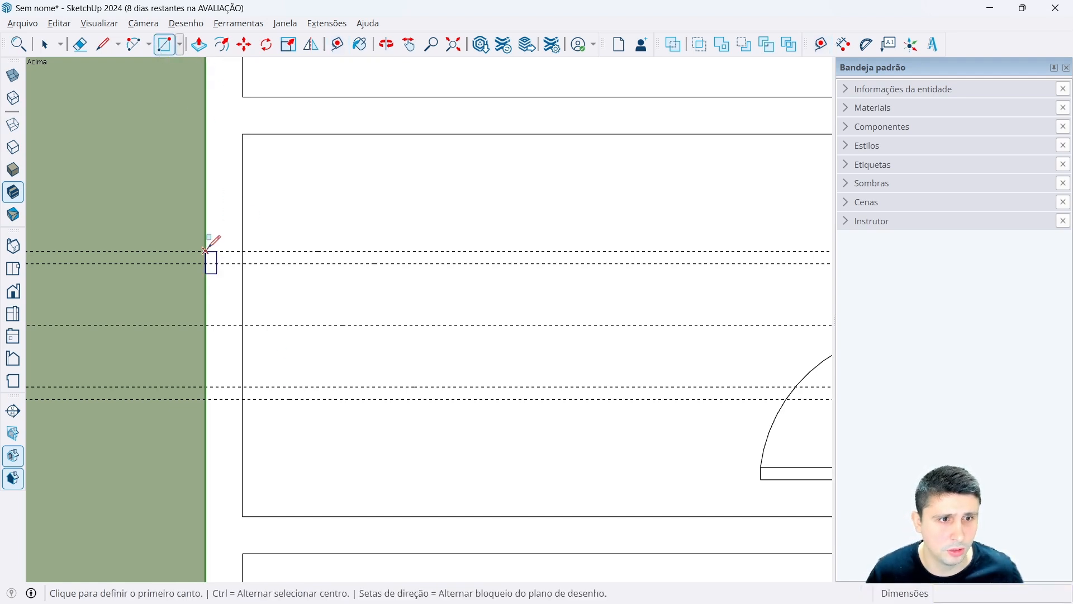
{"action": "left_click", "coordinate": [206, 386]}
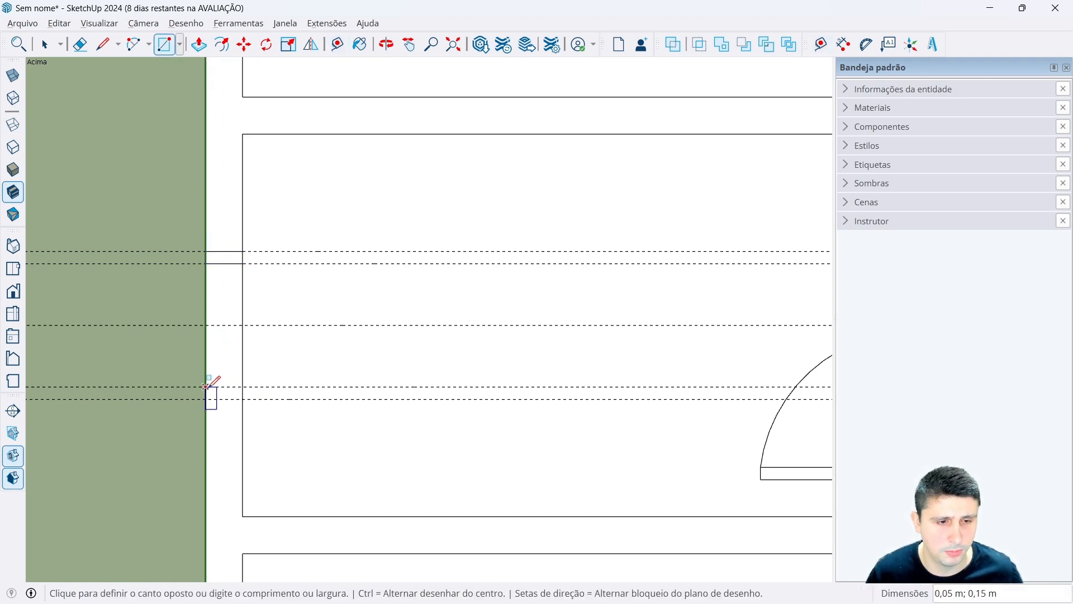
{"action": "left_click", "coordinate": [242, 399]}
Draw the small middle-left room window's 0,50 m centre line between the midpoints of its two frame rectangles.
{"action": "left_click", "coordinate": [103, 44]}
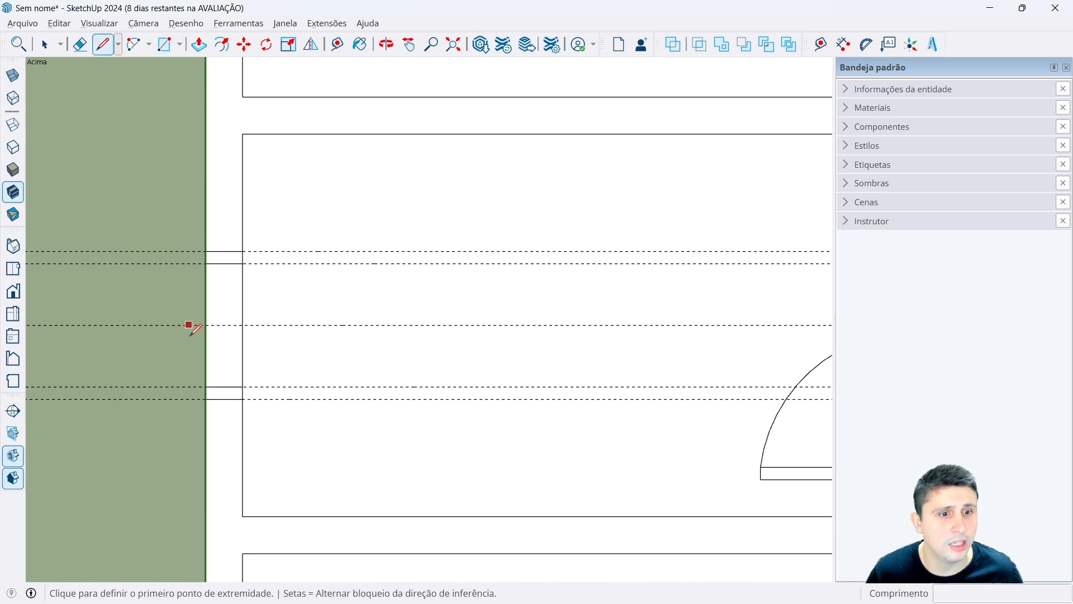
{"action": "left_click", "coordinate": [224, 386]}
{"action": "left_click", "coordinate": [224, 264]}
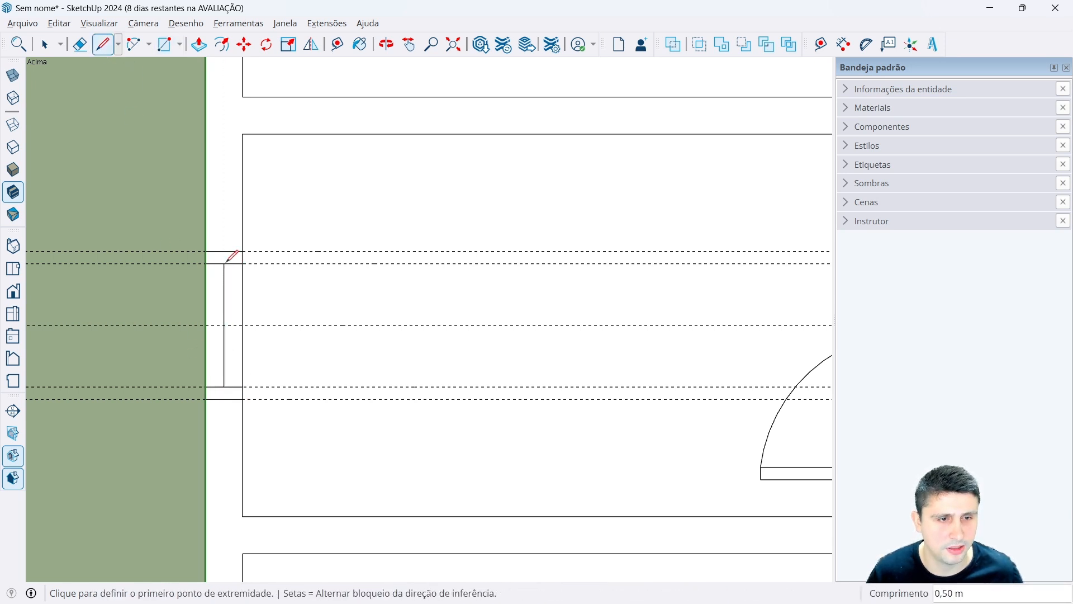
Erase all the horizontal guides around the small middle-left room's window.
{"action": "key", "text": "space"}
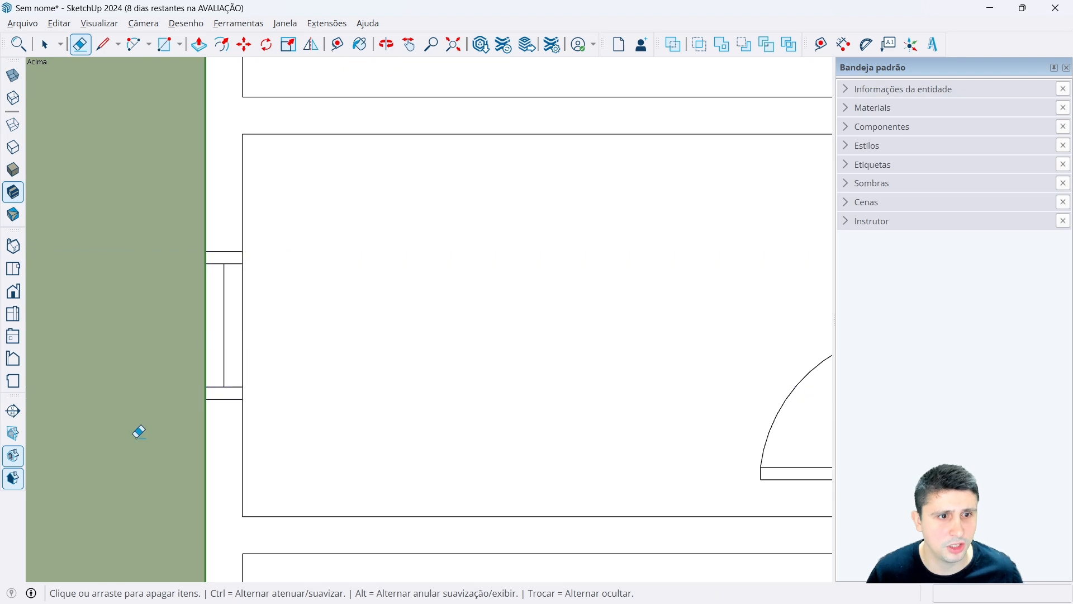
{"action": "scroll", "coordinate": [313, 364], "scroll_direction": "down", "scroll_amount": 5}
{"action": "scroll", "coordinate": [336, 331], "scroll_direction": "down", "scroll_amount": 4}
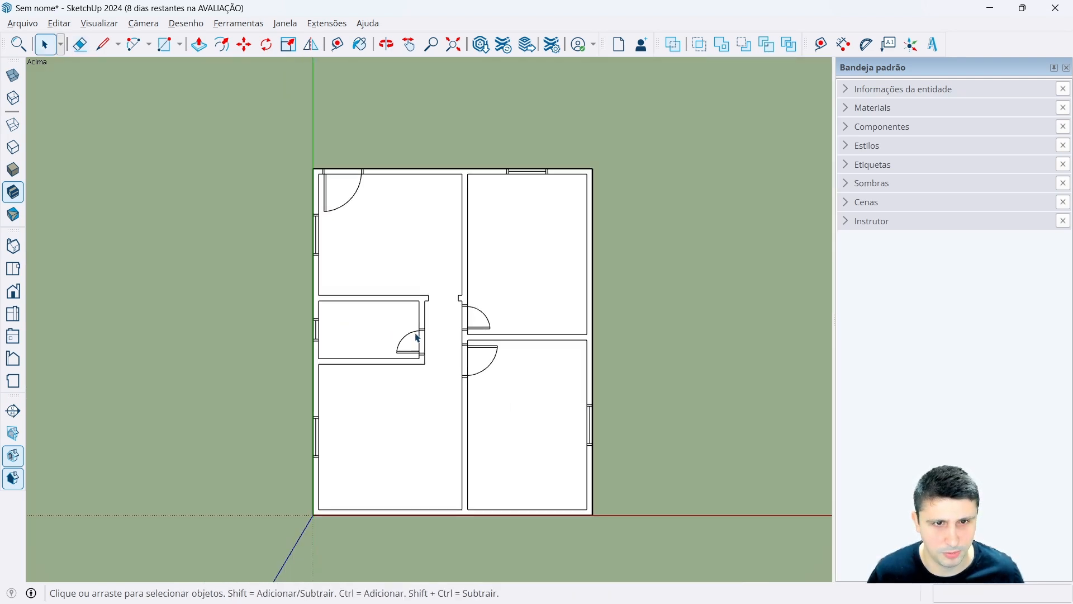
{"action": "scroll", "coordinate": [418, 339], "scroll_direction": "up", "scroll_amount": 1}
{"action": "scroll", "coordinate": [480, 296], "scroll_direction": "down", "scroll_amount": 2}
{"action": "scroll", "coordinate": [464, 302], "scroll_direction": "up", "scroll_amount": 3}
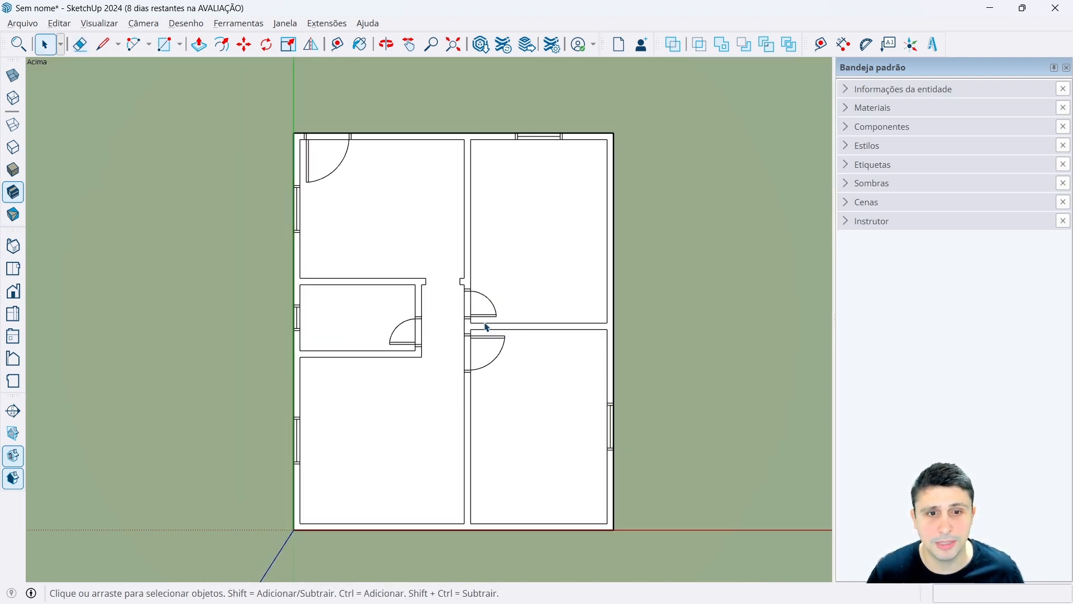
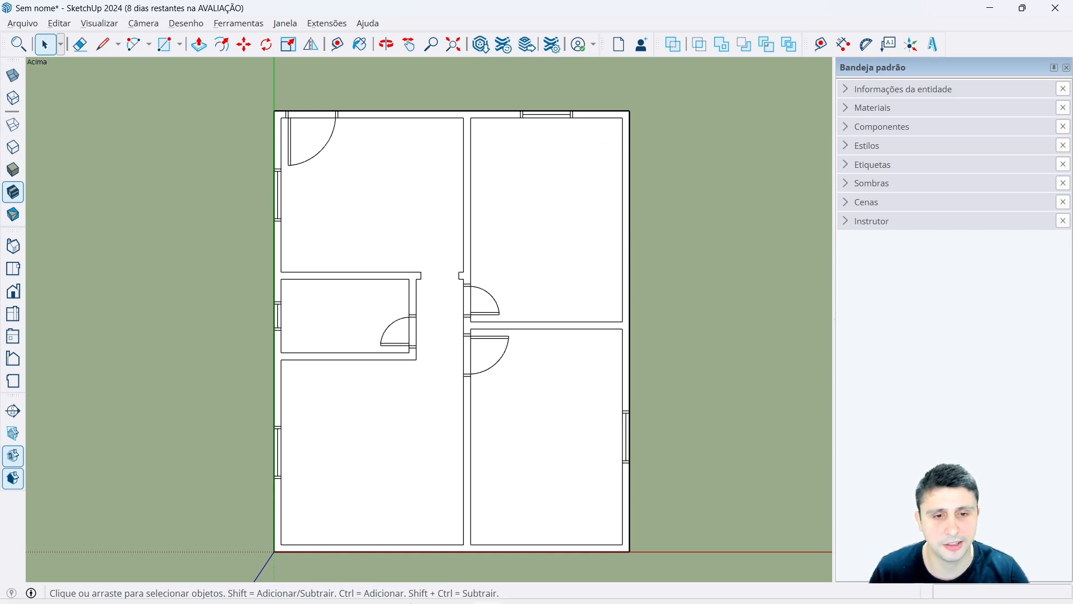
Switch to the reference floor plan image to check its dimensions and room labels, and return to the drawing.
{"action": "left_click", "coordinate": [453, 589]}
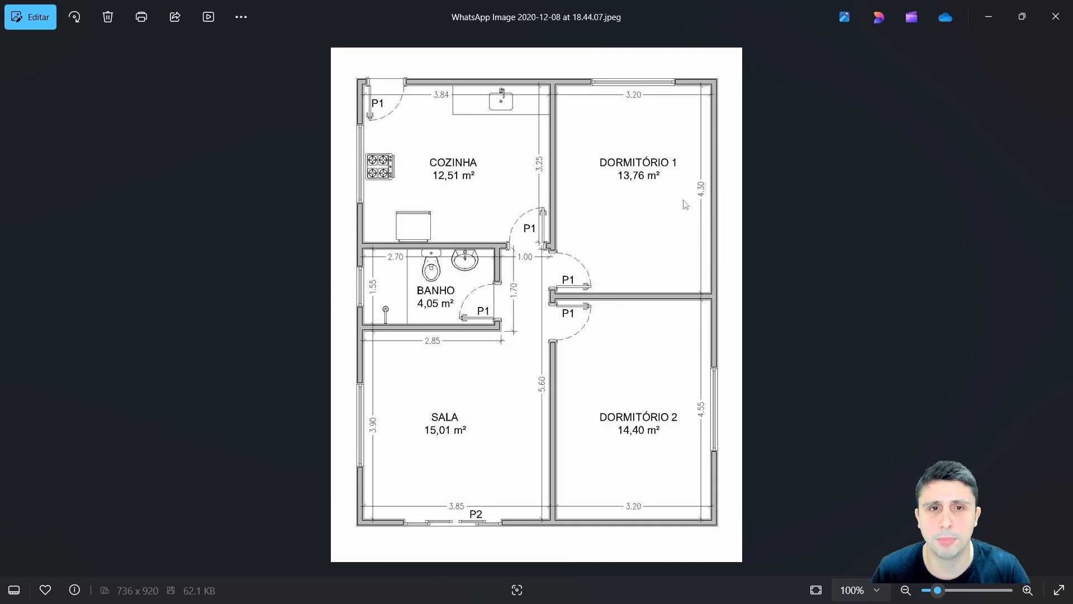
{"action": "left_click", "coordinate": [987, 16]}
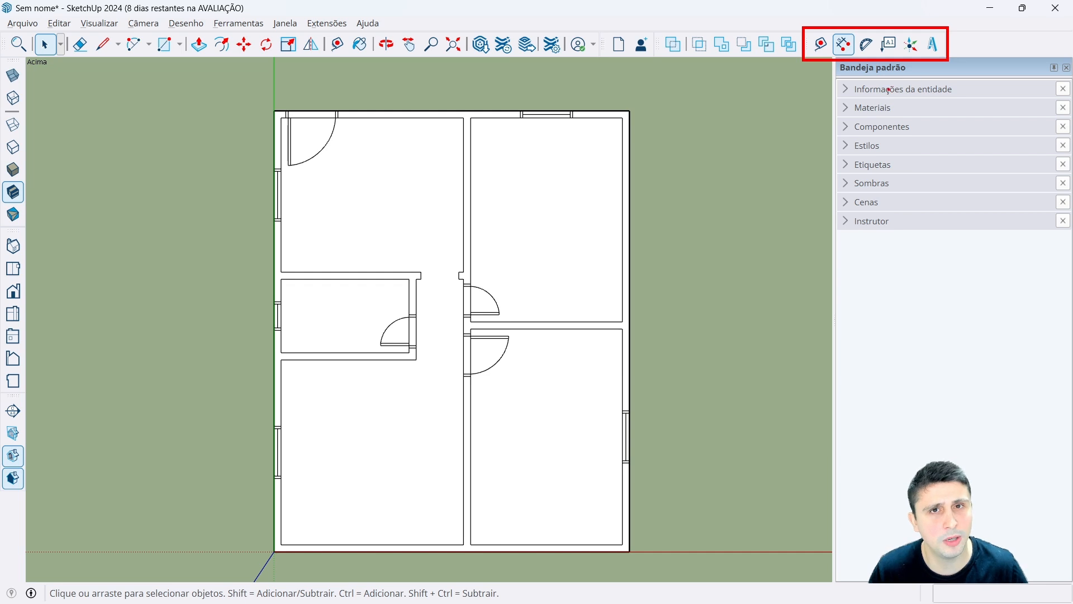
Check in the toolbars list that the Construção toolbar is enabled, and close the list.
{"action": "left_click", "coordinate": [114, 27]}
{"action": "left_click", "coordinate": [117, 38]}
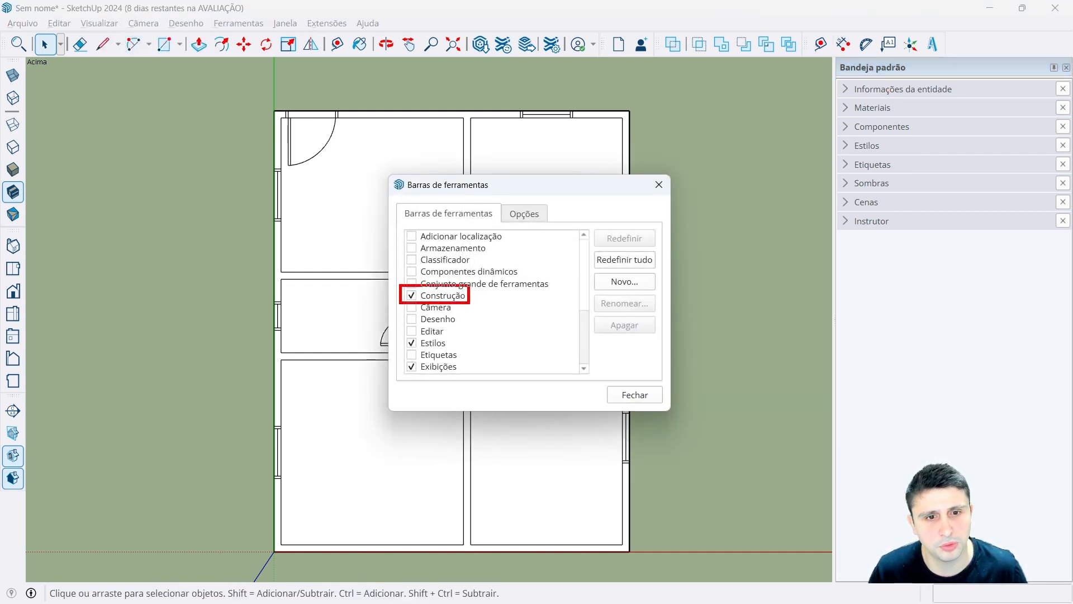
{"action": "left_click", "coordinate": [635, 396]}
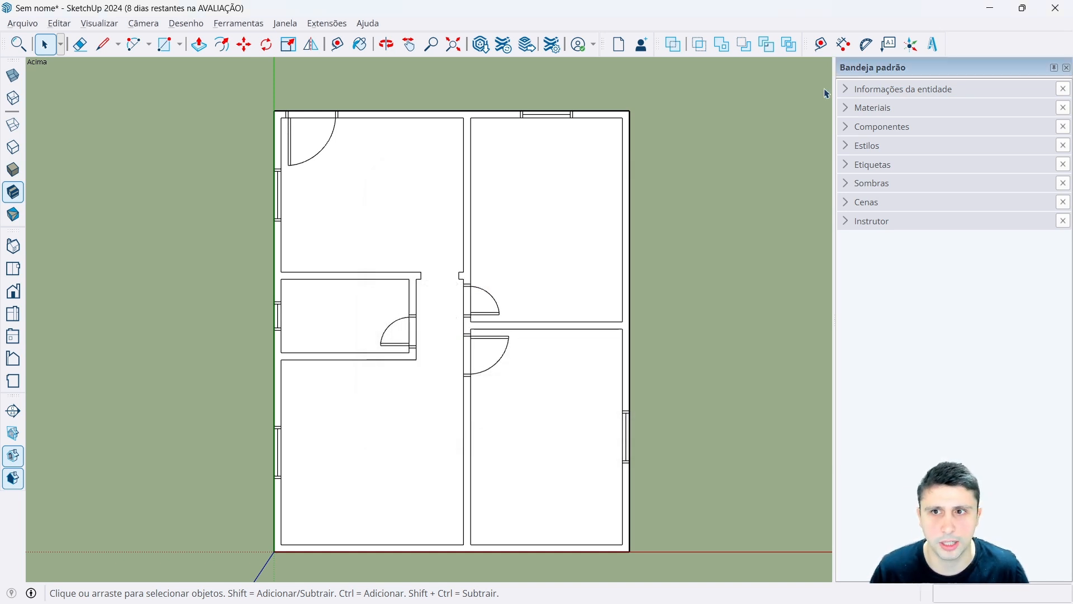
{"action": "left_click", "coordinate": [847, 45]}
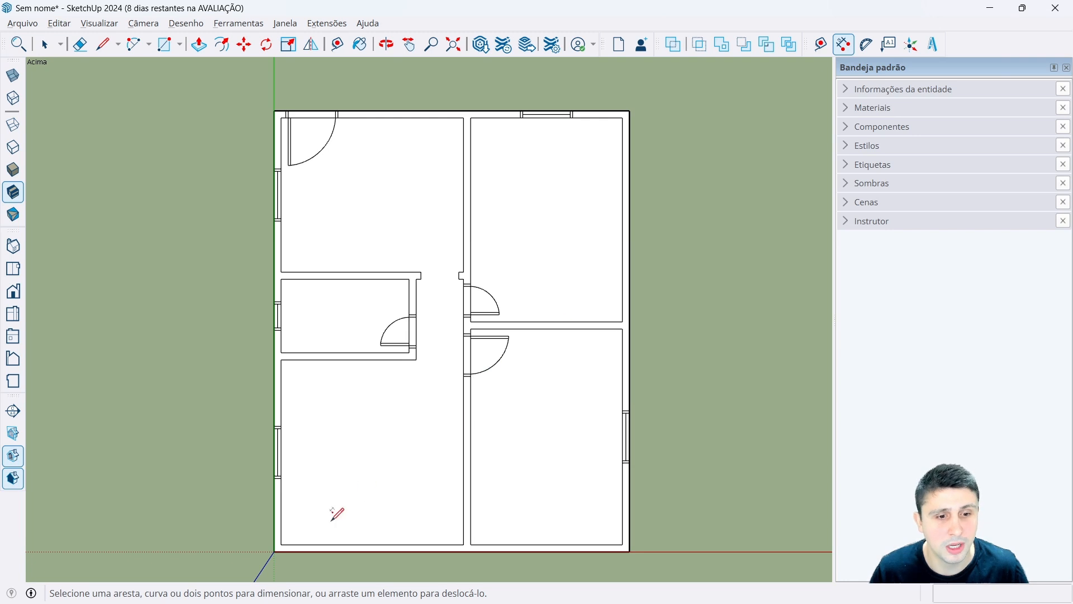
{"action": "left_click", "coordinate": [281, 510]}
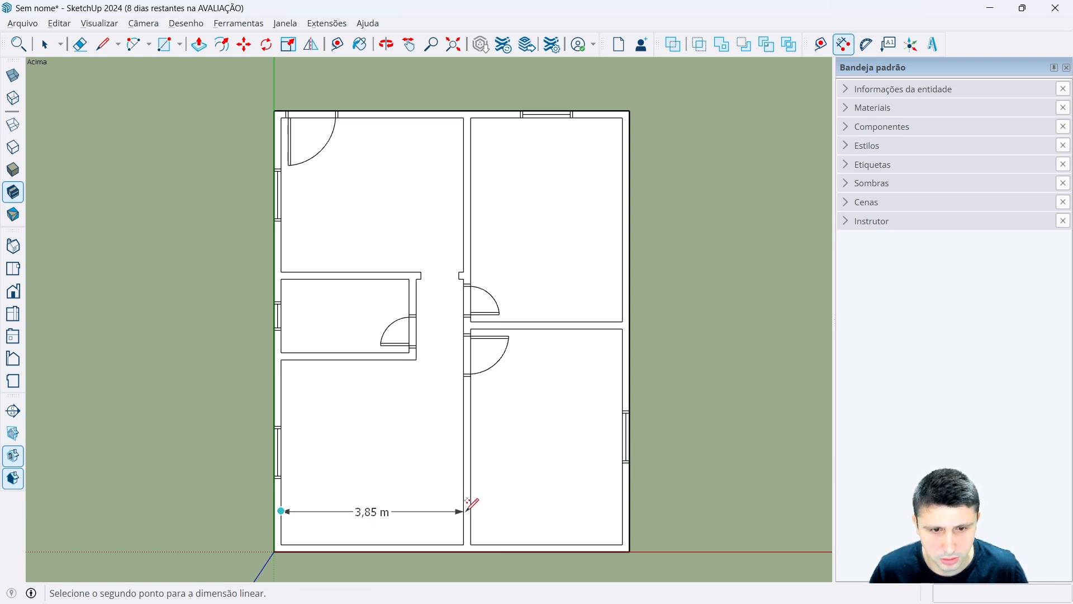
{"action": "scroll", "coordinate": [470, 503], "scroll_direction": "down", "scroll_amount": 1}
{"action": "scroll", "coordinate": [481, 498], "scroll_direction": "up", "scroll_amount": 5}
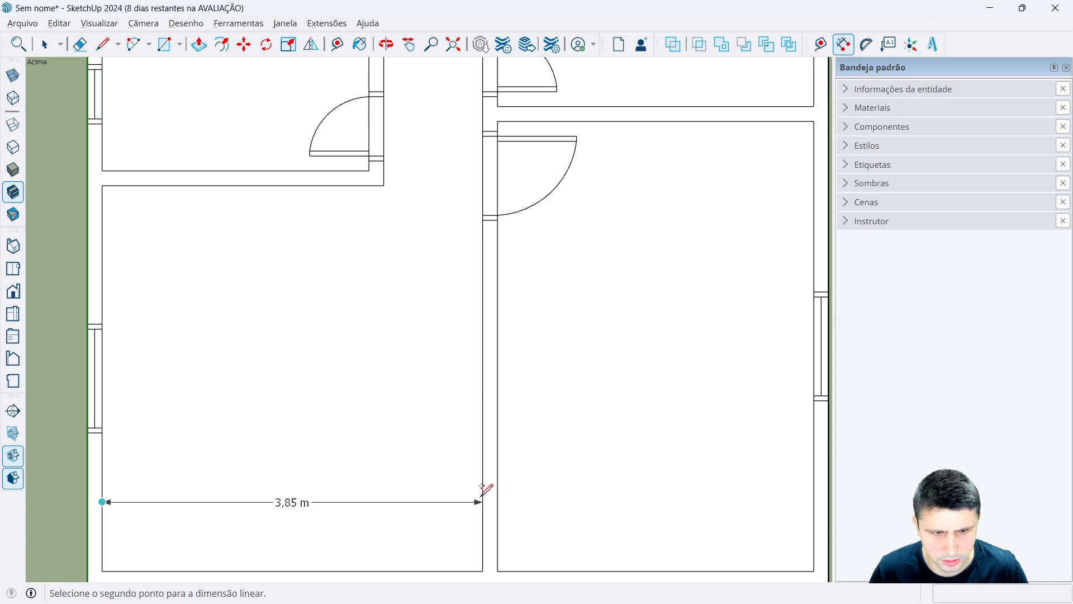
{"action": "key", "text": "Escape"}
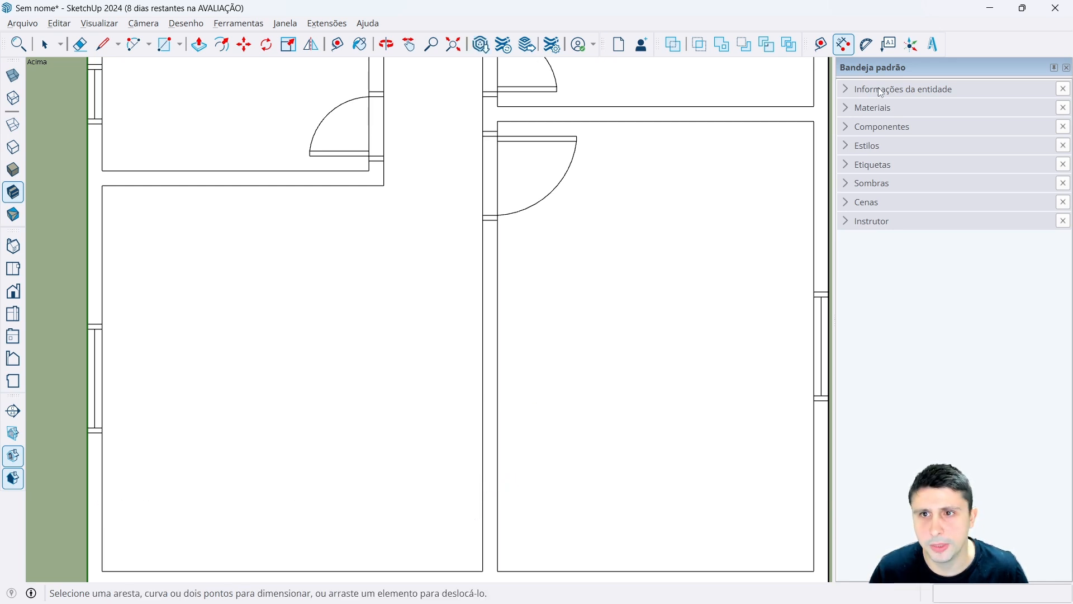
Try to dimension the lower-left room's width from its left wall edge, and delete the resulting vertical dimension.
{"action": "scroll", "coordinate": [669, 229], "scroll_direction": "down", "scroll_amount": 1}
{"action": "scroll", "coordinate": [562, 378], "scroll_direction": "up", "scroll_amount": 2}
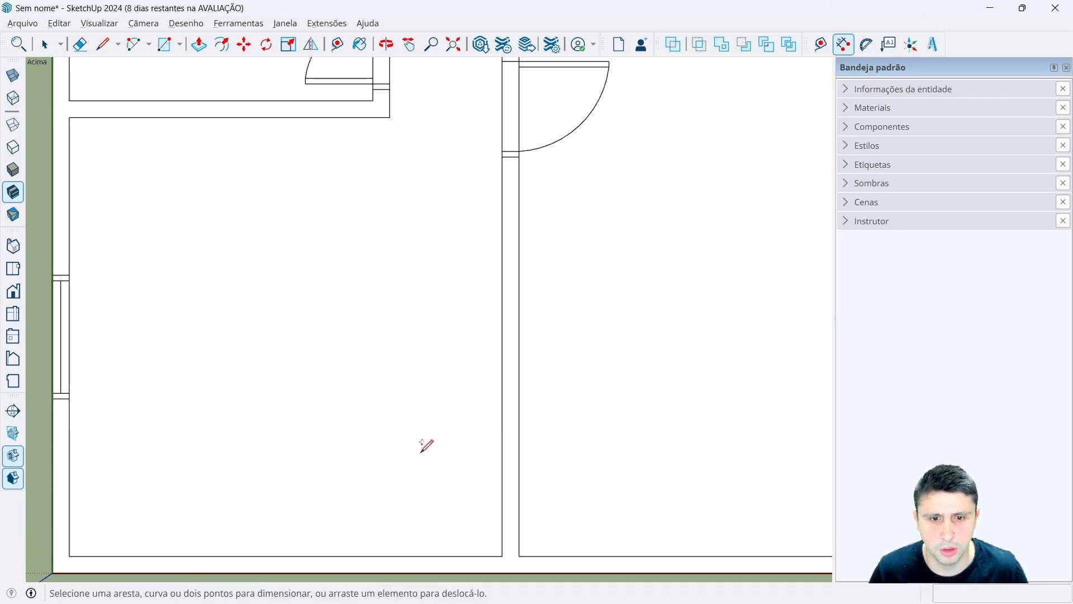
{"action": "left_click", "coordinate": [71, 506]}
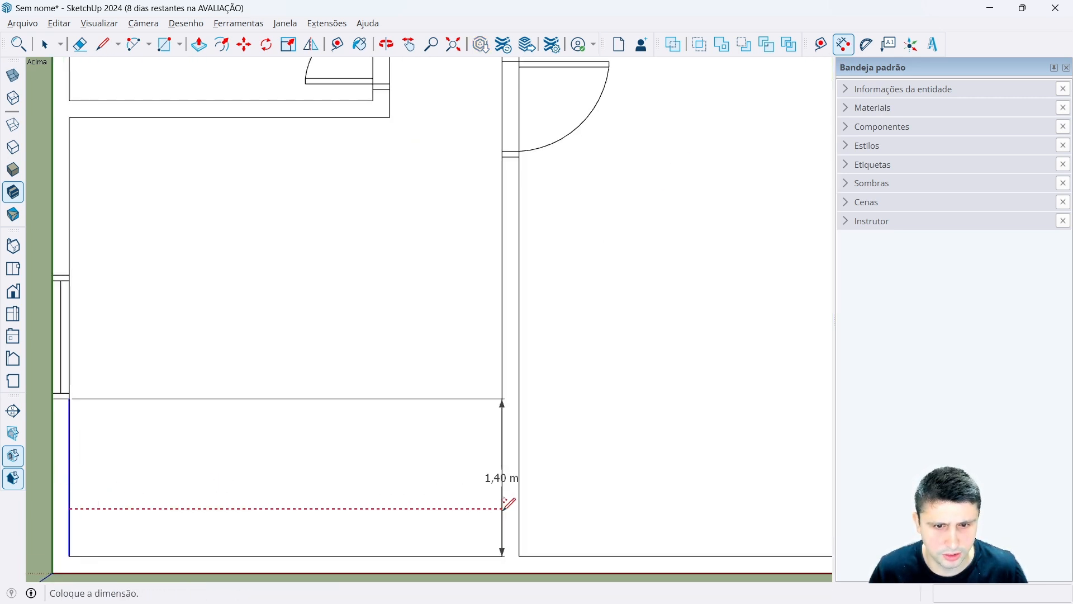
{"action": "left_click", "coordinate": [507, 354]}
{"action": "key", "text": "space"}
{"action": "left_click", "coordinate": [495, 480]}
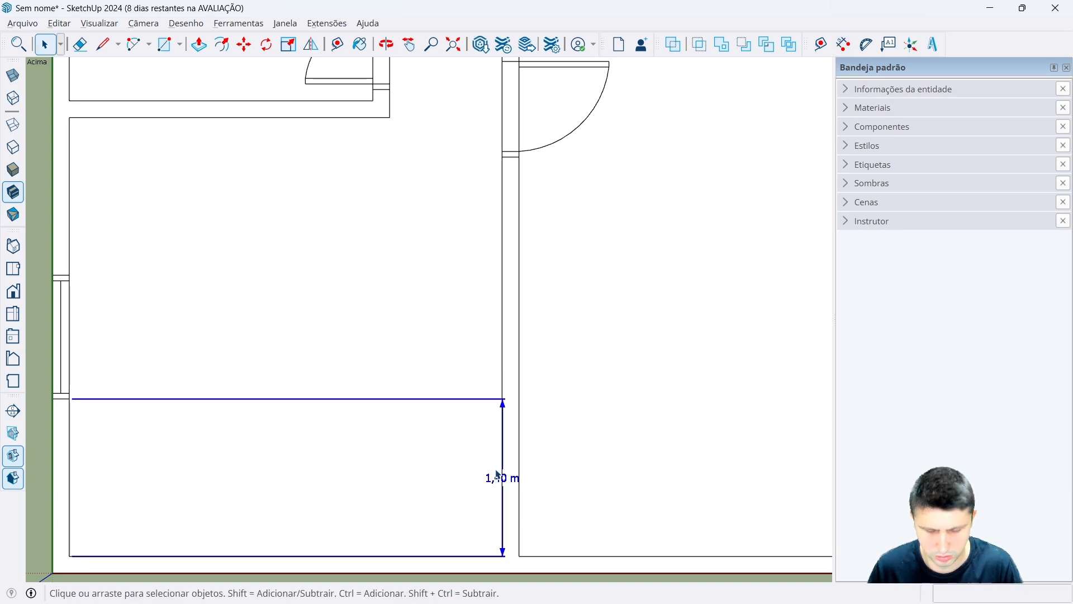
{"action": "key", "text": "Delete"}
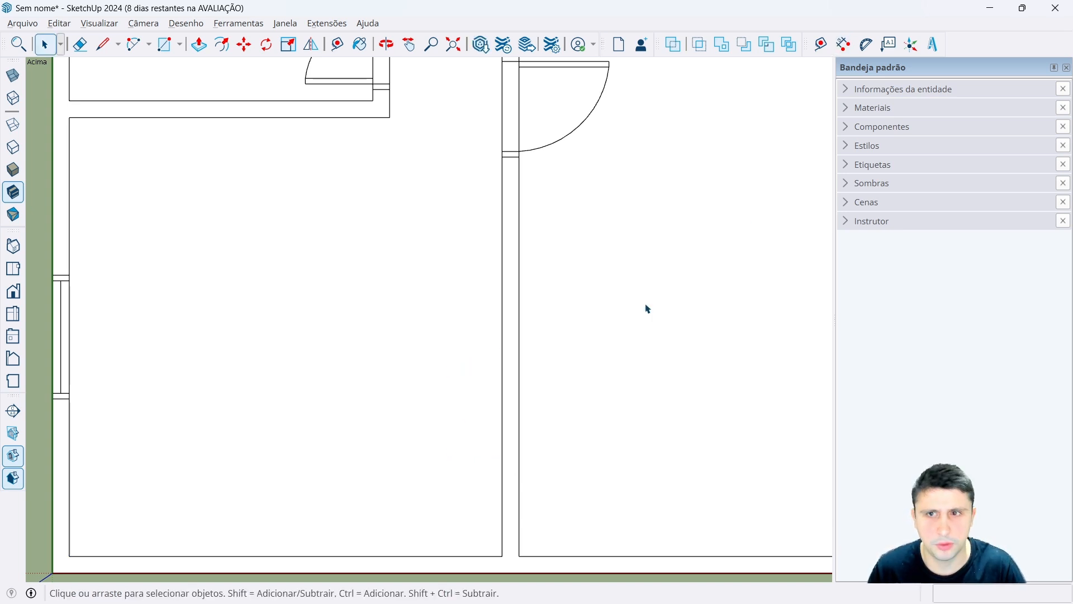
Dimension the lower-left room's inner width between its two bottom corners, placing the dimension just above the bottom wall.
{"action": "left_click", "coordinate": [843, 45]}
{"action": "scroll", "coordinate": [680, 226], "scroll_direction": "down", "scroll_amount": 1}
{"action": "scroll", "coordinate": [190, 487], "scroll_direction": "up", "scroll_amount": 1}
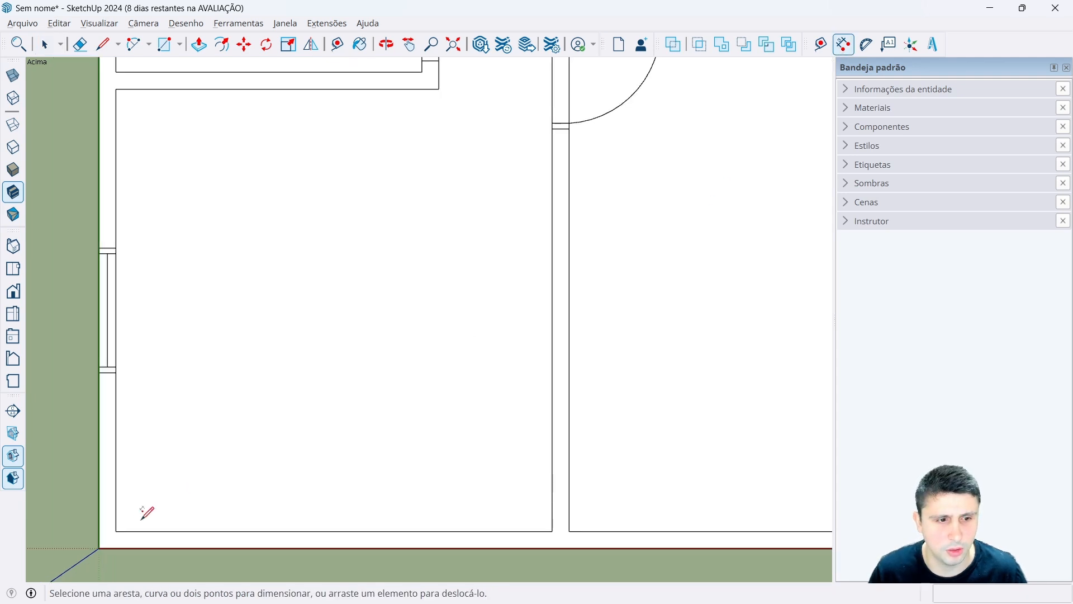
{"action": "left_click", "coordinate": [116, 530]}
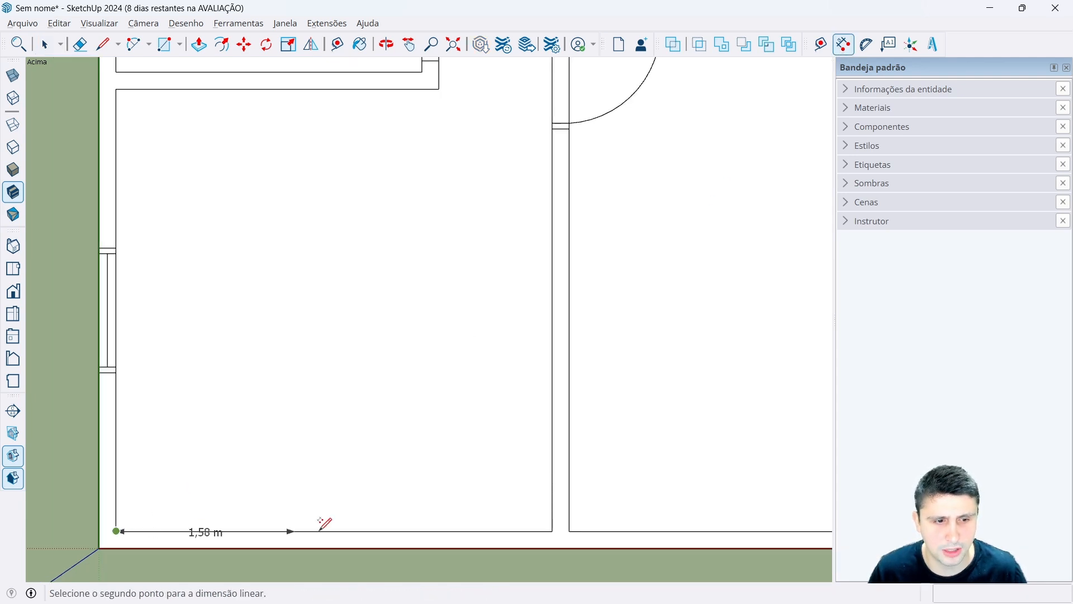
{"action": "left_click", "coordinate": [551, 530]}
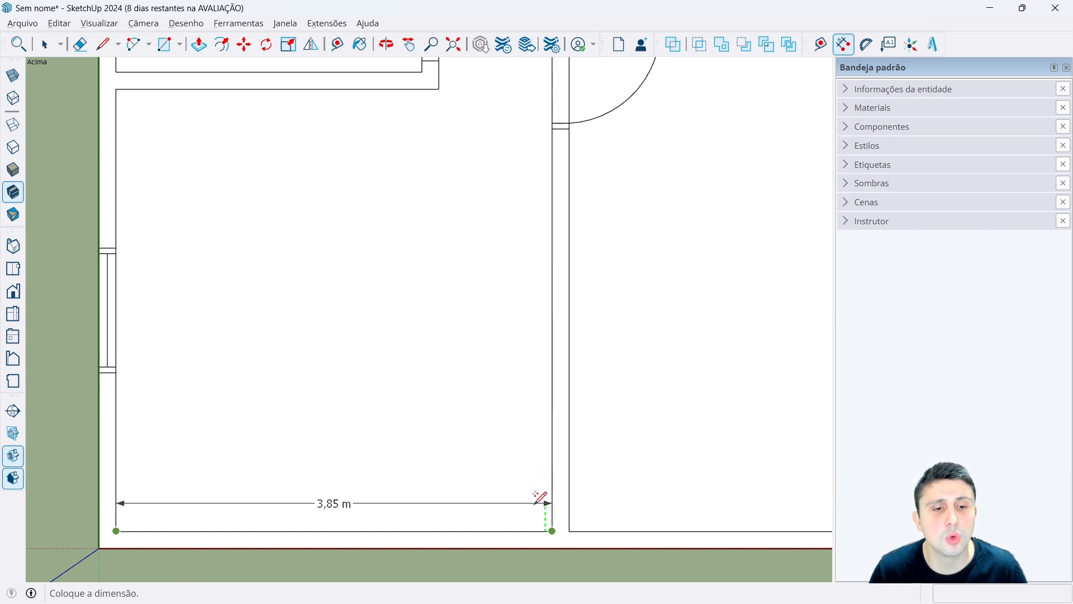
{"action": "left_click", "coordinate": [542, 495]}
{"action": "scroll", "coordinate": [386, 422], "scroll_direction": "down", "scroll_amount": 5}
{"action": "key", "text": "space"}
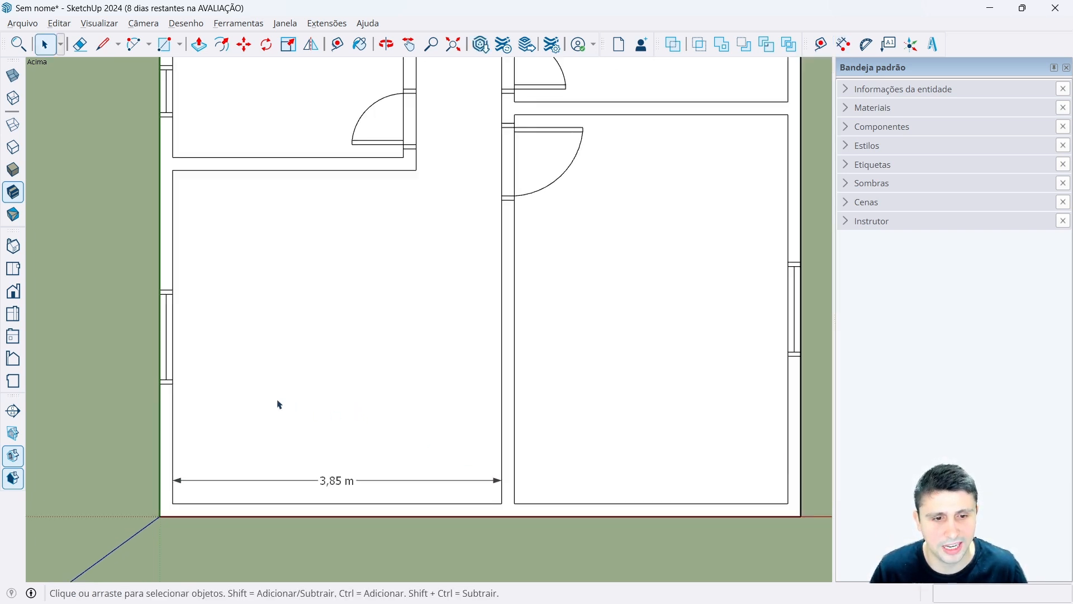
Switch to the reference floor plan image to check where the room dimensions go, and return to the drawing.
{"action": "scroll", "coordinate": [391, 425], "scroll_direction": "up", "scroll_amount": 2}
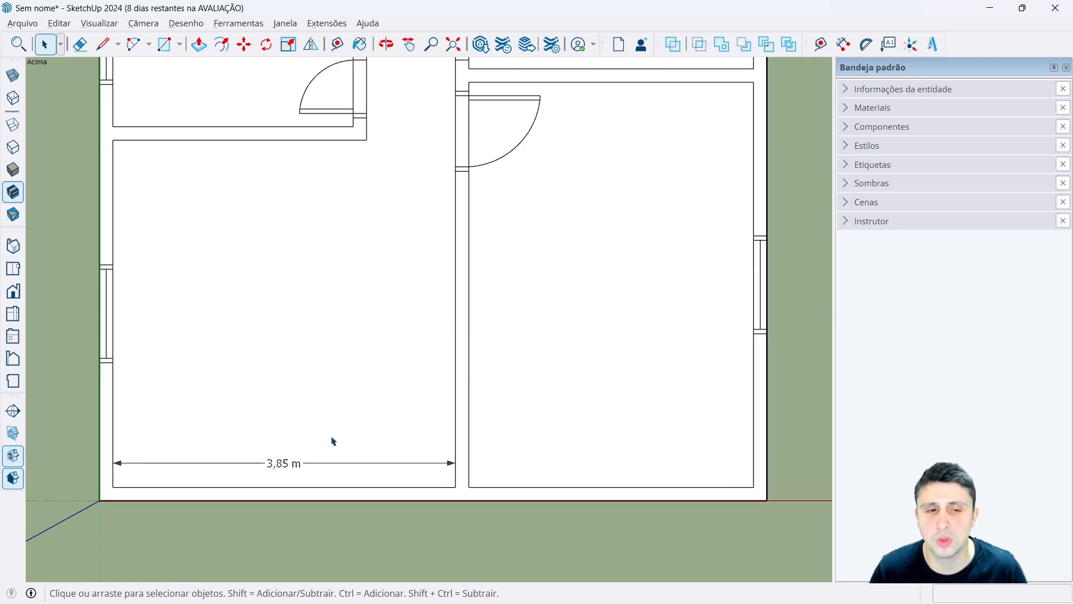
{"action": "left_click", "coordinate": [438, 587]}
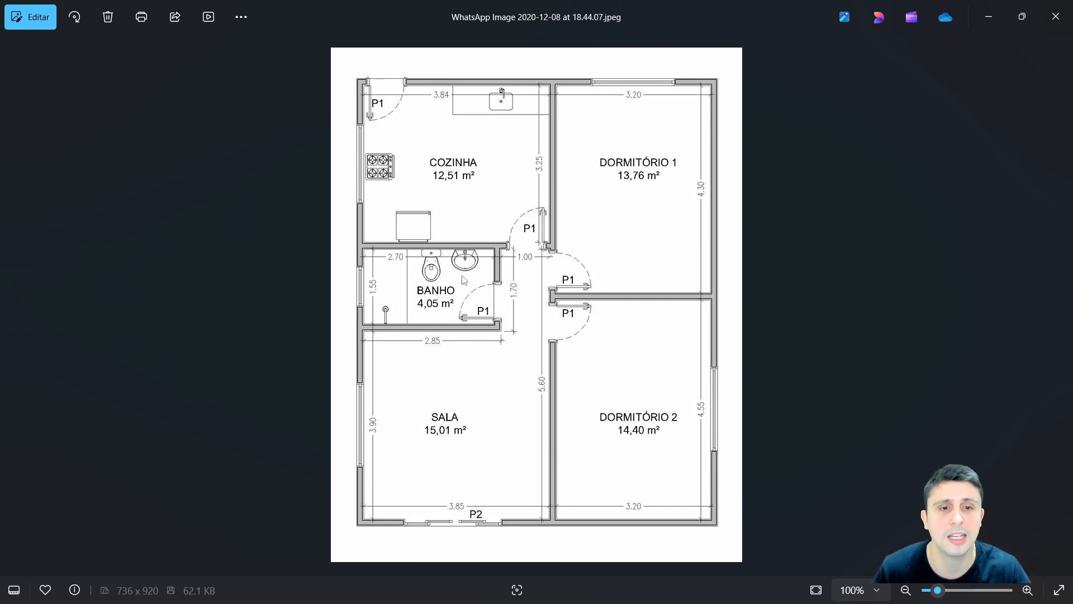
{"action": "left_click", "coordinate": [989, 17]}
Dimension the lower-right room's inner width above its bottom wall and its inner height beside its right wall.
{"action": "left_click", "coordinate": [843, 45]}
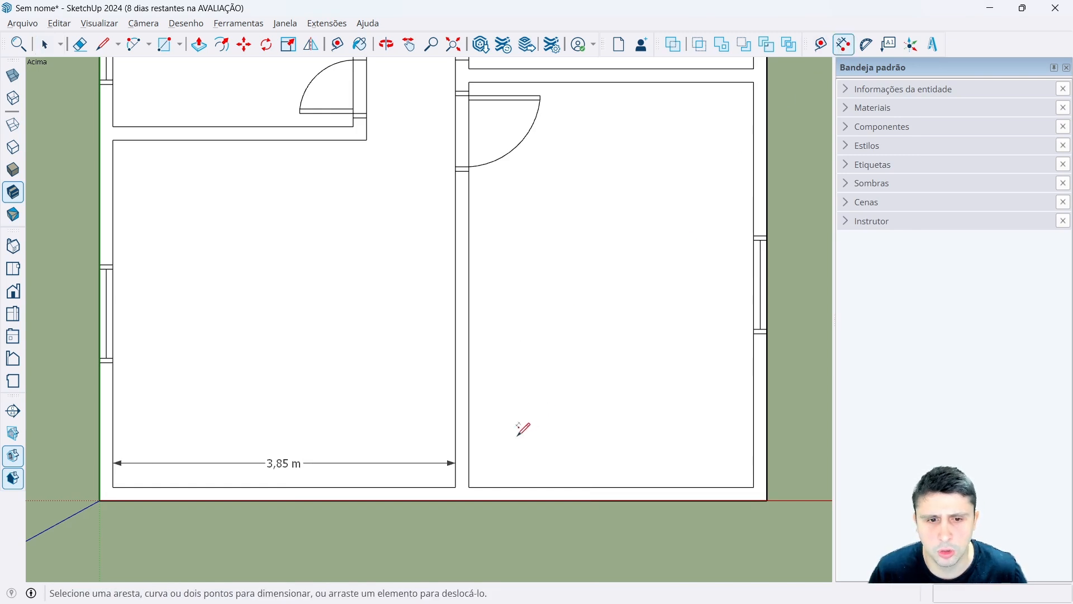
{"action": "left_click", "coordinate": [469, 486]}
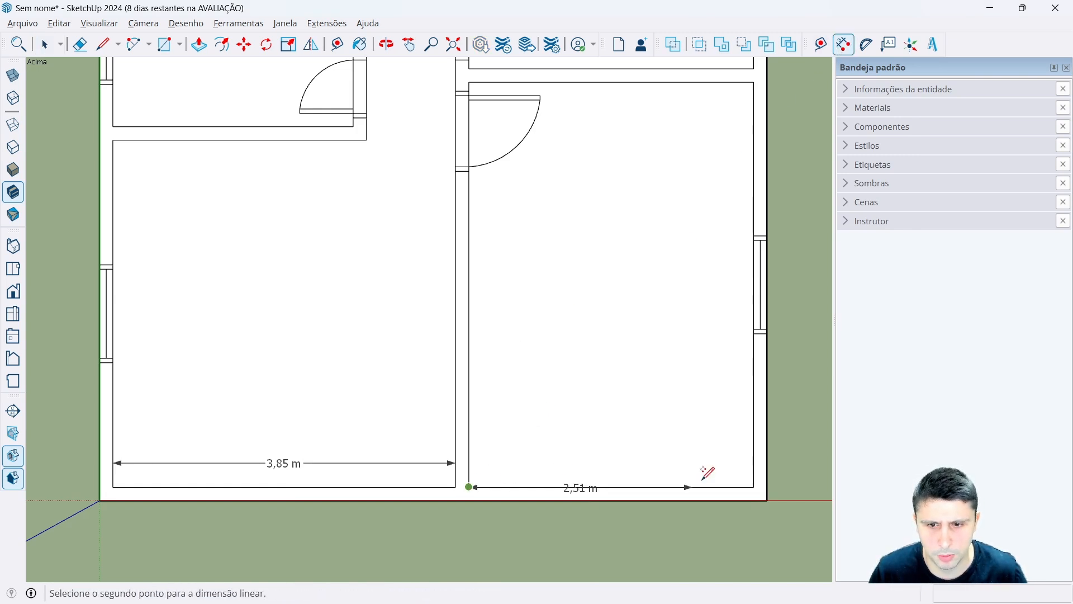
{"action": "left_click", "coordinate": [754, 487]}
{"action": "left_click", "coordinate": [507, 463]}
{"action": "scroll", "coordinate": [506, 464], "scroll_direction": "down", "scroll_amount": 1}
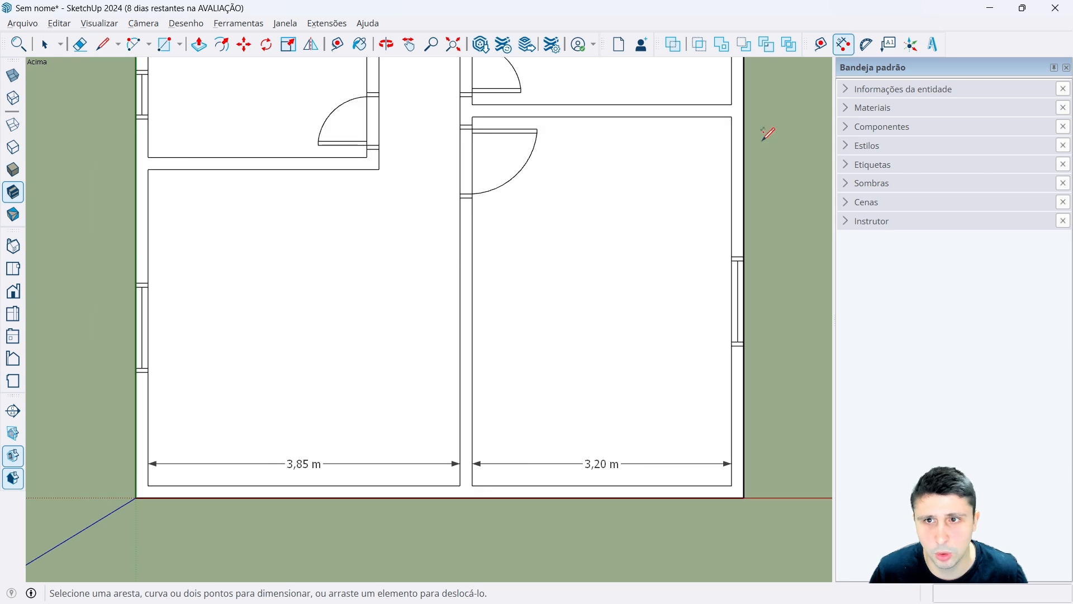
{"action": "left_click", "coordinate": [731, 484]}
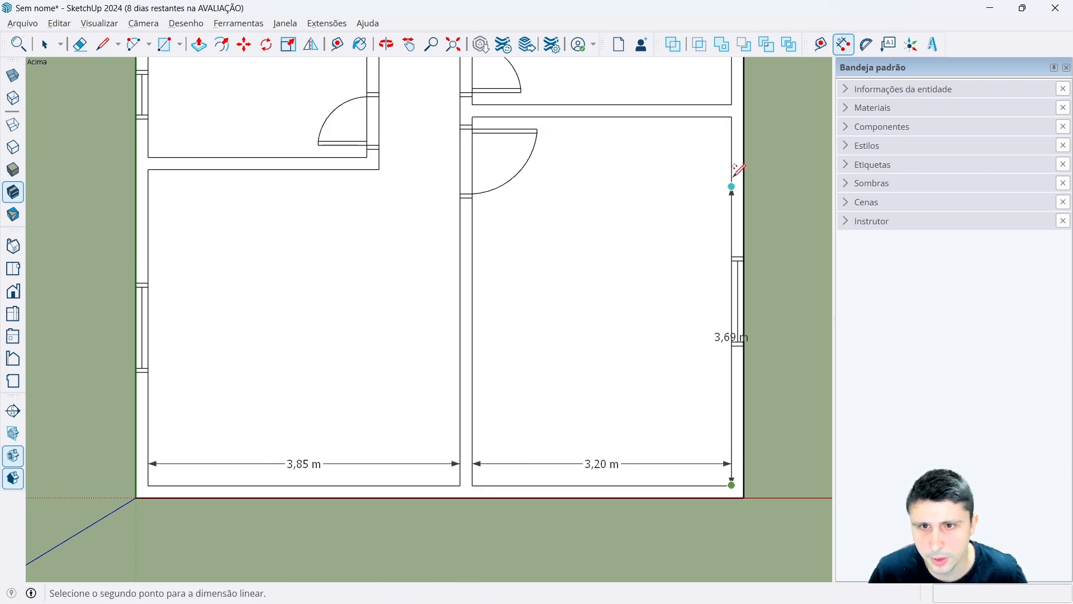
{"action": "left_click", "coordinate": [732, 116]}
{"action": "left_click", "coordinate": [709, 127]}
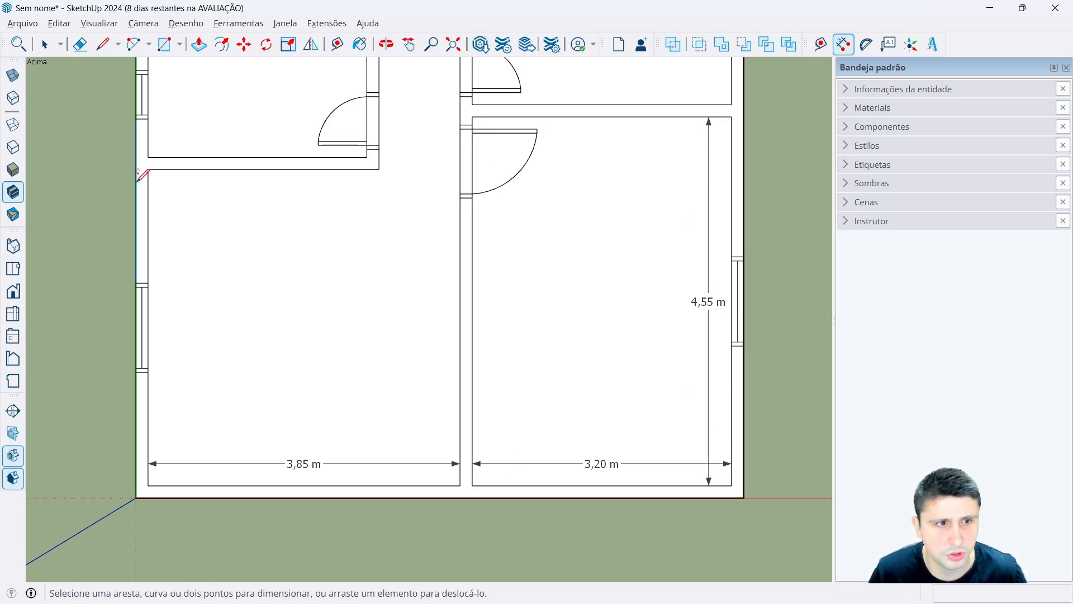
Dimension the lower-left room's inner height between its left corners, placing the dimension just inside the left wall.
{"action": "left_click", "coordinate": [148, 170]}
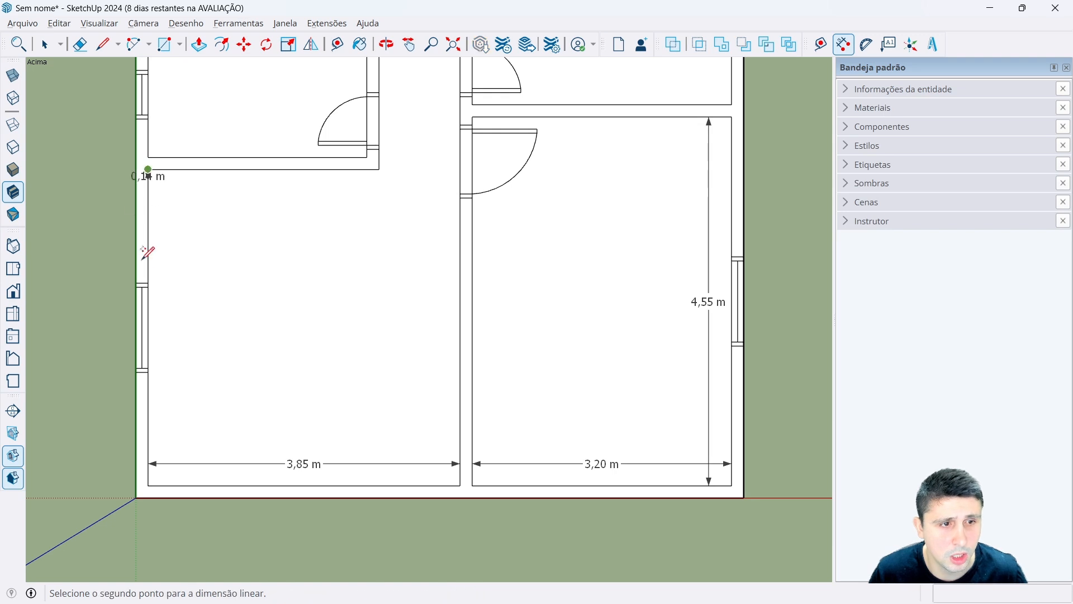
{"action": "left_click", "coordinate": [148, 484]}
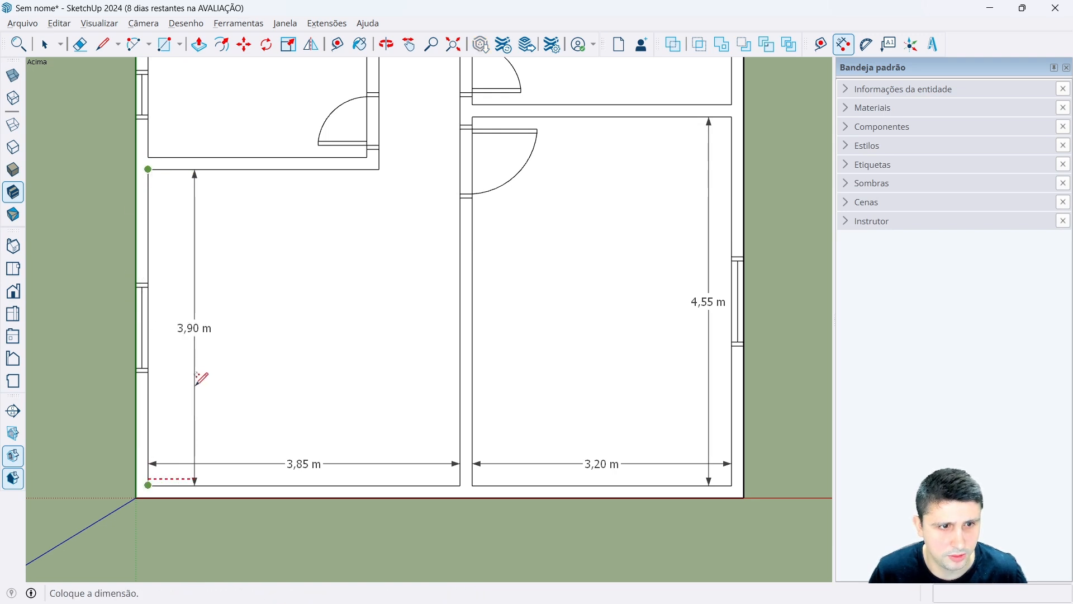
{"action": "left_click", "coordinate": [174, 354]}
Dimension the corridor's width just below the opening and the length of its left wall beside the small room.
{"action": "scroll", "coordinate": [366, 140], "scroll_direction": "up", "scroll_amount": 8}
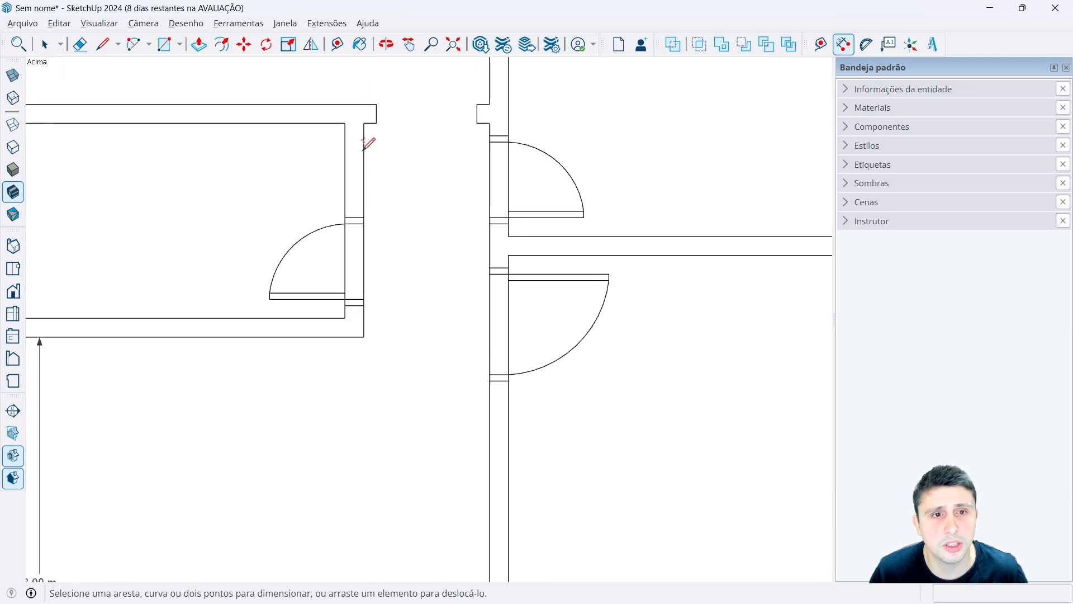
{"action": "left_click", "coordinate": [364, 123]}
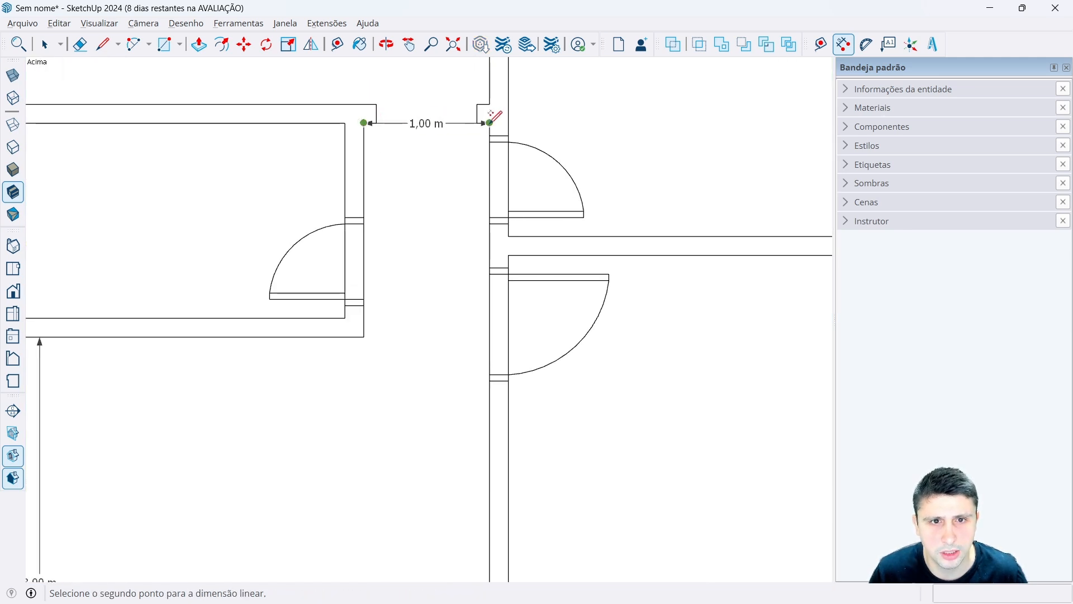
{"action": "left_click", "coordinate": [490, 123]}
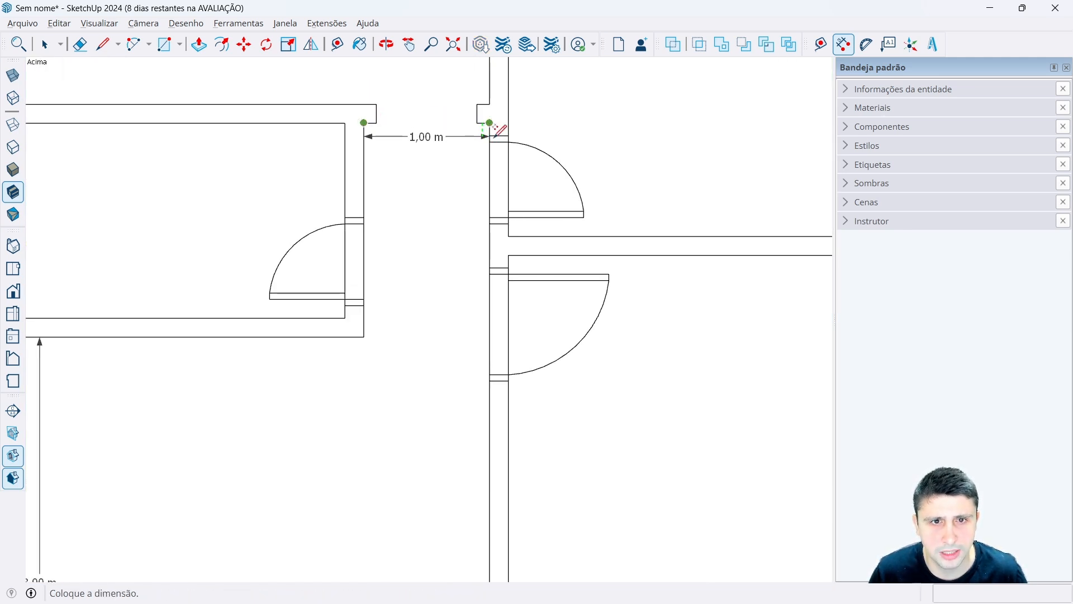
{"action": "left_click", "coordinate": [495, 134]}
{"action": "left_click", "coordinate": [364, 122]}
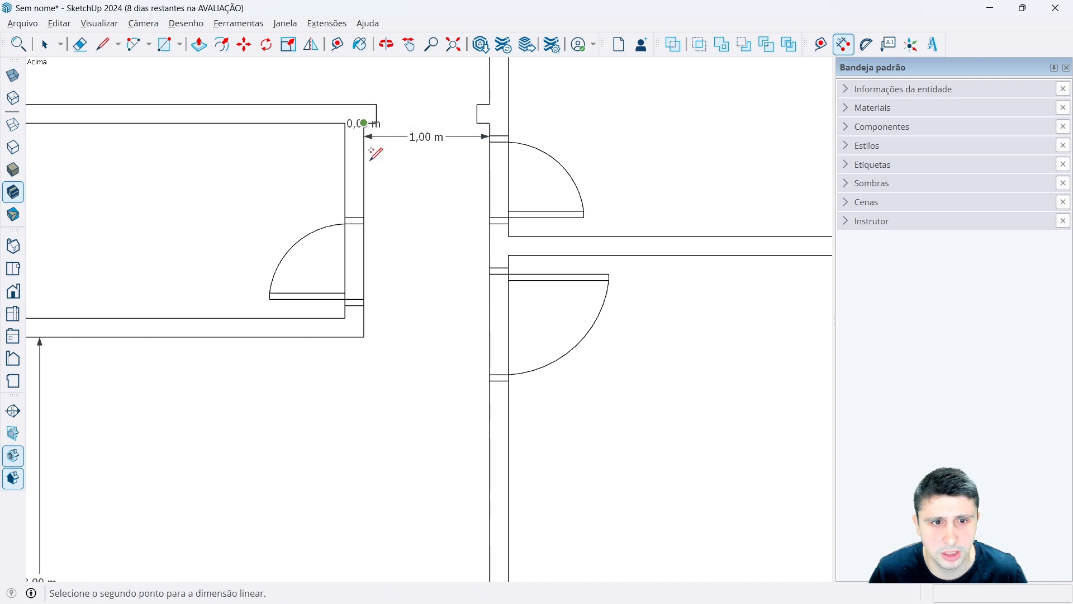
{"action": "left_click", "coordinate": [365, 335]}
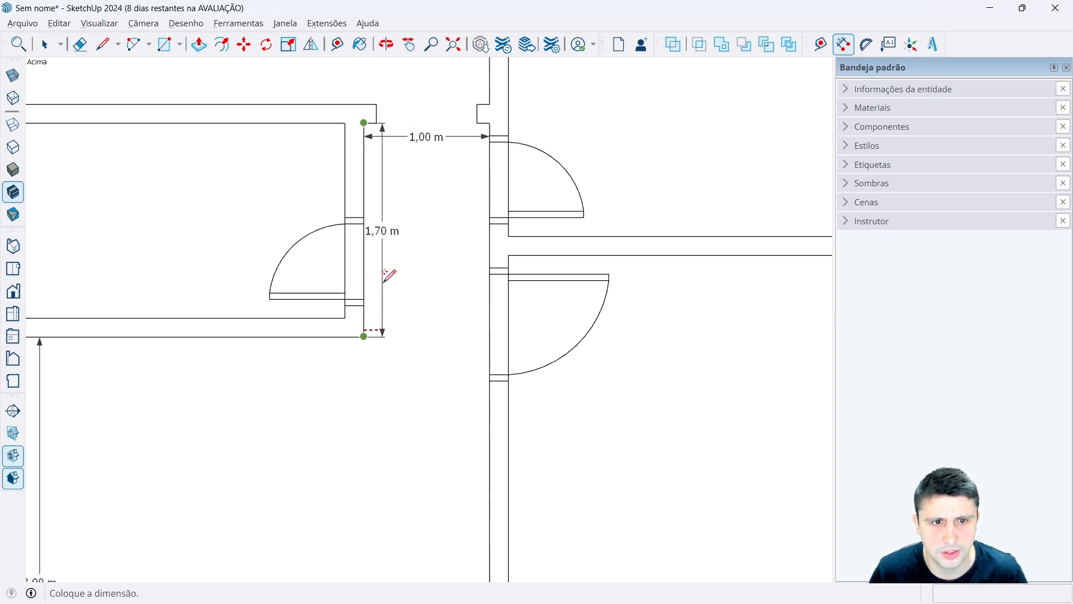
{"action": "left_click", "coordinate": [390, 274]}
Dimension the small middle-left room's inner width below its top wall and its inner height beside its left wall.
{"action": "scroll", "coordinate": [318, 207], "scroll_direction": "down", "scroll_amount": 1}
{"action": "left_click", "coordinate": [91, 150]}
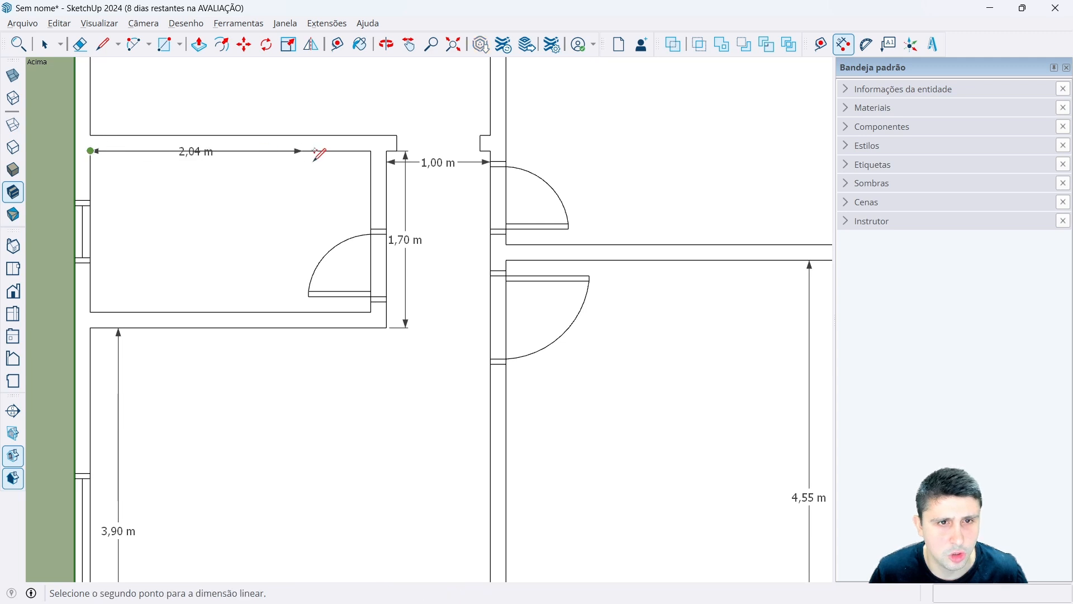
{"action": "left_click", "coordinate": [371, 151]}
{"action": "left_click", "coordinate": [375, 159]}
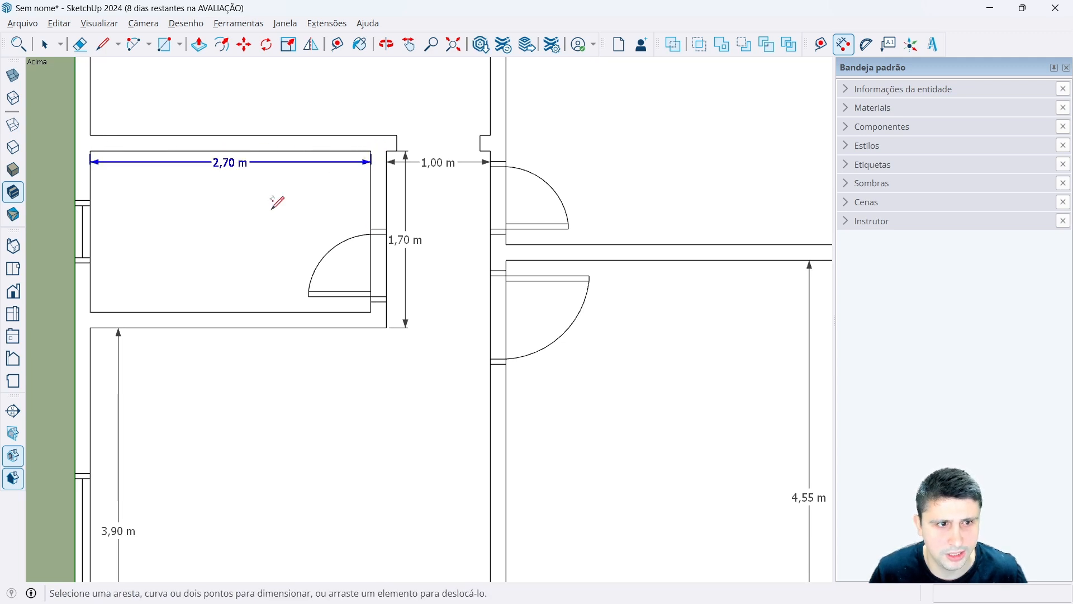
{"action": "left_click", "coordinate": [90, 311]}
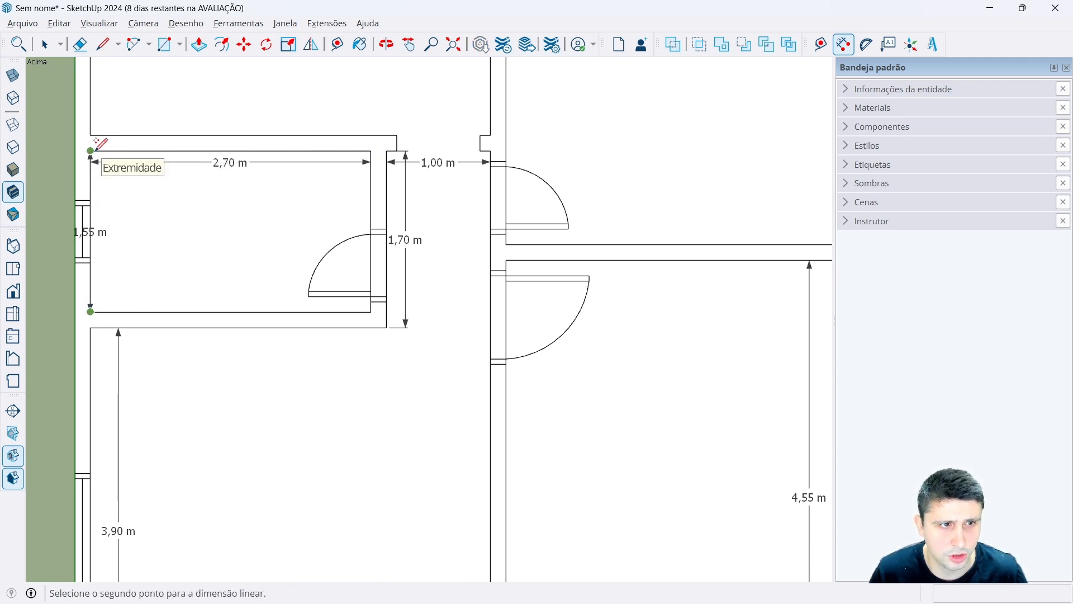
{"action": "left_click", "coordinate": [91, 151]}
{"action": "left_click", "coordinate": [118, 291]}
Dimension the upper-right room's inner height between its right corners, in line with the vertical dimension of the room below.
{"action": "scroll", "coordinate": [279, 366], "scroll_direction": "down", "scroll_amount": 1}
{"action": "scroll", "coordinate": [279, 366], "scroll_direction": "down", "scroll_amount": 3}
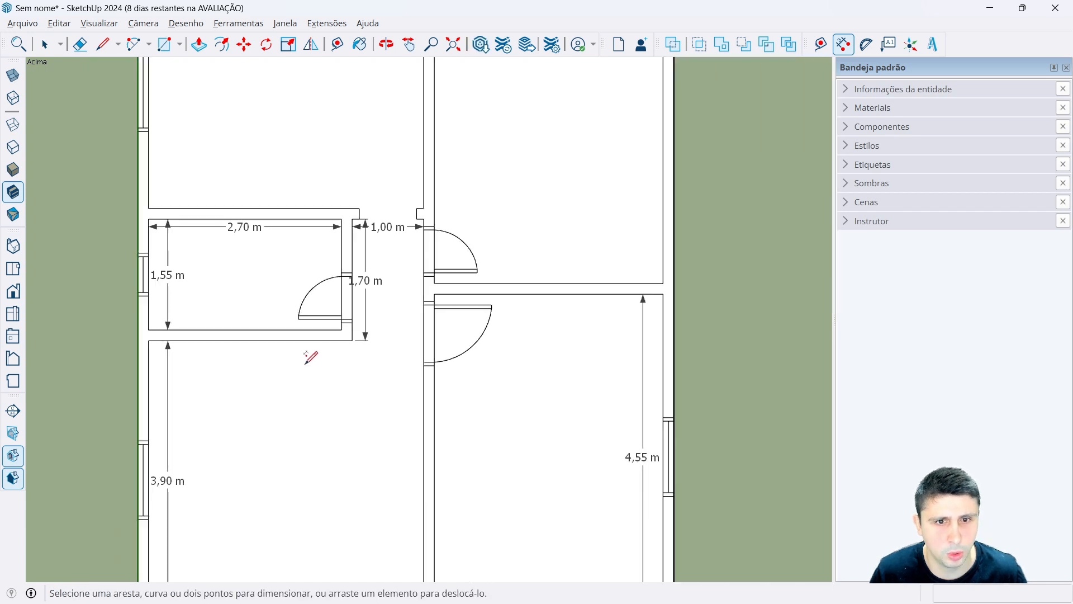
{"action": "scroll", "coordinate": [396, 150], "scroll_direction": "up", "scroll_amount": 1}
{"action": "scroll", "coordinate": [441, 235], "scroll_direction": "down", "scroll_amount": 2}
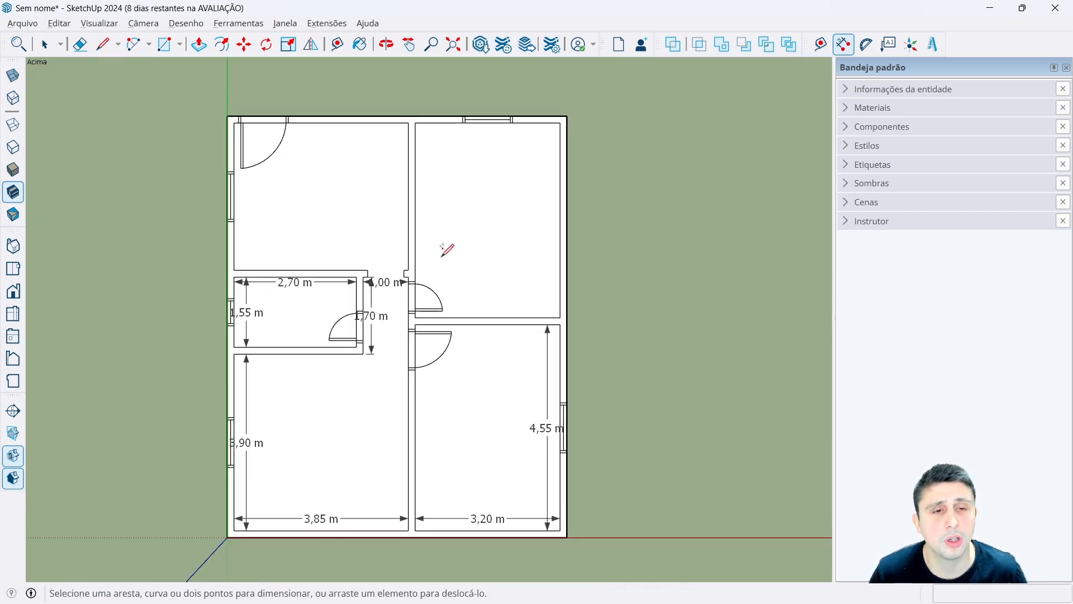
{"action": "scroll", "coordinate": [441, 224], "scroll_direction": "up", "scroll_amount": 2}
{"action": "left_click", "coordinate": [620, 116]}
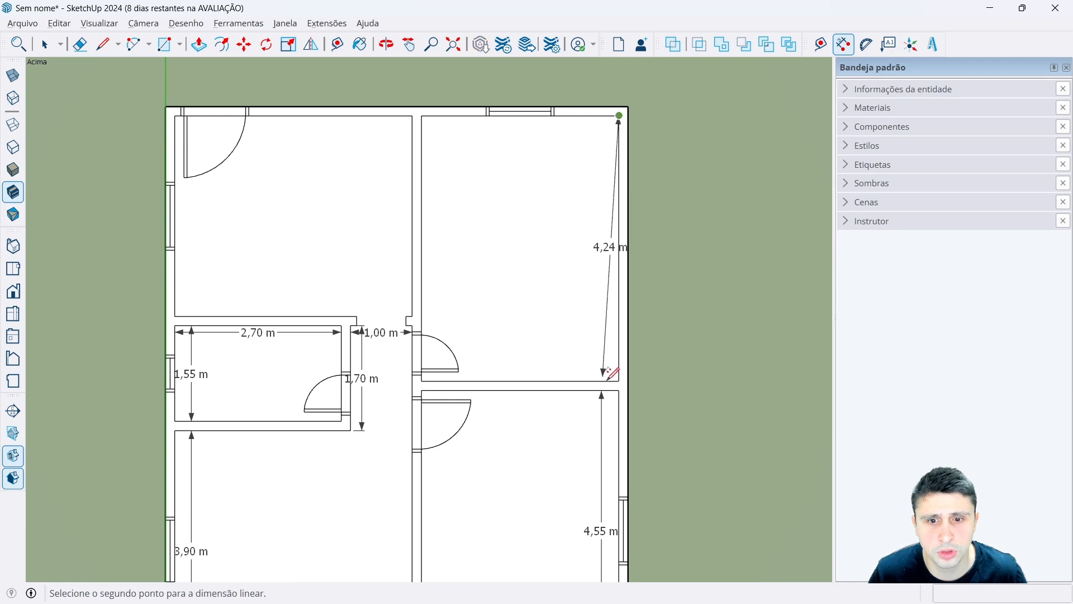
{"action": "left_click", "coordinate": [620, 381]}
{"action": "left_click", "coordinate": [607, 373]}
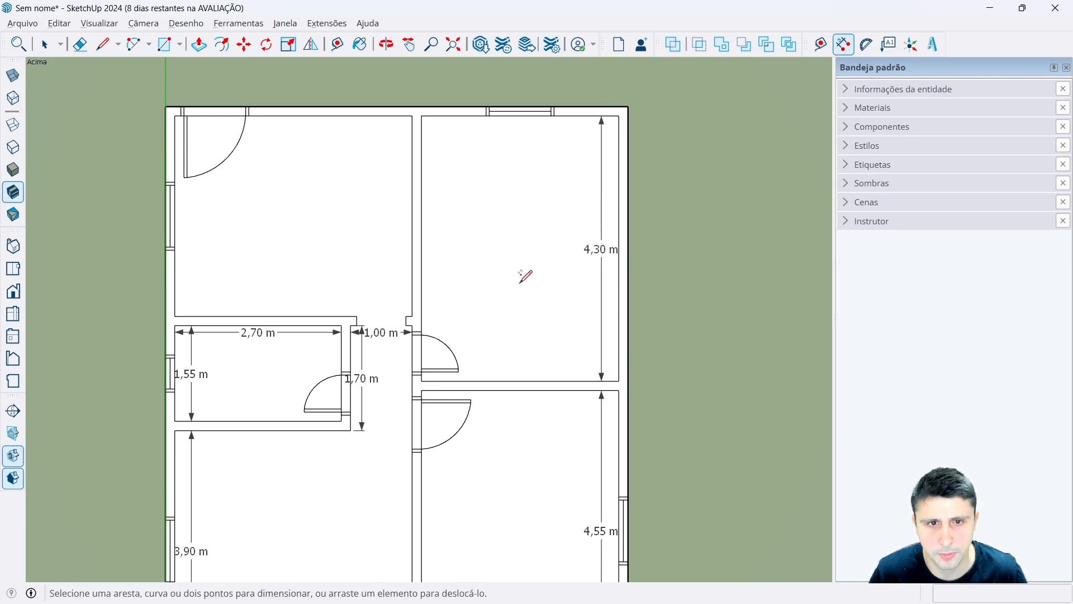
Dimension the upper-left room's inner height between its left corners, placing the dimension just inside the left wall.
{"action": "left_click", "coordinate": [175, 115]}
{"action": "left_click", "coordinate": [175, 315]}
{"action": "left_click", "coordinate": [197, 306]}
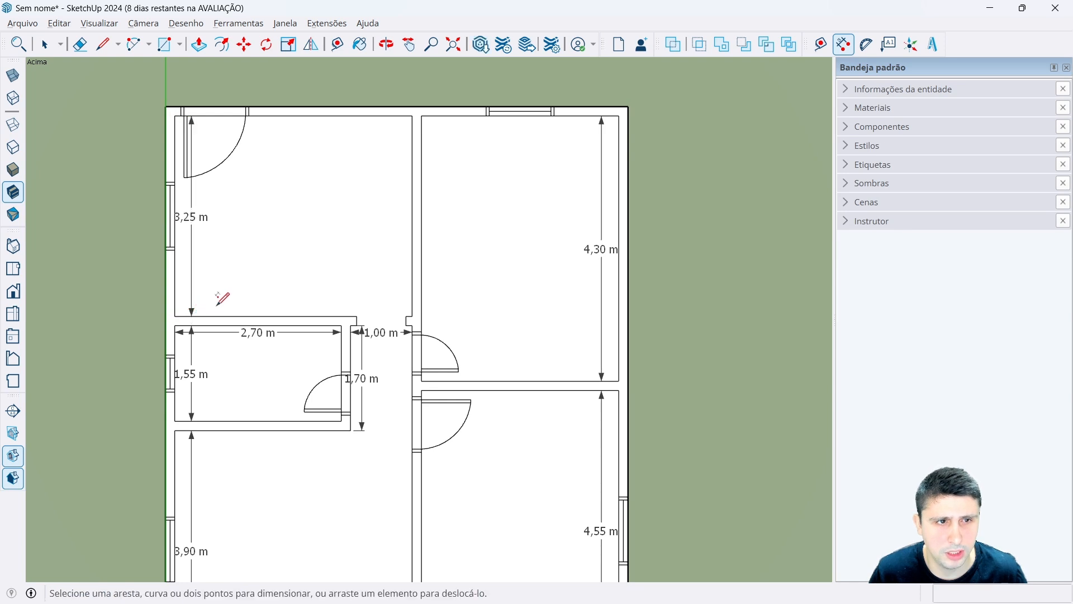
Dimension the inner widths of the upper-right and upper-left rooms, placing both dimensions in line just below the top wall.
{"action": "left_click", "coordinate": [619, 115]}
{"action": "left_click", "coordinate": [422, 115]}
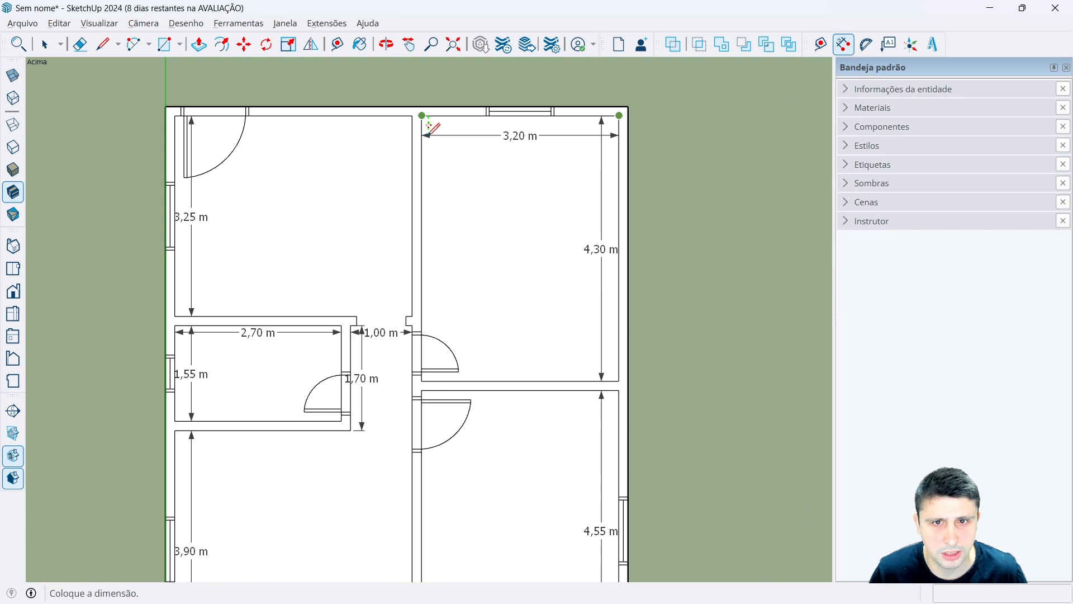
{"action": "left_click", "coordinate": [430, 126]}
{"action": "left_click", "coordinate": [413, 115]}
{"action": "left_click", "coordinate": [176, 115]}
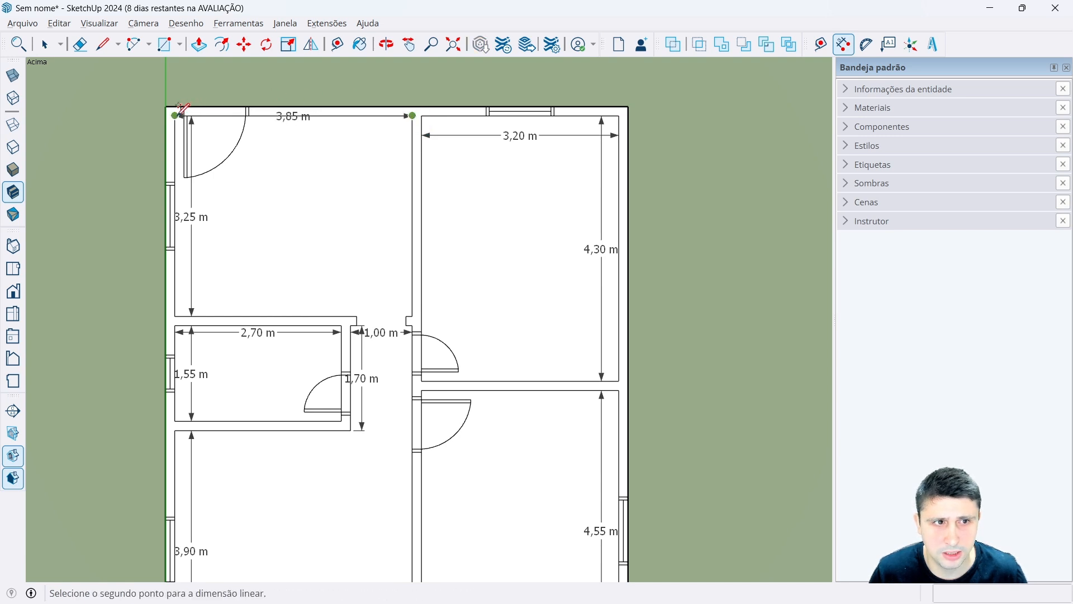
{"action": "left_click", "coordinate": [390, 134]}
{"action": "key", "text": "space"}
Examine the whole floor plan and the placement of all its room dimensions.
{"action": "scroll", "coordinate": [492, 282], "scroll_direction": "down", "scroll_amount": 5}
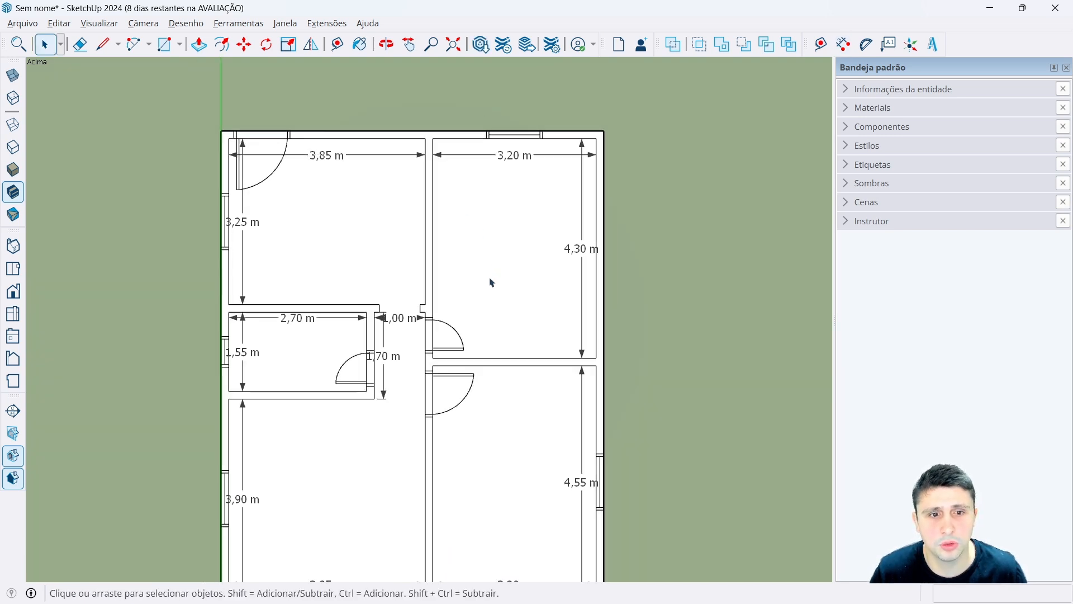
{"action": "scroll", "coordinate": [436, 348], "scroll_direction": "up", "scroll_amount": 3}
{"action": "scroll", "coordinate": [471, 301], "scroll_direction": "down", "scroll_amount": 1}
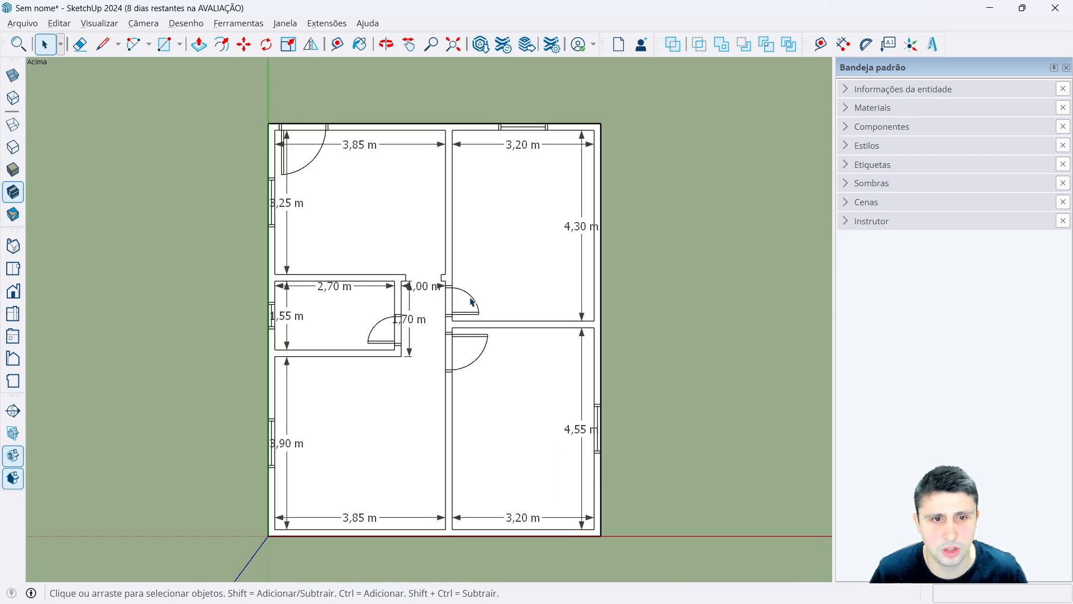
{"action": "scroll", "coordinate": [470, 319], "scroll_direction": "up", "scroll_amount": 2}
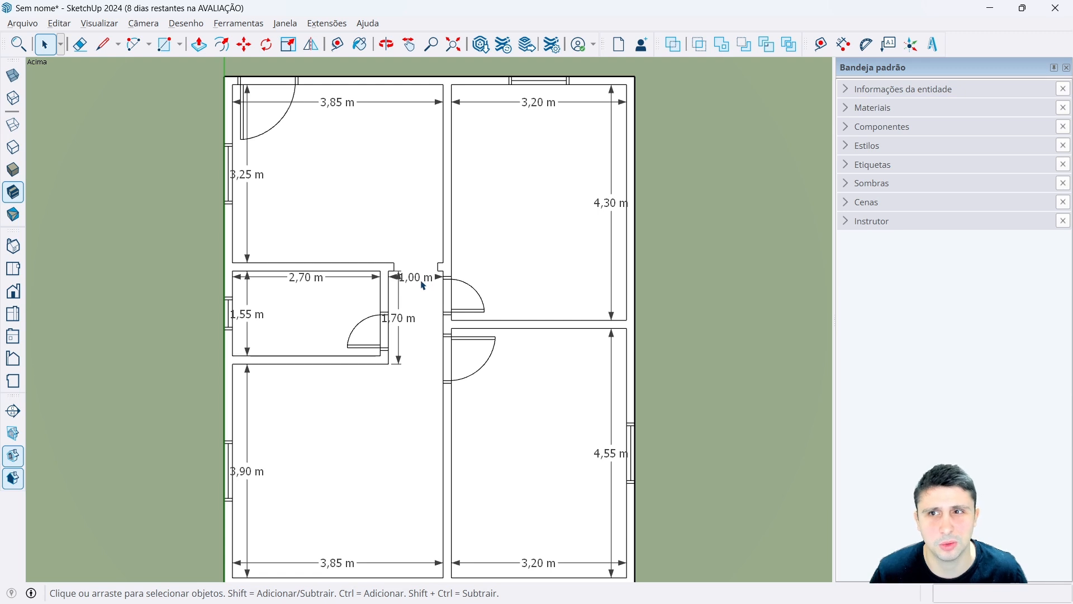
{"action": "scroll", "coordinate": [510, 266], "scroll_direction": "down", "scroll_amount": 1}
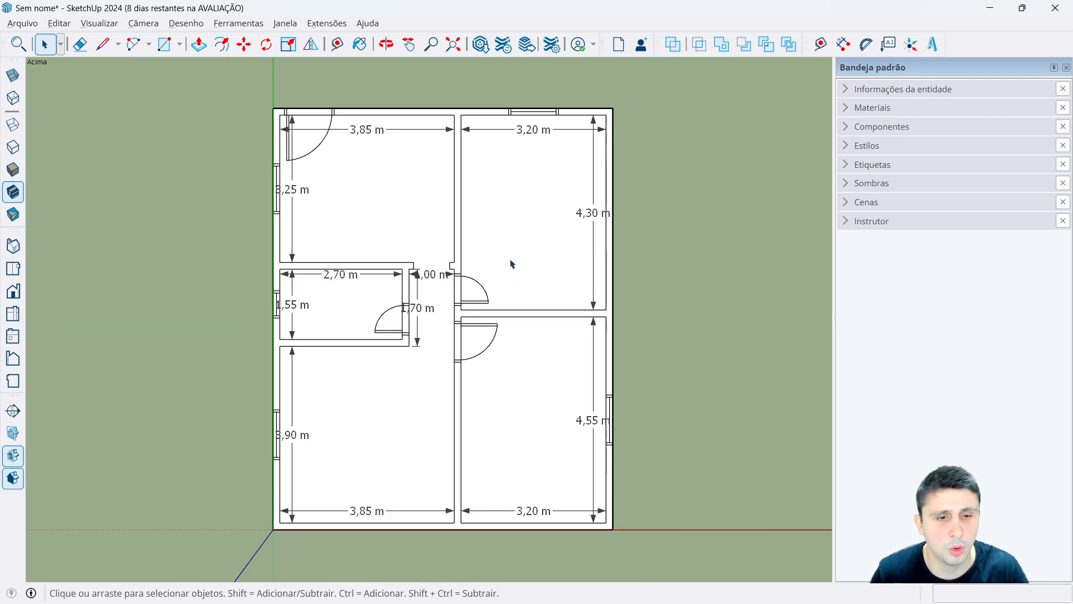
{"action": "scroll", "coordinate": [495, 297], "scroll_direction": "up", "scroll_amount": 1}
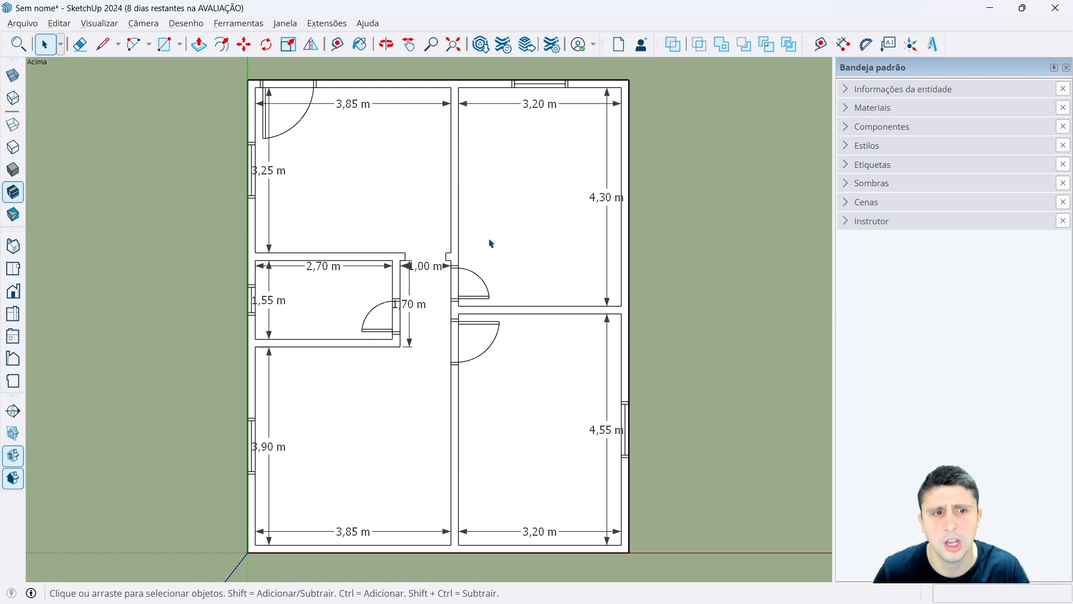
{"action": "scroll", "coordinate": [480, 253], "scroll_direction": "down", "scroll_amount": 2}
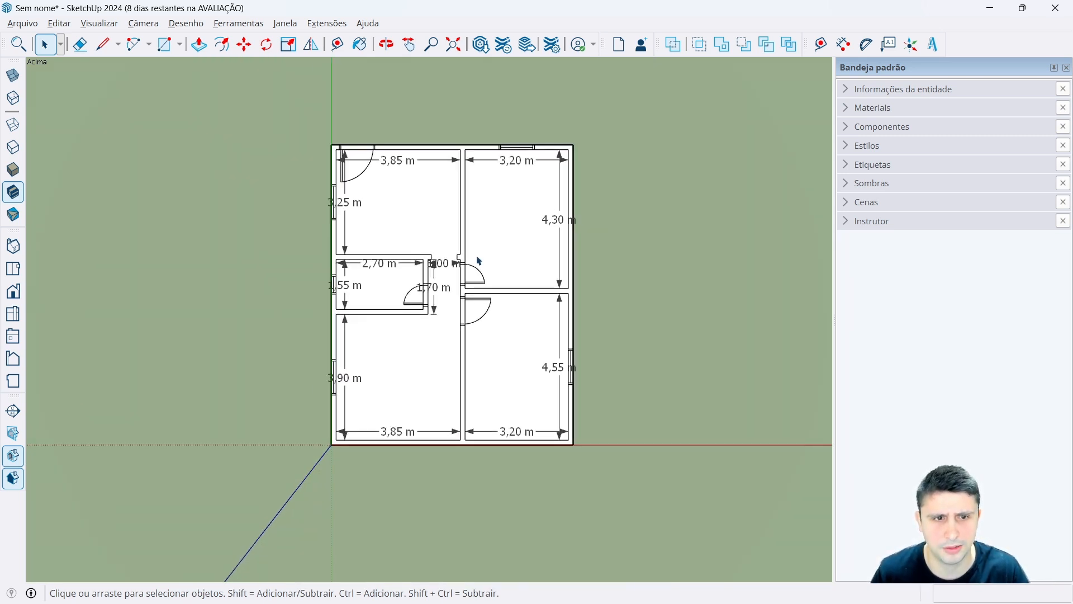
{"action": "scroll", "coordinate": [472, 258], "scroll_direction": "up", "scroll_amount": 3}
{"action": "scroll", "coordinate": [470, 257], "scroll_direction": "down", "scroll_amount": 1}
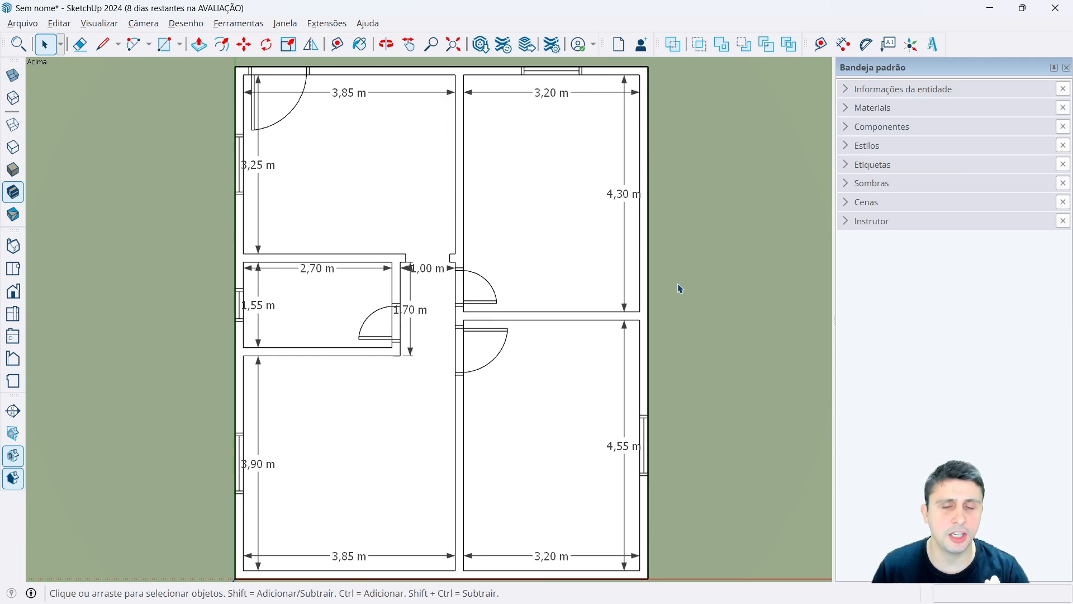
Set the text position of the upper-right room's height dimension to Início exterior.
{"action": "left_click", "coordinate": [623, 200]}
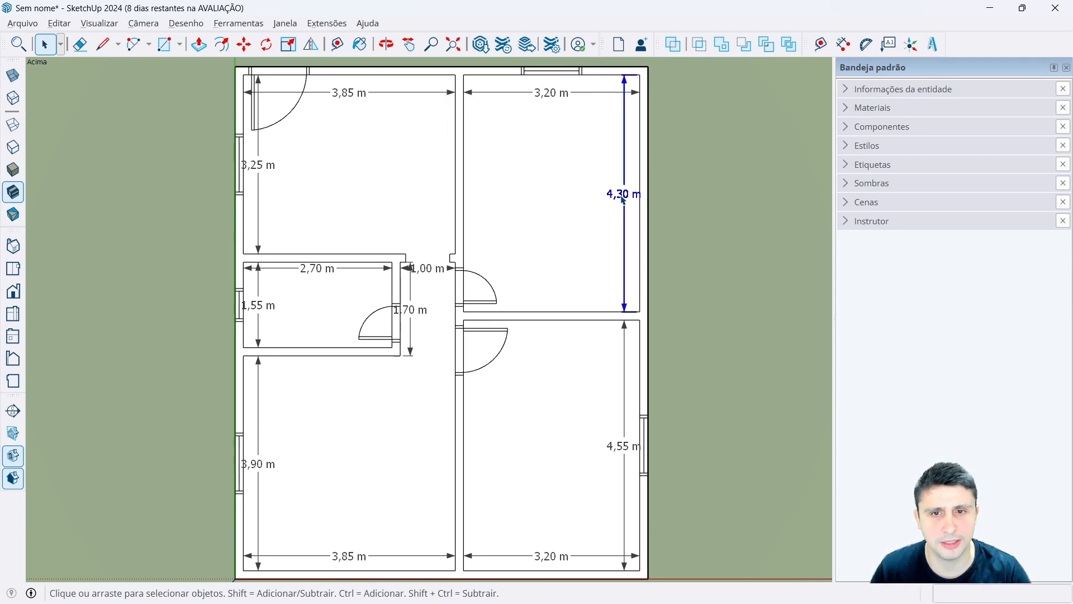
{"action": "right_click", "coordinate": [622, 197]}
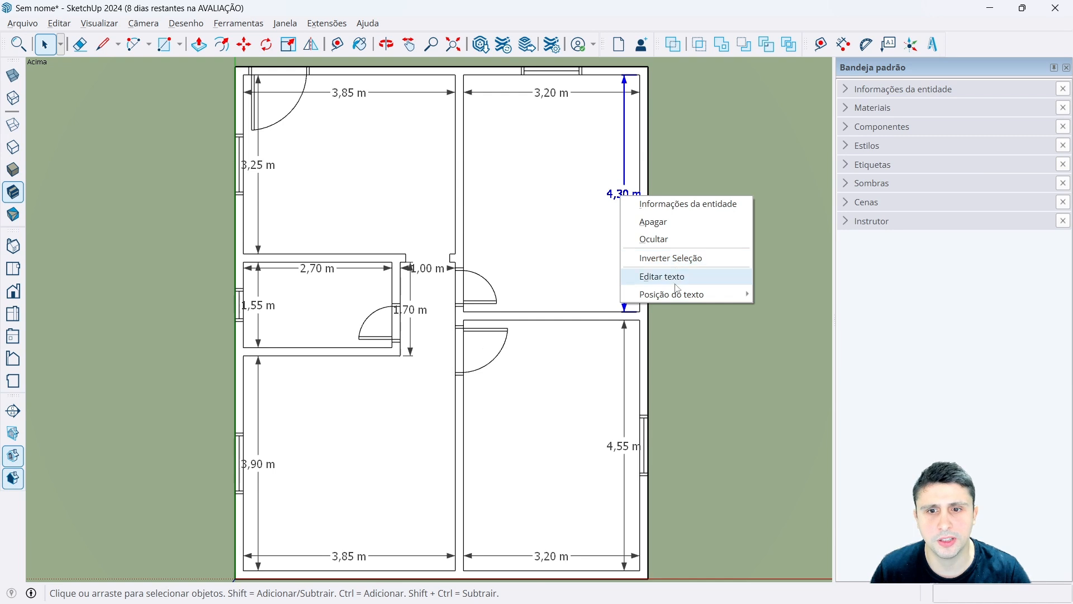
{"action": "mouse_move", "coordinate": [675, 296]}
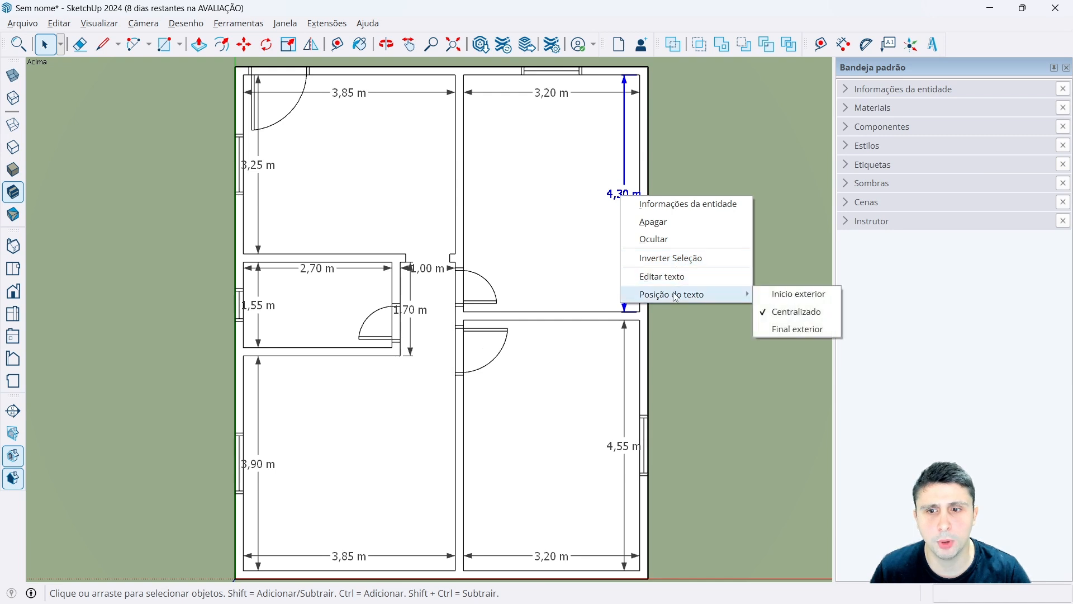
{"action": "left_click", "coordinate": [770, 295]}
Change the text position of the upper-right room's height dimension to Final exterior.
{"action": "right_click", "coordinate": [624, 166]}
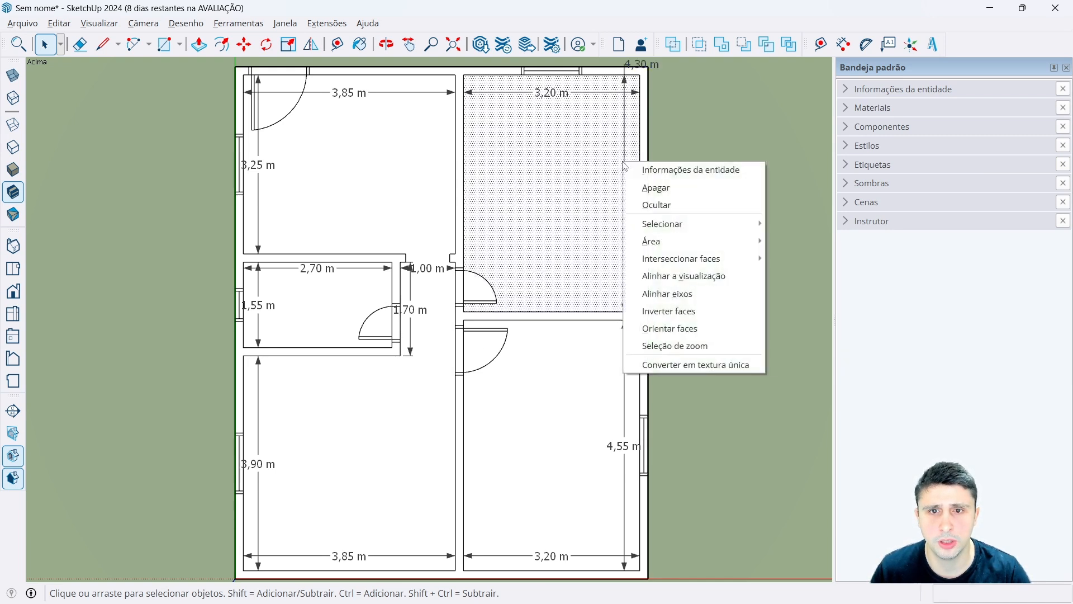
{"action": "left_click", "coordinate": [637, 66]}
{"action": "right_click", "coordinate": [626, 148]}
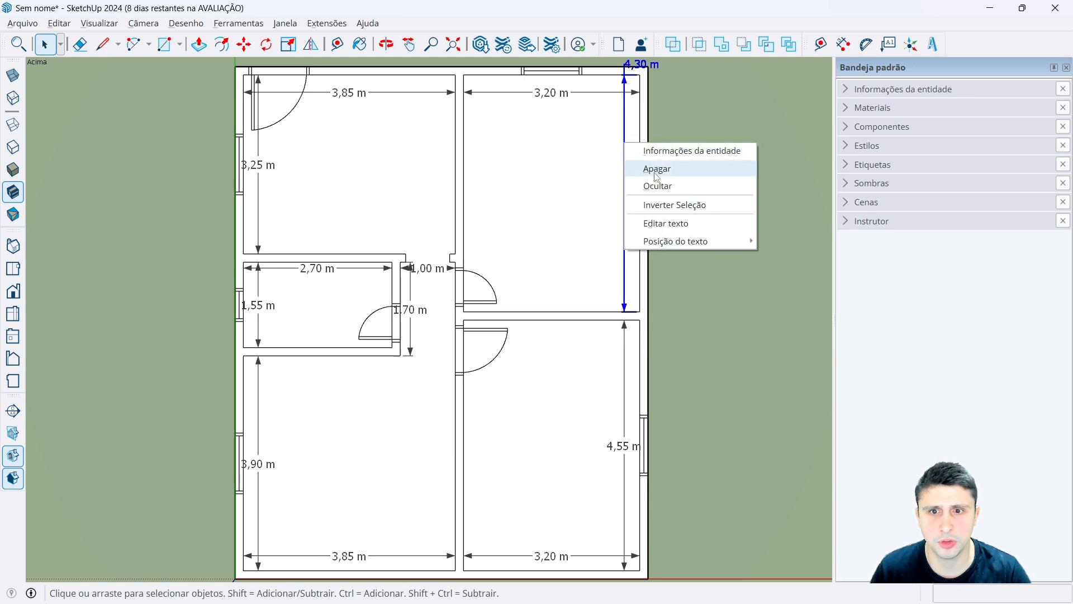
{"action": "mouse_move", "coordinate": [738, 240]}
{"action": "left_click", "coordinate": [777, 274]}
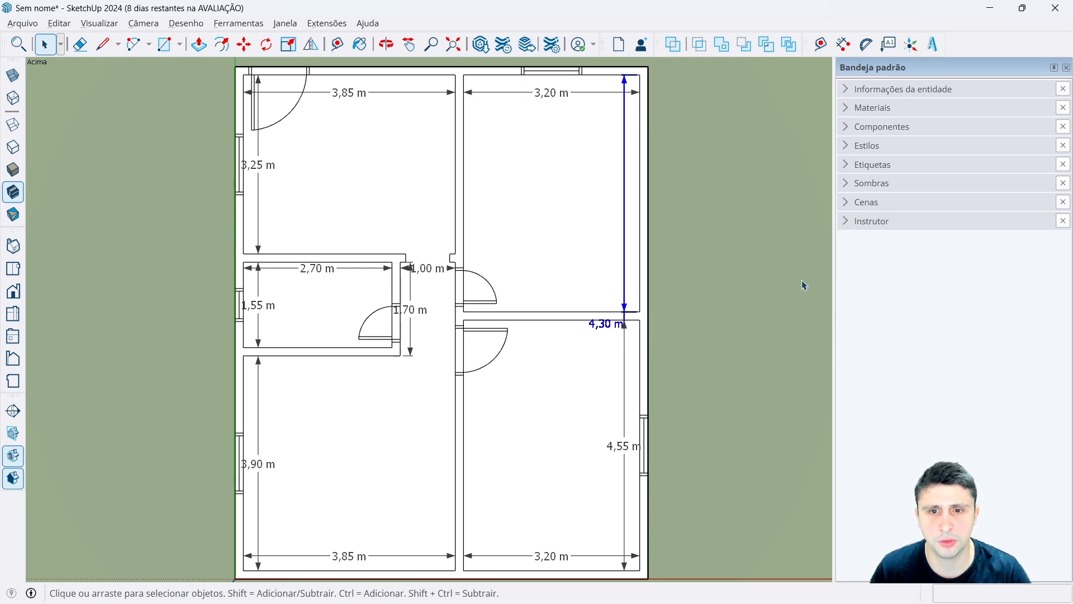
Return the text position of the upper-right room's height dimension to Centralizado and deselect it.
{"action": "right_click", "coordinate": [624, 210]}
{"action": "mouse_move", "coordinate": [716, 305]}
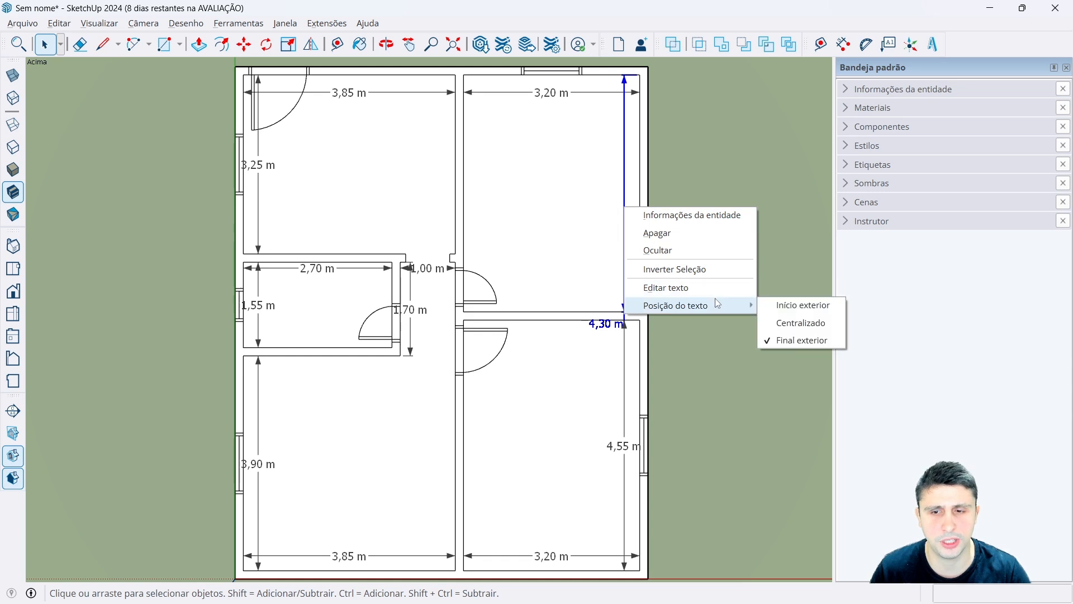
{"action": "left_click", "coordinate": [795, 324]}
{"action": "left_click", "coordinate": [730, 288]}
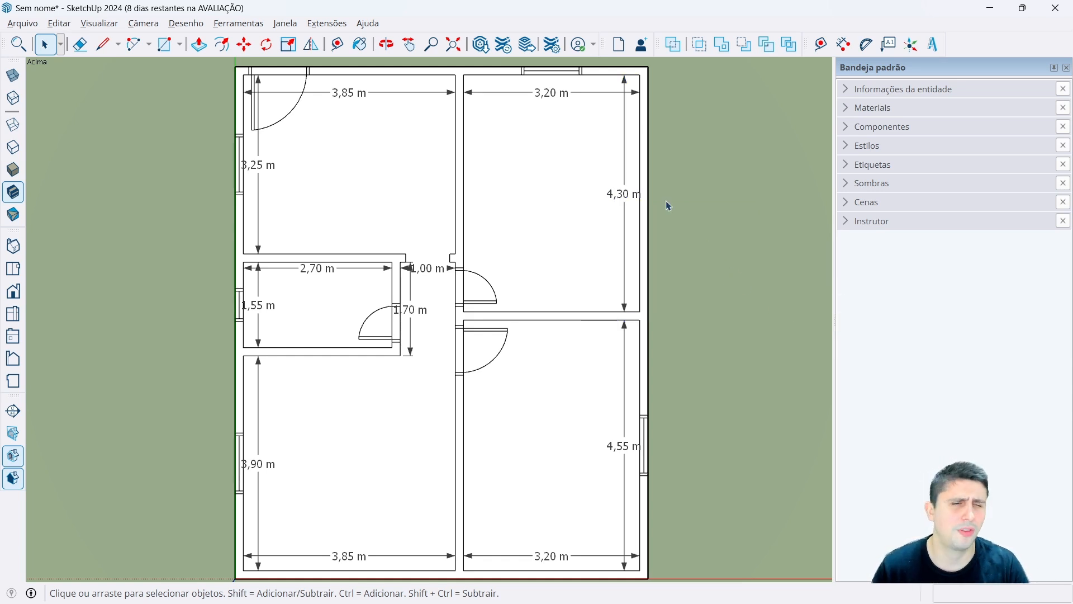
Set the model's dimension text size to 10 points in the model information settings.
{"action": "left_click", "coordinate": [287, 24]}
{"action": "left_click", "coordinate": [330, 94]}
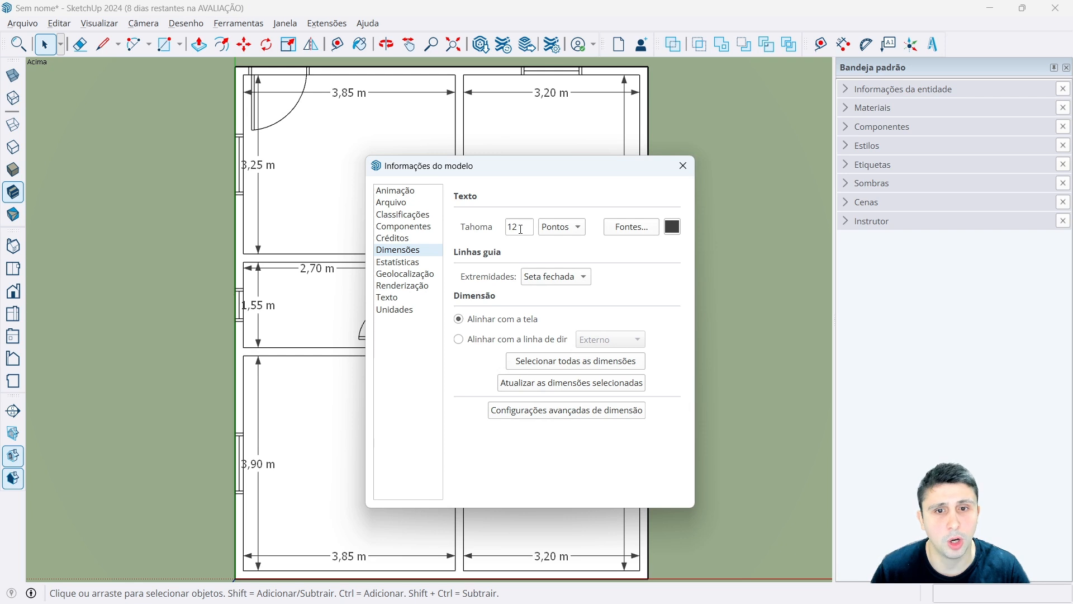
{"action": "left_click", "coordinate": [557, 229]}
{"action": "left_click", "coordinate": [525, 231]}
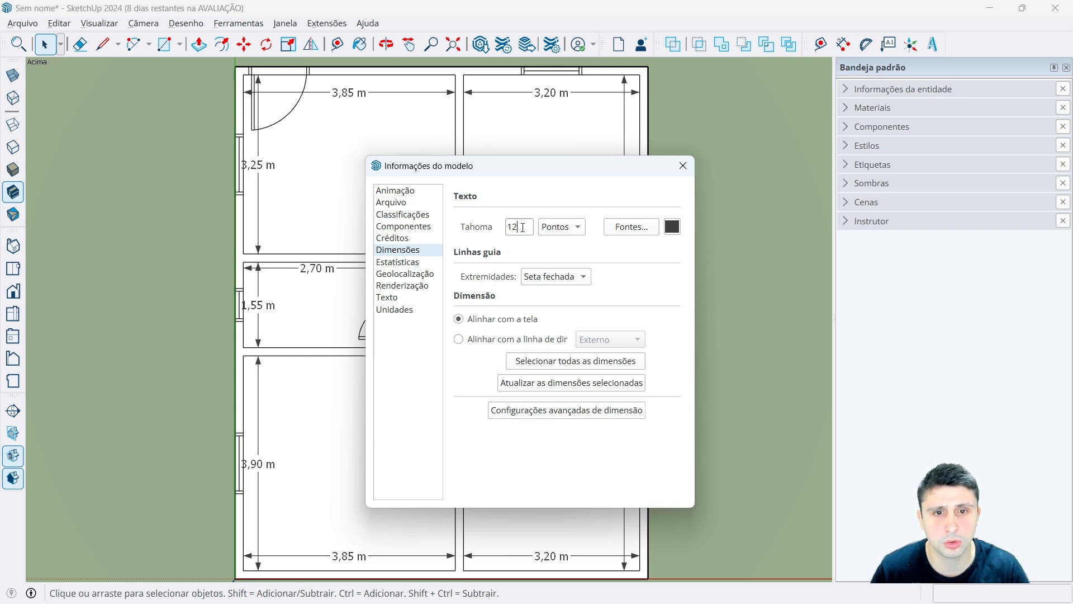
{"action": "type", "text": "10"}
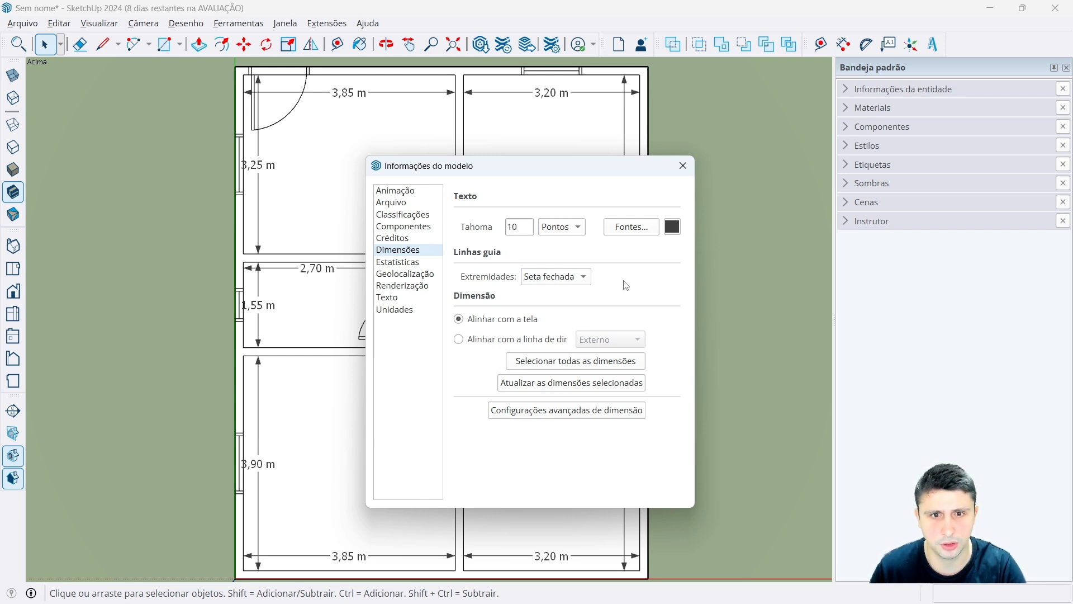
{"action": "left_click", "coordinate": [683, 166]}
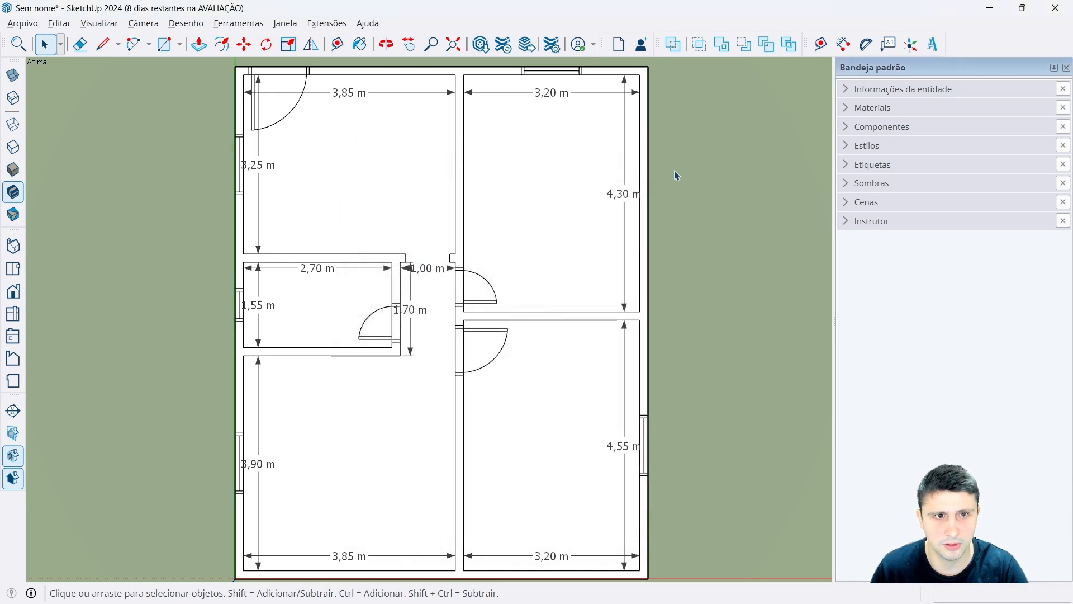
Set the endpoint style of the model's dimension lines to Traço.
{"action": "left_click", "coordinate": [285, 23]}
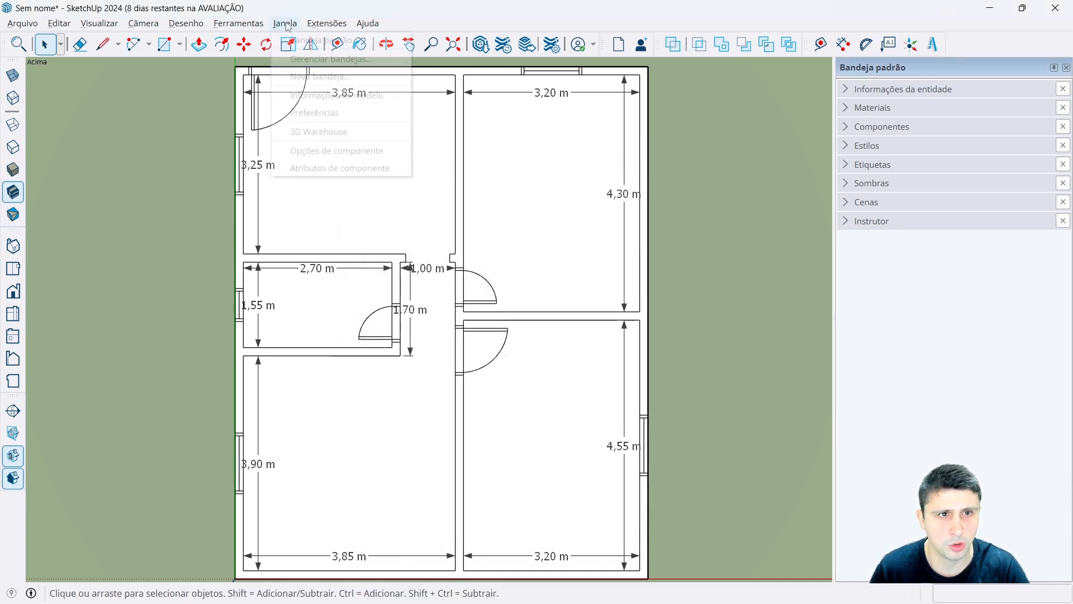
{"action": "left_click", "coordinate": [313, 96]}
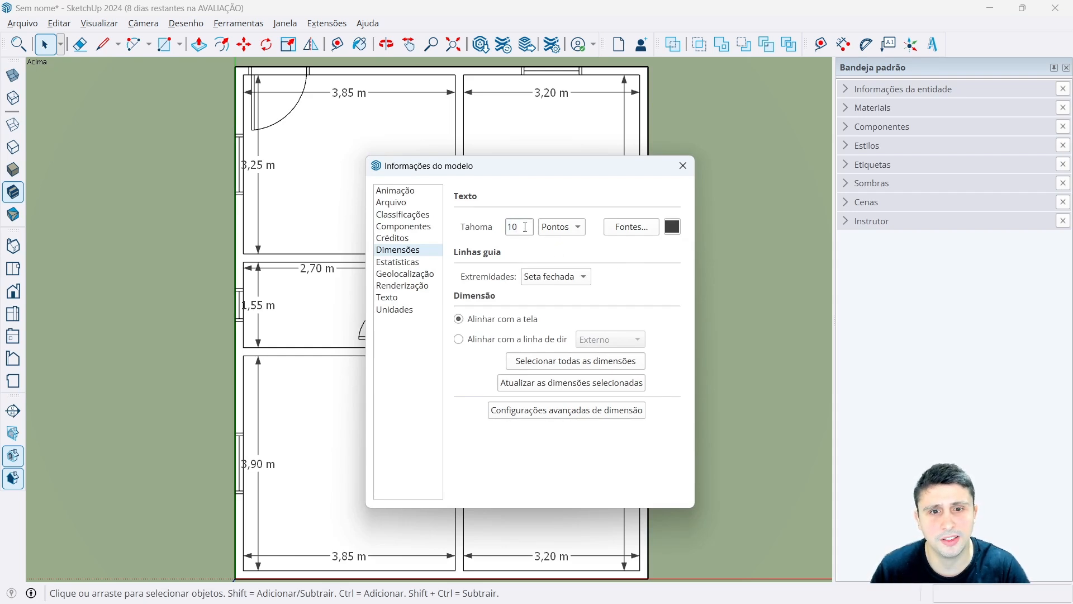
{"action": "left_click", "coordinate": [553, 277]}
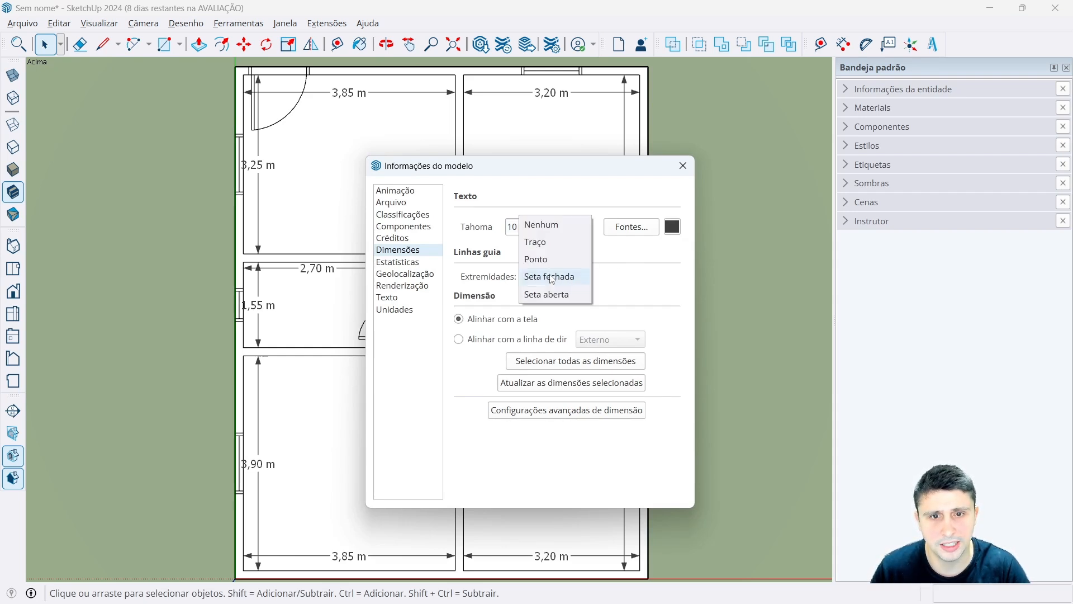
{"action": "left_click", "coordinate": [540, 243]}
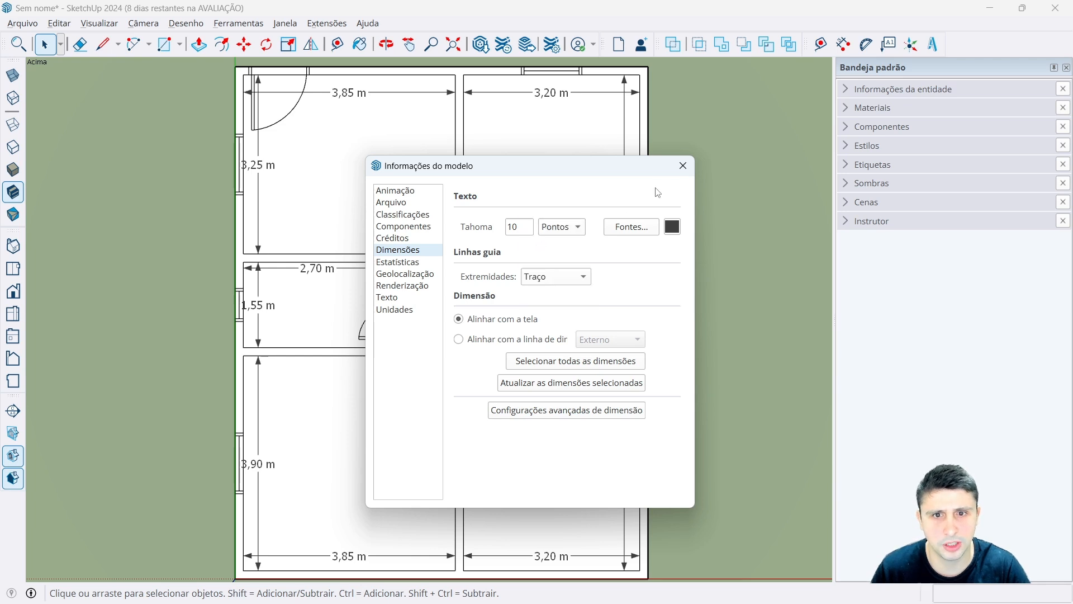
{"action": "left_click", "coordinate": [676, 169]}
Place a trial width dimension across the upper-right room above its door, then delete it.
{"action": "left_click", "coordinate": [843, 48]}
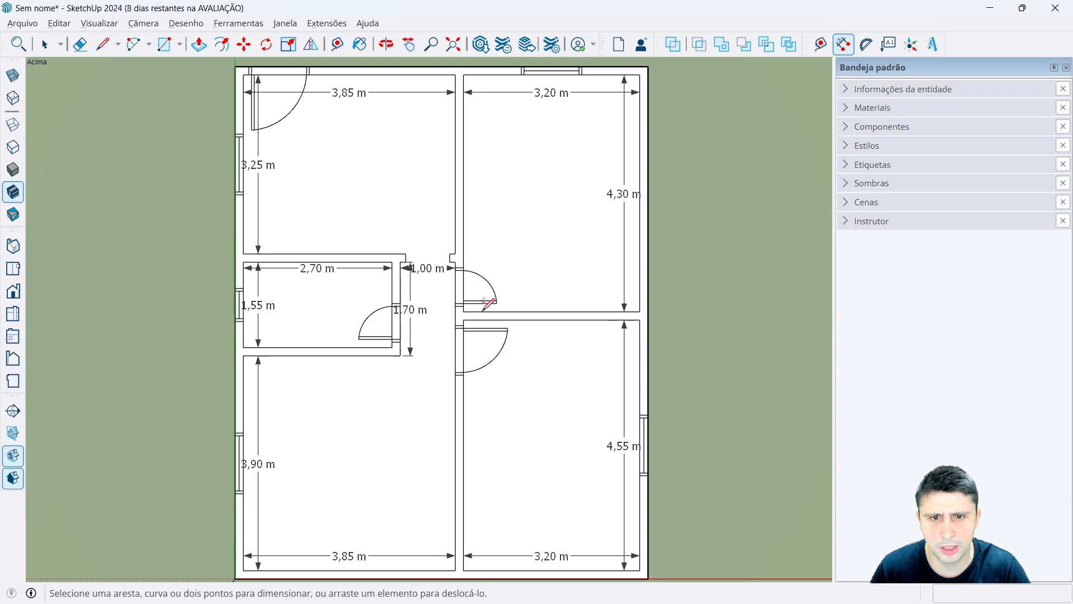
{"action": "left_click", "coordinate": [463, 311]}
{"action": "left_click", "coordinate": [640, 310]}
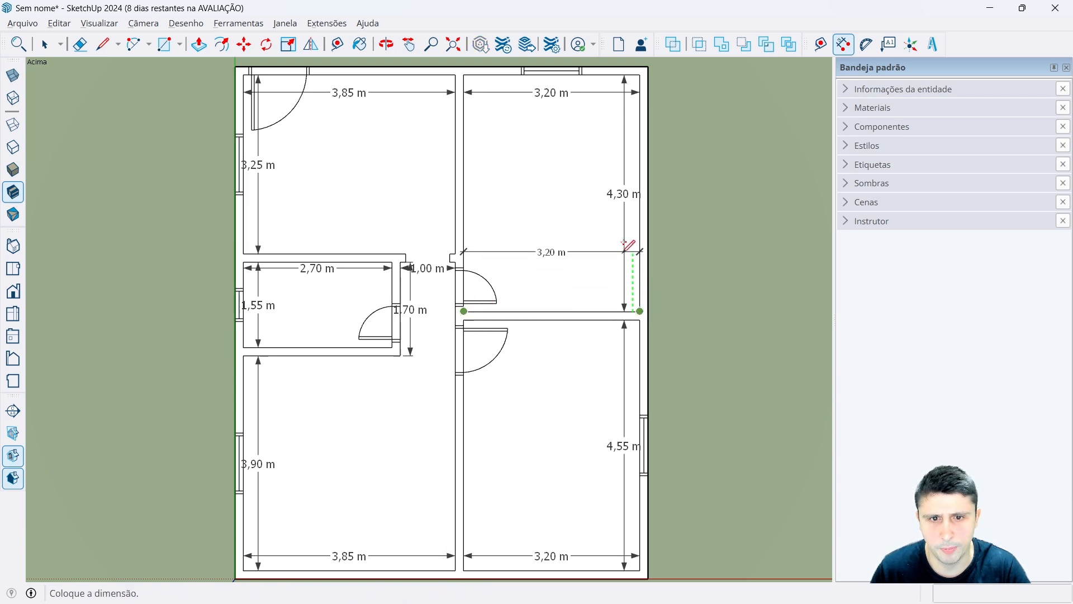
{"action": "left_click", "coordinate": [609, 232]}
{"action": "key", "text": "space"}
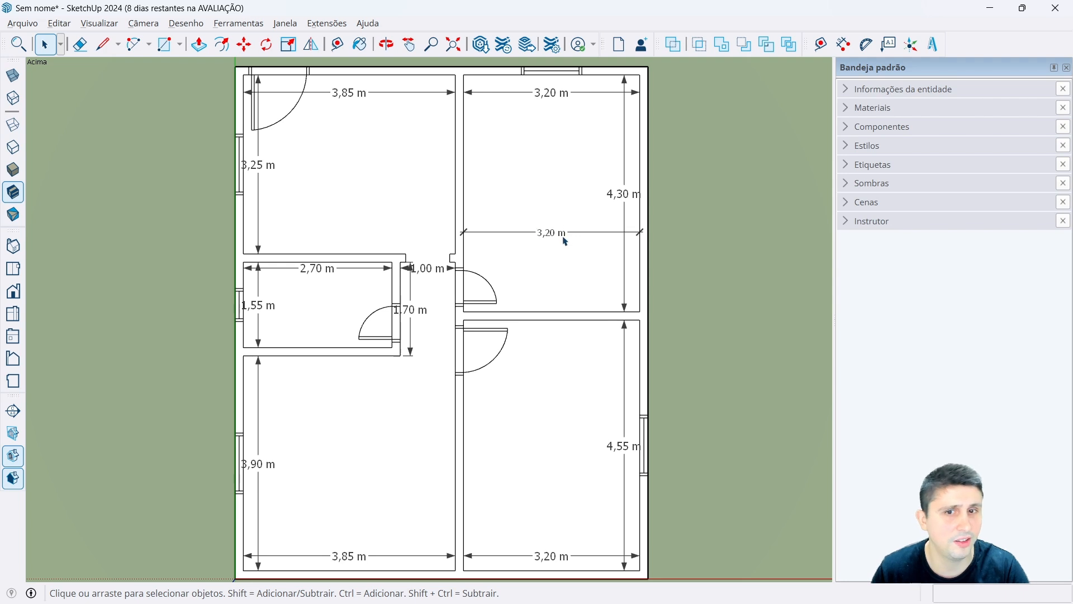
{"action": "left_click", "coordinate": [520, 235]}
{"action": "key", "text": "Delete"}
Restore the model's dimension settings to 12-point text and Seta fechada endpoints, keeping the existing text colour.
{"action": "left_click", "coordinate": [285, 23]}
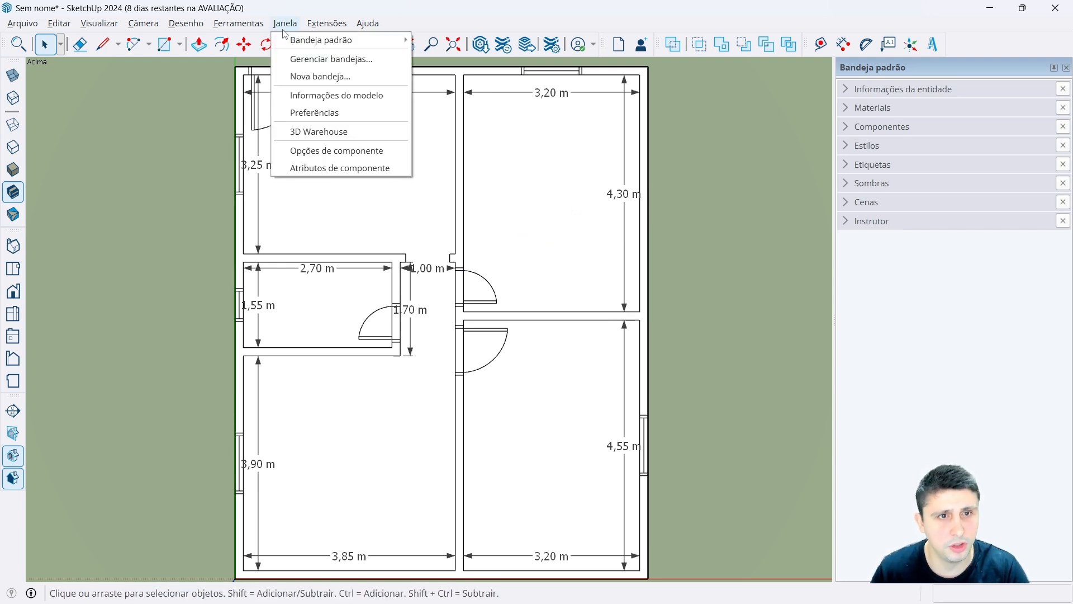
{"action": "left_click", "coordinate": [327, 93]}
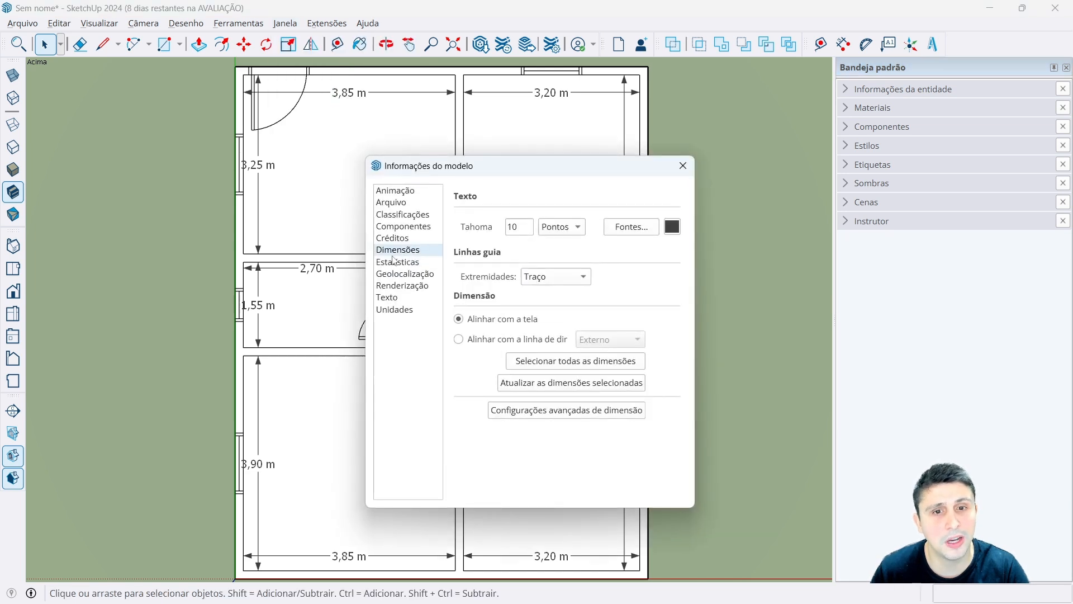
{"action": "double_click", "coordinate": [515, 227]}
{"action": "type", "text": "12"}
{"action": "left_click", "coordinate": [552, 275]}
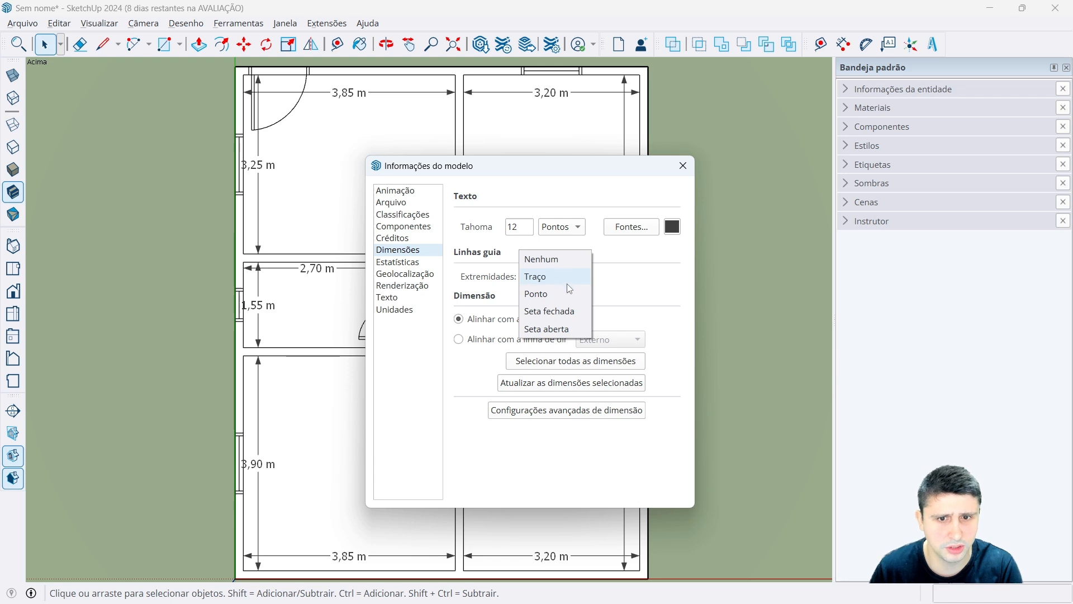
{"action": "left_click", "coordinate": [555, 317]}
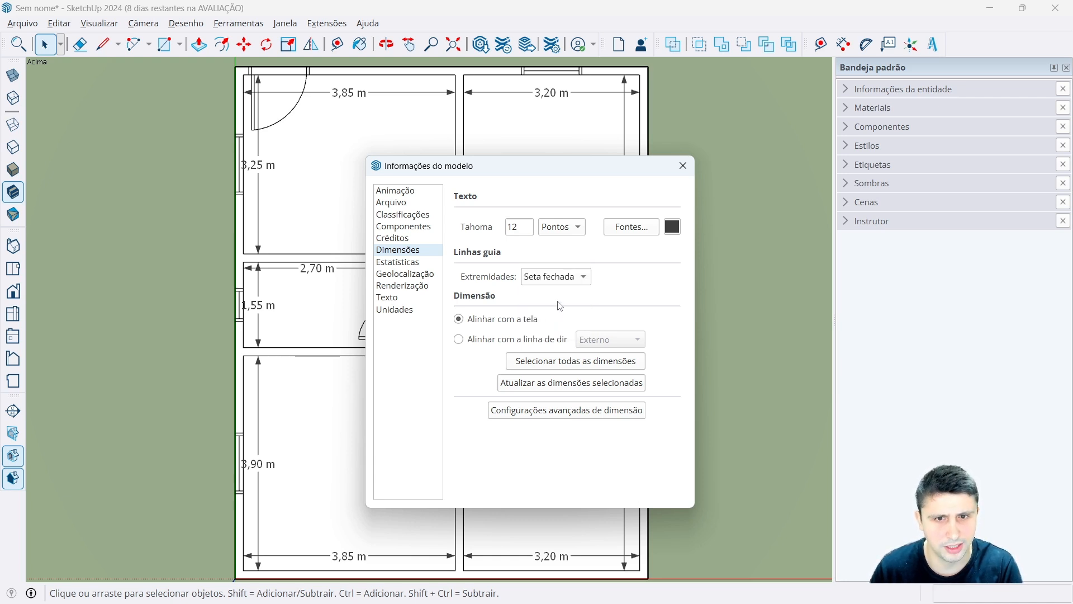
{"action": "left_click", "coordinate": [672, 226]}
{"action": "left_click", "coordinate": [633, 213]}
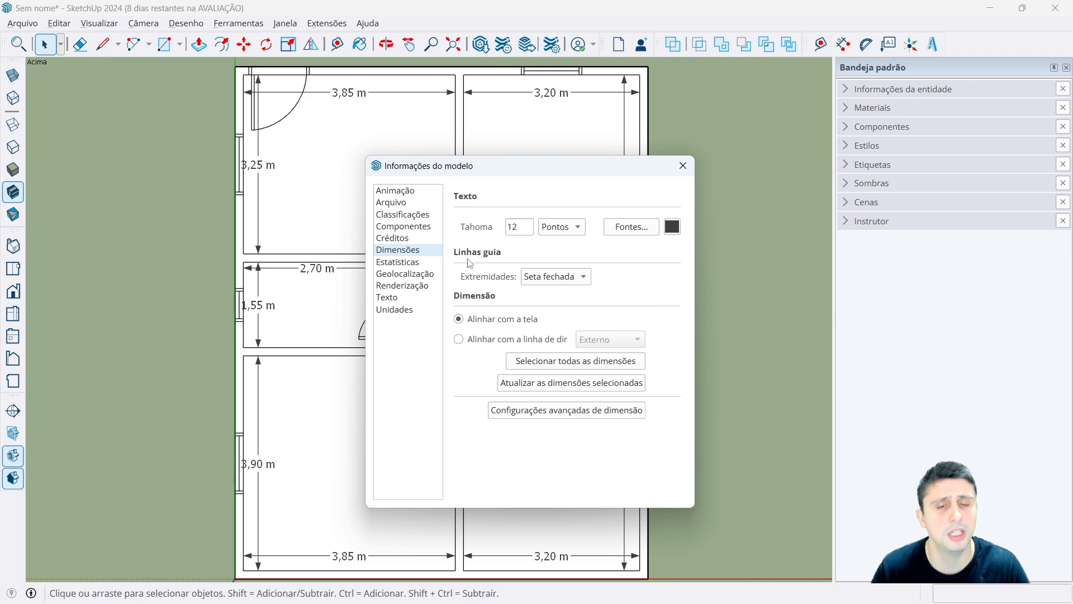
{"action": "left_click", "coordinate": [683, 166]}
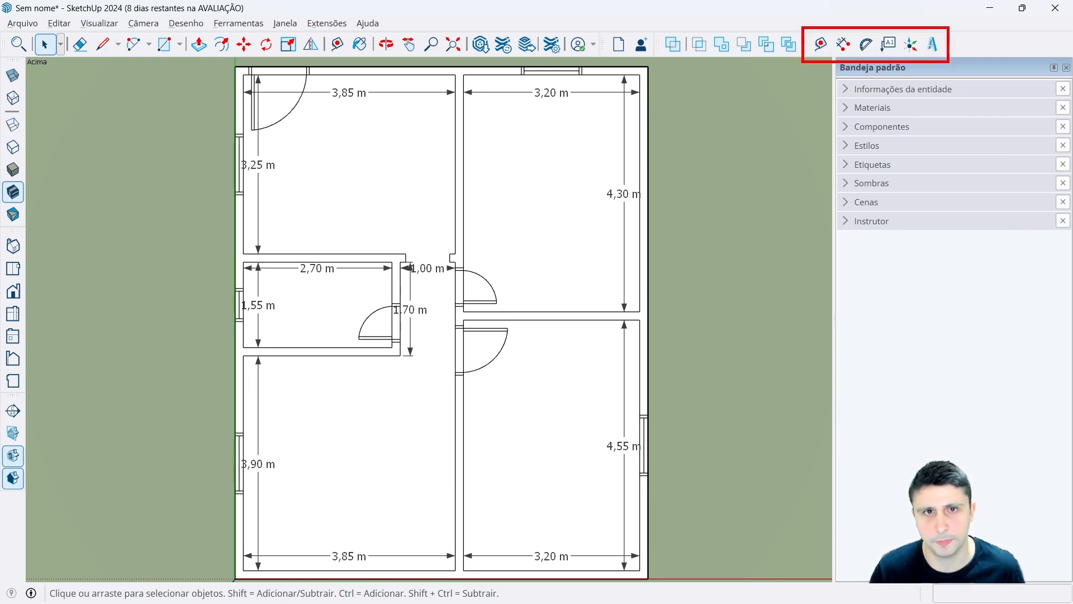
{"action": "left_click", "coordinate": [927, 53]}
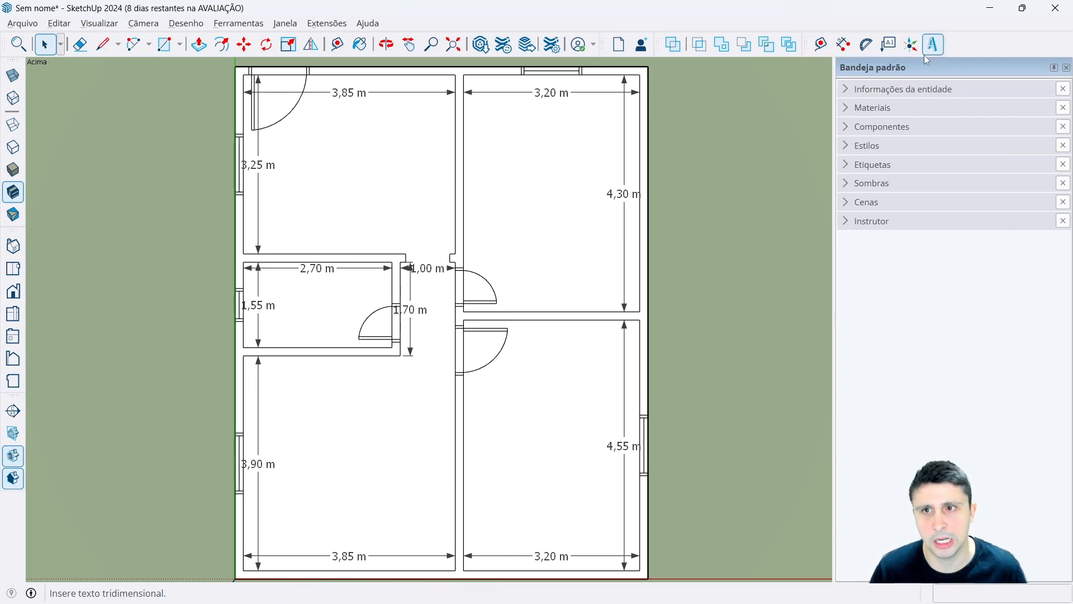
{"action": "left_click", "coordinate": [889, 51]}
{"action": "left_click", "coordinate": [325, 438]}
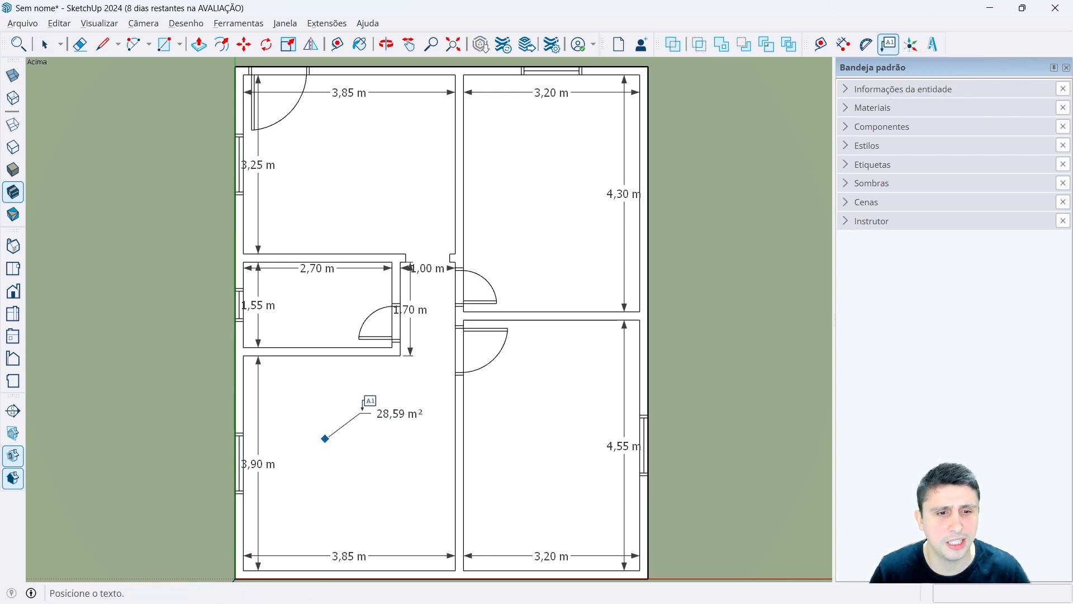
{"action": "key", "text": "Escape"}
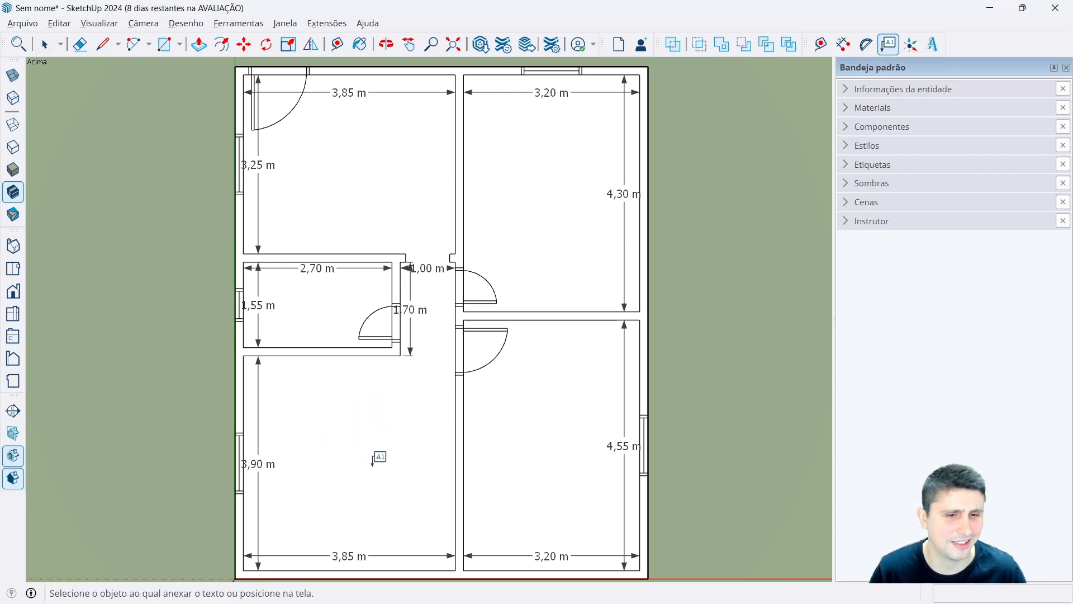
{"action": "key", "text": "space"}
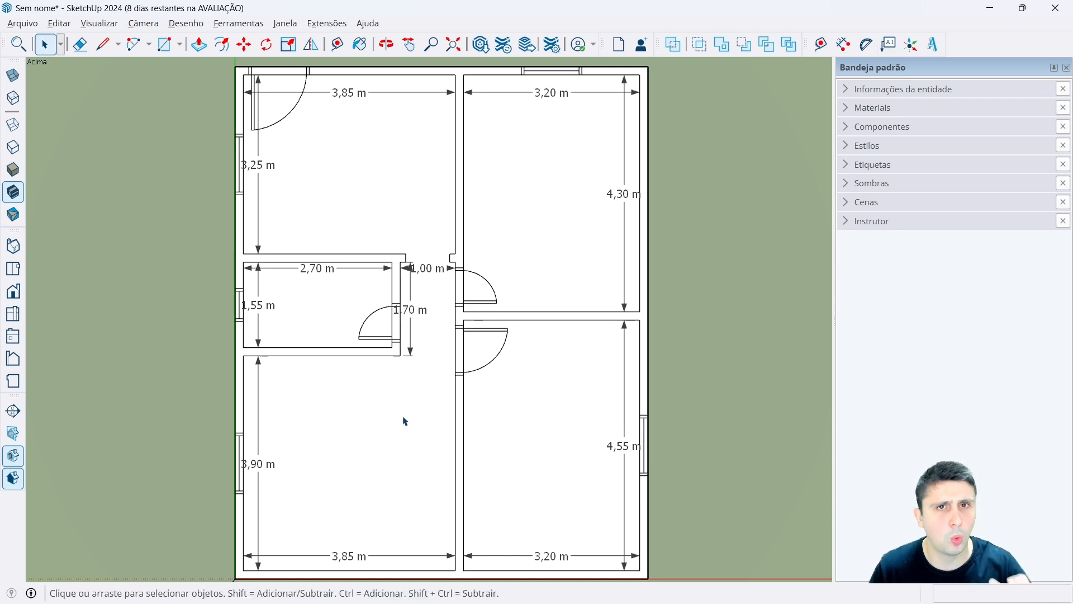
Compose a 3D text reading SALA in Verdana Regular, centre-aligned, 0,25 m high, filled and without extrusion.
{"action": "left_click", "coordinate": [933, 44]}
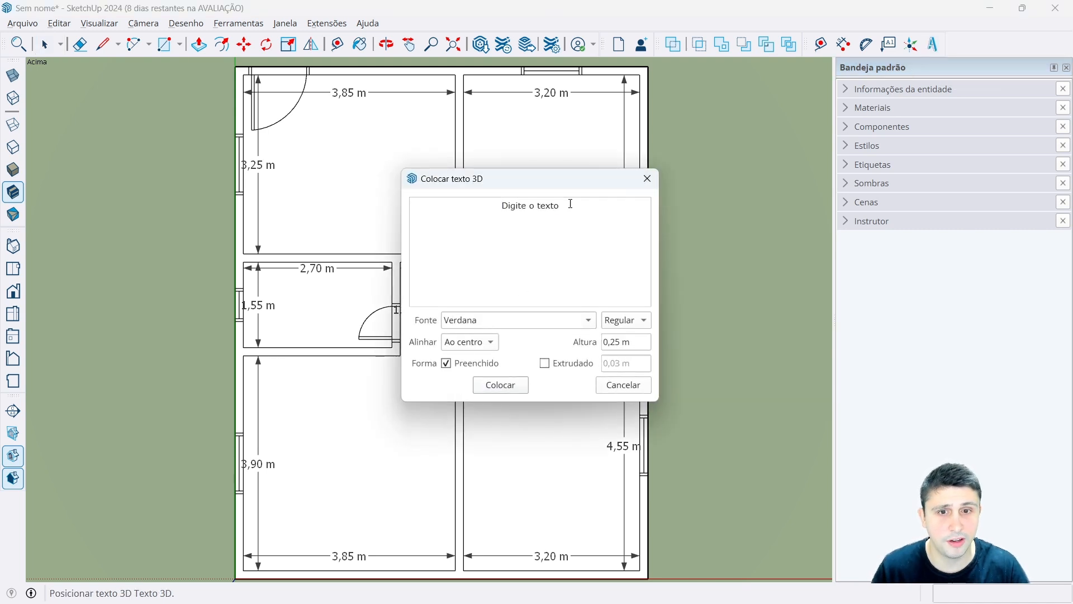
{"action": "left_click_drag", "start_coordinate": [571, 203], "coordinate": [491, 203]}
{"action": "key", "text": "Caps_Lock"}
{"action": "type", "text": "SALA"}
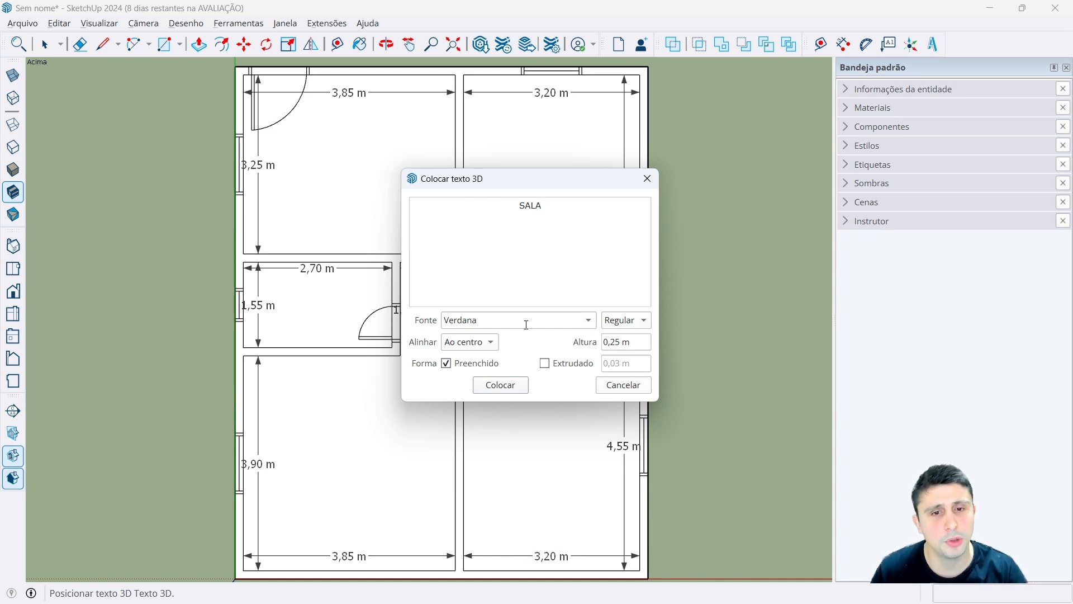
{"action": "left_click", "coordinate": [554, 323]}
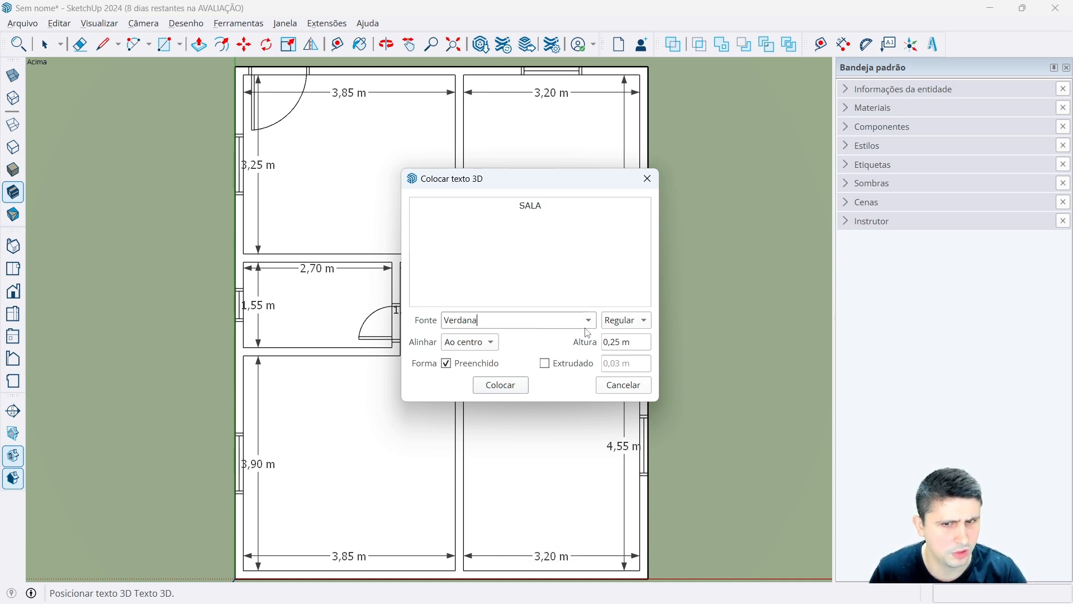
{"action": "left_click", "coordinate": [488, 342]}
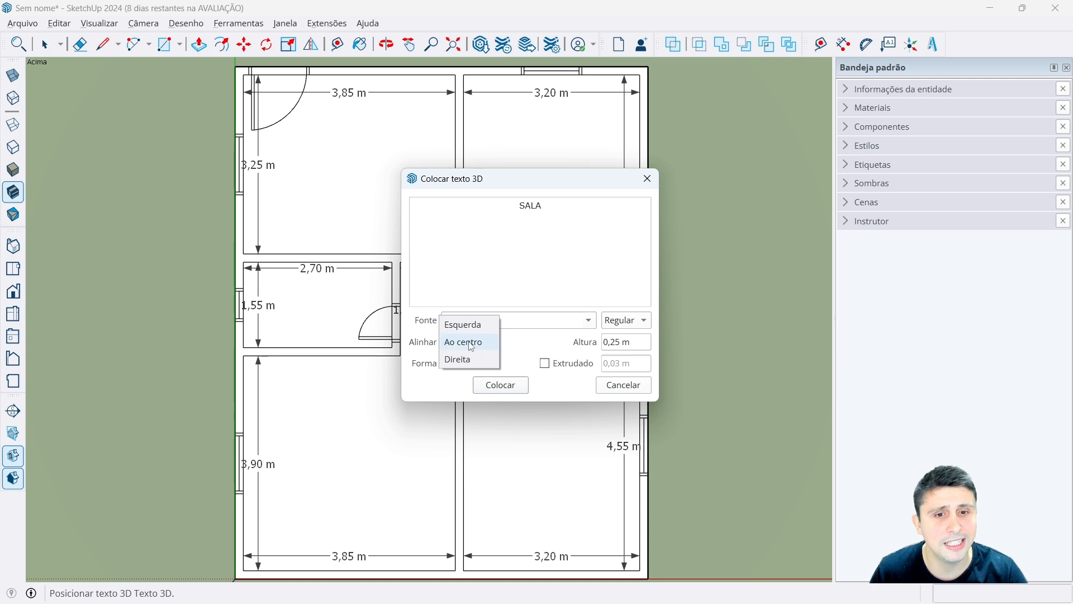
{"action": "left_click", "coordinate": [471, 342]}
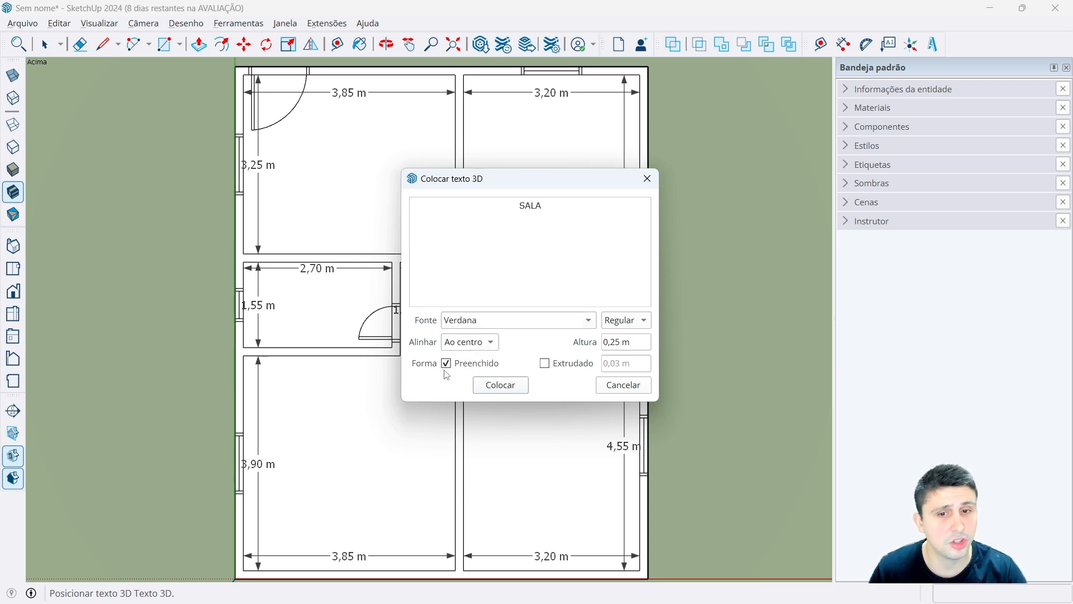
{"action": "left_click", "coordinate": [544, 363]}
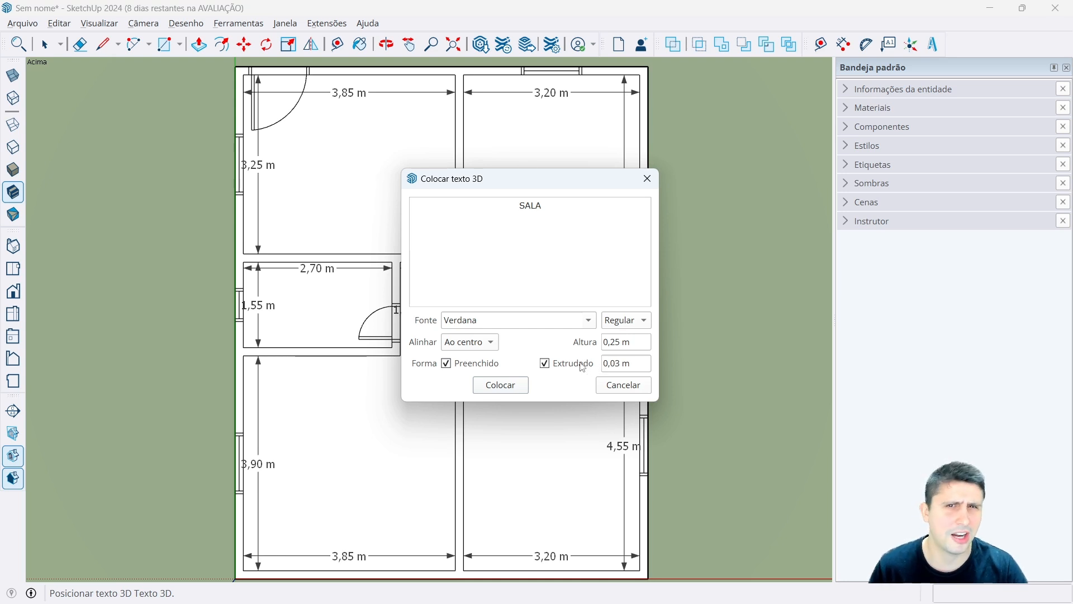
{"action": "left_click", "coordinate": [545, 365]}
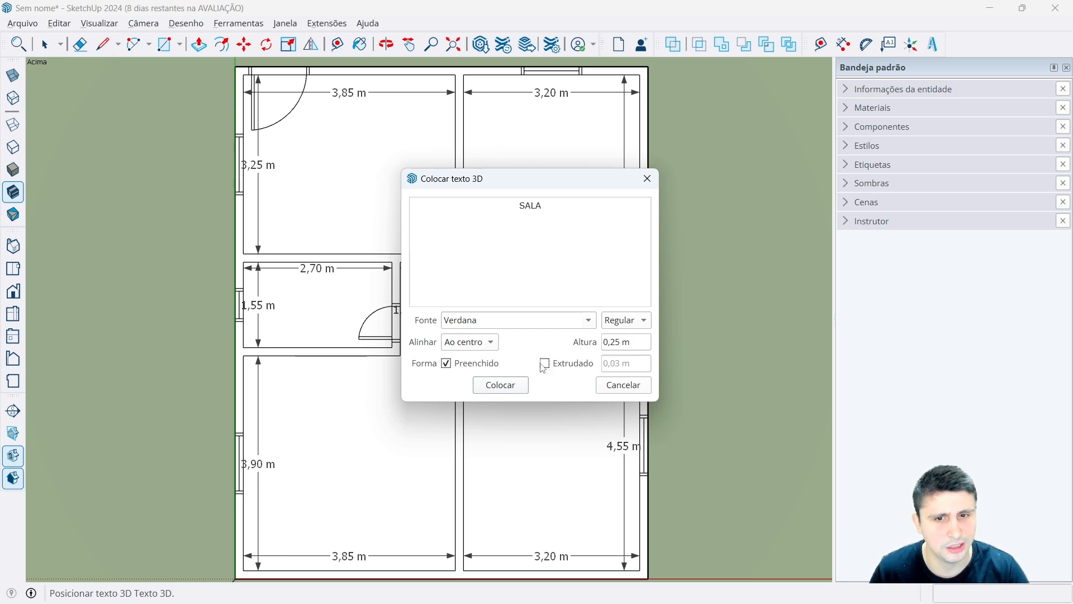
Place the SALA 3D text in the middle of the plan's lower-left room and deselect it.
{"action": "left_click", "coordinate": [501, 385]}
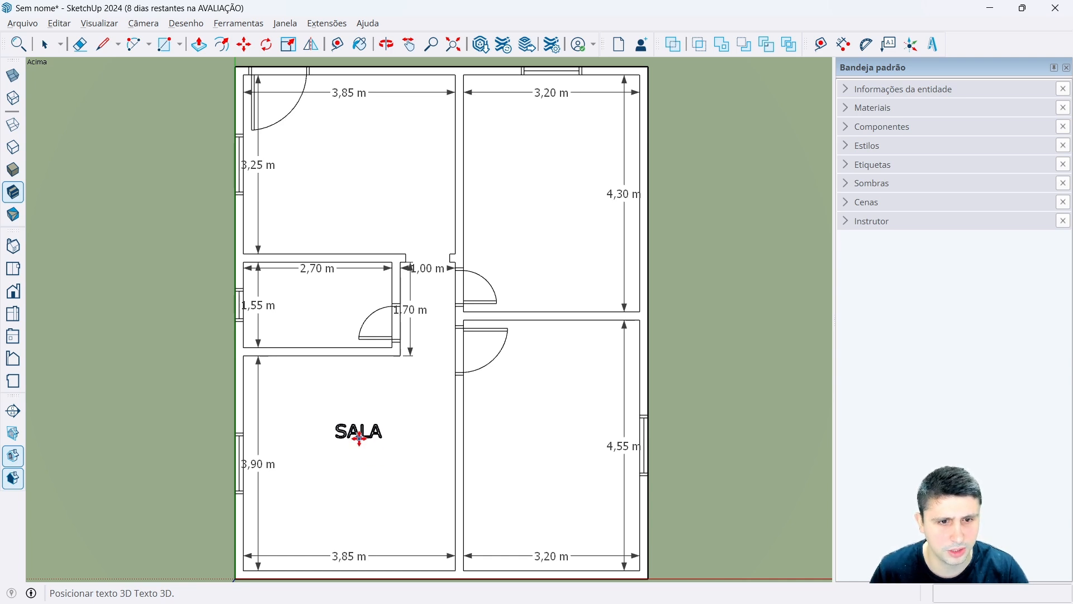
{"action": "left_click", "coordinate": [358, 437]}
{"action": "key", "text": "space"}
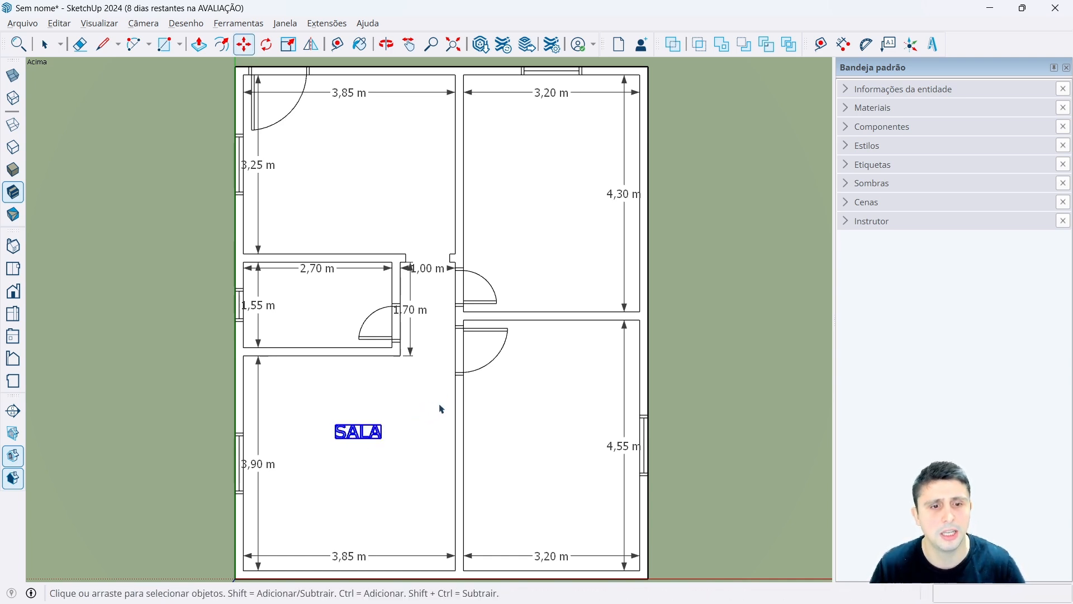
{"action": "left_click", "coordinate": [729, 379]}
{"action": "scroll", "coordinate": [724, 372], "scroll_direction": "down", "scroll_amount": 1}
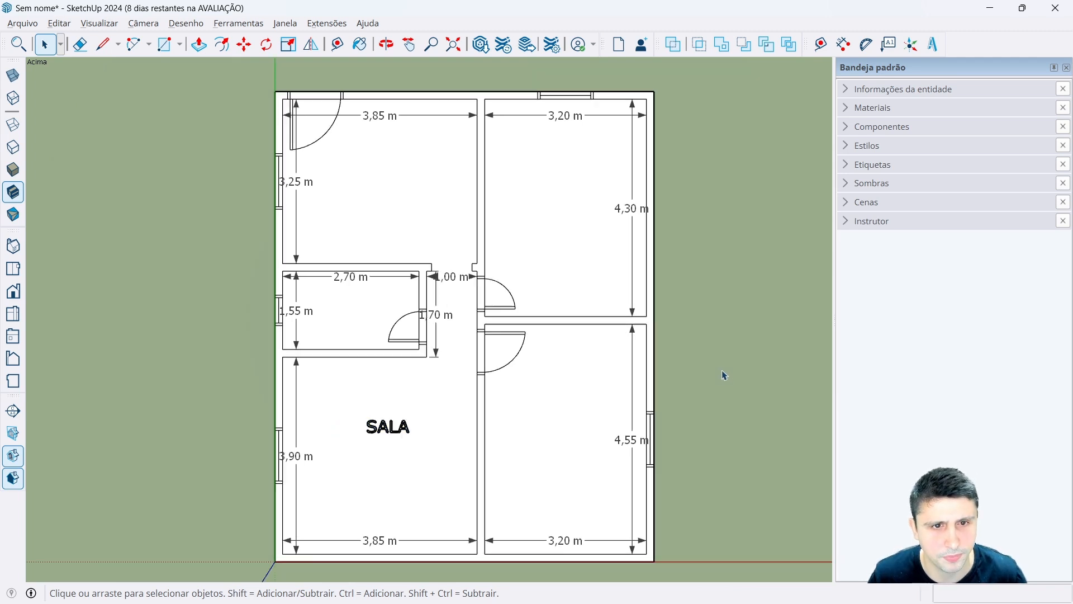
{"action": "scroll", "coordinate": [355, 479], "scroll_direction": "up", "scroll_amount": 3}
{"action": "scroll", "coordinate": [462, 407], "scroll_direction": "up", "scroll_amount": 2}
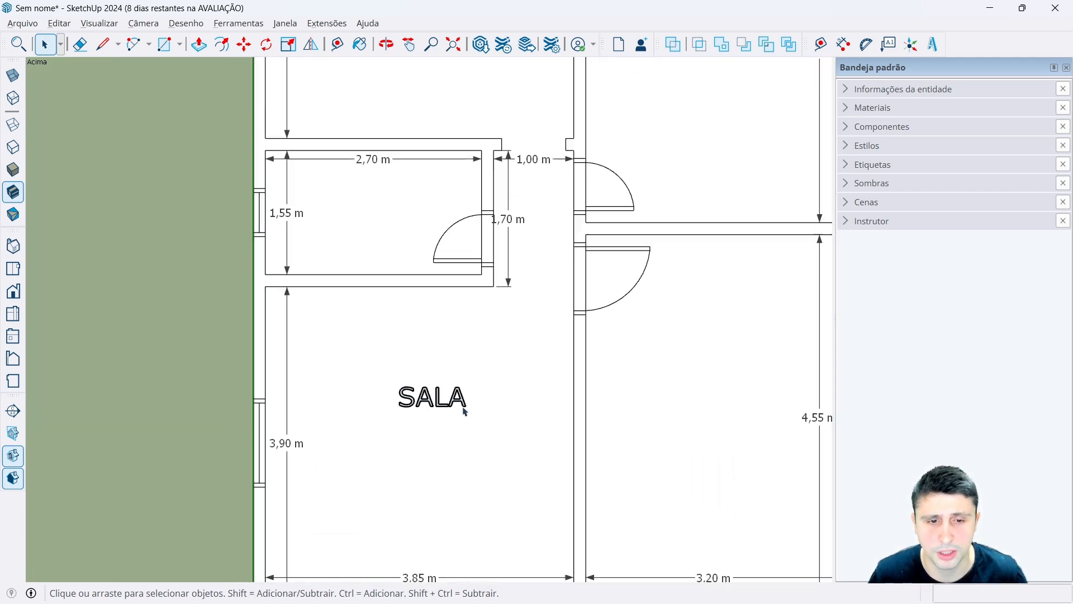
{"action": "left_click", "coordinate": [933, 45]}
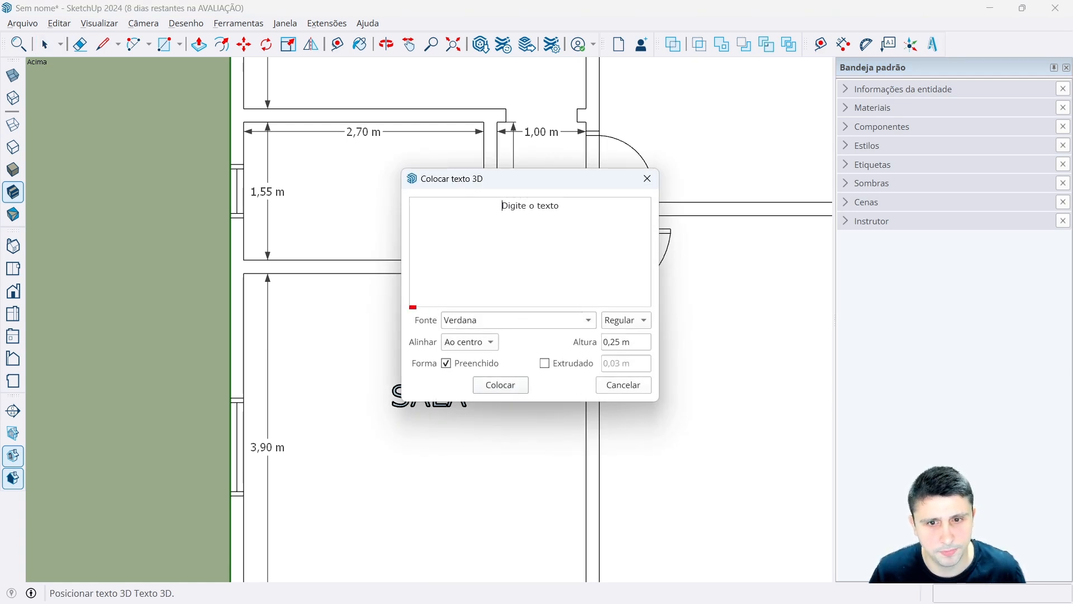
{"action": "mouse_move", "coordinate": [413, 307]}
{"action": "left_mouse_down"}
{"action": "mouse_move", "coordinate": [587, 328]}
{"action": "mouse_move", "coordinate": [651, 353]}
{"action": "left_mouse_up"}
{"action": "key", "text": "Escape"}
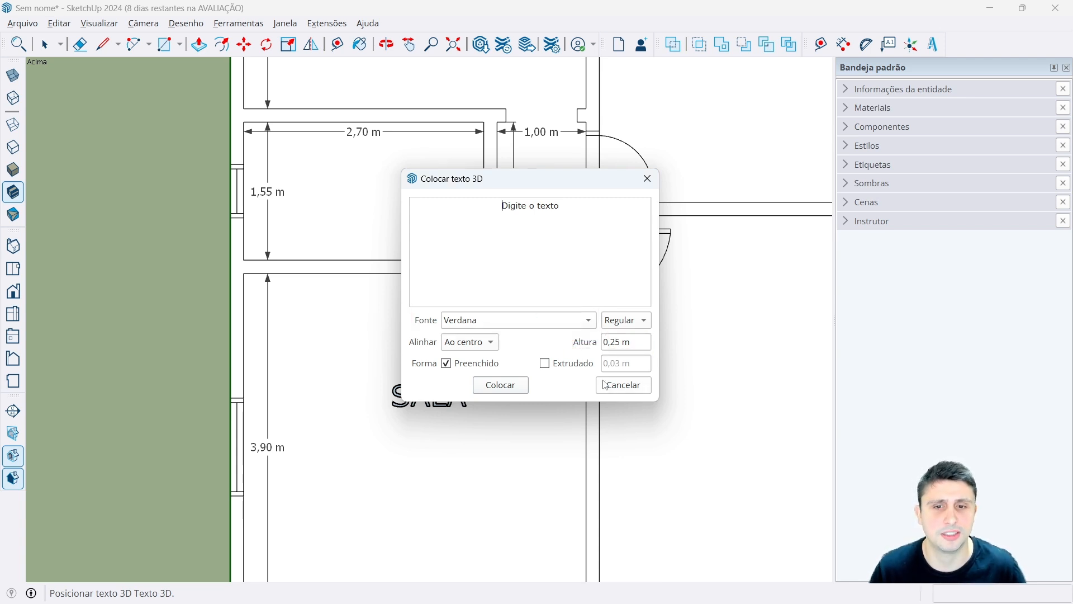
{"action": "left_click", "coordinate": [623, 385]}
Add a 3D text reading DORMITÓRIO in the middle of the plan's lower-right room, keeping the same text settings.
{"action": "scroll", "coordinate": [367, 398], "scroll_direction": "down", "scroll_amount": 3}
{"action": "scroll", "coordinate": [436, 373], "scroll_direction": "down", "scroll_amount": 2}
{"action": "scroll", "coordinate": [483, 337], "scroll_direction": "up", "scroll_amount": 1}
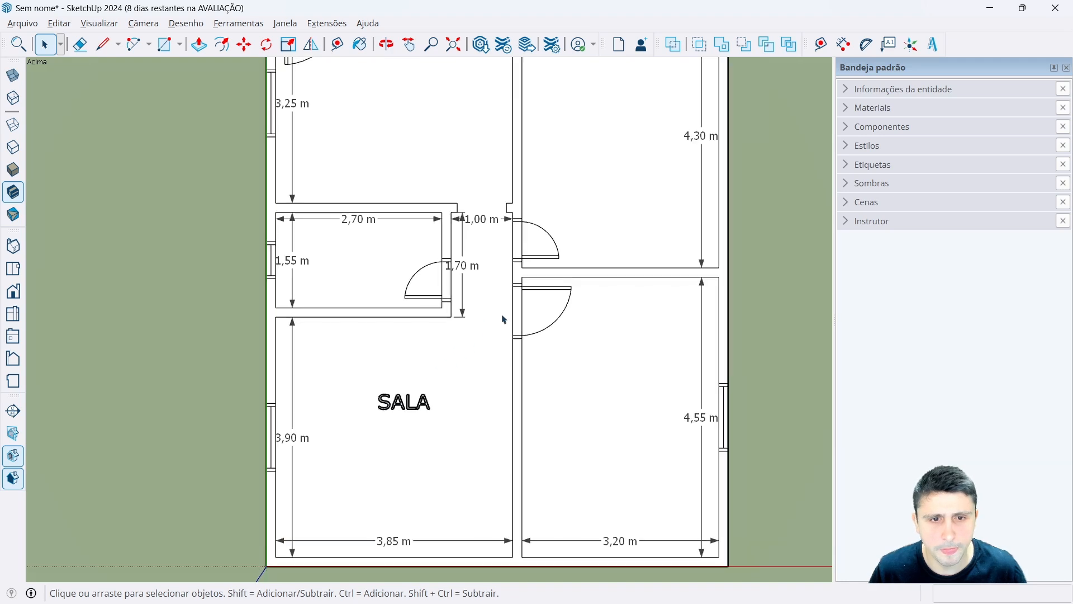
{"action": "left_click", "coordinate": [933, 44]}
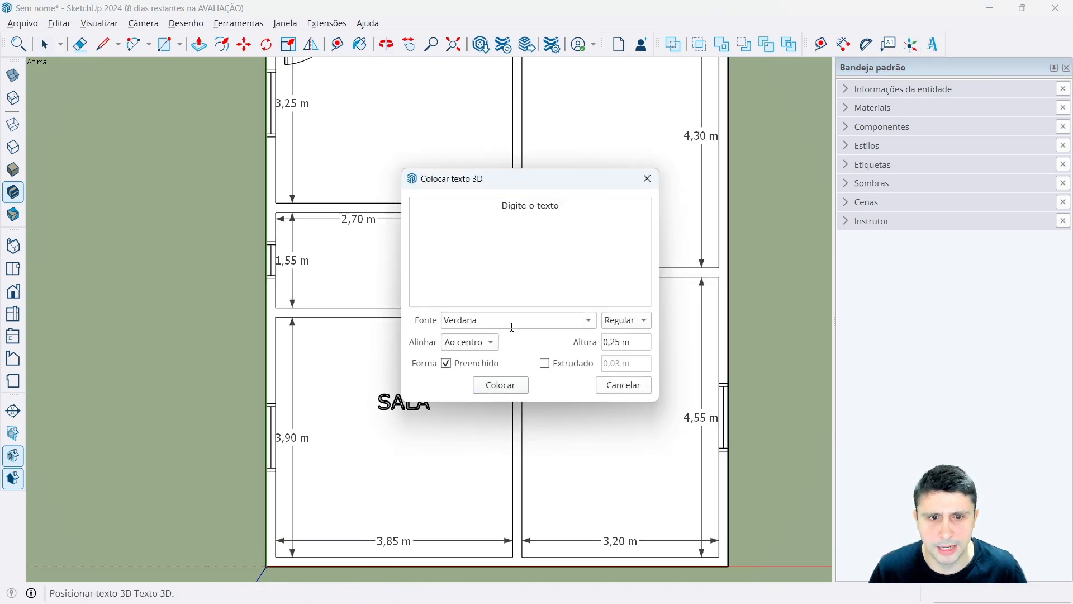
{"action": "left_click_drag", "start_coordinate": [561, 206], "coordinate": [456, 204]}
{"action": "key", "text": "Caps_Lock"}
{"action": "type", "text": "dormi"}
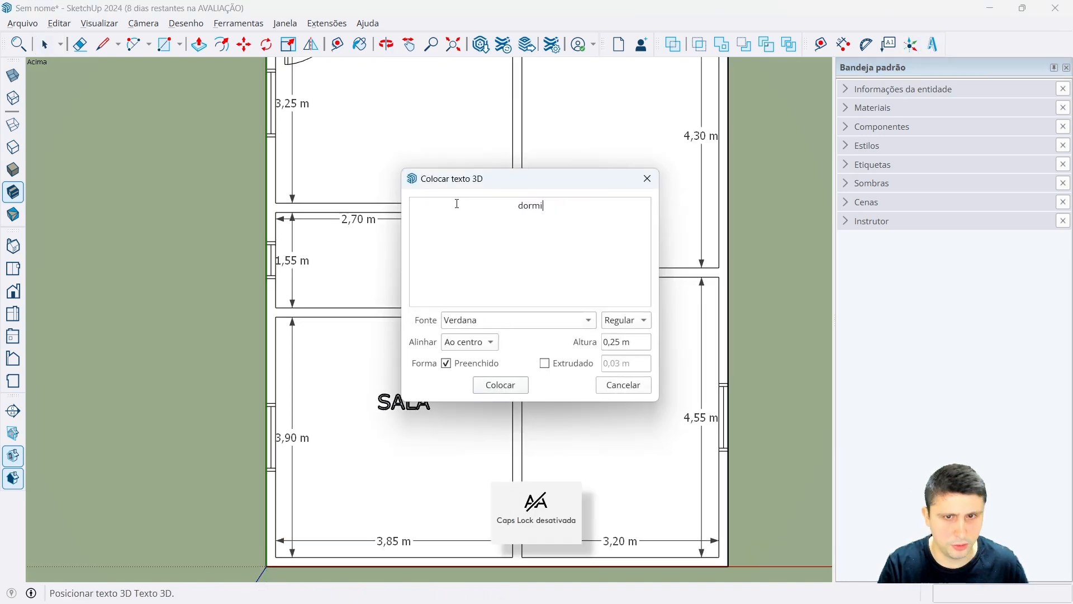
{"action": "key", "text": "BackSpace"}
{"action": "key", "text": "BackSpace"}
{"action": "key", "text": "BackSpace"}
{"action": "key", "text": "Caps_Lock"}
{"action": "type", "text": "DORMI"}
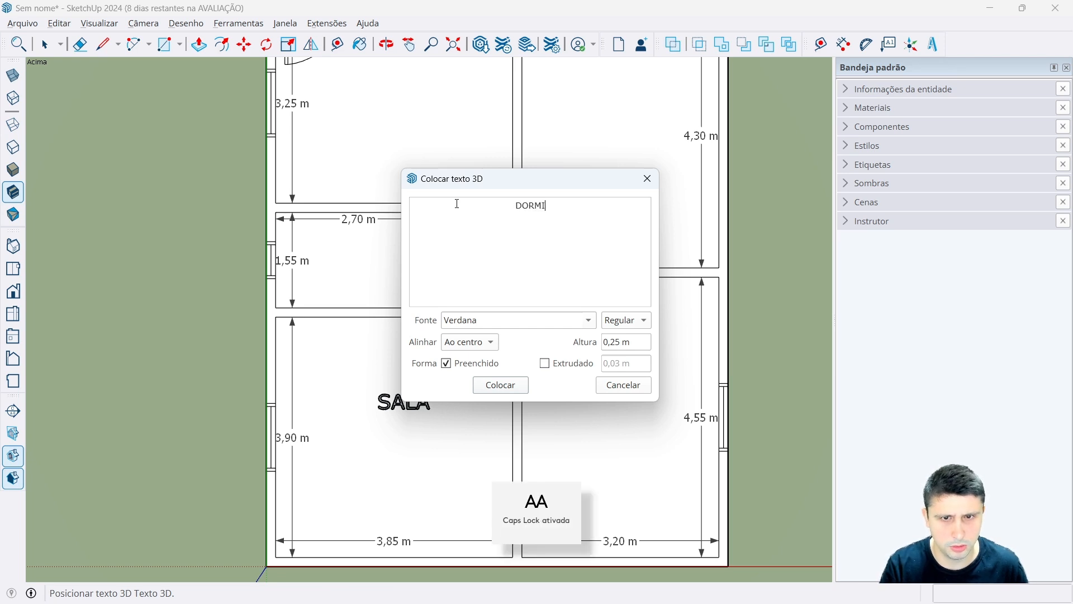
{"action": "type", "text": "TÓRIO"}
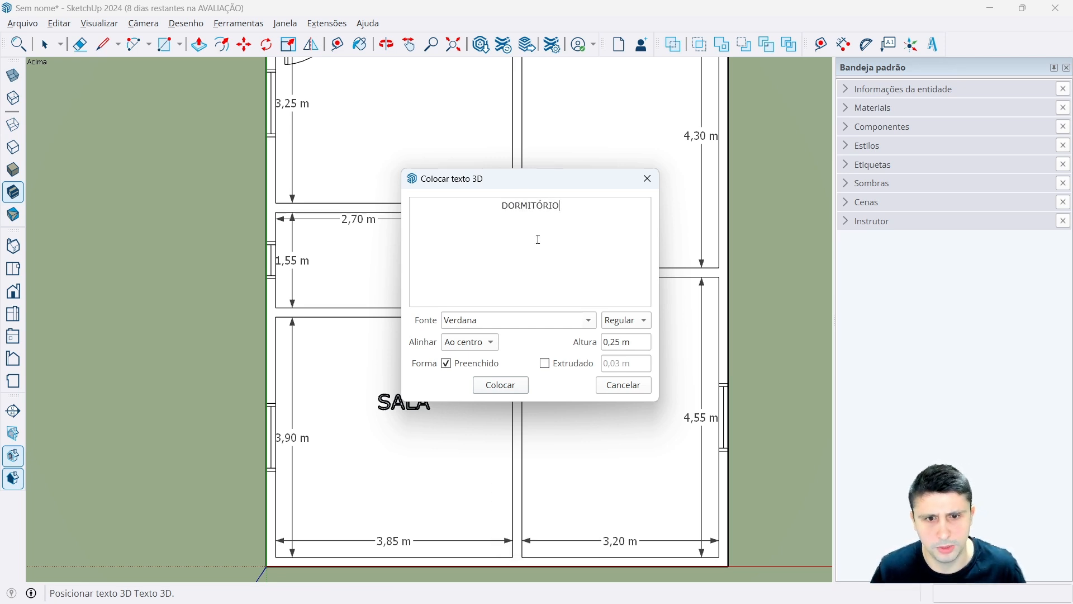
{"action": "left_click", "coordinate": [500, 385]}
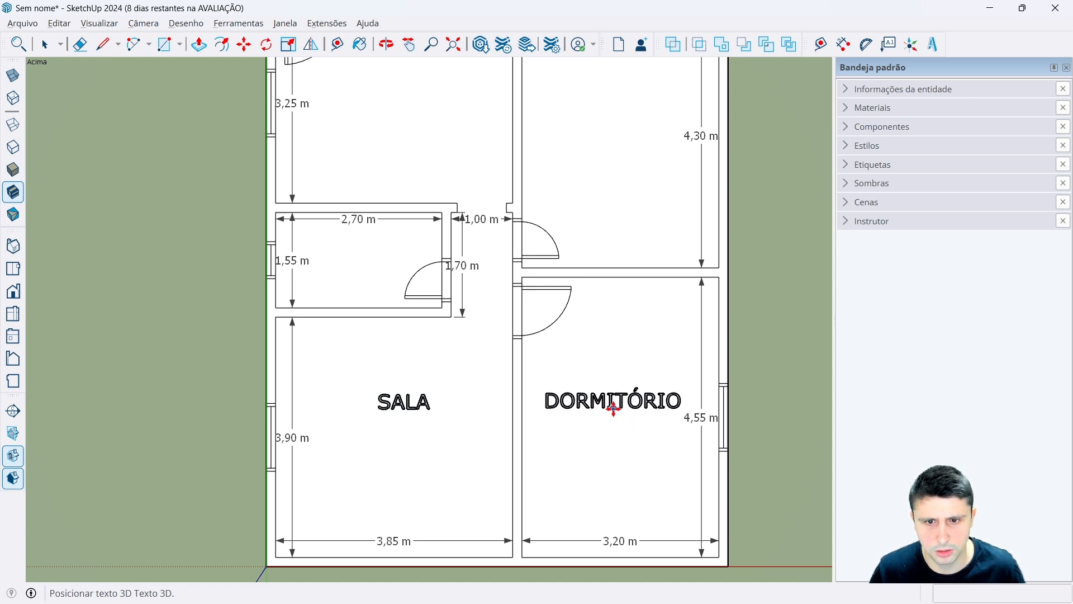
{"action": "left_click", "coordinate": [614, 409]}
{"action": "key", "text": "space"}
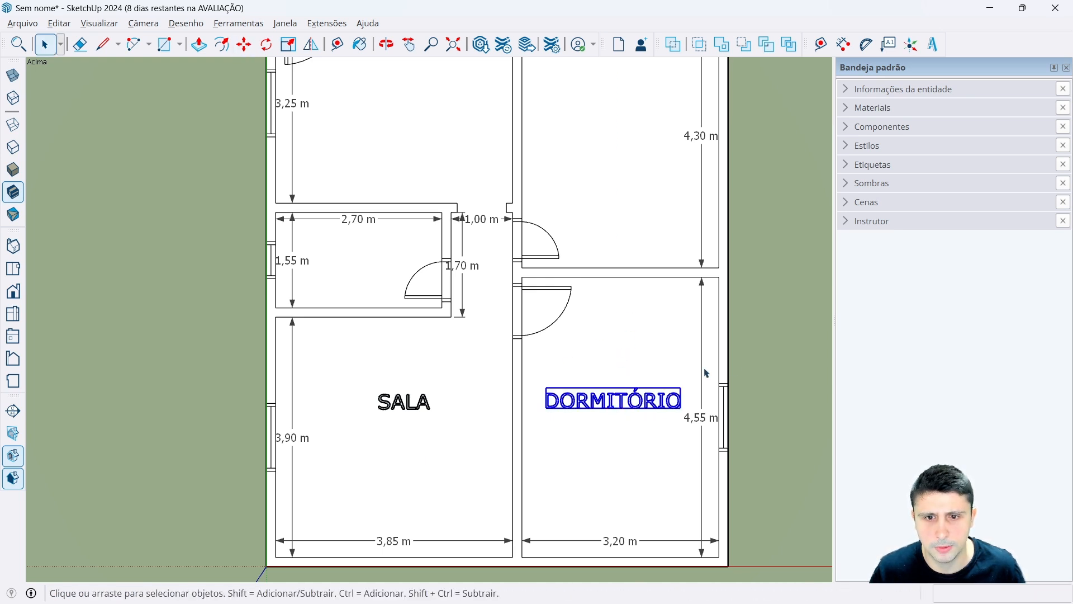
{"action": "left_click", "coordinate": [749, 361]}
Add a second DORMITÓRIO 3D text in the upper-right room of the plan.
{"action": "left_click", "coordinate": [933, 44]}
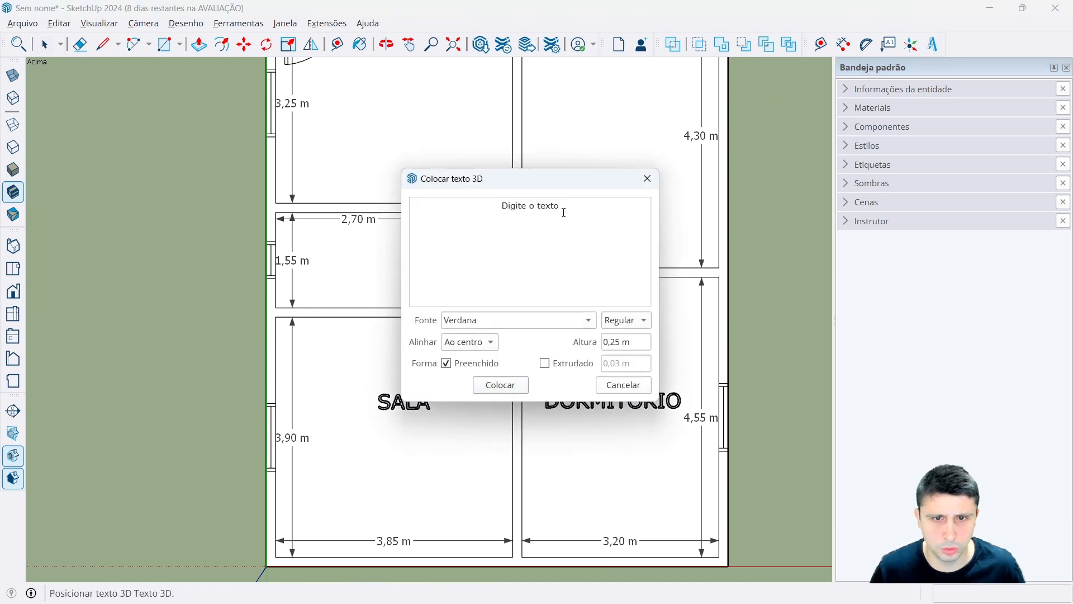
{"action": "left_click_drag", "start_coordinate": [564, 213], "coordinate": [505, 205]}
{"action": "key", "text": "BackSpace"}
{"action": "type", "text": "DORMITÓRIO"}
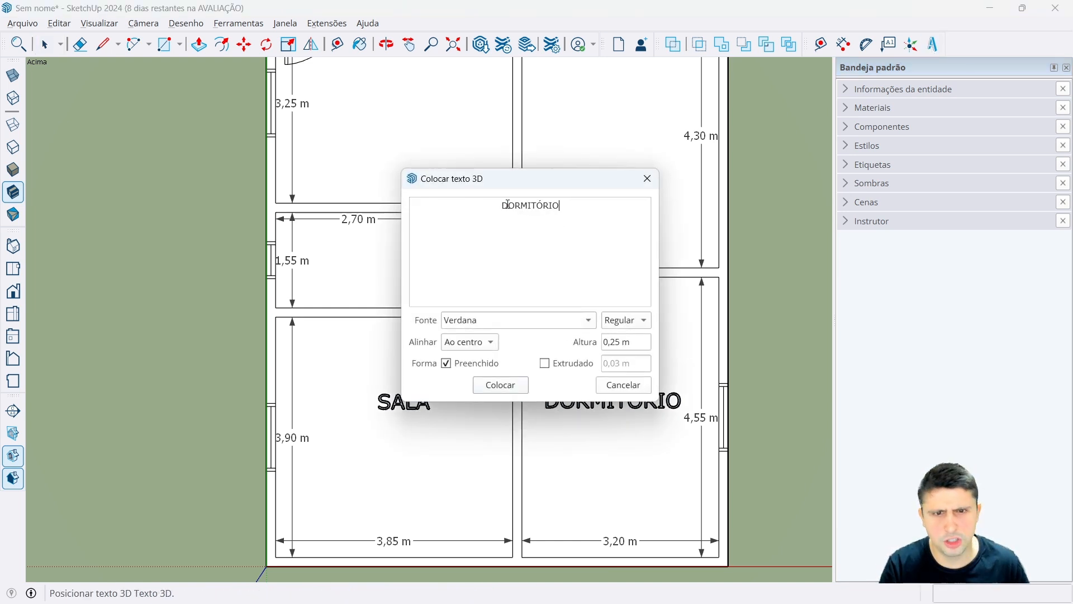
{"action": "scroll", "coordinate": [503, 439], "scroll_direction": "down", "scroll_amount": 2}
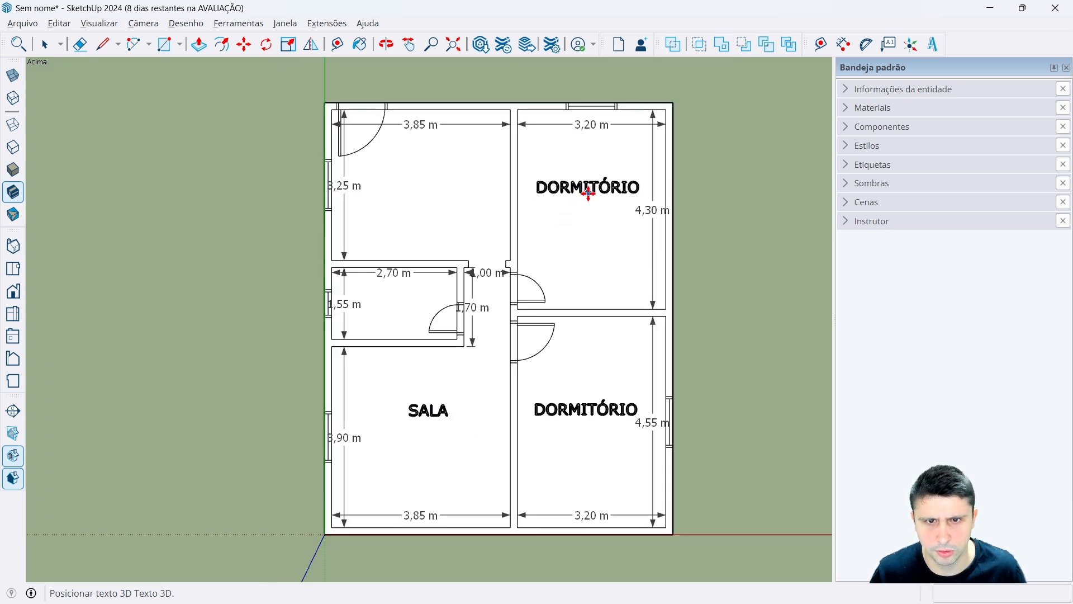
{"action": "left_click", "coordinate": [589, 191]}
Add a 3D text reading W.C. in the small bathroom above the SALA room.
{"action": "left_click", "coordinate": [933, 44]}
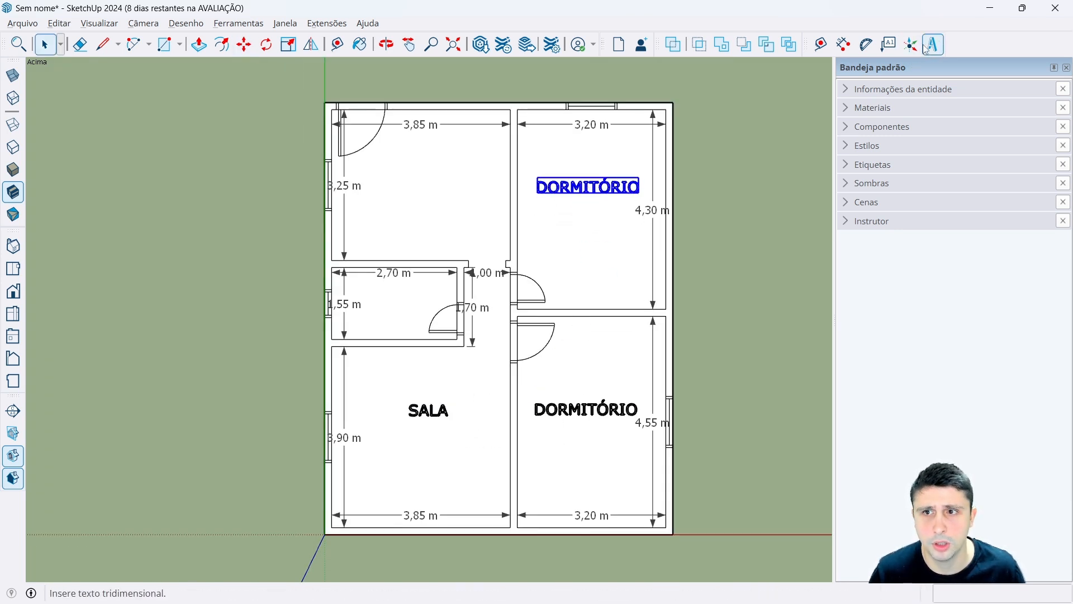
{"action": "type", "text": "W"}
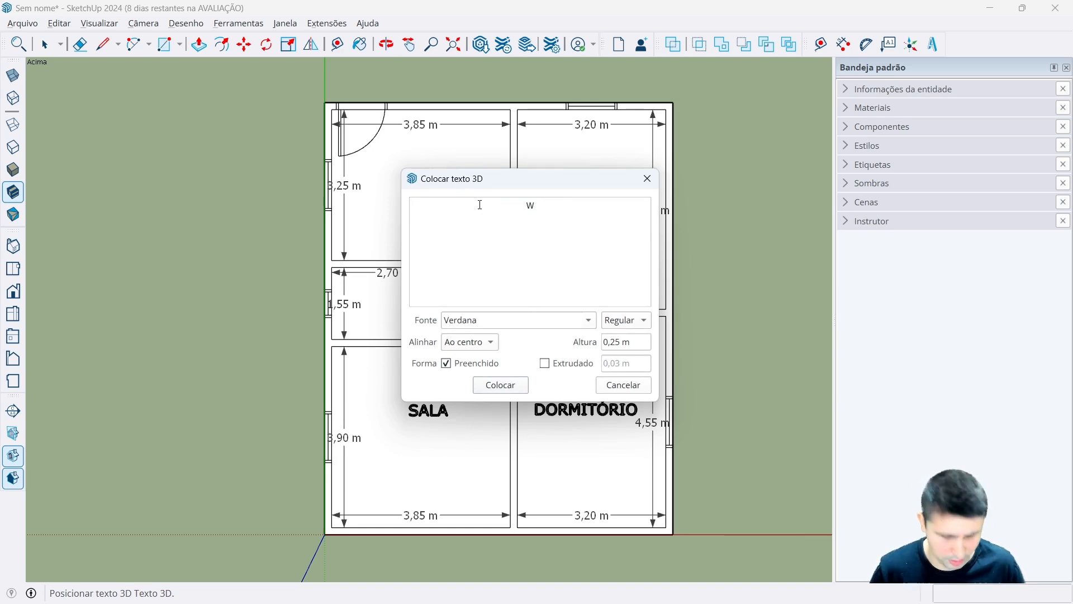
{"action": "type", "text": ".C."}
{"action": "left_click", "coordinate": [492, 386]}
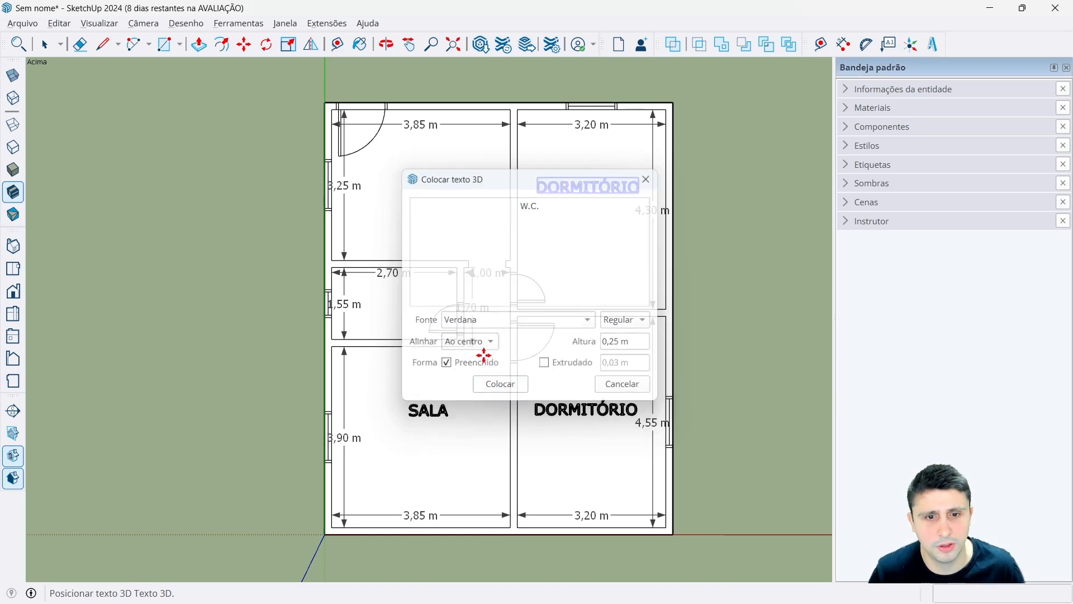
{"action": "left_click", "coordinate": [468, 285]}
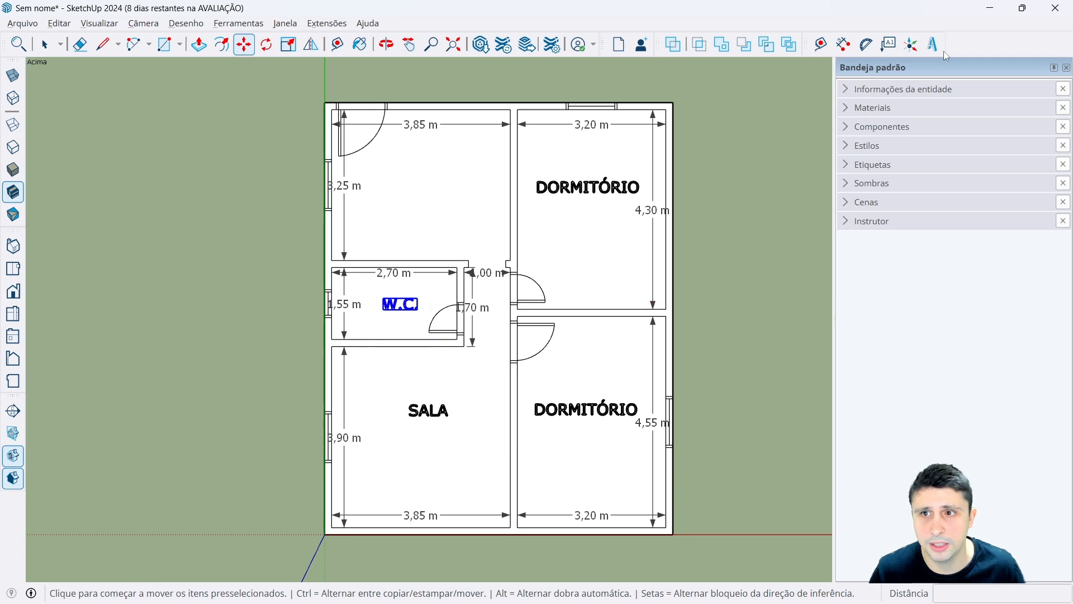
Add a 3D text reading COZINHA in the middle of the plan's upper-left room.
{"action": "left_click", "coordinate": [933, 44]}
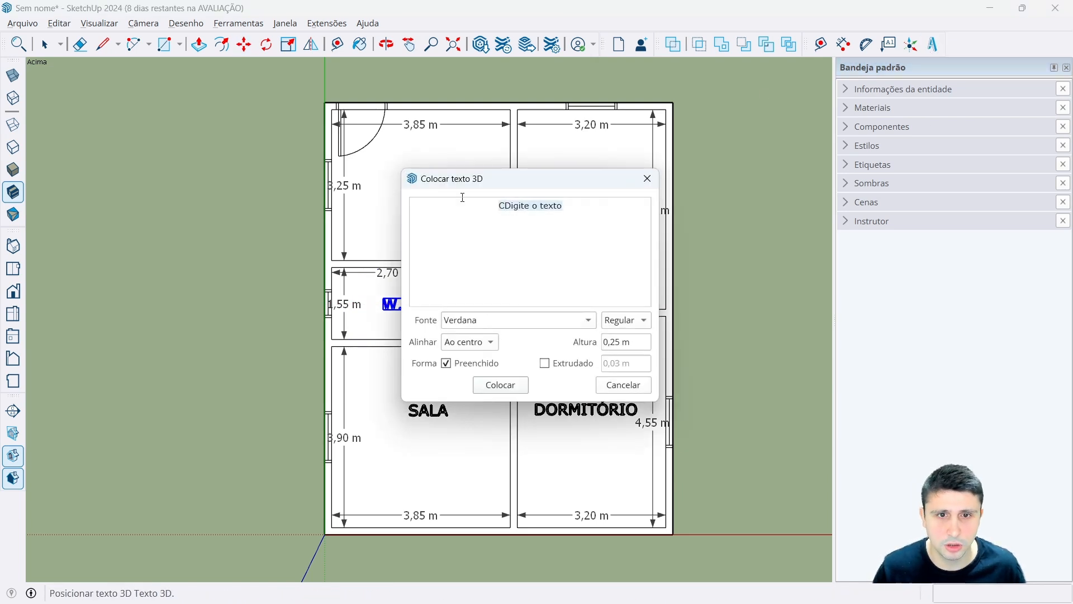
{"action": "type", "text": "COZINHA"}
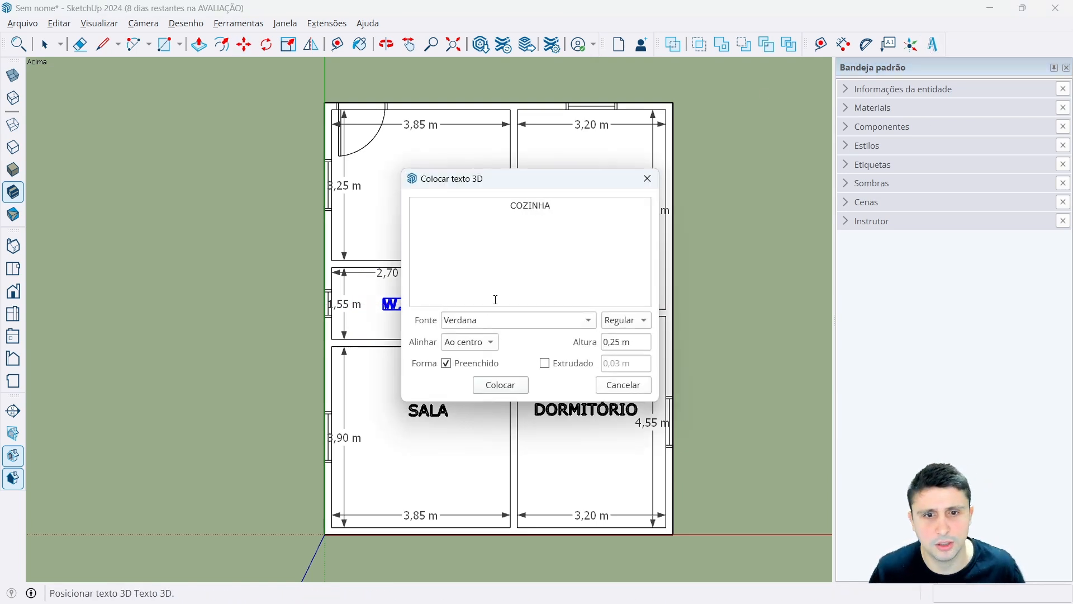
{"action": "left_click", "coordinate": [501, 384]}
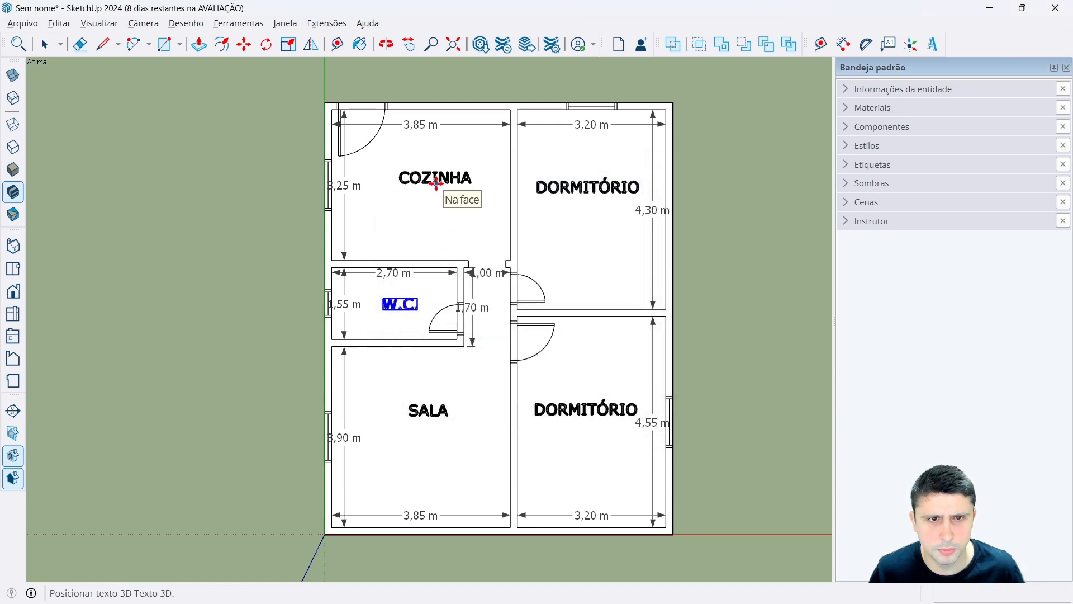
{"action": "left_click", "coordinate": [429, 190]}
{"action": "key", "text": "space"}
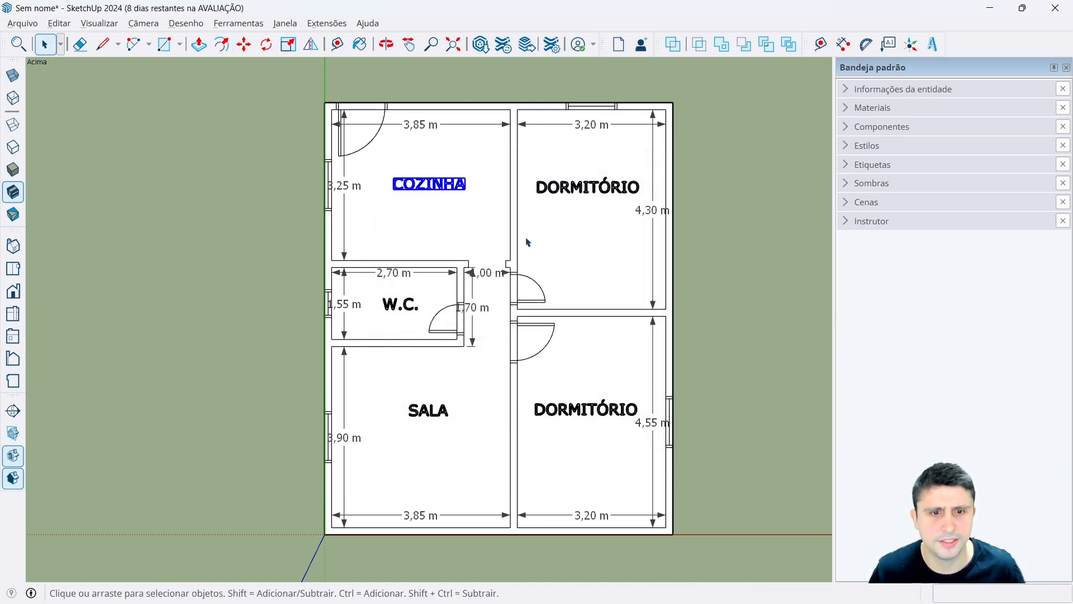
Look up the kitchen's area in the reference image and place it below COZINHA as 3D text 12,51 m² with a height of 0,15 m.
{"action": "left_click", "coordinate": [738, 300]}
{"action": "mouse_move", "coordinate": [506, 576]}
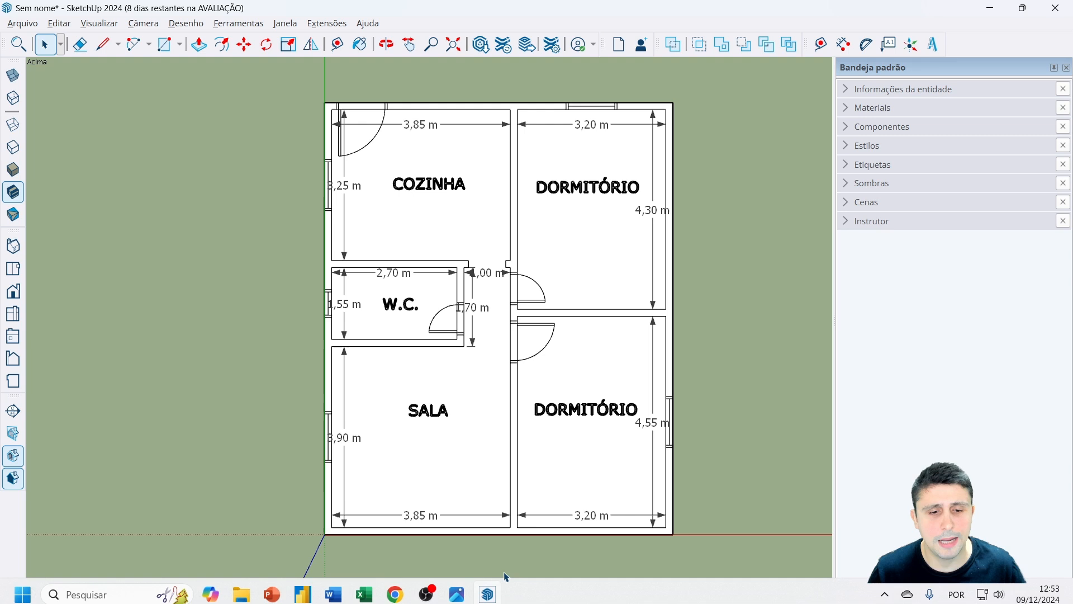
{"action": "left_click", "coordinate": [457, 594]}
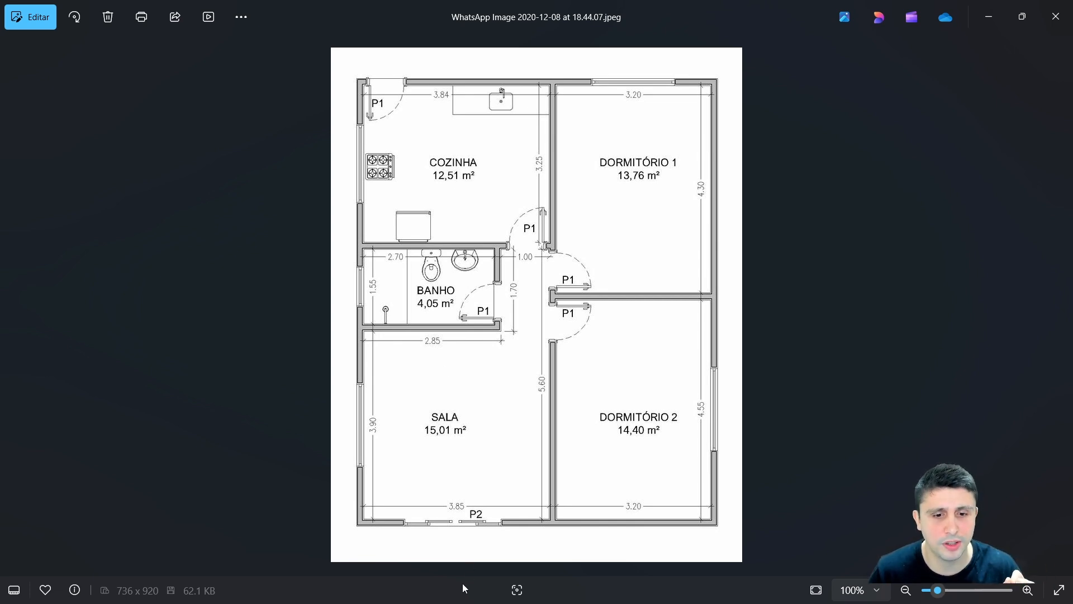
{"action": "left_click", "coordinate": [1001, 25]}
{"action": "left_click", "coordinate": [933, 44]}
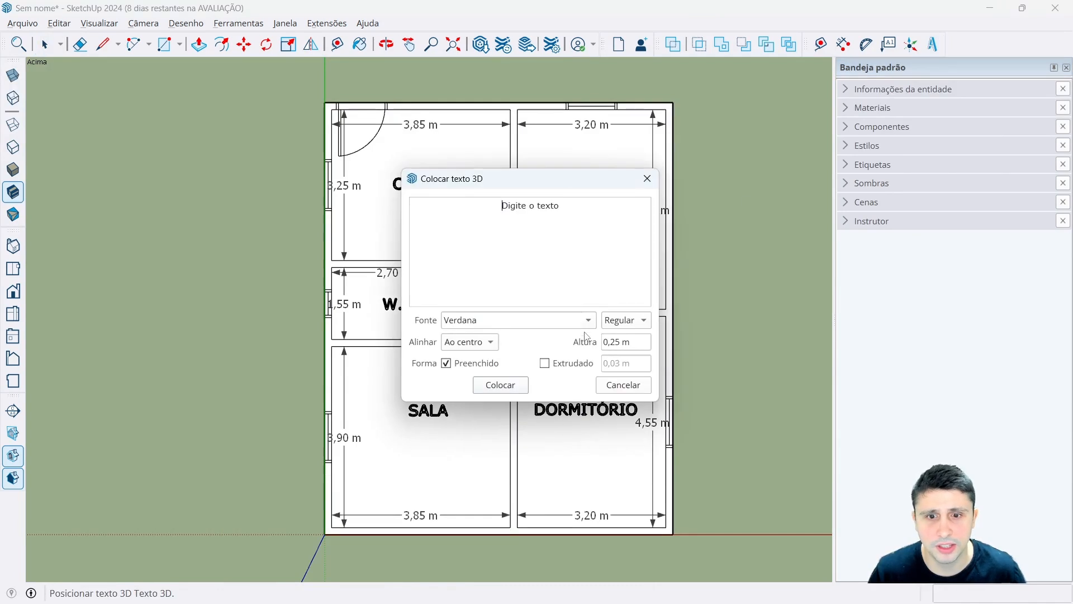
{"action": "triple_click", "coordinate": [642, 344]}
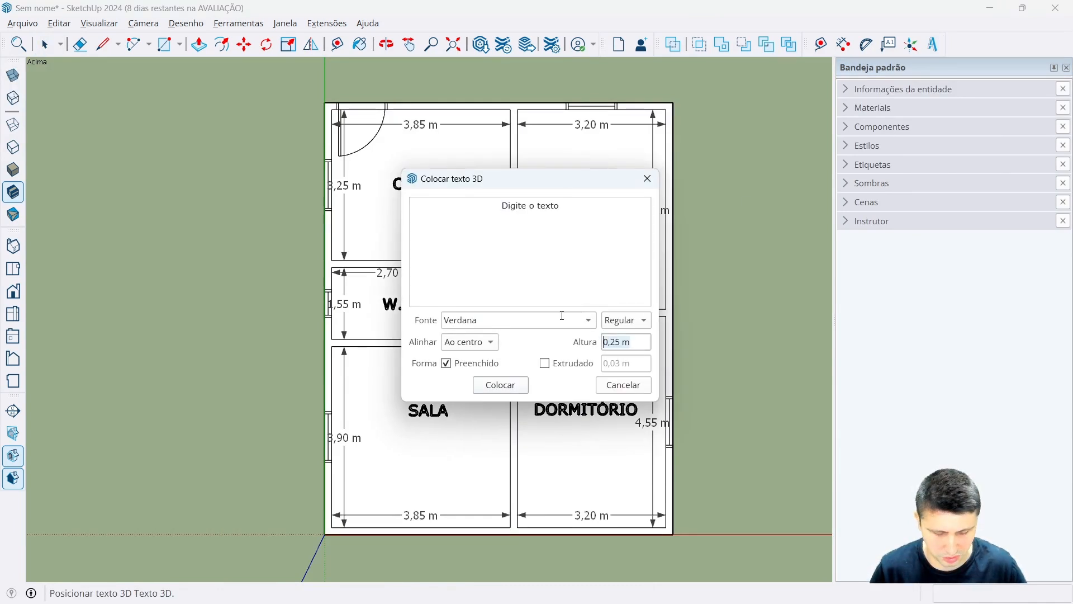
{"action": "type", "text": "0,15"}
{"action": "left_click_drag", "start_coordinate": [588, 203], "coordinate": [484, 206]}
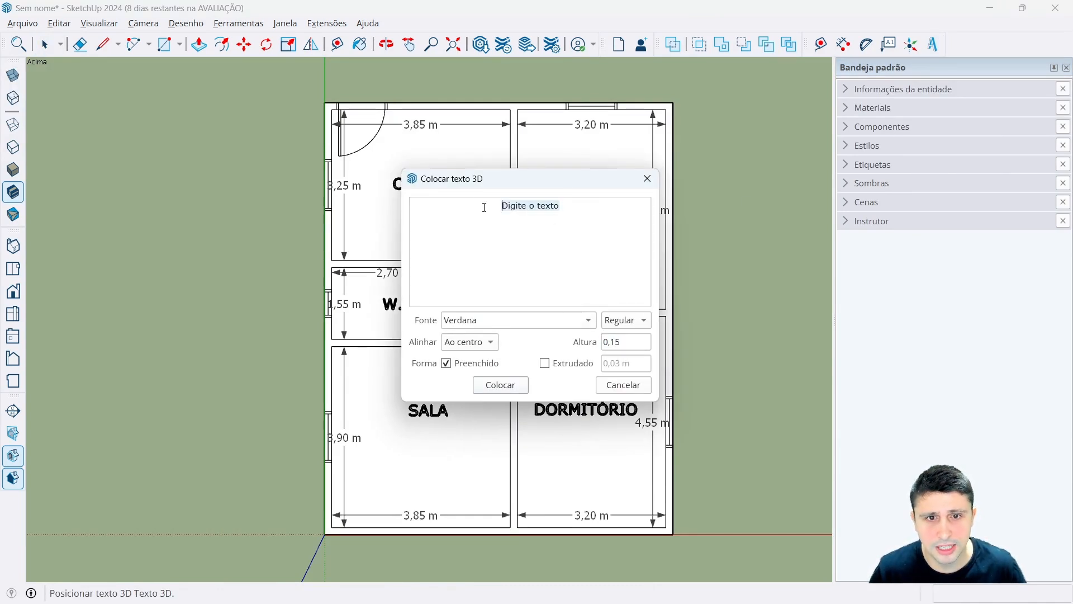
{"action": "type", "text": "12,51 m²"}
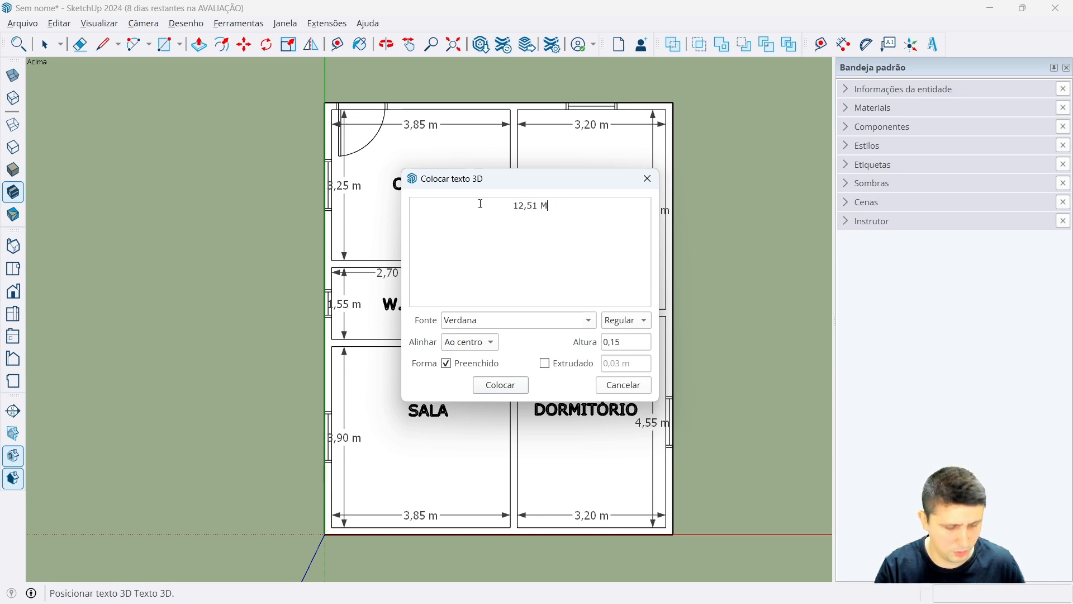
{"action": "key", "text": "Caps_Lock"}
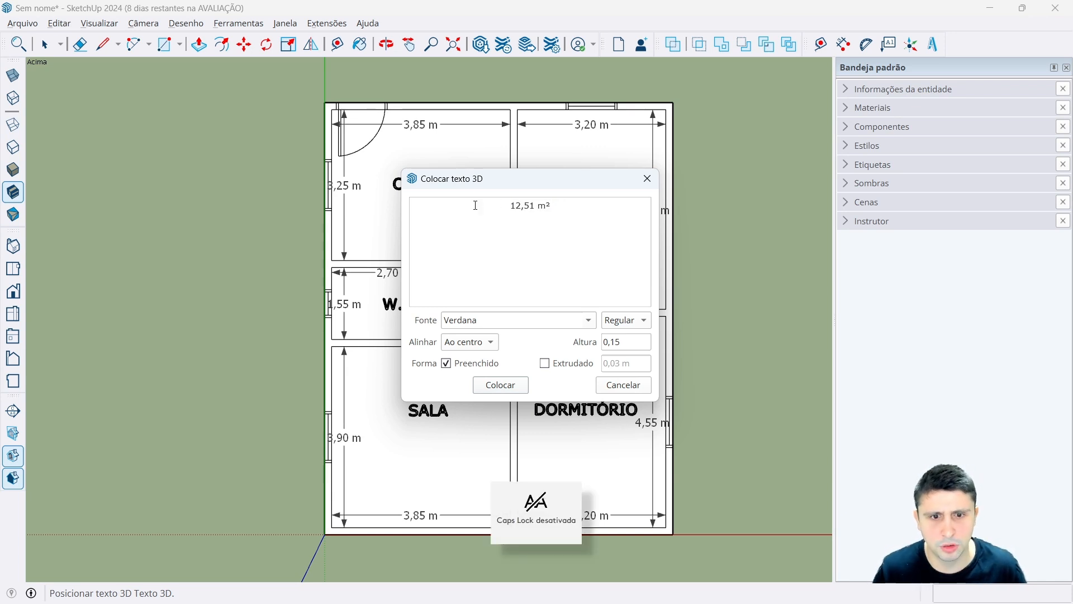
{"action": "left_click", "coordinate": [506, 386]}
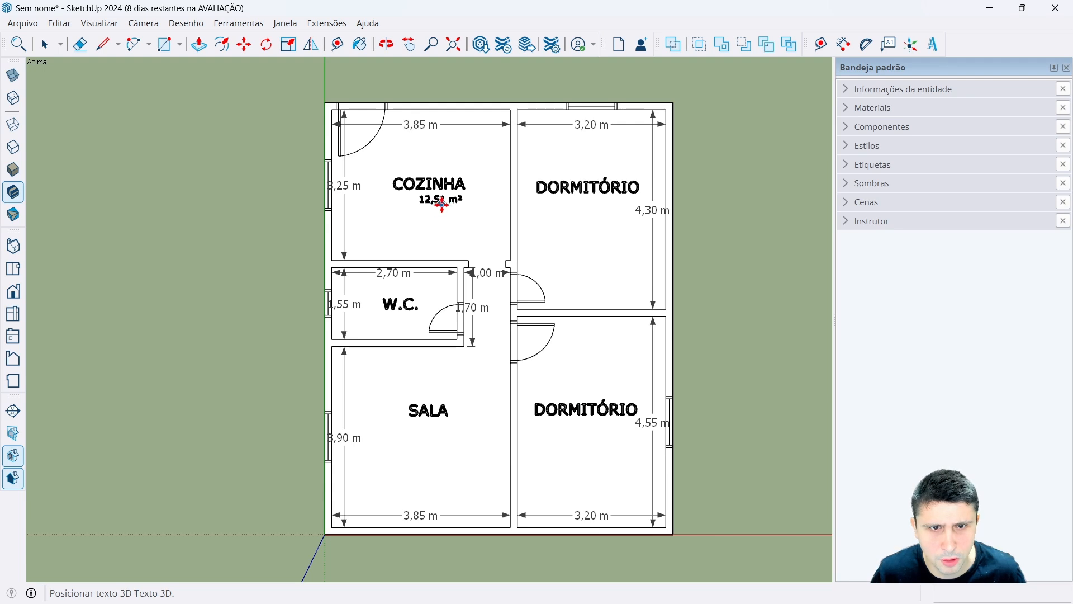
{"action": "left_click", "coordinate": [446, 204]}
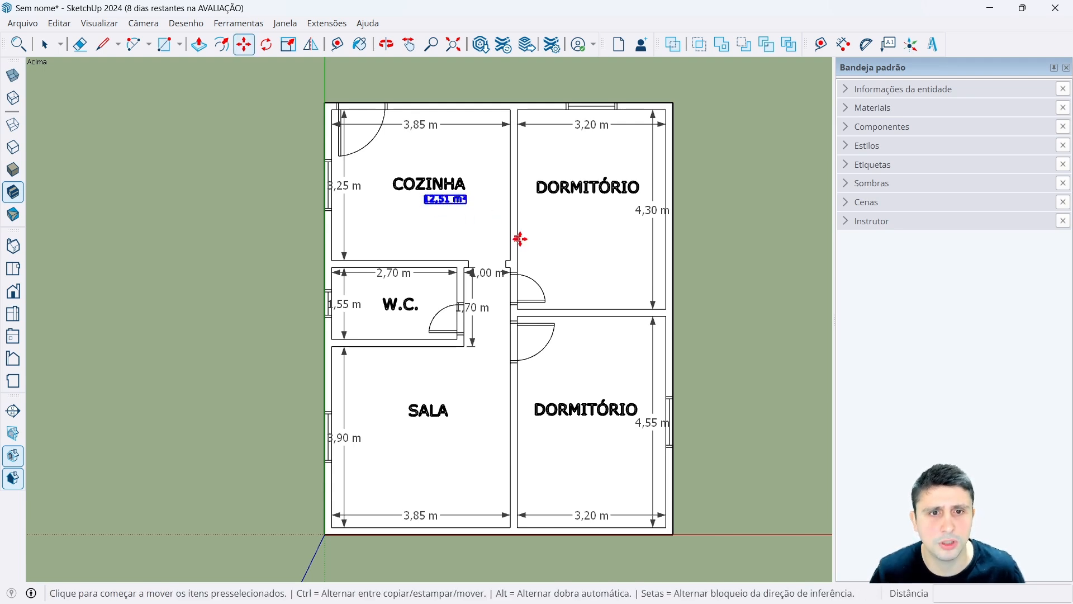
{"action": "key", "text": "space"}
{"action": "left_click", "coordinate": [747, 285]}
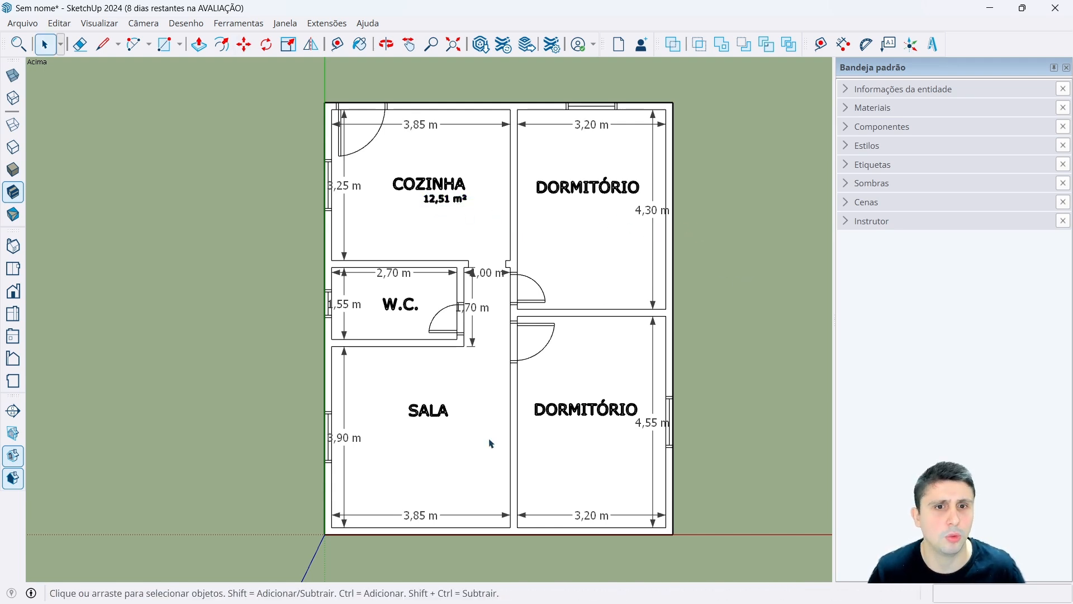
Check the reference image and add a 3D text reading 13,76 m² below the upper-right DORMITÓRIO label.
{"action": "left_click", "coordinate": [458, 583]}
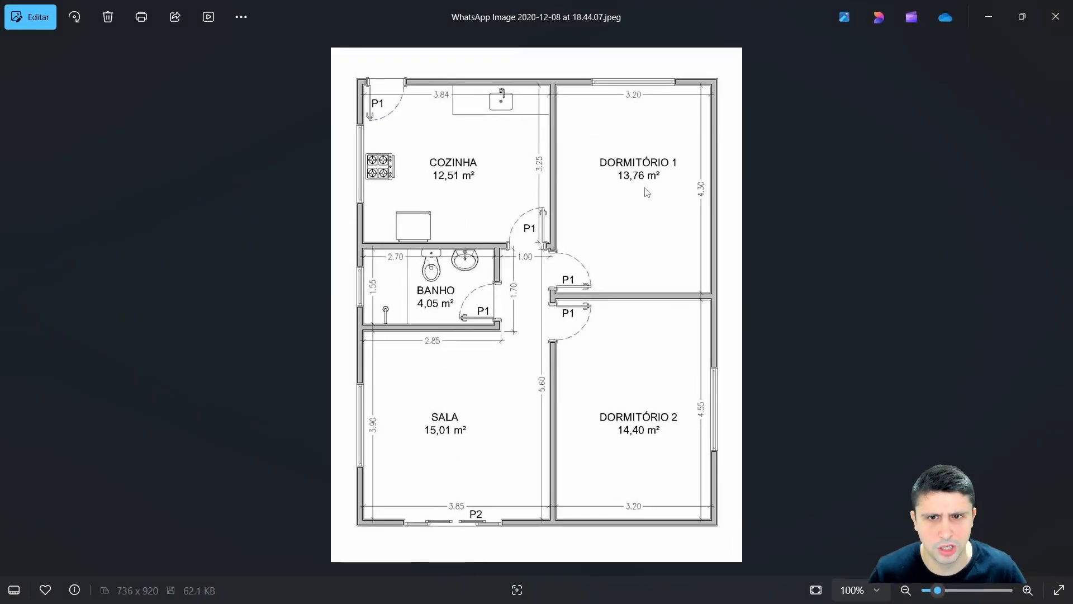
{"action": "left_click", "coordinate": [989, 17]}
{"action": "left_click", "coordinate": [931, 46]}
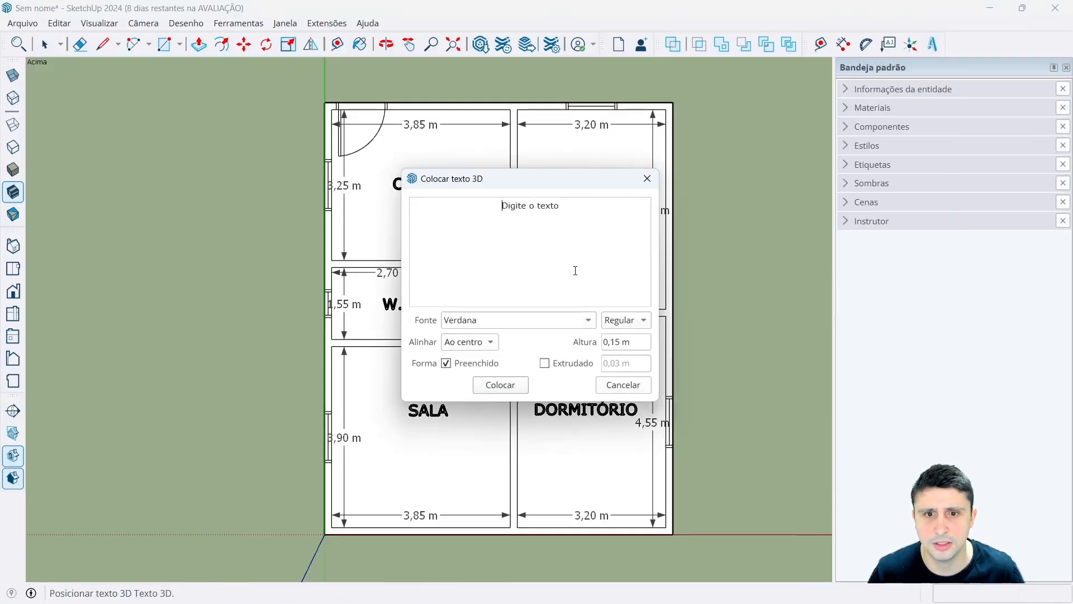
{"action": "type", "text": "13,76 m²"}
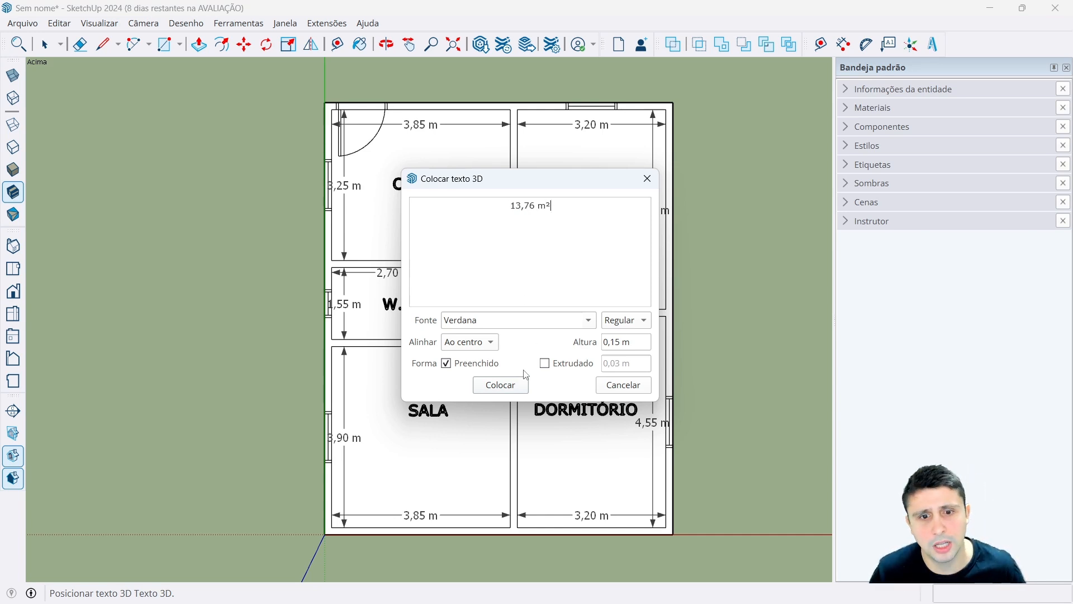
{"action": "left_click", "coordinate": [502, 385]}
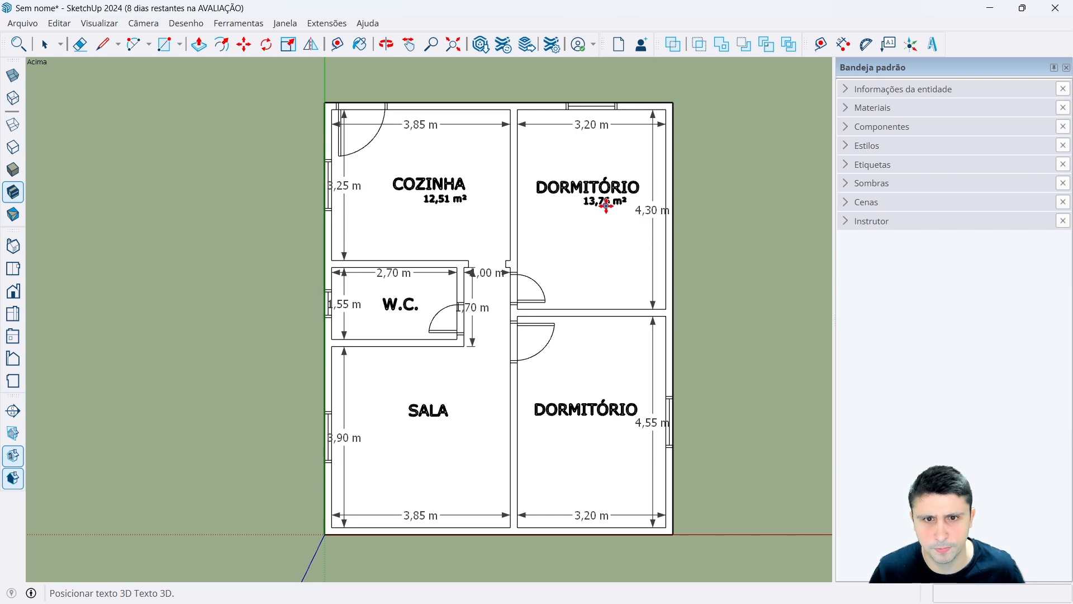
{"action": "left_click", "coordinate": [606, 205]}
{"action": "key", "text": "space"}
Look up the lower bedroom's area in the reference image and add it as 3D text 14,40 m² below the lower-right DORMITÓRIO label.
{"action": "mouse_move", "coordinate": [454, 602]}
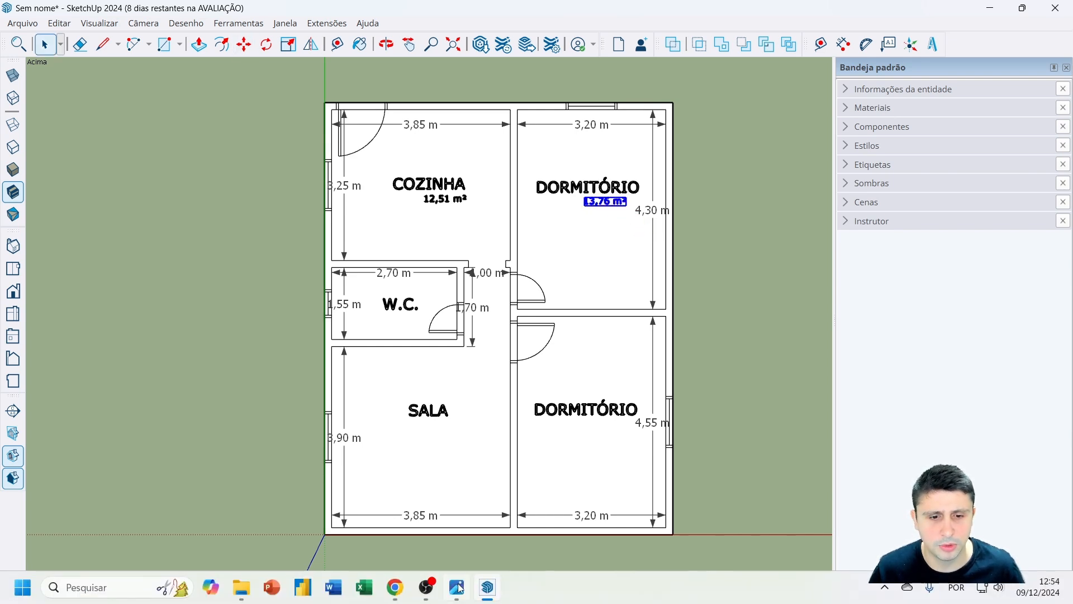
{"action": "left_click", "coordinate": [487, 592]}
{"action": "left_click", "coordinate": [986, 22]}
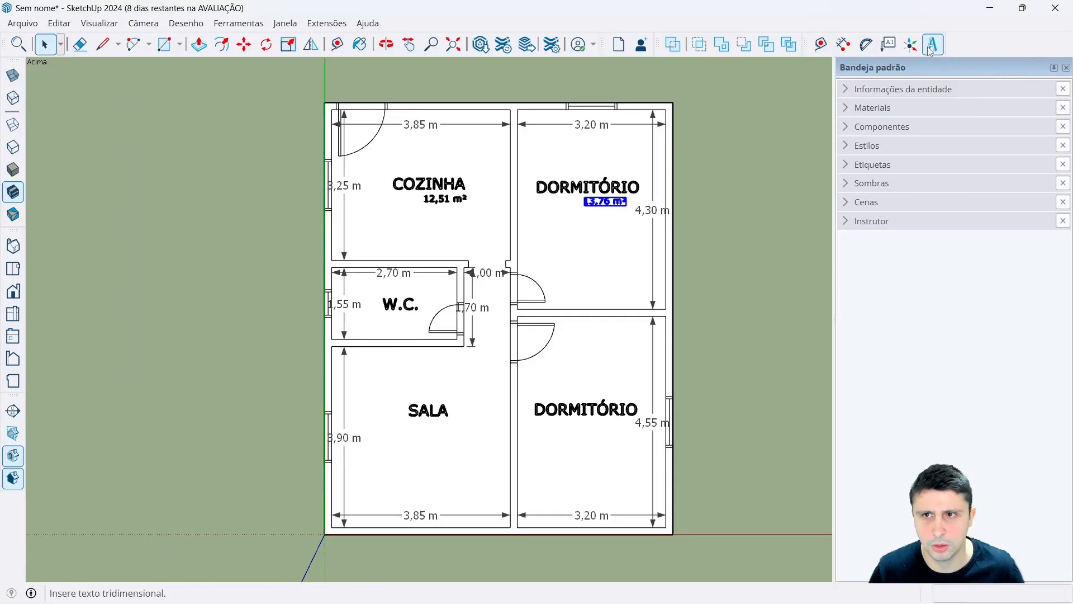
{"action": "left_click", "coordinate": [933, 44]}
{"action": "left_click_drag", "start_coordinate": [574, 208], "coordinate": [509, 204]}
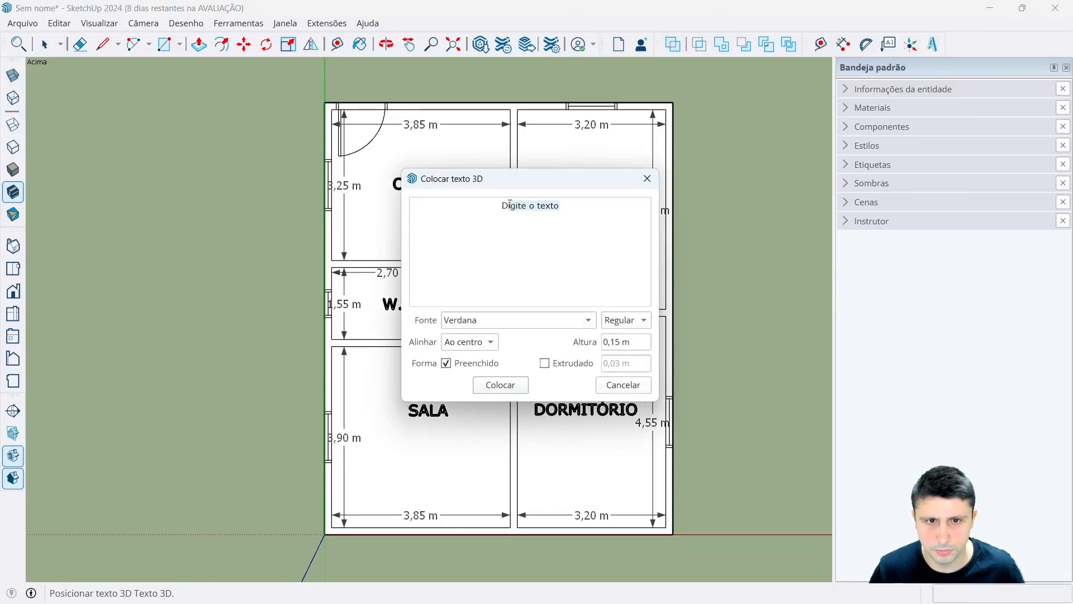
{"action": "type", "text": "14,4"}
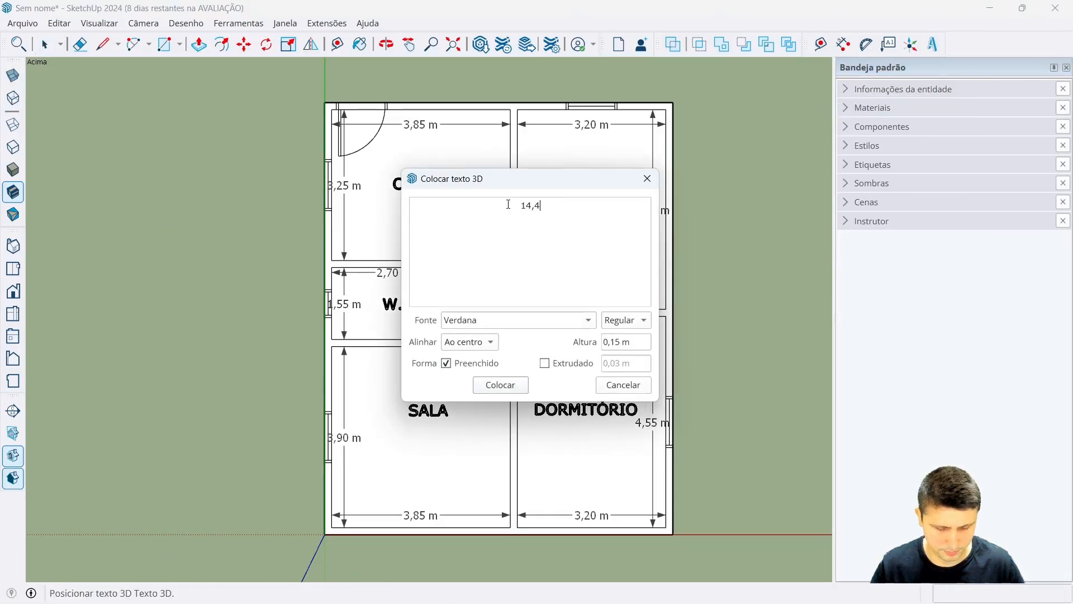
{"action": "type", "text": "0 m²"}
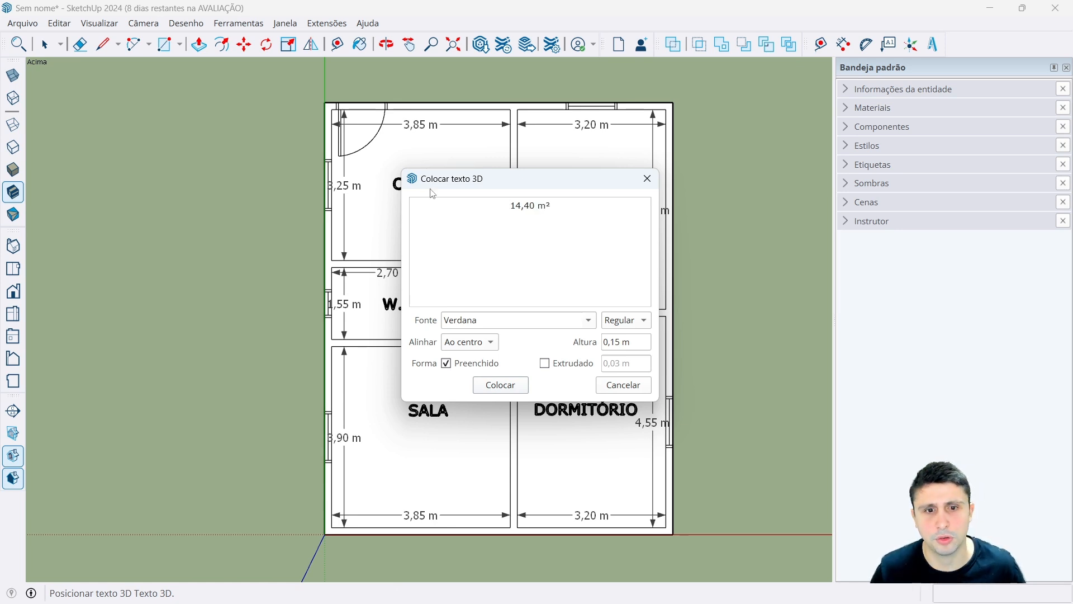
{"action": "left_click", "coordinate": [500, 384]}
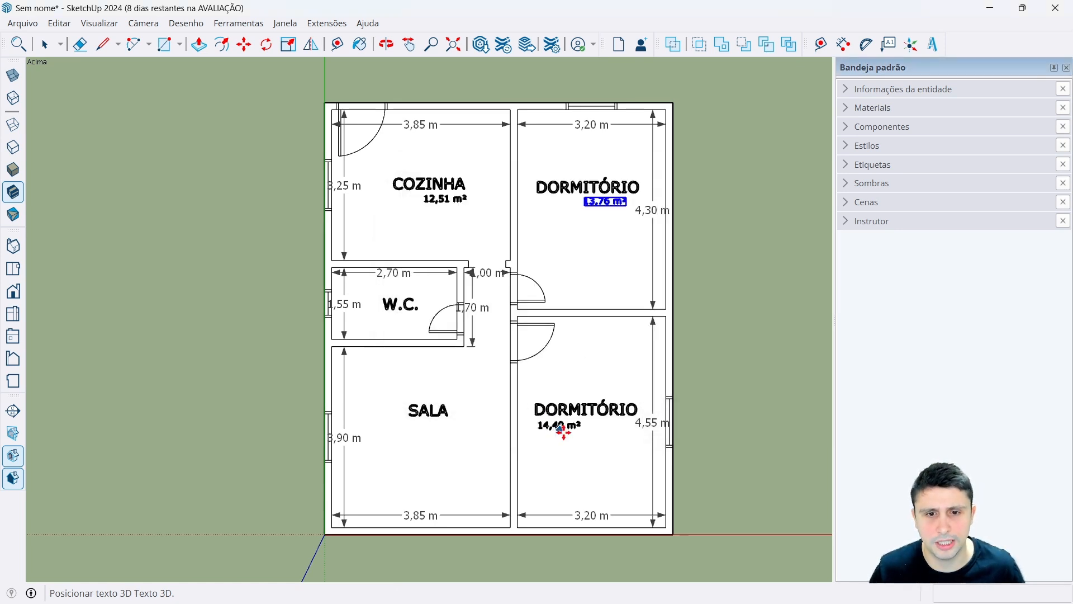
{"action": "left_click", "coordinate": [607, 431]}
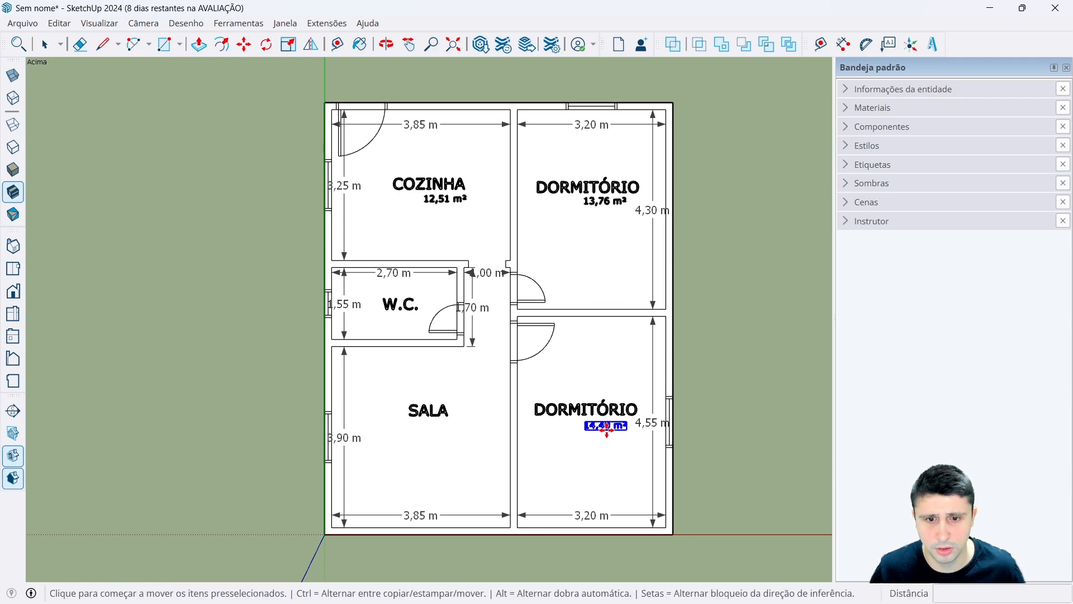
{"action": "key", "text": "space"}
{"action": "left_click", "coordinate": [730, 378]}
Check the living room's area in the reference image and add a 3D text reading 15,01 m² below SALA.
{"action": "left_click", "coordinate": [462, 590]}
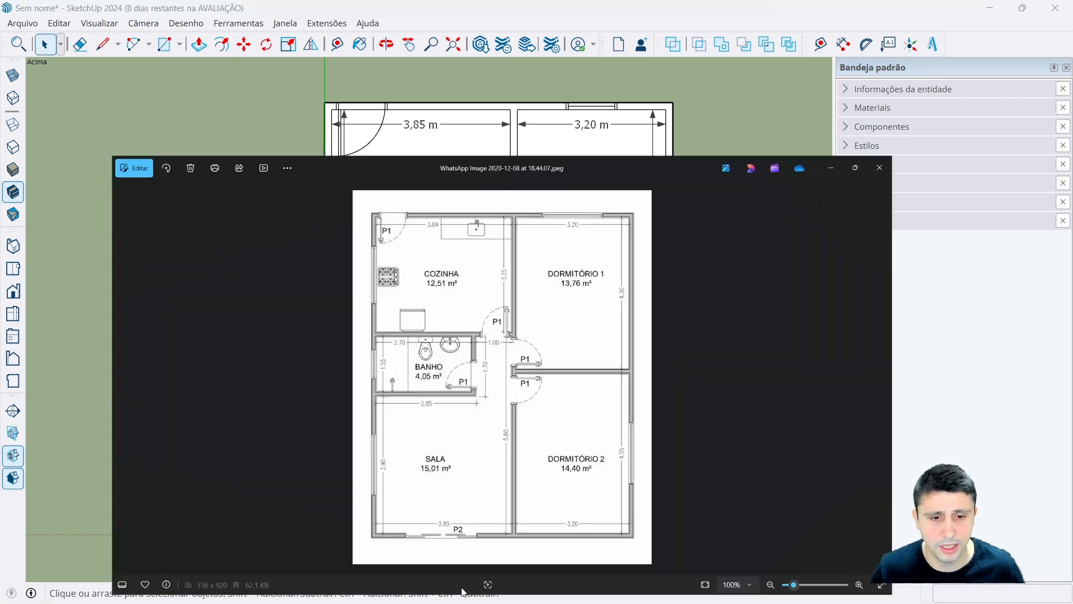
{"action": "left_click", "coordinate": [988, 20]}
{"action": "left_click", "coordinate": [933, 44]}
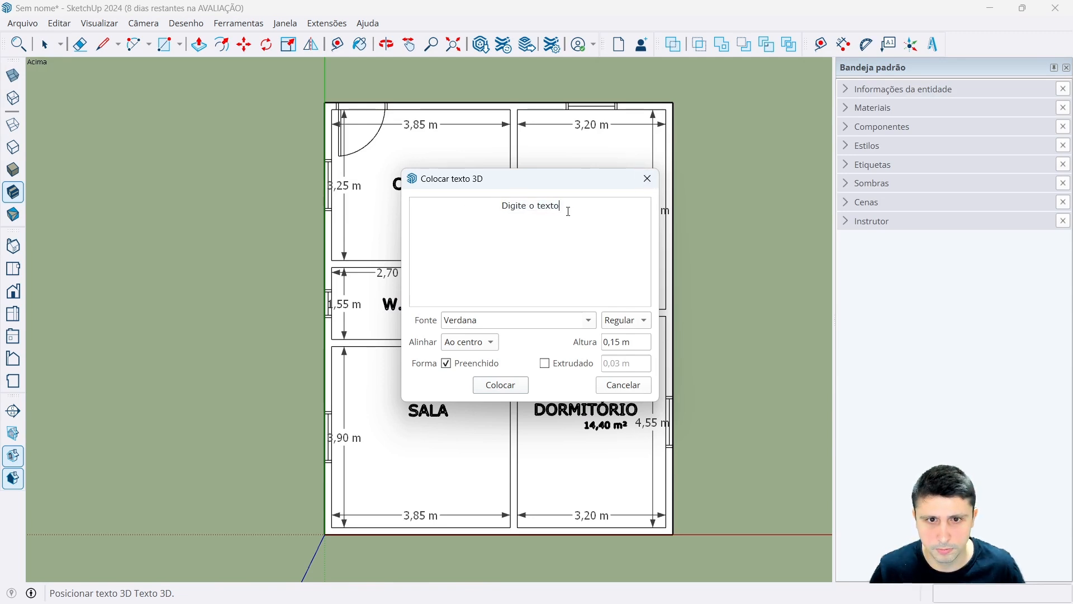
{"action": "left_click_drag", "start_coordinate": [564, 208], "coordinate": [476, 206]}
{"action": "type", "text": "15,01 m²"}
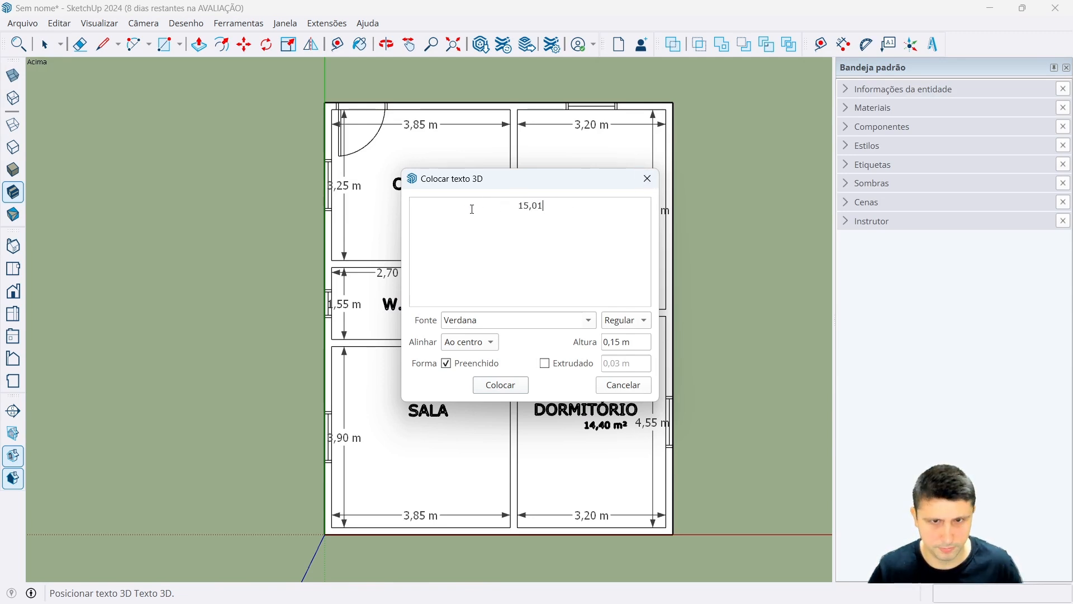
{"action": "left_click", "coordinate": [501, 385]}
{"action": "left_click", "coordinate": [435, 432]}
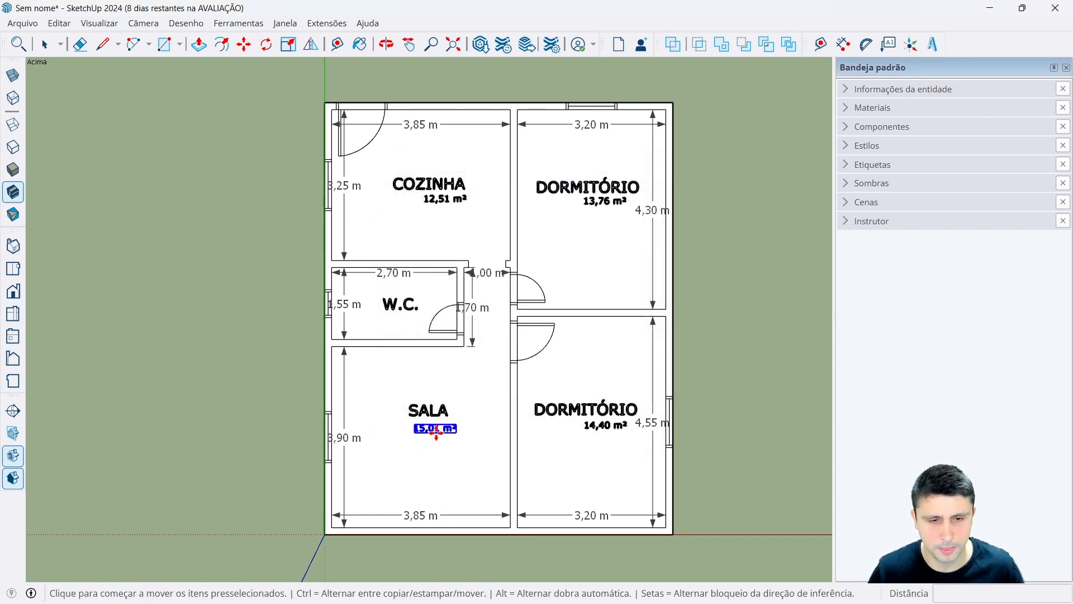
{"action": "key", "text": "space"}
{"action": "left_click", "coordinate": [222, 403]}
Check the bathroom's area in the reference image and add a 3D text reading 4,05 m2 below W.C.
{"action": "left_click", "coordinate": [460, 584]}
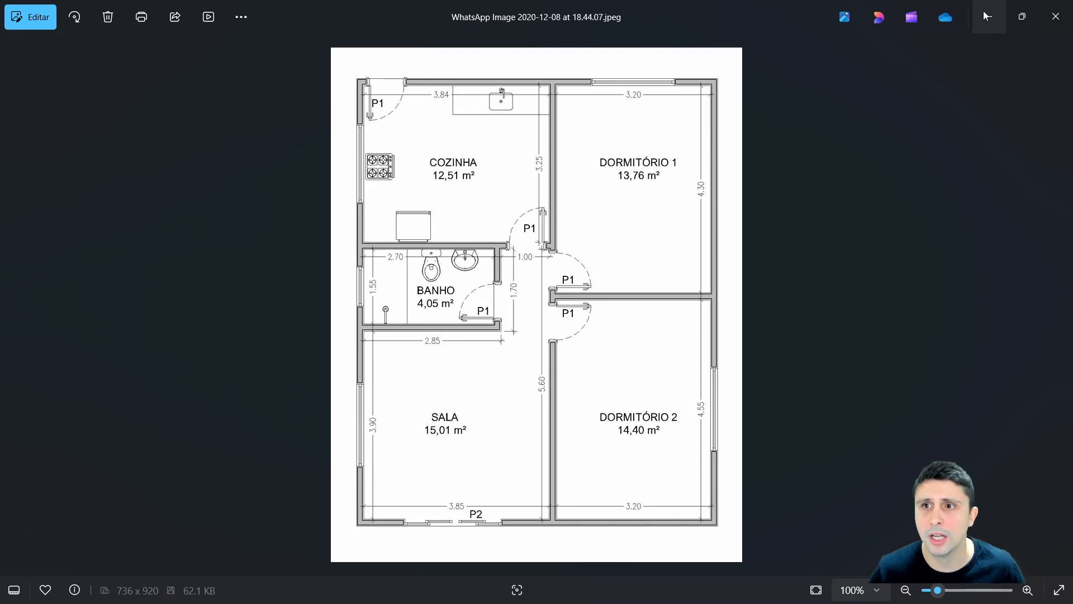
{"action": "left_click", "coordinate": [989, 16]}
{"action": "left_click", "coordinate": [932, 44]}
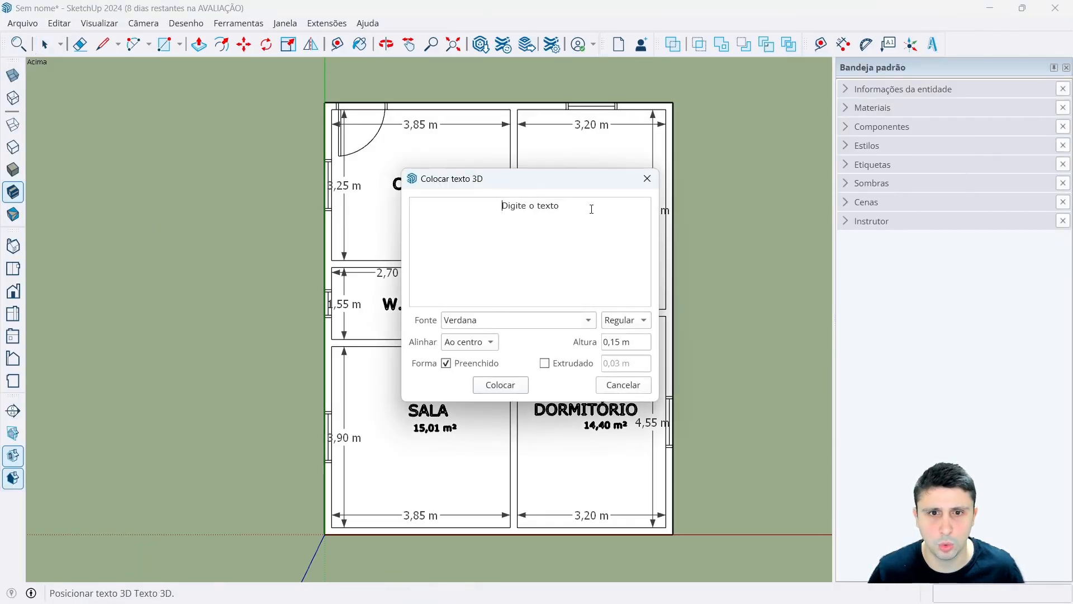
{"action": "type", "text": "4,05 "}
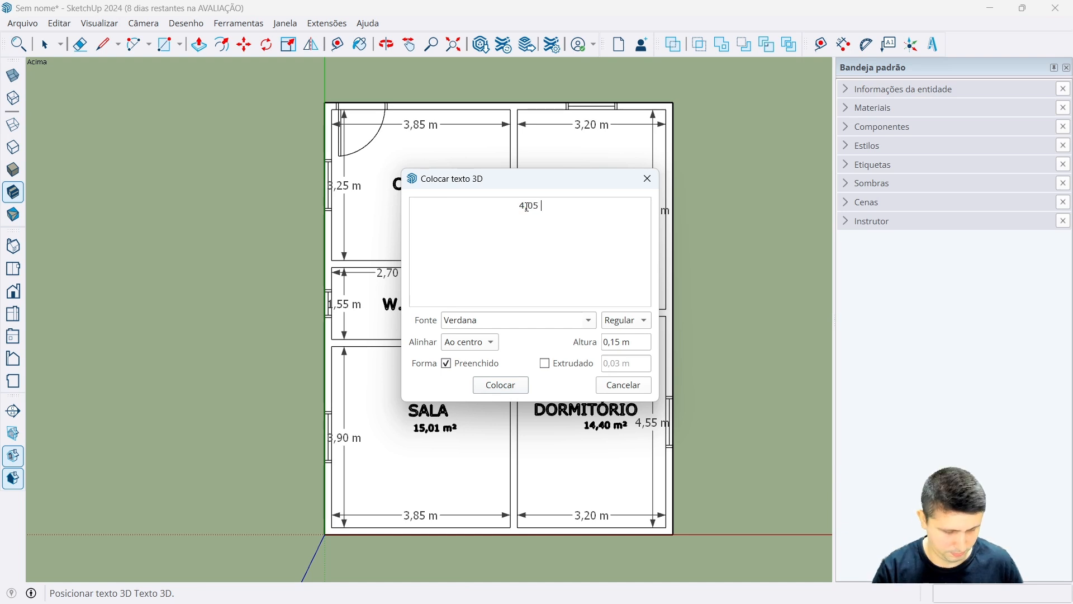
{"action": "type", "text": "m2"}
{"action": "left_click", "coordinate": [503, 385]}
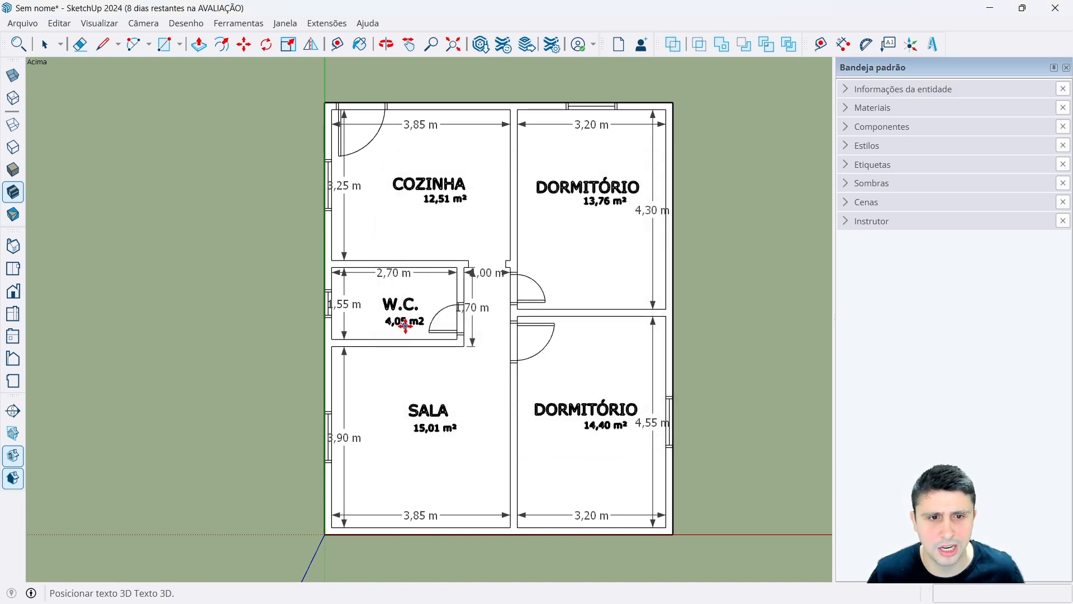
{"action": "left_click", "coordinate": [407, 322]}
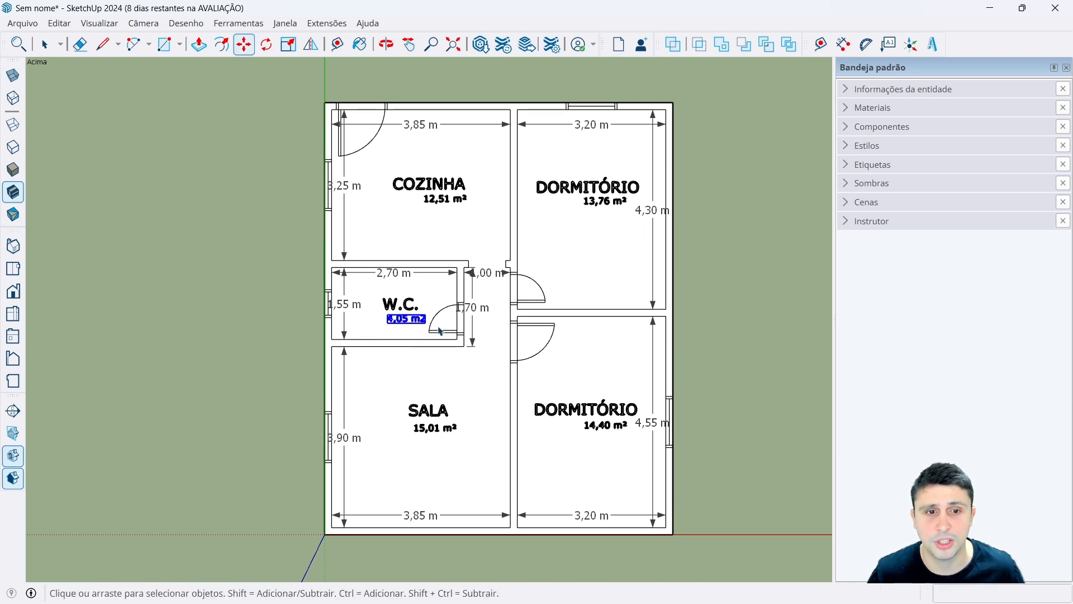
{"action": "left_click", "coordinate": [718, 332]}
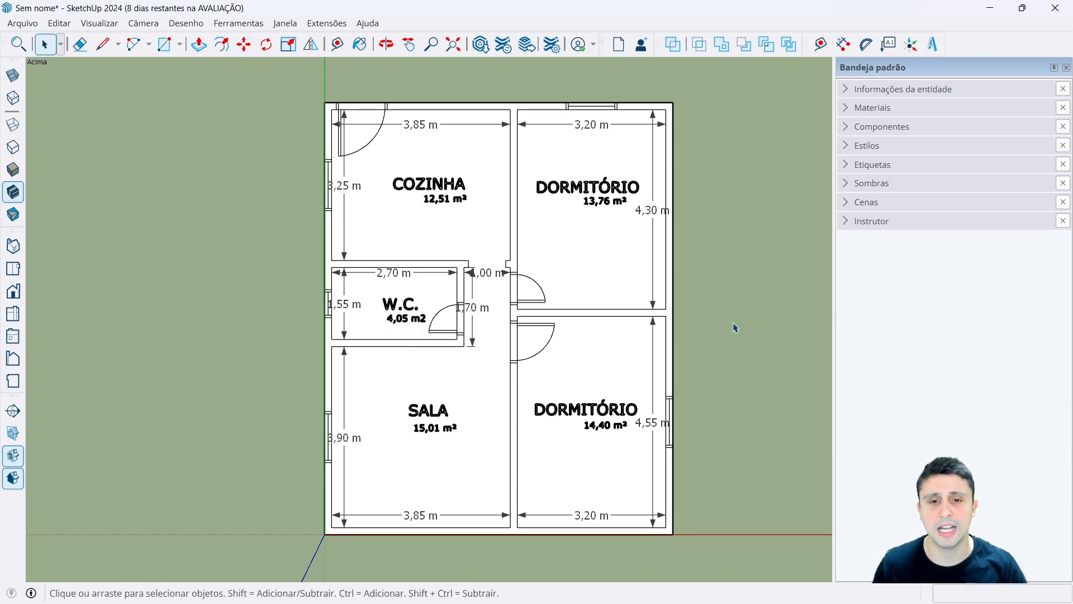